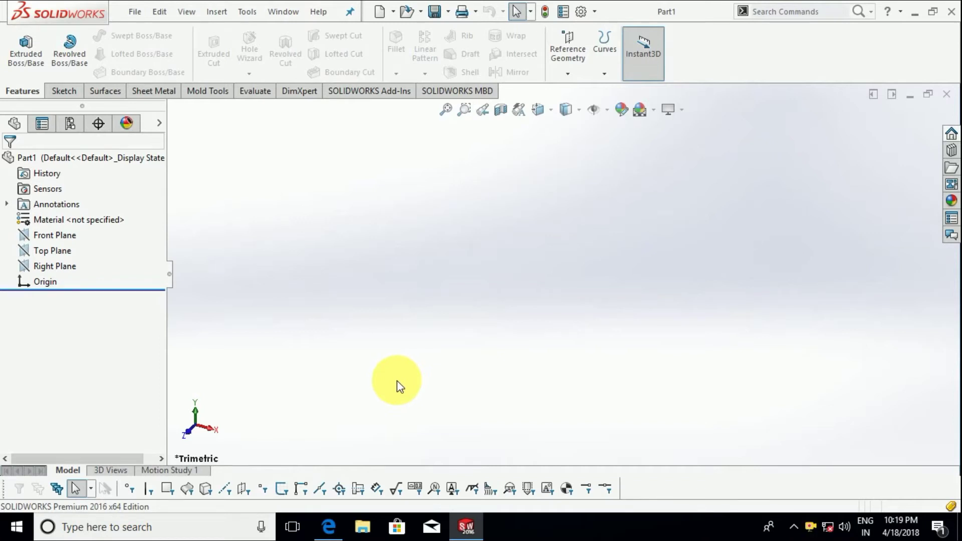
Step: Review the headd.PDF charger-plug drawing in Edge, then switch back to SOLIDWORKS
left_click(335, 537)
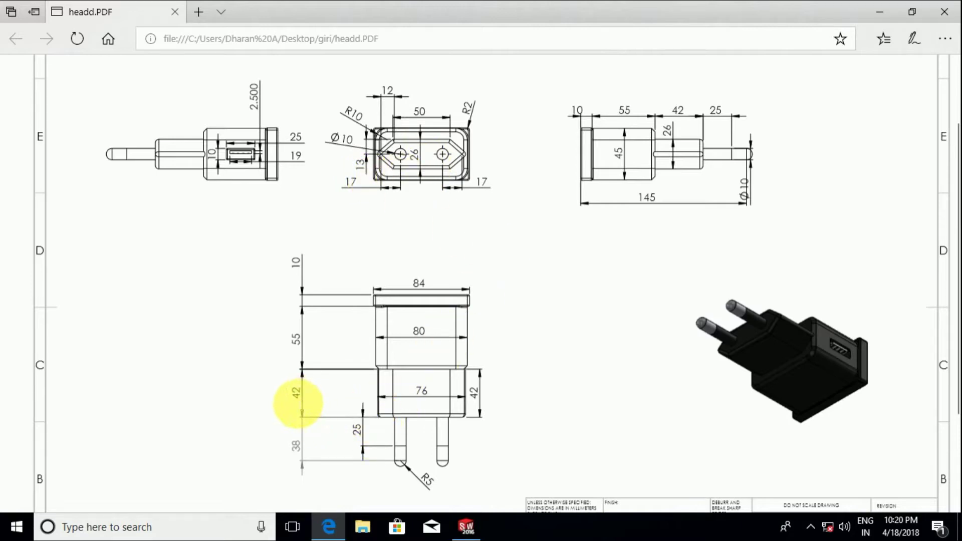
left_click(467, 527)
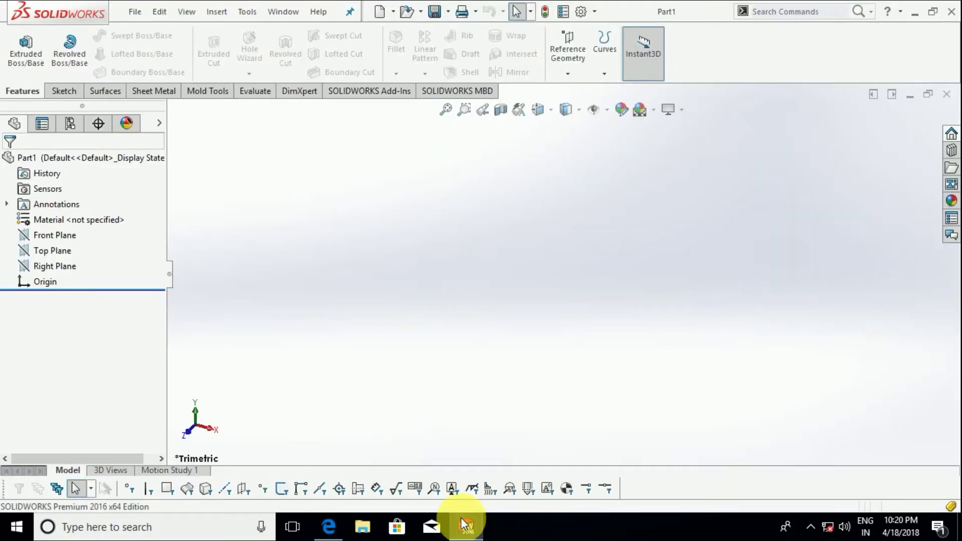
Step: Sketch an origin-centred rectangle on the Front Plane, 26 high and about 50 wide, then minimize SOLIDWORKS
right_click(41, 235)
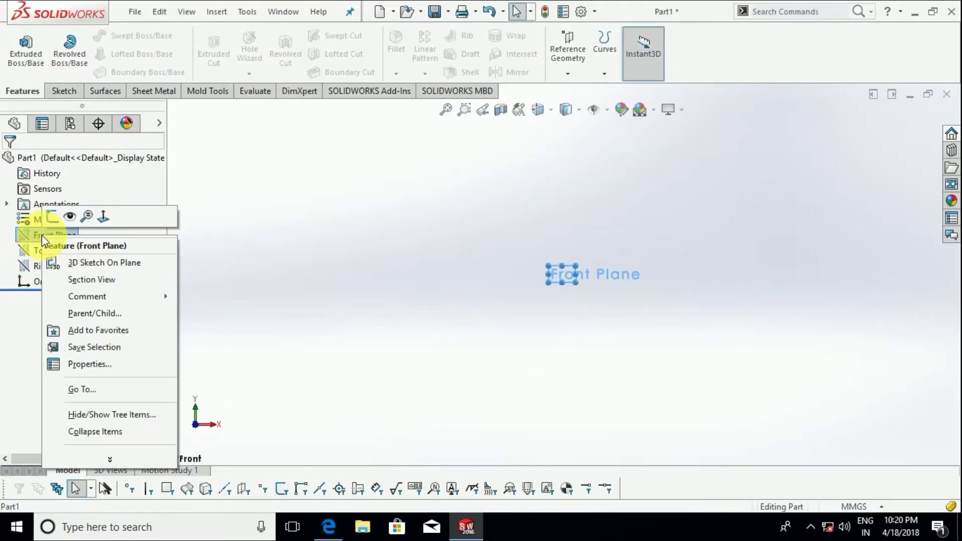
left_click(55, 216)
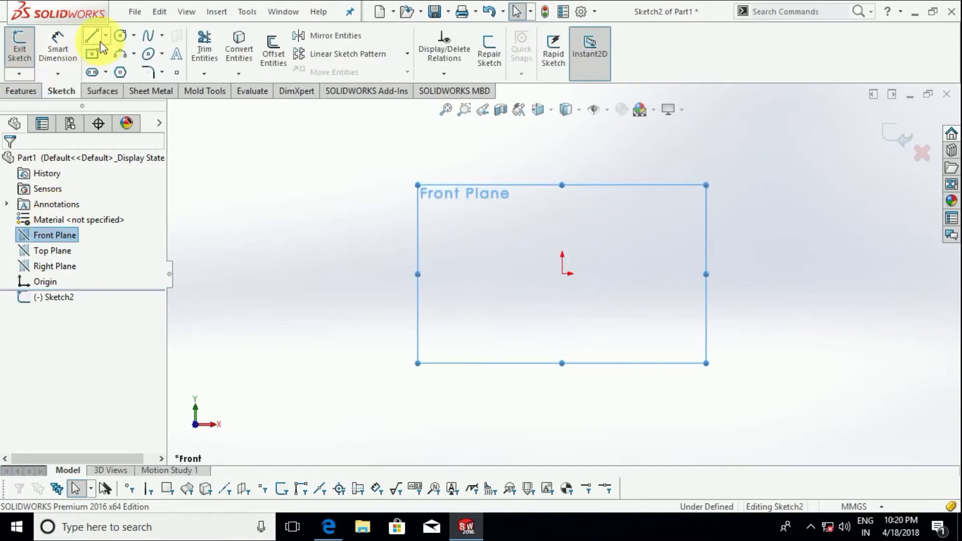
left_click(93, 53)
left_click(563, 273)
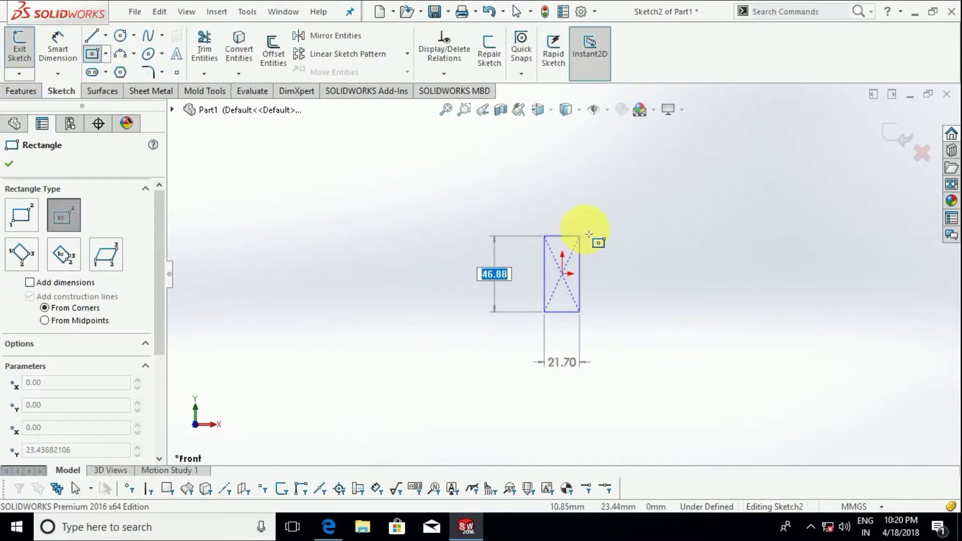
type("26")
key("Tab")
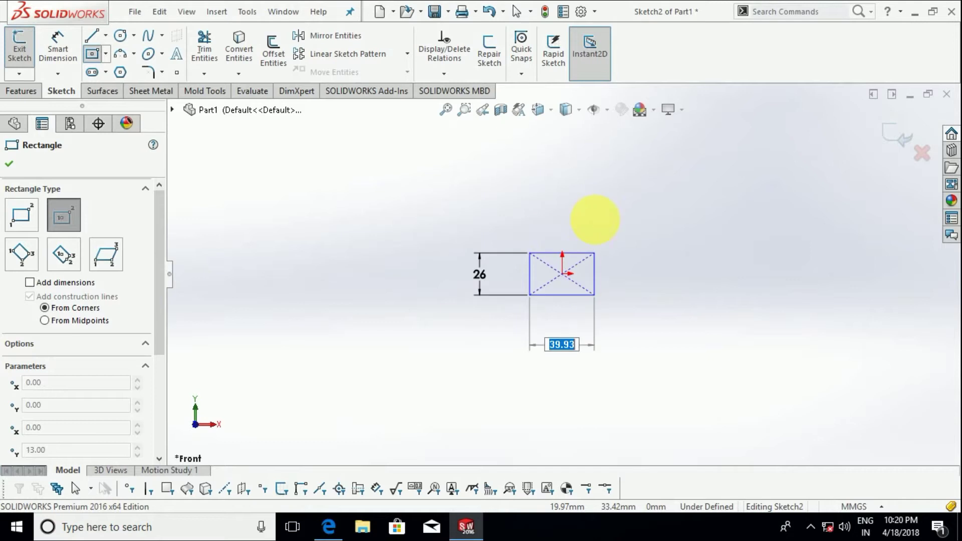
type("0")
key("Return")
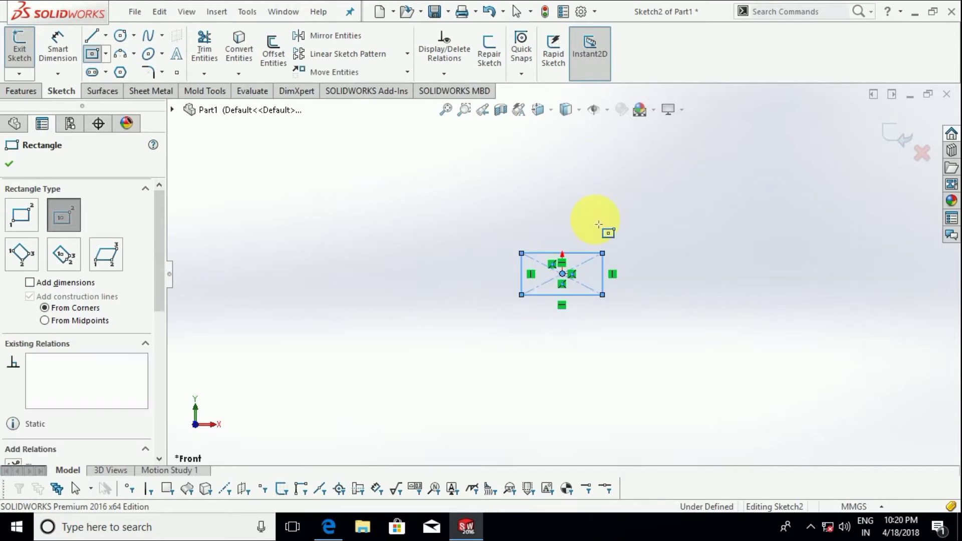
key("Escape")
scroll(584, 262, "down", 5)
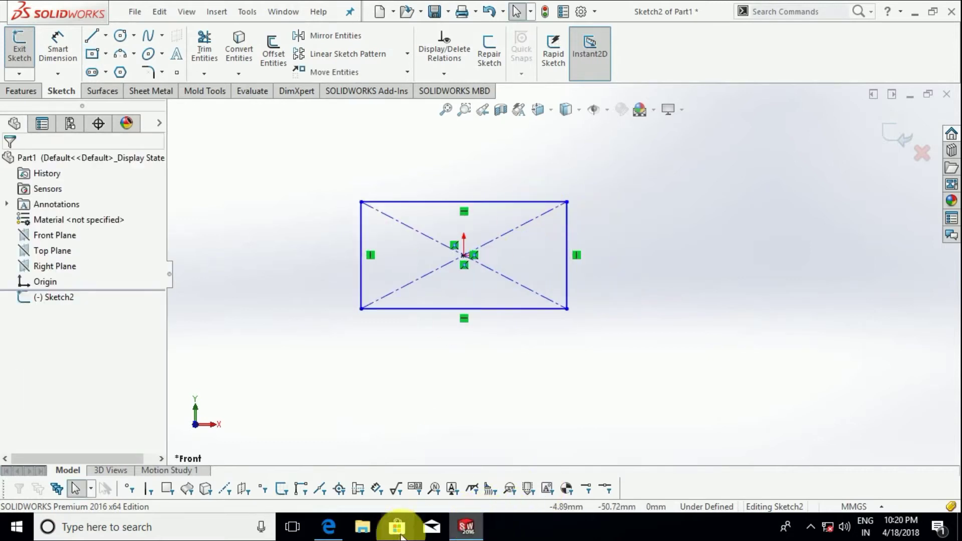
left_click(466, 526)
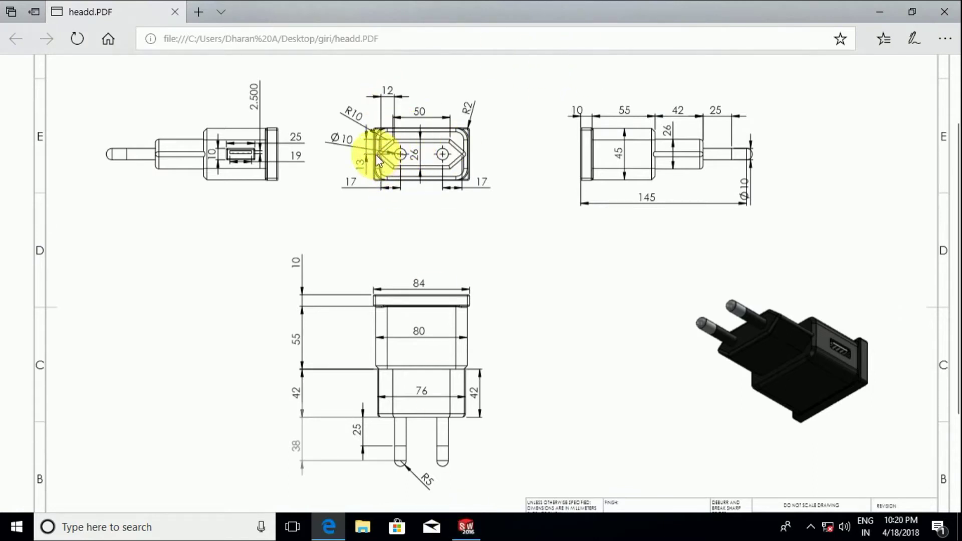
Step: Draw a centerline leftward from the rectangle's left-edge midpoint
left_click(467, 527)
key("f")
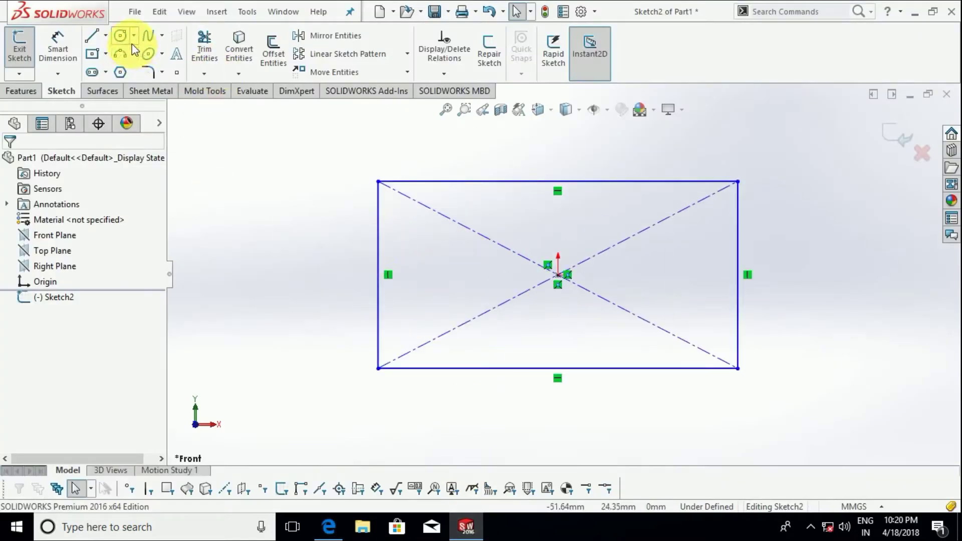
left_click(106, 36)
left_click(107, 64)
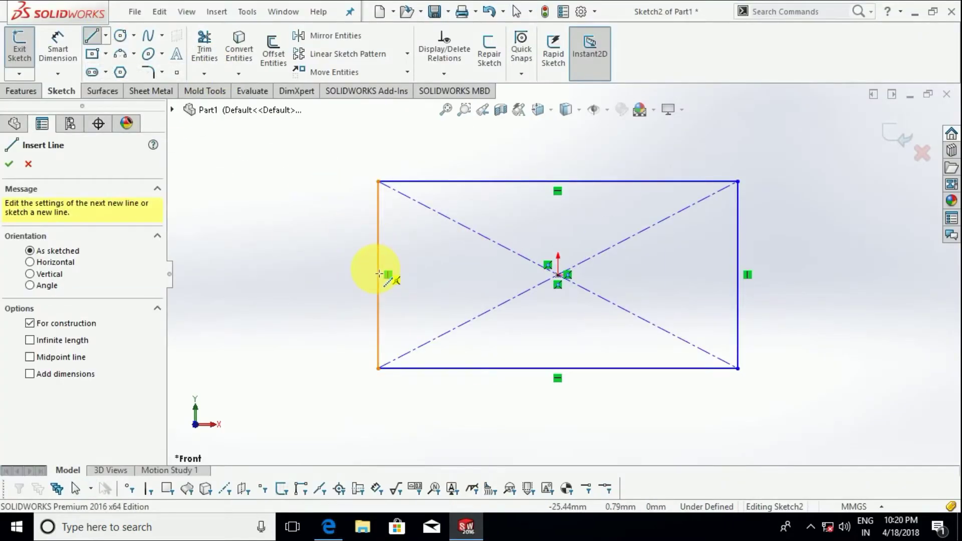
left_click(378, 275)
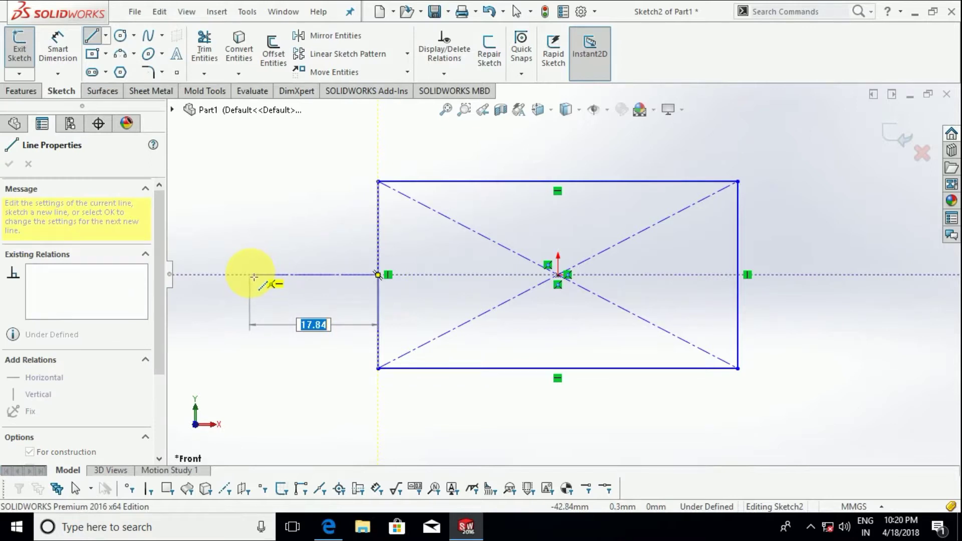
left_click(291, 275)
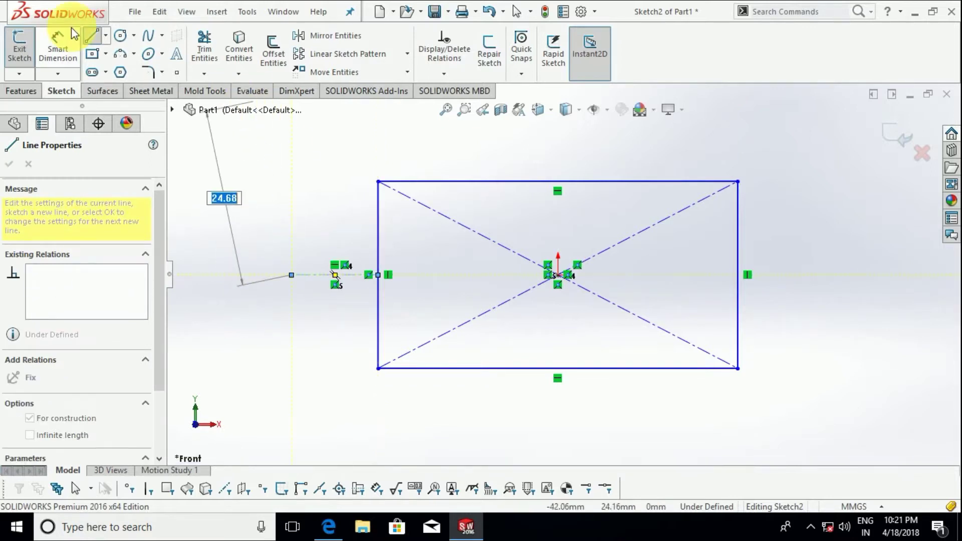
Step: Draw two lines from the centerline's end to the top-left and bottom-left corners
left_click(109, 35)
left_click(114, 53)
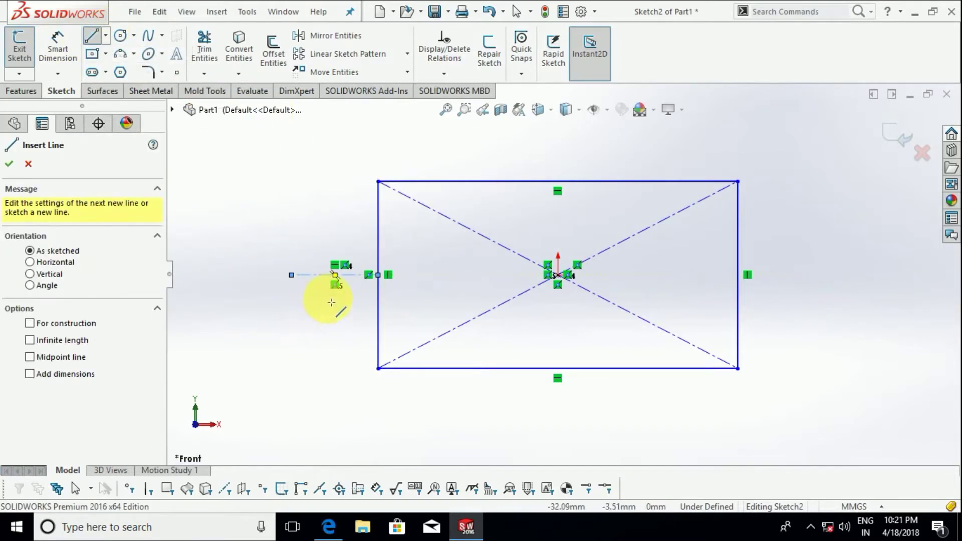
left_click(292, 275)
left_click(336, 227)
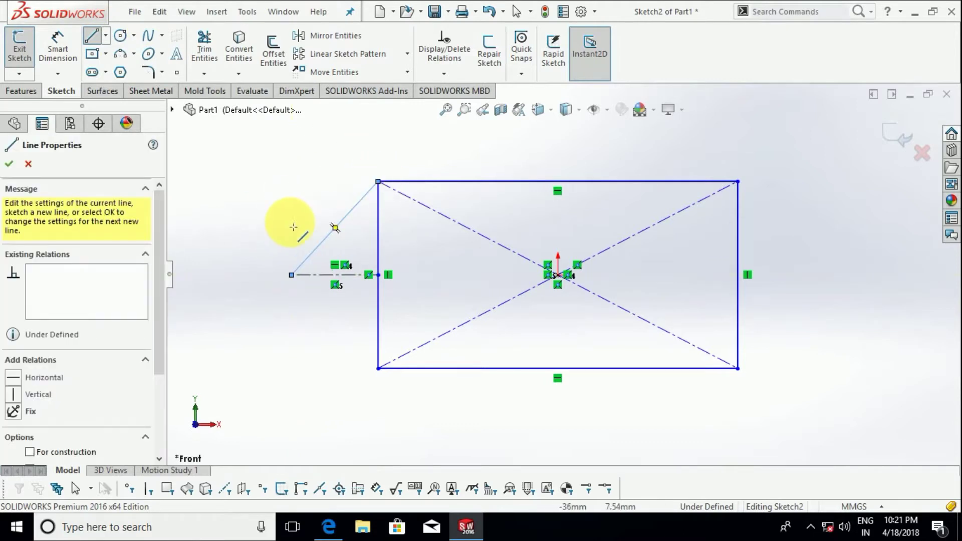
right_click(268, 229)
left_click(298, 242)
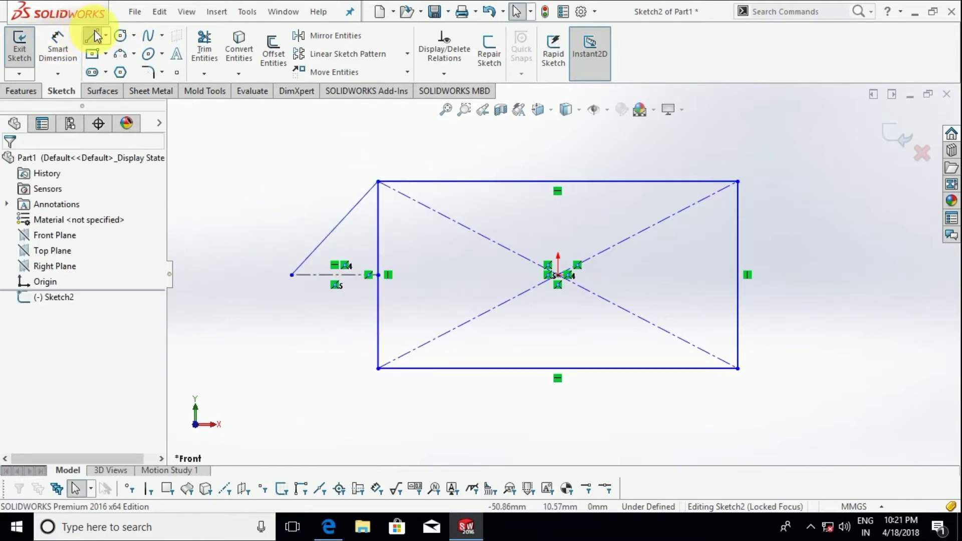
left_click(91, 36)
left_click_drag(292, 276, 380, 370)
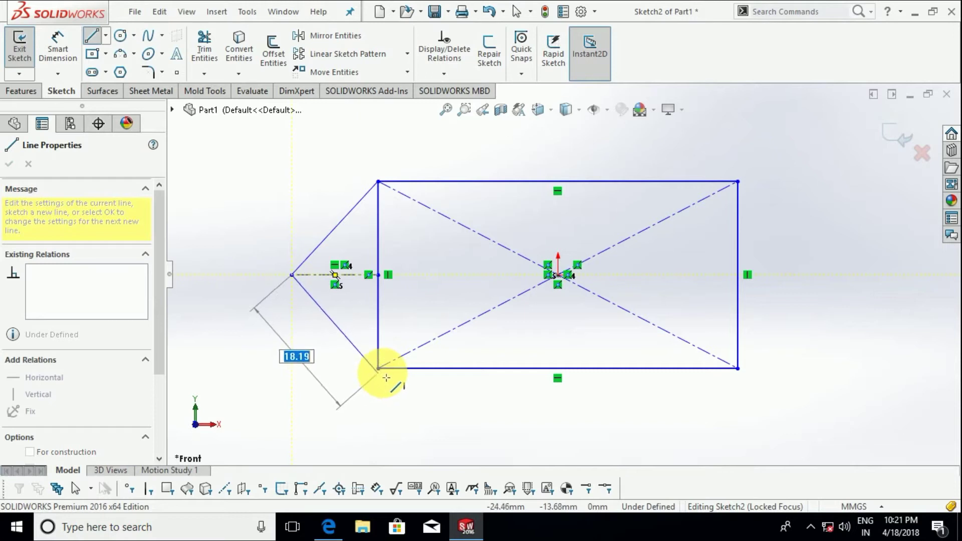
key("Escape")
Step: Delete the stray segment and trim away the centerline and left vertical edge
scroll(374, 367, "down", 10)
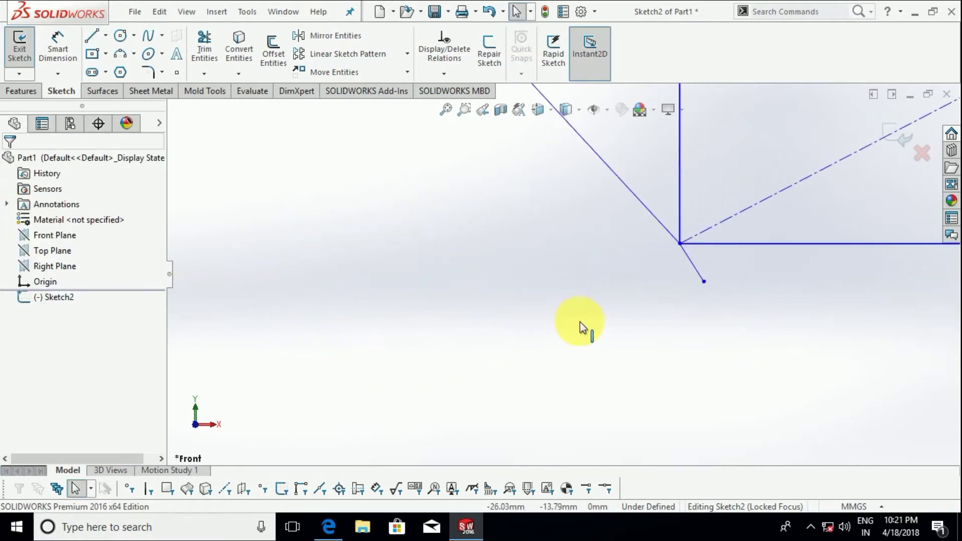
left_click(694, 269)
key("Delete")
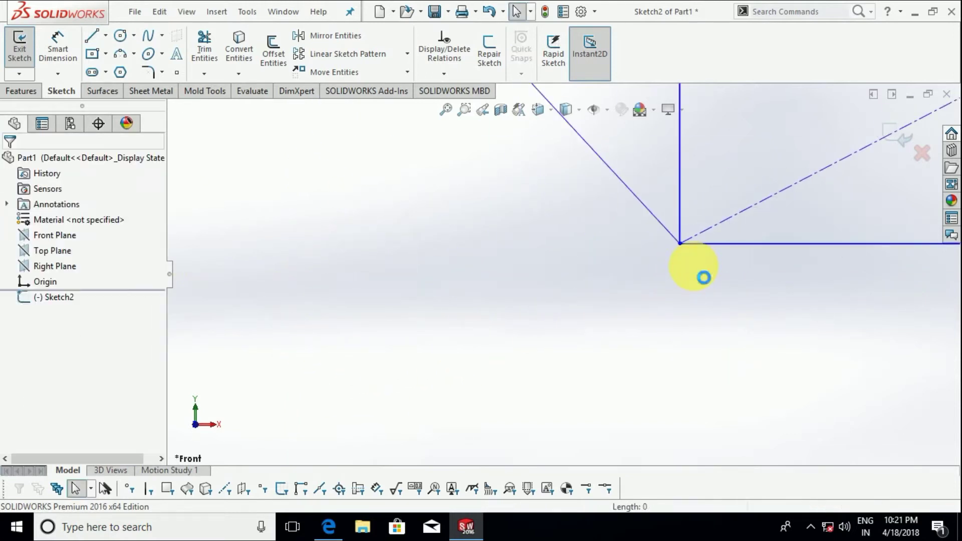
scroll(568, 270, "up", 3)
scroll(576, 250, "up", 3)
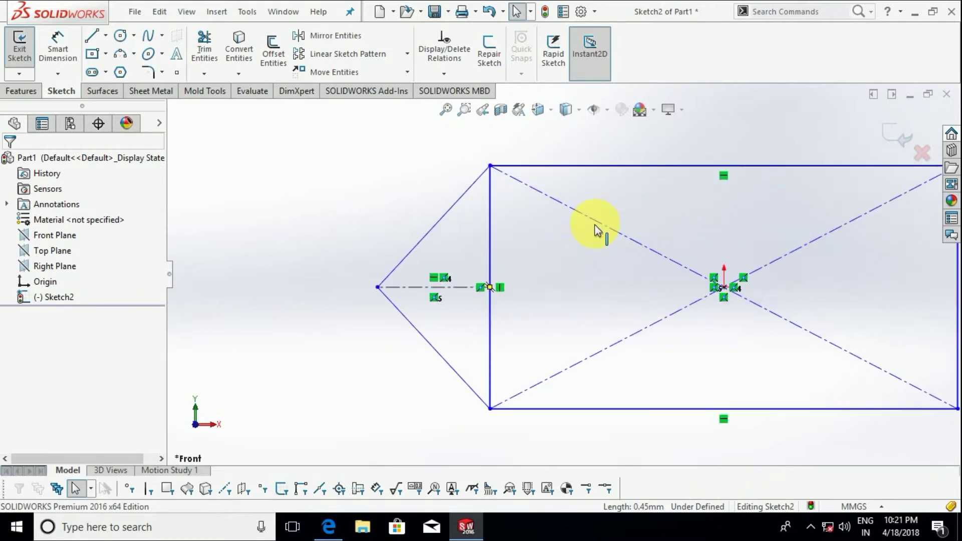
left_click(216, 44)
mouse_move(437, 283)
left_mouse_down()
mouse_move(501, 337)
mouse_move(369, 247)
left_mouse_up()
key("Escape")
left_click(454, 205)
key("Escape")
Step: Add a short vertical centerline through the origin
left_click(105, 35)
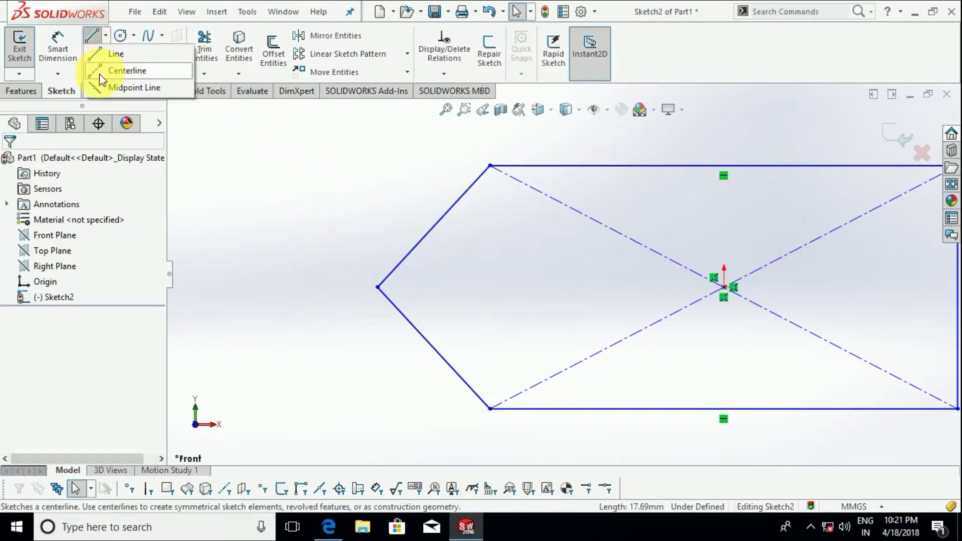
left_click(100, 70)
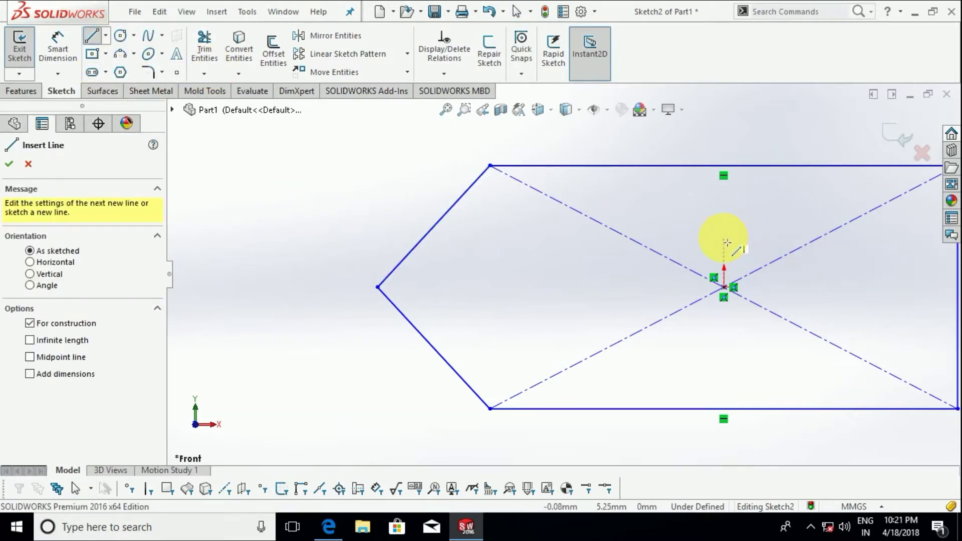
left_click(724, 215)
key("Escape")
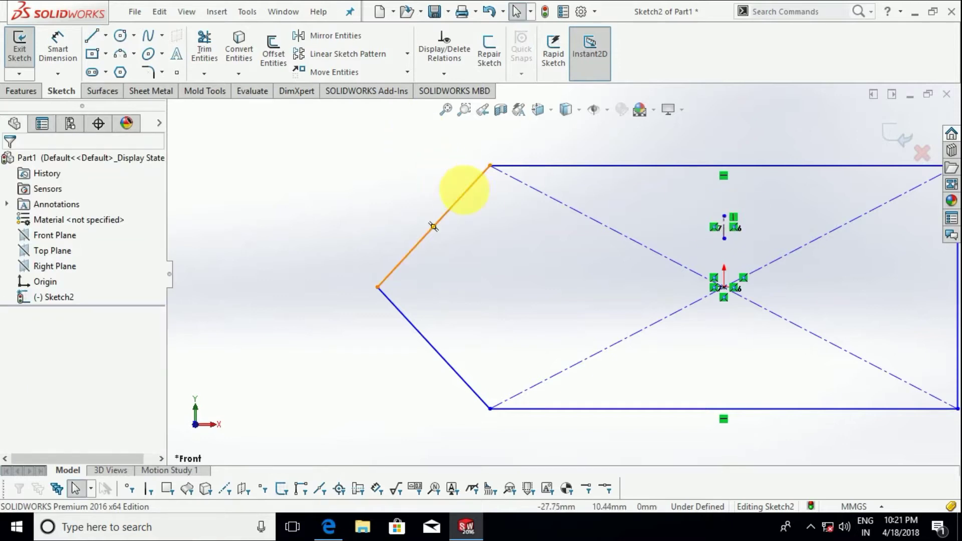
Step: Mirror the two slanted lines about the vertical centerline to the right side
left_click(434, 227)
left_click(429, 346, "ctrl")
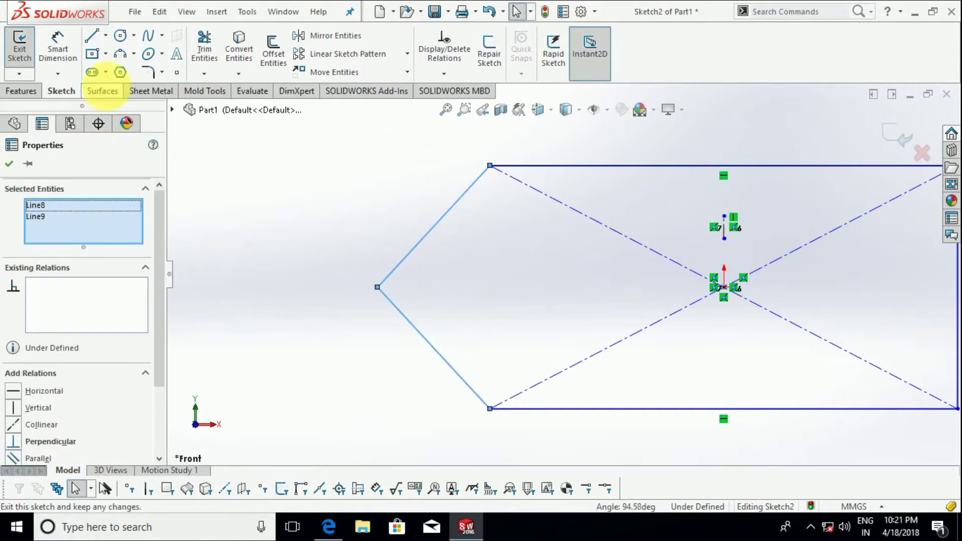
left_click(335, 36)
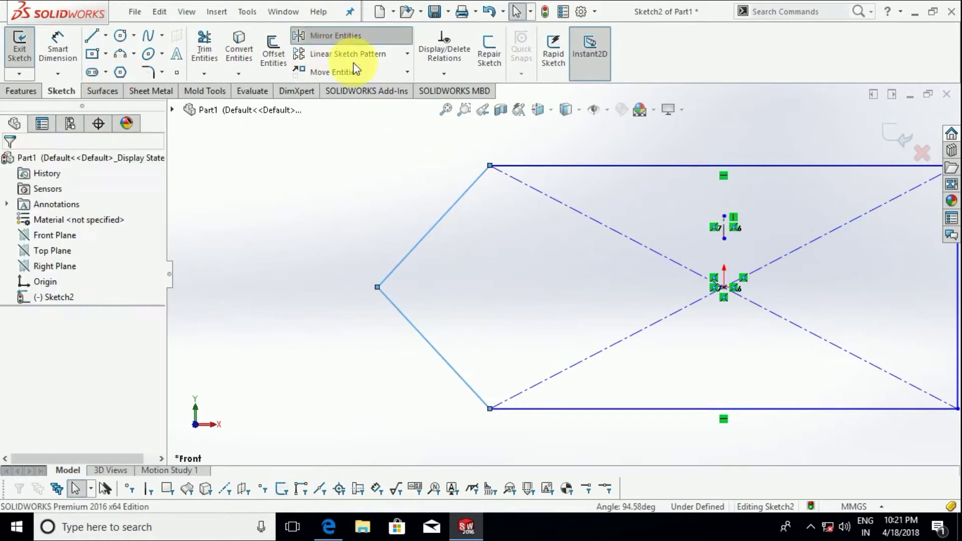
left_click(724, 235)
scroll(680, 273, "up", 5)
right_click(75, 293)
left_click(86, 318)
left_click(78, 344)
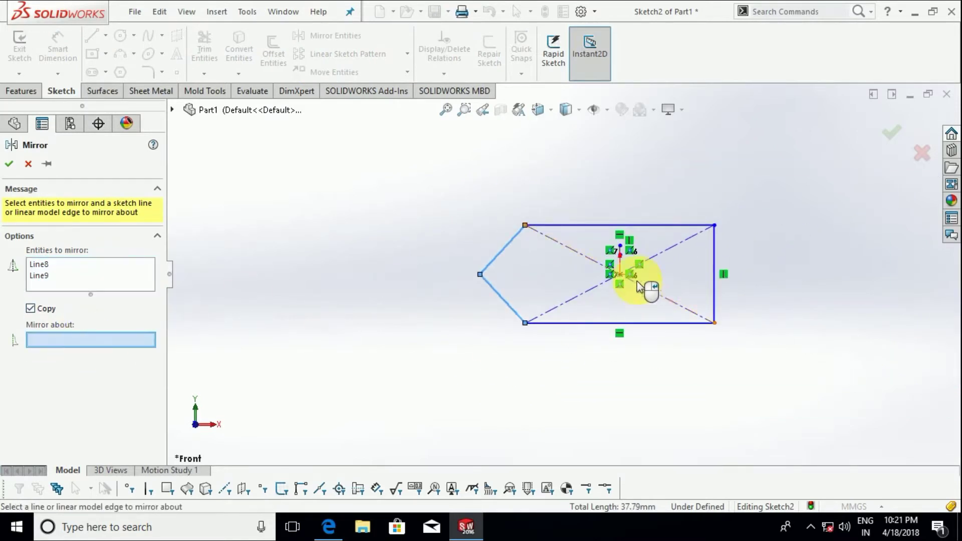
scroll(638, 287, "down", 5)
left_click(547, 206)
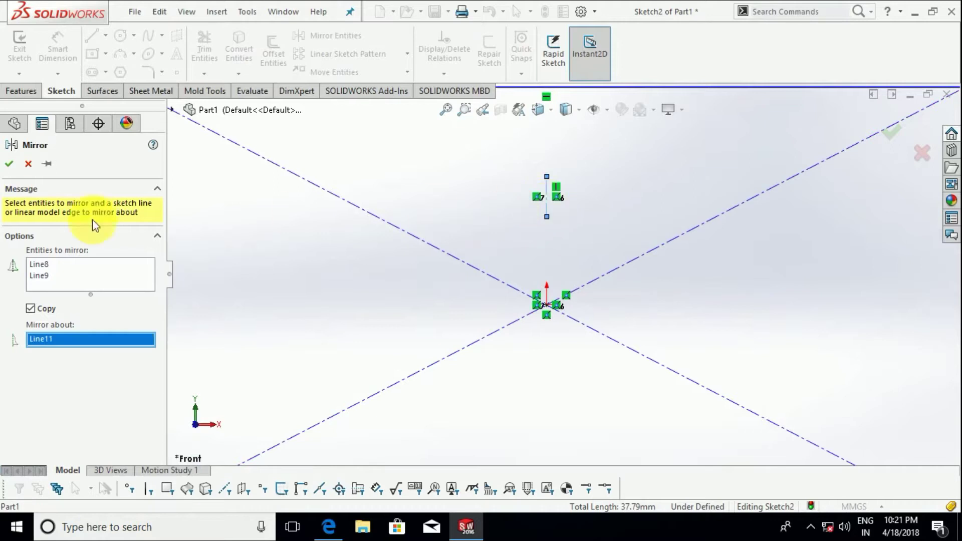
left_click(10, 165)
Step: Trim the leftover right edge from the mirrored hexagon outline
left_click(204, 50)
scroll(779, 287, "down", 3)
left_click_drag(650, 249, 561, 344)
scroll(572, 311, "up", 5)
scroll(554, 290, "down", 2)
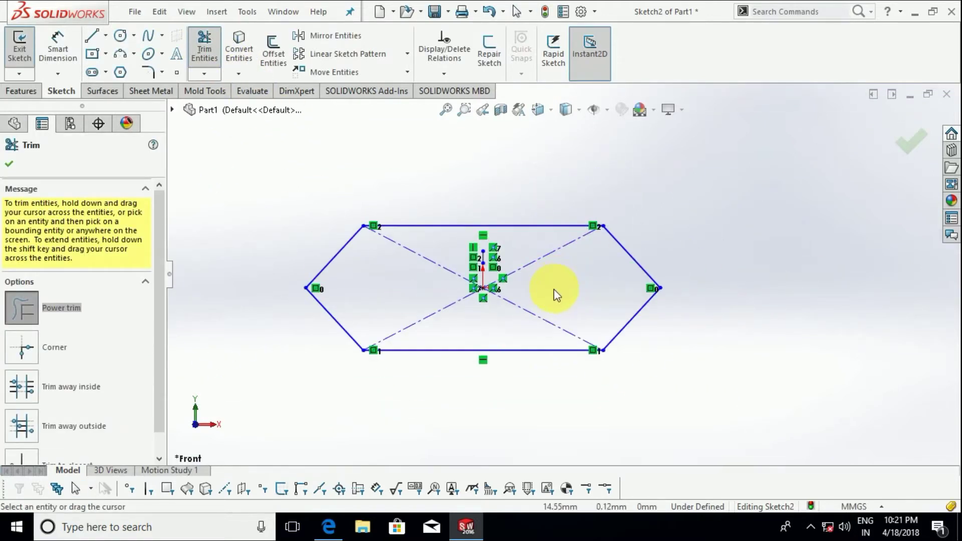
left_click(911, 141)
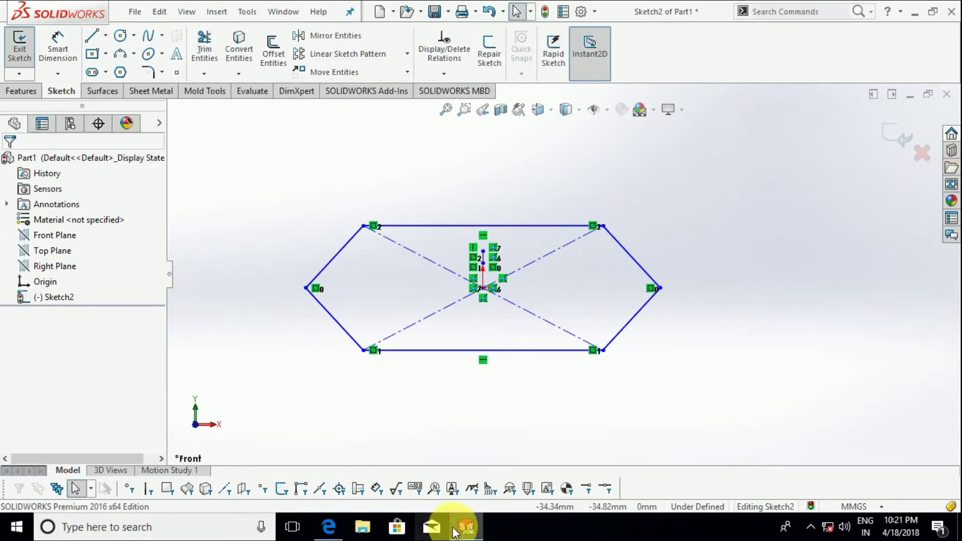
Step: Compare the hexagon outline with headd.PDF in Edge, then return to SOLIDWORKS
left_click(329, 527)
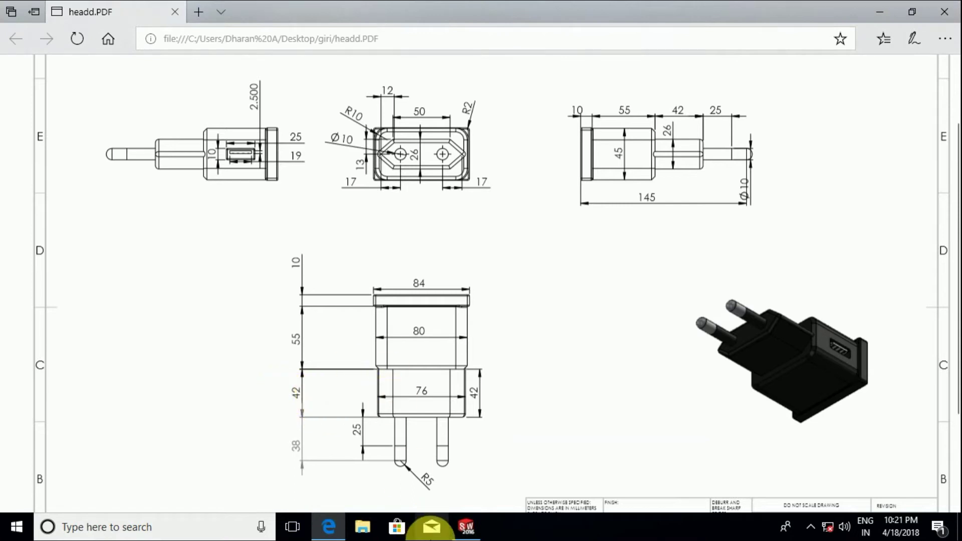
left_click(467, 526)
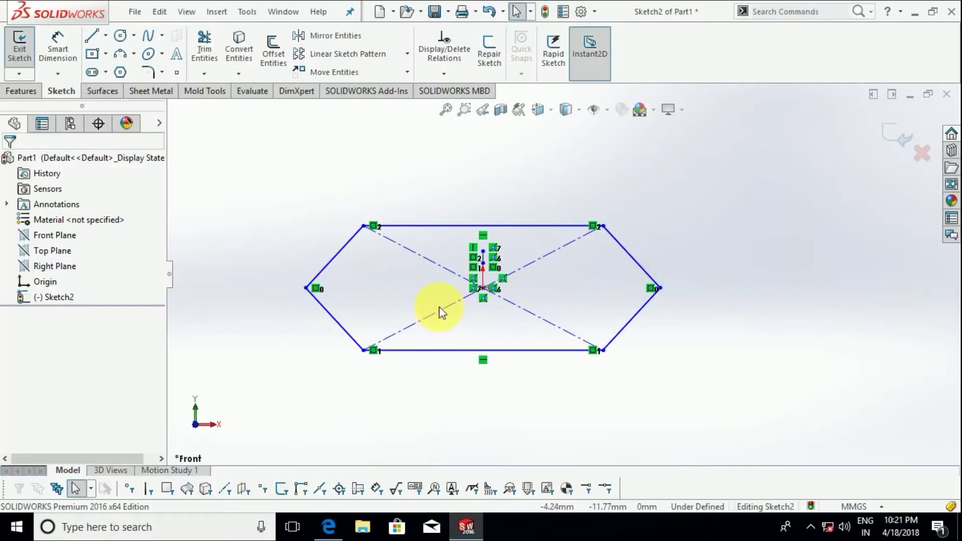
left_click(15, 93)
Step: Extrude the hexagon sketch 42 mm blind into the plug body
left_click(23, 47)
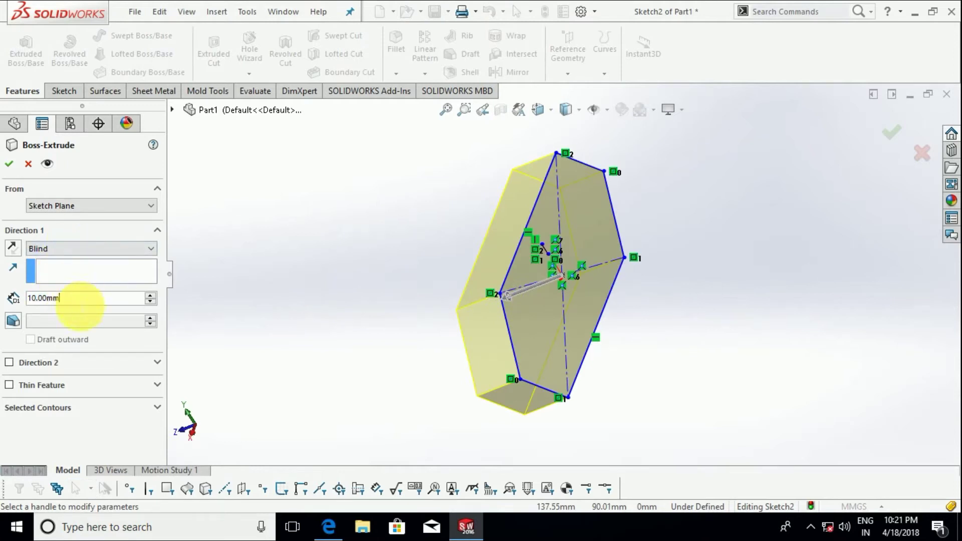
left_click_drag(80, 301, 9, 311)
type("42")
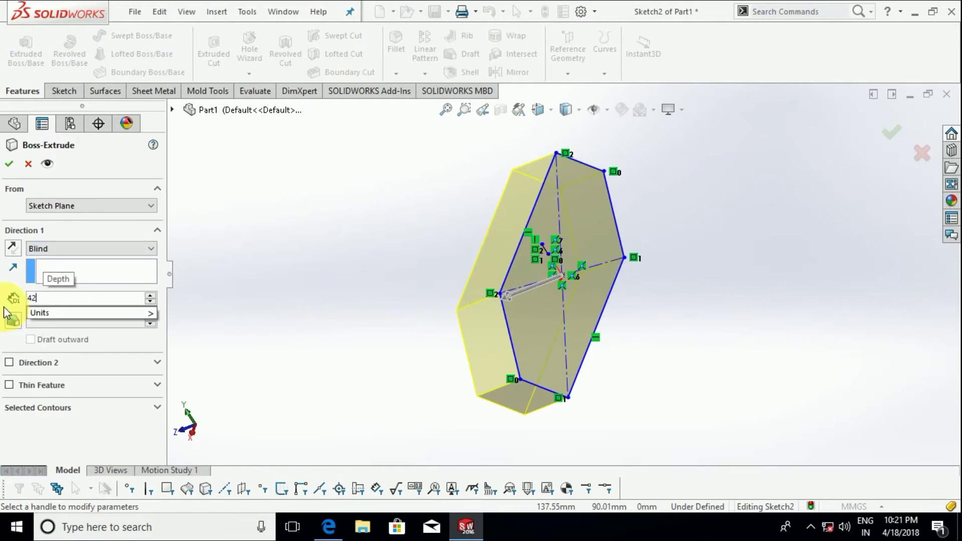
key("Return")
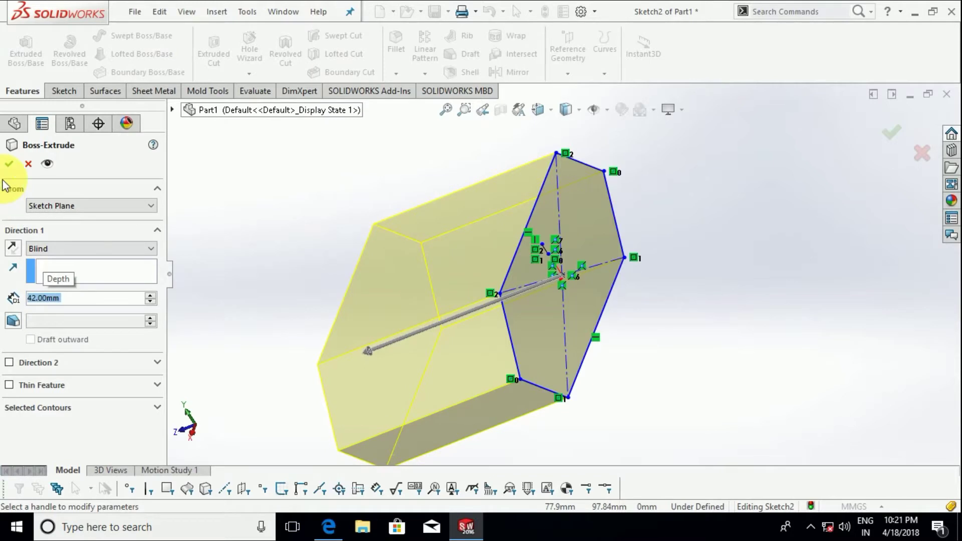
key("Return")
Step: Orbit the block and select its front face for sketching
mouse_move(369, 273)
middle_mouse_down()
mouse_move(517, 266)
mouse_move(554, 249)
middle_mouse_up()
left_click(512, 273)
right_click(515, 269)
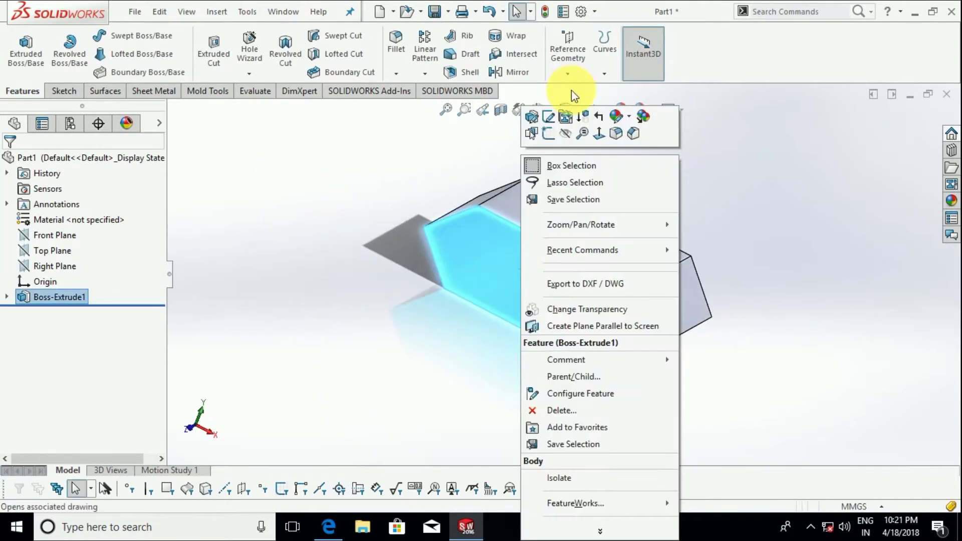
Step: Start a sketch on the front face and check the pin dimensions in headd.PDF
left_click(549, 116)
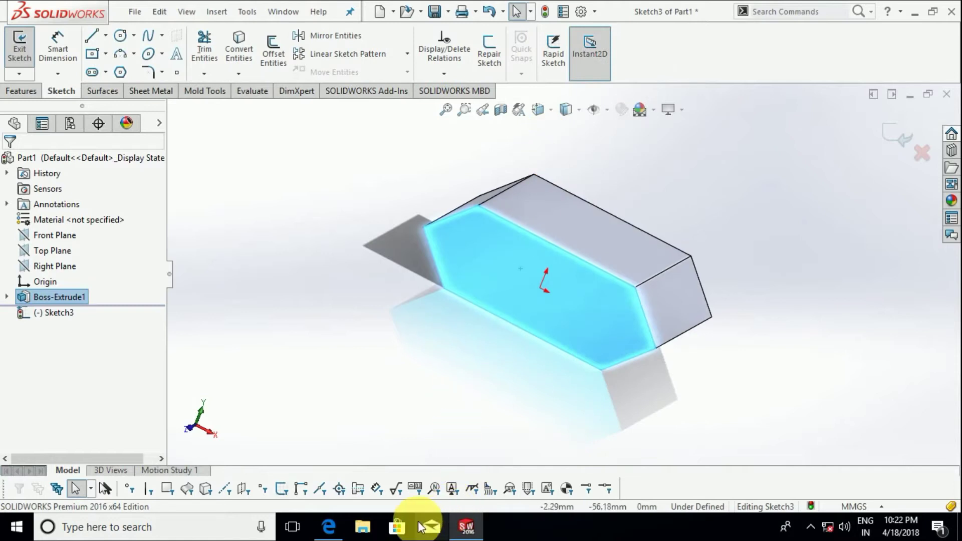
left_click(331, 528)
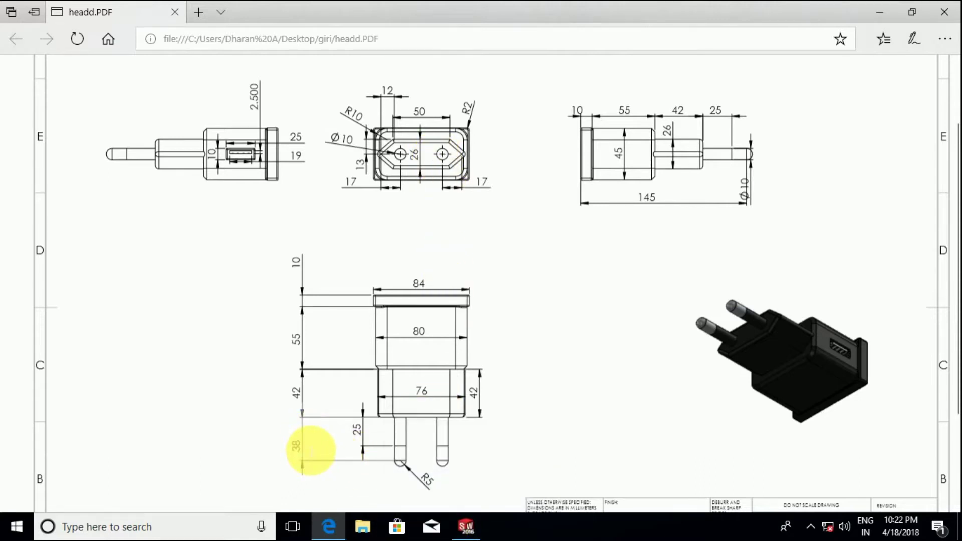
left_click(466, 525)
Step: Draw two circles near the left and right hexagon tips
left_click(120, 35)
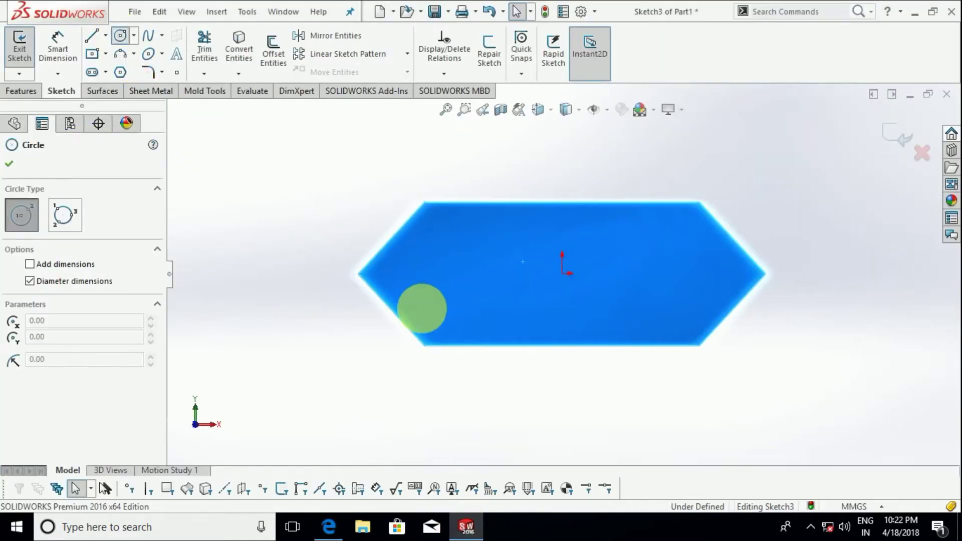
left_click_drag(453, 279, 457, 300)
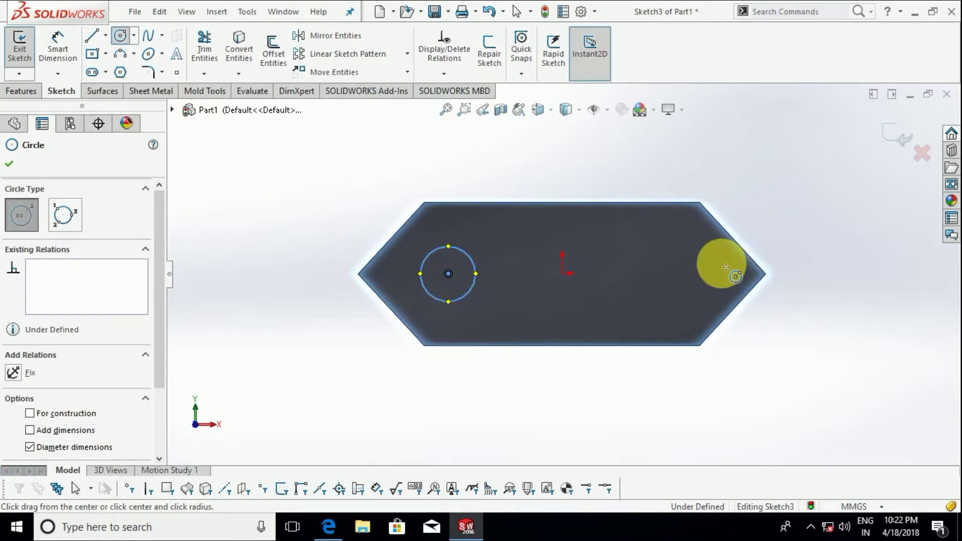
left_click_drag(696, 283, 695, 296)
key("Escape")
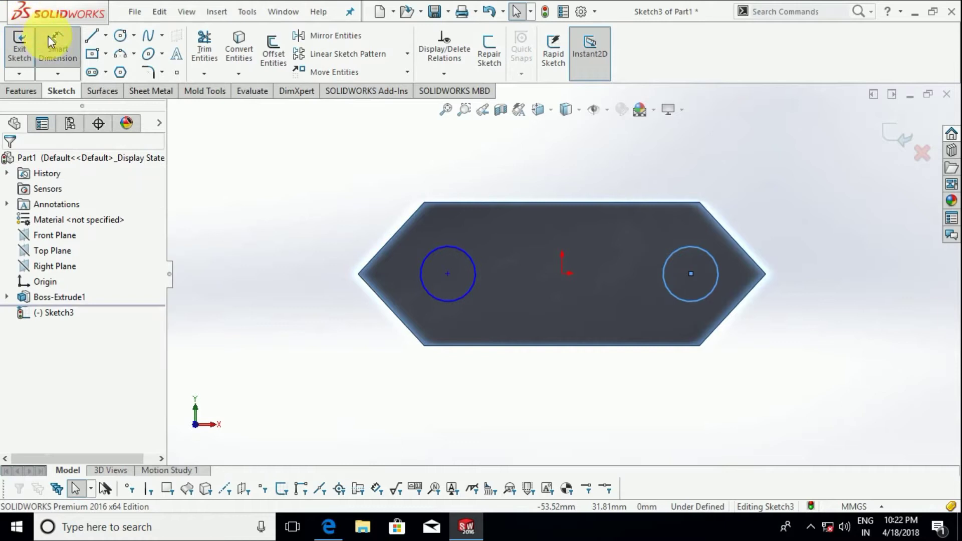
Step: Dimension each circle centre 17 mm from its nearest hexagon tip
left_click(49, 39)
scroll(747, 281, "down", 5)
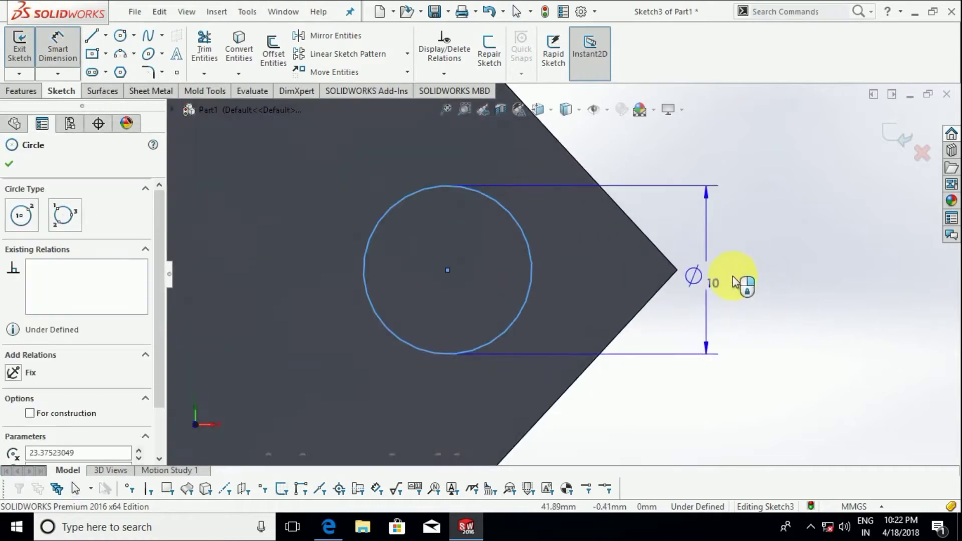
left_click(677, 270)
left_click(675, 401)
type("17")
key("Return")
scroll(674, 403, "up", 3)
scroll(396, 228, "up", 2)
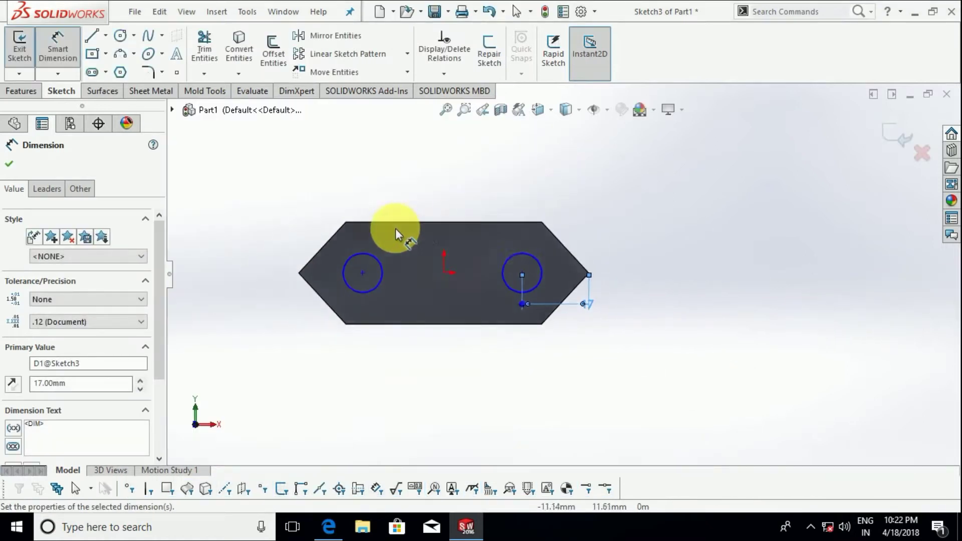
scroll(368, 275, "down", 3)
left_click(400, 273)
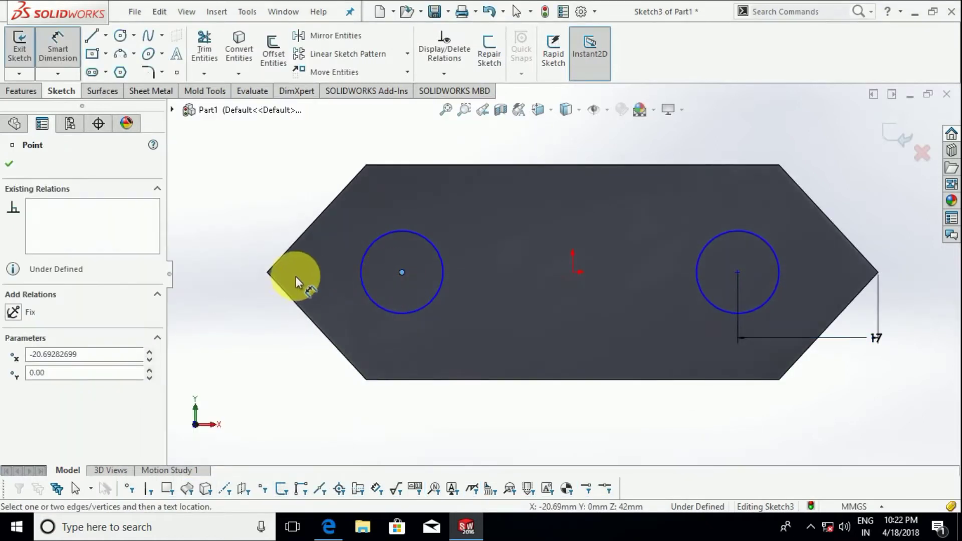
left_click(268, 273)
left_click(247, 327)
type("17")
key("Return")
key("Escape")
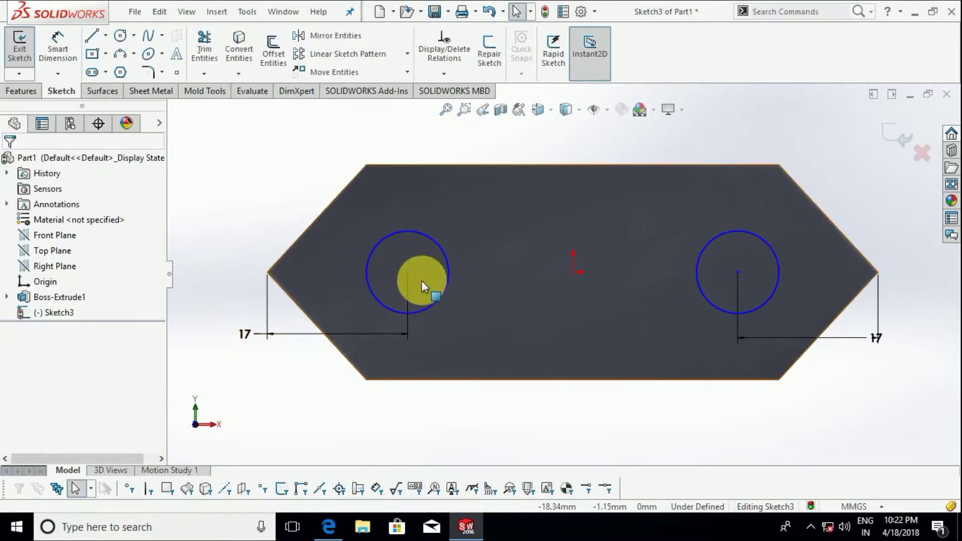
Step: Add Horizontal relations between each circle centre and the origin
left_click(406, 271)
left_click(572, 272, "ctrl")
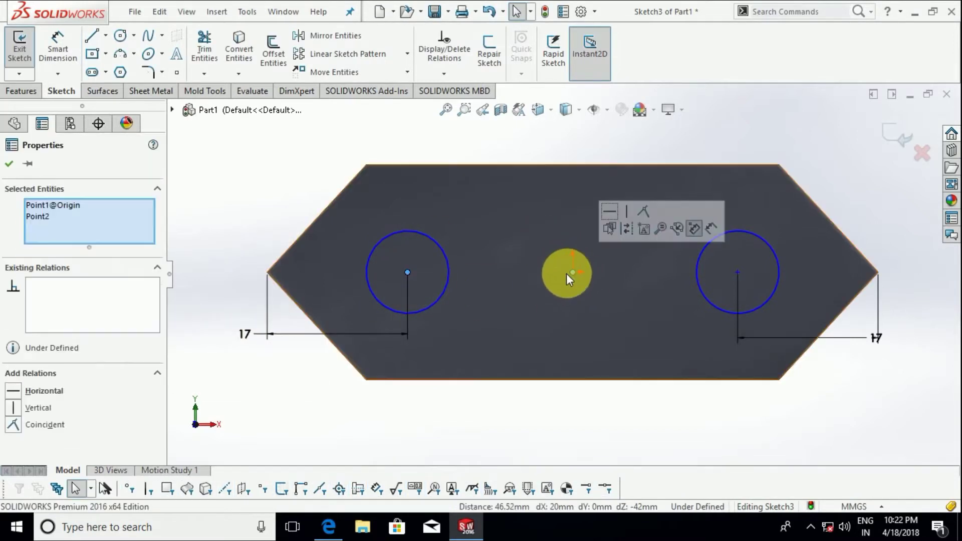
left_click(614, 214)
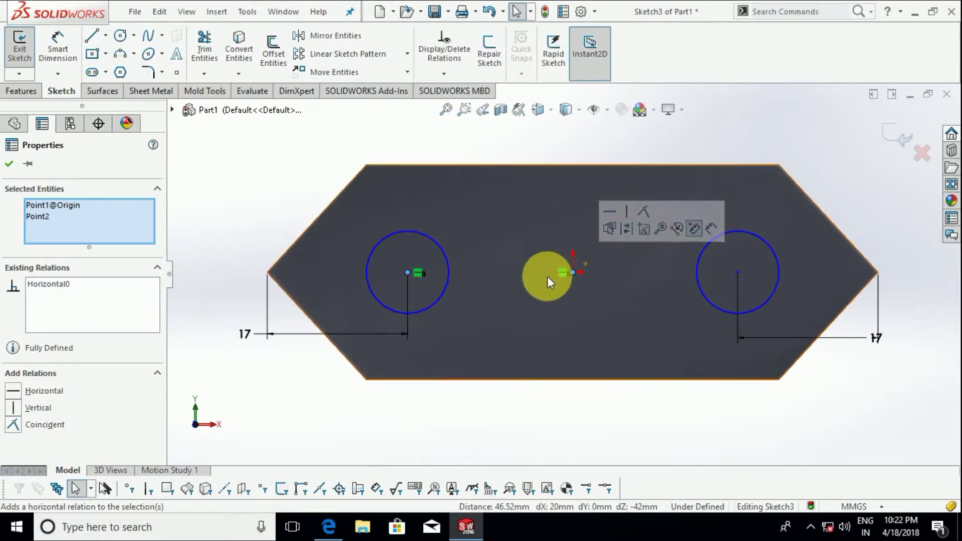
key("Escape")
left_click(573, 273)
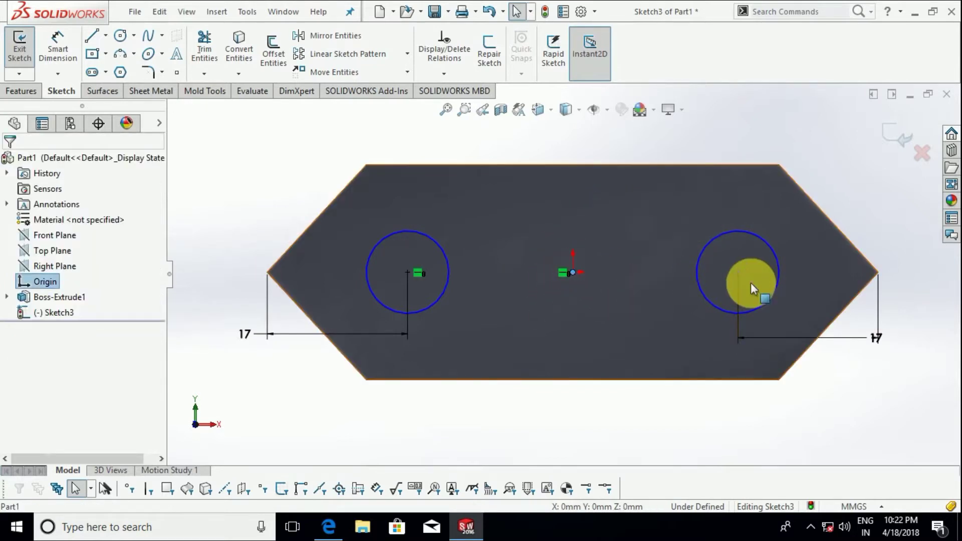
left_click(738, 273, "ctrl")
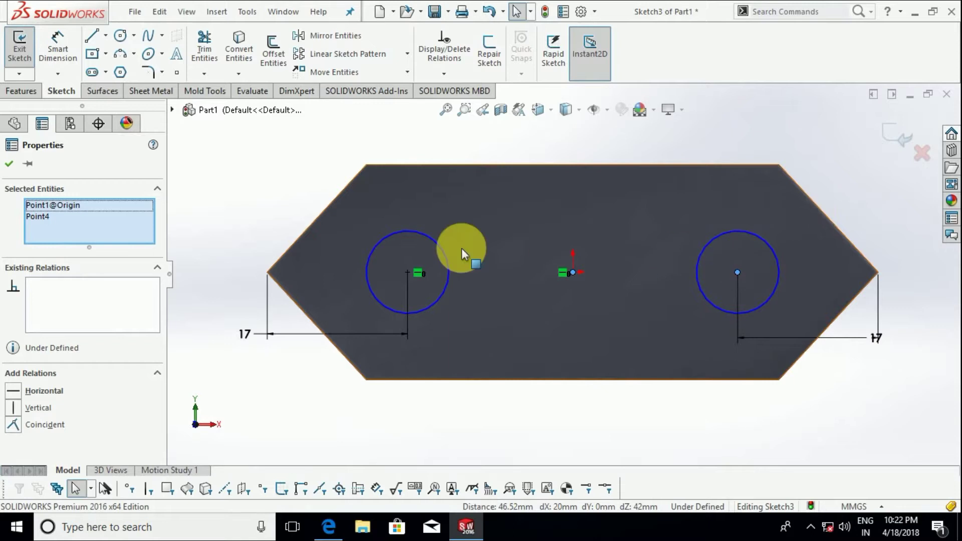
left_click(14, 391)
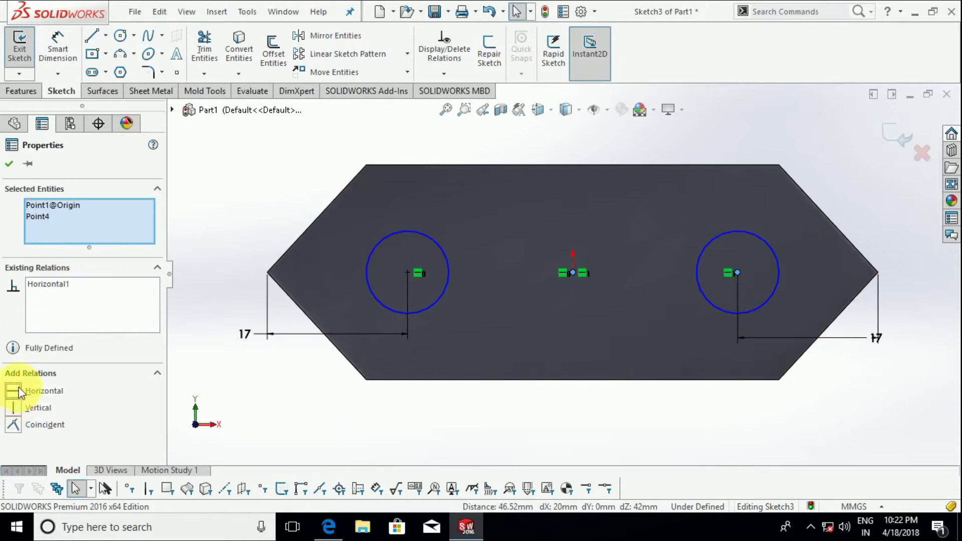
key("Escape")
scroll(468, 270, "up", 3)
scroll(469, 269, "down", 3)
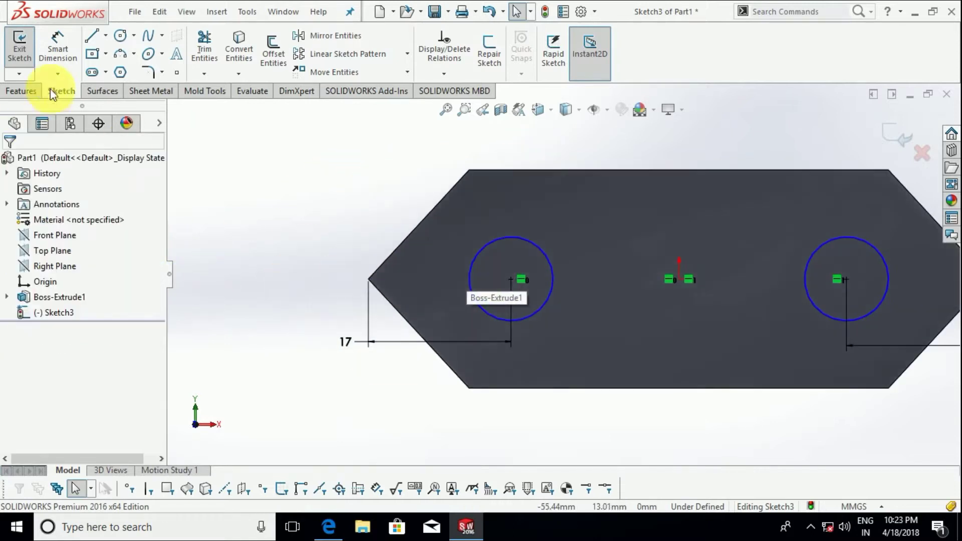
scroll(627, 274, "up", 2)
Step: Extrude both circles 38 mm into cylindrical pins and orbit to inspect them
left_click(890, 133)
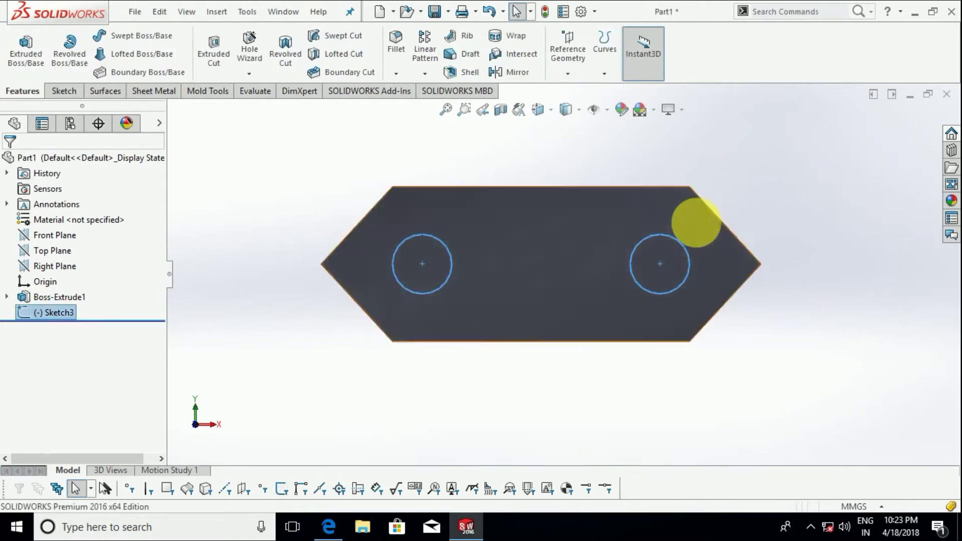
left_click(29, 71)
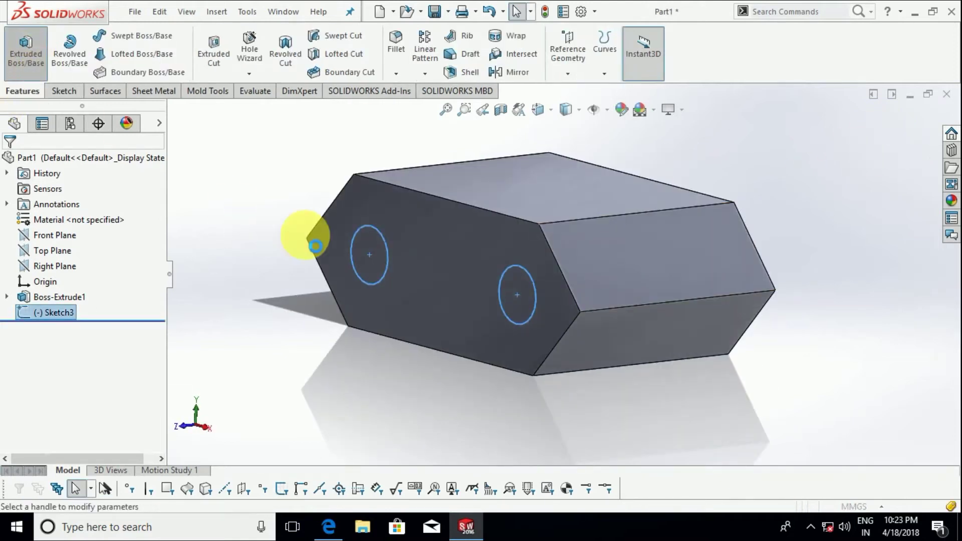
left_click(469, 535)
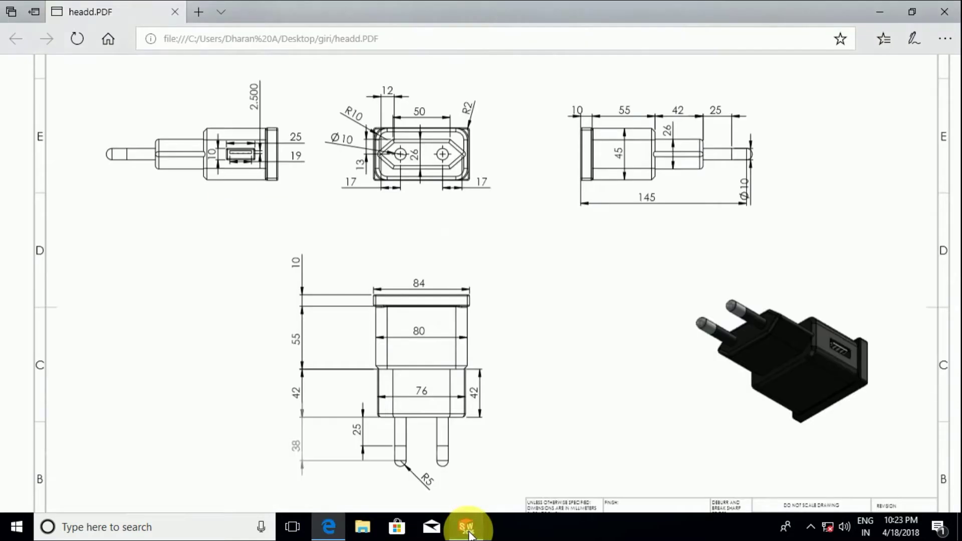
left_click(469, 534)
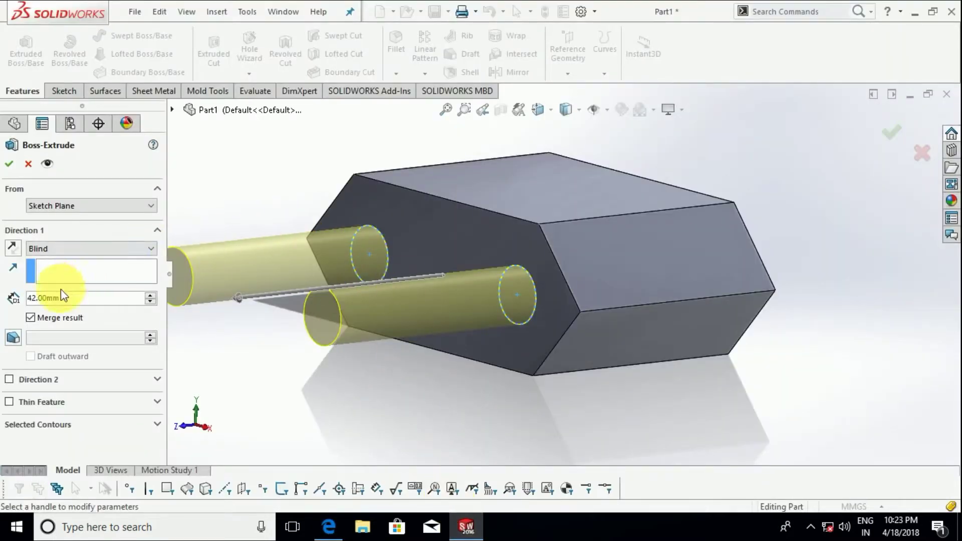
left_click_drag(74, 303, 5, 300)
type("38")
key("Return")
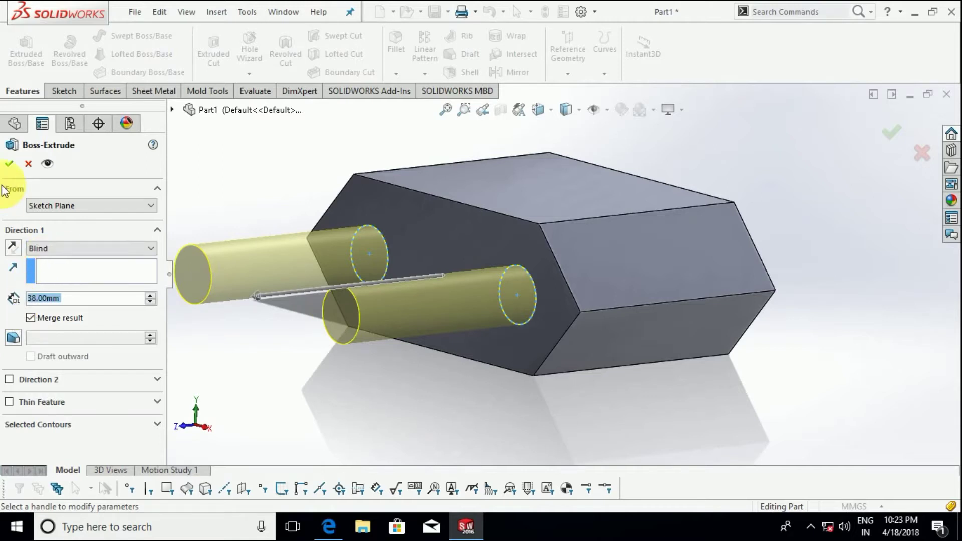
left_click(10, 173)
middle_click_drag(322, 225, 264, 295)
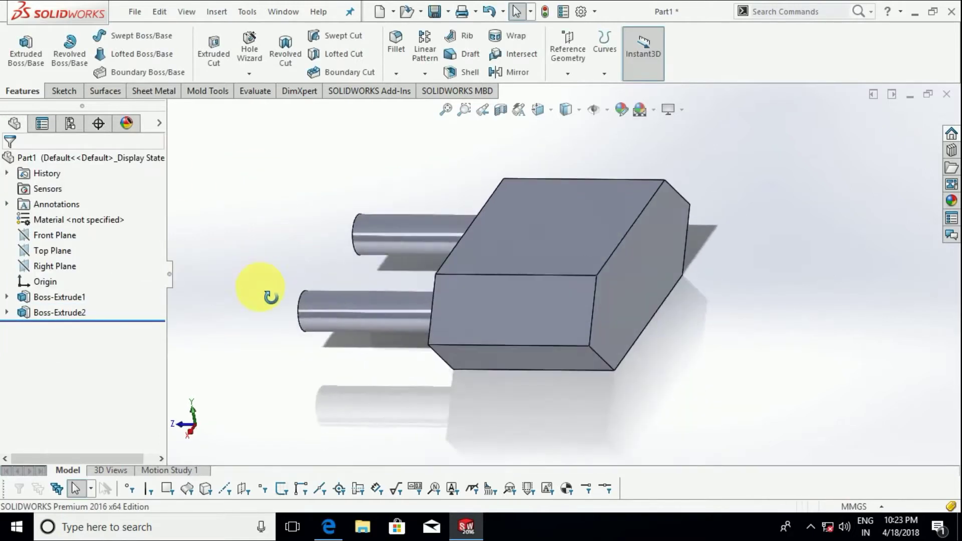
scroll(439, 273, "up", 3)
scroll(439, 273, "up", 3)
mouse_move(565, 272)
middle_mouse_down()
mouse_move(544, 215)
mouse_move(595, 251)
middle_mouse_up()
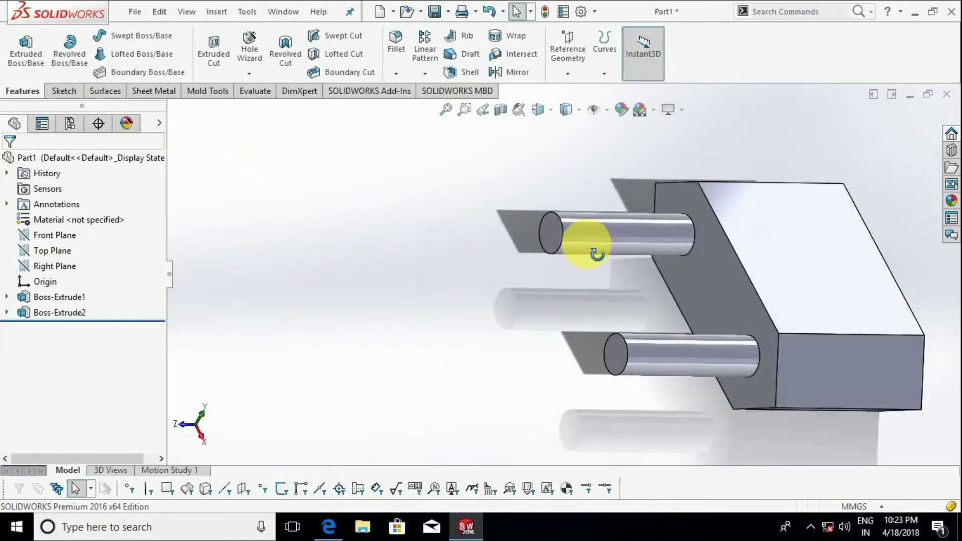
Step: Fillet both pins' front circular edges with a 5 mm radius
left_click(395, 40)
left_click(565, 221)
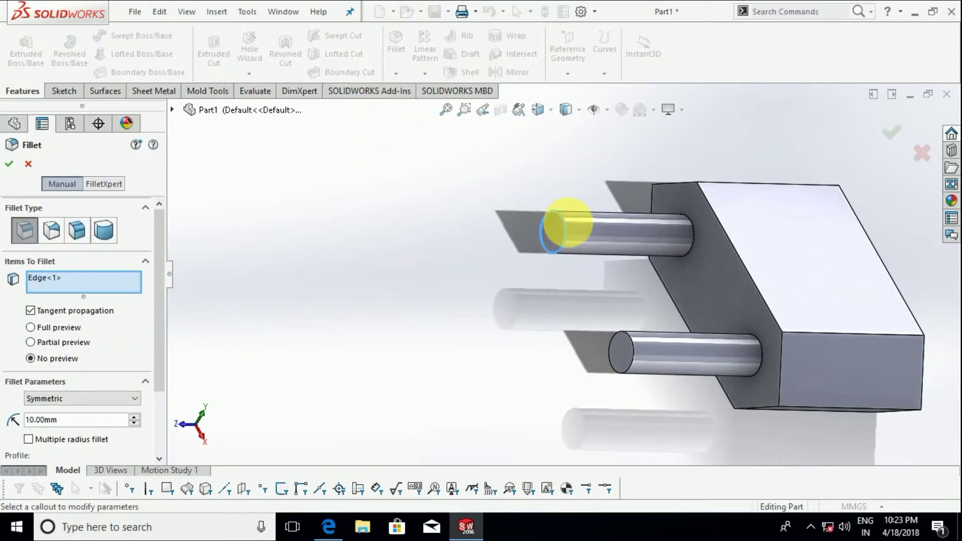
left_click(629, 340)
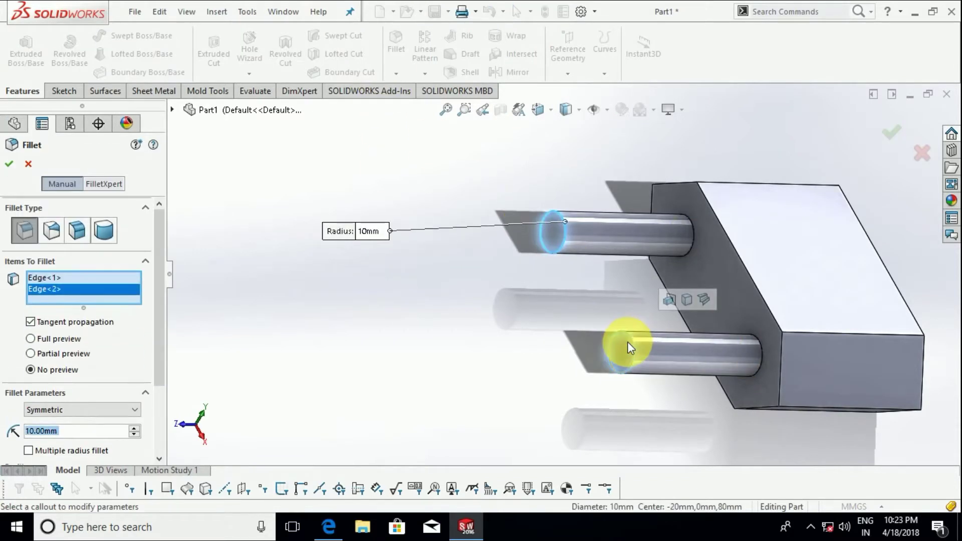
type("5")
key("Return")
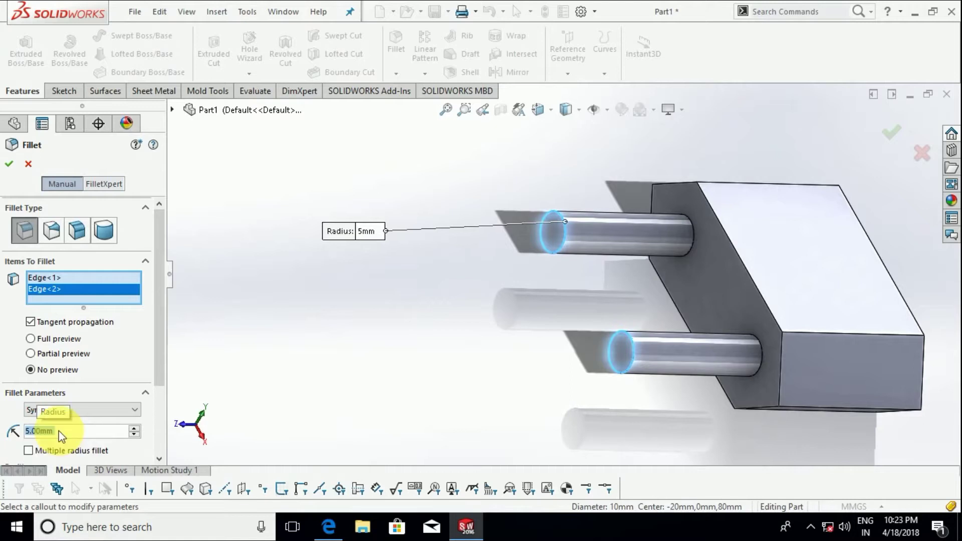
left_click(9, 166)
Step: Start a new sketch on the block's rear face
mouse_move(587, 339)
middle_mouse_down()
mouse_move(641, 281)
mouse_move(498, 289)
middle_mouse_up()
right_click(501, 286)
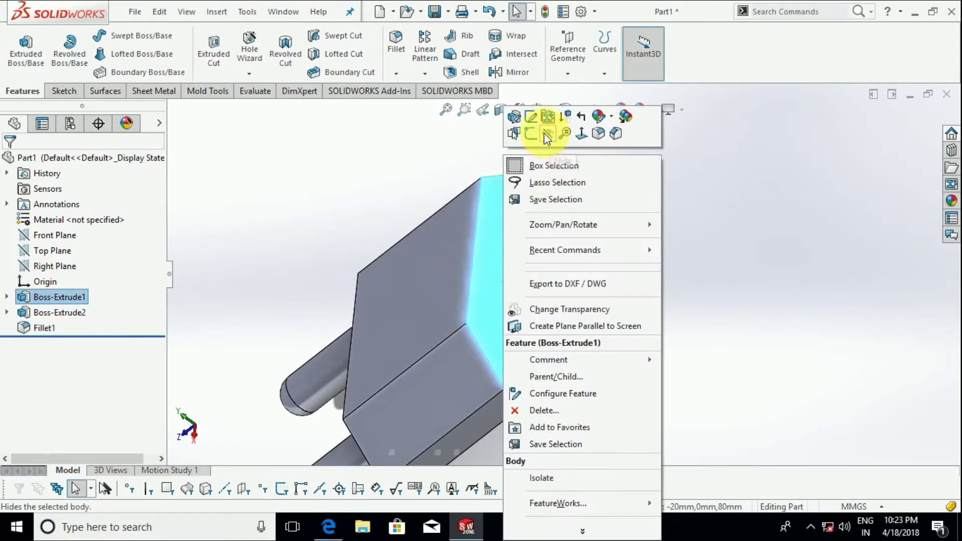
left_click(530, 134)
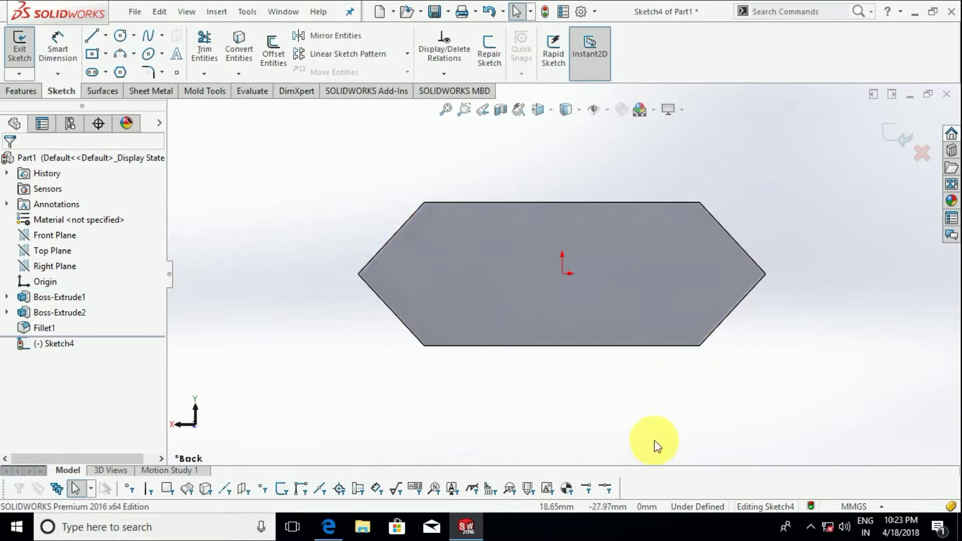
left_click(466, 527)
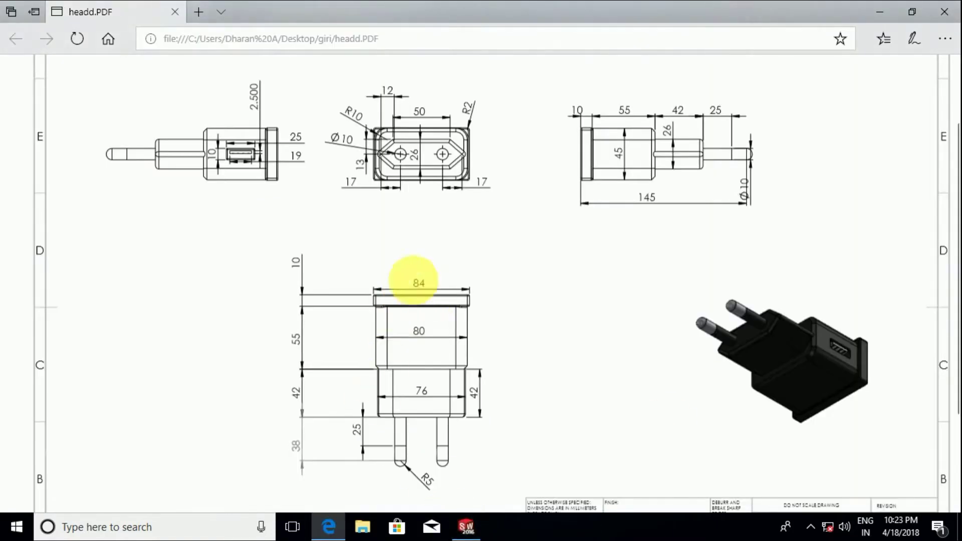
scroll(444, 129, "down", 1)
scroll(441, 130, "up", 1)
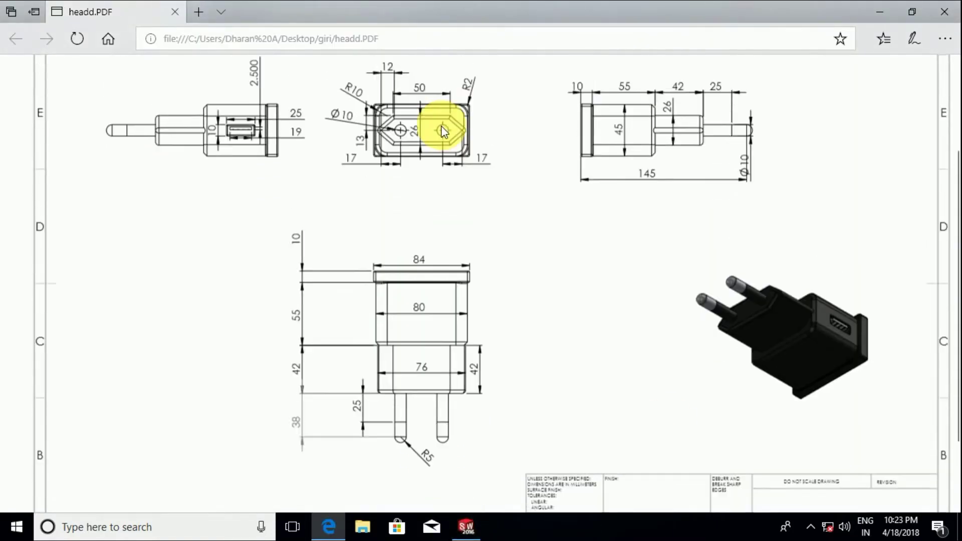
scroll(387, 209, "up", 1)
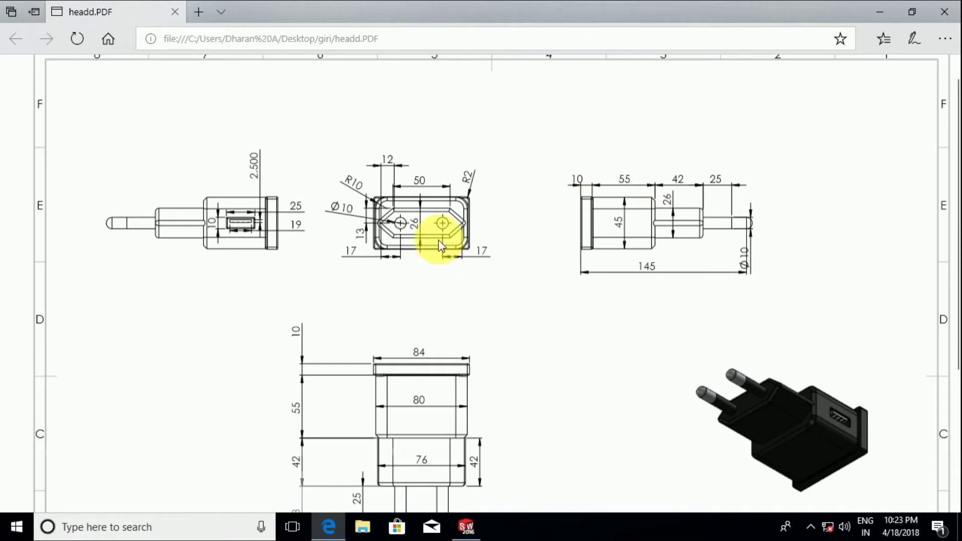
scroll(468, 371, "down", 1)
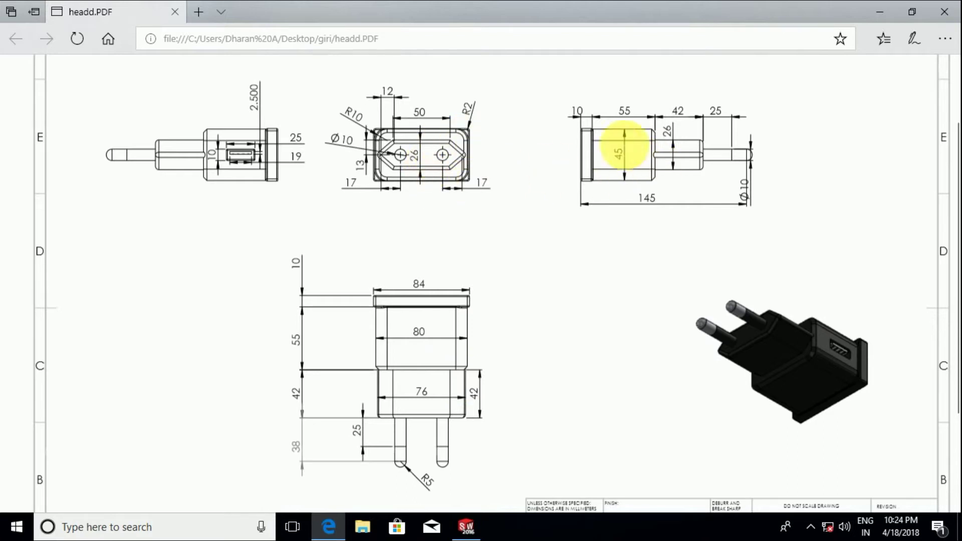
left_click(466, 526)
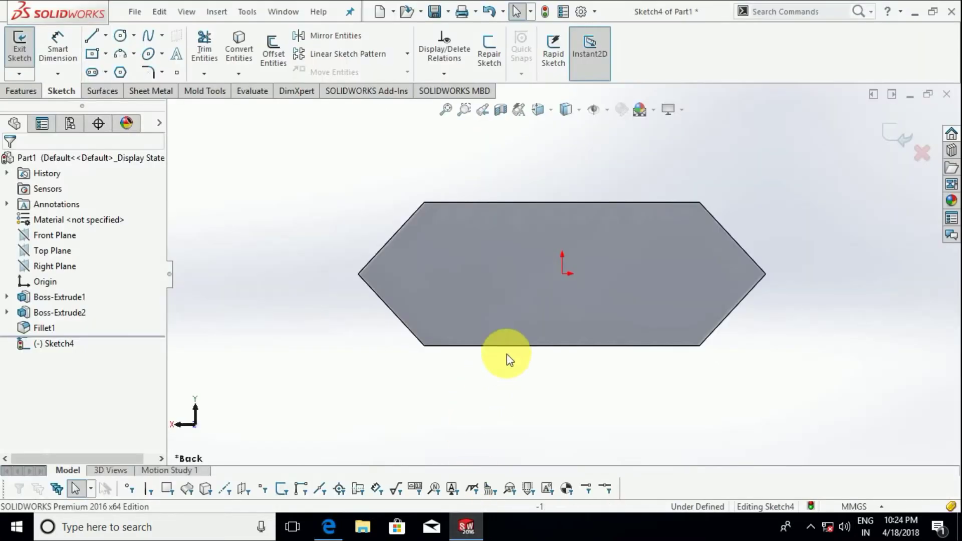
Step: Draw an origin-centred 45 by 80 rectangle over the hexagonal rear face
left_click(89, 71)
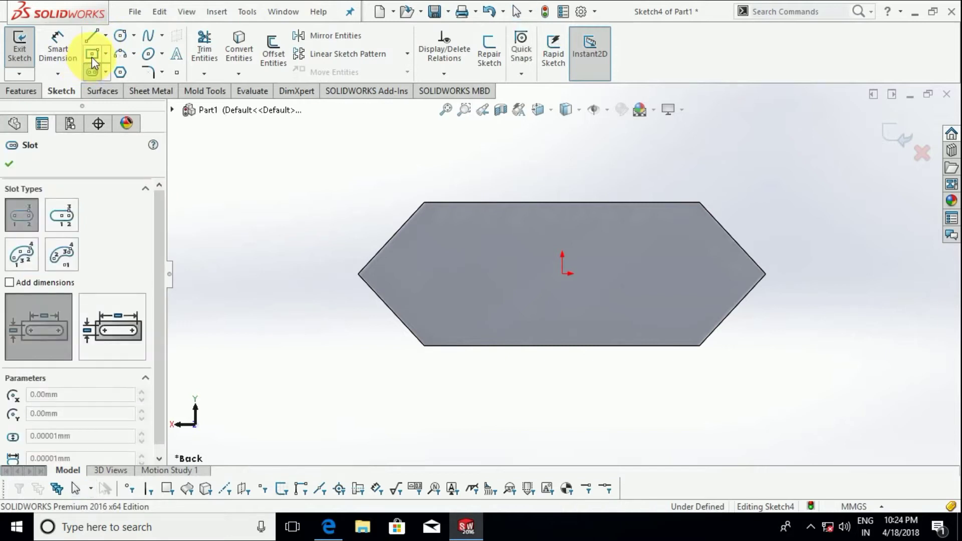
left_click(565, 275)
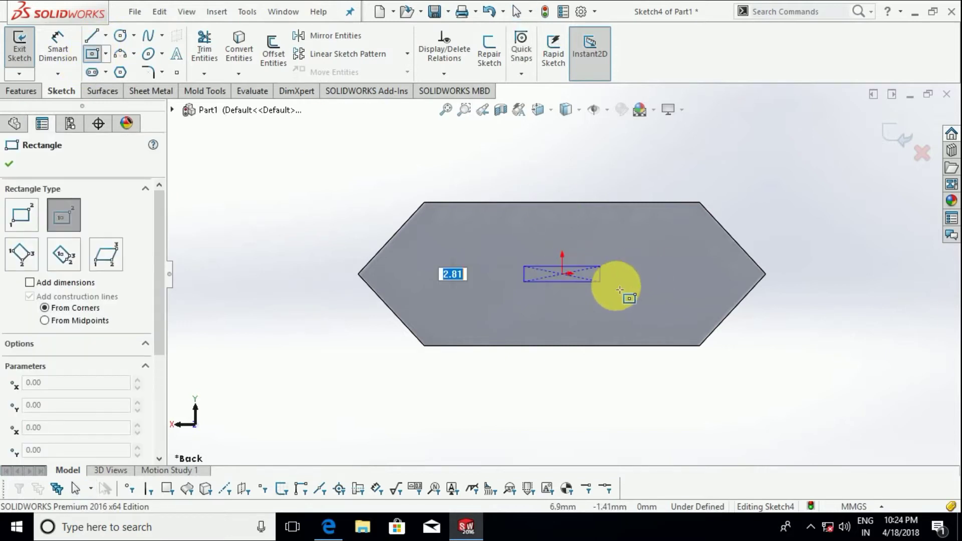
type("45")
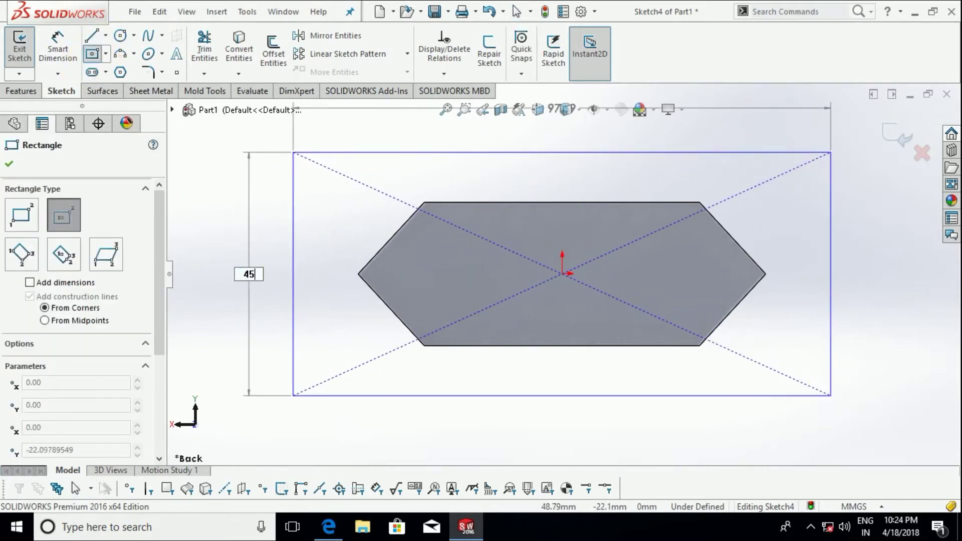
key("Tab")
type("8")
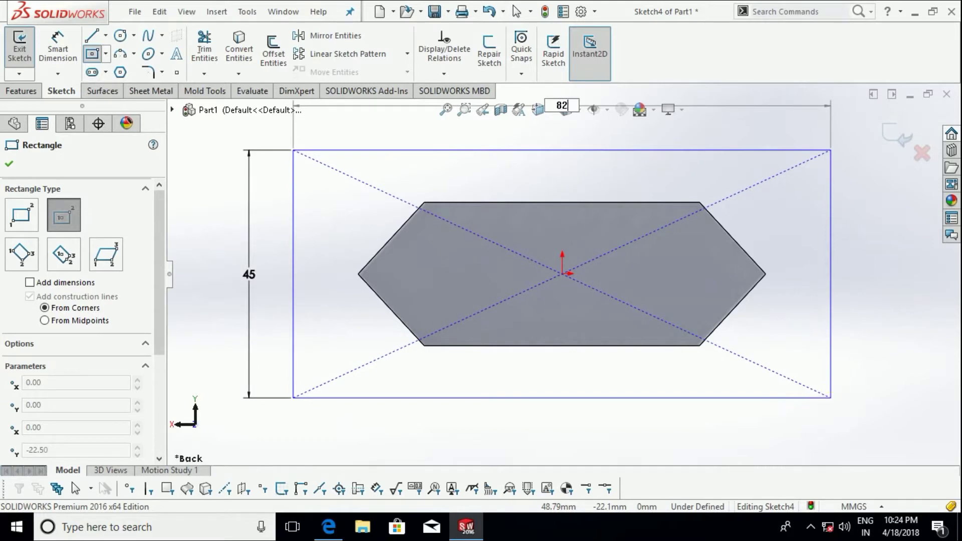
key("BackSpace")
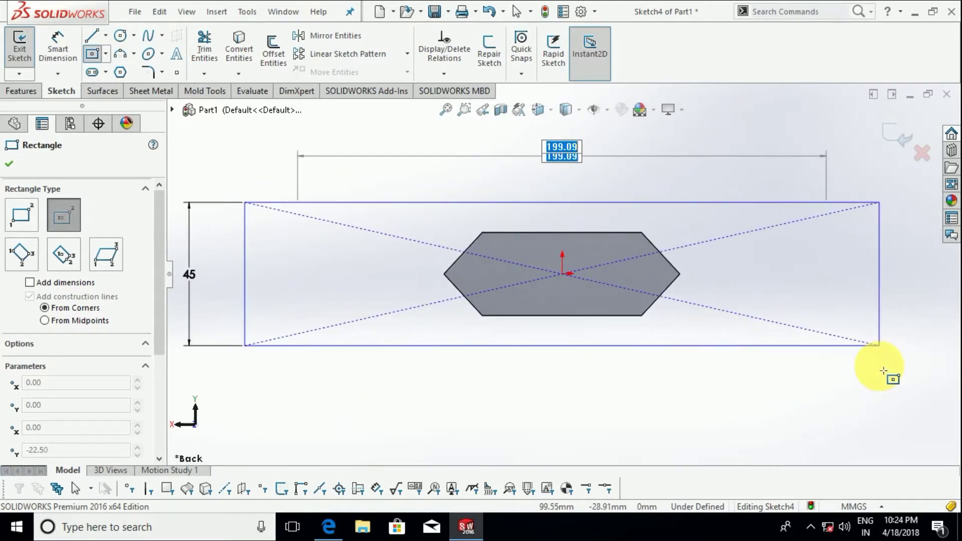
key("Return")
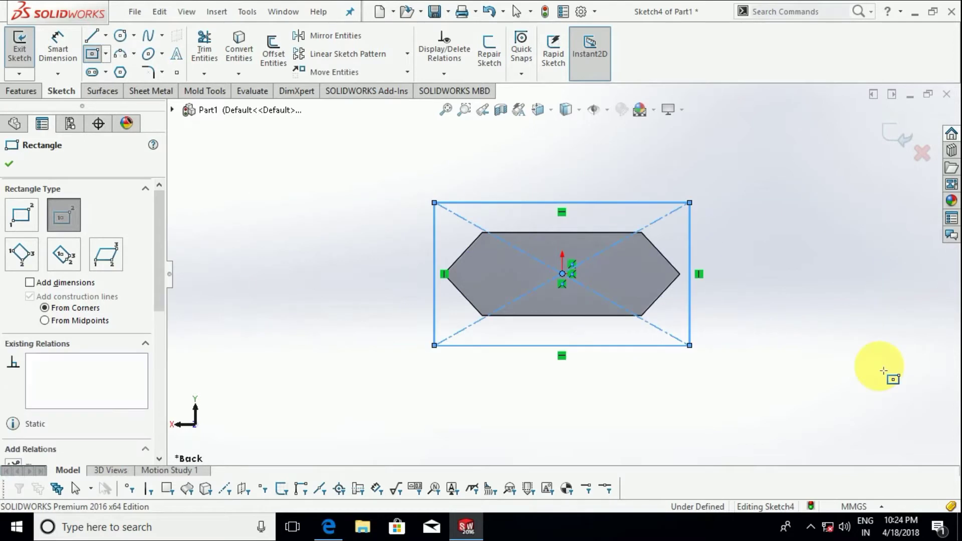
right_click(797, 301)
left_click(839, 288)
Step: Extrude the 45 × 80 rectangle 55 mm outward from the rear face as Boss-Extrude3
middle_click_drag(611, 219, 554, 262)
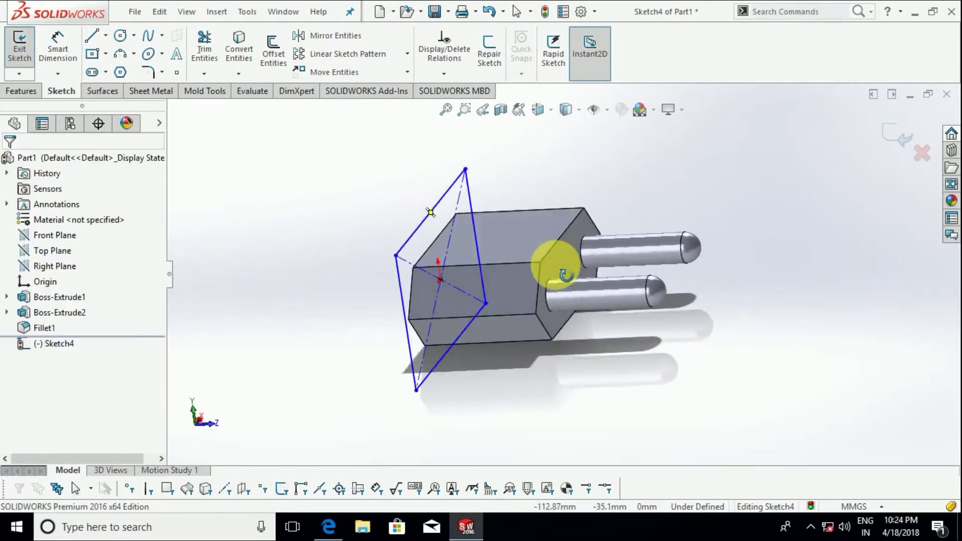
scroll(554, 262, "up", 3)
left_click(15, 92)
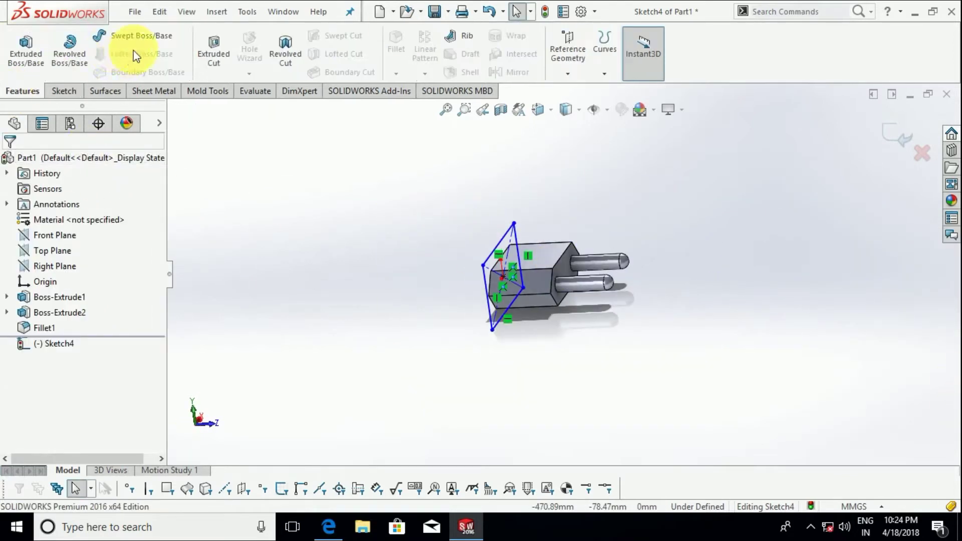
left_click(25, 48)
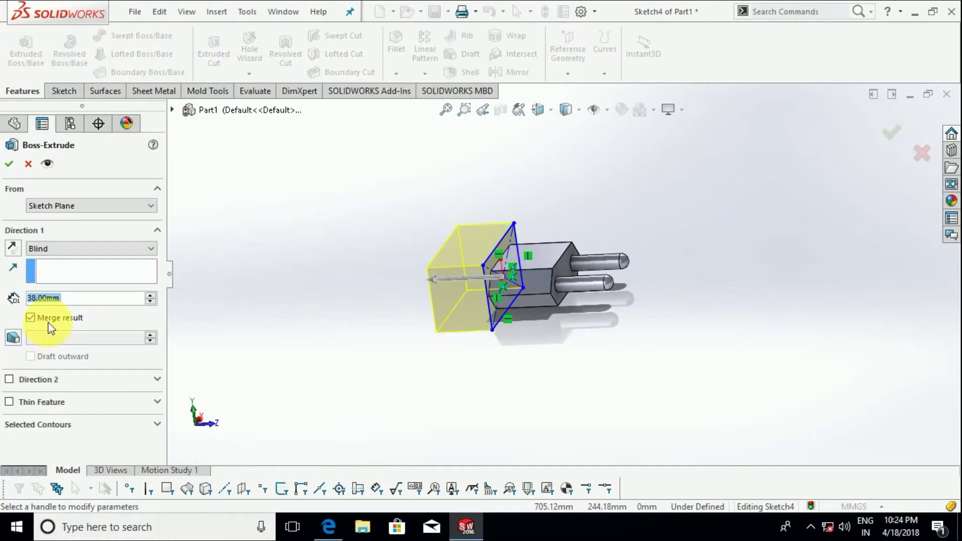
type("55")
key("Return")
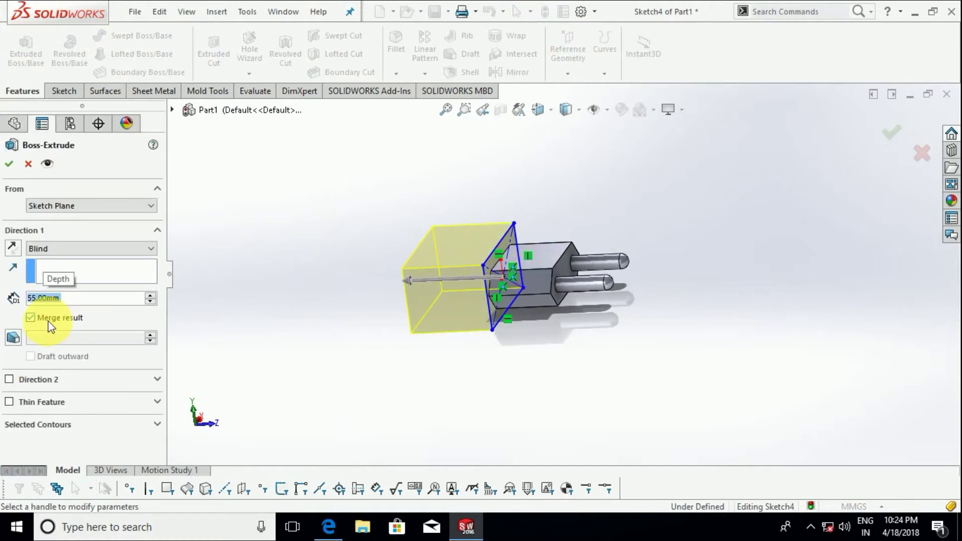
left_click(9, 163)
mouse_move(431, 221)
middle_mouse_down()
mouse_move(470, 269)
mouse_move(446, 301)
middle_mouse_up()
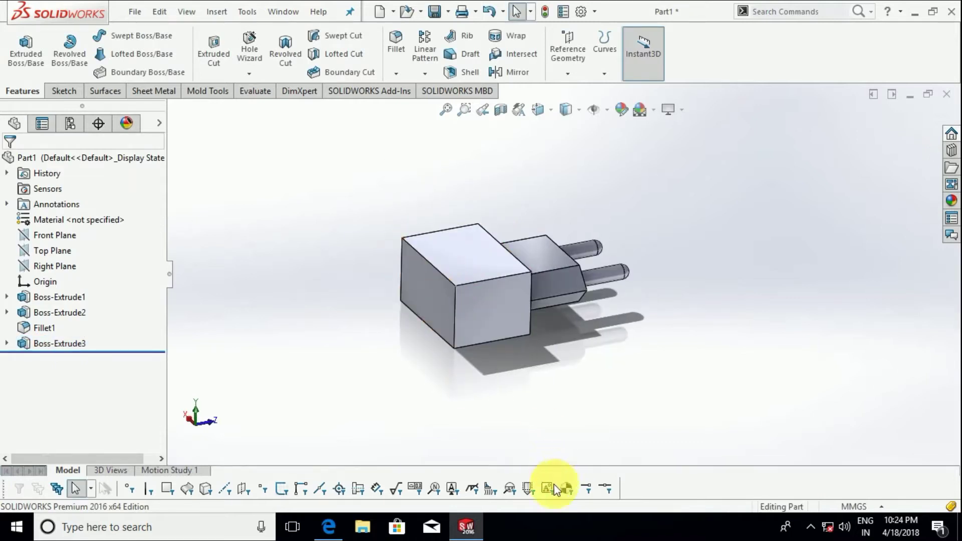
Step: Switch to Edge to check the 84-wide, 10-thick flange dimensions in headd.PDF
left_click(461, 529)
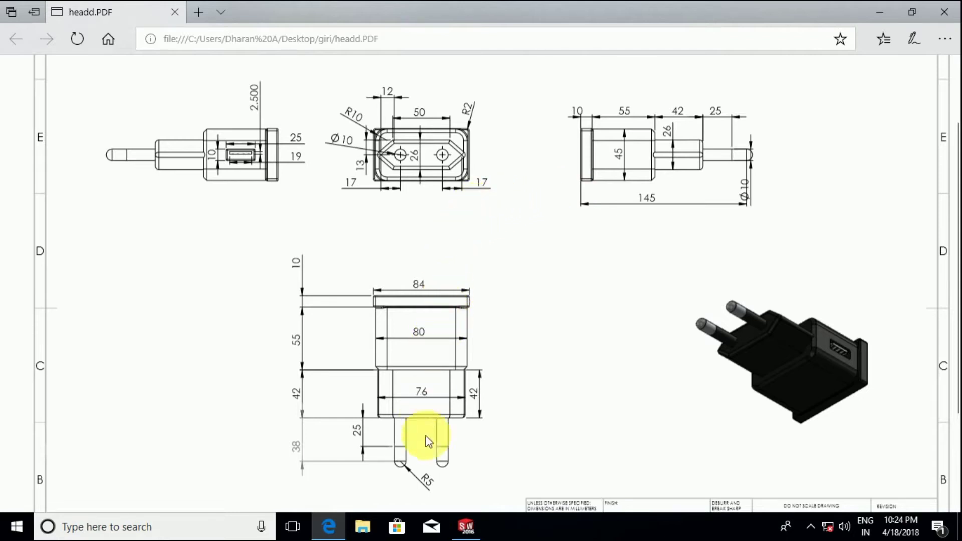
Step: Sketch on the large block's end face and offset its outline outward by 5 mm
left_click(466, 527)
right_click(440, 296)
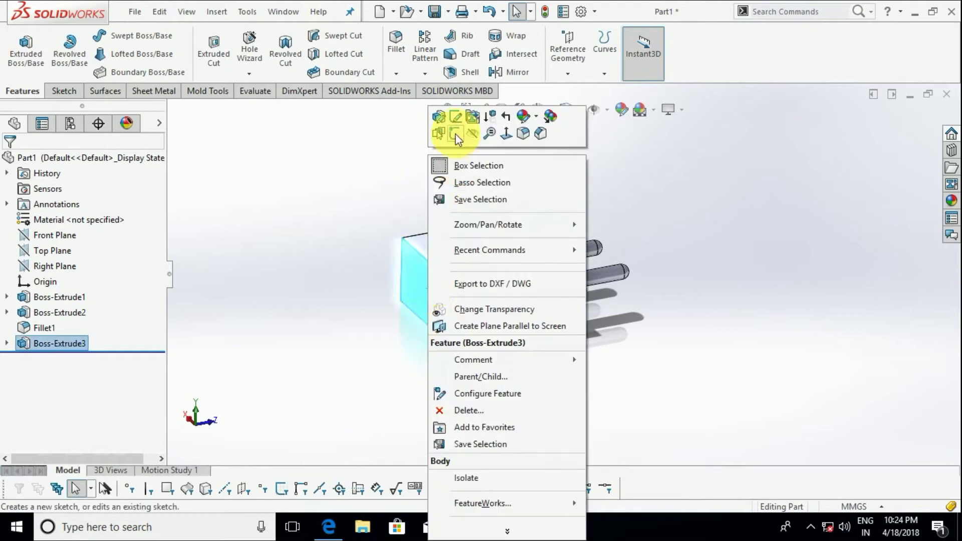
left_click(456, 135)
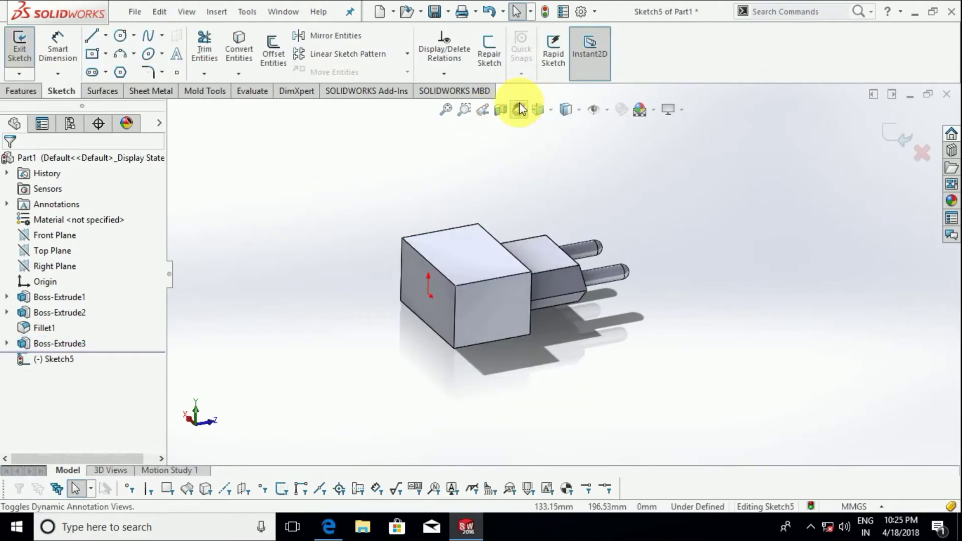
left_click(520, 107)
left_click(484, 230)
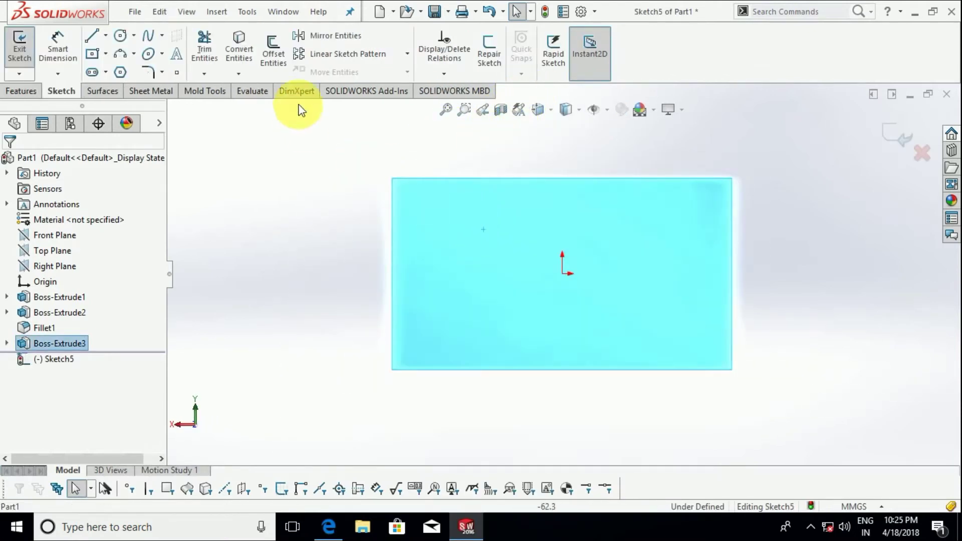
left_click(261, 58)
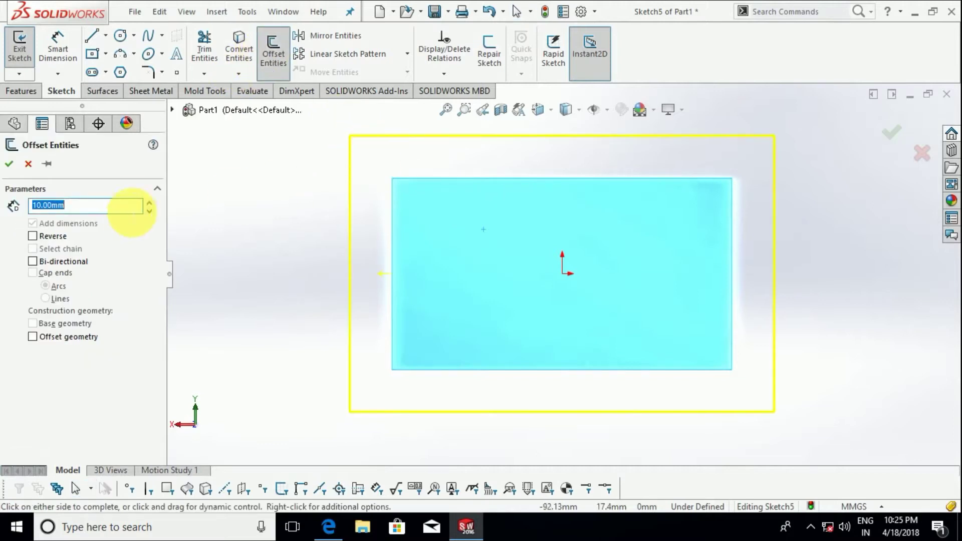
key("Return")
left_click(9, 164)
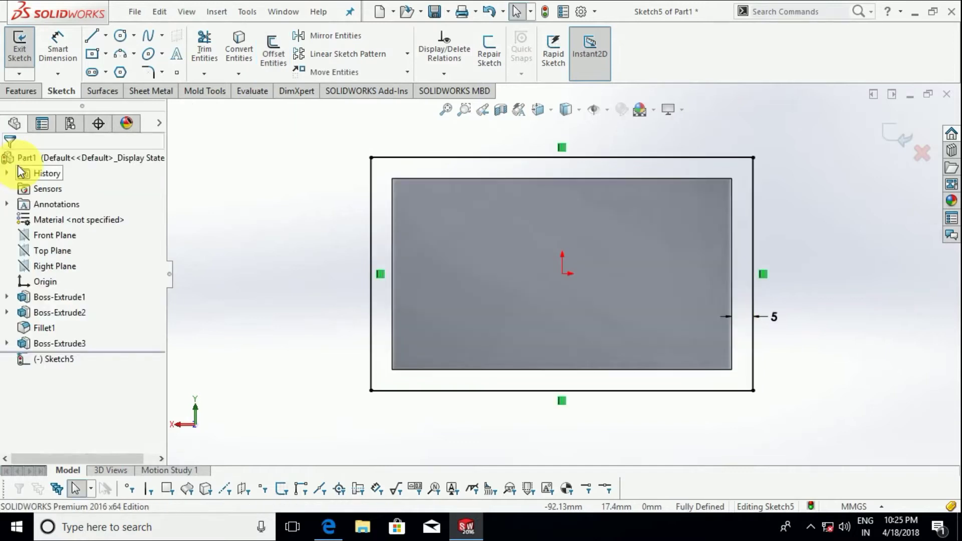
middle_click_drag(444, 185, 399, 188)
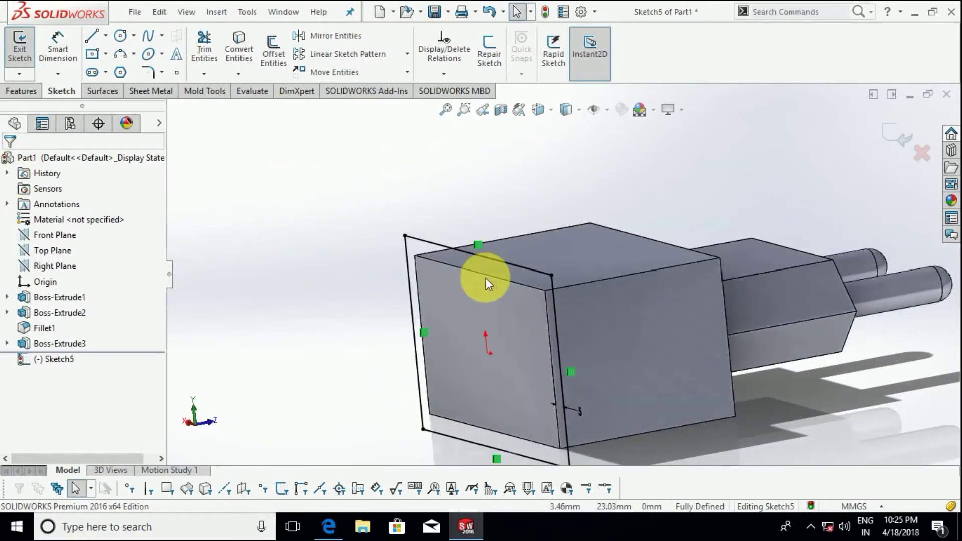
Step: Extrude the offset sketch 10 mm as a thin flange plate, Boss-Extrude4
left_click(21, 90)
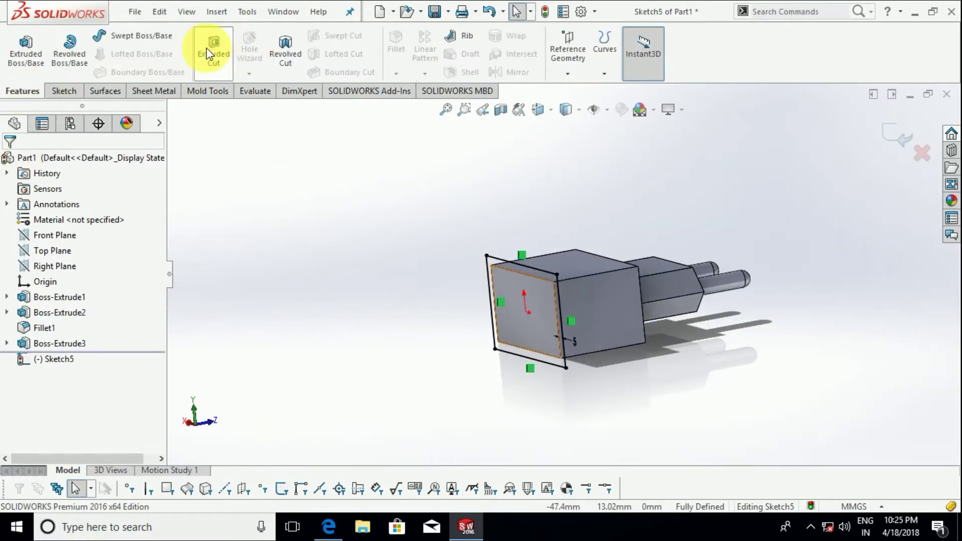
left_click(7, 50)
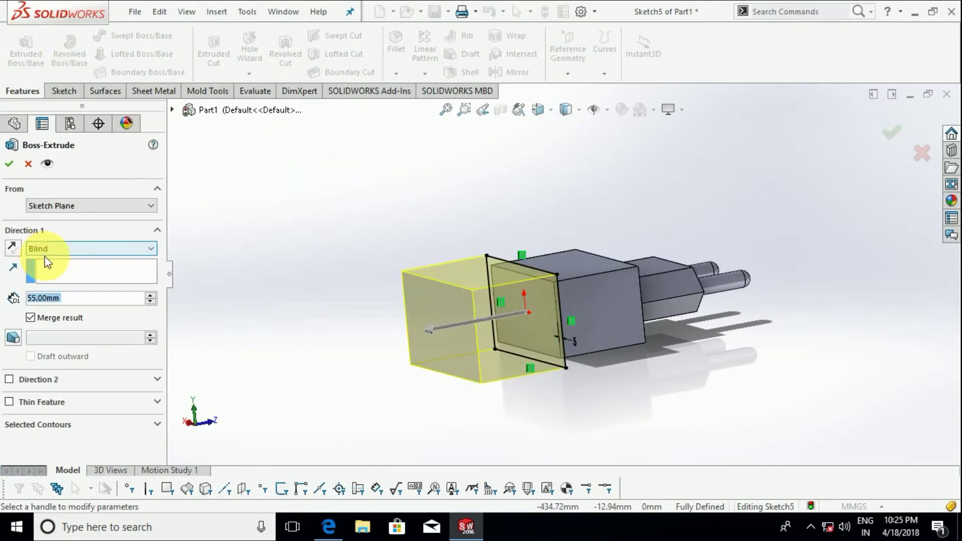
type("50")
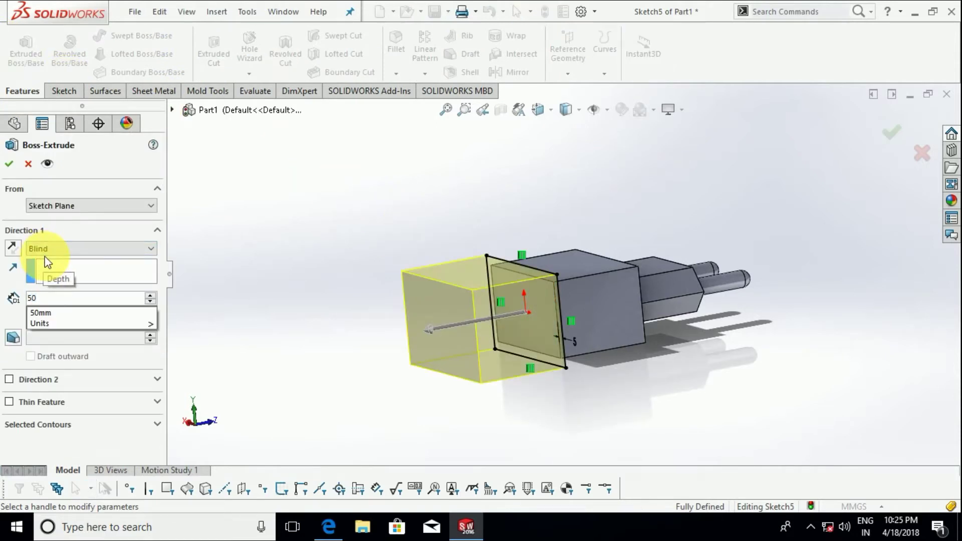
key("BackSpace")
key("BackSpace")
type("10")
key("Return")
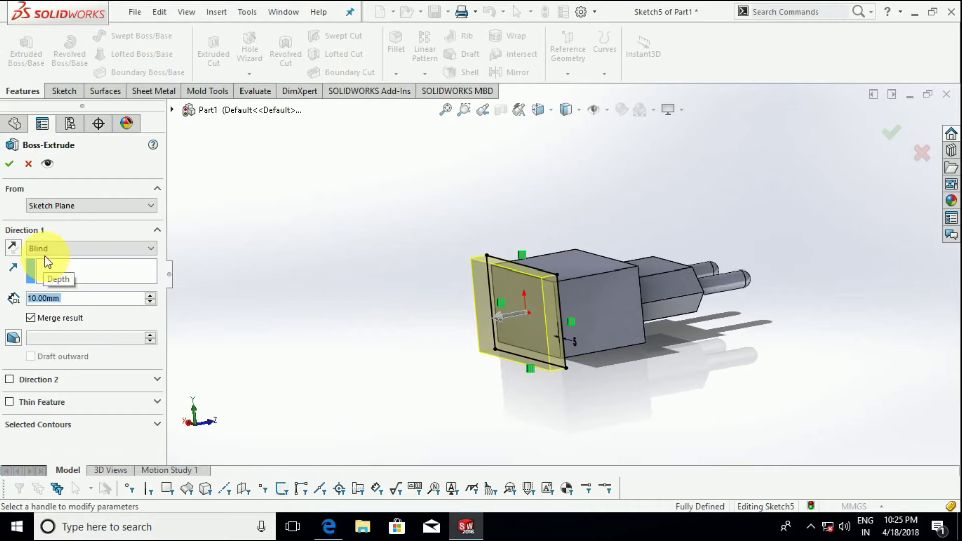
left_click(8, 163)
mouse_move(516, 232)
middle_mouse_down()
mouse_move(484, 275)
mouse_move(562, 319)
mouse_move(573, 273)
mouse_move(608, 281)
mouse_move(655, 241)
mouse_move(635, 294)
mouse_move(644, 269)
mouse_move(597, 195)
mouse_move(596, 173)
mouse_move(576, 182)
mouse_move(554, 286)
mouse_move(660, 221)
mouse_move(660, 247)
mouse_move(597, 236)
mouse_move(533, 254)
mouse_move(499, 311)
mouse_move(477, 311)
mouse_move(505, 316)
mouse_move(505, 333)
mouse_move(498, 309)
mouse_move(575, 335)
mouse_move(558, 340)
mouse_move(531, 284)
mouse_move(507, 322)
mouse_move(554, 294)
middle_mouse_up()
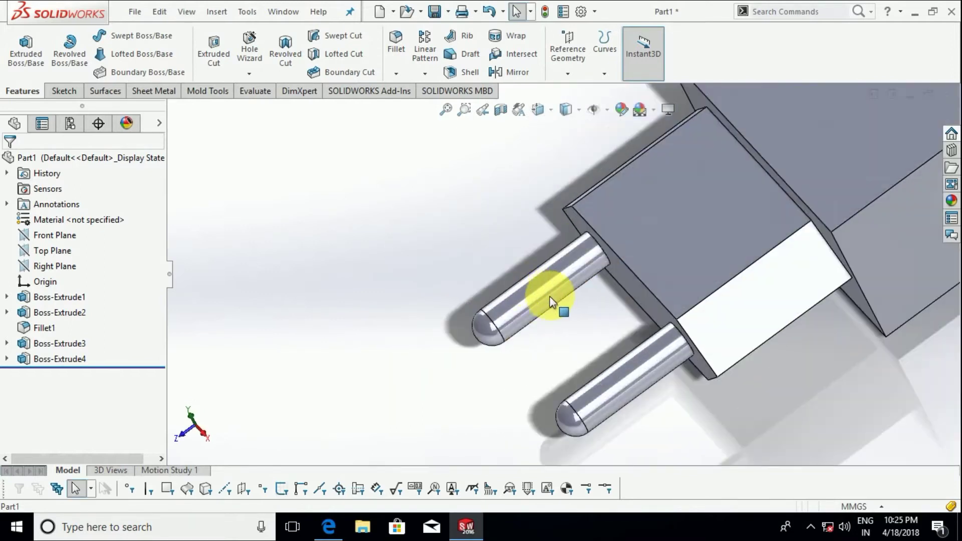
left_click(465, 535)
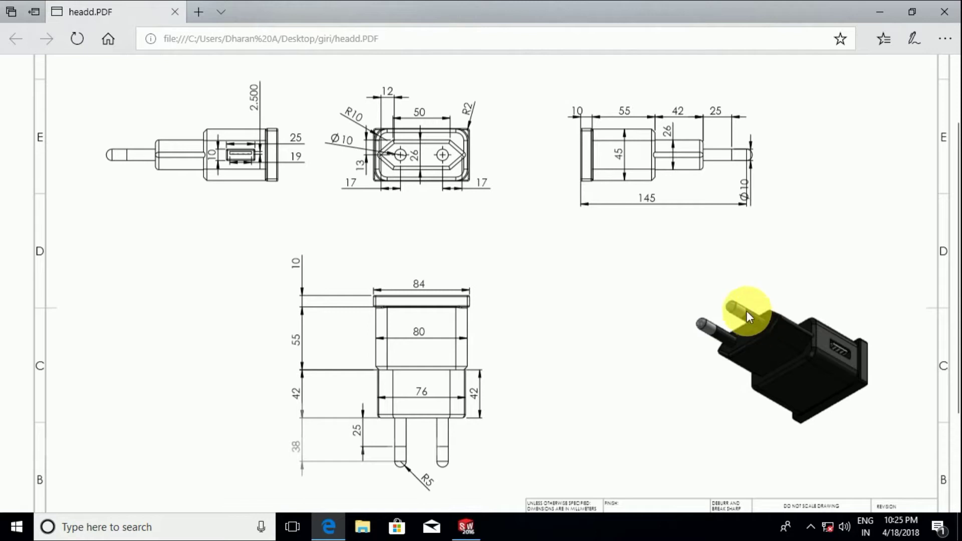
left_click(886, 17)
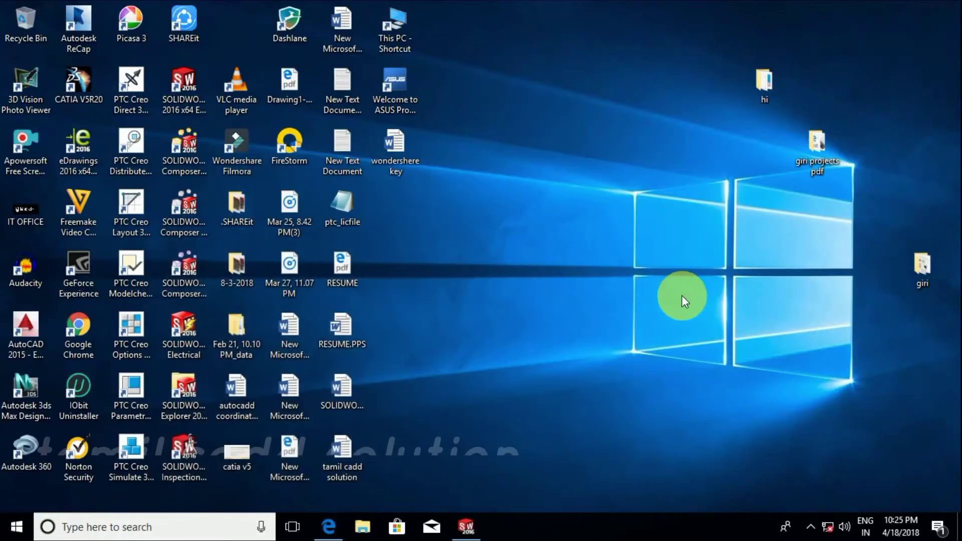
left_click(465, 535)
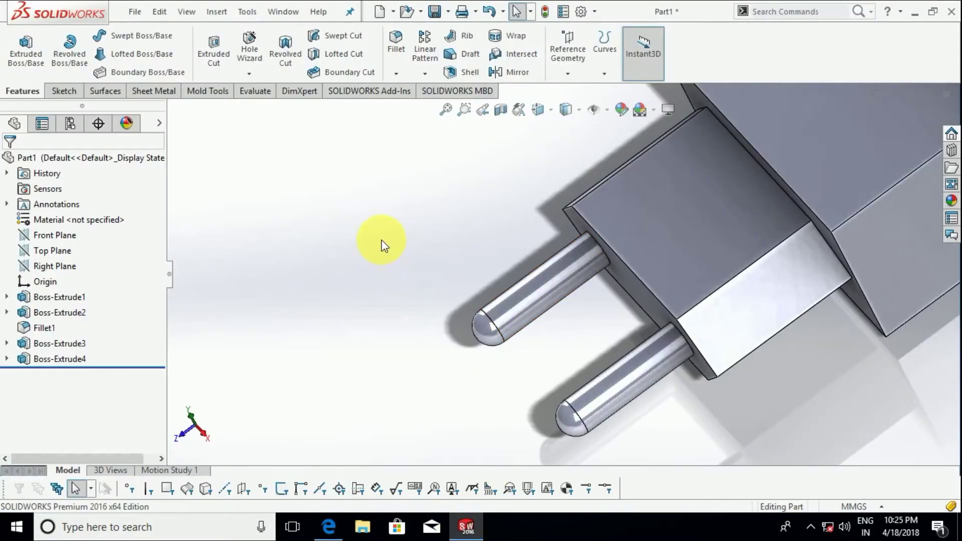
scroll(634, 318, "up", 3)
middle_click_drag(634, 318, 652, 343)
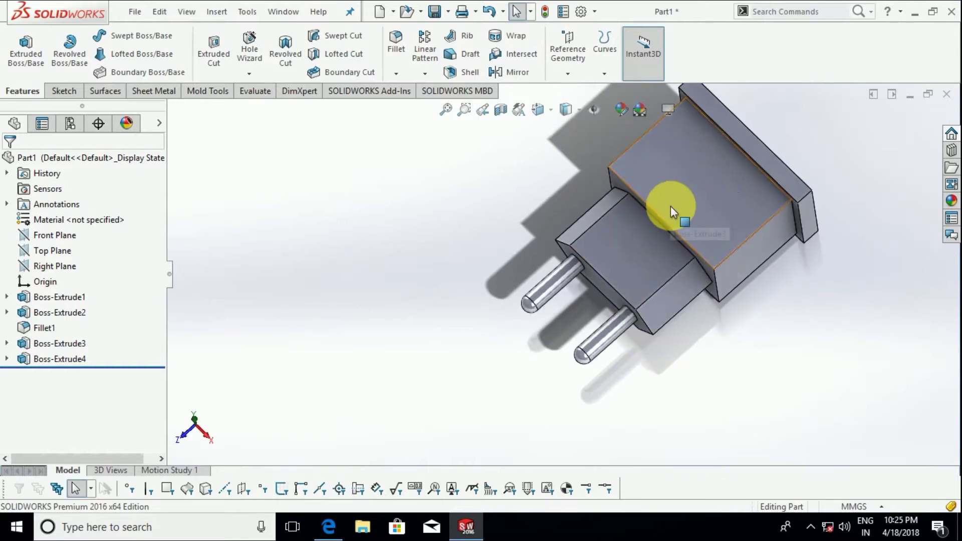
right_click(720, 146)
Step: Sketch a horizontal line across the face spanning both pins
left_click(731, 133)
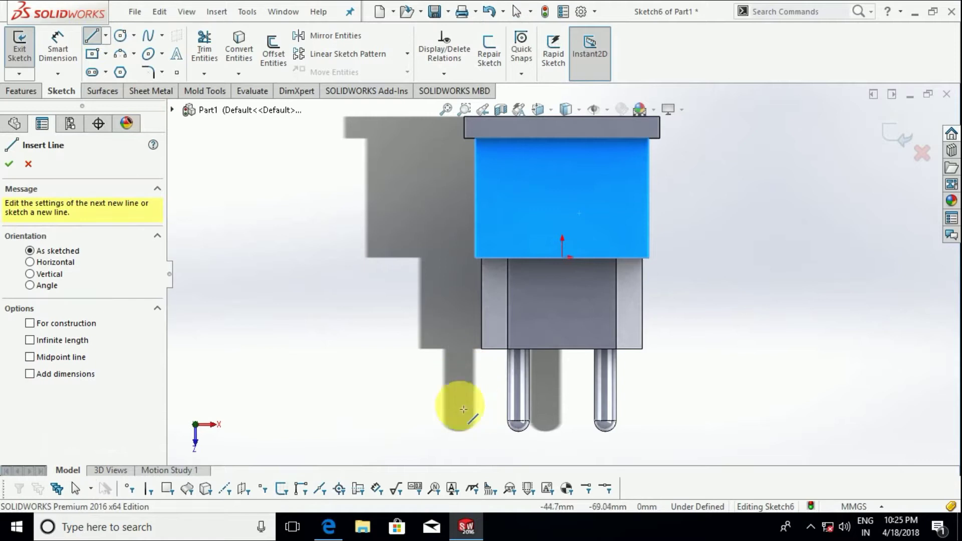
left_click(447, 388)
left_click(696, 388)
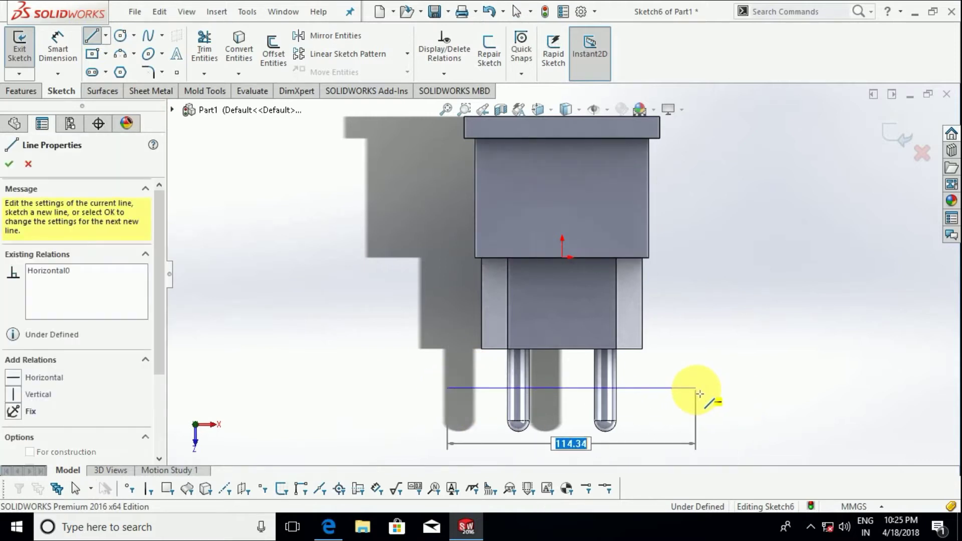
right_click(772, 351)
left_click(802, 387)
key("Escape")
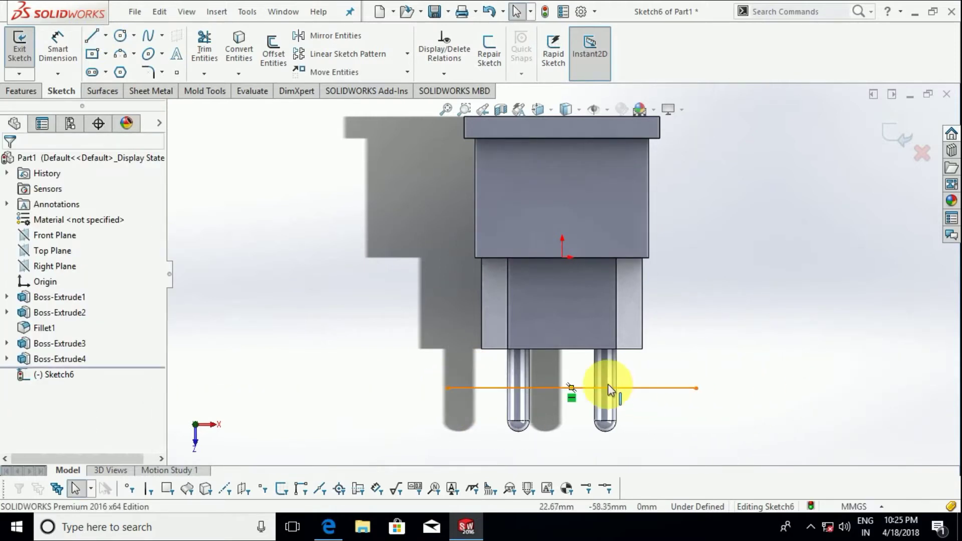
Step: Dimension the line 15 mm from the block's bottom edge and exit the sketch
left_click(57, 43)
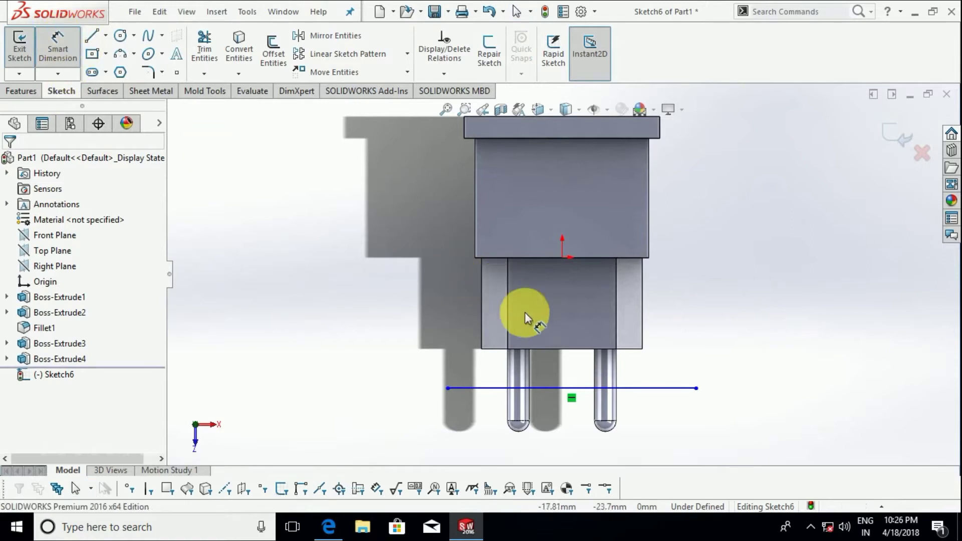
left_click(545, 349)
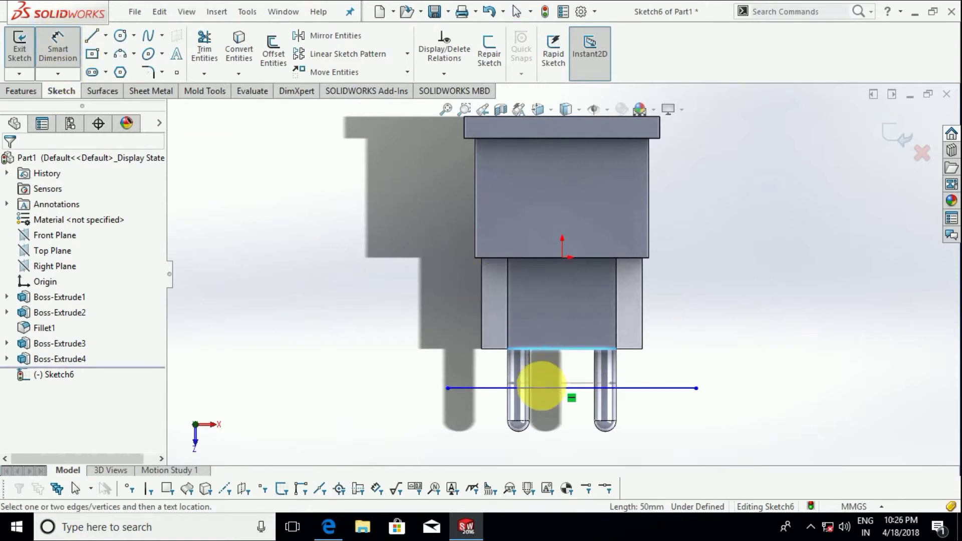
left_click(543, 389)
left_click(415, 340)
type("15")
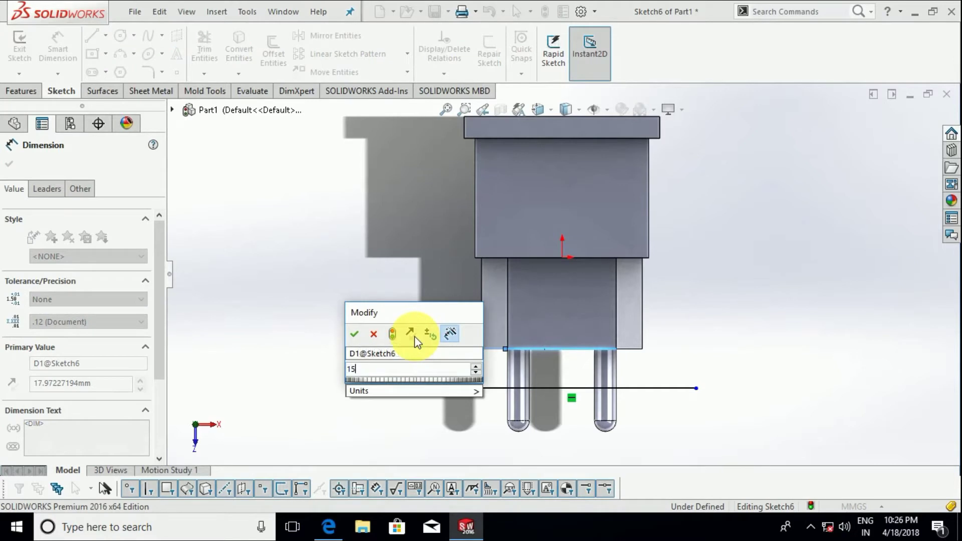
key("Return")
key("Escape")
scroll(559, 381, "up", 2)
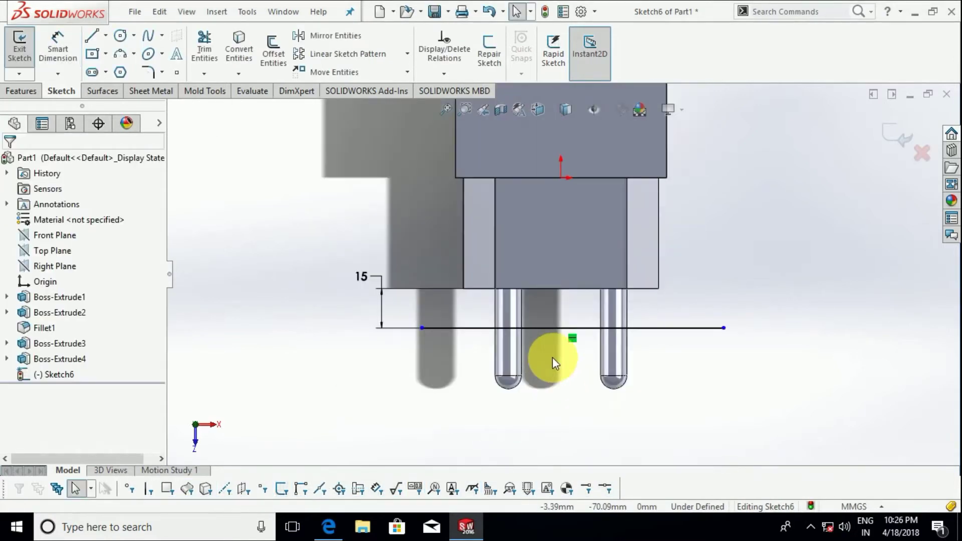
left_click(899, 136)
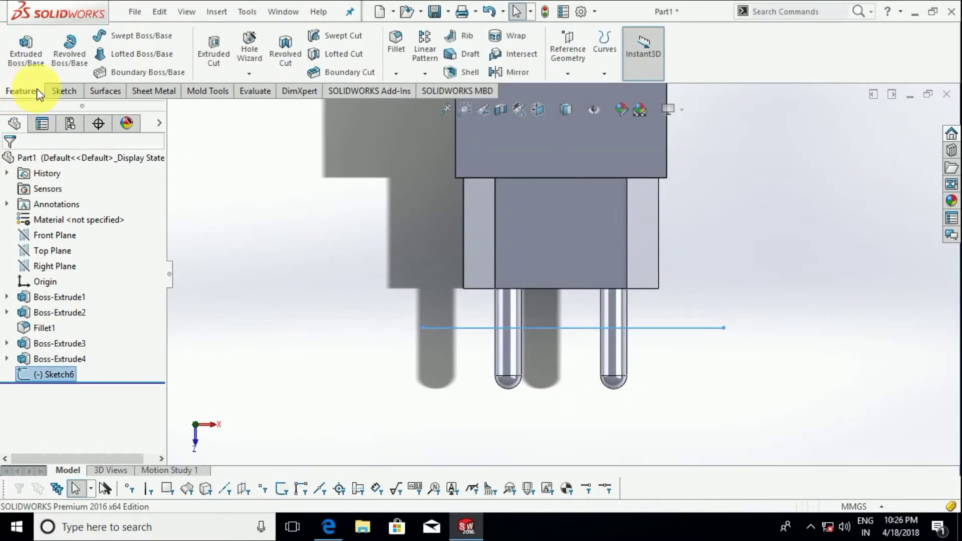
Step: Project the line onto both pin surfaces with Split Line, then inspect the pins
left_click(600, 72)
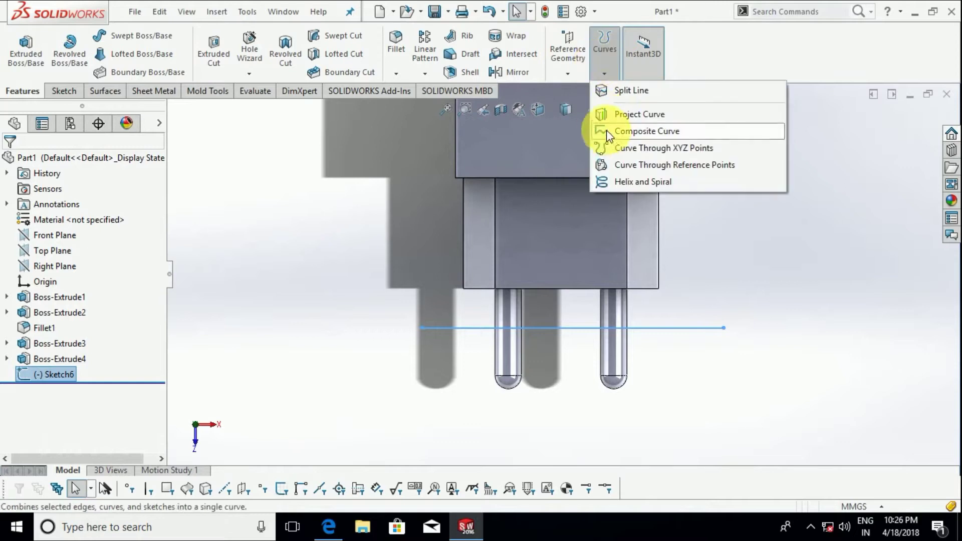
left_click(622, 92)
mouse_move(499, 360)
middle_mouse_down()
mouse_move(530, 221)
mouse_move(502, 305)
middle_mouse_up()
left_click(510, 332)
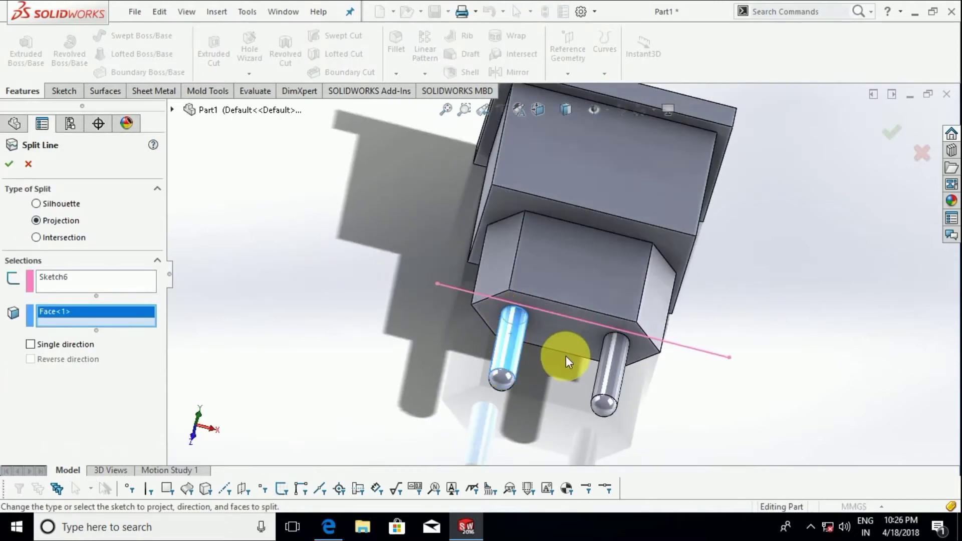
left_click(607, 372)
left_click(9, 165)
mouse_move(258, 189)
middle_mouse_down()
mouse_move(541, 447)
mouse_move(503, 363)
mouse_move(419, 376)
middle_mouse_up()
left_click(503, 363)
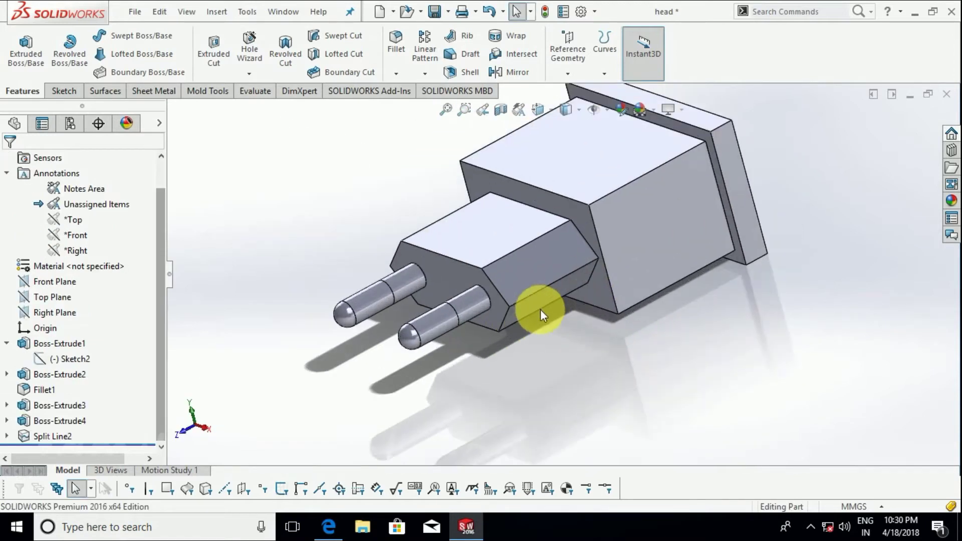
Step: Start a sketch on the body's side face and place a centre rectangle's centre point
mouse_move(541, 315)
middle_mouse_down()
mouse_move(576, 301)
mouse_move(498, 262)
mouse_move(495, 279)
middle_mouse_up()
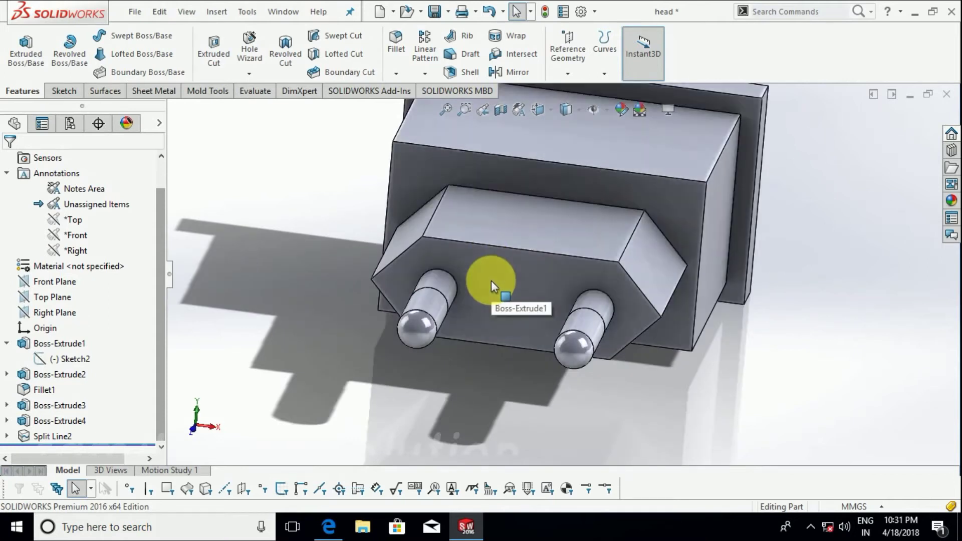
scroll(537, 236, "up", 5)
mouse_move(537, 236)
middle_mouse_down()
mouse_move(548, 301)
mouse_move(611, 233)
mouse_move(623, 237)
mouse_move(620, 278)
middle_mouse_up()
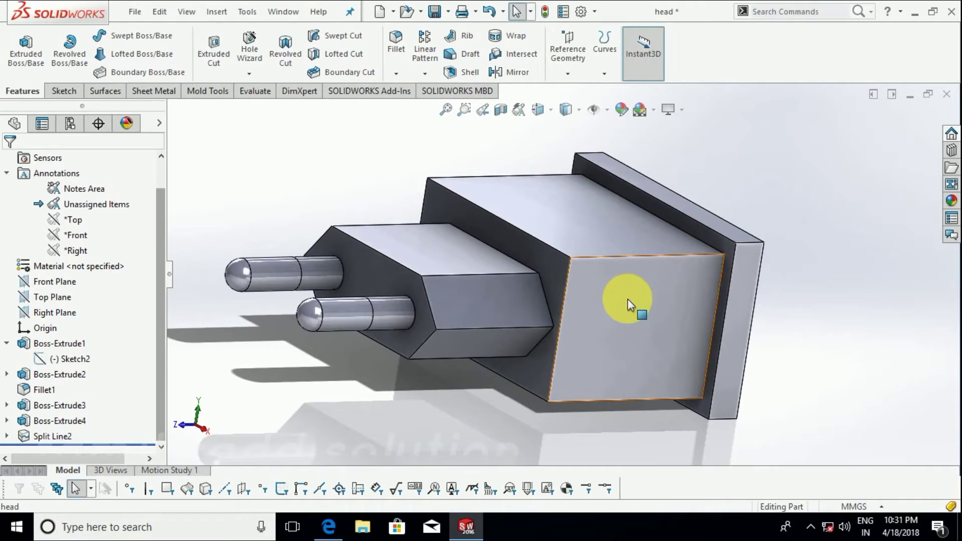
mouse_move(646, 324)
middle_mouse_down()
mouse_move(712, 365)
mouse_move(655, 294)
middle_mouse_up()
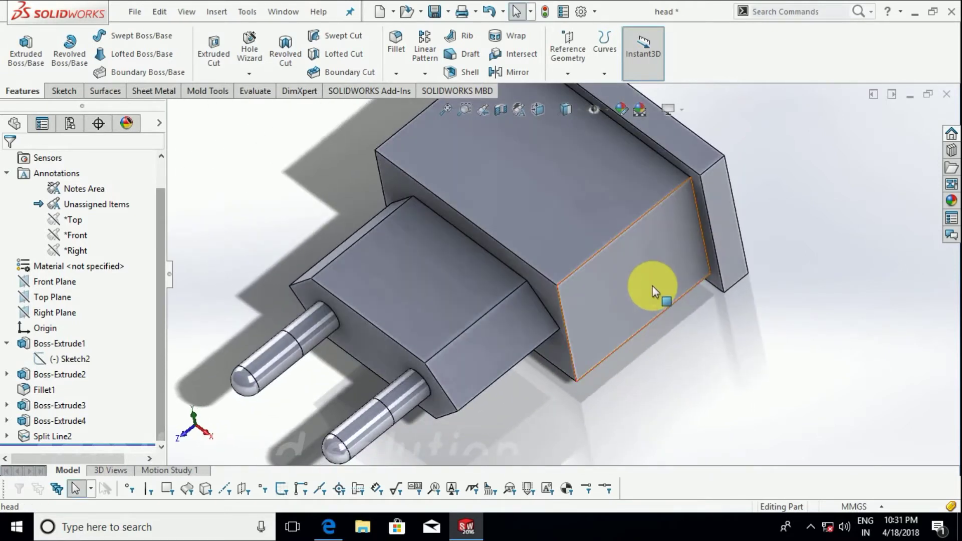
right_click(653, 287)
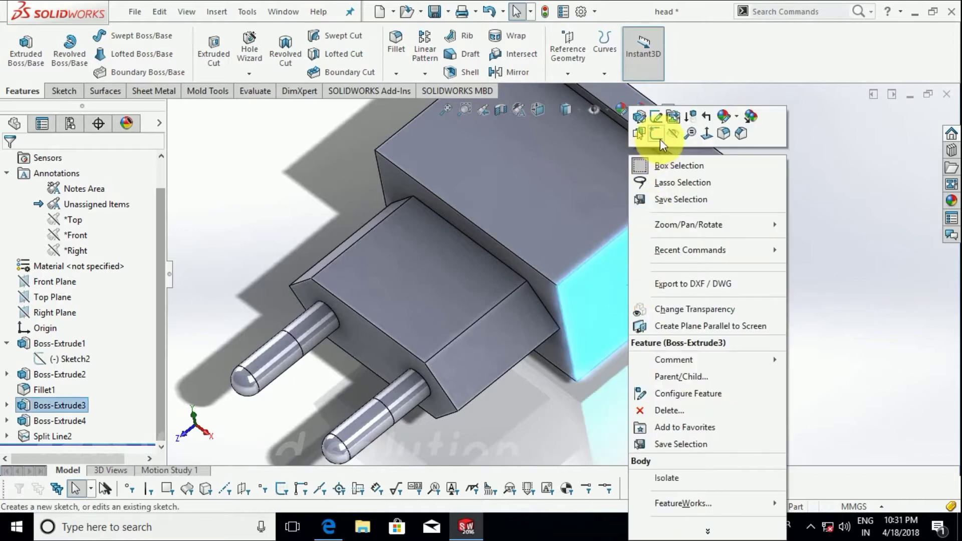
left_click(659, 137)
key("ctrl+8")
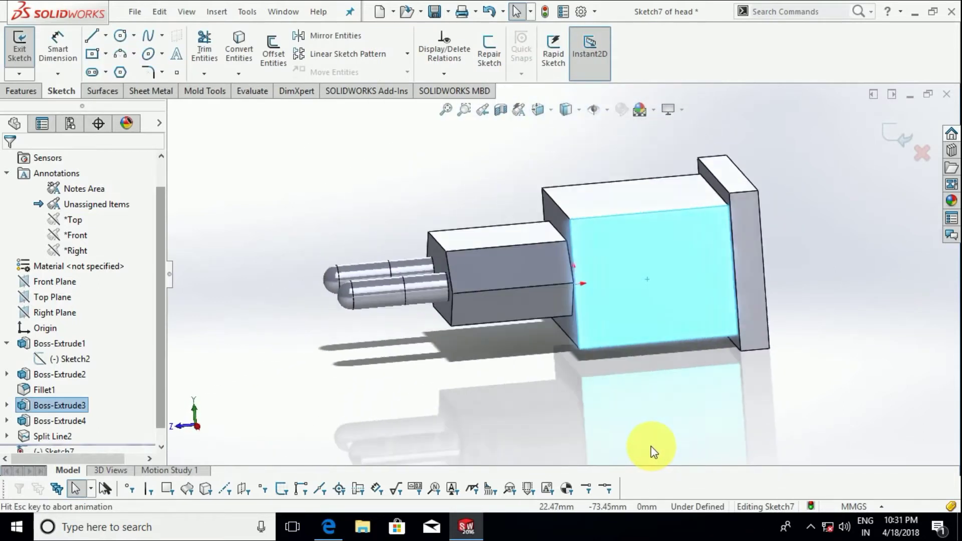
scroll(830, 308, "down", 3)
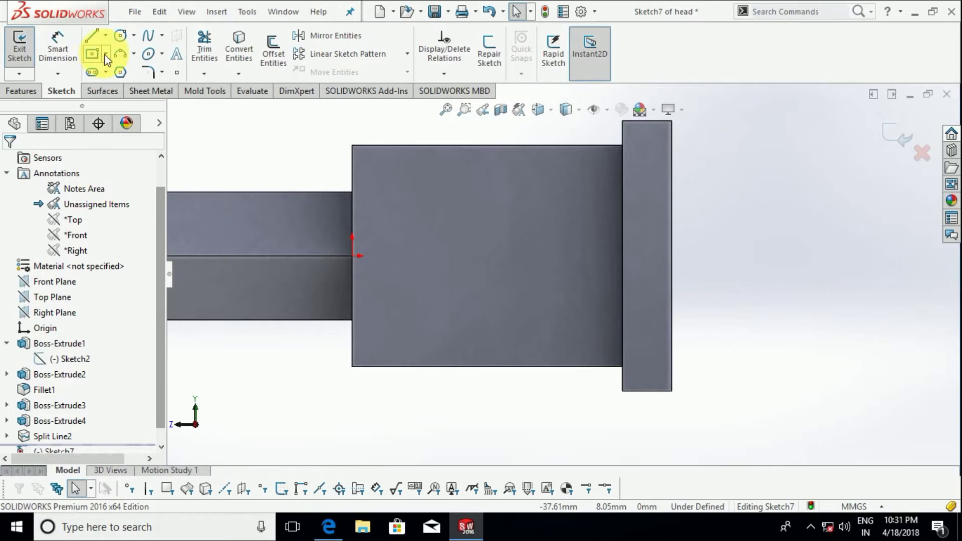
left_click(100, 56)
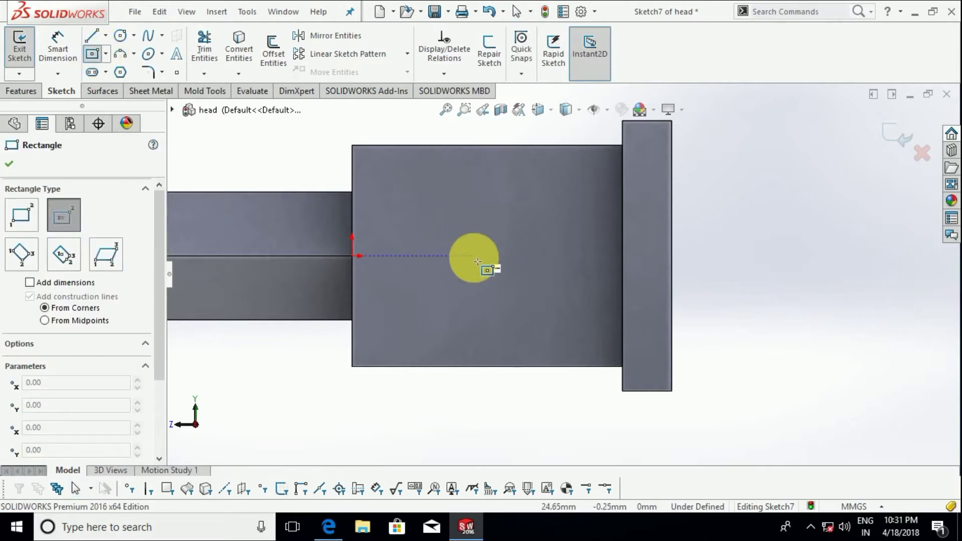
left_click(478, 262)
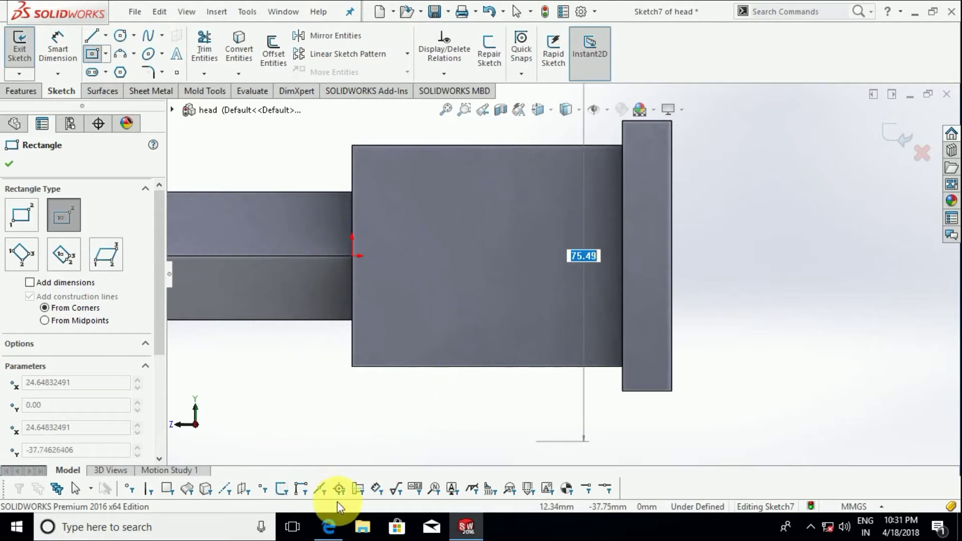
Step: Size the centre rectangle 10 tall and 25 wide, checking the reference drawing
left_click(329, 527)
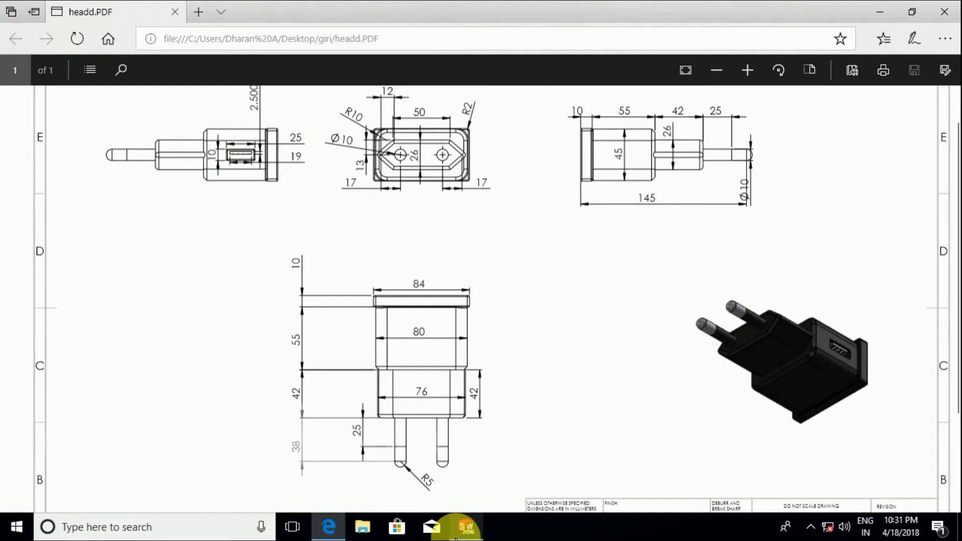
left_click(466, 525)
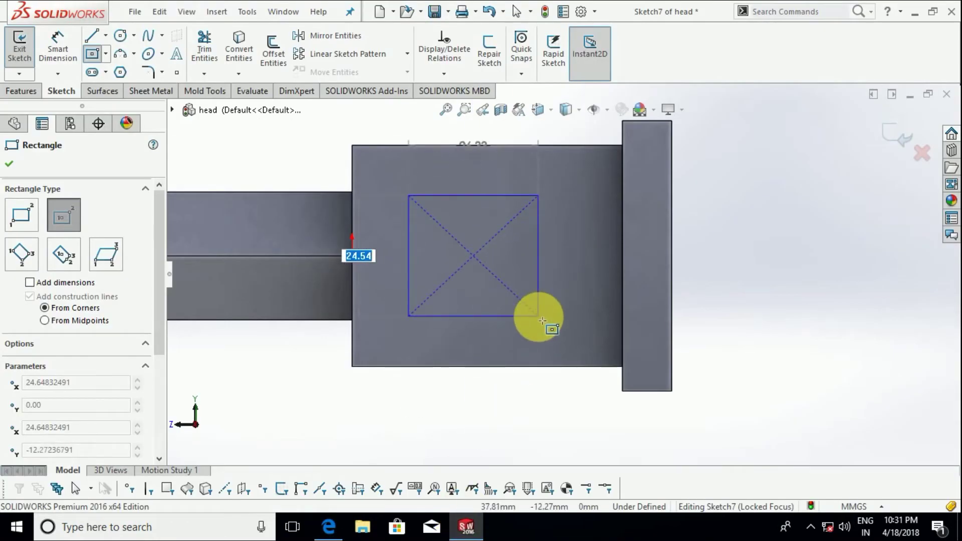
type("1")
key("Return")
type("2")
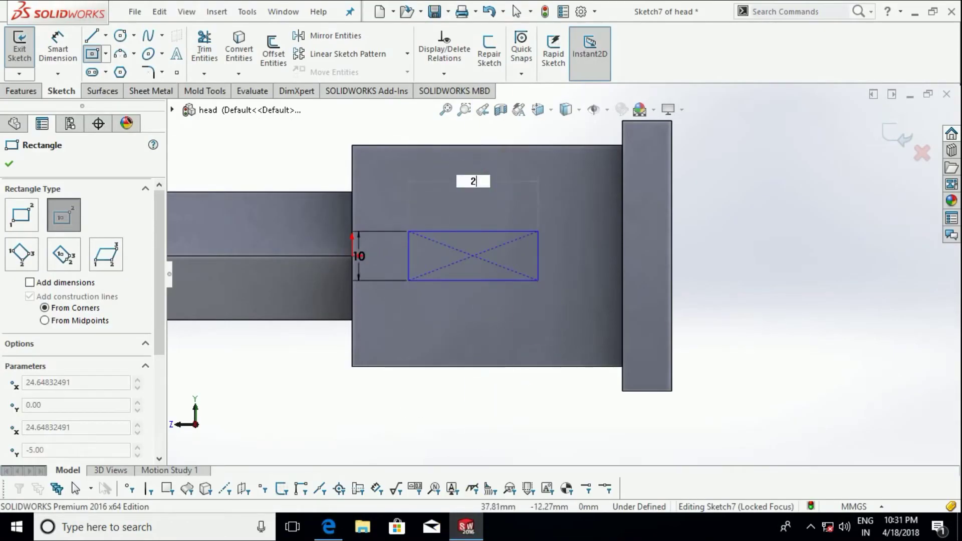
type("5")
key("Return")
key("Escape")
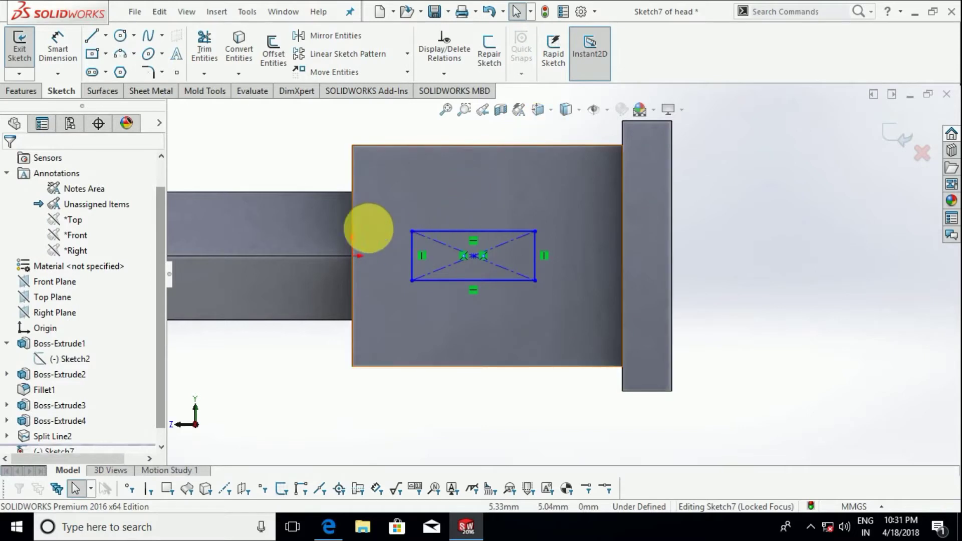
Step: Dimension the rectangle's centre 25 from the left edge and 22.50 from the top edge
left_click(58, 45)
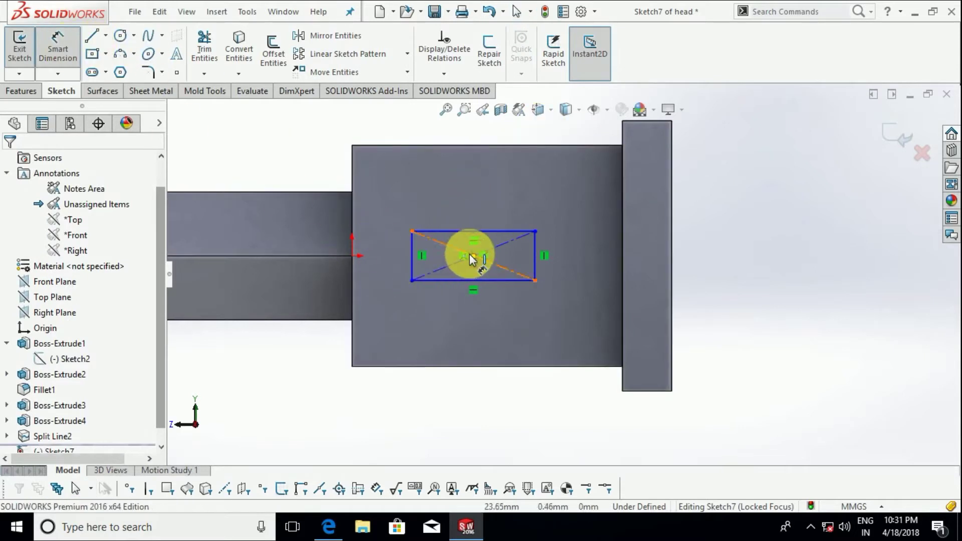
left_click(472, 256)
left_click(353, 255)
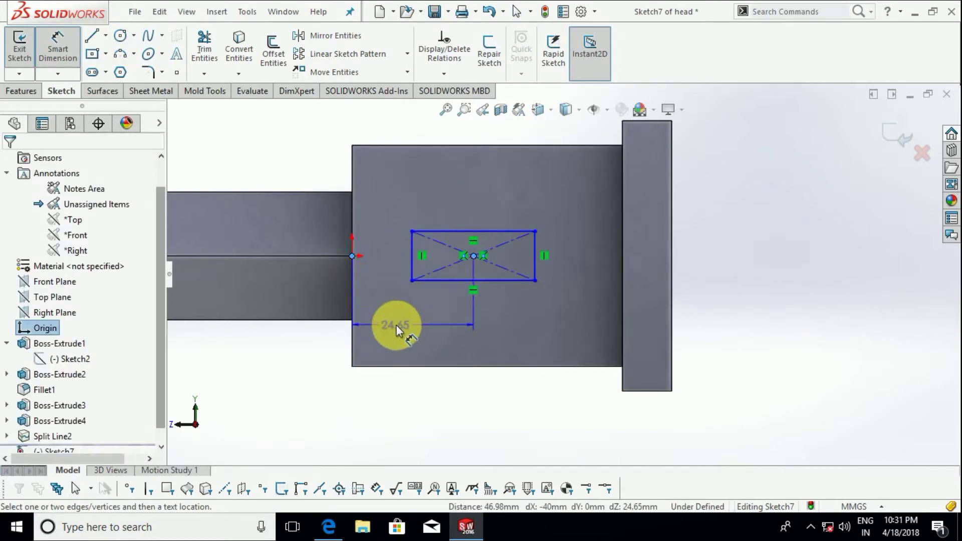
left_click(396, 325)
type("25")
key("Return")
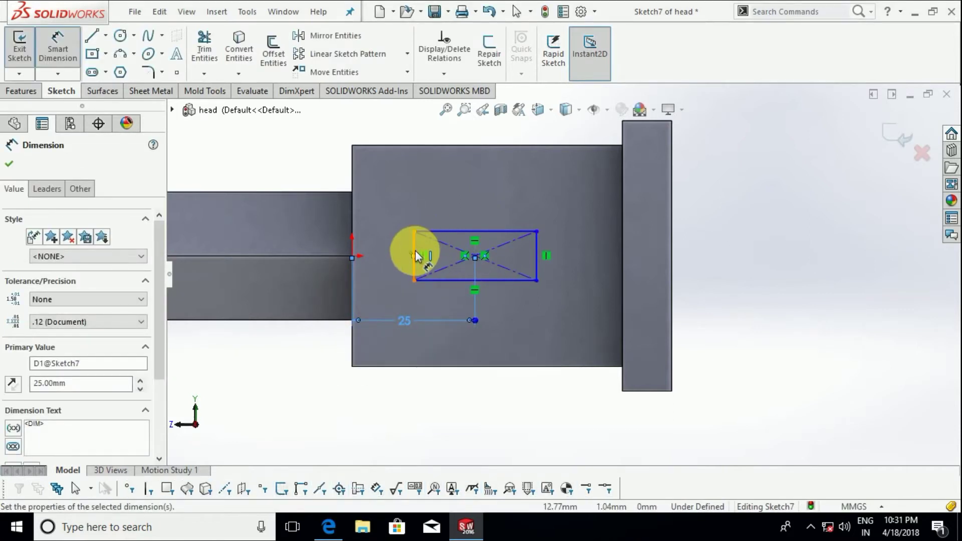
left_click(475, 255)
left_click(479, 189)
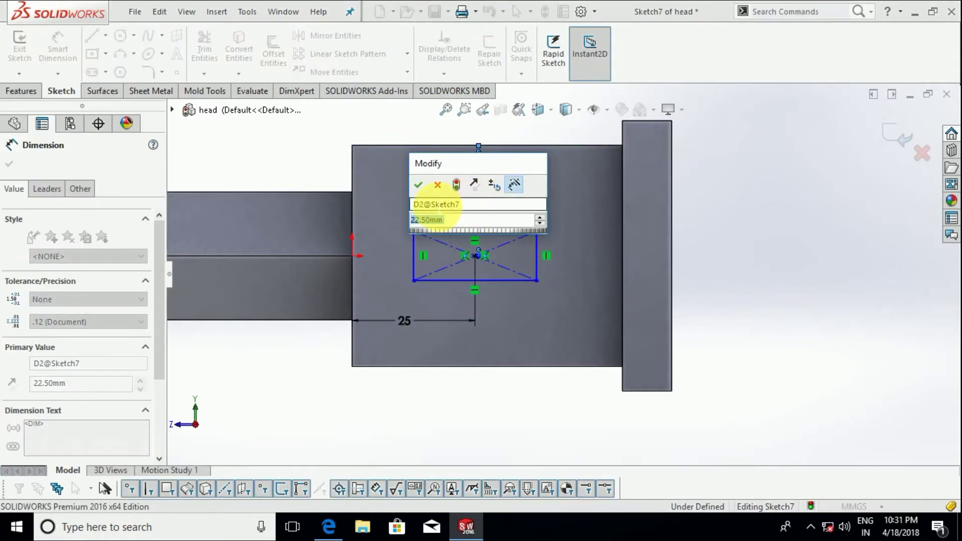
left_click(423, 190)
Step: Return to a fitted 3D view and start an Extruded Cut from the sketch
scroll(408, 252, "down", 3)
scroll(531, 273, "up", 3)
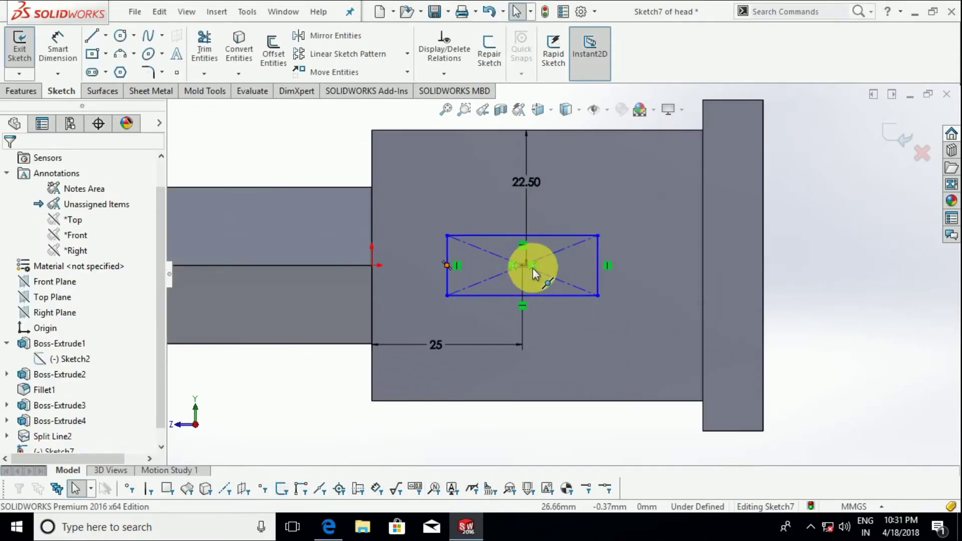
middle_click_drag(531, 273, 486, 315)
key("f")
left_click(21, 91)
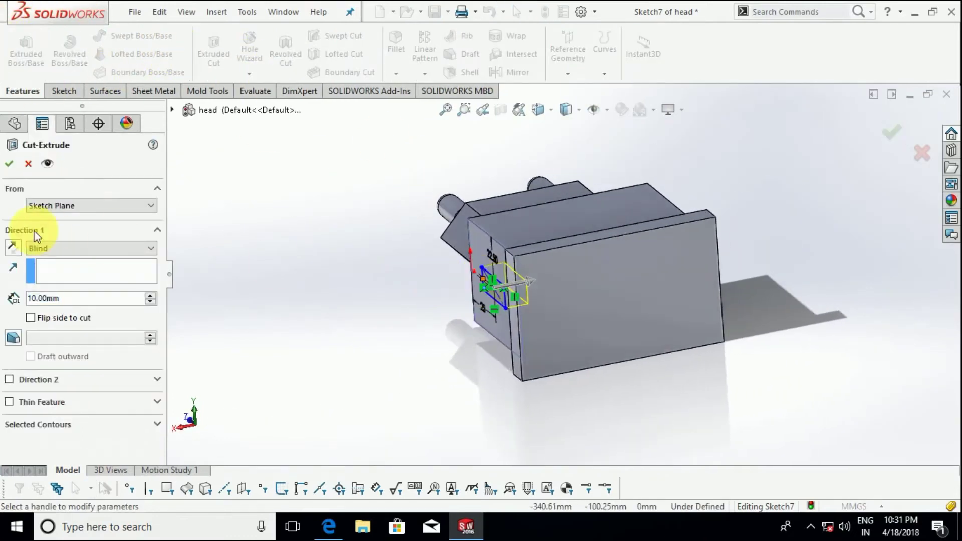
Step: Cut the rectangular slot 15 mm deep into the housing as Cut-Extrude1
left_click_drag(85, 302, 5, 303)
type("15")
key("Return")
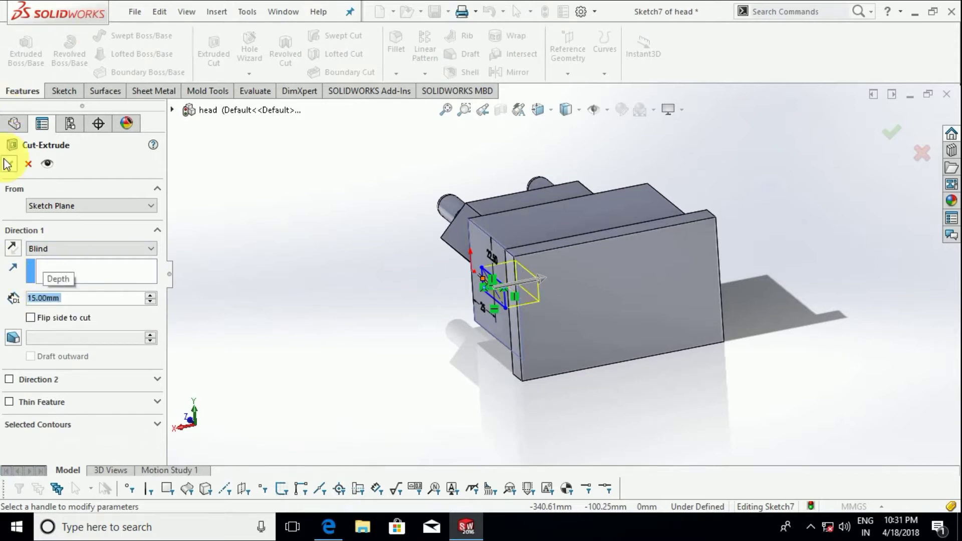
left_click(10, 166)
Step: Orbit and zoom to inspect the new slot, then bring up headd.PDF in Edge
middle_click_drag(484, 302, 595, 334)
scroll(595, 335, "down", 5)
mouse_move(655, 232)
middle_mouse_down()
mouse_move(548, 258)
mouse_move(576, 292)
mouse_move(542, 288)
mouse_move(528, 321)
middle_mouse_up()
scroll(548, 258, "up", 5)
scroll(571, 287, "up", 3)
scroll(576, 292, "down", 3)
scroll(533, 279, "down", 3)
scroll(502, 275, "up", 3)
left_click(466, 526)
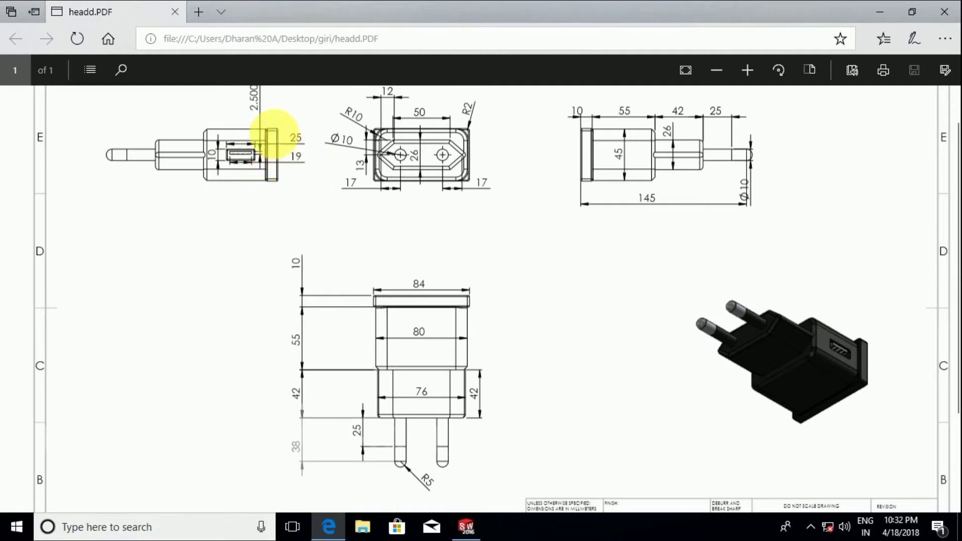
Step: Close the reference drawing and start a sketch on the slot's inner face
left_click(881, 19)
left_click(467, 526)
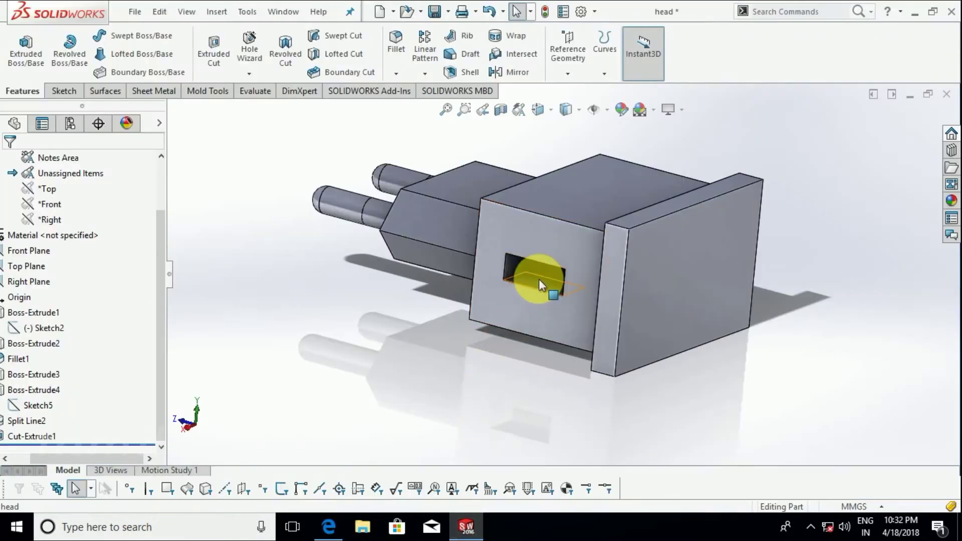
scroll(539, 279, "down", 5)
right_click(552, 271)
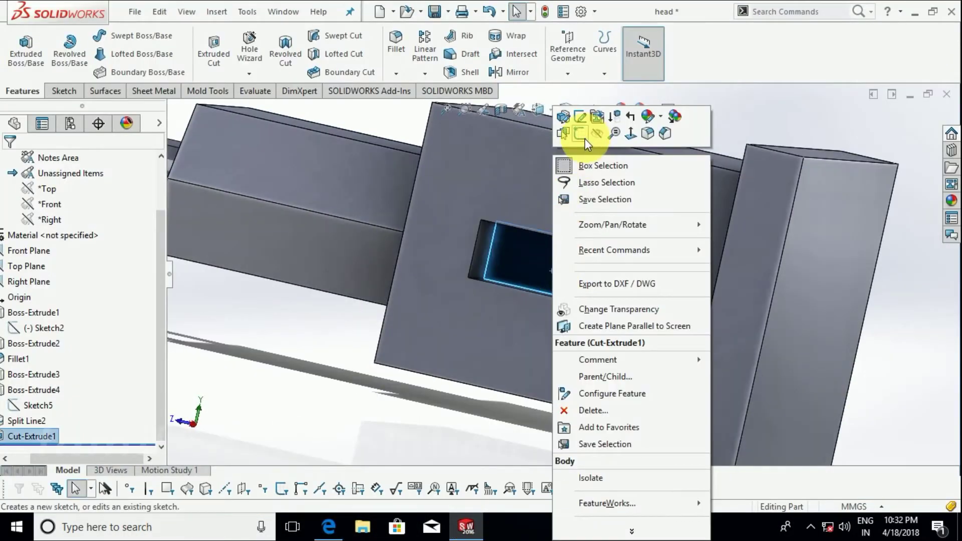
left_click(585, 139)
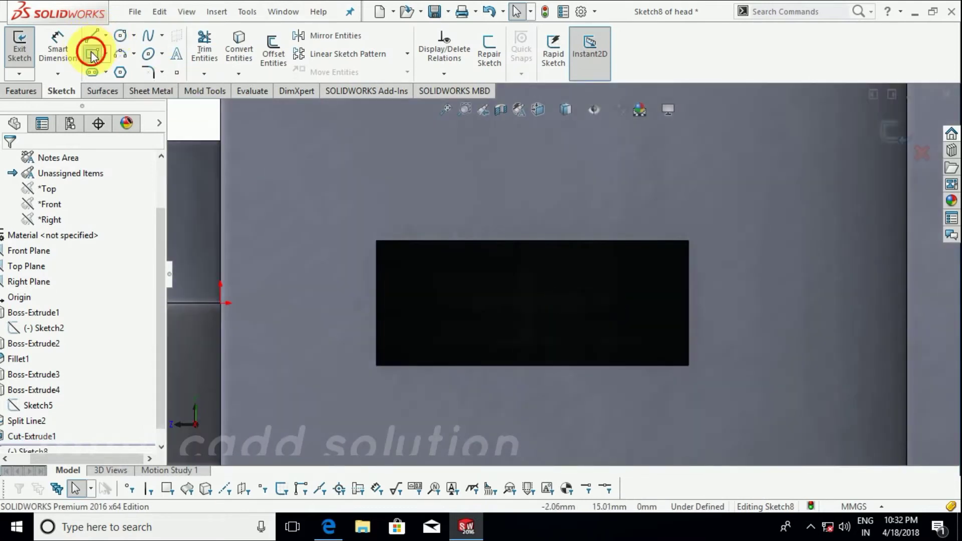
Step: Draw a 2.50 by 15 corner rectangle inside the slot
left_click(92, 55)
left_click(120, 53)
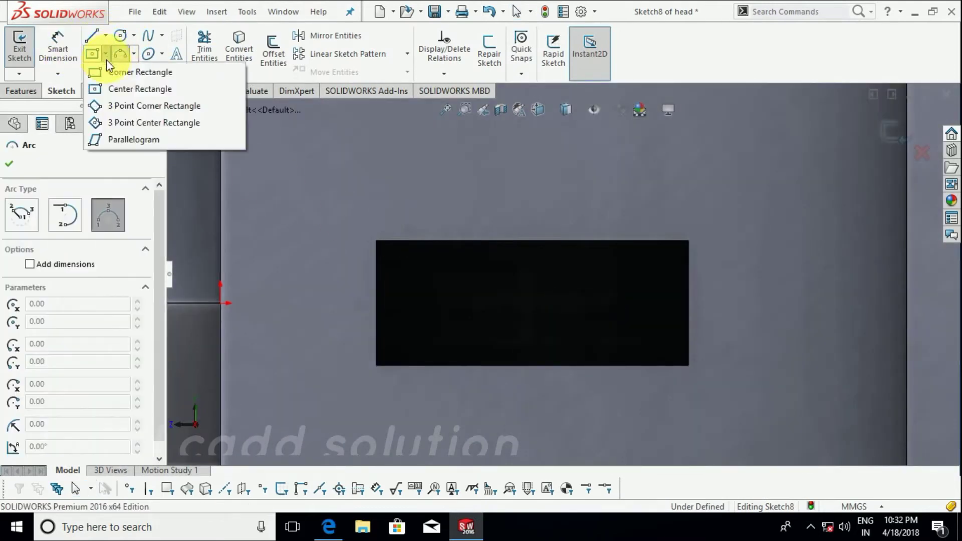
left_click(125, 72)
left_click(408, 266)
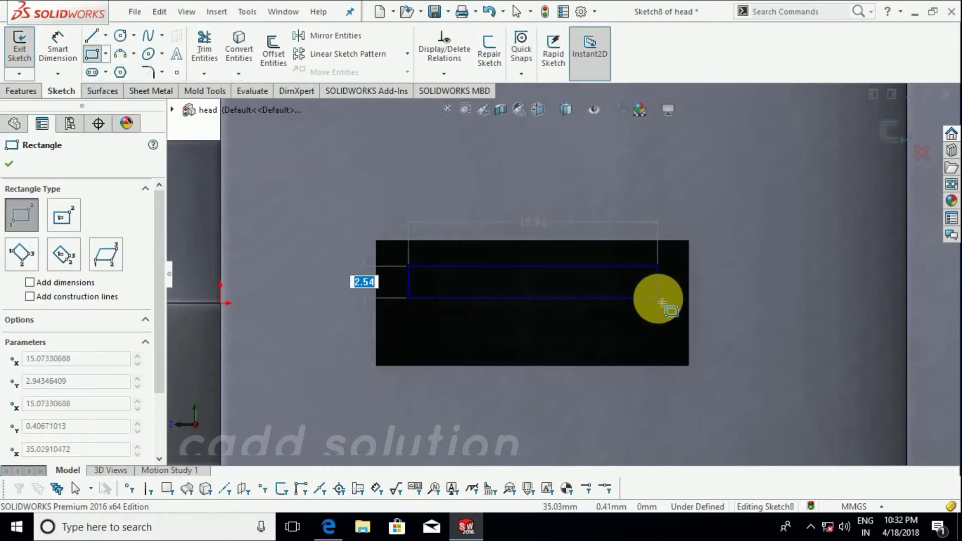
type("2.")
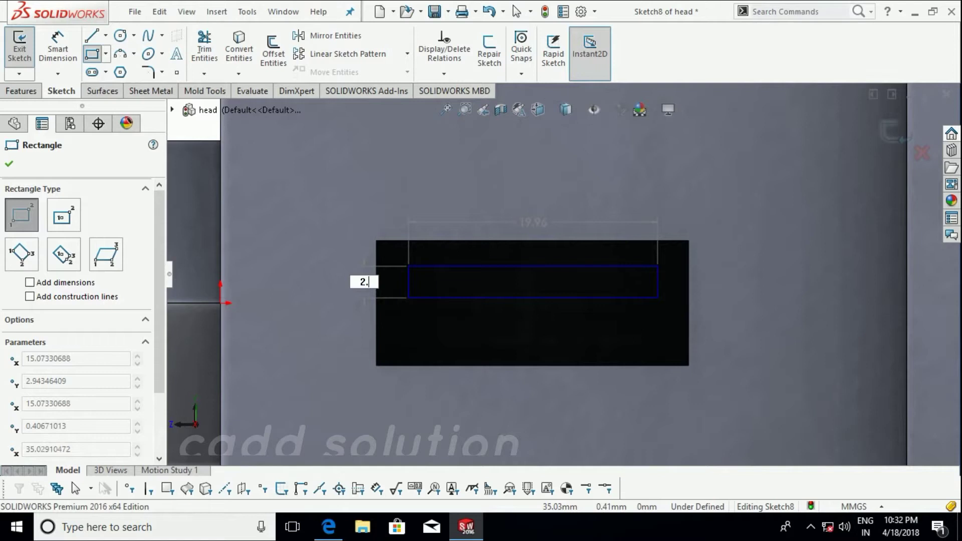
key("Tab")
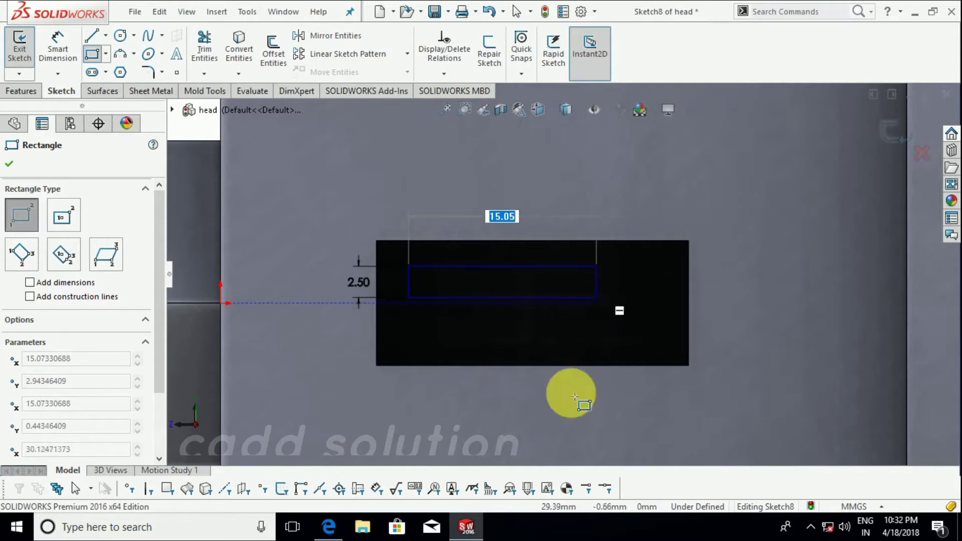
left_click(329, 526)
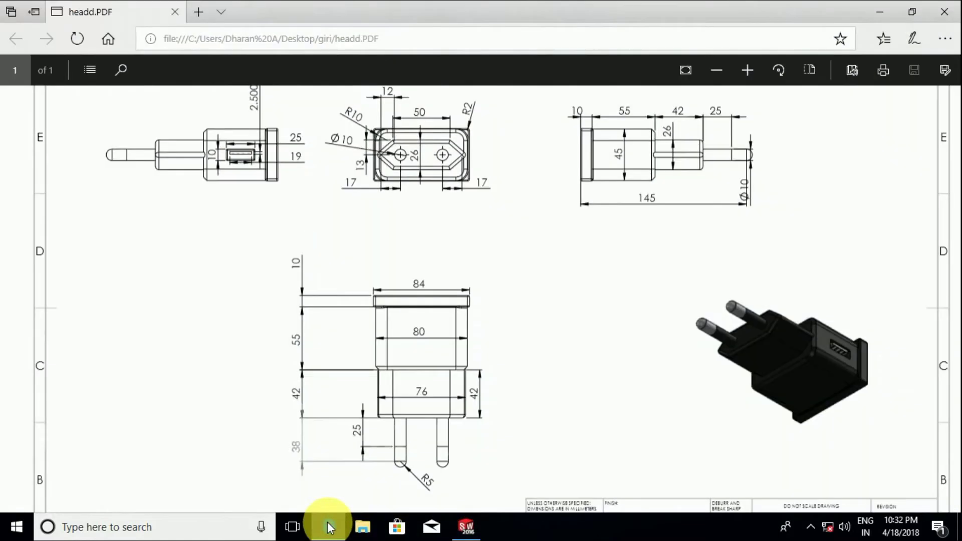
left_click(328, 526)
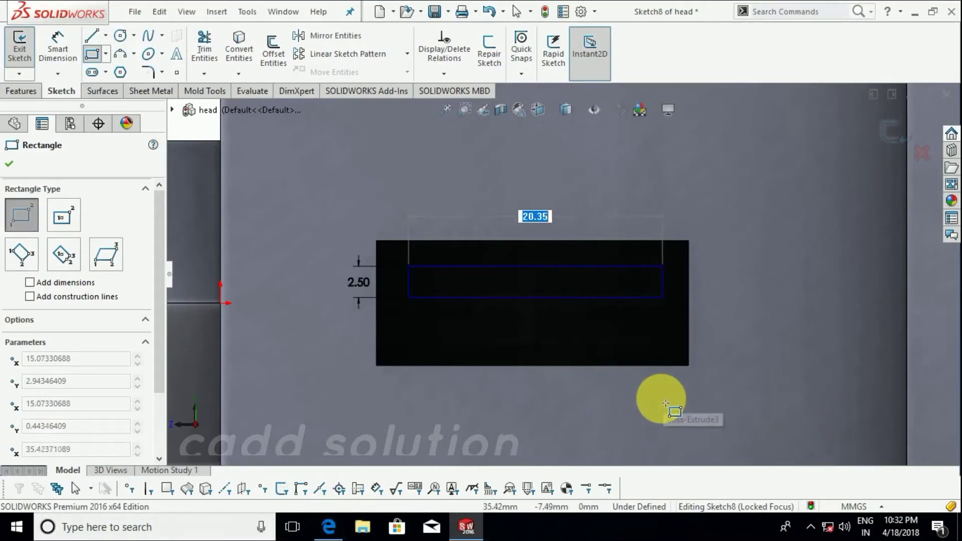
type("15")
left_click(661, 400)
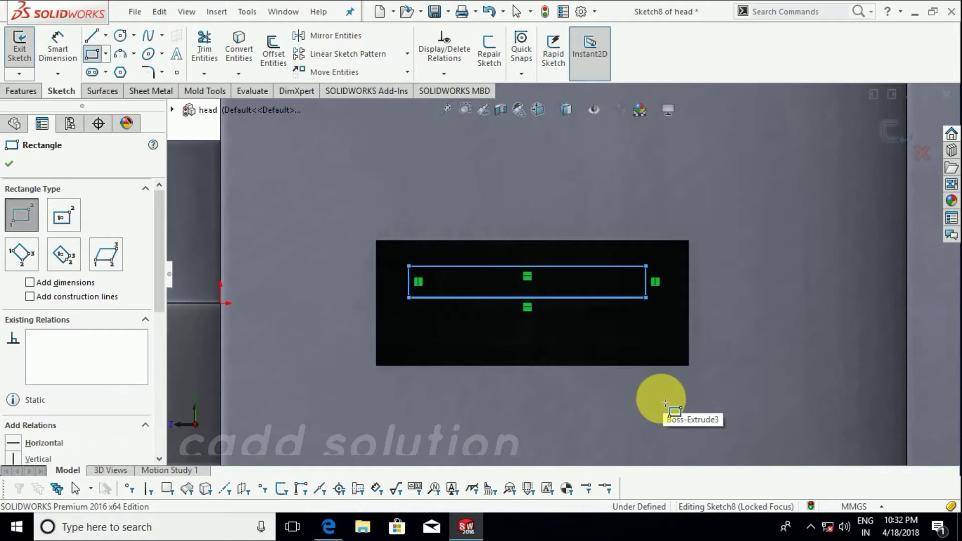
key("Escape")
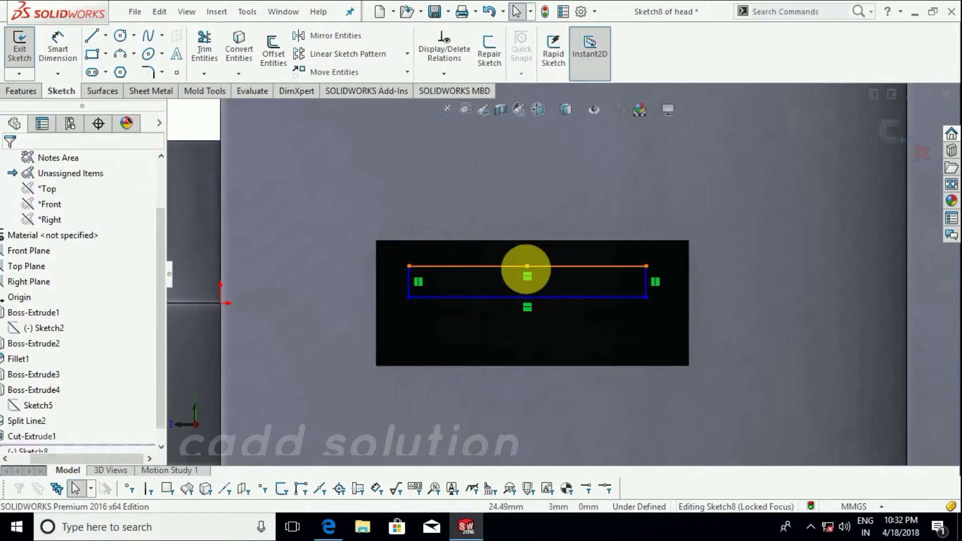
Step: Centre the rectangle with a Vertical relation between its midpoint and the slot edge's midpoint
left_click(527, 263)
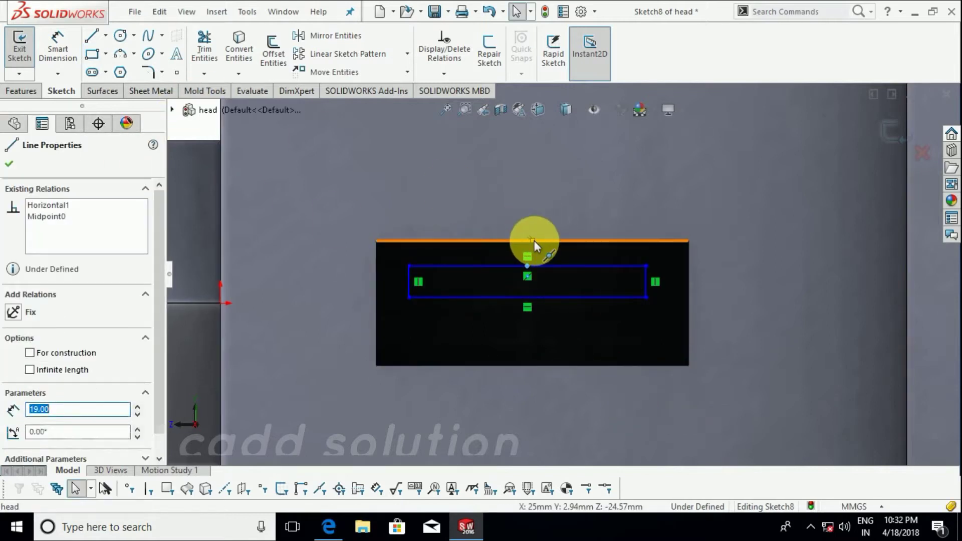
key("Escape")
left_click(534, 240, "ctrl")
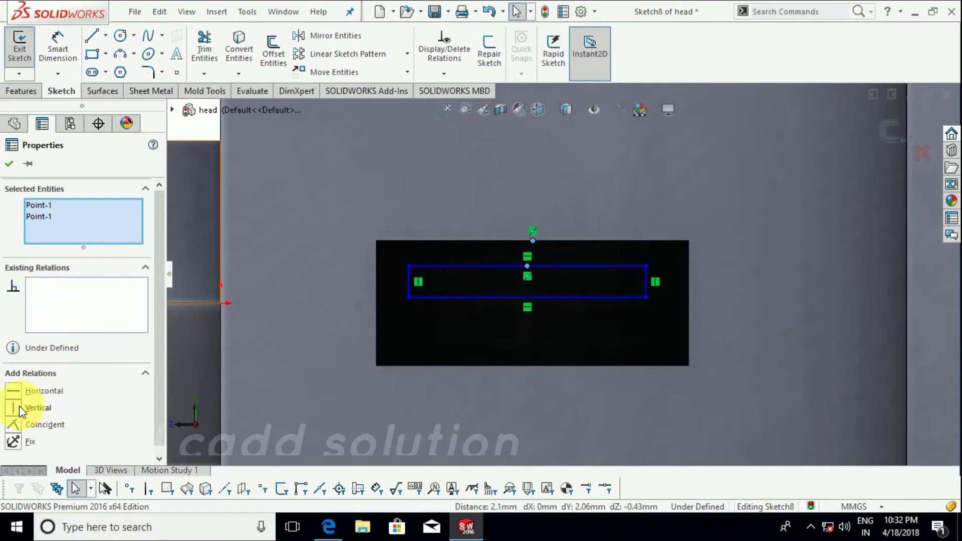
left_click(307, 301)
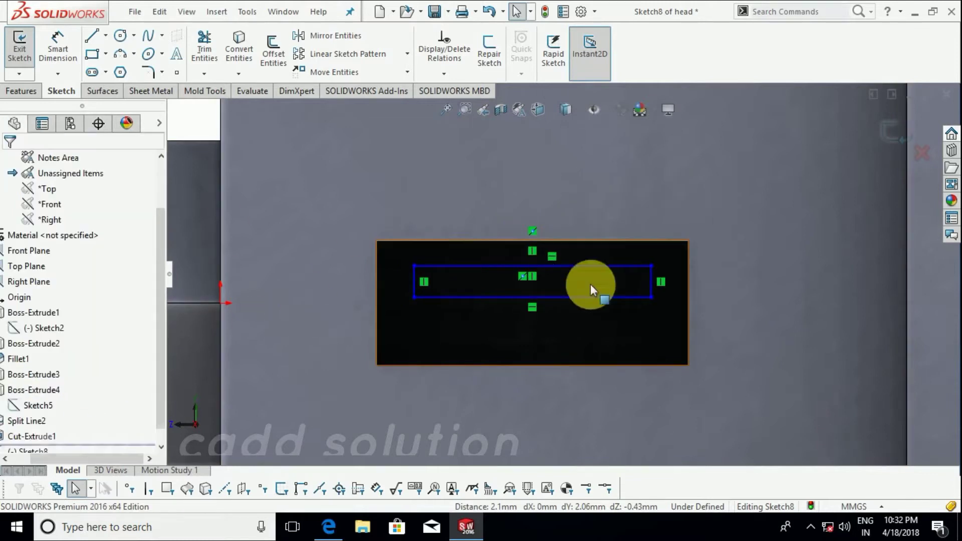
key("ctrl+shift+z")
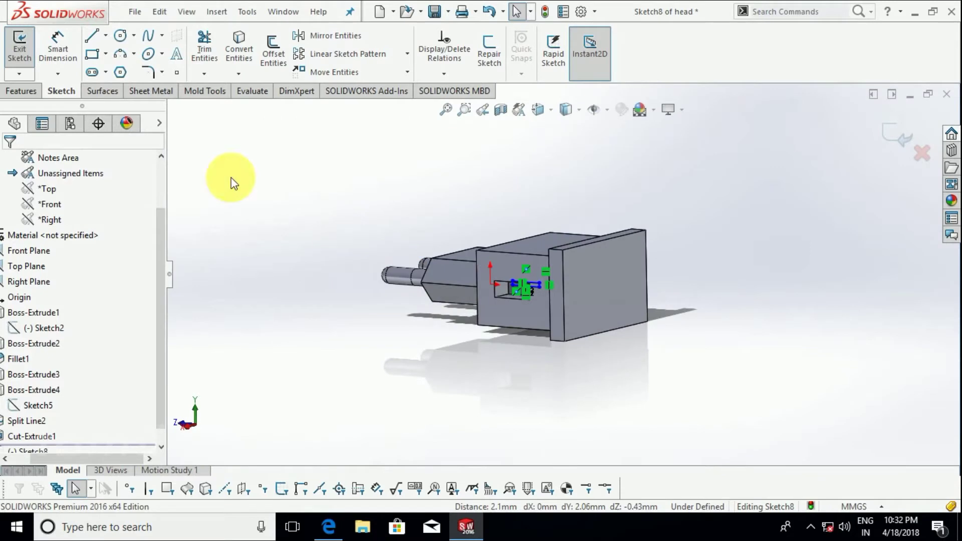
Step: Extrude the rectangle 15 mm into a tongue inside the slot, Boss-Extrude5
left_click(28, 96)
mouse_move(490, 286)
middle_mouse_down()
mouse_move(476, 313)
mouse_move(501, 311)
middle_mouse_up()
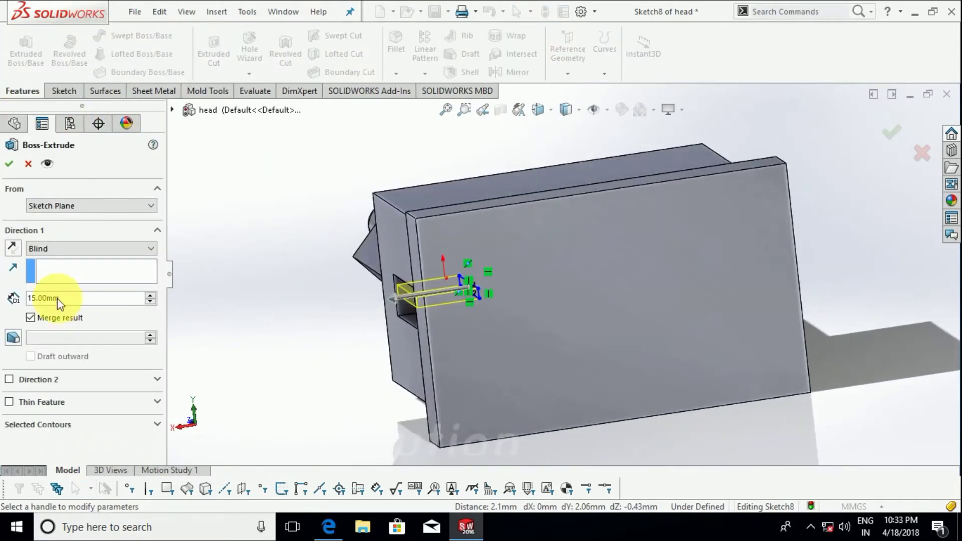
key("Escape")
mouse_move(419, 346)
middle_mouse_down()
mouse_move(451, 323)
mouse_move(488, 327)
mouse_move(458, 424)
mouse_move(700, 283)
mouse_move(634, 300)
mouse_move(683, 258)
mouse_move(741, 236)
middle_mouse_up()
scroll(683, 258, "down", 3)
scroll(609, 262, "down", 5)
right_click(601, 271)
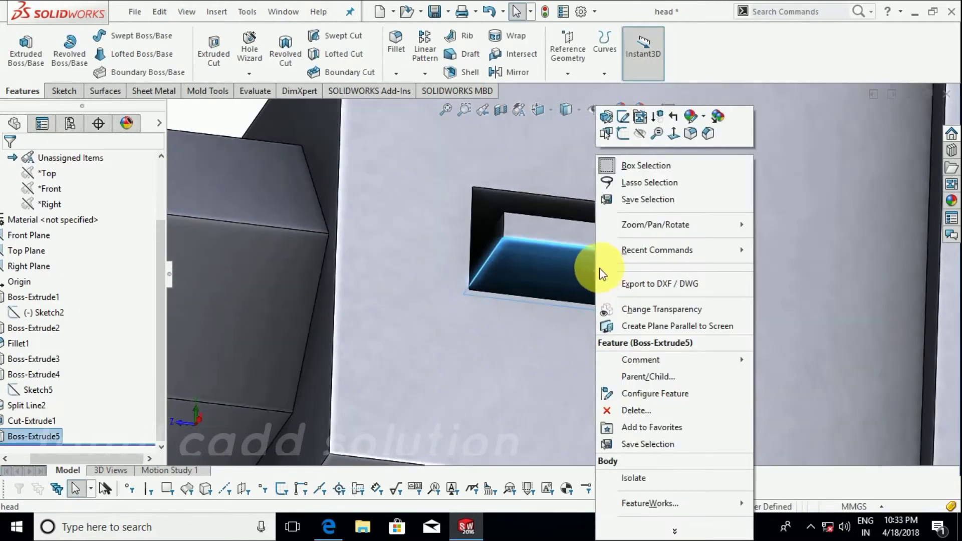
Step: Start a sketch on the slot face and convert its edges into sketch lines
left_click(625, 124)
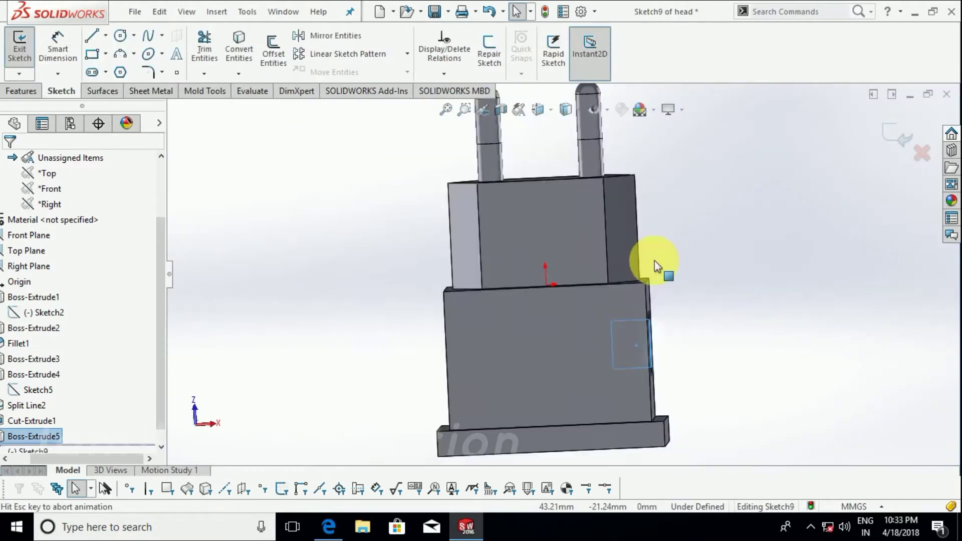
middle_click_drag(646, 359, 565, 307)
scroll(688, 262, "down", 2)
scroll(687, 262, "down", 2)
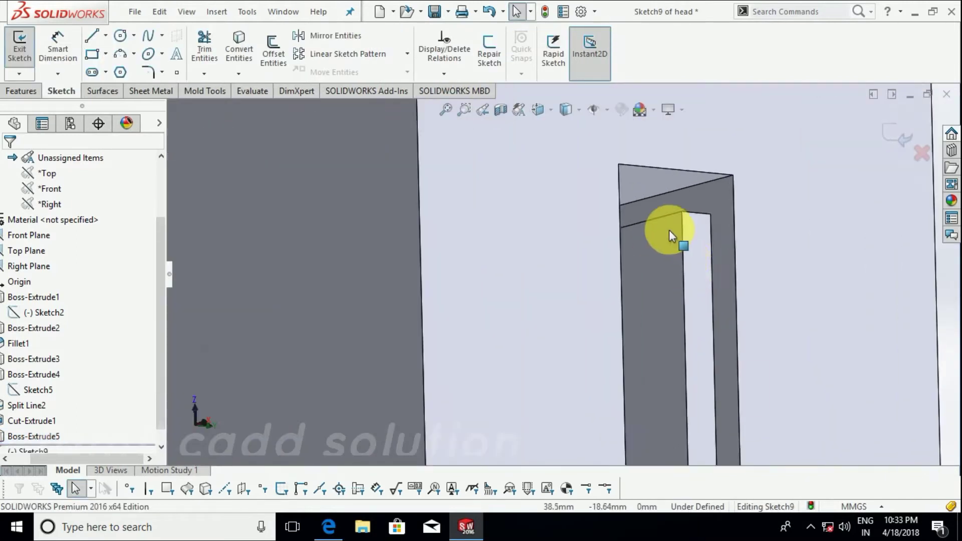
scroll(669, 230, "down", 1)
left_click(624, 239)
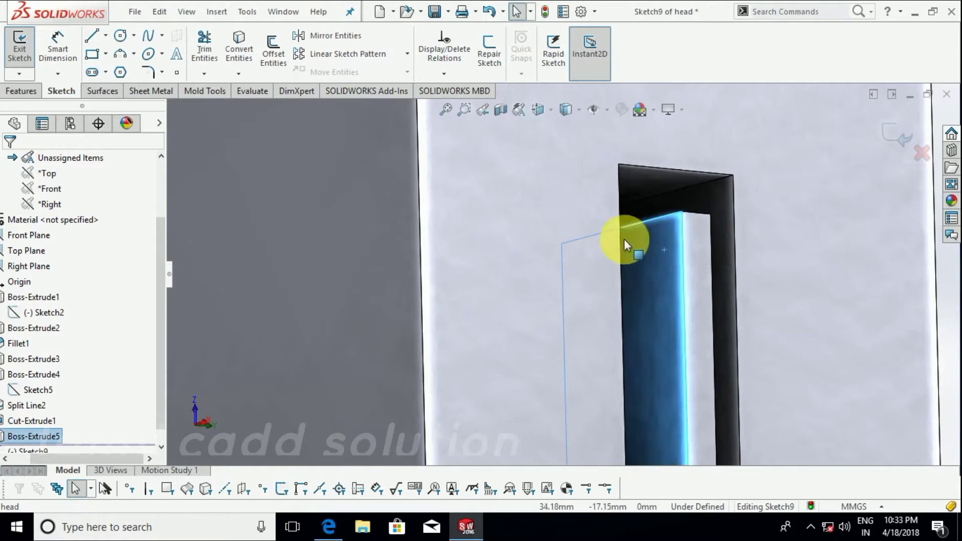
left_click(250, 49)
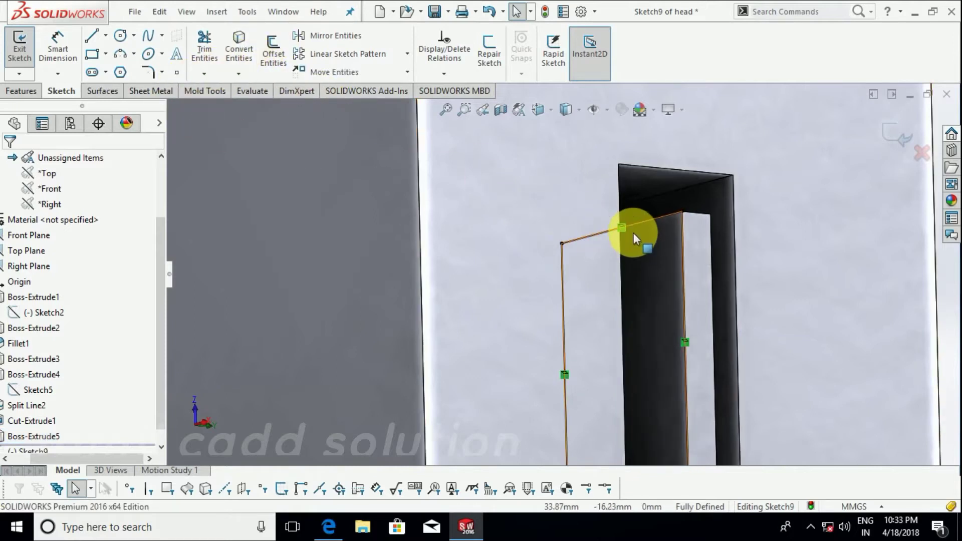
Step: Set two of the converted lines, including the 19 mm edge, to construction geometry
left_click(639, 221)
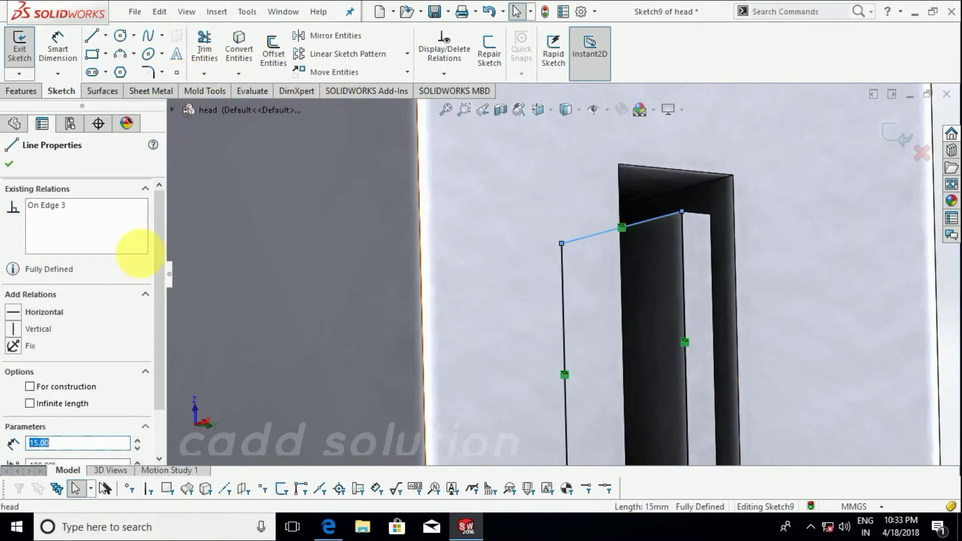
left_click(30, 386)
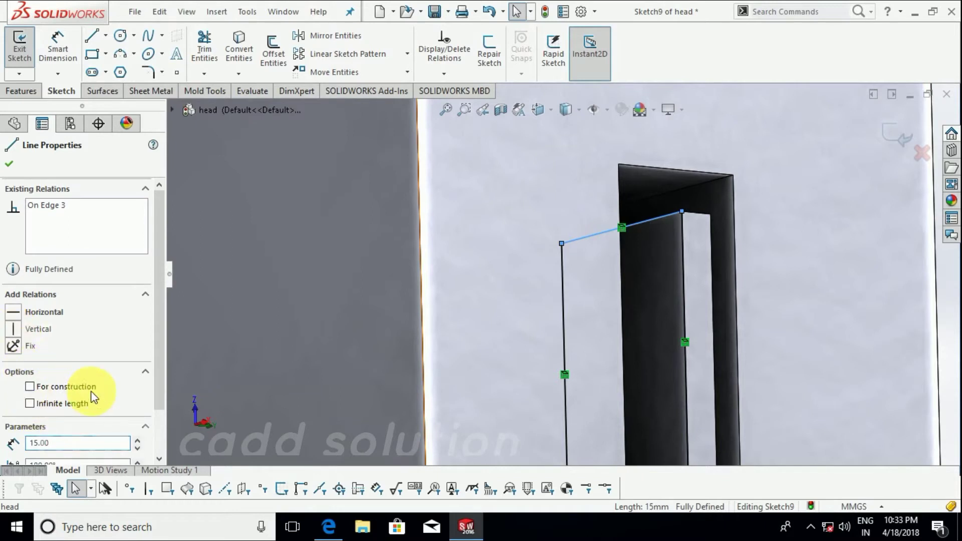
left_click(564, 312)
left_click(575, 319)
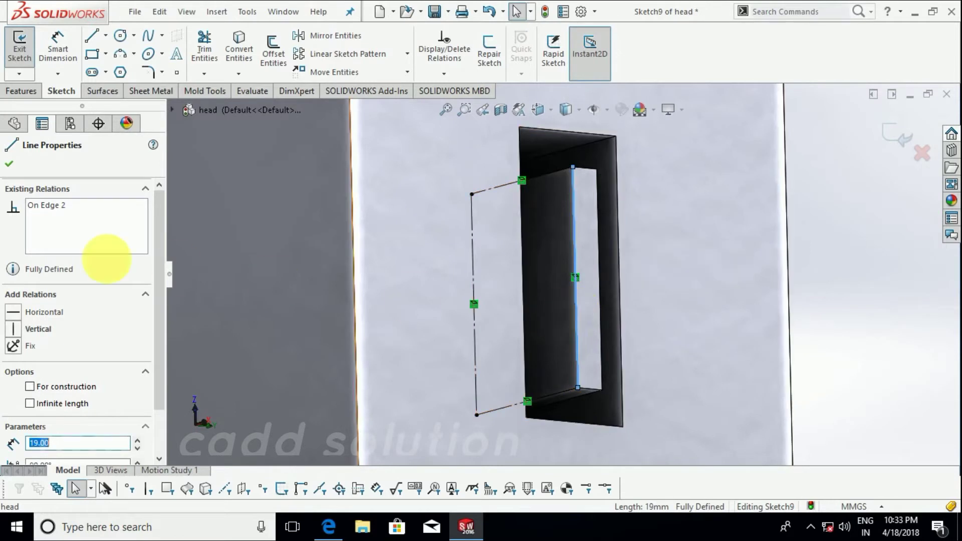
left_click(29, 387)
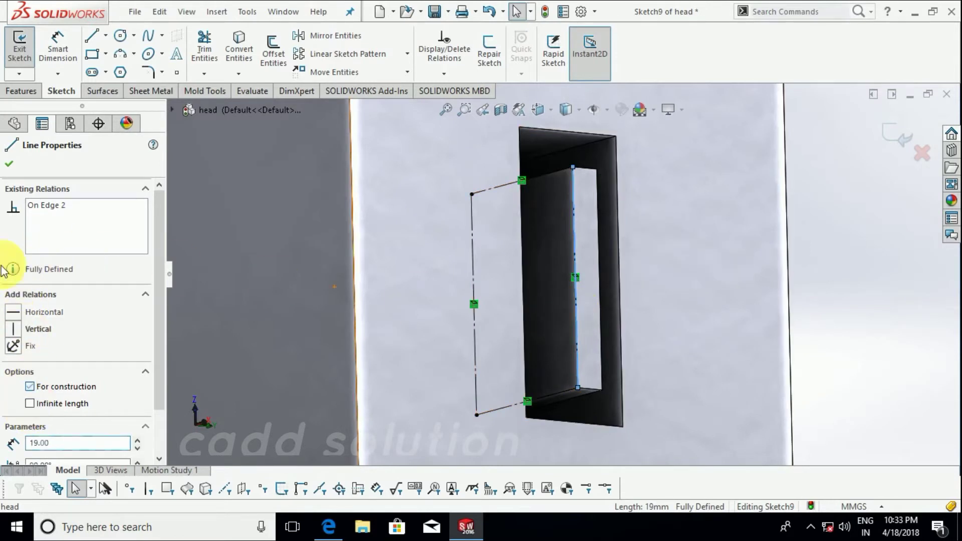
left_click(10, 168)
Step: View the sketch face-on and begin a corner rectangle inside the slot outline
key("ctrl+8")
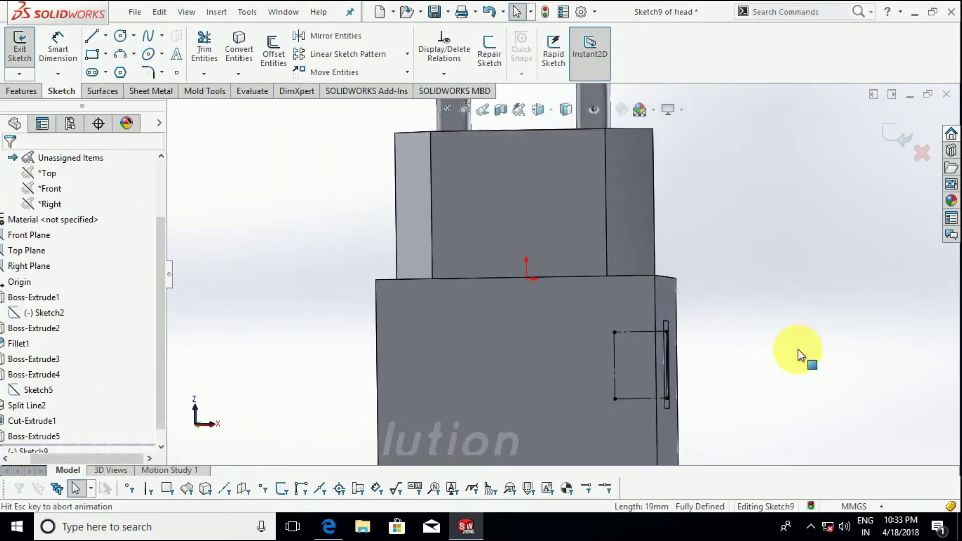
scroll(691, 344, "down", 10)
left_click(92, 54)
left_click(332, 244)
type("1")
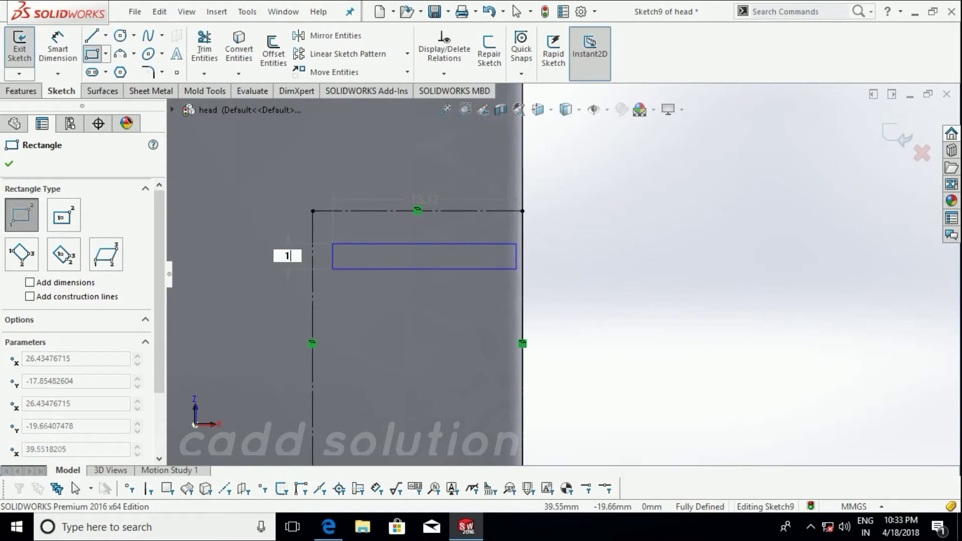
Step: Draw a 13 mm × 1 mm corner rectangle inside the slot outline
key("Tab")
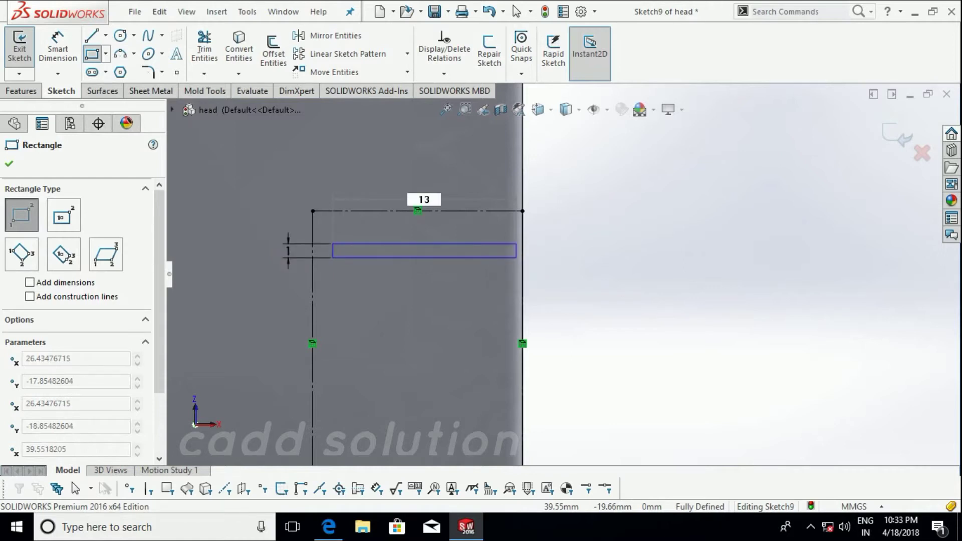
key("Return")
key("Escape")
Step: Make the rectangle's short end line collinear with the slot's edge line
scroll(516, 274, "down", 3)
scroll(516, 277, "down", 1)
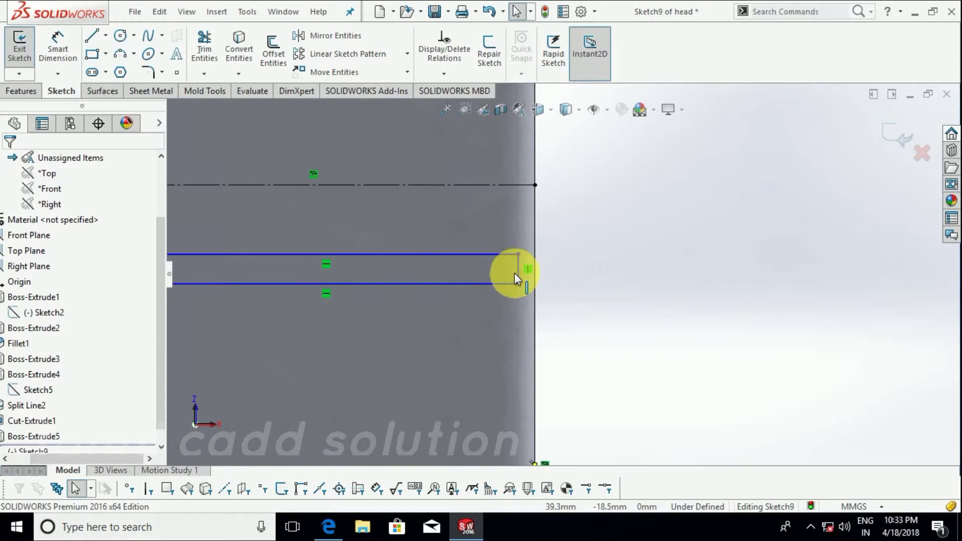
left_click(519, 276)
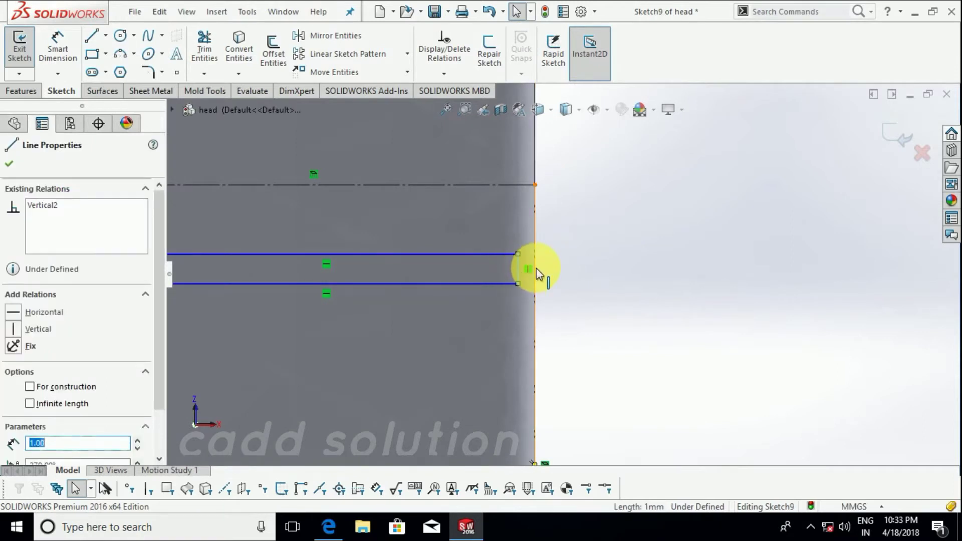
left_click(536, 271, "ctrl")
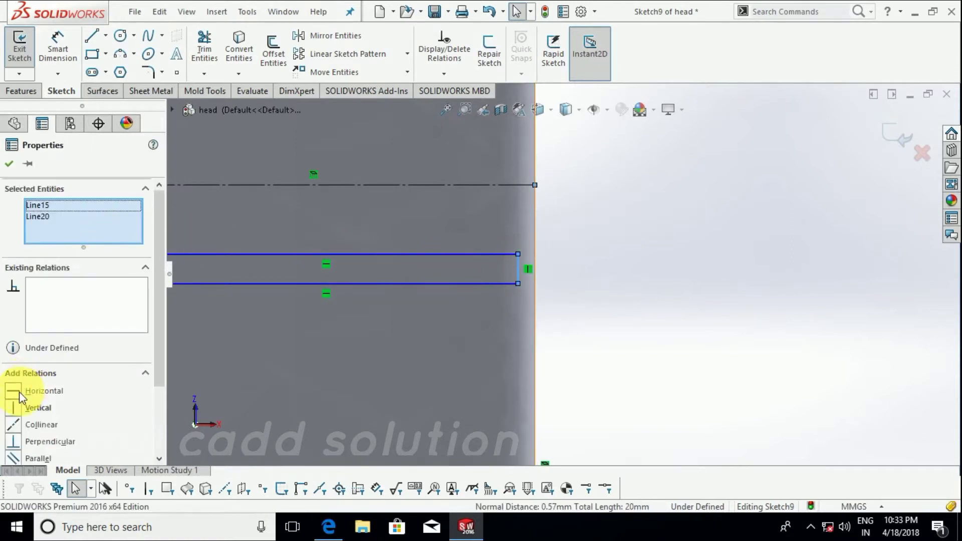
left_click(734, 318)
scroll(569, 344, "up", 4)
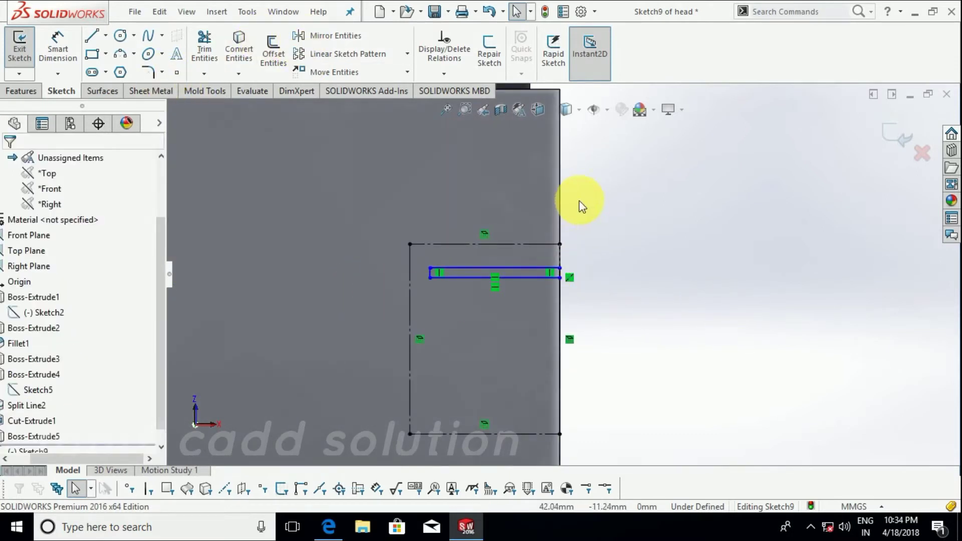
Step: Start a linear sketch pattern along the slot edge and select the thin rectangle's lines
left_click(345, 53)
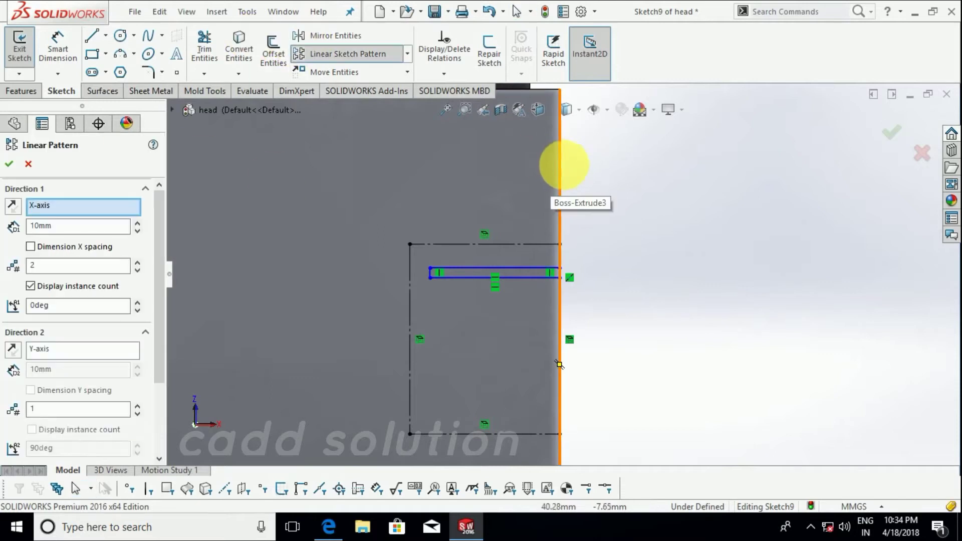
left_click(562, 172)
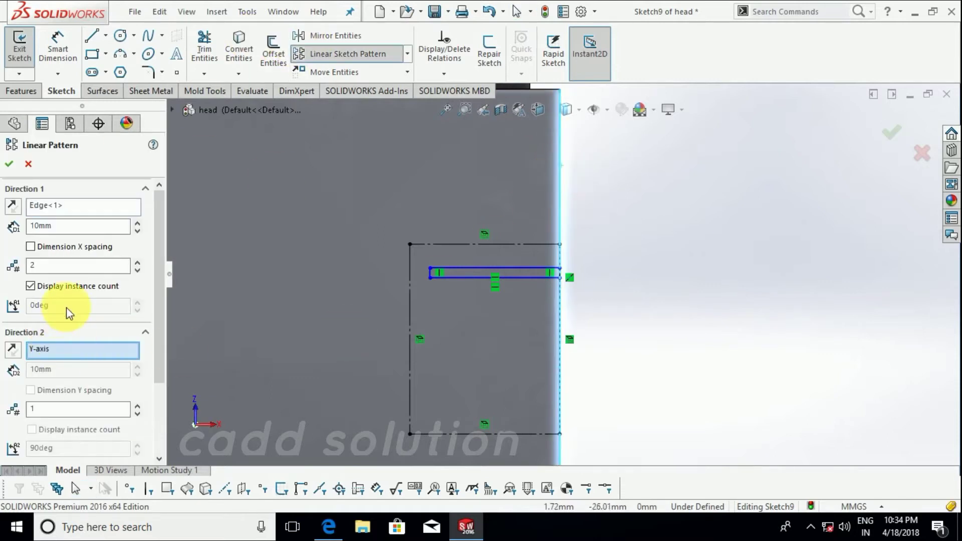
left_click_drag(158, 276, 158, 346)
left_click(85, 419)
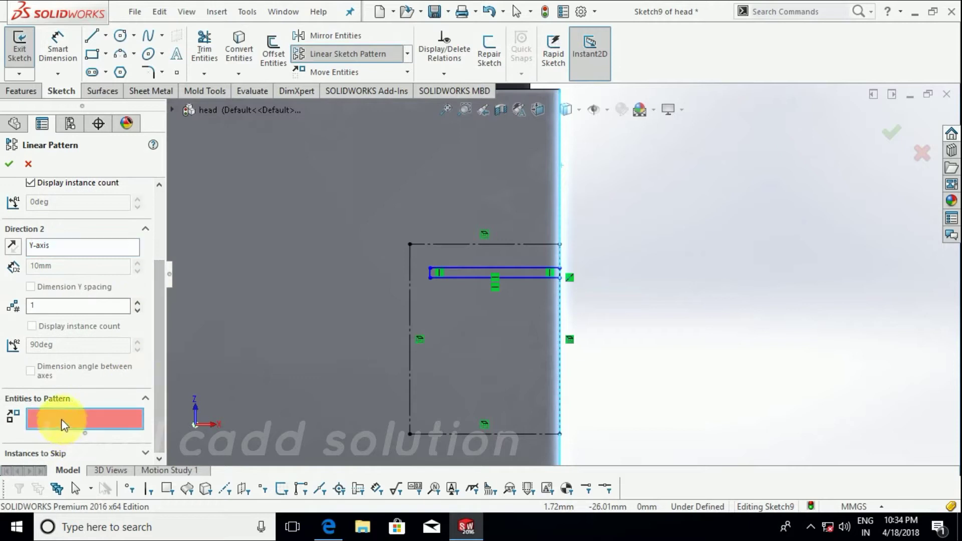
scroll(443, 274, "down", 5)
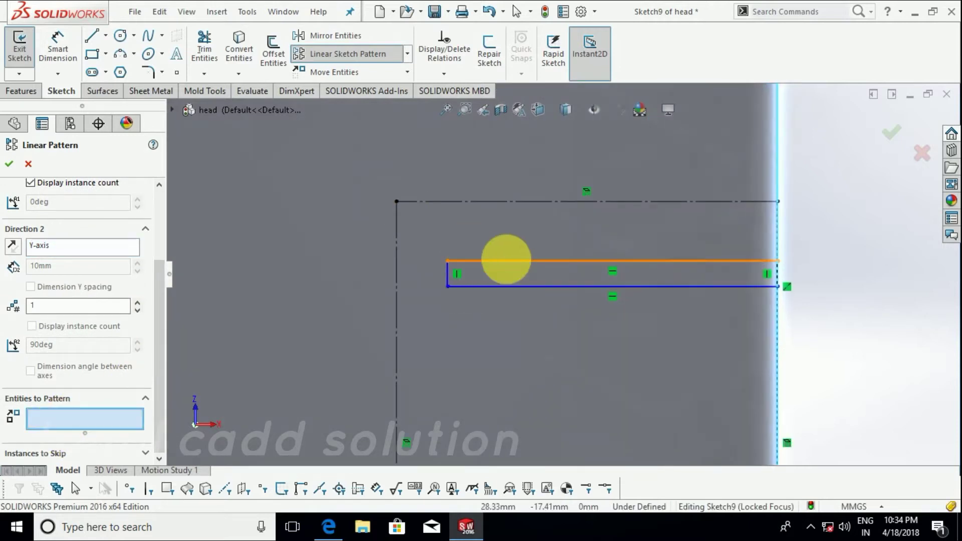
left_click(535, 286)
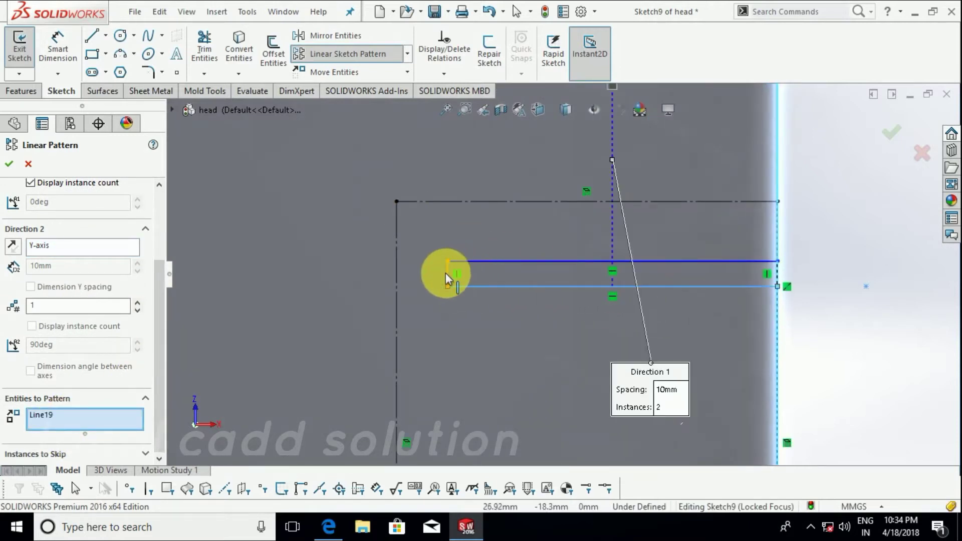
left_click(447, 273)
left_click(777, 276)
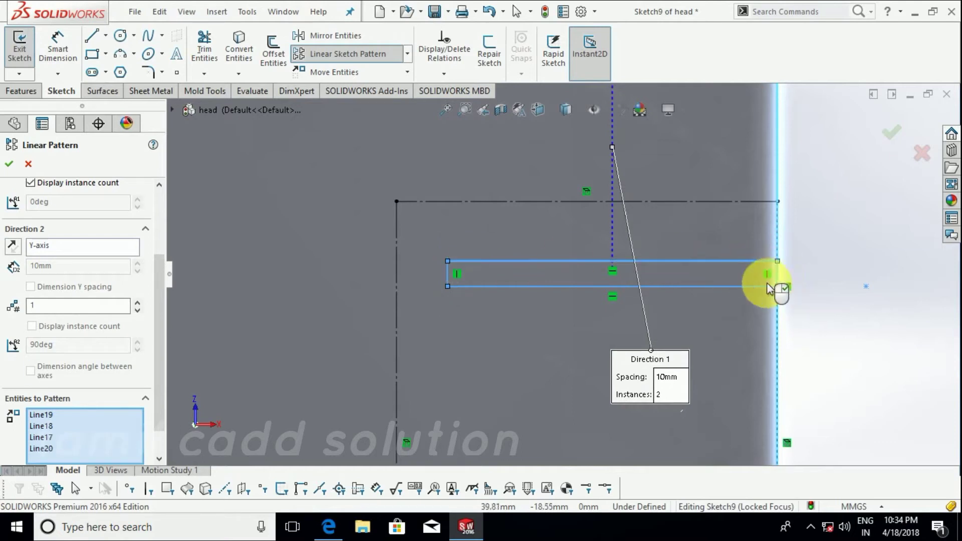
scroll(667, 344, "up", 5)
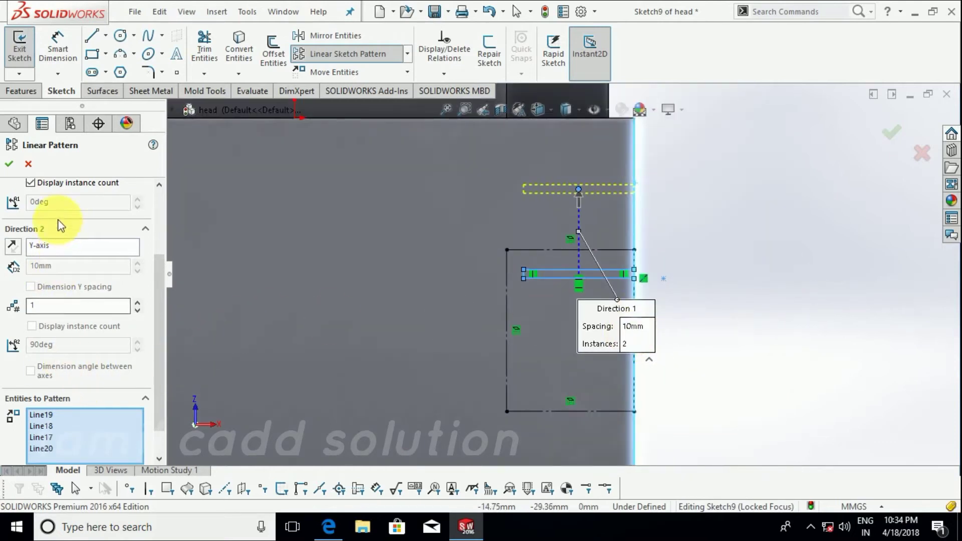
scroll(72, 230, "up", 3)
Step: Set the pattern spacing to 4 mm, reverse it to run downward, and accept
left_click_drag(52, 226, 39, 226)
type("2")
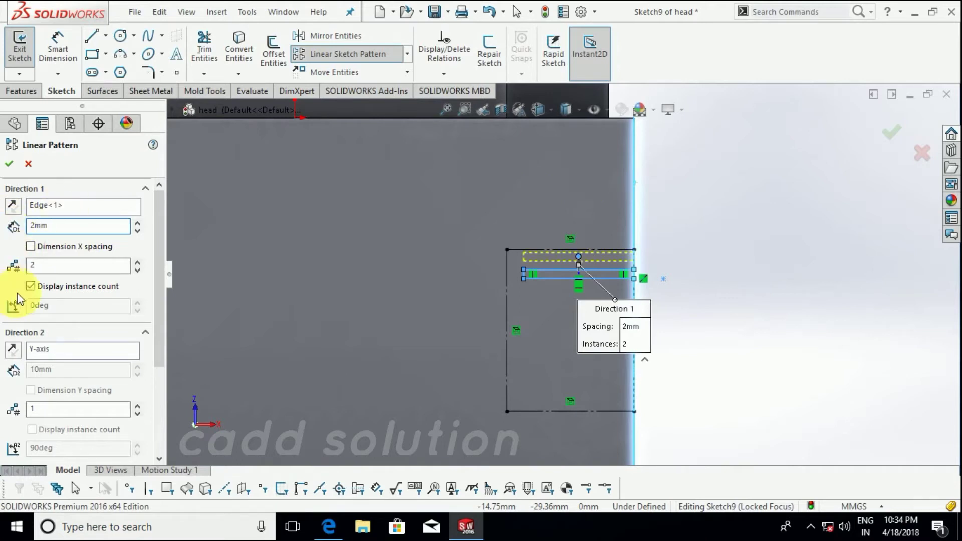
left_click_drag(56, 226, 10, 227)
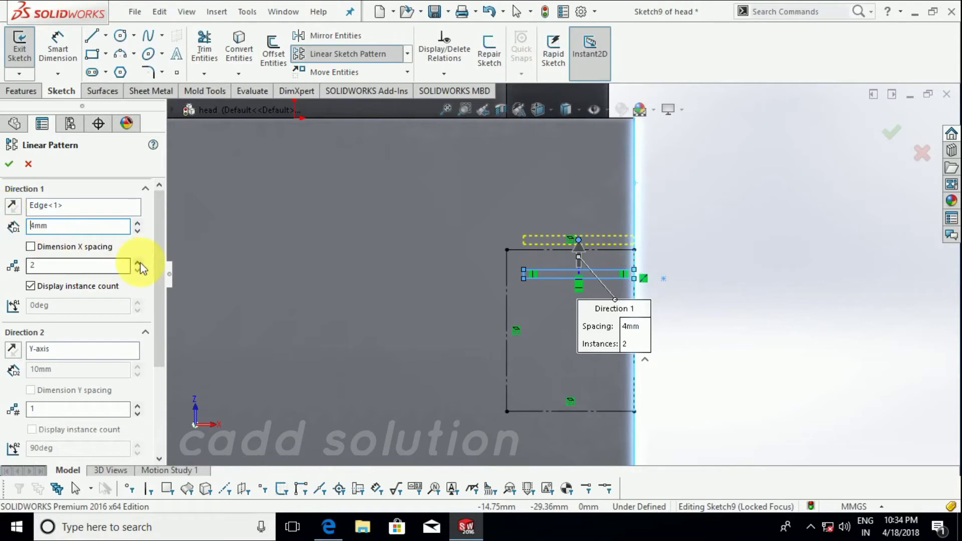
left_click(12, 207)
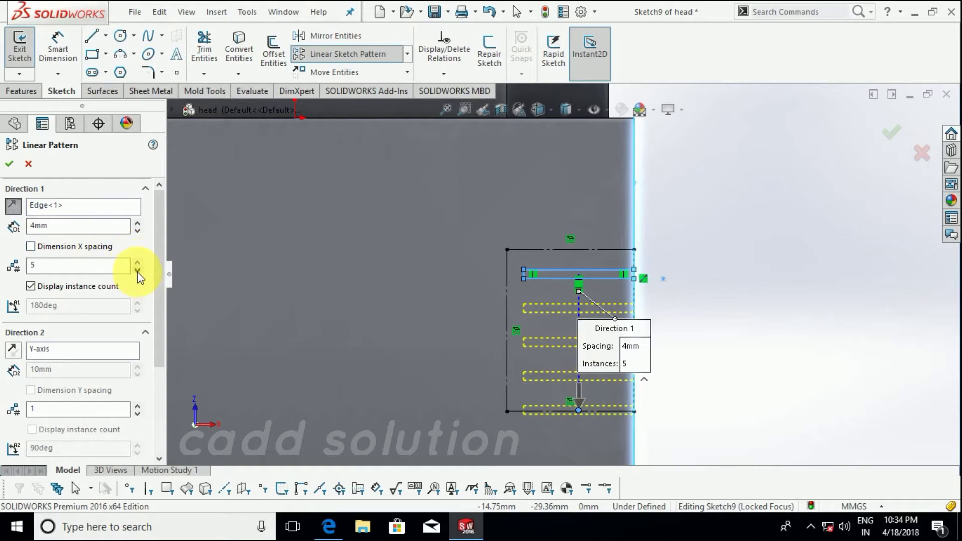
left_click(8, 164)
mouse_move(307, 258)
middle_mouse_down()
mouse_move(524, 341)
mouse_move(526, 334)
middle_mouse_up()
Step: Extrude-cut the patterned rectangles Blind 0.5 mm deep, creating Cut-Extrude2's contact grooves
left_click(21, 90)
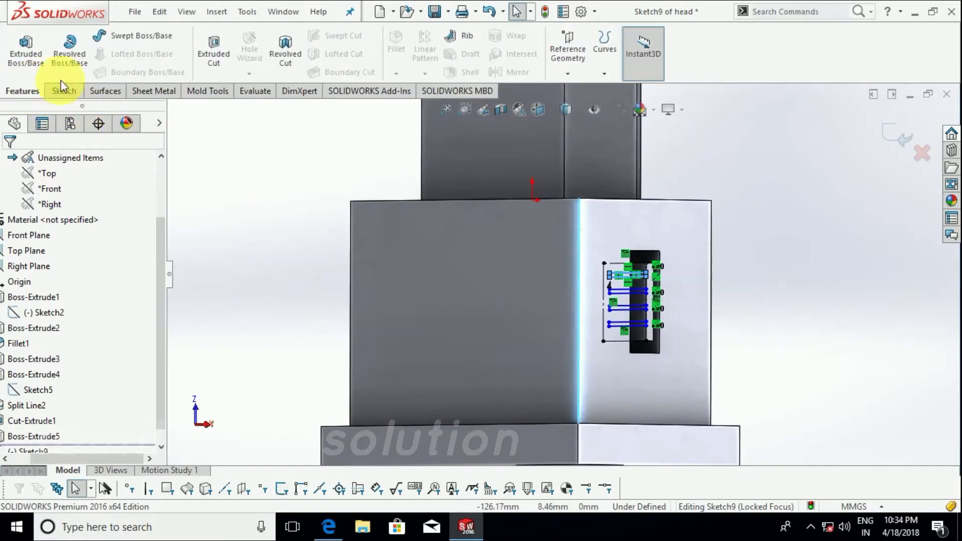
left_click(213, 54)
scroll(632, 286, "down", 3)
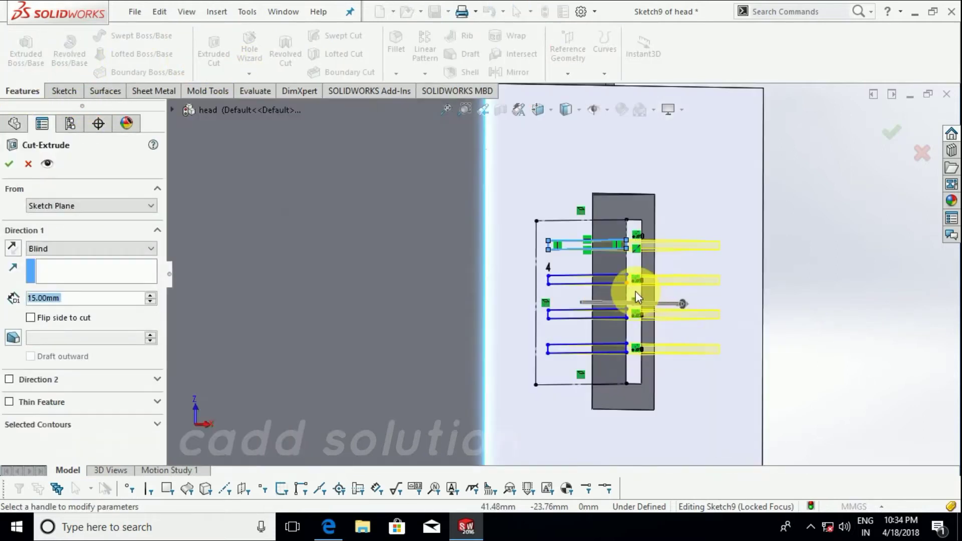
type("0.5")
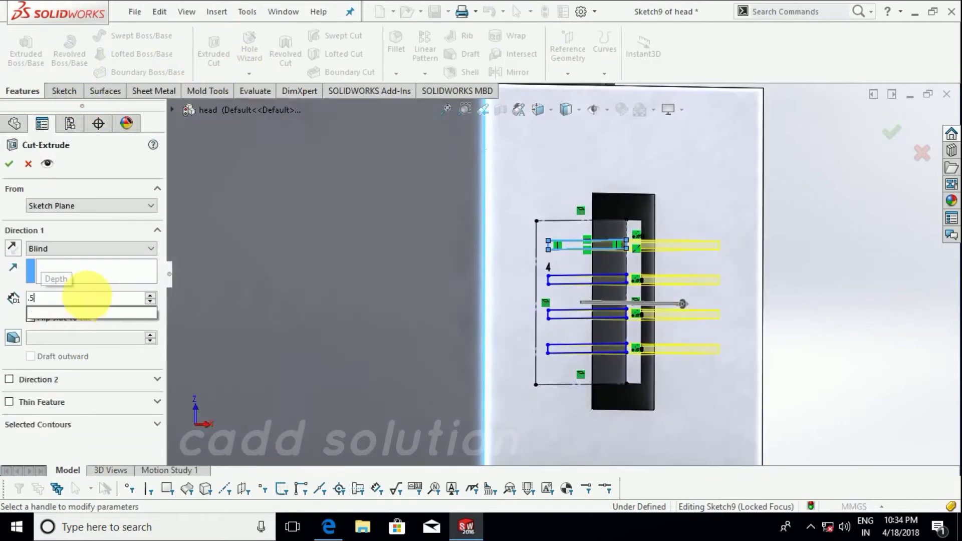
key("Return")
left_click(9, 161)
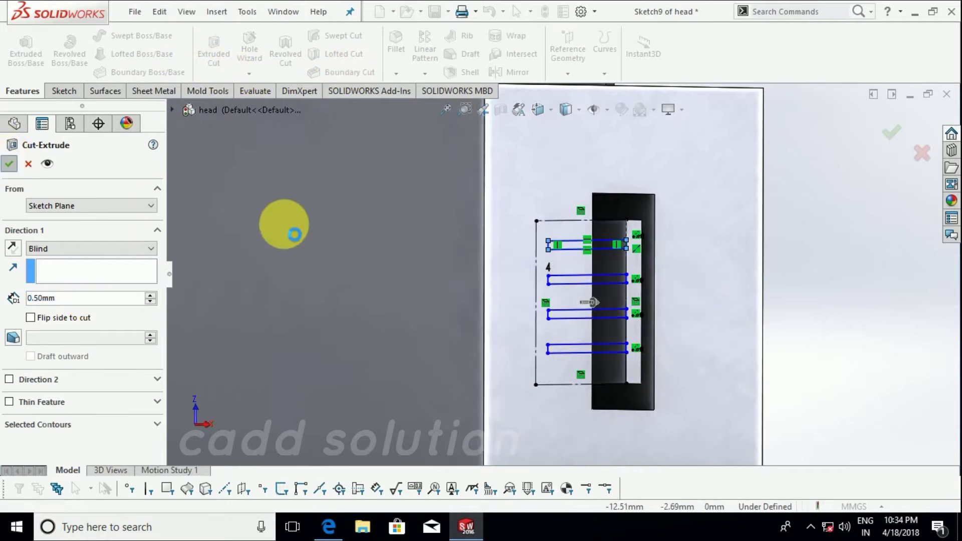
mouse_move(870, 268)
middle_mouse_down()
mouse_move(623, 296)
mouse_move(651, 275)
mouse_move(668, 286)
mouse_move(655, 359)
mouse_move(593, 290)
mouse_move(685, 304)
mouse_move(616, 301)
mouse_move(563, 317)
mouse_move(747, 365)
middle_mouse_up()
scroll(624, 309, "down", 5)
Step: Check the headd.PDF drawing in Edge, then return to the plug model and view the pins
scroll(624, 309, "up", 3)
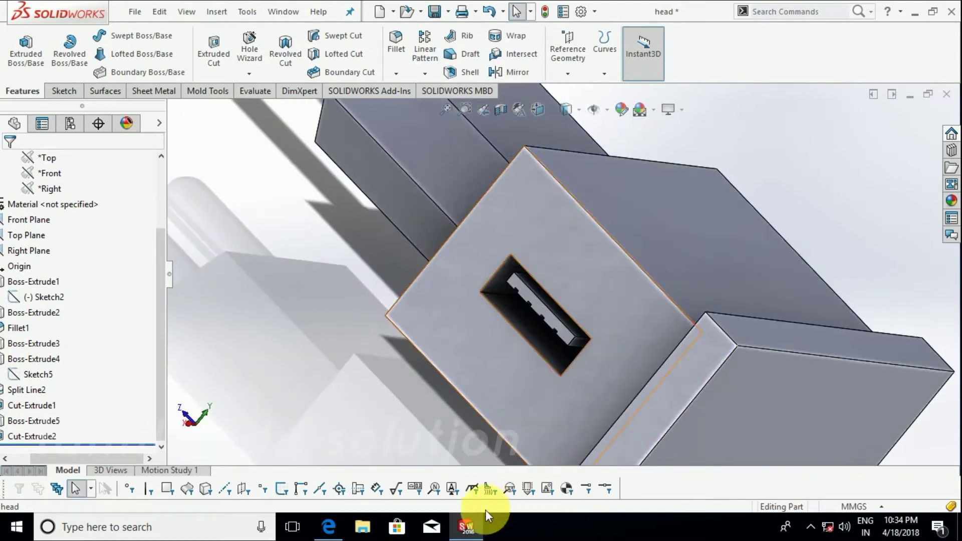
left_click(466, 526)
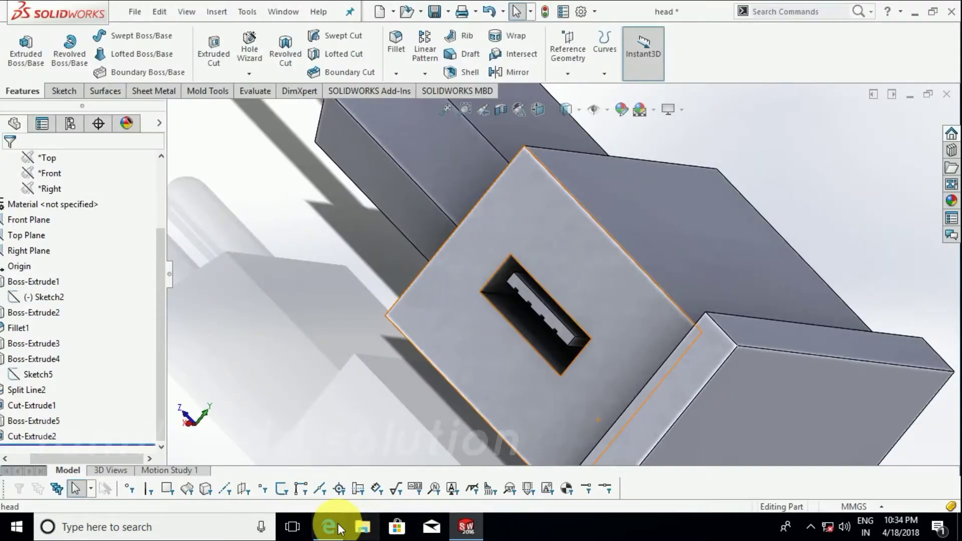
left_click(329, 526)
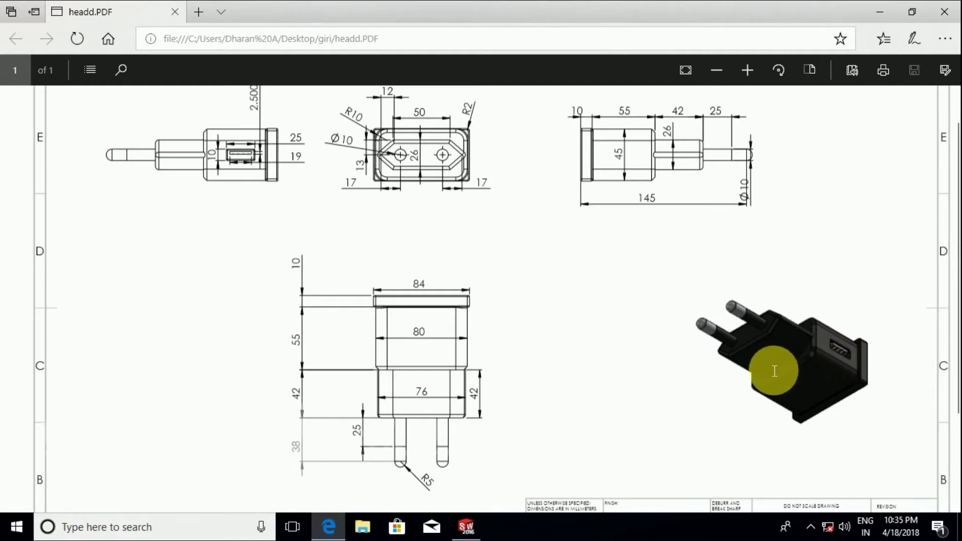
left_click(880, 12)
scroll(504, 243, "up", 5)
mouse_move(580, 247)
middle_mouse_down()
mouse_move(636, 393)
mouse_move(583, 276)
middle_mouse_up()
scroll(582, 276, "down", 3)
scroll(580, 279, "up", 2)
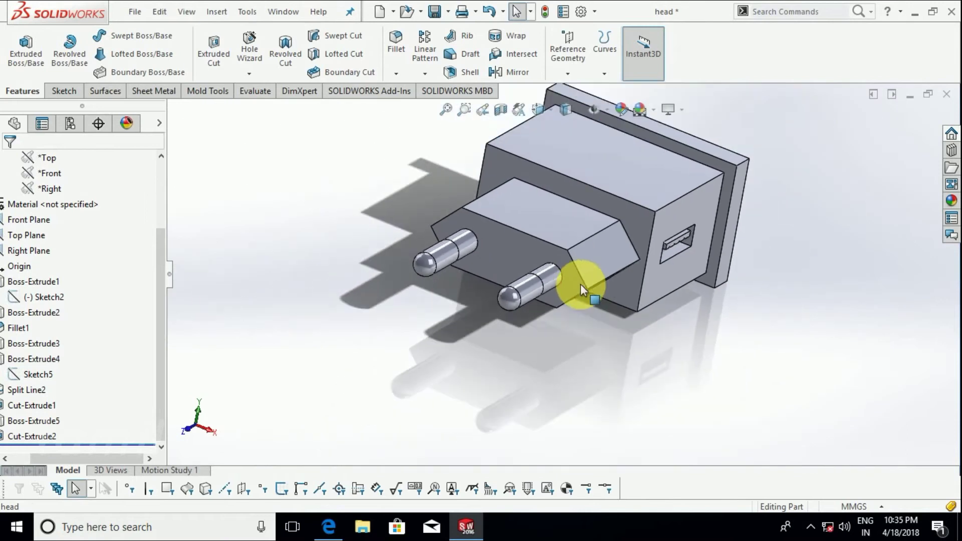
Step: Start a fillet and select pin-block edges plus the whole loop around the pin face
left_click(405, 69)
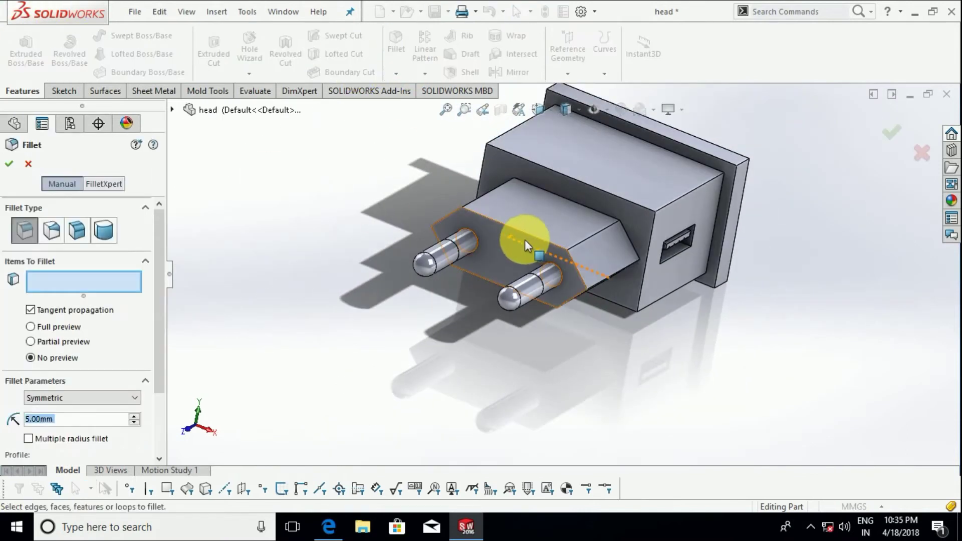
left_click(504, 224)
left_click(458, 214)
middle_click_drag(459, 213, 462, 239)
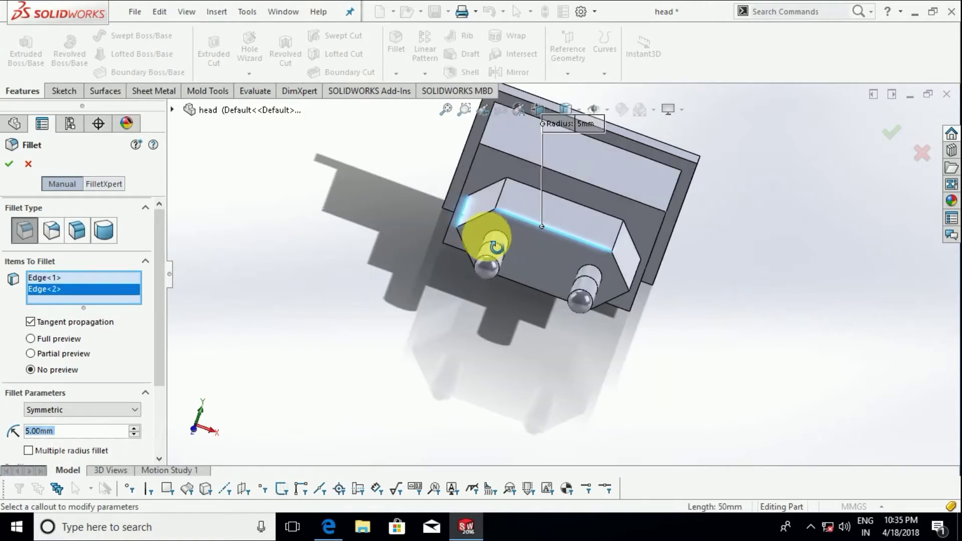
left_click(462, 239)
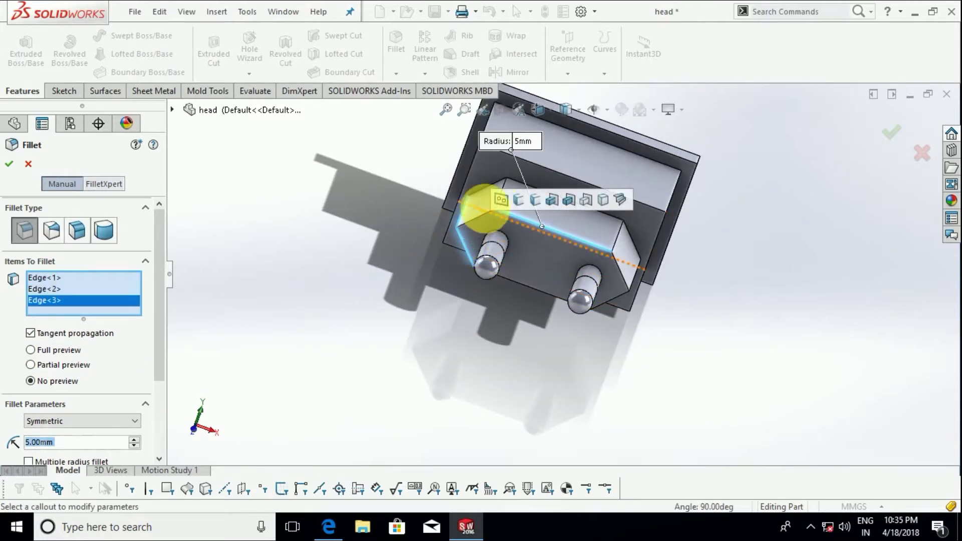
left_click(520, 199)
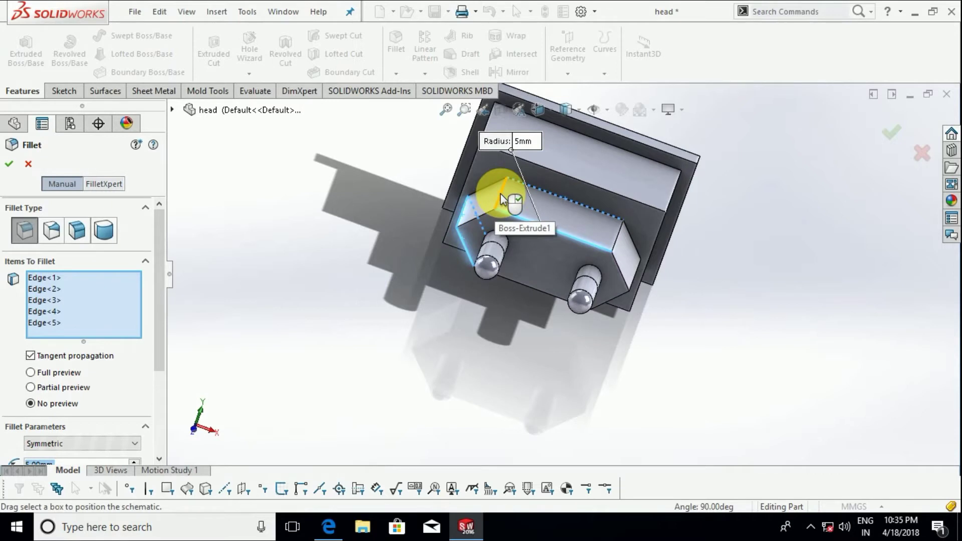
Step: Add the remaining pin-block and adjoining-face edges and apply a 2 mm radius
left_click(598, 231)
left_click(619, 239)
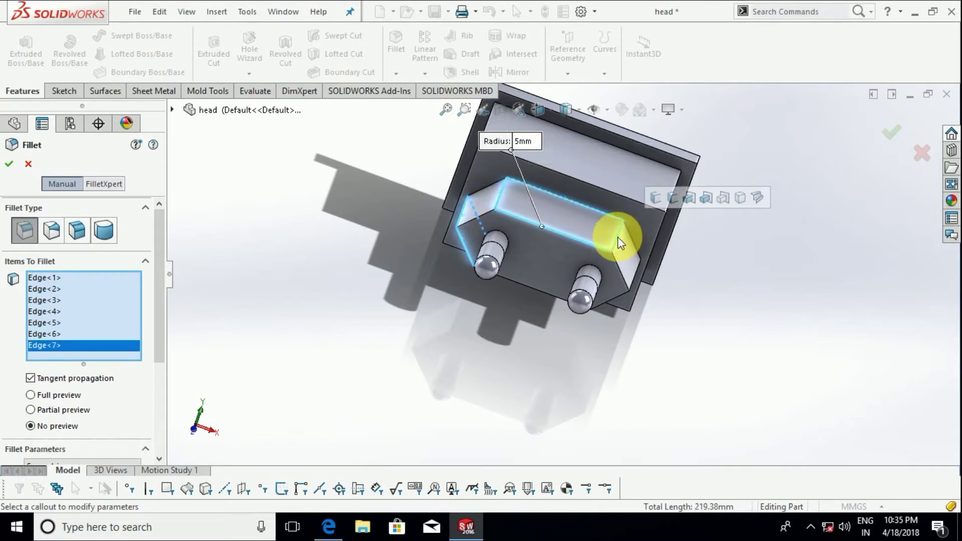
left_click(668, 200)
mouse_move(648, 221)
middle_mouse_down()
mouse_move(596, 216)
mouse_move(574, 195)
mouse_move(638, 155)
mouse_move(619, 154)
mouse_move(609, 220)
middle_mouse_up()
left_click_drag(161, 283, 160, 375)
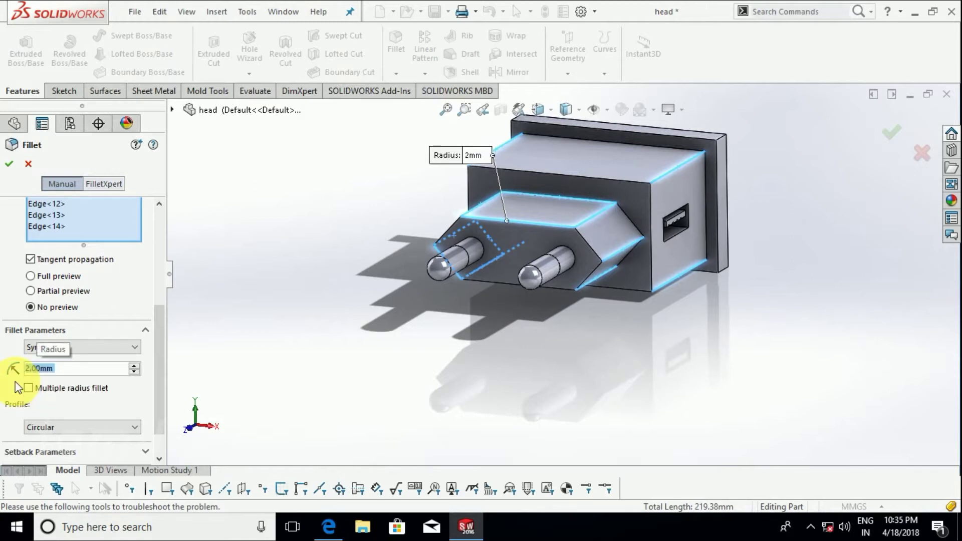
left_click(5, 159)
mouse_move(291, 180)
middle_mouse_down()
mouse_move(559, 248)
mouse_move(484, 253)
mouse_move(451, 301)
middle_mouse_up()
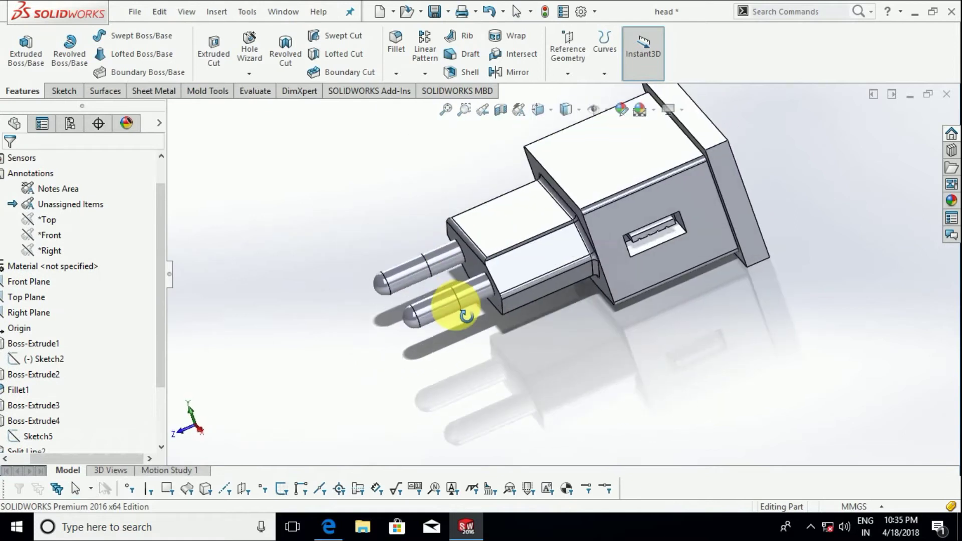
Step: Reopen Fillet11 for editing and deselect the top front edge and another edge
right_click(43, 437)
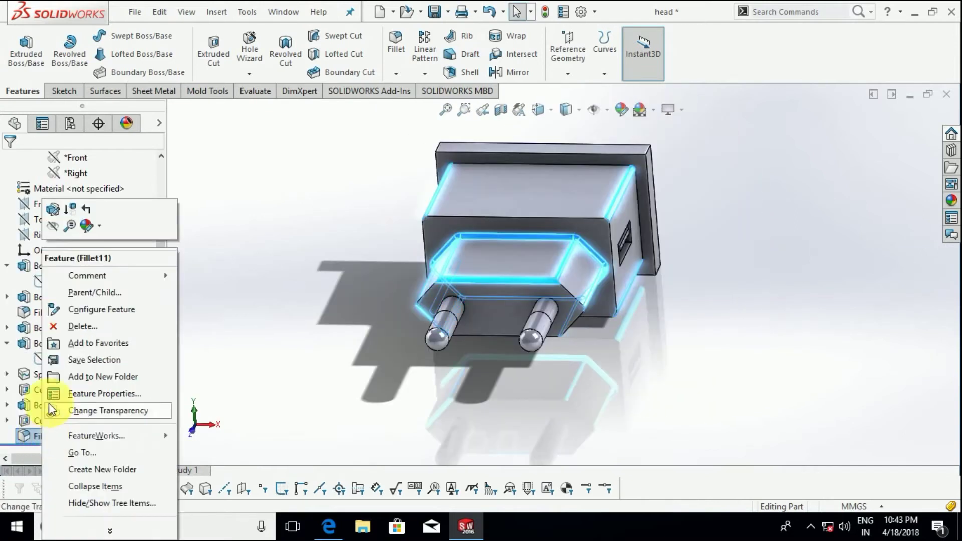
left_click(58, 213)
mouse_move(445, 269)
middle_mouse_down()
mouse_move(503, 322)
mouse_move(482, 278)
middle_mouse_up()
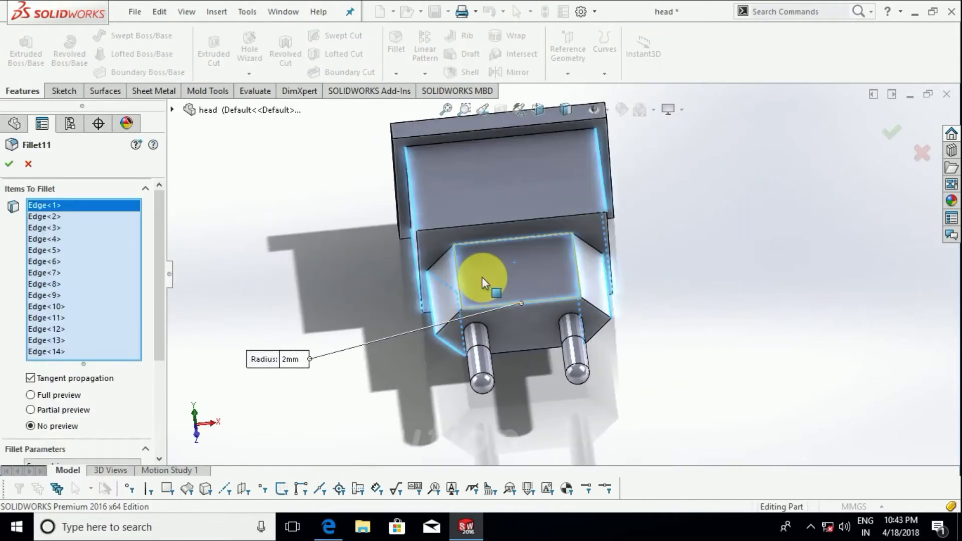
left_click(499, 240)
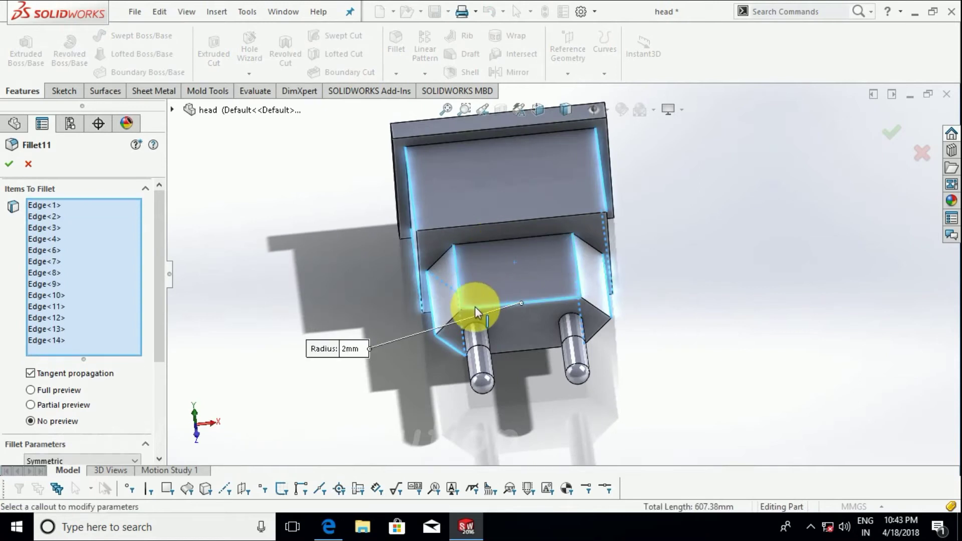
left_click(454, 300)
mouse_move(414, 208)
middle_mouse_down()
mouse_move(473, 215)
mouse_move(410, 300)
mouse_move(597, 215)
mouse_move(622, 189)
middle_mouse_up()
Step: Deselect the remaining unwanted edges so only six pin-block edges stay rounded, and accept
left_click(403, 301)
left_click(616, 190)
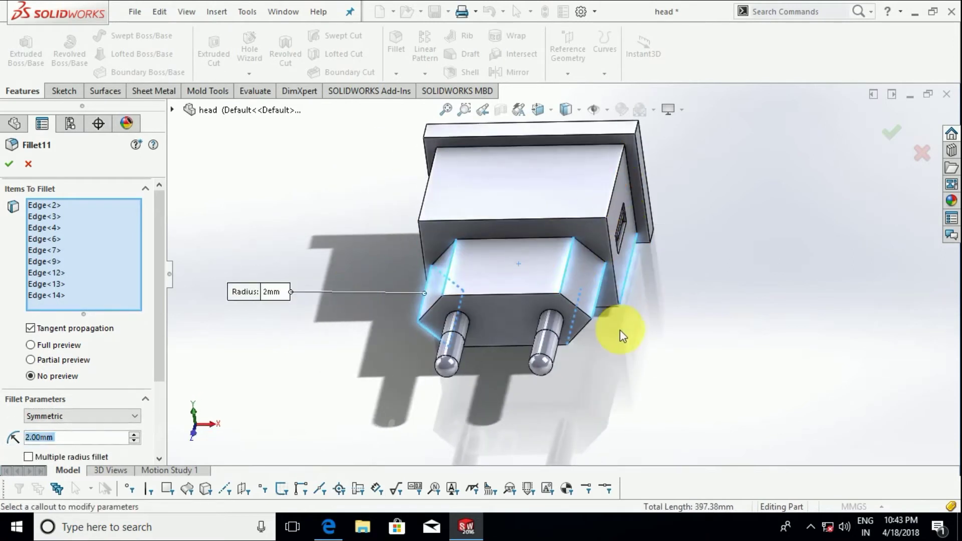
left_click(631, 287)
middle_click_drag(627, 300, 466, 291)
left_click(451, 278)
mouse_move(500, 343)
middle_mouse_down()
mouse_move(548, 316)
mouse_move(465, 296)
mouse_move(440, 210)
mouse_move(436, 275)
mouse_move(408, 365)
mouse_move(483, 303)
mouse_move(498, 261)
mouse_move(465, 261)
mouse_move(451, 230)
mouse_move(445, 294)
mouse_move(3, 308)
middle_mouse_up()
left_click(497, 260)
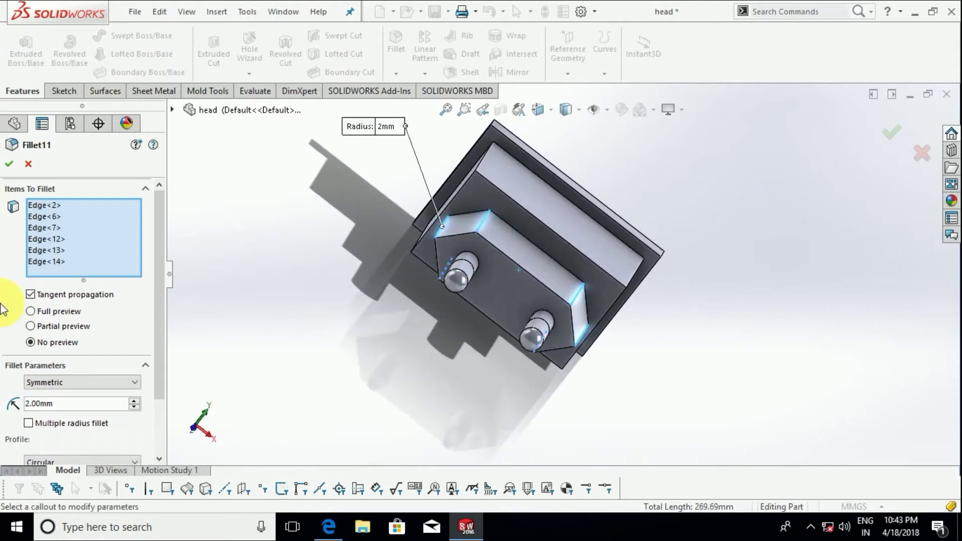
left_click(10, 167)
mouse_move(260, 218)
middle_mouse_down()
mouse_move(455, 285)
mouse_move(446, 369)
middle_mouse_up()
scroll(516, 318, "down", 2)
scroll(510, 279, "down", 2)
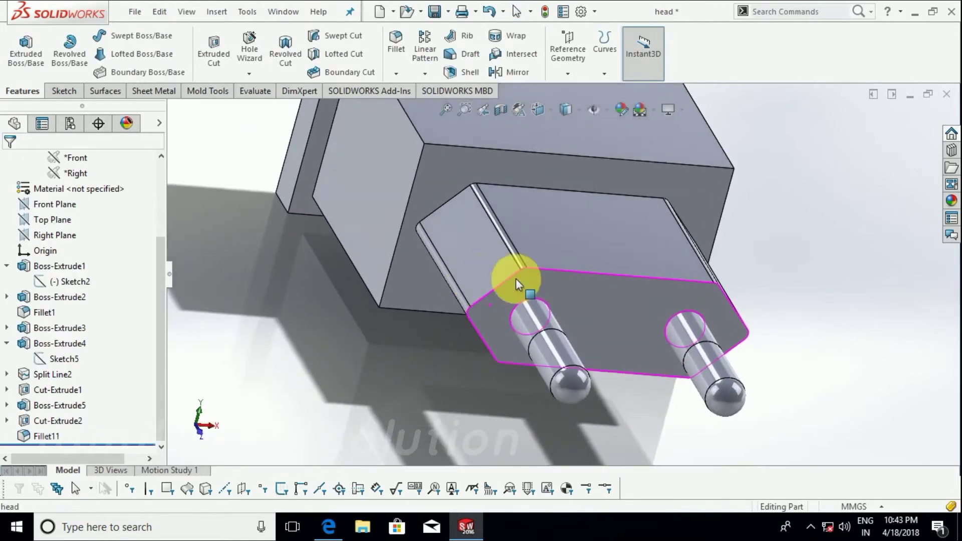
scroll(472, 286, "down", 2)
Step: Fillet the edge loop around the pin face at 3 mm, then inspect it from below
left_click(396, 43)
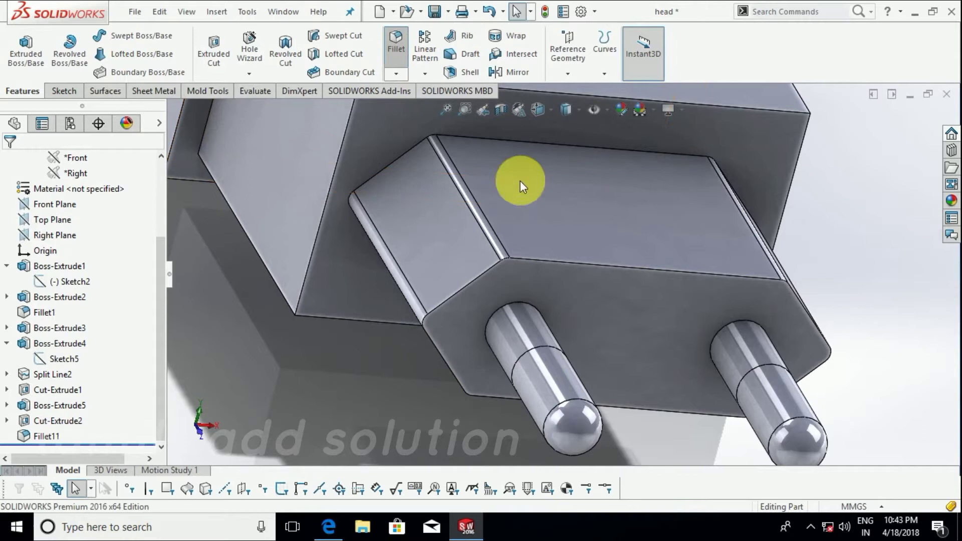
left_click(588, 264)
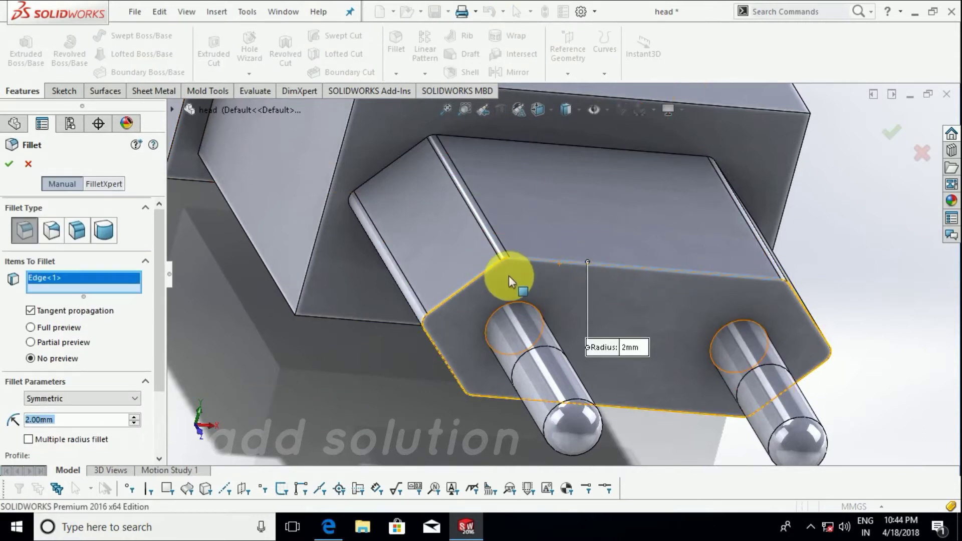
scroll(509, 280, "down", 3)
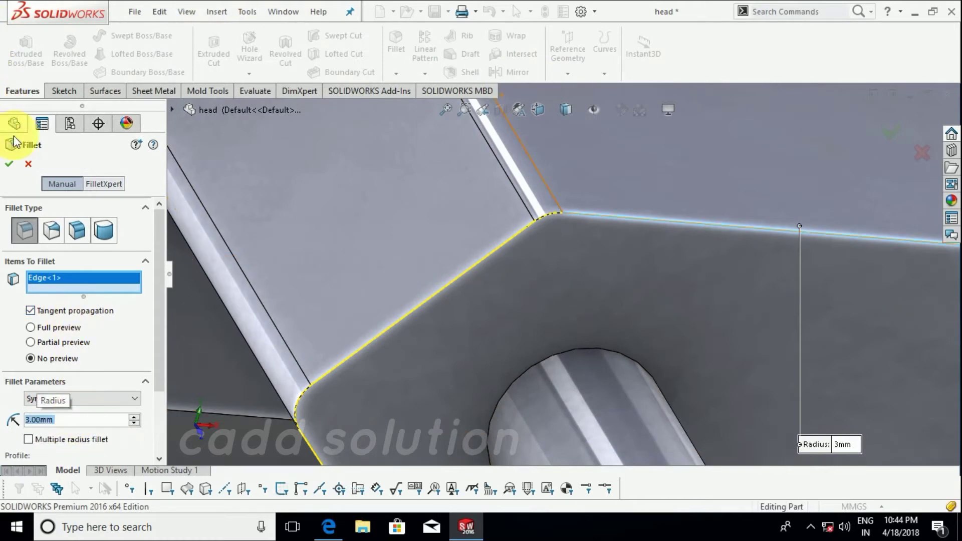
left_click(10, 167)
scroll(334, 245, "up", 3)
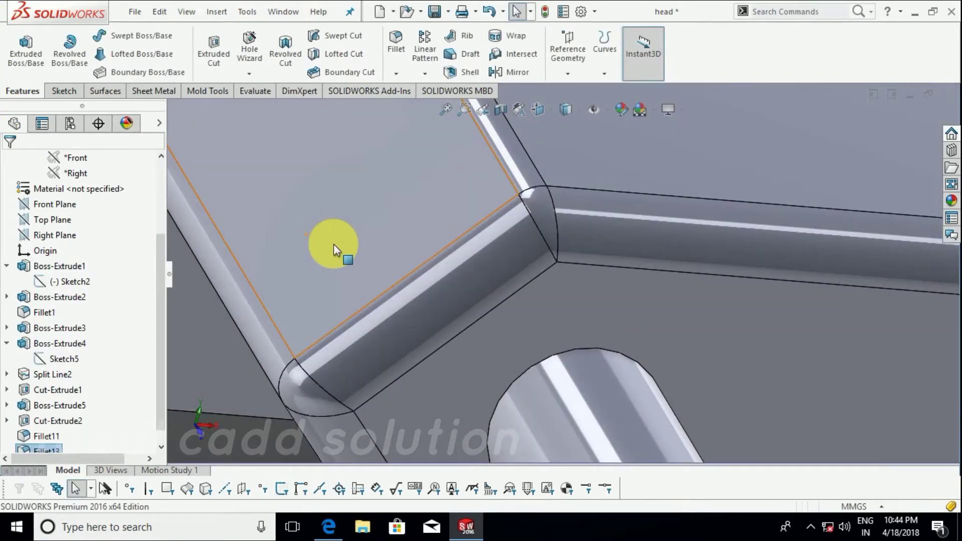
scroll(447, 281, "up", 2)
scroll(579, 345, "up", 2)
scroll(571, 361, "up", 3)
scroll(577, 280, "down", 4)
mouse_move(576, 271)
middle_mouse_down()
mouse_move(613, 279)
mouse_move(538, 230)
middle_mouse_up()
scroll(538, 230, "down", 5)
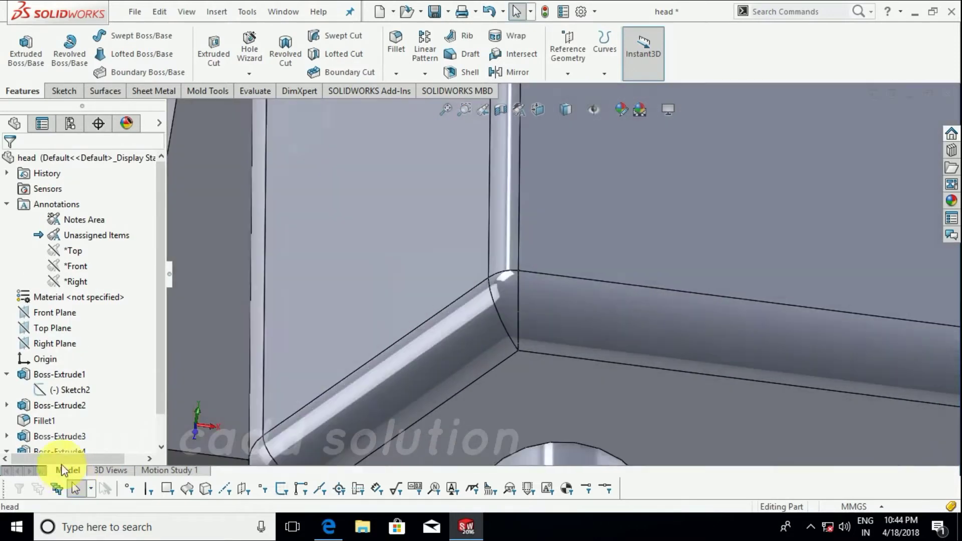
scroll(163, 320, "down", 2)
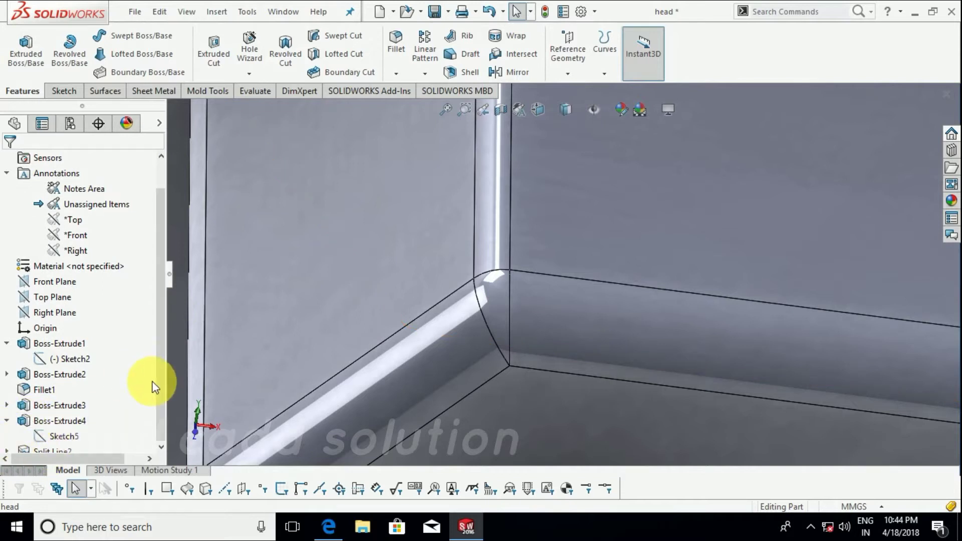
Step: Collapse the annotations group and toggle the solid body hidden, then shown again
left_click(6, 173)
scroll(75, 358, "down", 1)
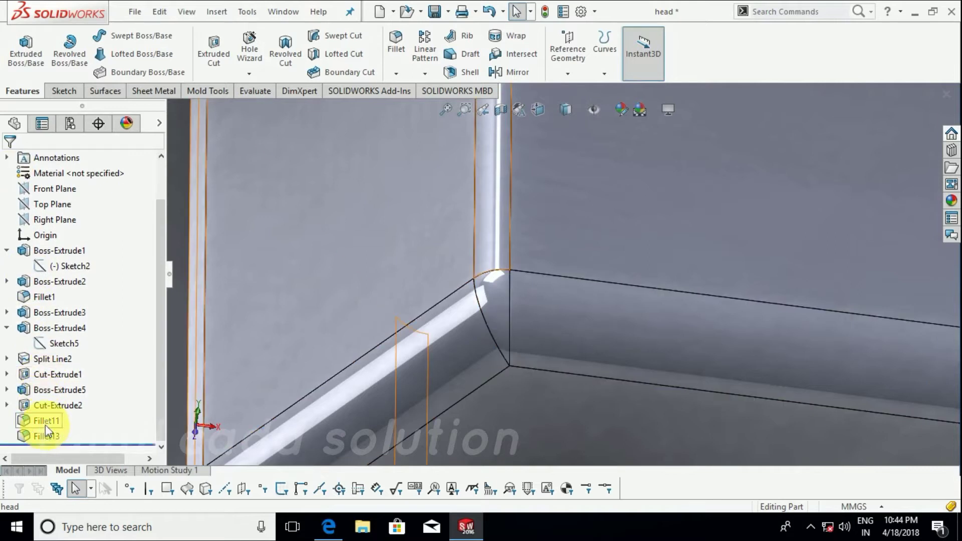
right_click(45, 424)
left_click(49, 227)
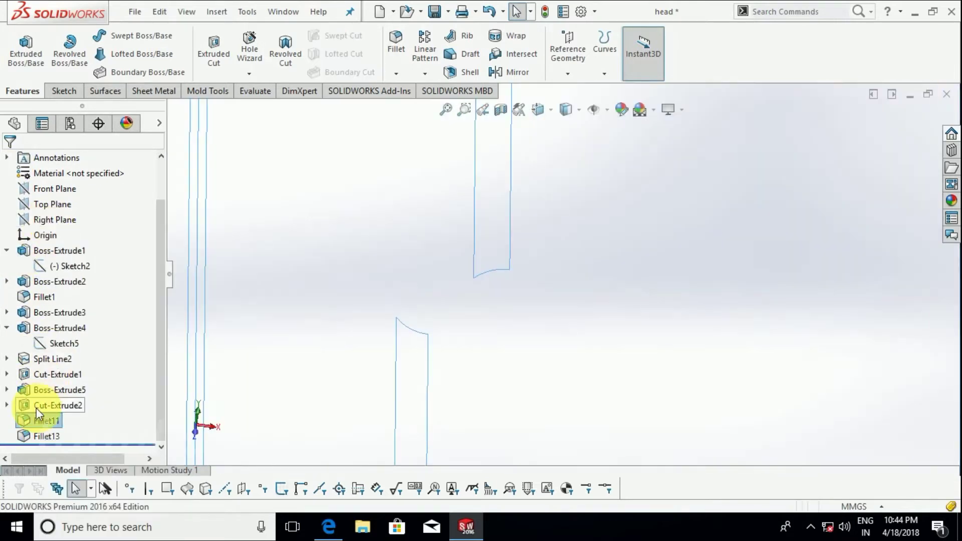
right_click(31, 419)
left_click(43, 225)
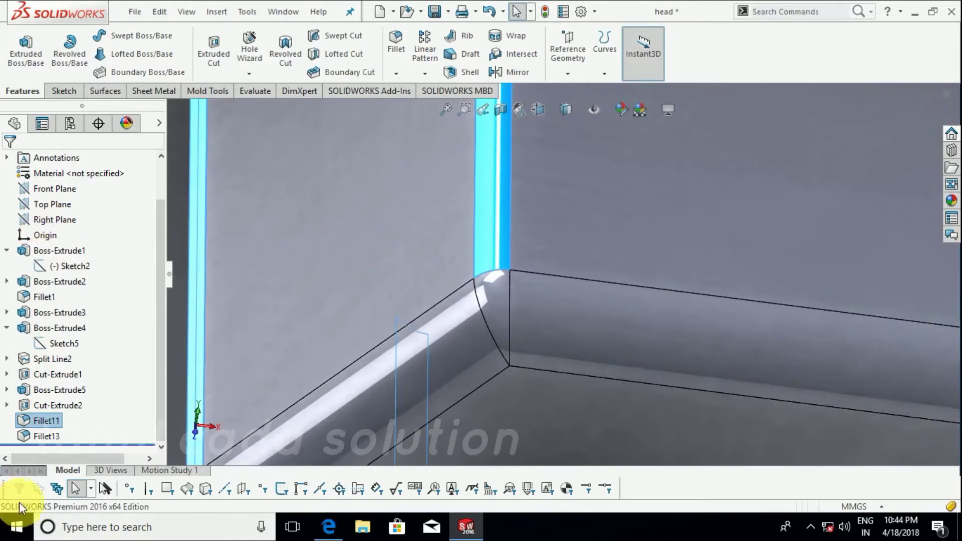
Step: Edit Fillet11 to use a 3 mm radius and accept the change
right_click(42, 424)
left_click(52, 209)
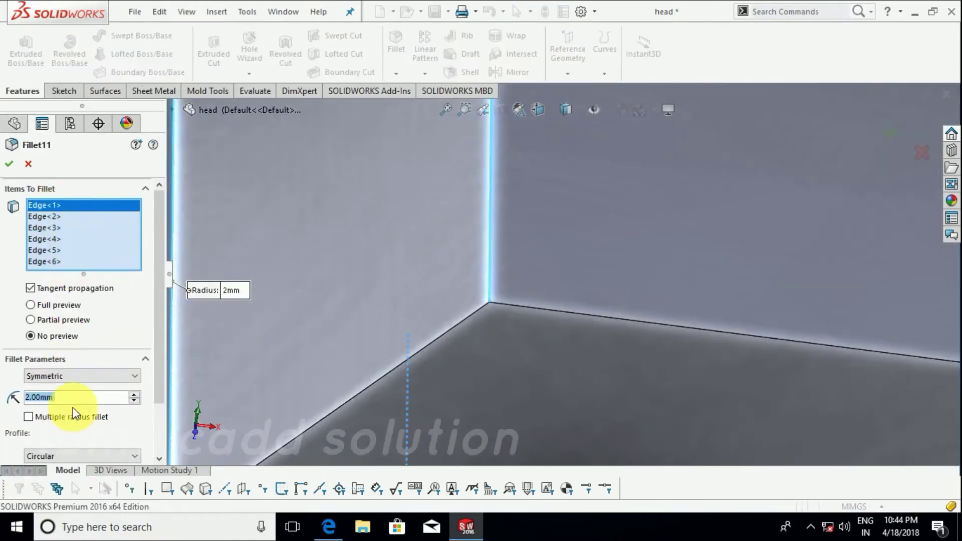
type("3")
key("Return")
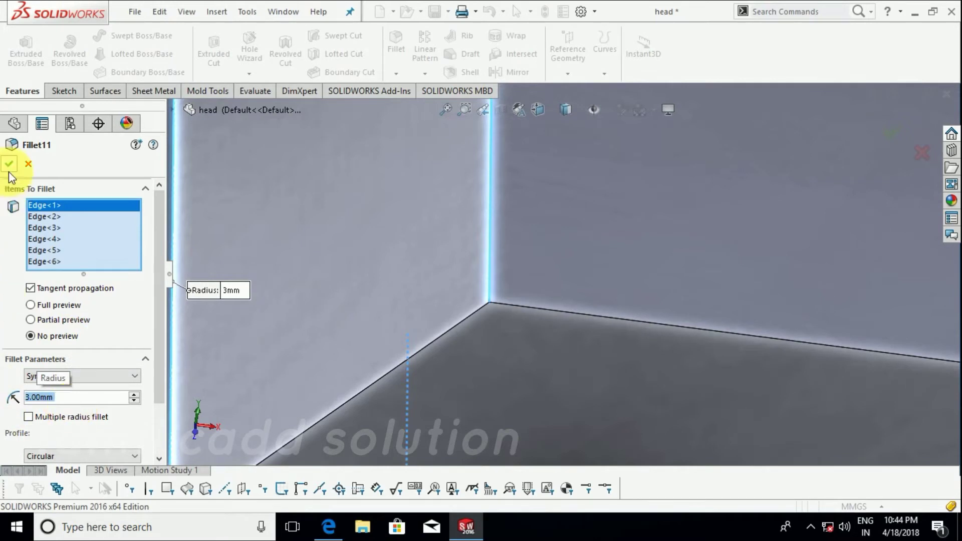
left_click(29, 163)
mouse_move(162, 279)
middle_mouse_down()
mouse_move(392, 293)
mouse_move(535, 331)
mouse_move(724, 316)
mouse_move(672, 332)
mouse_move(612, 333)
mouse_move(645, 316)
middle_mouse_up()
scroll(644, 316, "up", 3)
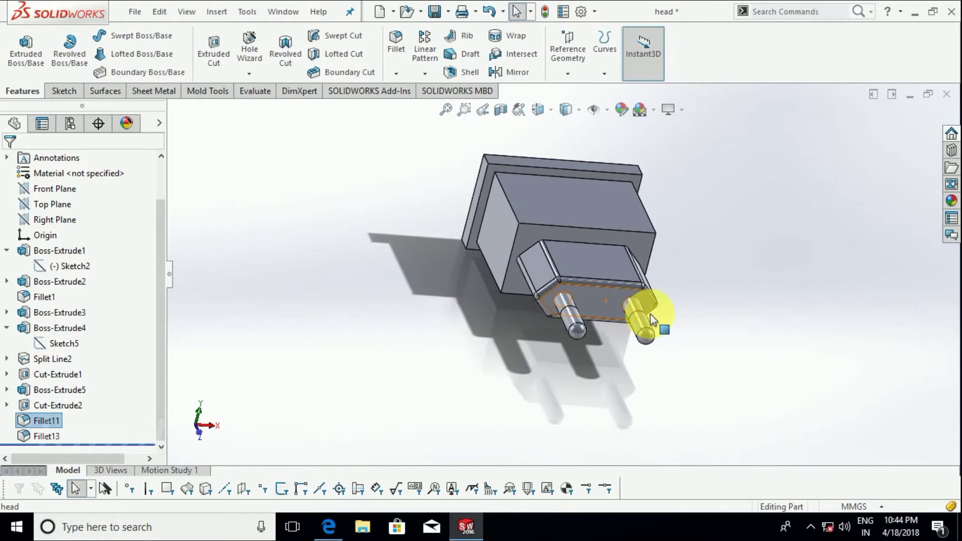
scroll(508, 295, "down", 5)
Step: Chamfer the four housing front edges beside the pin block at 3 mm and 45°
middle_click_drag(508, 296, 480, 259)
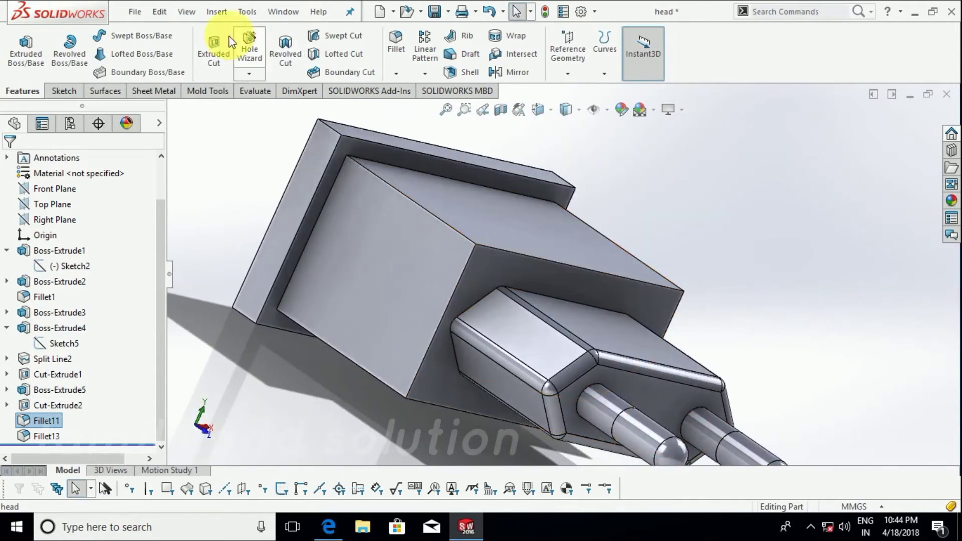
left_click(397, 76)
left_click(401, 103)
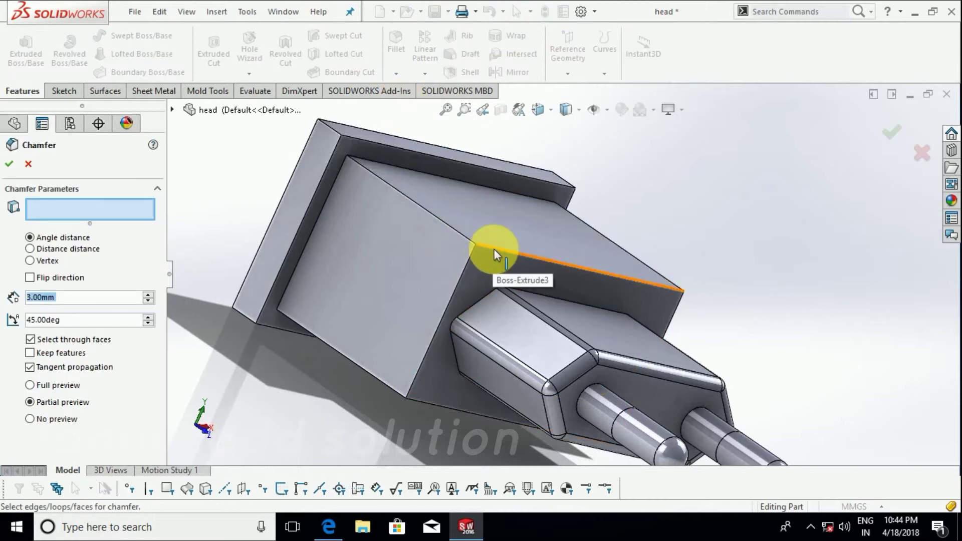
left_click(495, 255)
left_click(470, 273)
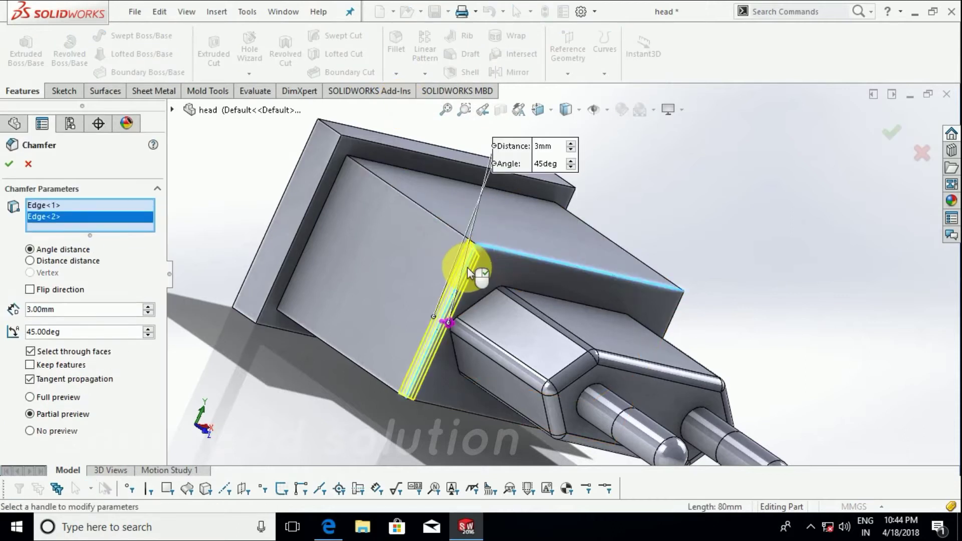
left_click(444, 407)
left_click(672, 327)
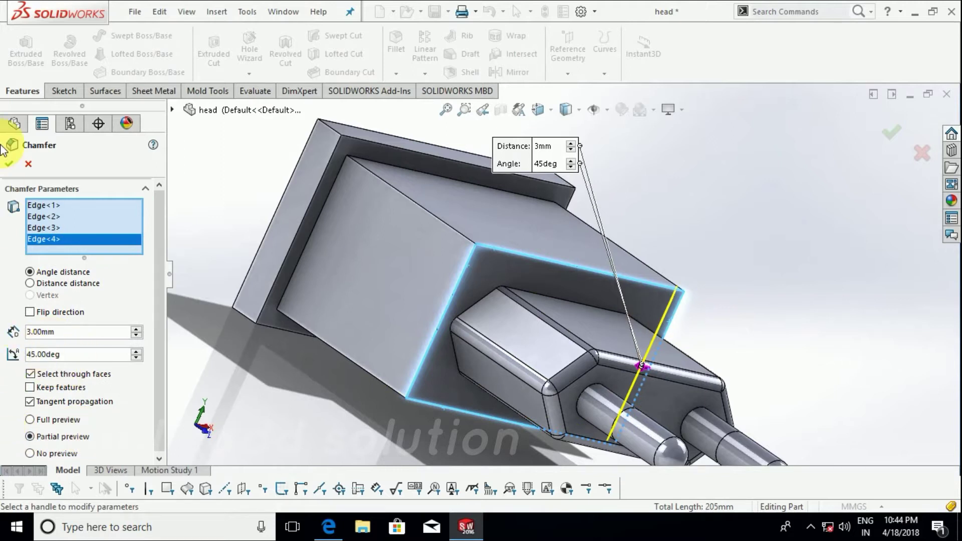
left_click(8, 165)
mouse_move(257, 143)
middle_mouse_down()
mouse_move(354, 254)
mouse_move(335, 279)
mouse_move(609, 316)
mouse_move(564, 241)
middle_mouse_up()
Step: Start a fillet on the rear flange's top edge, adding all edges connected to its end face
scroll(548, 236, "up", 3)
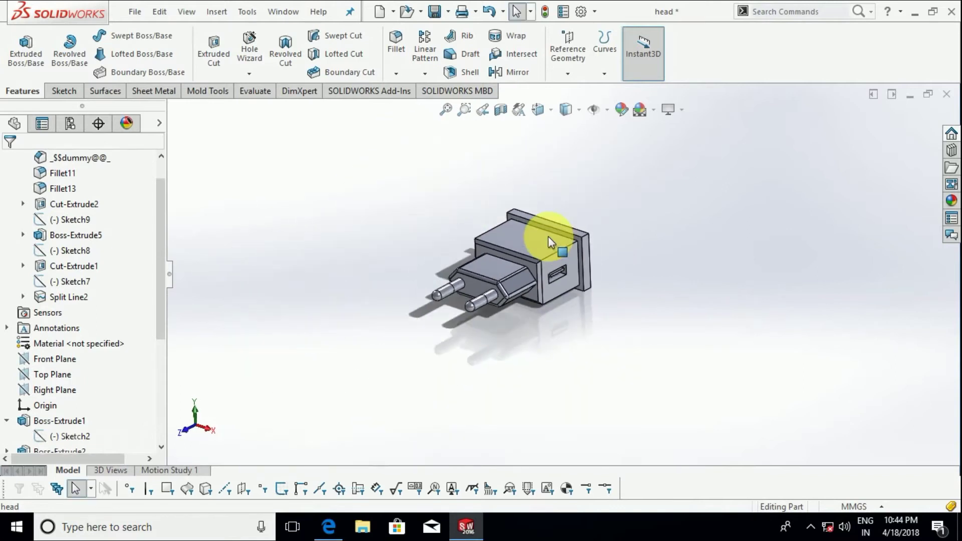
scroll(576, 244, "down", 4)
scroll(562, 253, "down", 5)
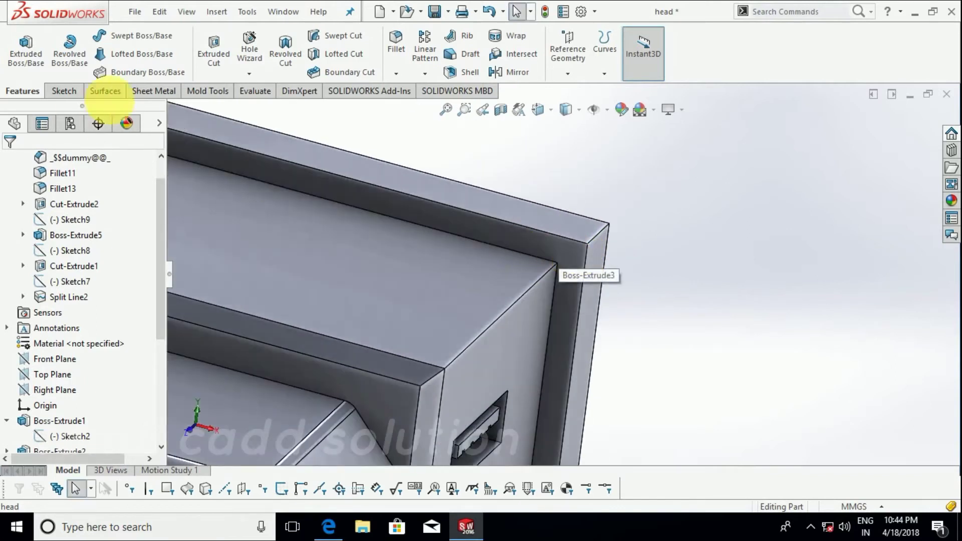
left_click(398, 54)
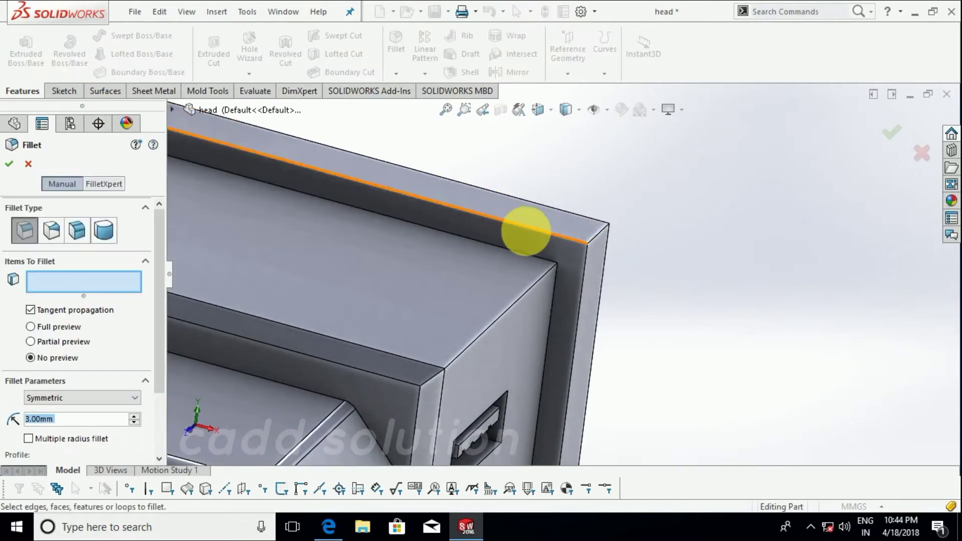
left_click(599, 235)
left_click(655, 196)
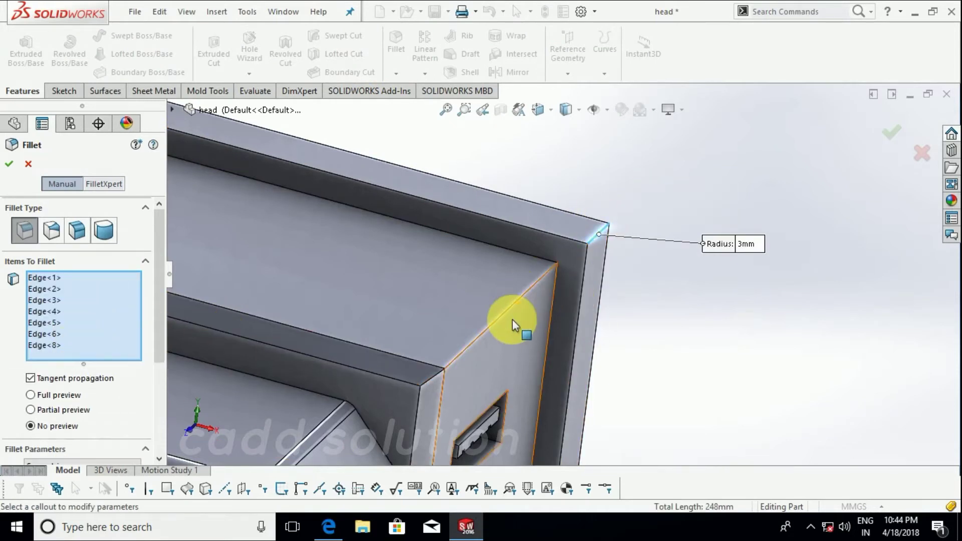
Step: Drop the extra edges to keep the four flange corners and set the radius to 5 mm
scroll(512, 320, "up", 5)
left_click(396, 253)
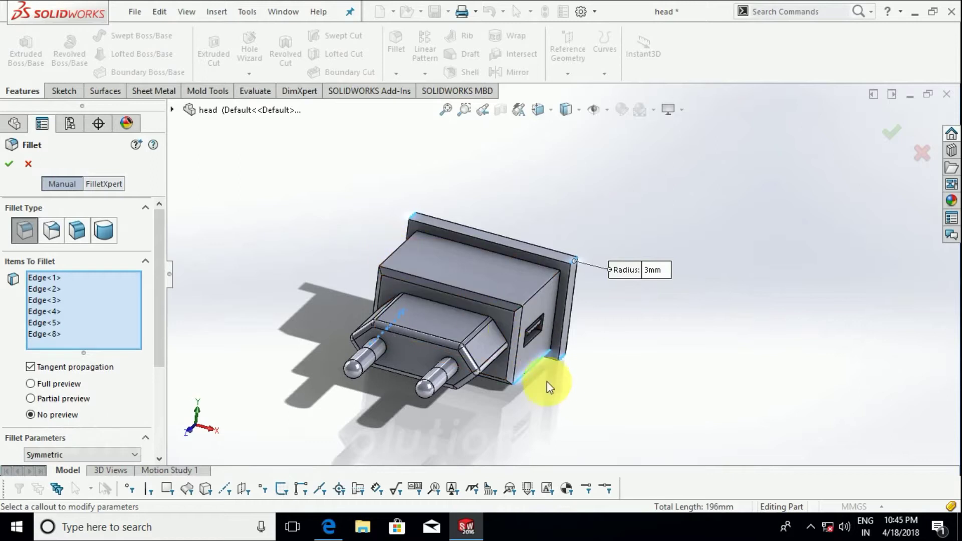
left_click(529, 373)
middle_click_drag(394, 318, 356, 330)
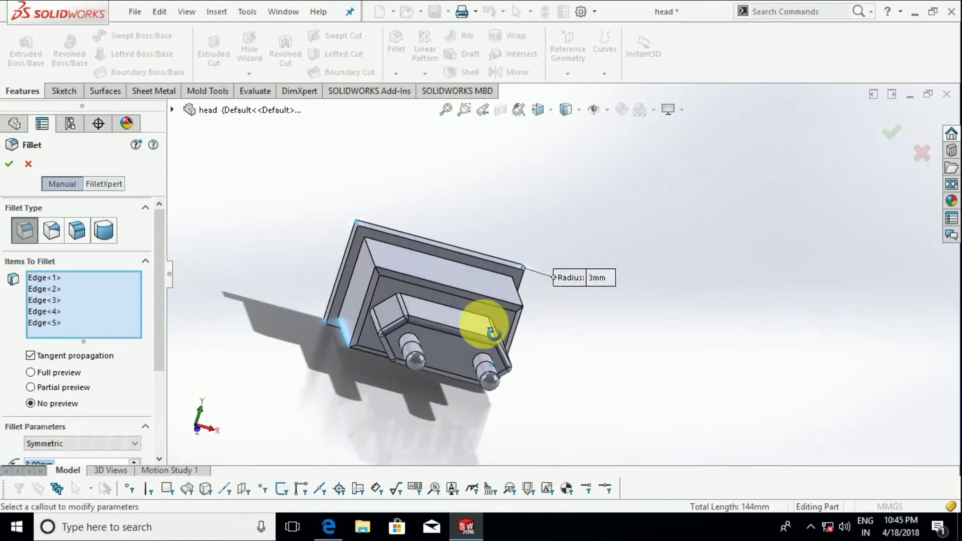
left_click(338, 336)
scroll(340, 215, "down", 4)
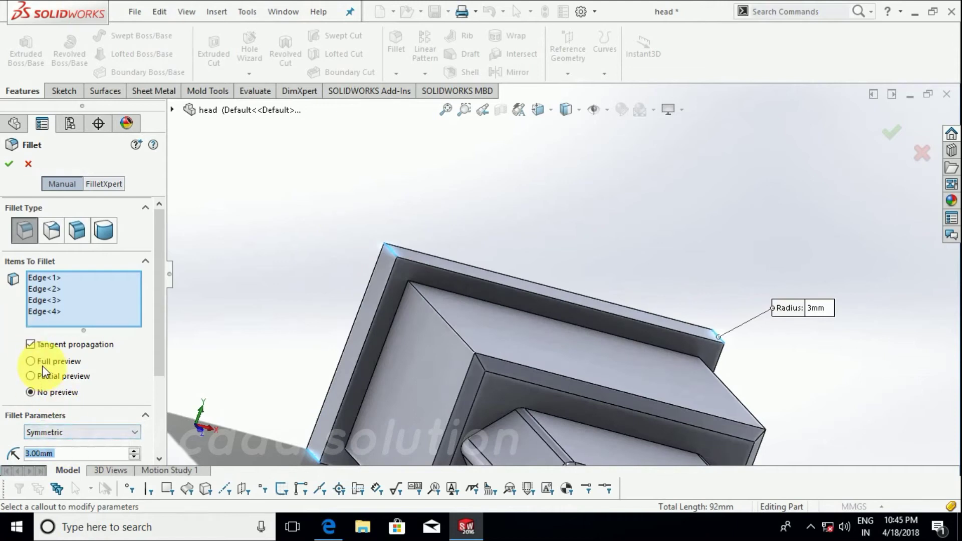
key("Up")
key("Up")
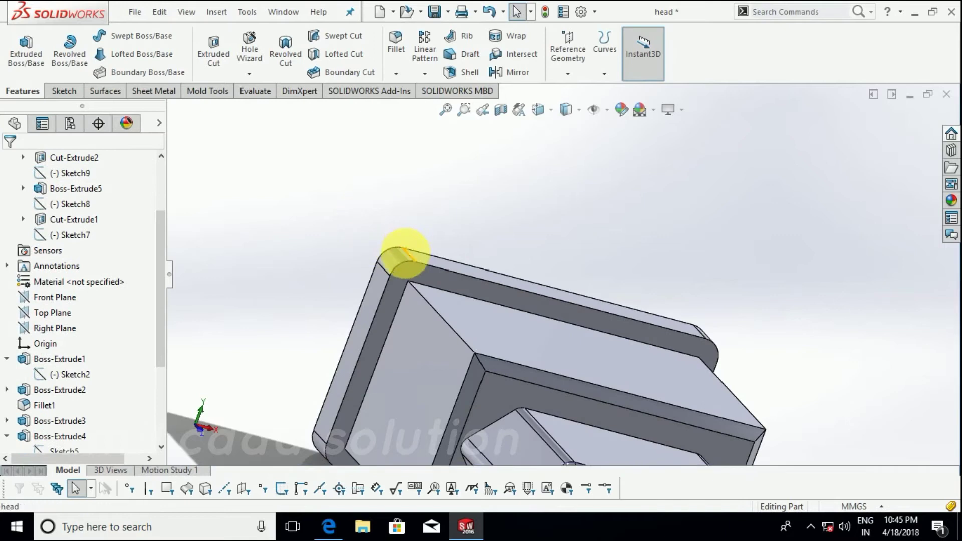
scroll(353, 269, "up", 5)
Step: Orbit around the filleted plug and select the housing's back face
mouse_move(354, 268)
middle_mouse_down()
mouse_move(466, 356)
mouse_move(554, 344)
middle_mouse_up()
scroll(576, 317, "down", 3)
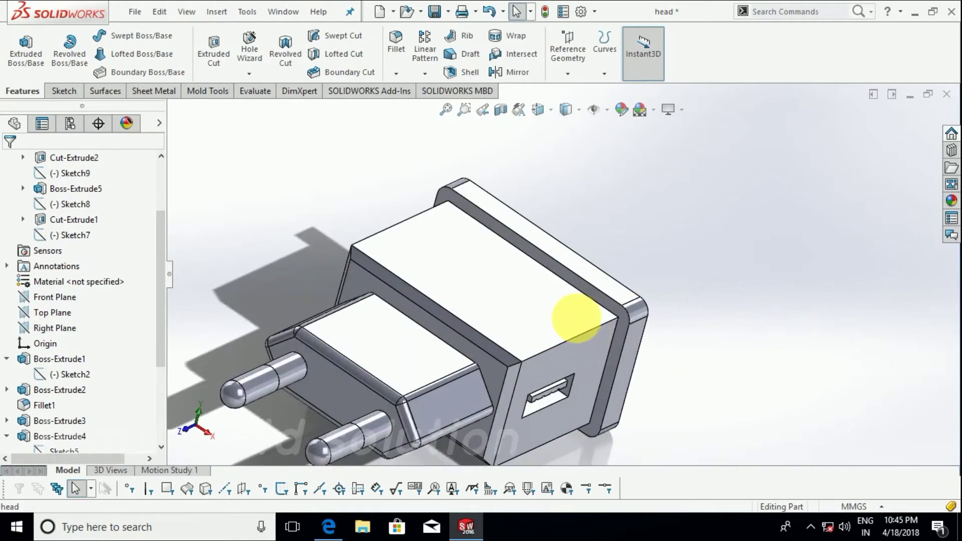
scroll(584, 316, "down", 2)
scroll(597, 316, "down", 3)
scroll(551, 275, "up", 4)
scroll(468, 211, "up", 3)
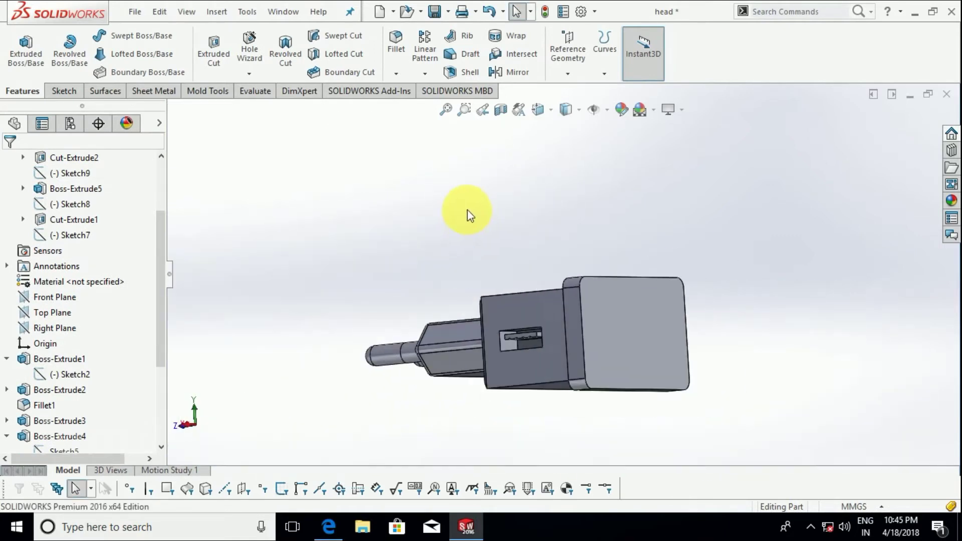
mouse_move(608, 344)
middle_mouse_down()
mouse_move(706, 391)
mouse_move(638, 344)
middle_mouse_up()
scroll(587, 268, "down", 3)
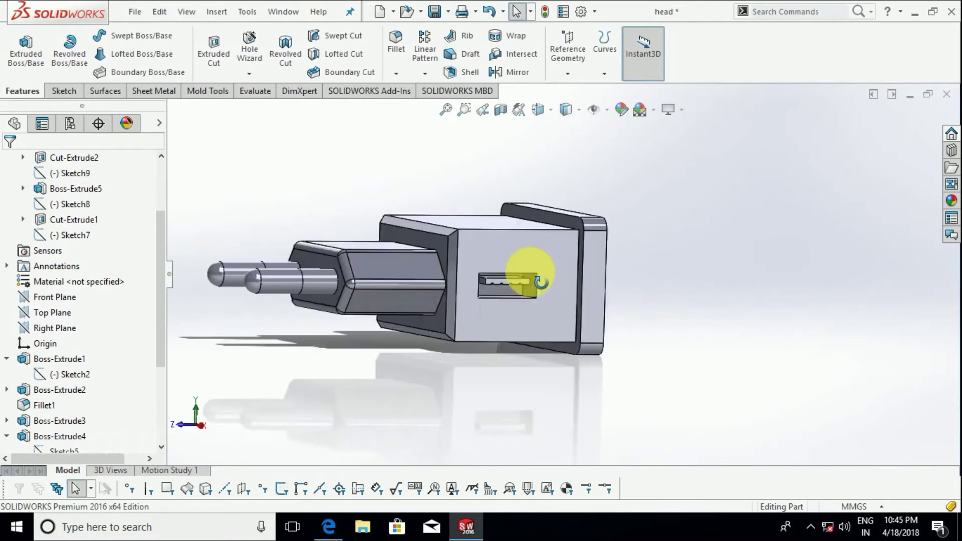
middle_click_drag(587, 268, 490, 290)
scroll(545, 275, "down", 2)
left_click(545, 271)
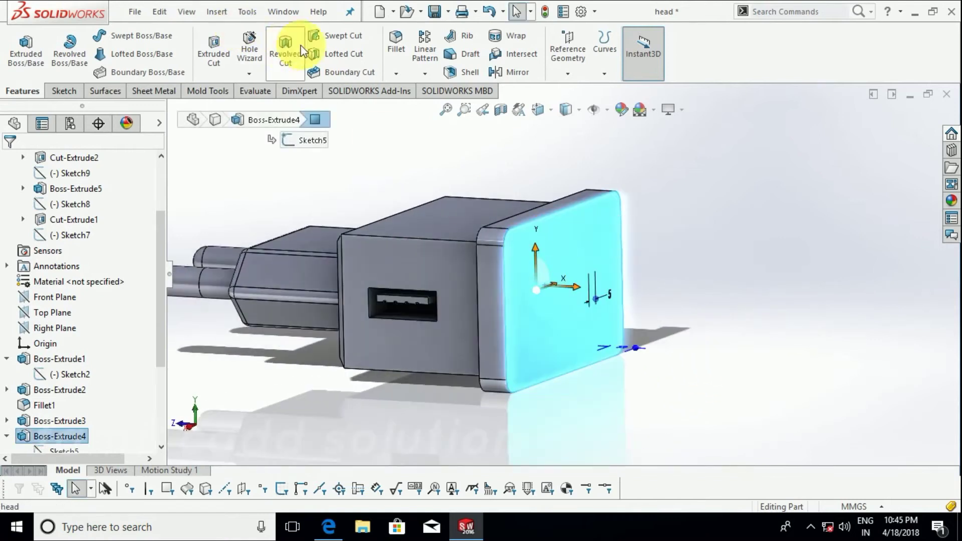
Step: Fillet the edges of the flange's back face with a 1 mm radius
left_click(396, 50)
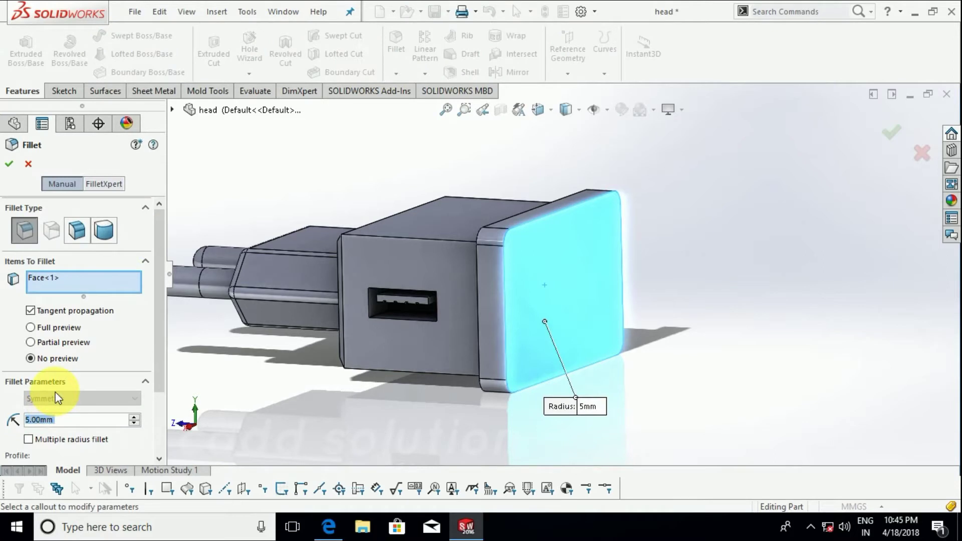
type("1")
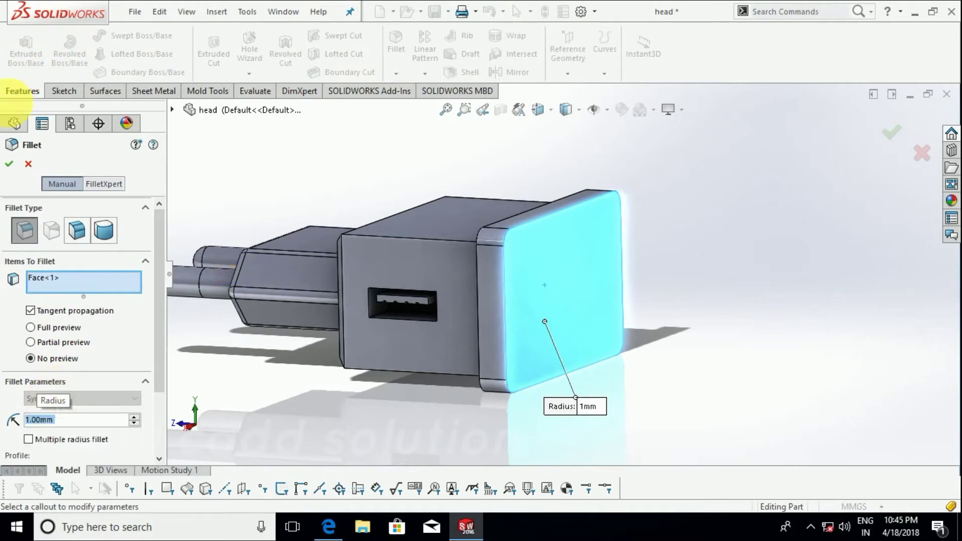
left_click(9, 164)
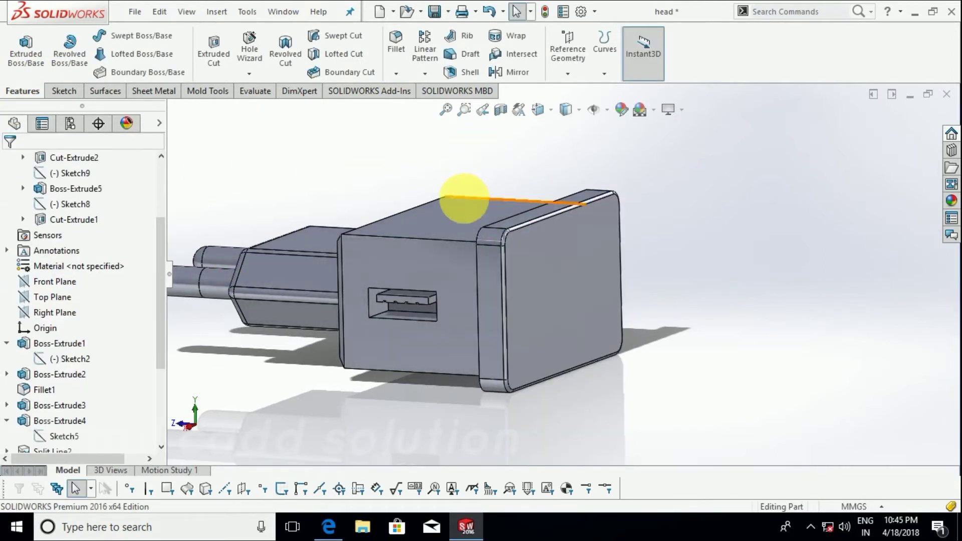
Step: Round the flange's outer rim face edges with a 0.5 mm fillet
middle_click_drag(468, 197, 582, 242)
scroll(582, 244, "down", 5)
left_click(581, 242)
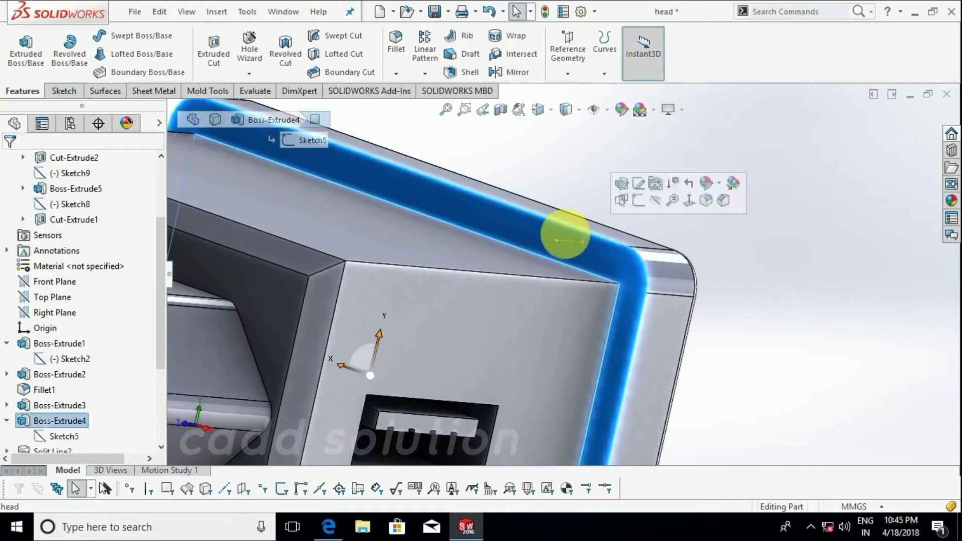
left_click(392, 48)
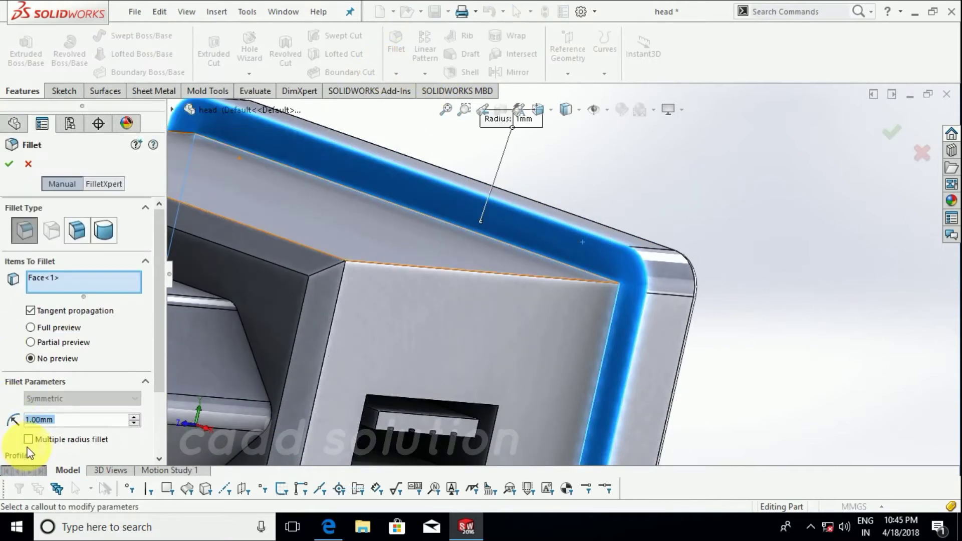
type("0.5")
key("Return")
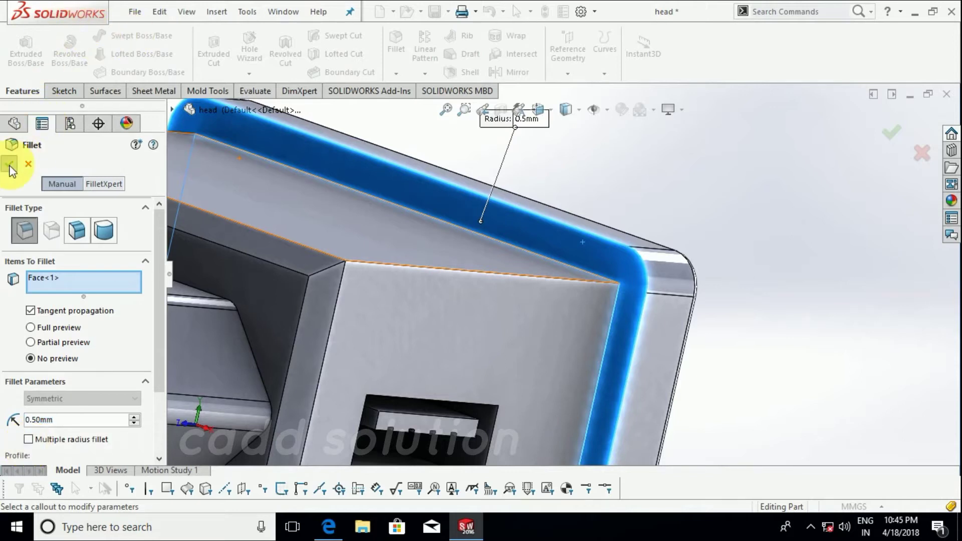
left_click(8, 164)
mouse_move(688, 307)
middle_mouse_down()
mouse_move(561, 388)
mouse_move(499, 307)
middle_mouse_up()
Step: Orbit and zoom the plug to bring the USB port face and pins into view
scroll(499, 307, "up", 3)
scroll(569, 279, "down", 5)
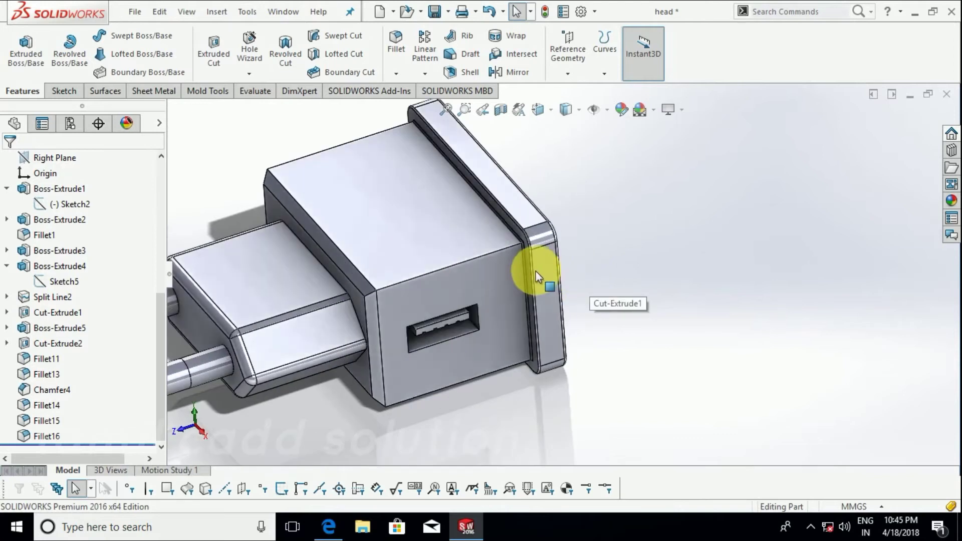
scroll(462, 311, "up", 3)
scroll(496, 269, "up", 2)
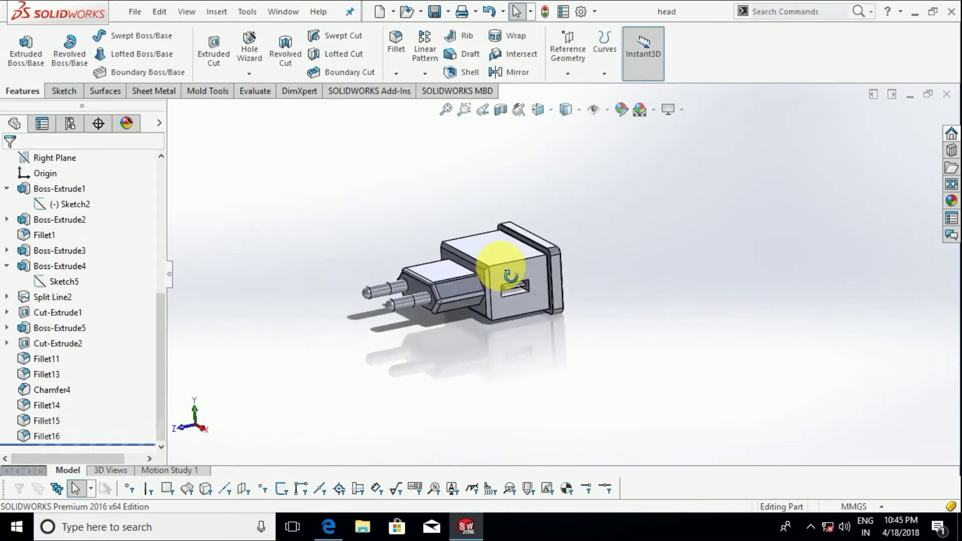
scroll(507, 296, "down", 5)
middle_click_drag(507, 296, 494, 188)
scroll(496, 221, "down", 3)
scroll(528, 265, "up", 3)
mouse_move(528, 266)
middle_mouse_down()
mouse_move(586, 302)
mouse_move(543, 282)
mouse_move(516, 343)
mouse_move(537, 300)
mouse_move(630, 257)
mouse_move(563, 221)
mouse_move(595, 257)
middle_mouse_up()
scroll(550, 282, "up", 3)
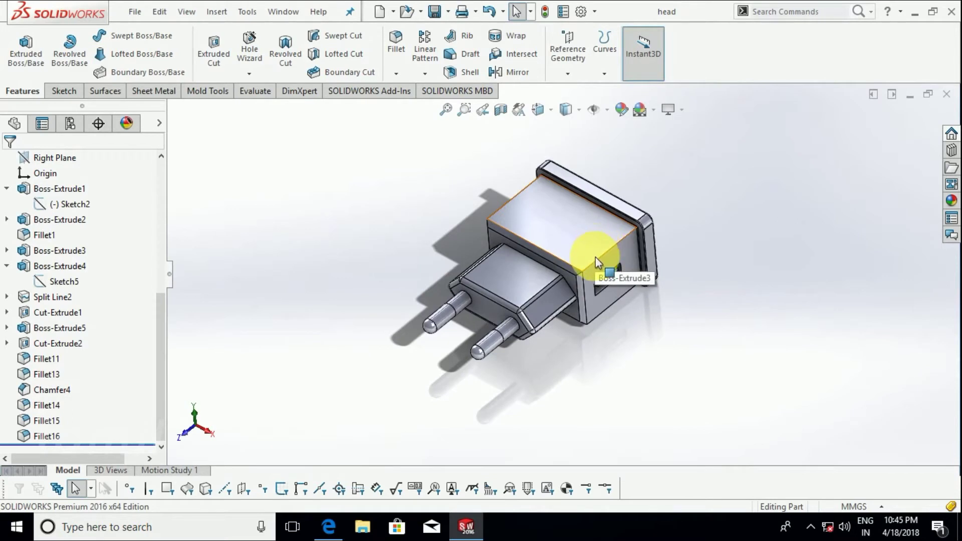
Step: Browse the appearance library to Color > Plastic > High Gloss and close in on the USB port
left_click(951, 201)
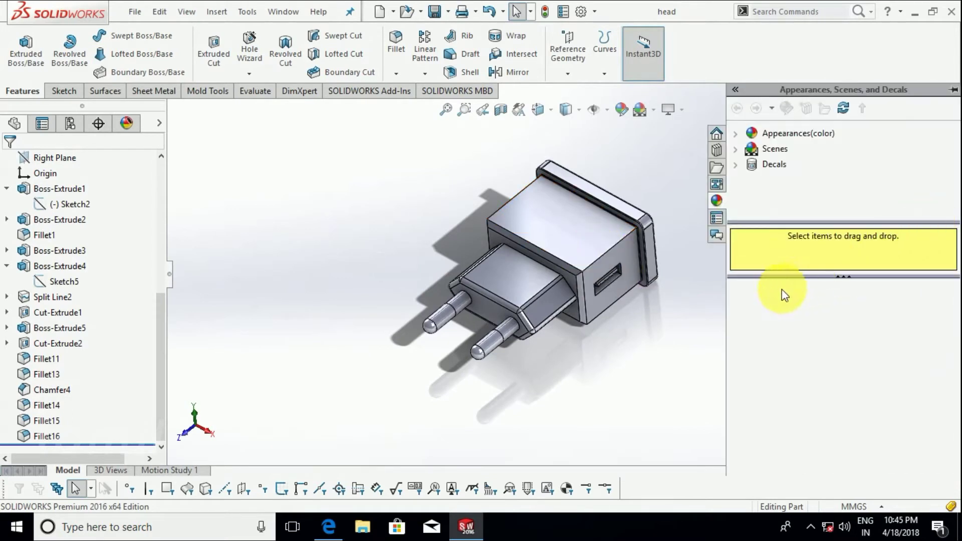
left_click(748, 134)
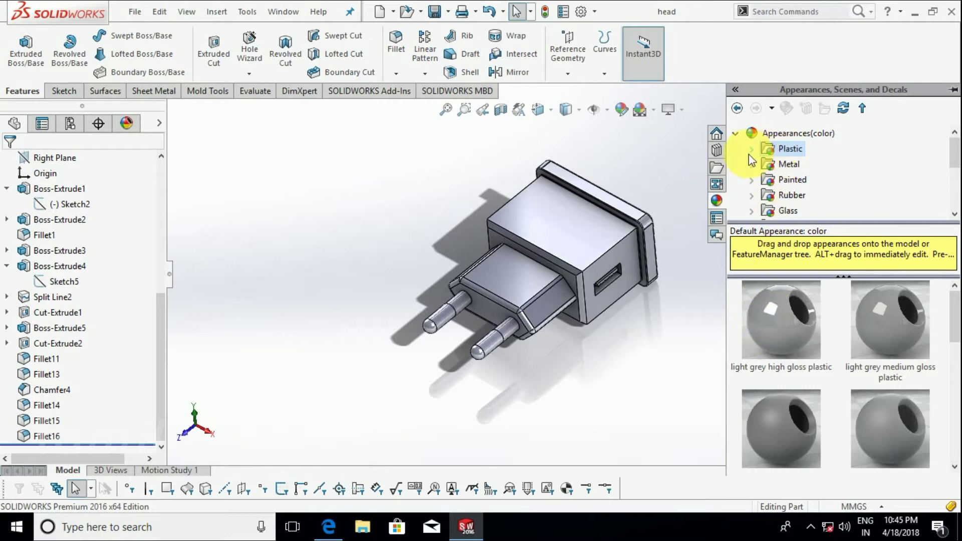
left_click(751, 152)
left_click(812, 156)
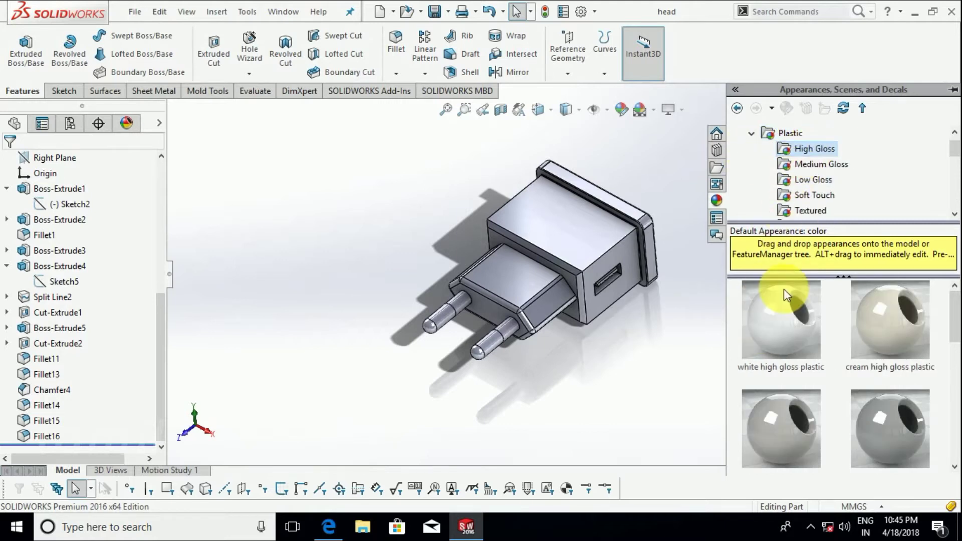
scroll(706, 295, "up", 2)
scroll(608, 281, "down", 5)
mouse_move(534, 250)
middle_mouse_down()
mouse_move(548, 172)
mouse_move(532, 311)
mouse_move(511, 284)
mouse_move(532, 250)
middle_mouse_up()
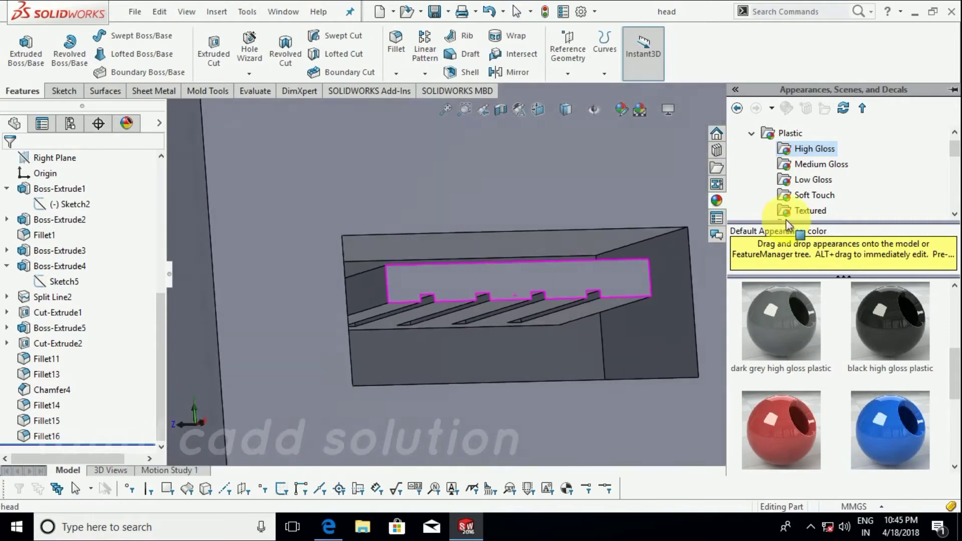
scroll(795, 311, "up", 2)
Step: Apply white high-gloss plastic to the tongue face inside the USB port
mouse_move(783, 323)
left_mouse_down()
mouse_move(381, 270)
mouse_move(472, 293)
left_mouse_up()
left_click(443, 296)
scroll(470, 305, "up", 5)
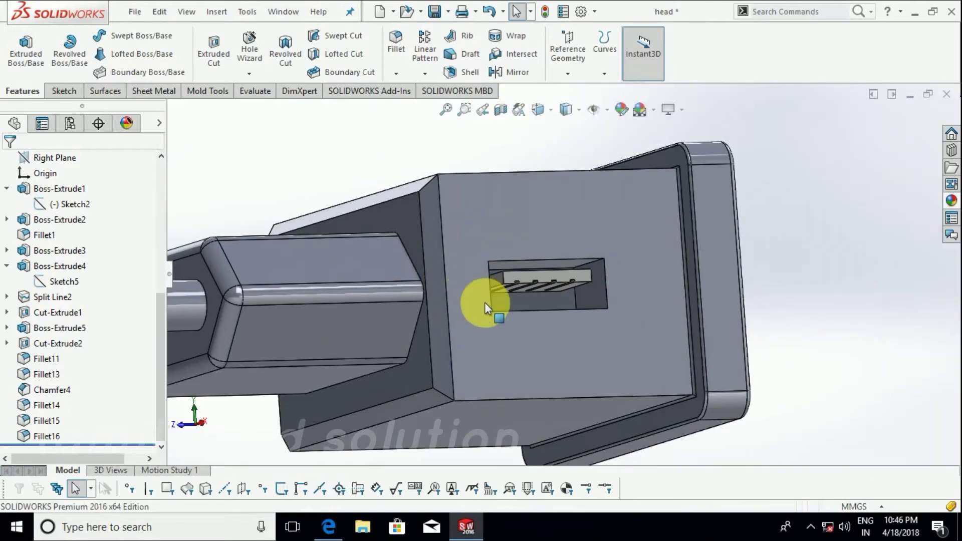
middle_click_drag(470, 305, 483, 215)
scroll(510, 301, "down", 3)
scroll(543, 275, "down", 4)
scroll(541, 274, "up", 4)
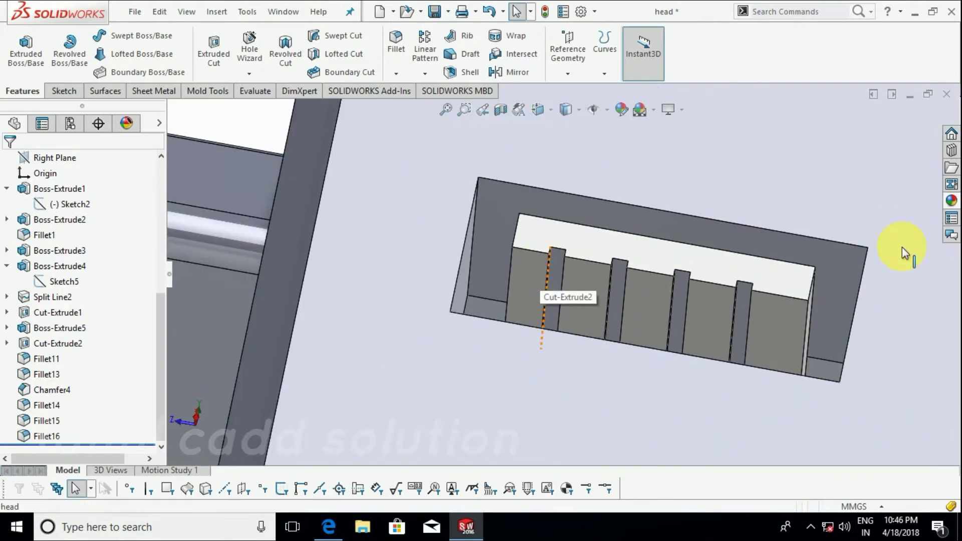
left_click(955, 201)
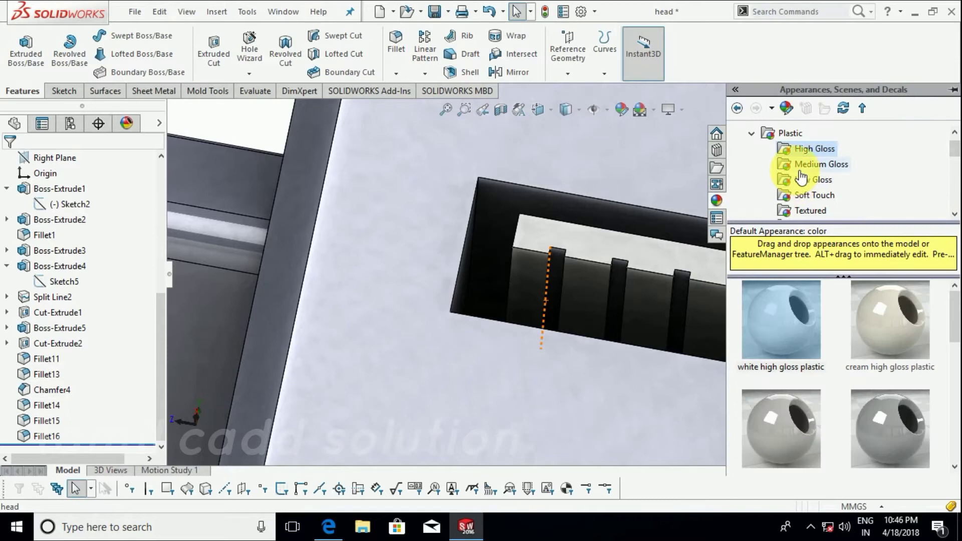
Step: Put the Metal polished gold appearance on the USB slot feature (Cut-Extrude2) contact strips
scroll(767, 138, "down", 3)
left_click(767, 197)
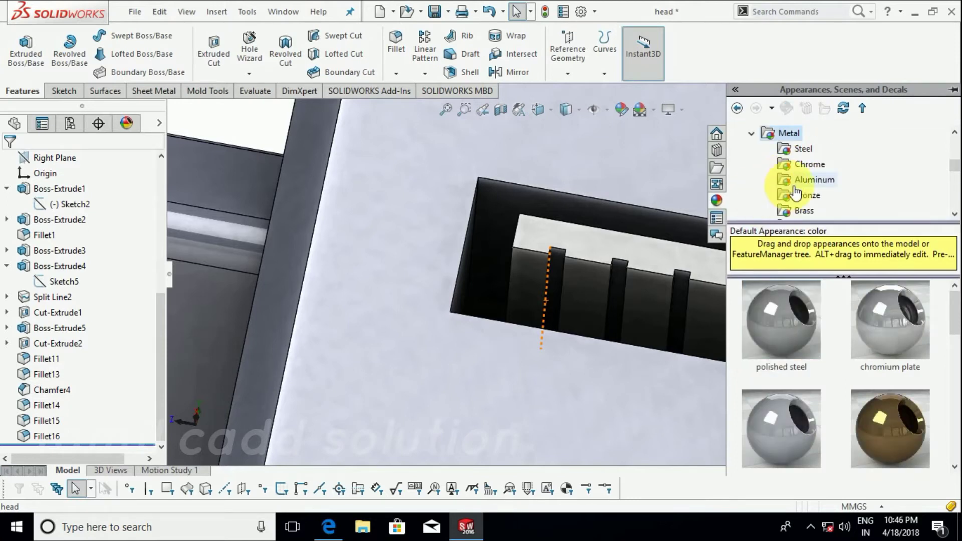
scroll(796, 193, "down", 3)
scroll(798, 186, "down", 1)
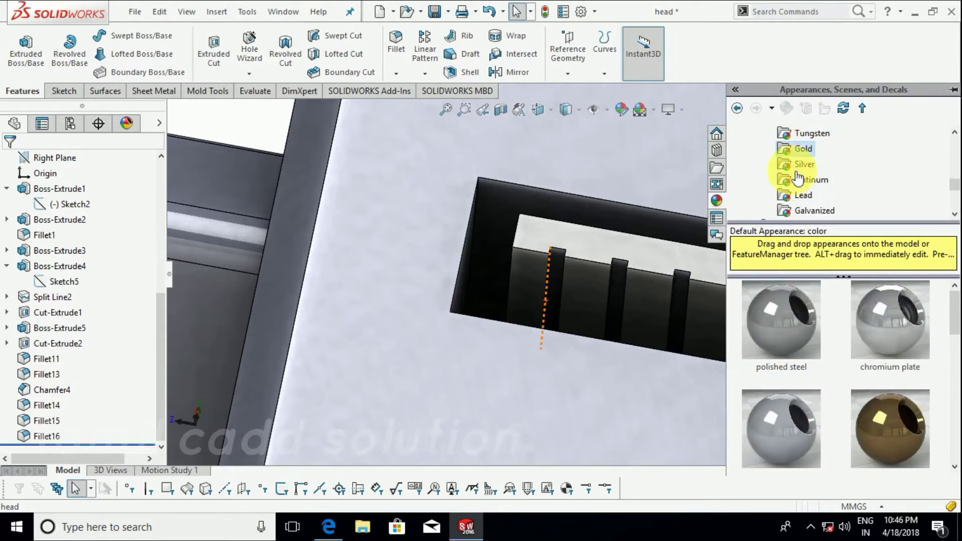
scroll(602, 275, "down", 2)
scroll(572, 272, "down", 2)
scroll(572, 271, "down", 2)
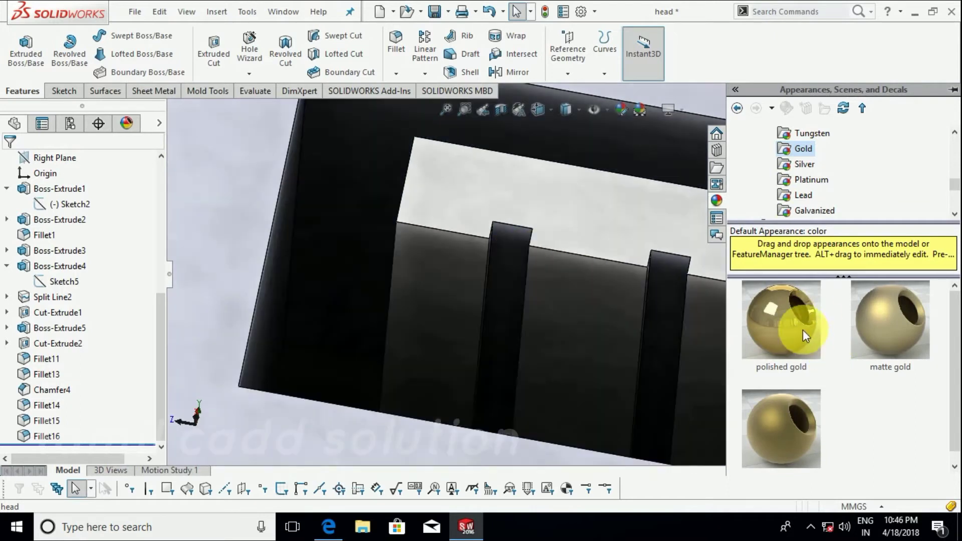
left_click_drag(803, 330, 518, 259)
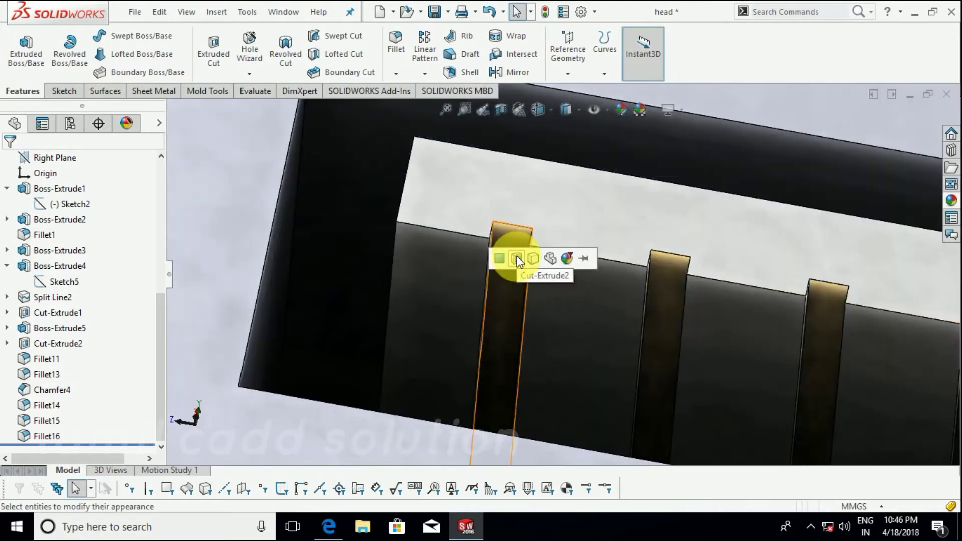
scroll(513, 261, "up", 5)
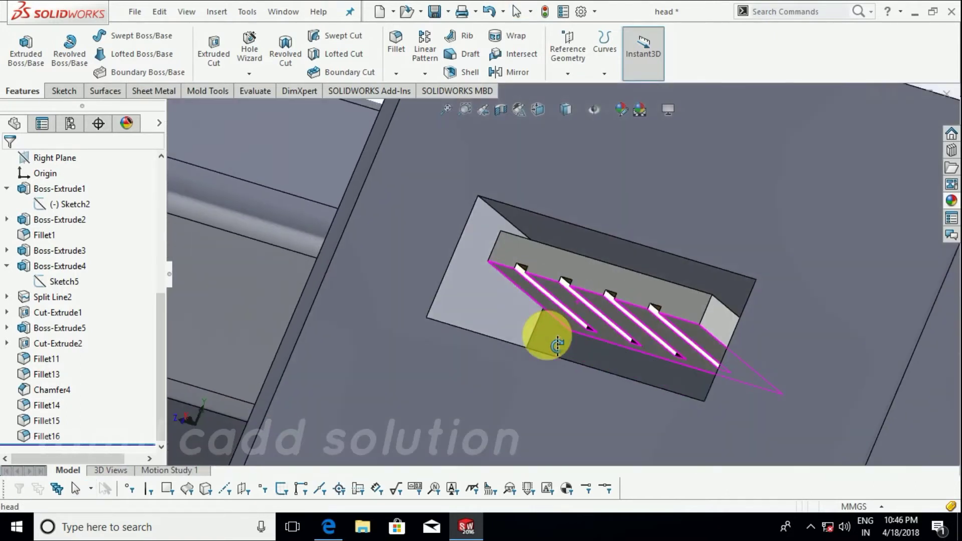
scroll(572, 321, "down", 2)
scroll(584, 330, "down", 2)
mouse_move(597, 328)
middle_mouse_down()
mouse_move(658, 372)
mouse_move(682, 351)
middle_mouse_up()
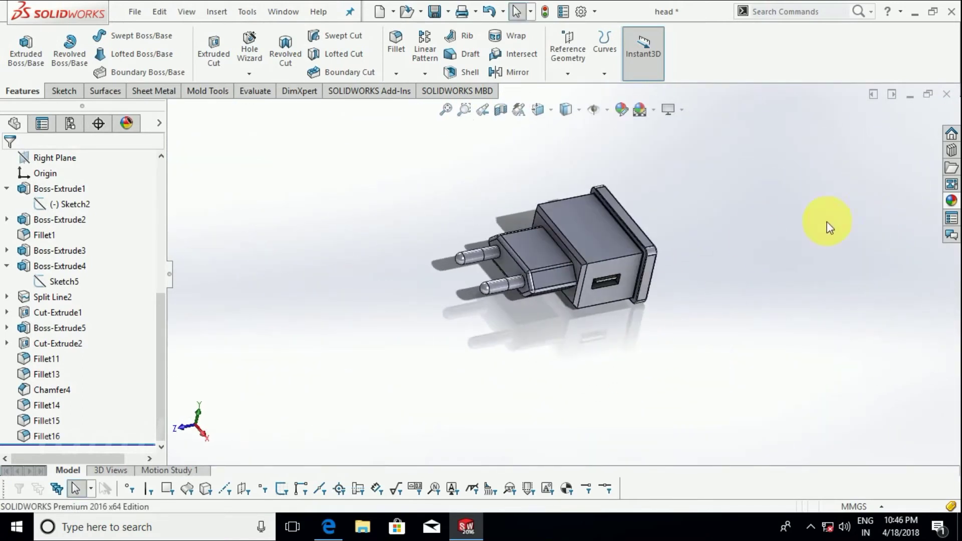
Step: Apply chromium plate to the upper pin's face and its rounded tip
left_click(952, 201)
scroll(774, 138, "up", 4)
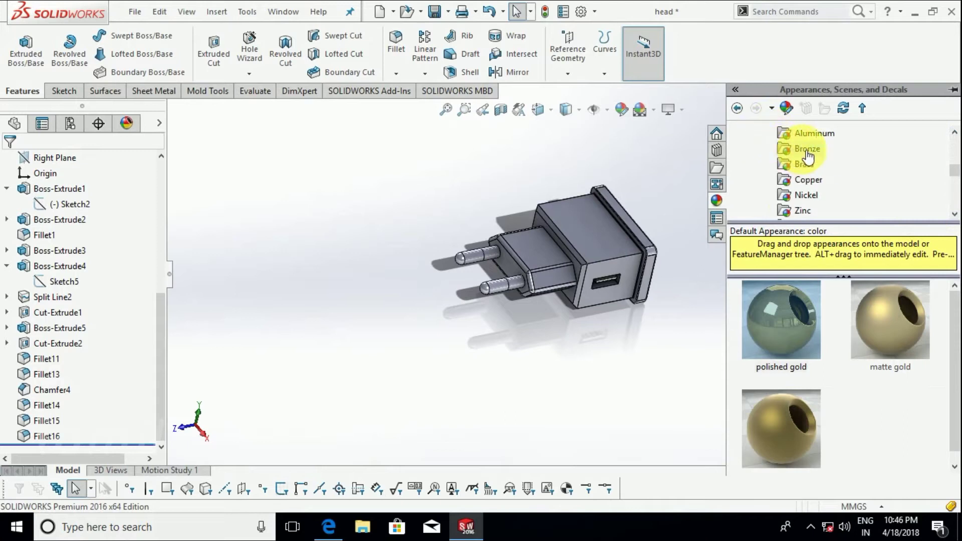
left_click(811, 166)
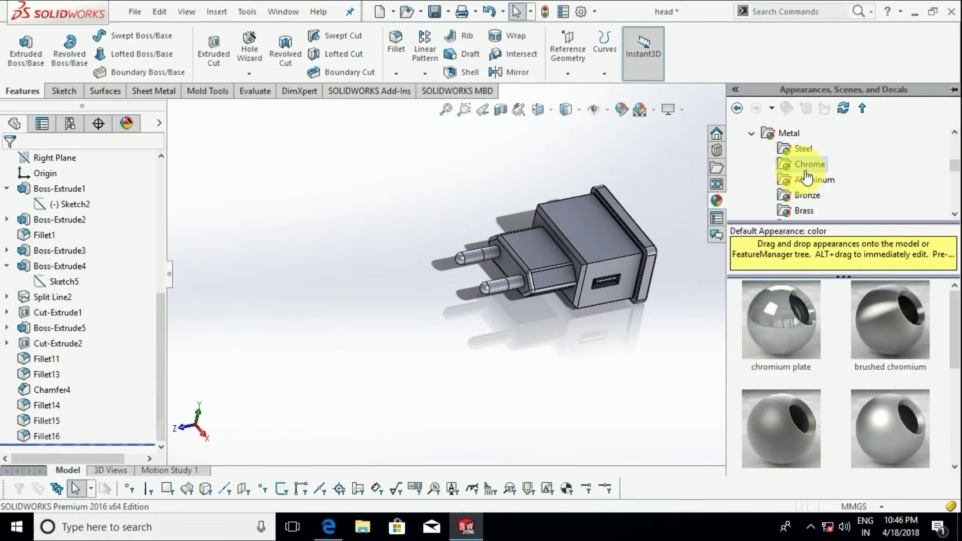
scroll(450, 273, "down", 5)
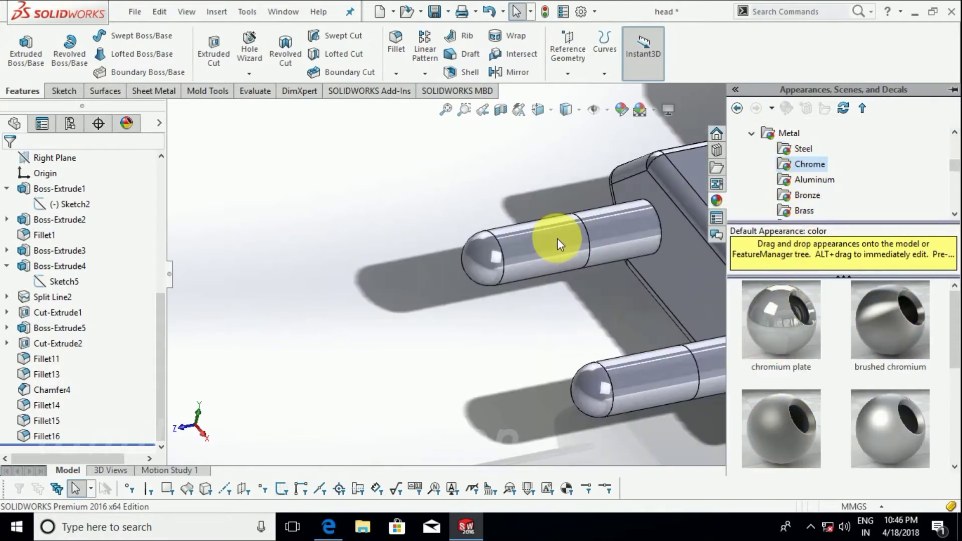
mouse_move(817, 341)
left_mouse_down()
mouse_move(594, 294)
mouse_move(553, 254)
left_mouse_up()
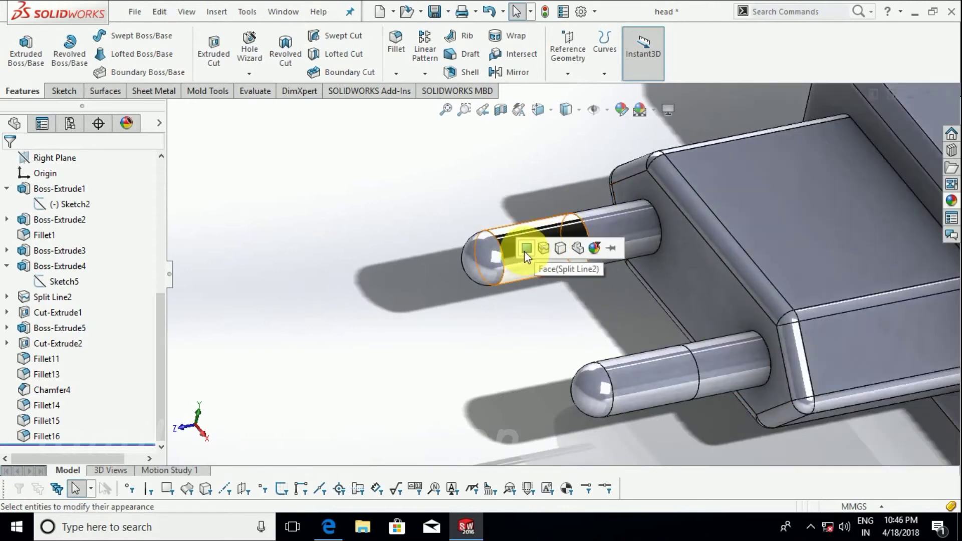
left_click(524, 252)
left_click(951, 200)
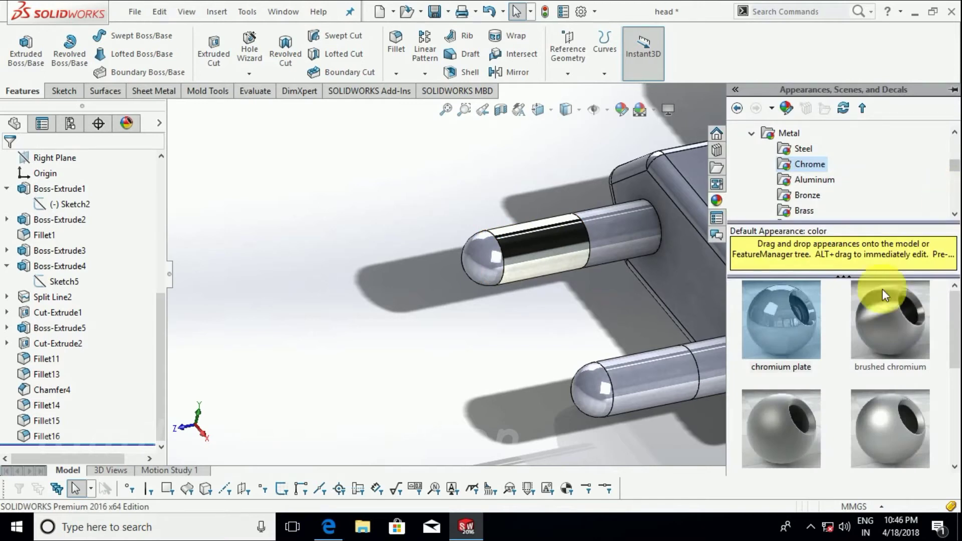
left_click_drag(792, 341, 487, 255)
left_click(487, 257)
key("f")
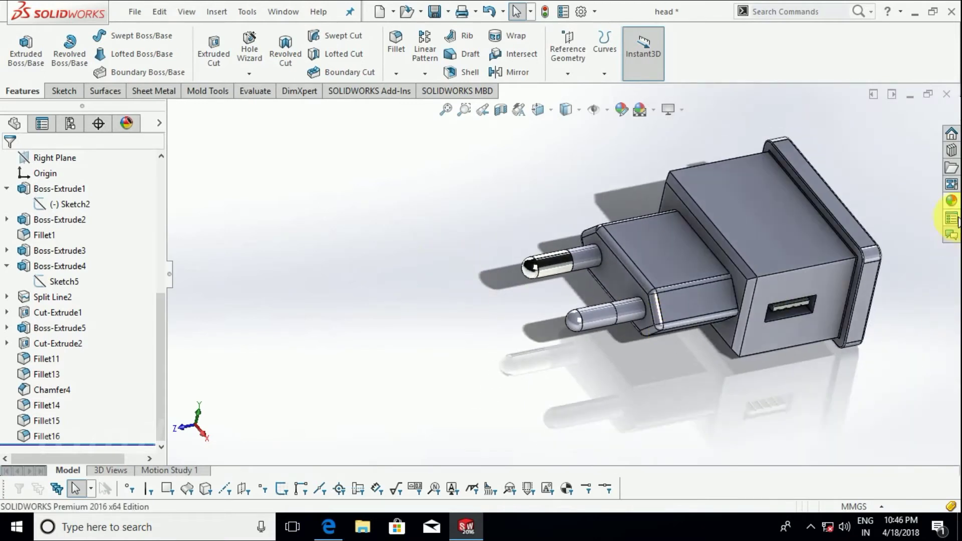
Step: Apply chromium plate to the lower pin's face and its rounded tip
left_click(951, 201)
left_click_drag(803, 352, 595, 312)
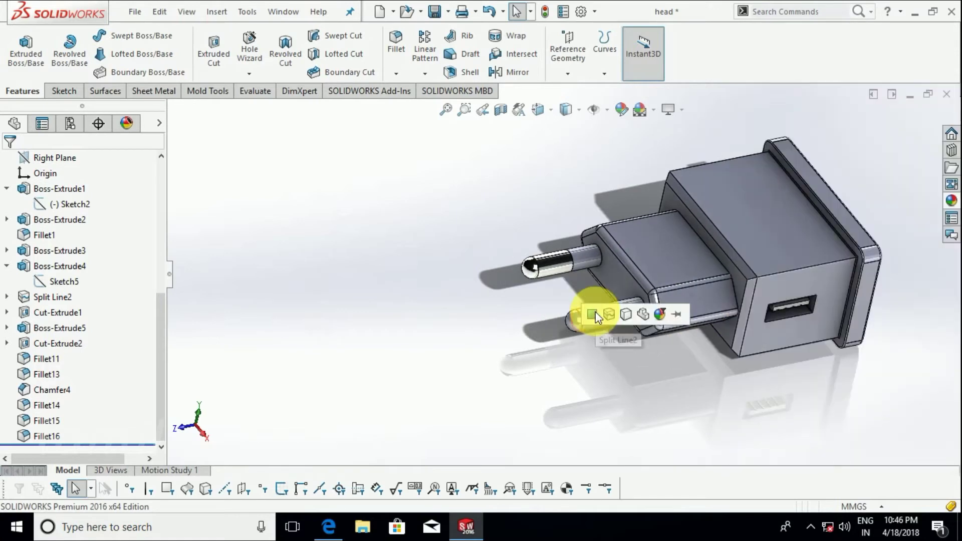
left_click(592, 314)
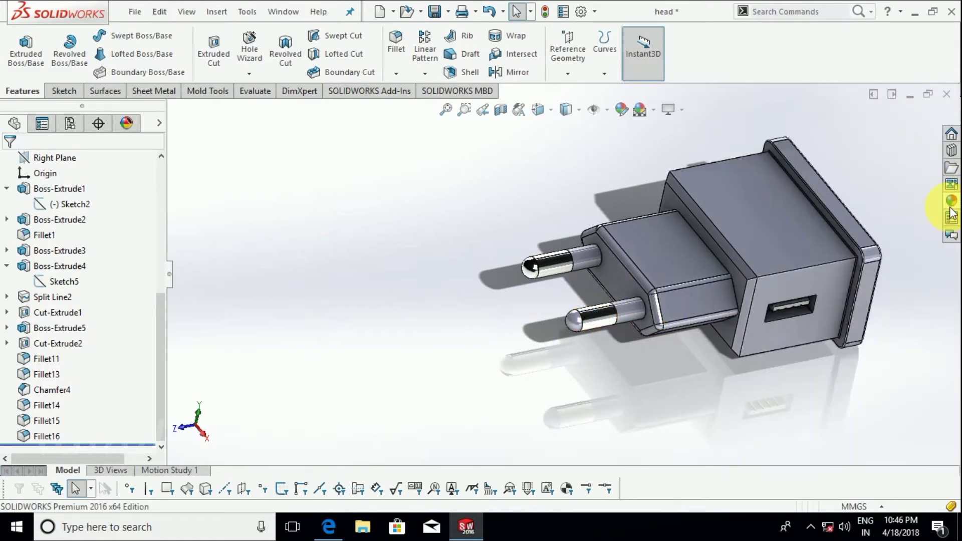
left_click(950, 206)
left_click_drag(819, 301, 575, 321)
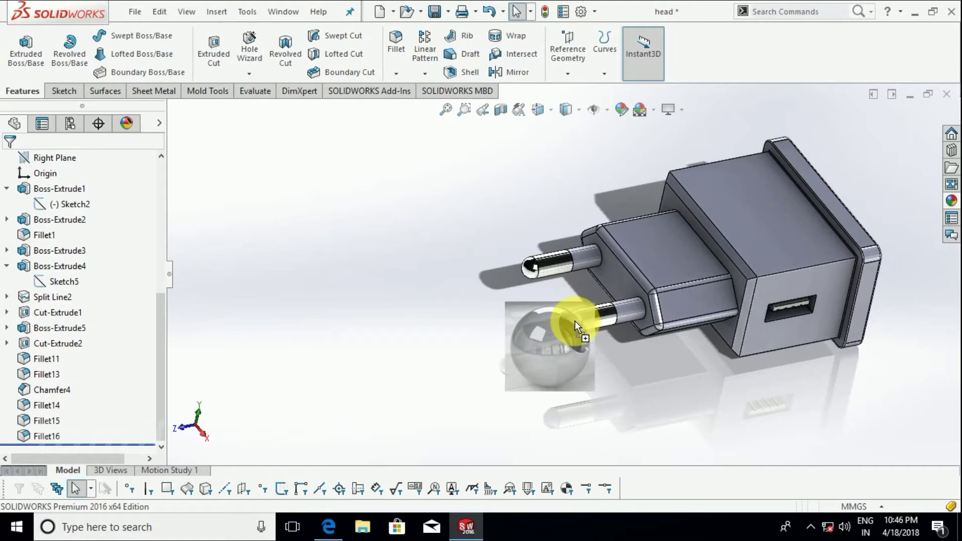
left_click(575, 320)
scroll(559, 311, "up", 2)
scroll(622, 275, "down", 5)
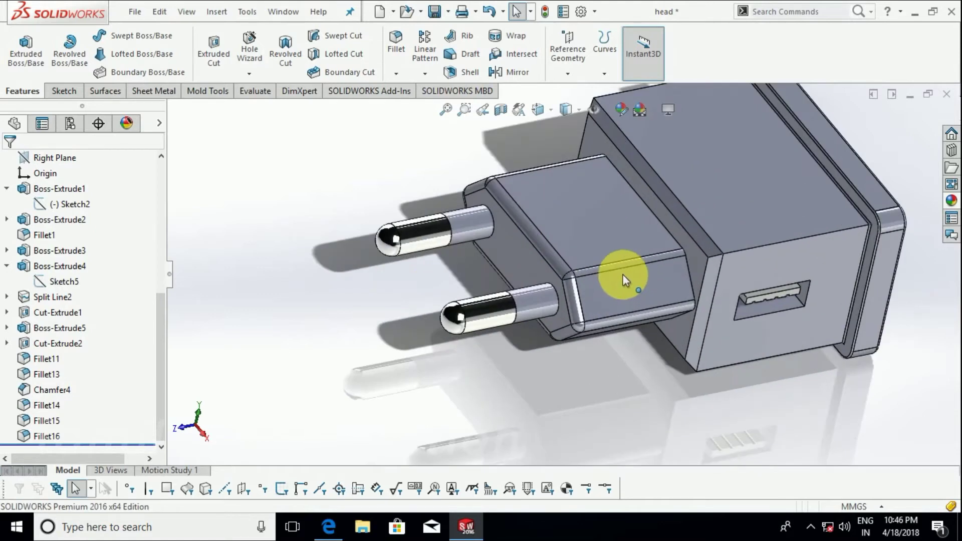
scroll(616, 272, "up", 3)
scroll(613, 269, "down", 3)
scroll(612, 269, "up", 3)
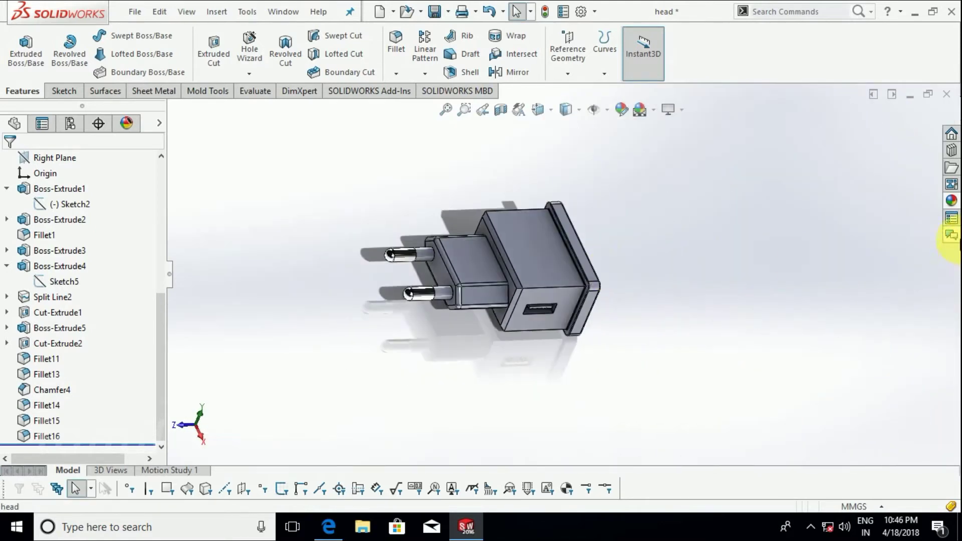
Step: Apply black high-gloss plastic to the Boss-Extrude3 feature
left_click(951, 200)
scroll(775, 134, "up", 1)
scroll(767, 141, "up", 1)
scroll(792, 160, "up", 2)
left_click(788, 164)
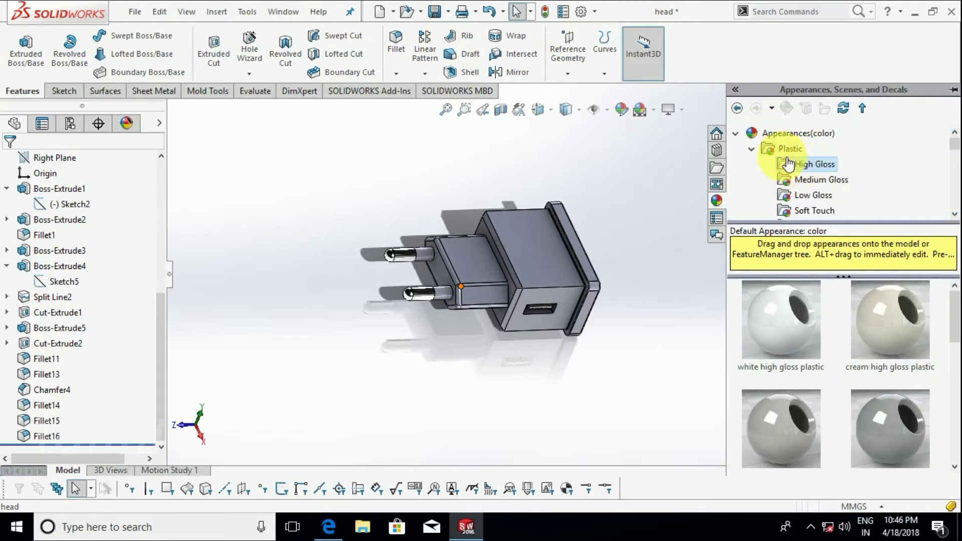
scroll(799, 400, "down", 3)
left_click_drag(910, 333, 554, 273)
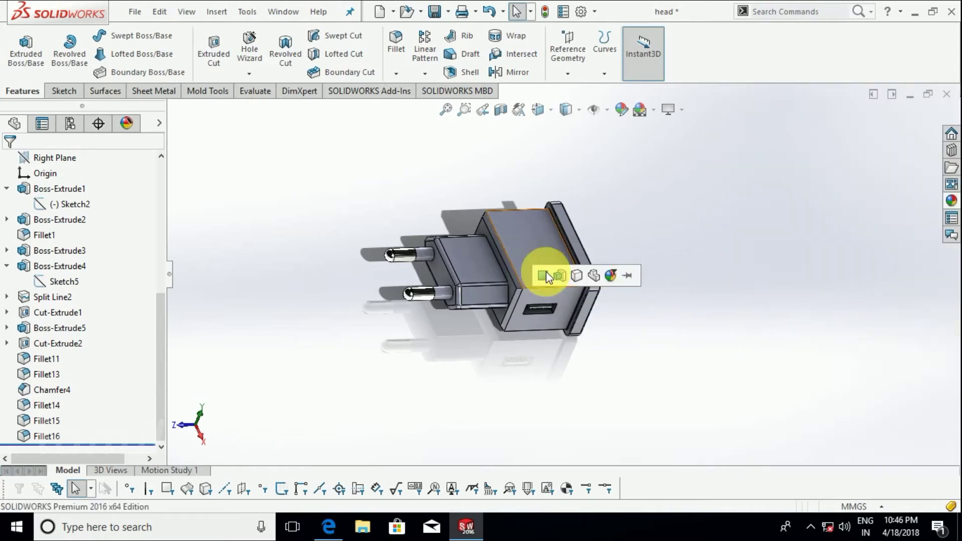
left_click(560, 276)
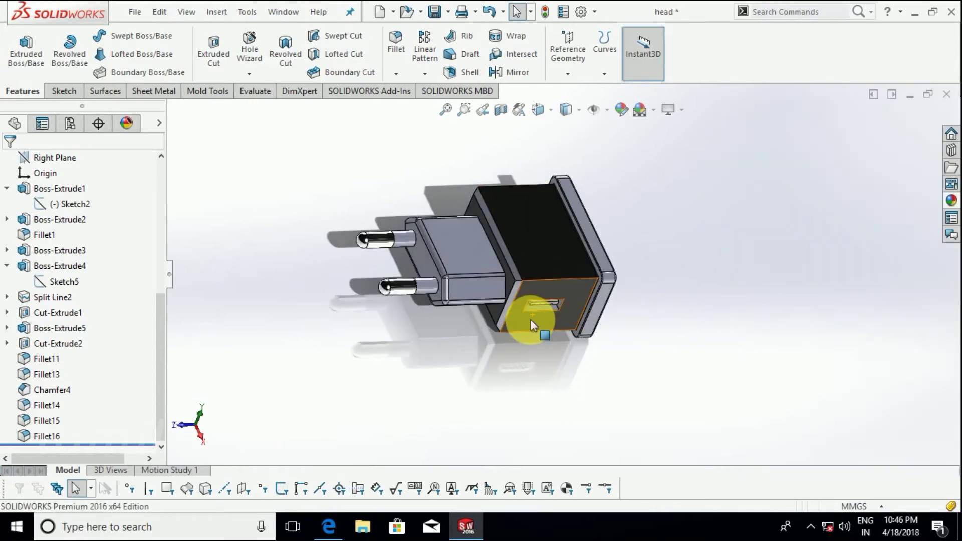
Step: Apply black high-gloss plastic to the whole charger body
scroll(569, 254, "down", 3)
scroll(563, 262, "down", 3)
left_click(953, 205)
left_click_drag(822, 358, 454, 206)
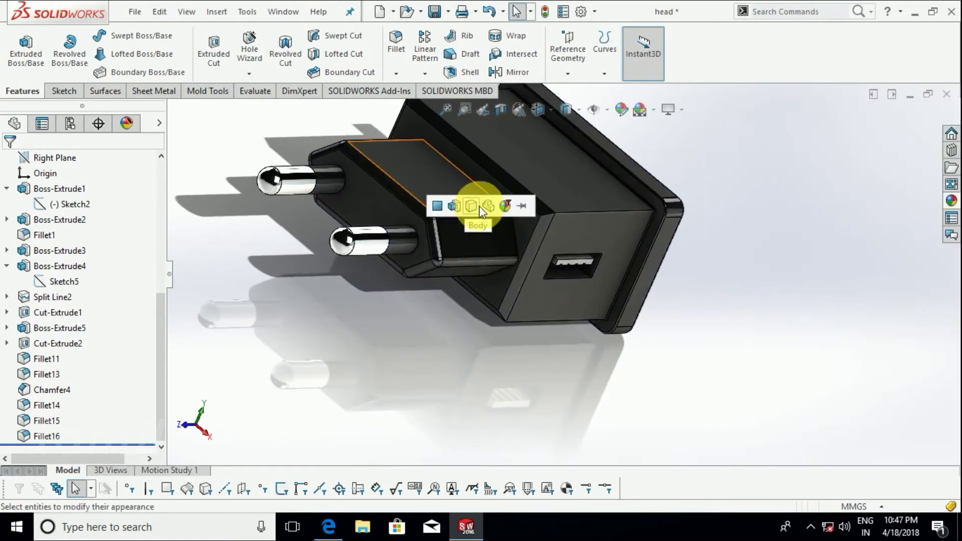
left_click(479, 206)
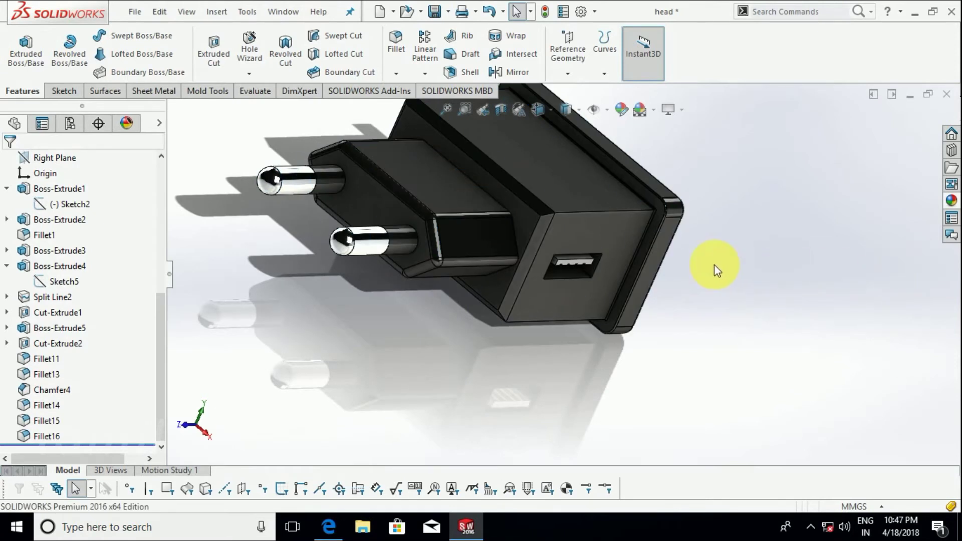
Step: Orbit and zoom around the glossy black plug to inspect the pins and USB port
middle_click_drag(715, 270, 612, 264)
scroll(586, 279, "down", 3)
scroll(548, 340, "down", 3)
scroll(548, 339, "up", 5)
mouse_move(537, 286)
middle_mouse_down()
mouse_move(512, 71)
mouse_move(533, 75)
mouse_move(610, 249)
mouse_move(582, 227)
mouse_move(723, 382)
mouse_move(728, 362)
middle_mouse_up()
mouse_move(622, 332)
middle_mouse_down()
mouse_move(555, 294)
mouse_move(550, 308)
mouse_move(559, 154)
mouse_move(604, 263)
mouse_move(623, 161)
mouse_move(625, 172)
mouse_move(542, 374)
middle_mouse_up()
scroll(585, 355, "down", 3)
scroll(505, 275, "down", 2)
scroll(627, 283, "up", 4)
scroll(525, 267, "down", 4)
left_click(525, 266)
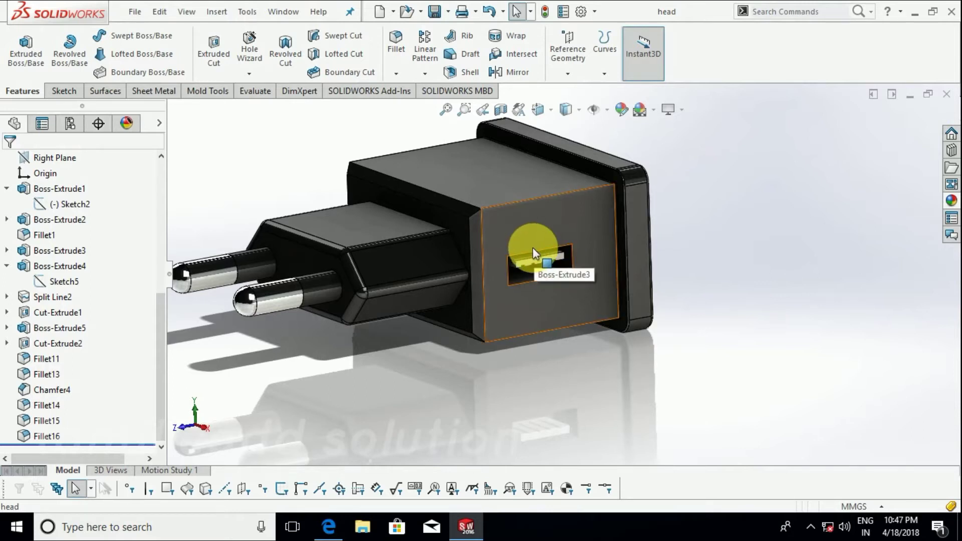
scroll(534, 248, "up", 3)
scroll(561, 261, "up", 2)
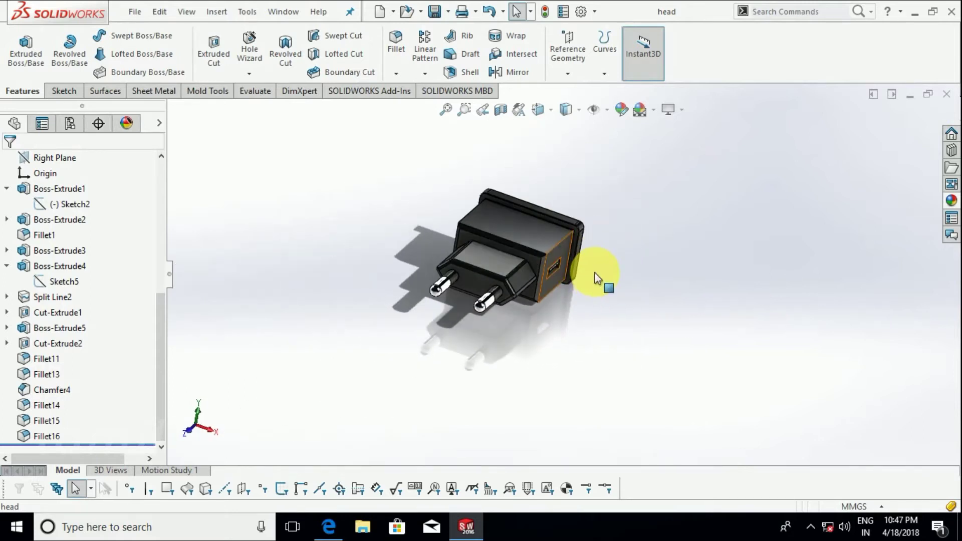
Step: Create a new assembly and place the head part at its origin as head<1>
left_click(128, 8)
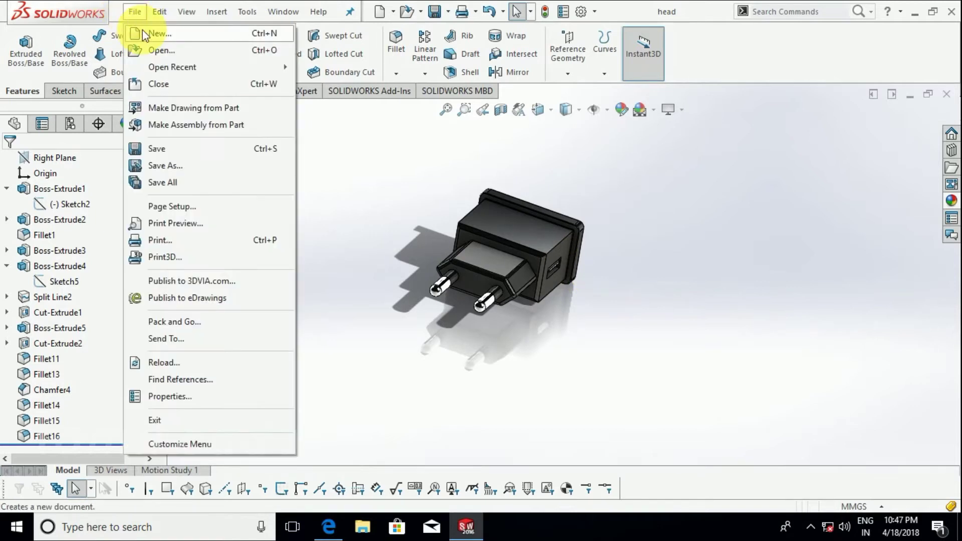
left_click(142, 29)
double_click(484, 204)
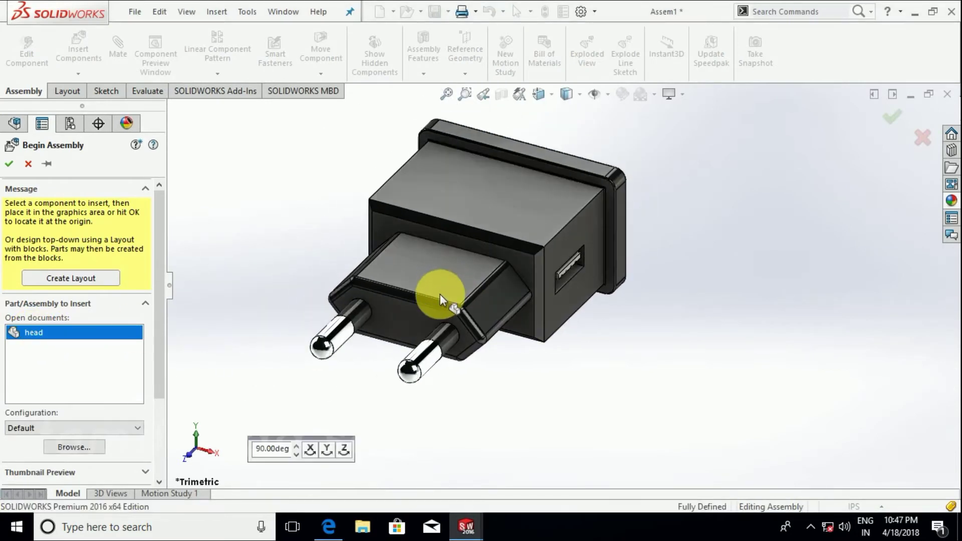
left_click(501, 280)
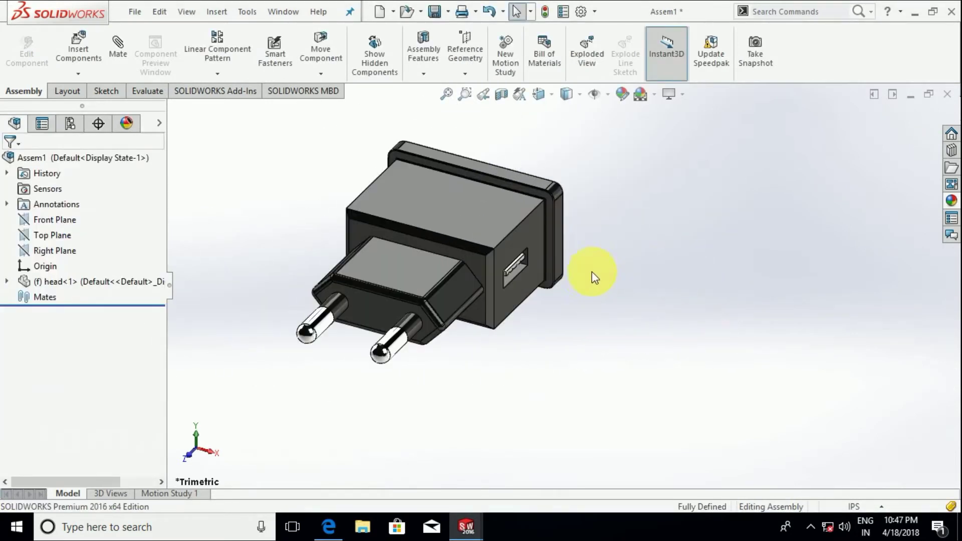
middle_click_drag(592, 271, 537, 258)
scroll(509, 272, "down", 5)
scroll(500, 204, "down", 3)
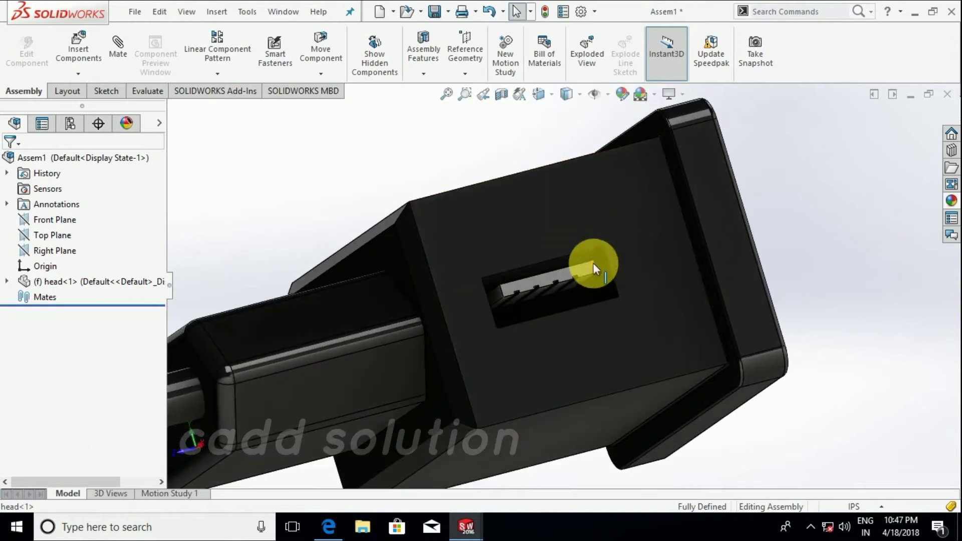
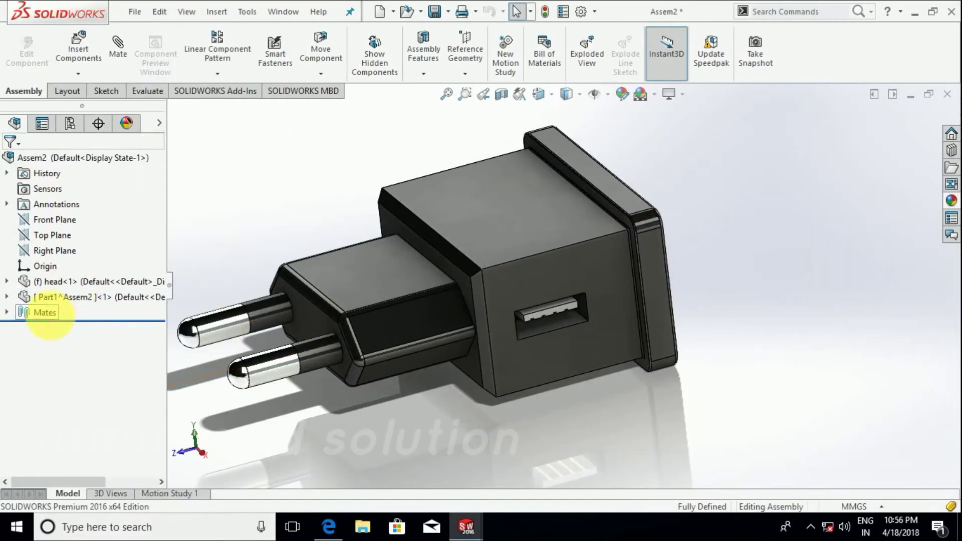
Step: Edit Part1, sketch on the USB slot face and convert its outline, then undo the conversion
right_click(63, 298)
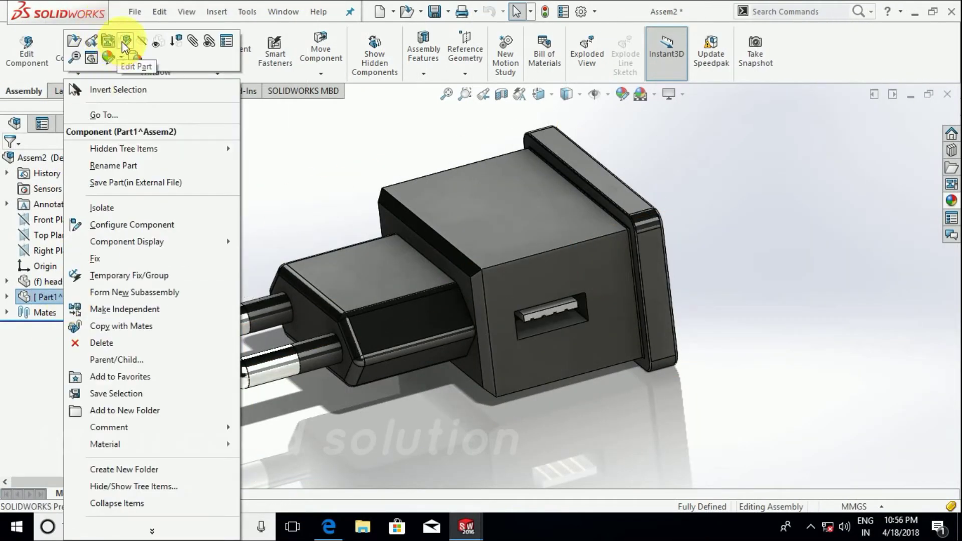
left_click(126, 48)
middle_click_drag(563, 285, 554, 253)
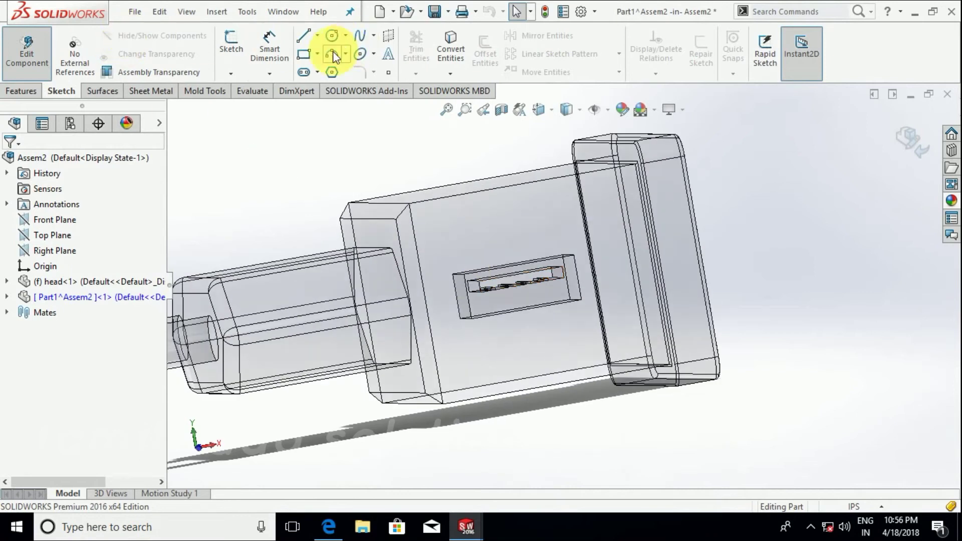
left_click(230, 45)
left_click(509, 269)
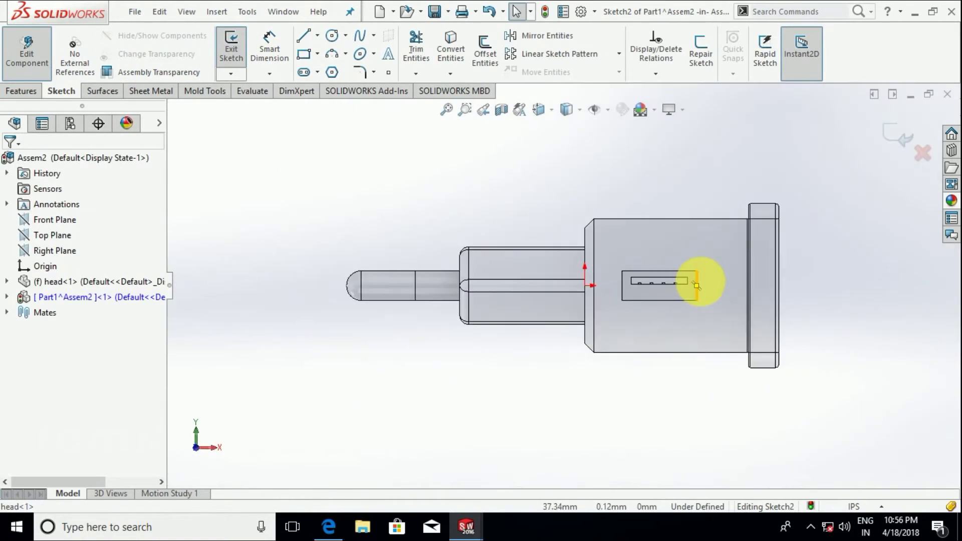
left_click(450, 43)
left_click(613, 324)
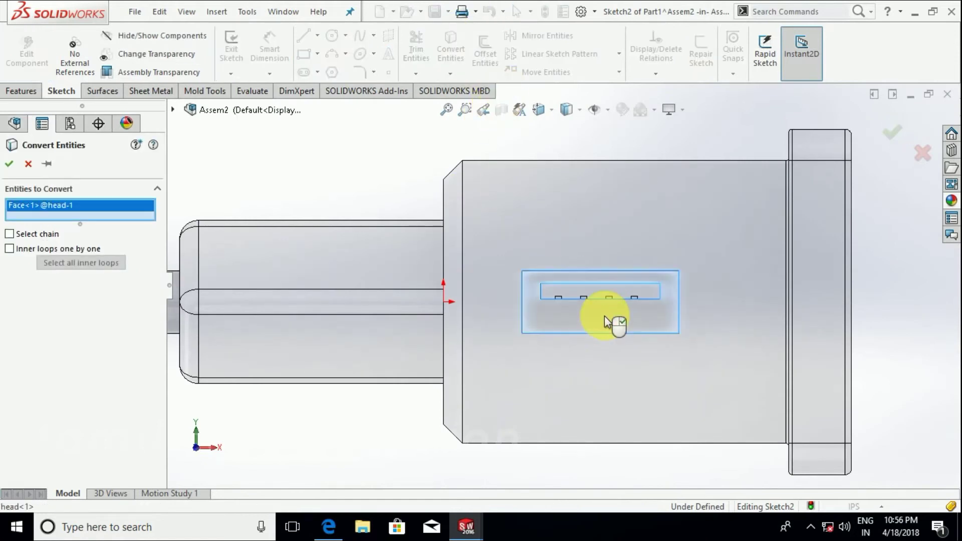
left_click(9, 164)
middle_click_drag(286, 178, 576, 273)
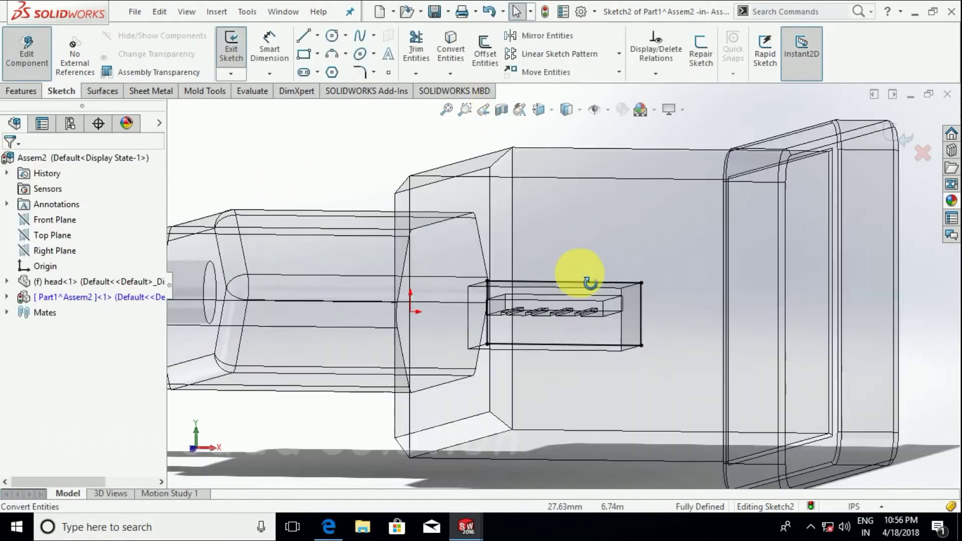
scroll(548, 298, "down", 3)
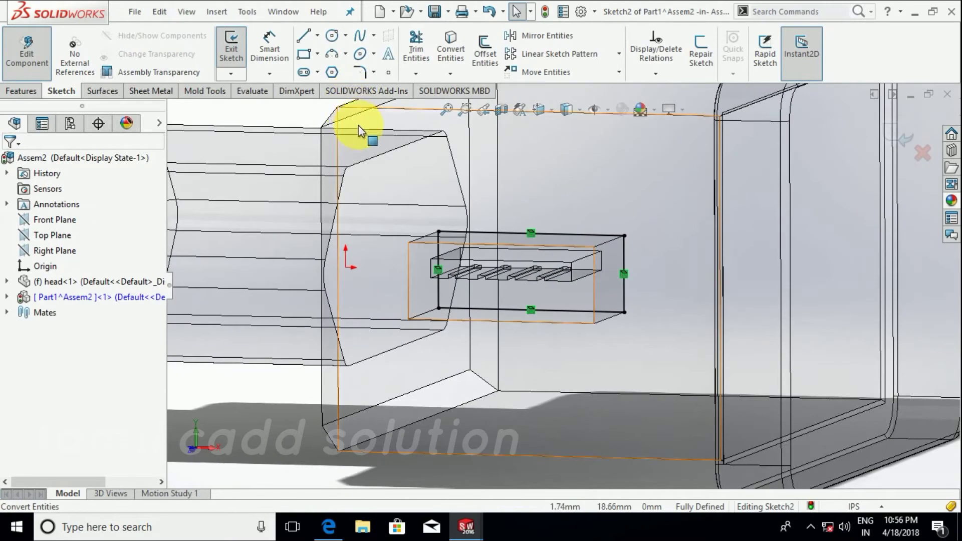
key("ctrl+z")
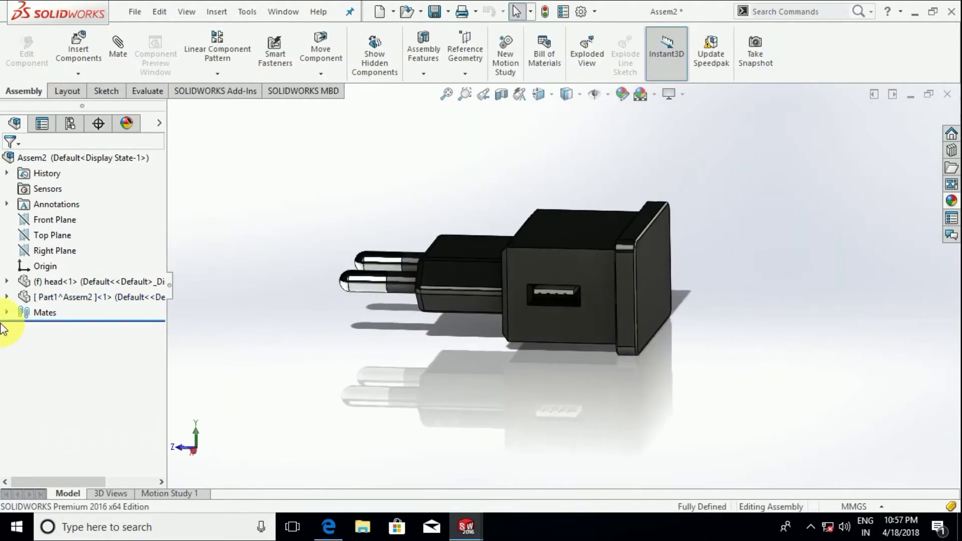
Step: Re-enter editing of Part1 and set the status-bar unit system to MMGS
left_click(76, 297)
right_click(77, 297)
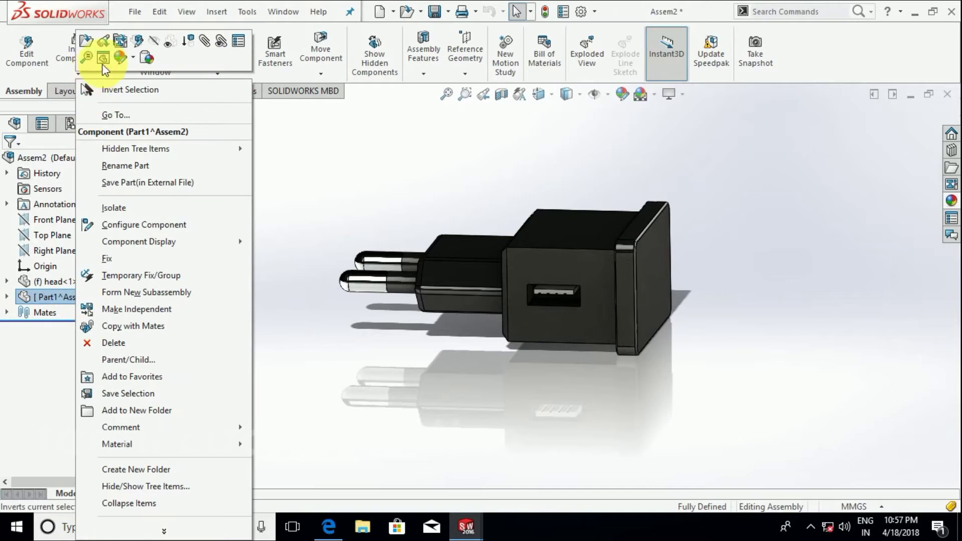
left_click(140, 44)
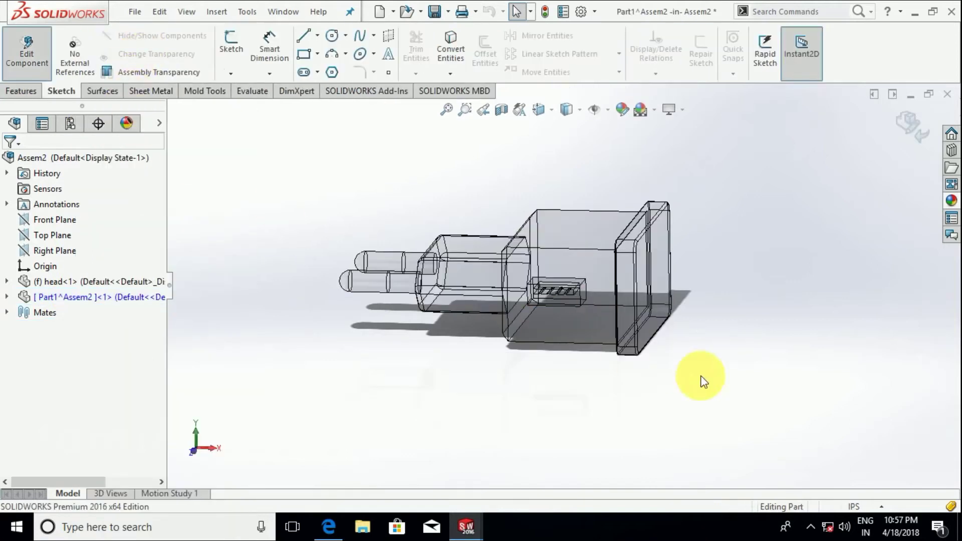
left_click(856, 508)
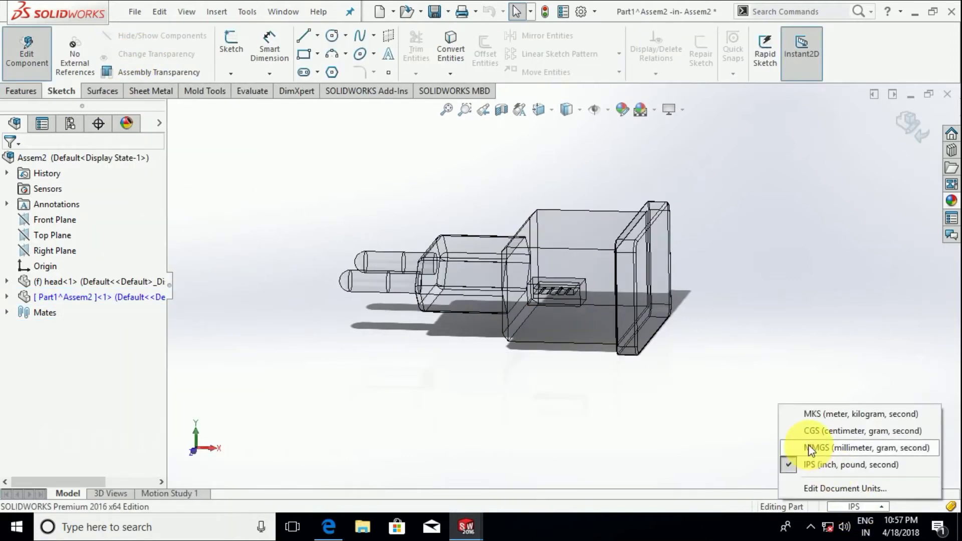
left_click(807, 431)
left_click(859, 507)
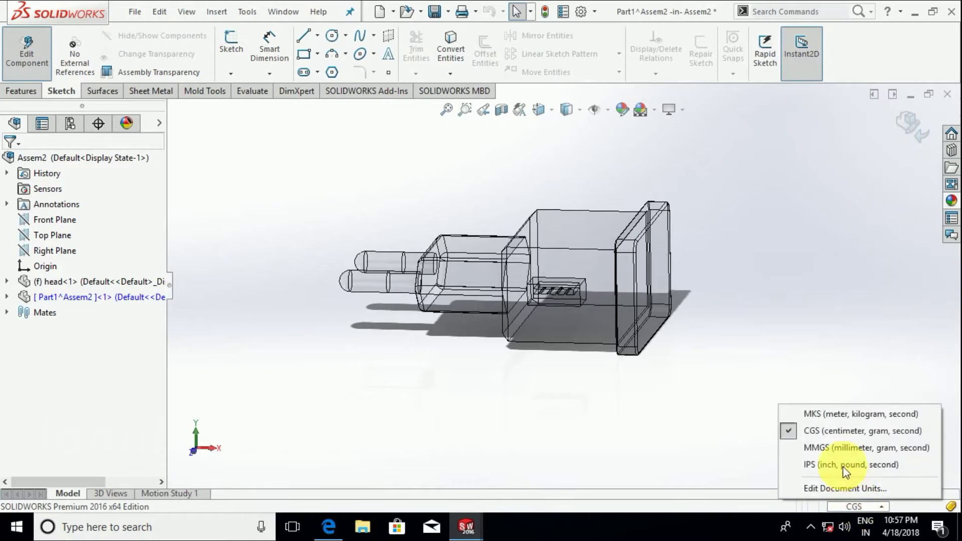
left_click(822, 444)
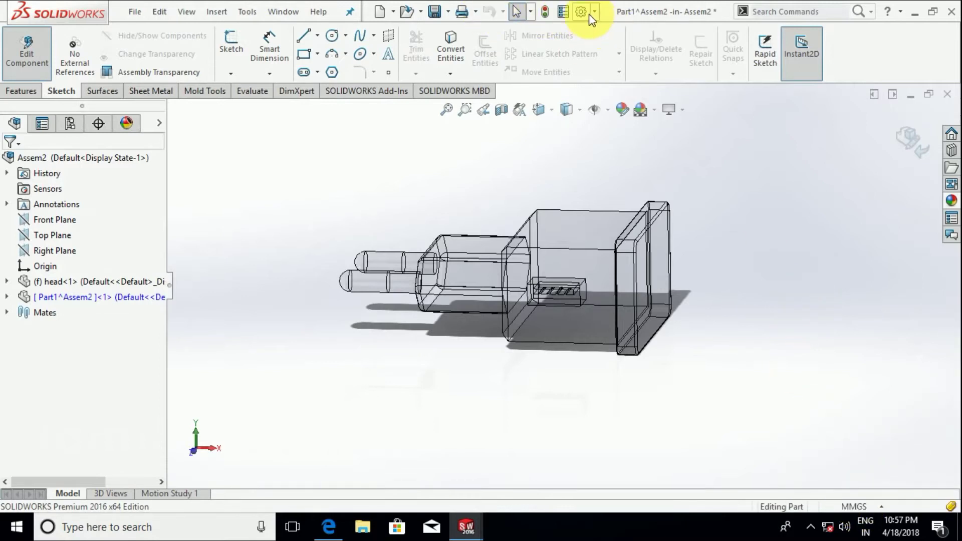
Step: Check the millimetre units under Document Properties > Units and close with OK
left_click(590, 16)
left_click(201, 43)
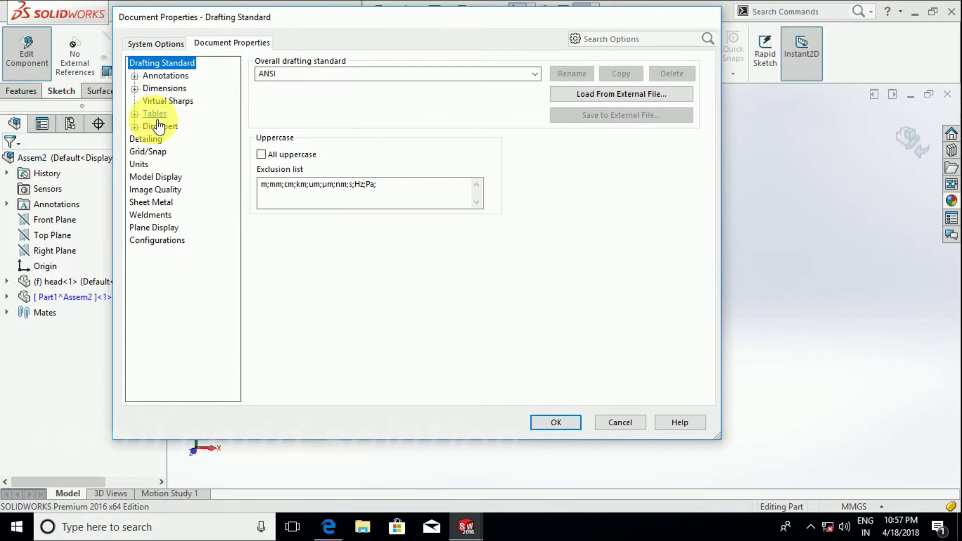
left_click(142, 165)
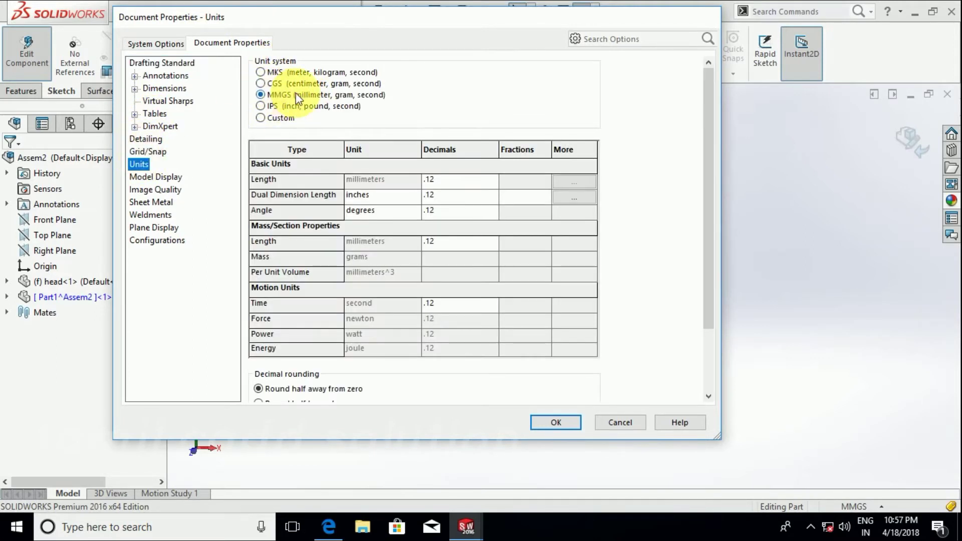
left_click(567, 425)
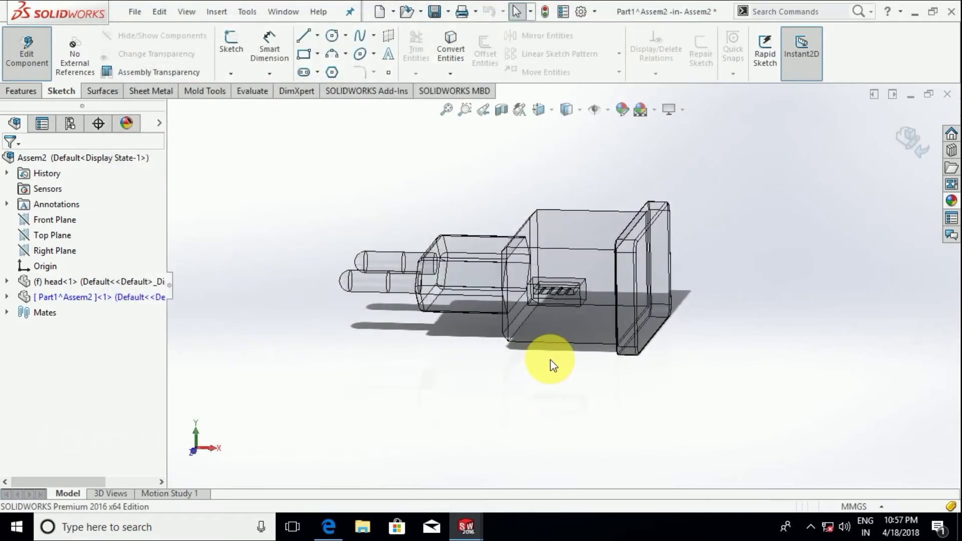
Step: Sketch on the USB slot's front face and convert the slot outline into the sketch
left_click(243, 40)
scroll(608, 257, "down", 5)
scroll(623, 247, "down", 2)
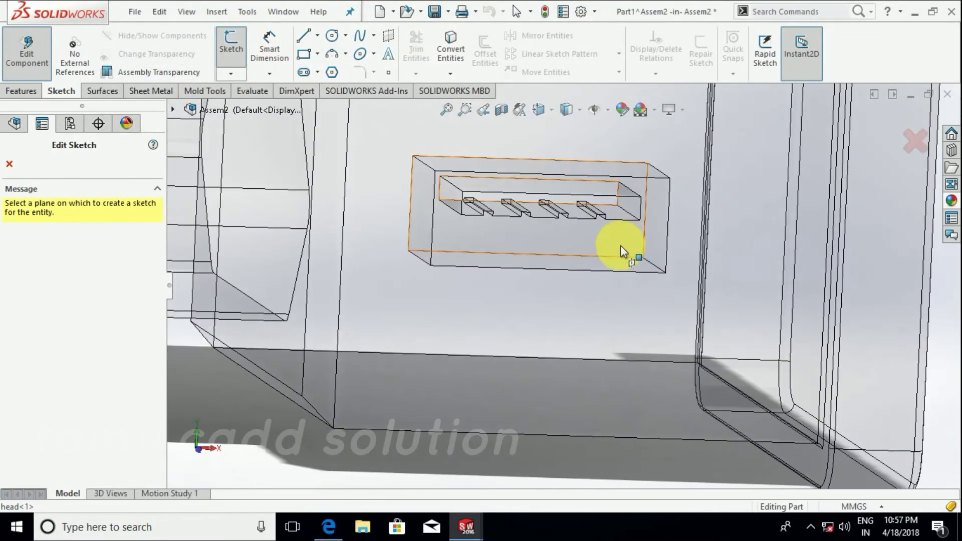
left_click(622, 251)
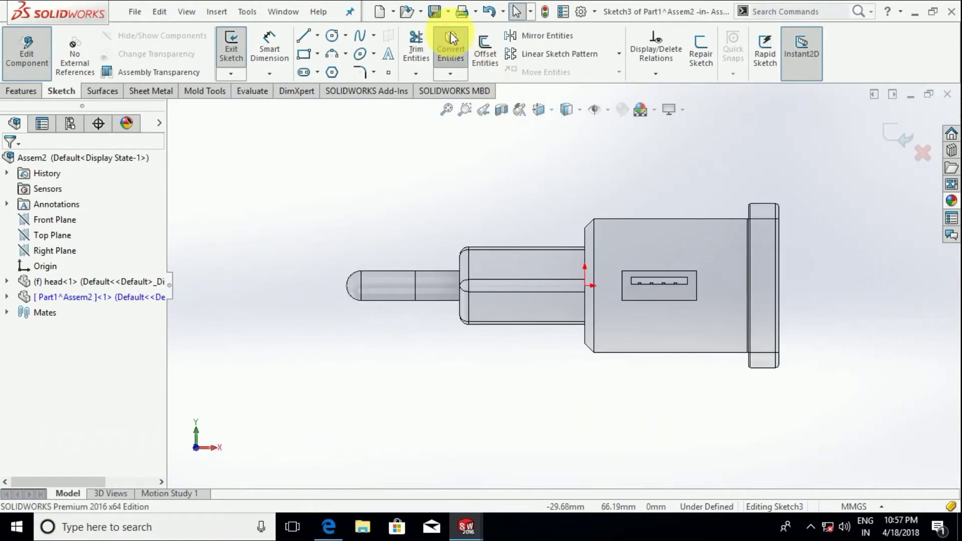
left_click(452, 39)
scroll(651, 298, "down", 3)
scroll(654, 306, "down", 2)
left_click(655, 316)
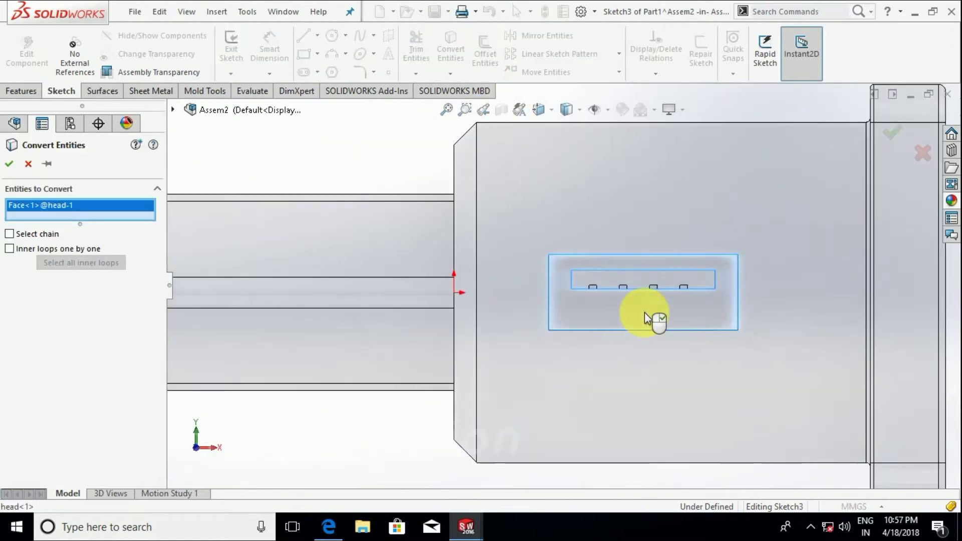
left_click(9, 164)
Step: Offset the converted rectangle 1 mm inward, using Reverse
left_click(485, 51)
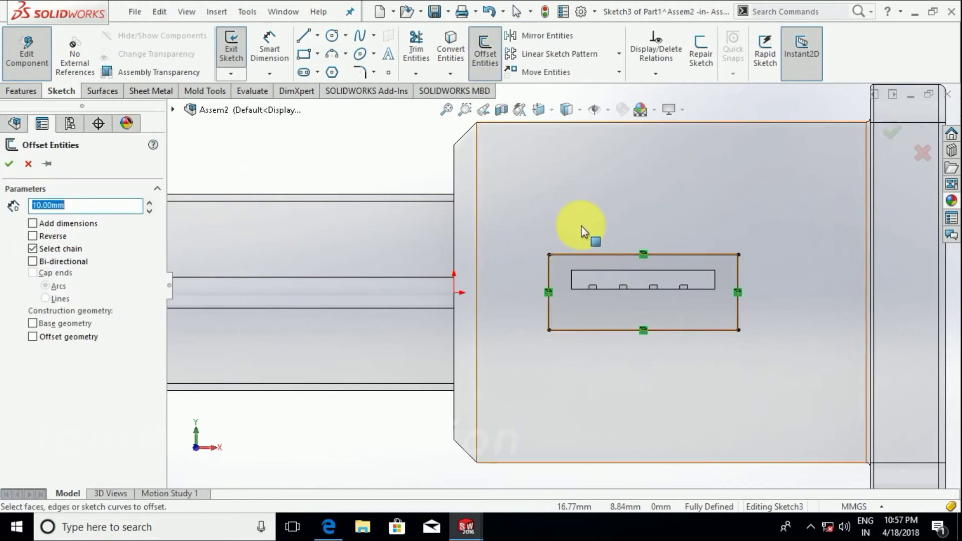
left_click(579, 255)
type("1")
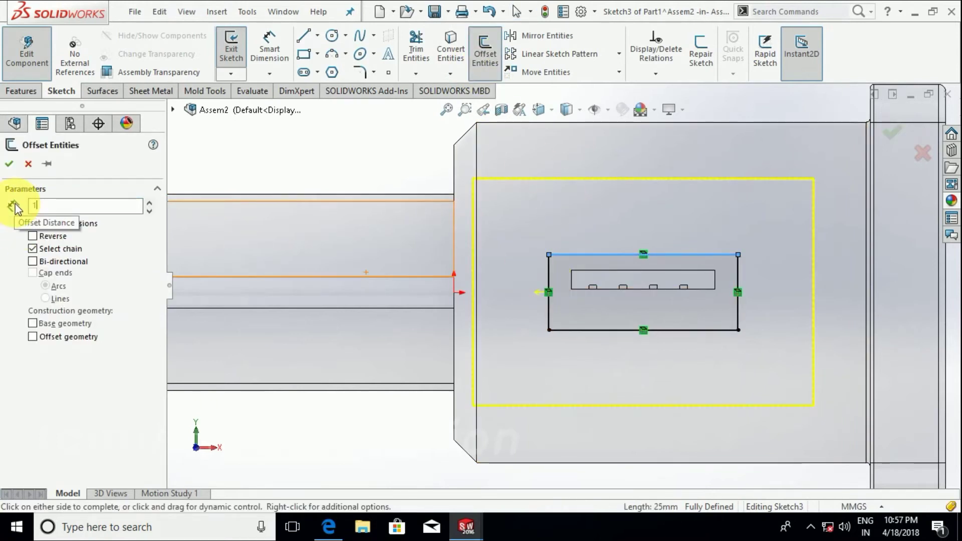
key("Return")
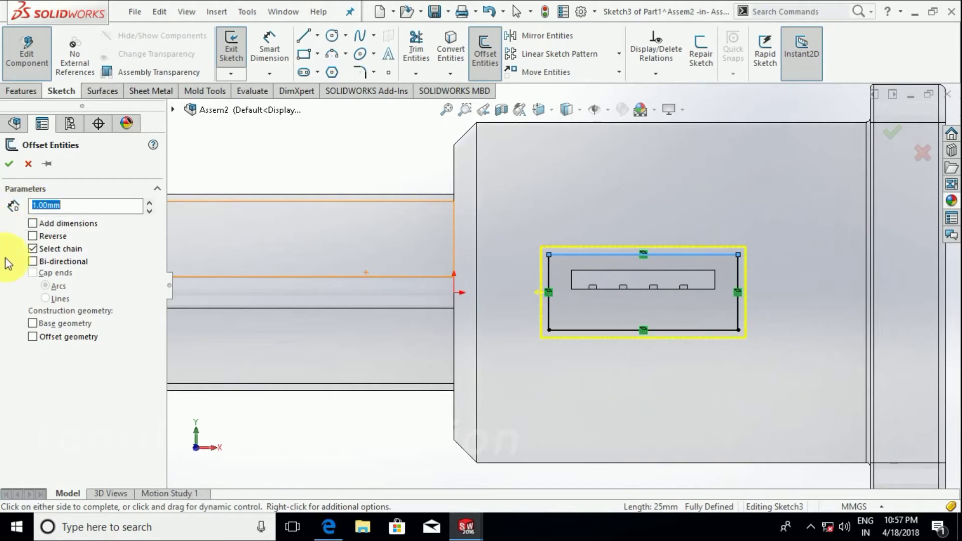
left_click(47, 237)
scroll(590, 273, "down", 3)
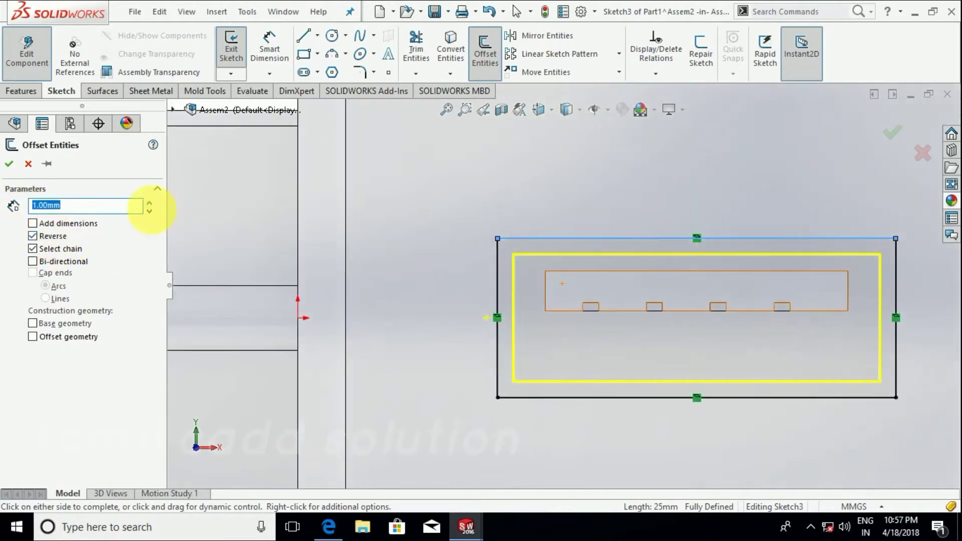
left_click(9, 164)
Step: Extrude the offset sketch as a 15.50 mm blind boss
left_click(22, 91)
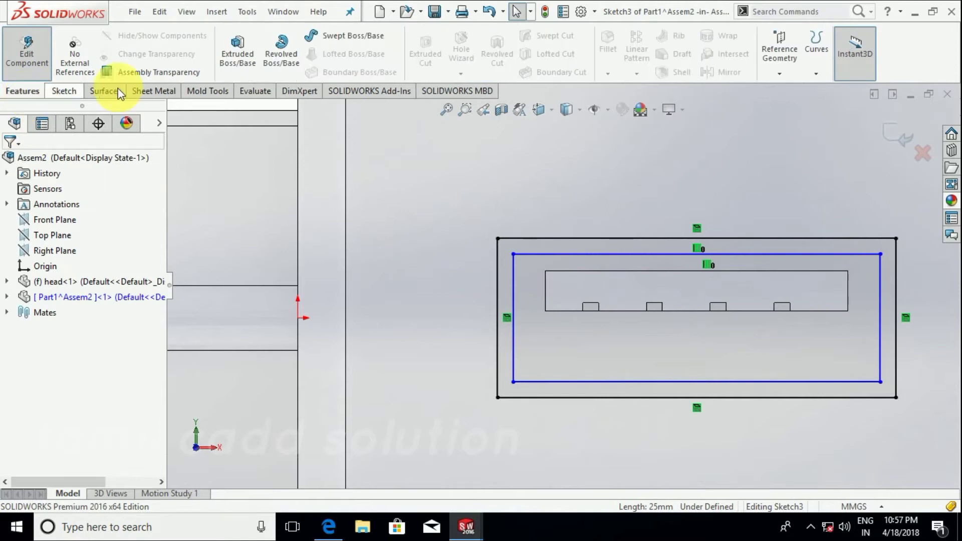
left_click(237, 45)
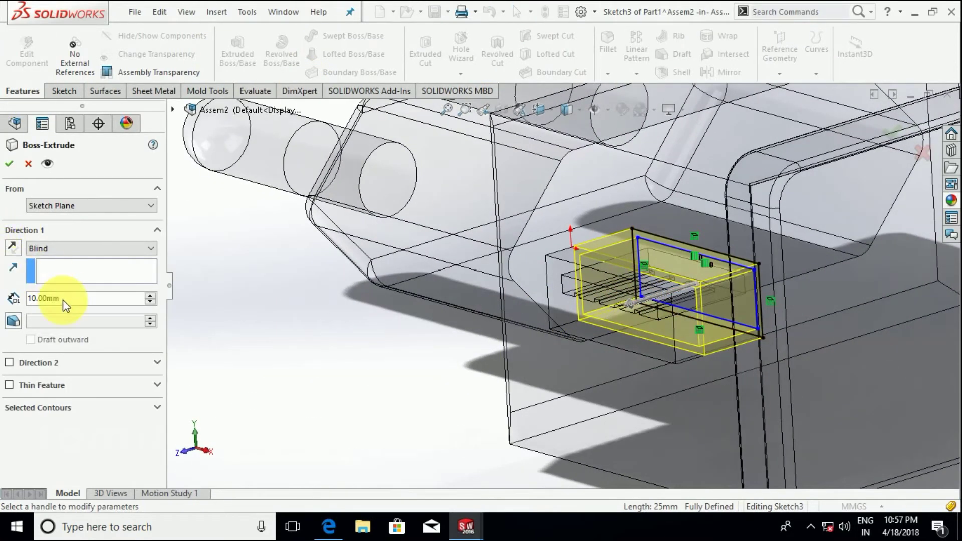
type("15")
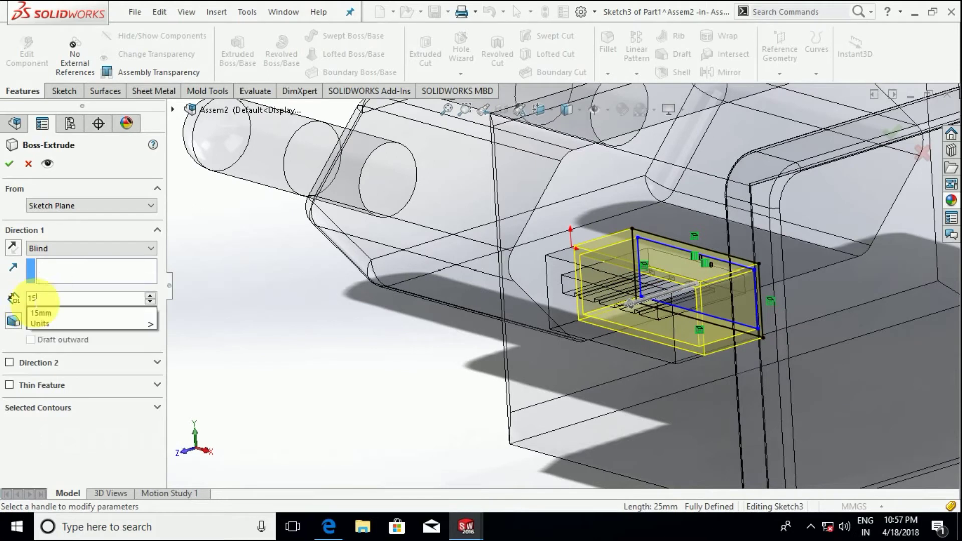
key("Return")
type("1.")
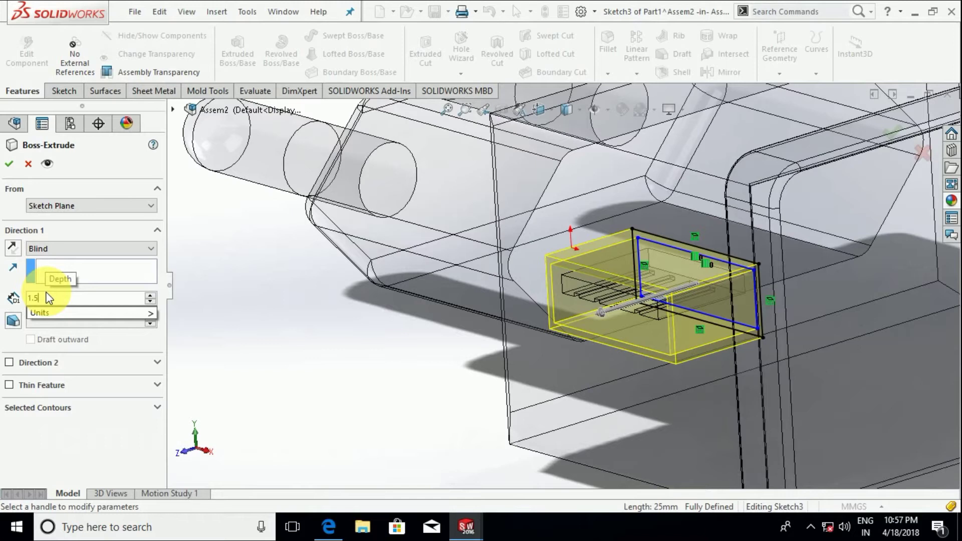
key("BackSpace")
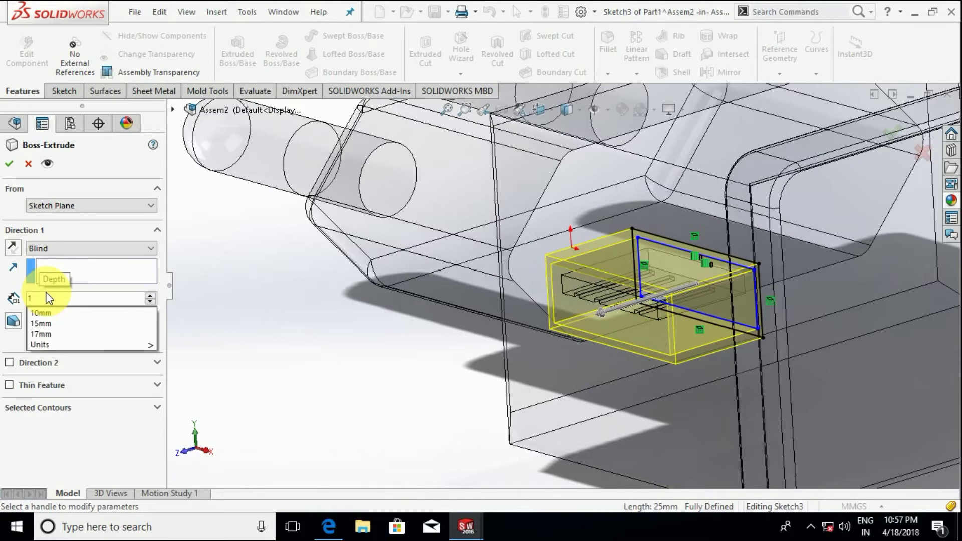
type("5.50mm")
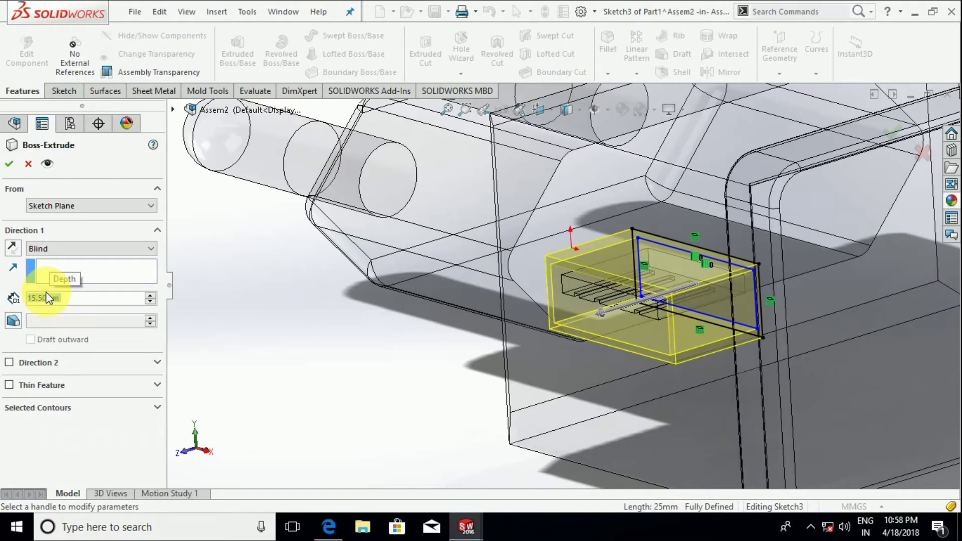
left_click(9, 171)
scroll(361, 286, "up", 3)
middle_click_drag(361, 286, 498, 333)
Step: Edit the USB opening sketch and offset its outline by 1 mm
scroll(513, 317, "up", 2)
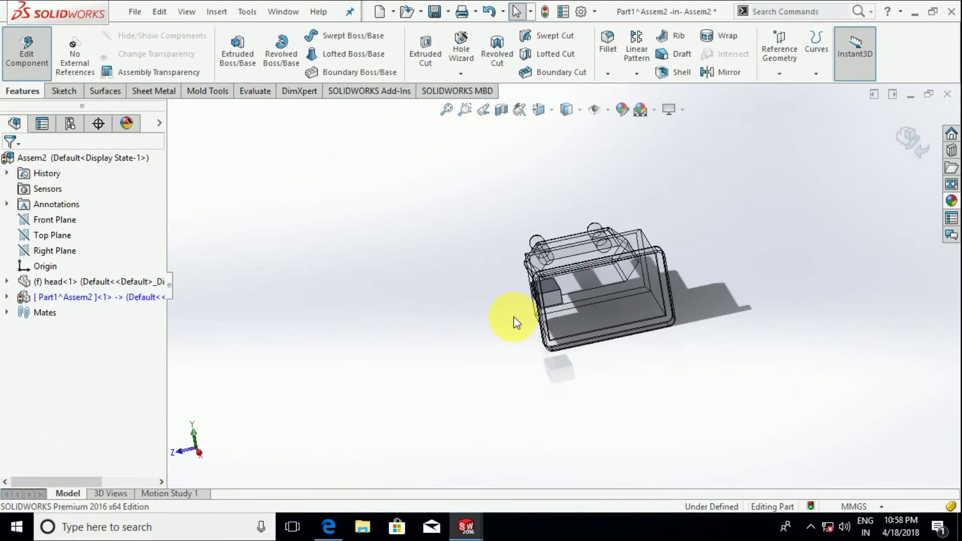
scroll(514, 317, "down", 3)
scroll(608, 351, "down", 2)
mouse_move(608, 351)
middle_mouse_down()
mouse_move(792, 105)
mouse_move(580, 195)
middle_mouse_up()
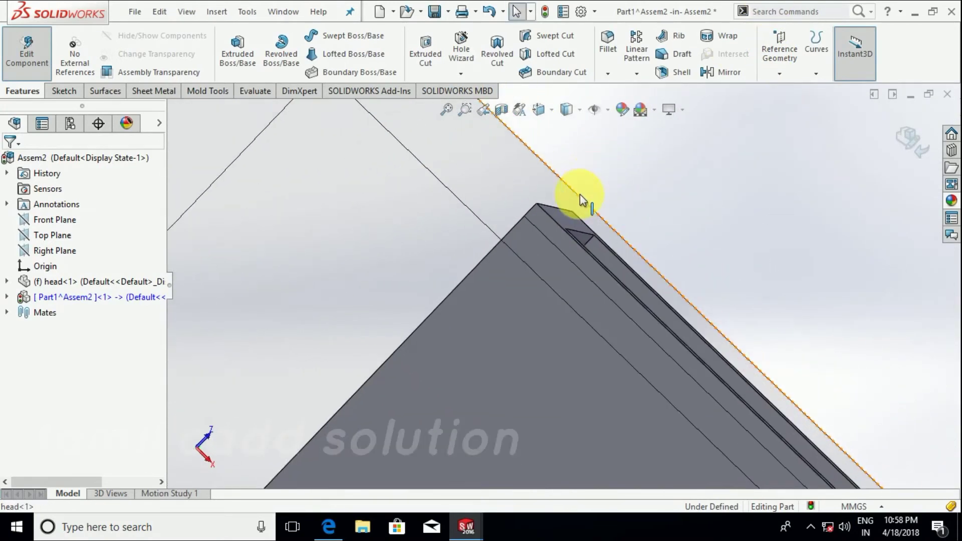
right_click(562, 213)
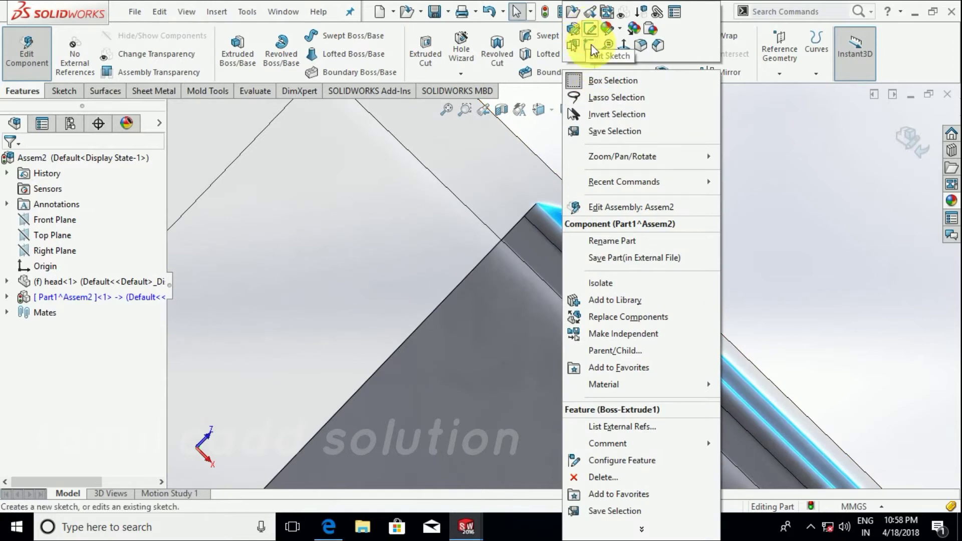
left_click(591, 44)
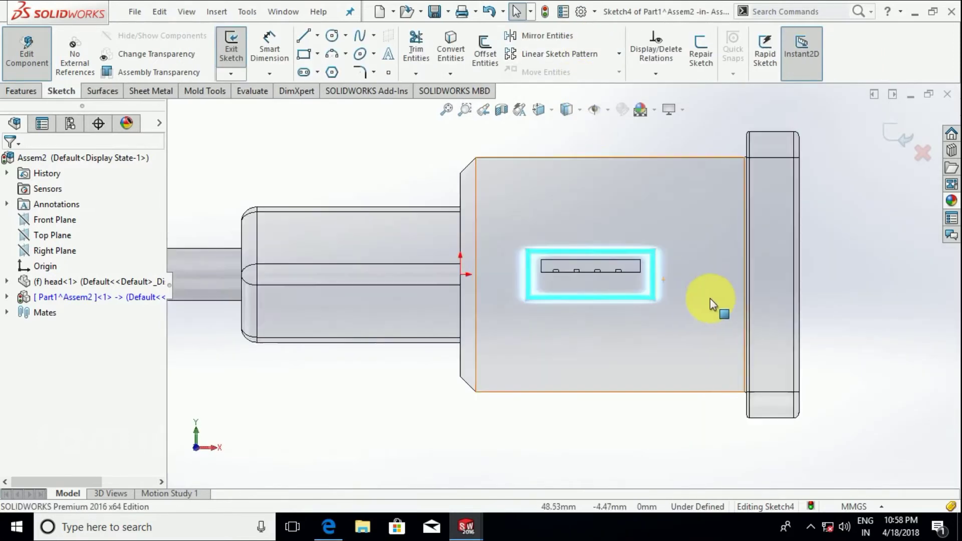
scroll(711, 299, "down", 3)
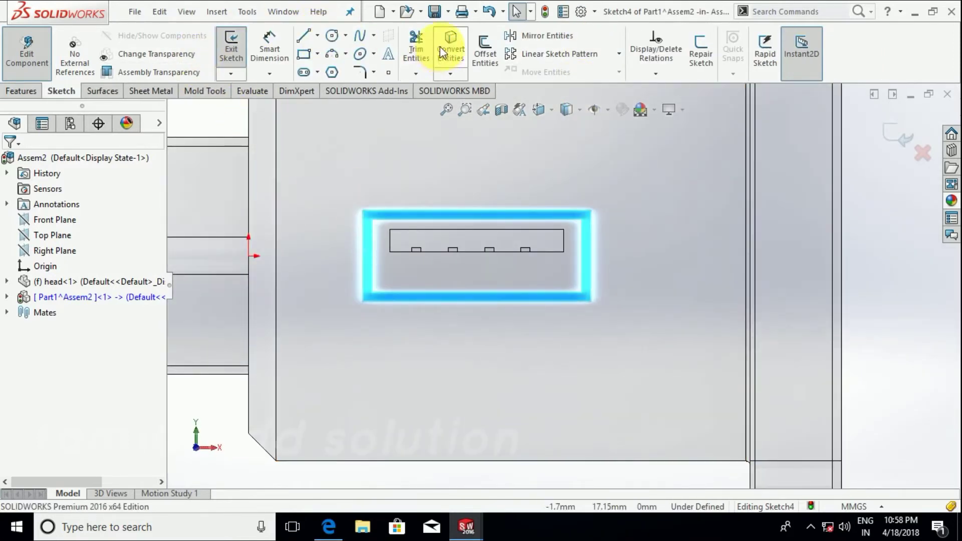
left_click(485, 50)
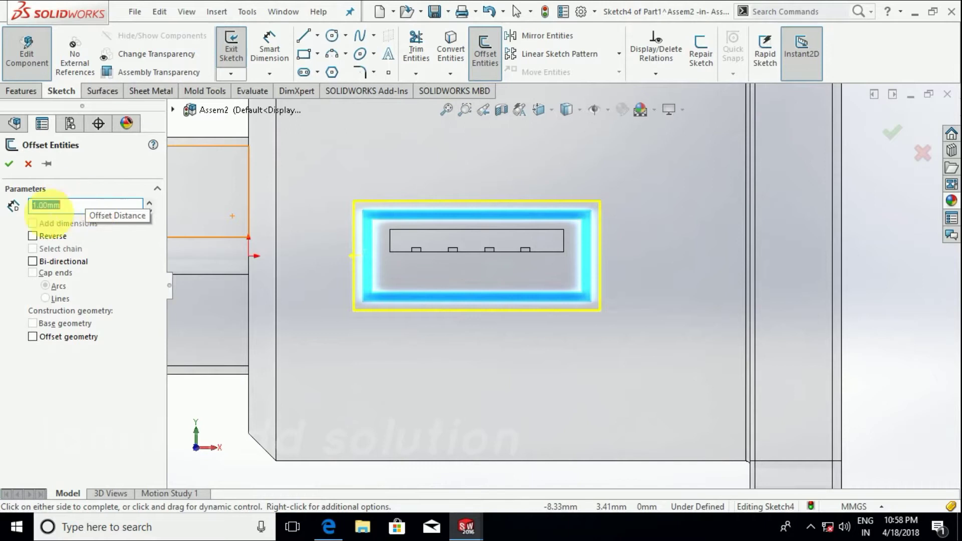
left_click(11, 166)
key("ctrl+7")
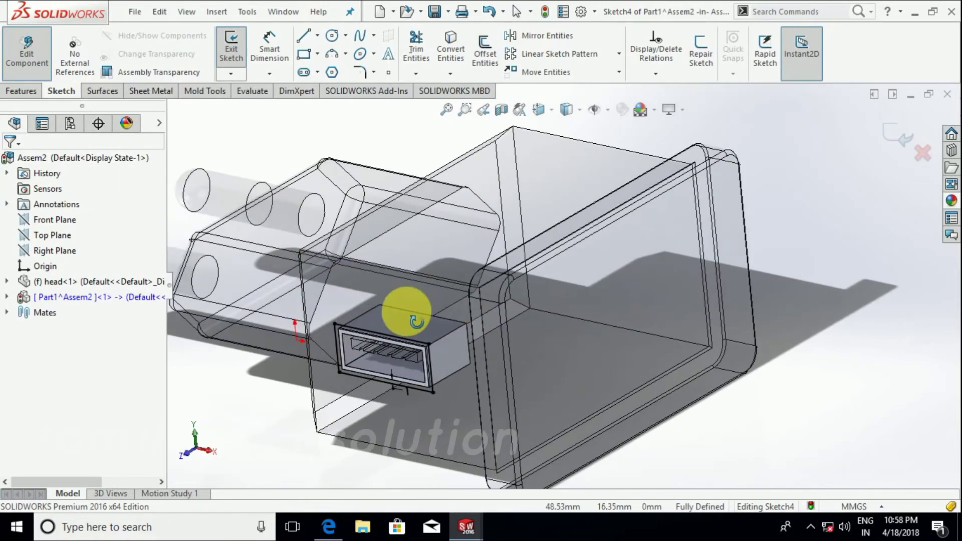
Step: Extrude the offset outline as a 30 mm boss
left_click(15, 93)
left_click(238, 50)
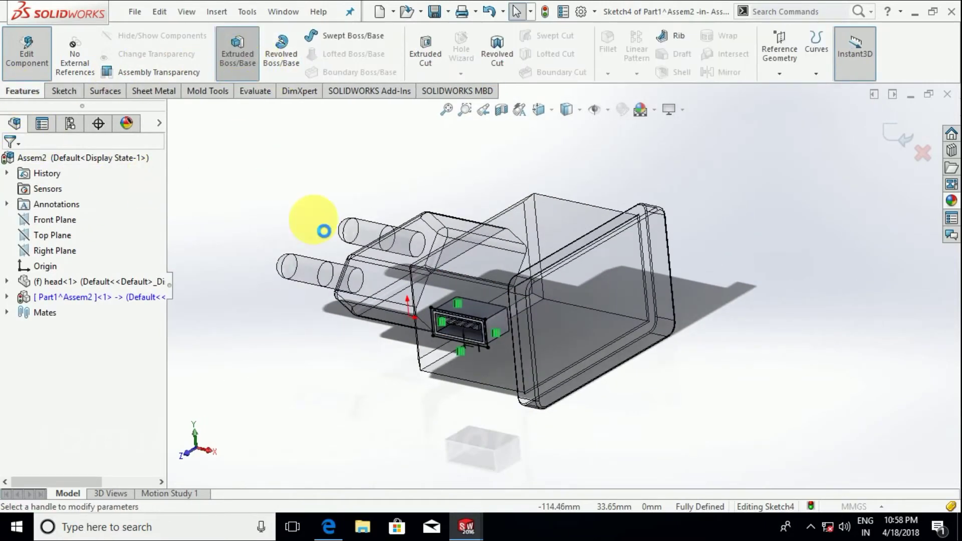
mouse_move(484, 355)
middle_mouse_down()
mouse_move(435, 406)
mouse_move(421, 396)
middle_mouse_up()
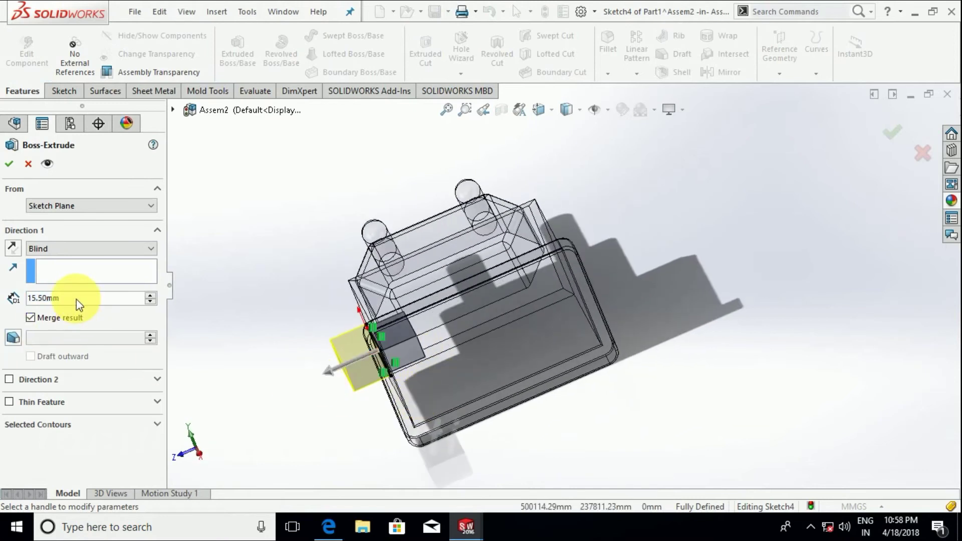
left_click_drag(82, 298, 13, 299)
type("3")
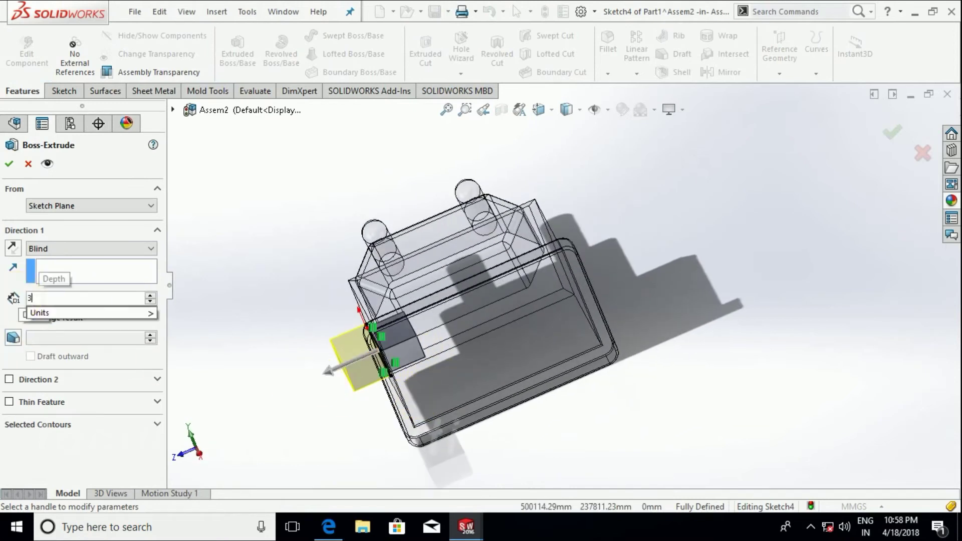
type("0")
key("Return")
mouse_move(433, 383)
middle_mouse_down()
mouse_move(495, 429)
mouse_move(498, 404)
mouse_move(455, 446)
mouse_move(441, 436)
middle_mouse_up()
left_click(9, 166)
Step: Lengthen Boss-Extrude2 to a 40 mm depth
mouse_move(301, 351)
middle_mouse_down()
mouse_move(533, 398)
mouse_move(471, 373)
mouse_move(477, 241)
mouse_move(503, 214)
mouse_move(667, 339)
mouse_move(519, 261)
mouse_move(381, 321)
middle_mouse_up()
left_click(7, 297)
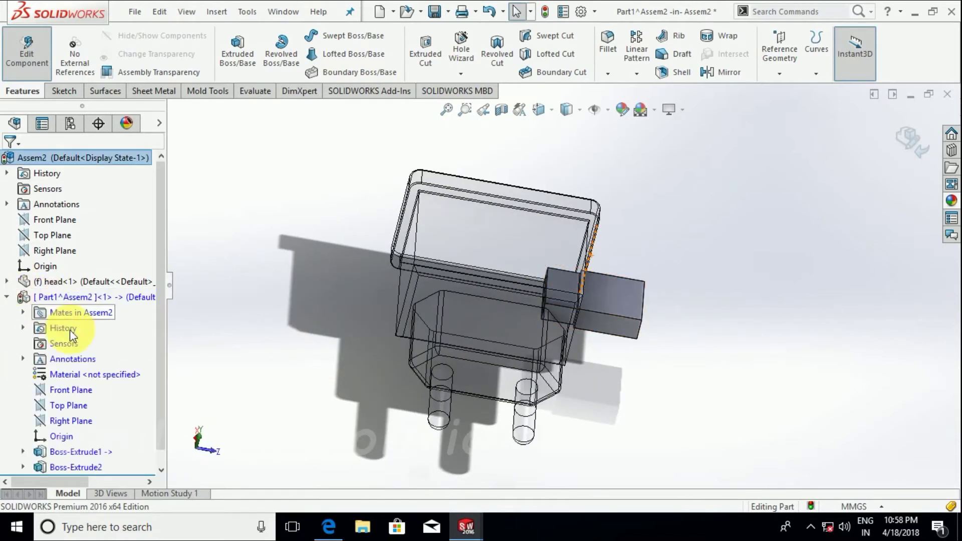
right_click(80, 469)
left_click(95, 222)
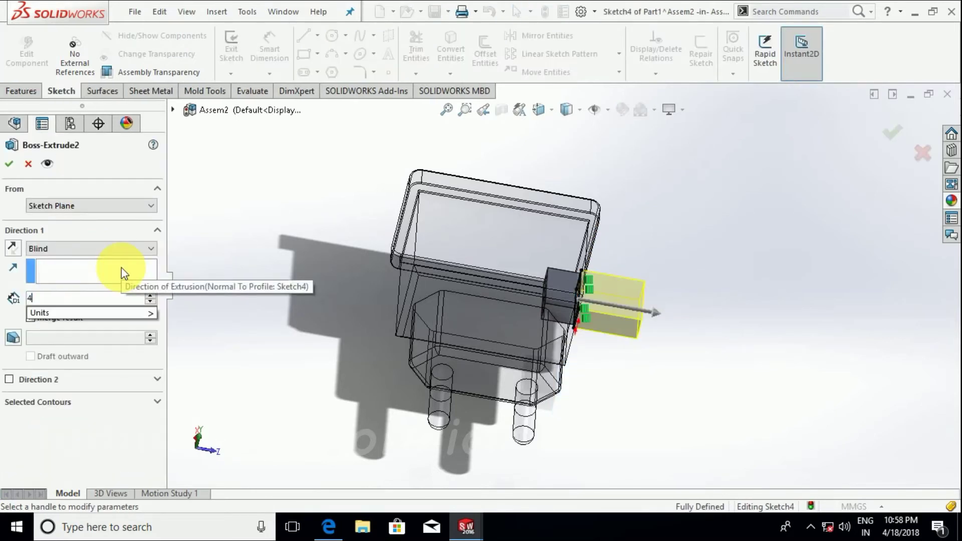
type("0")
key("Return")
left_click(9, 163)
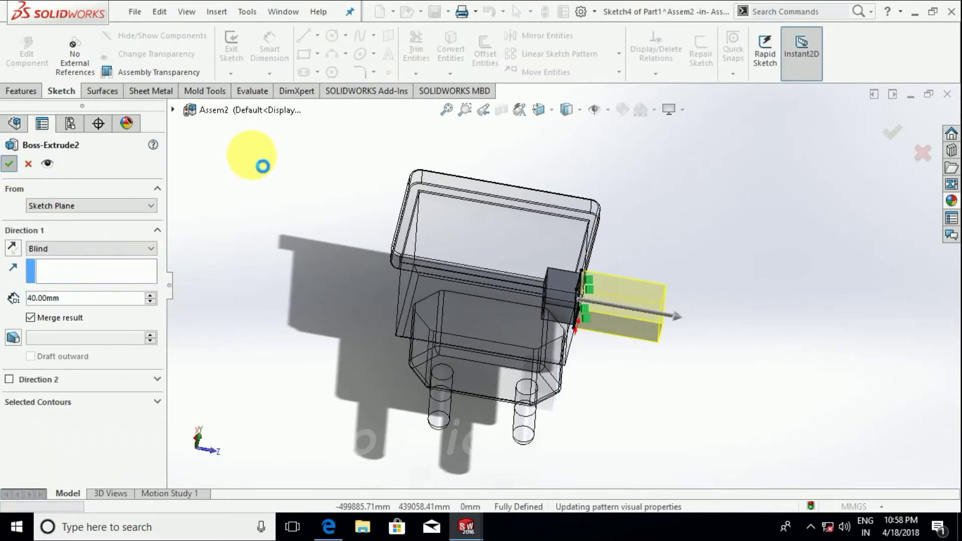
scroll(651, 325, "down", 5)
middle_click_drag(627, 319, 647, 312)
Step: Sketch a 5 mm circle on the housing end face
right_click(649, 310)
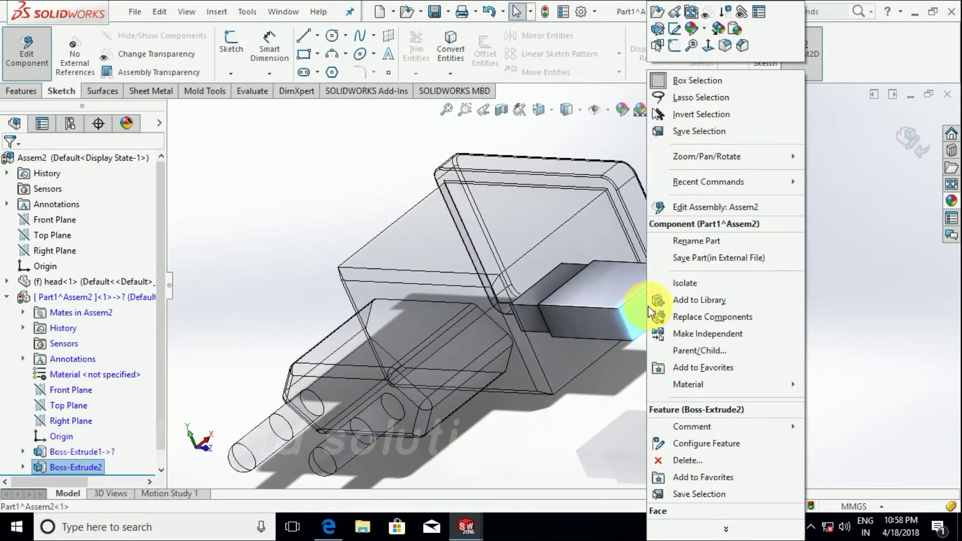
left_click(675, 49)
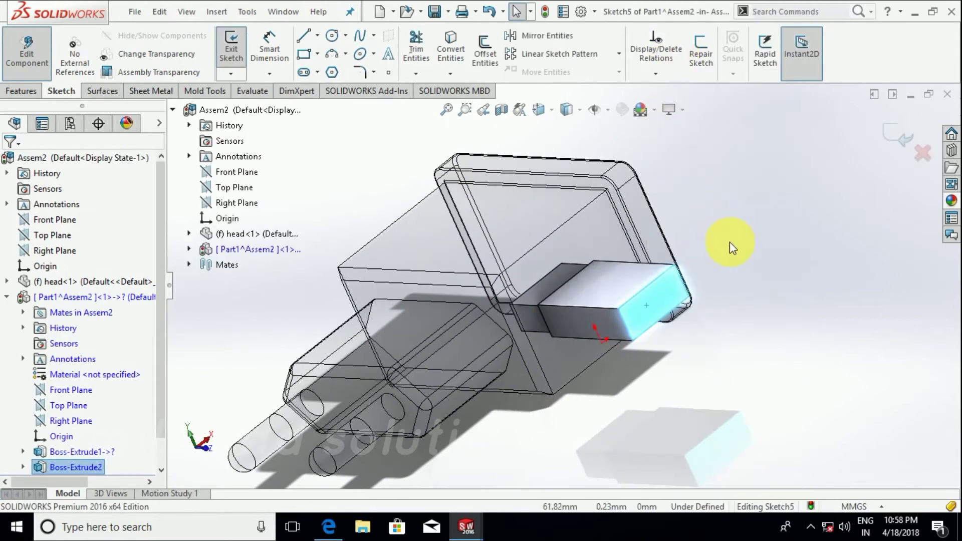
scroll(689, 287, "down", 3)
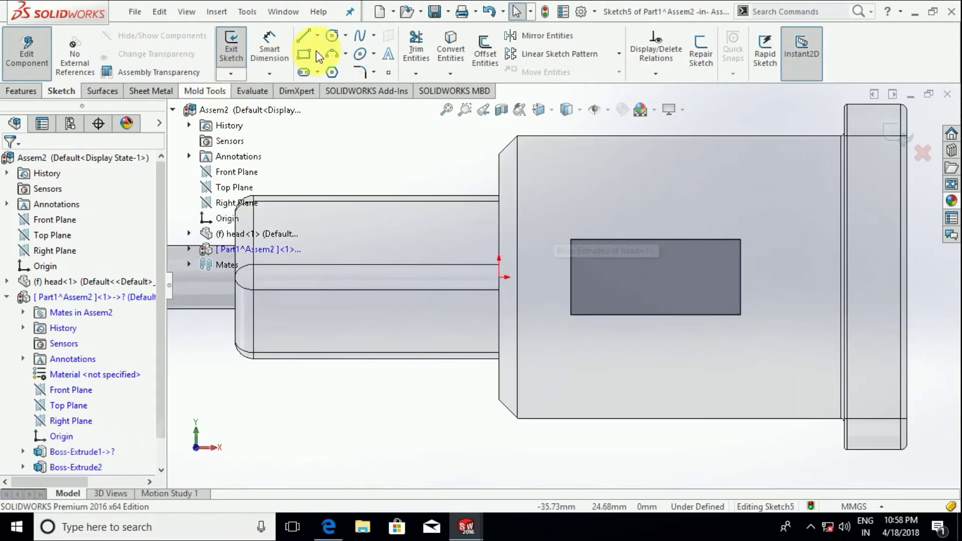
left_click(332, 35)
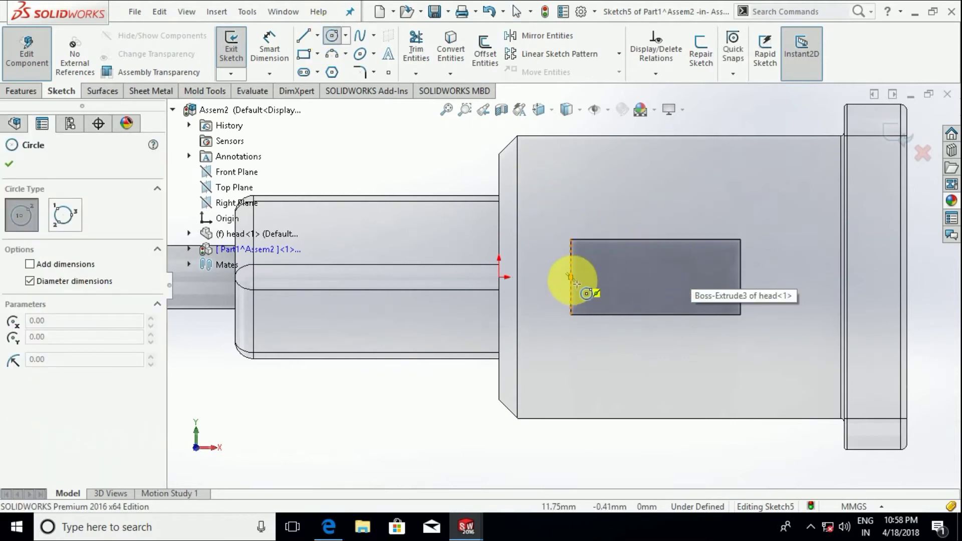
left_click(657, 277)
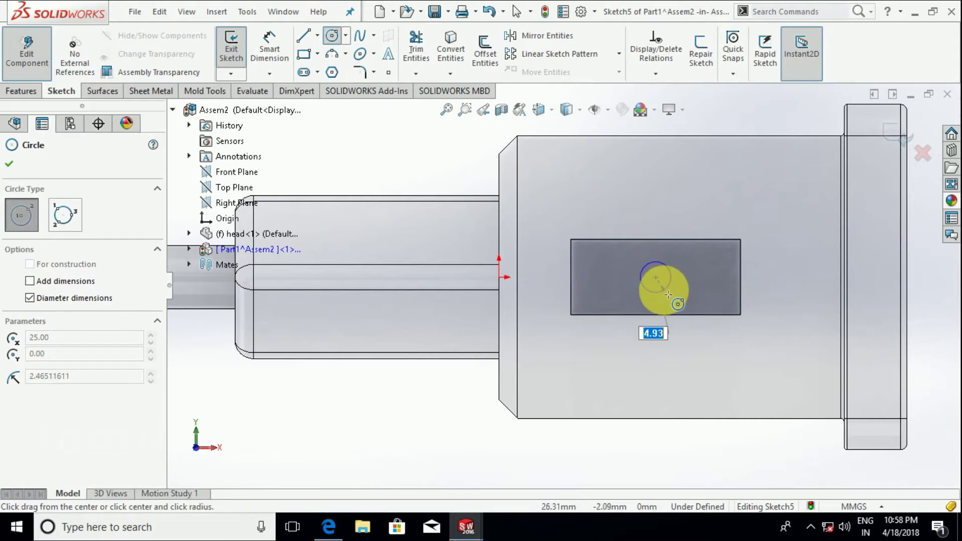
left_click(669, 297)
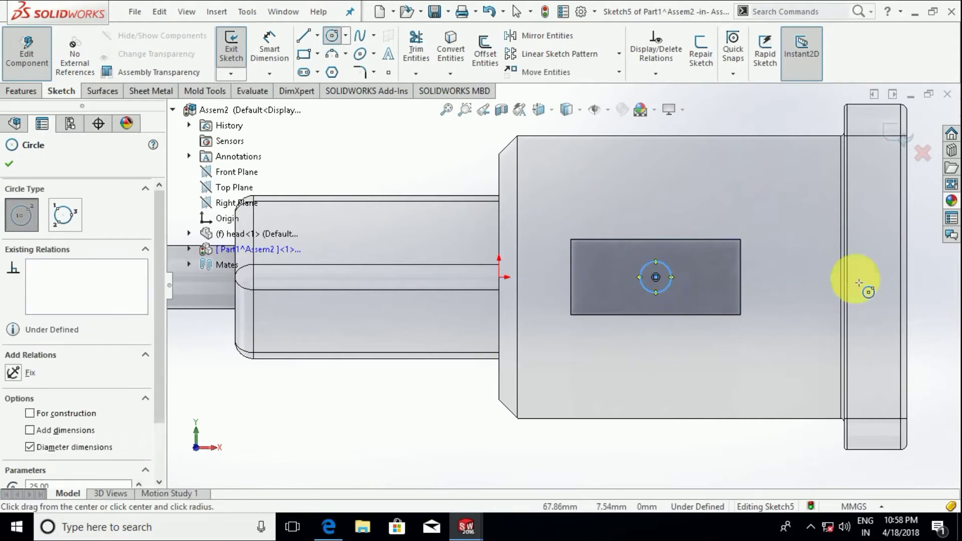
Step: Extrude the circle 30 mm to form the cable stub
left_click(23, 92)
left_click(244, 52)
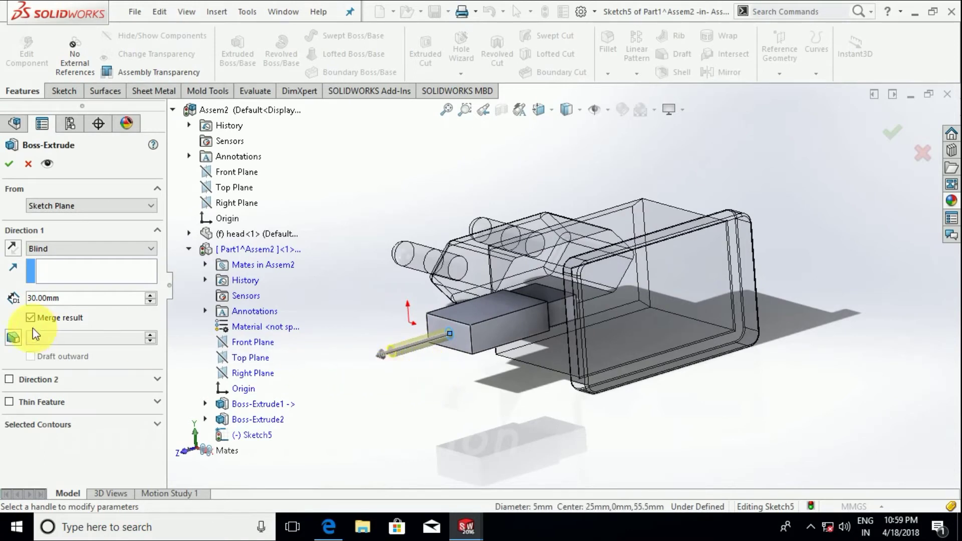
left_click(9, 164)
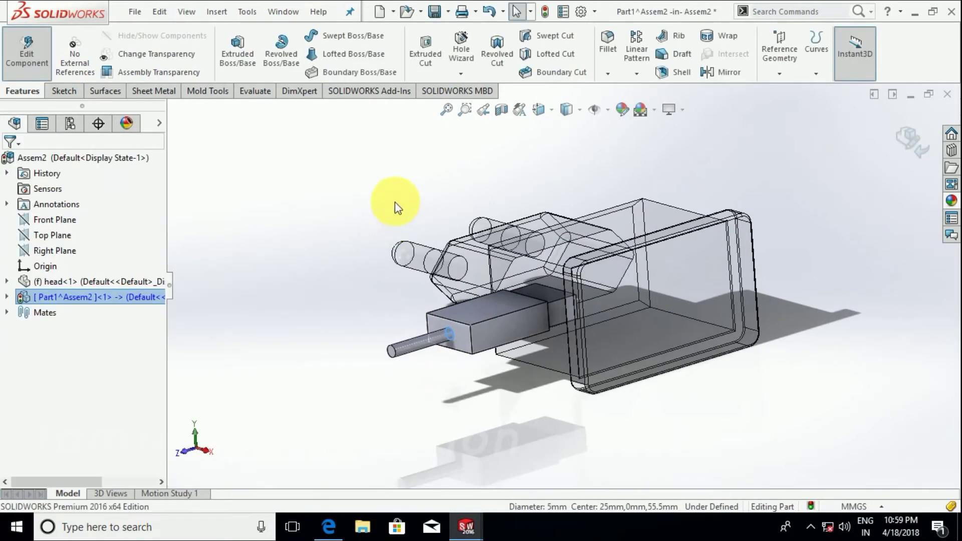
Step: Orbit to the connector housing face and start a new sketch on it
scroll(370, 280, "up", 3)
mouse_move(370, 279)
middle_mouse_down()
mouse_move(635, 401)
mouse_move(656, 271)
middle_mouse_up()
scroll(577, 242, "down", 4)
mouse_move(576, 242)
middle_mouse_down()
mouse_move(526, 263)
mouse_move(563, 351)
middle_mouse_up()
scroll(532, 255, "up", 3)
scroll(568, 285, "down", 4)
scroll(564, 269, "down", 1)
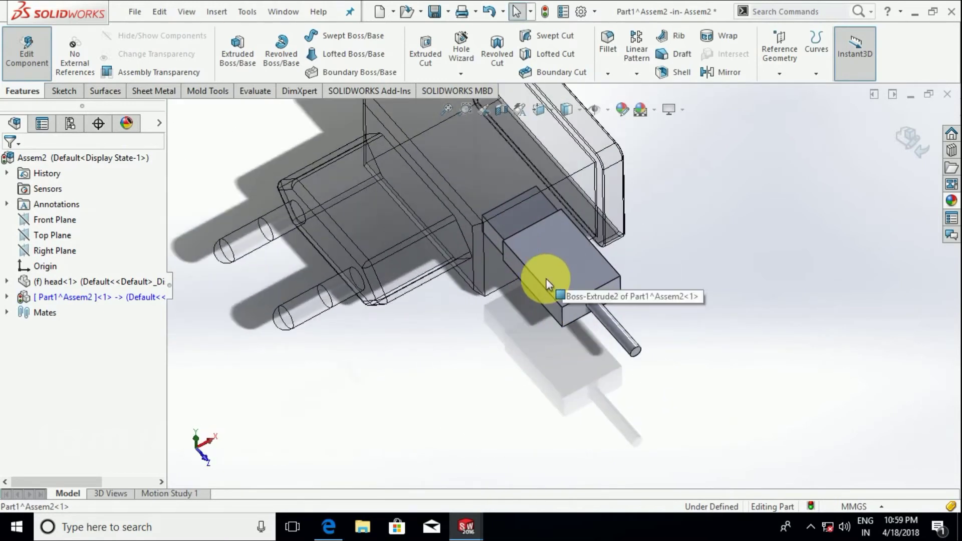
right_click(568, 263)
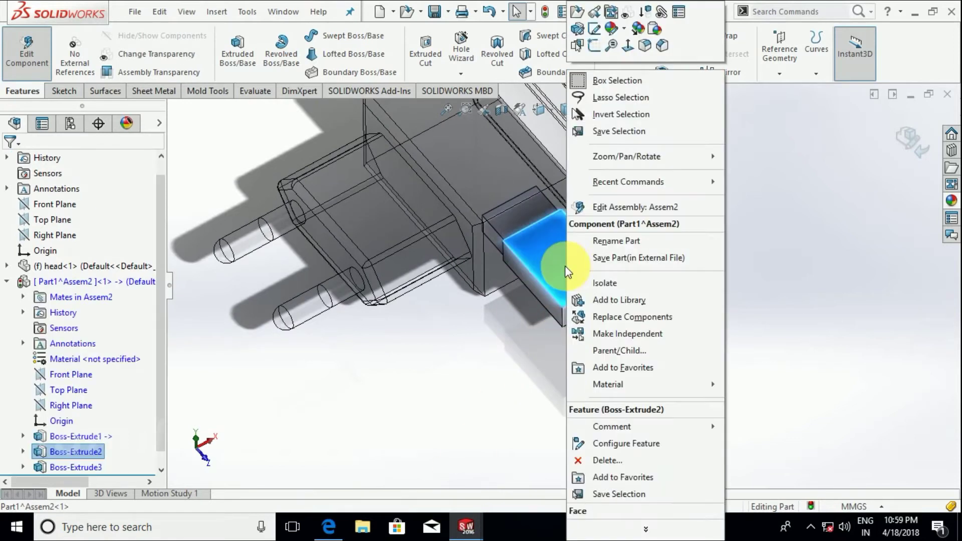
left_click(595, 46)
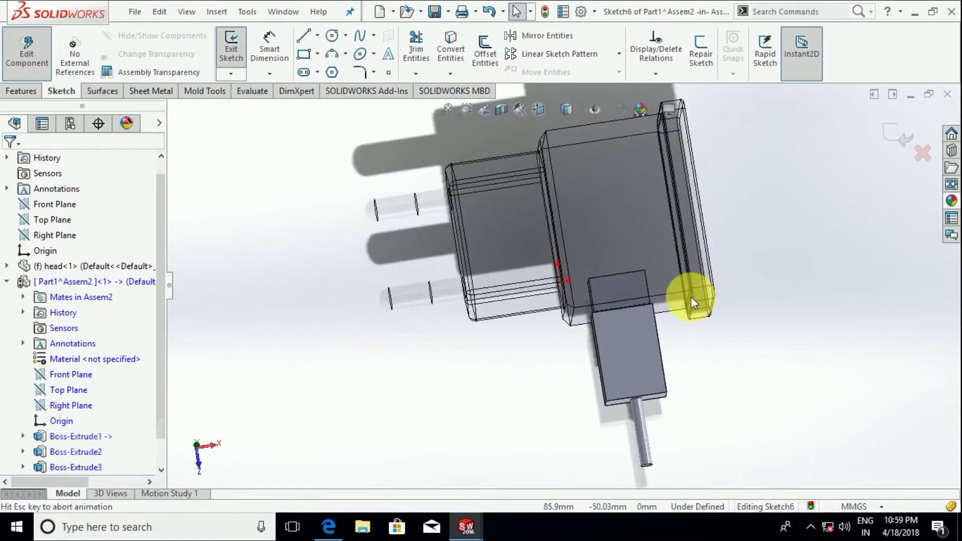
Step: Draw a 25 mm vertical line up from the bottom edge midpoint
left_click(303, 36)
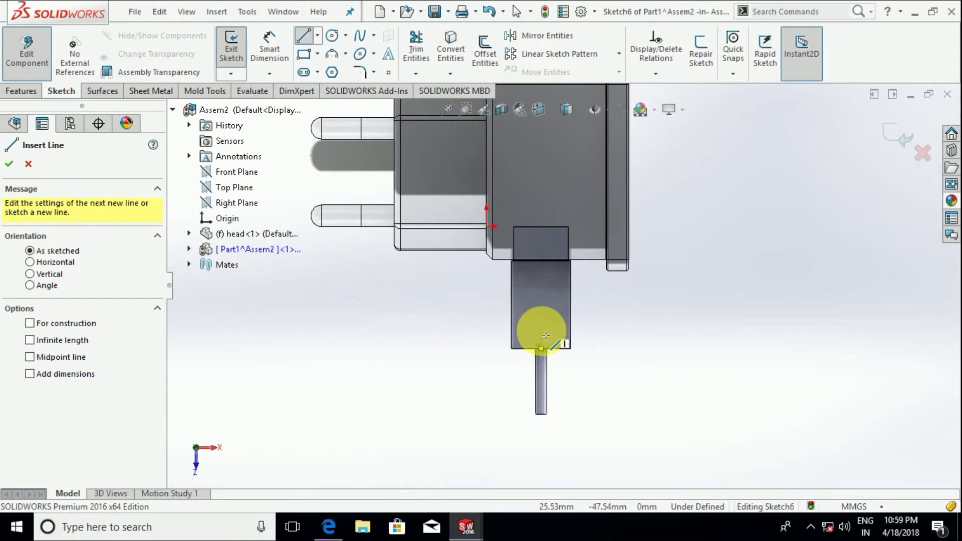
left_click(542, 348)
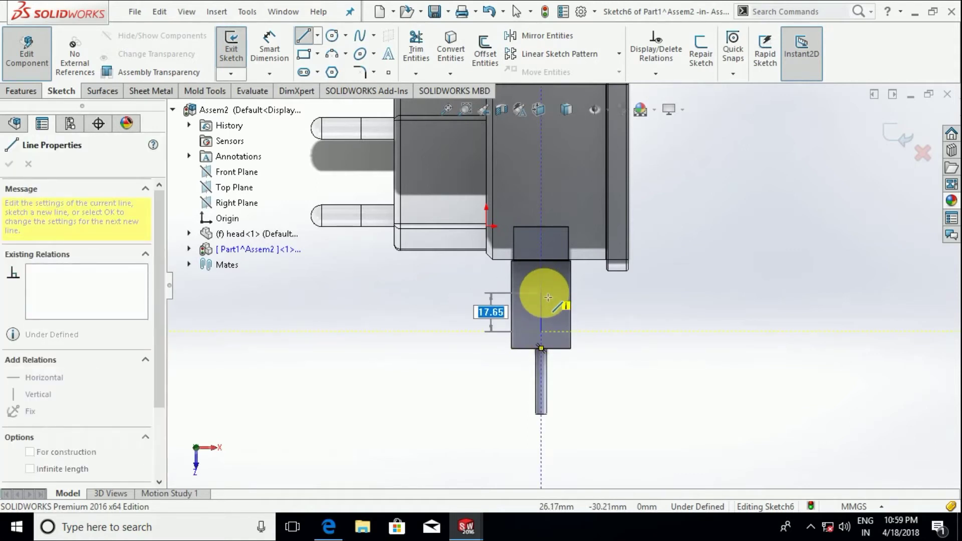
key("Return")
key("Escape")
Step: Offset the vertical line 1 mm bi-directionally
scroll(541, 300, "down", 3)
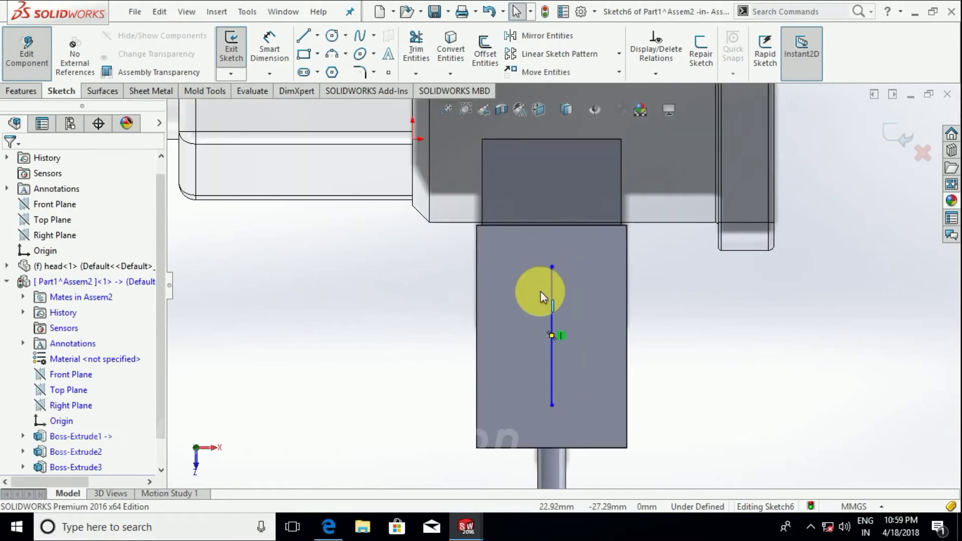
left_click(552, 286)
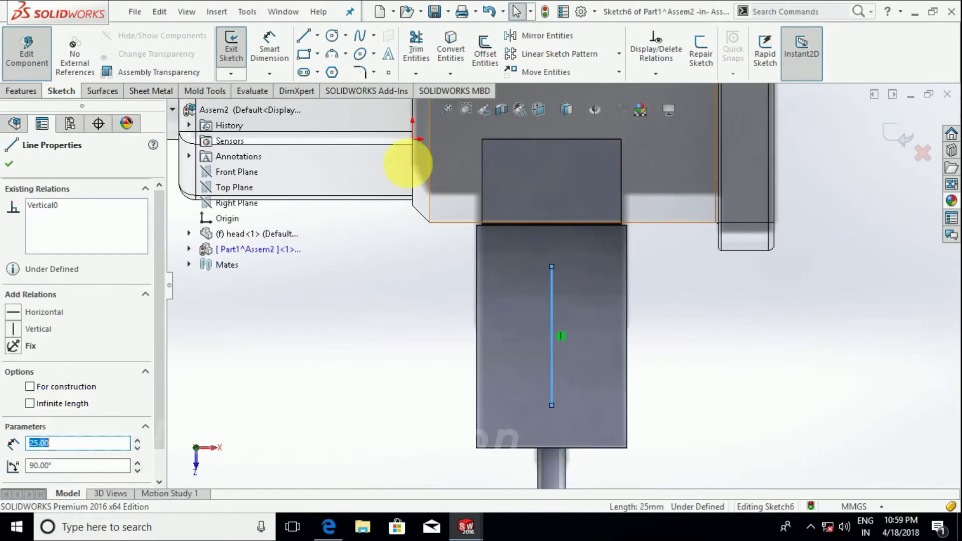
left_click(494, 50)
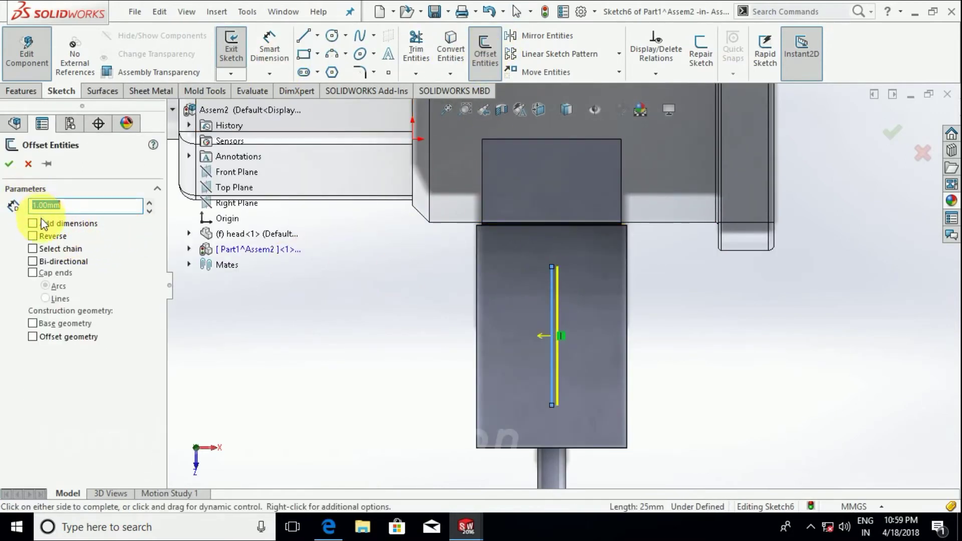
left_click(555, 297)
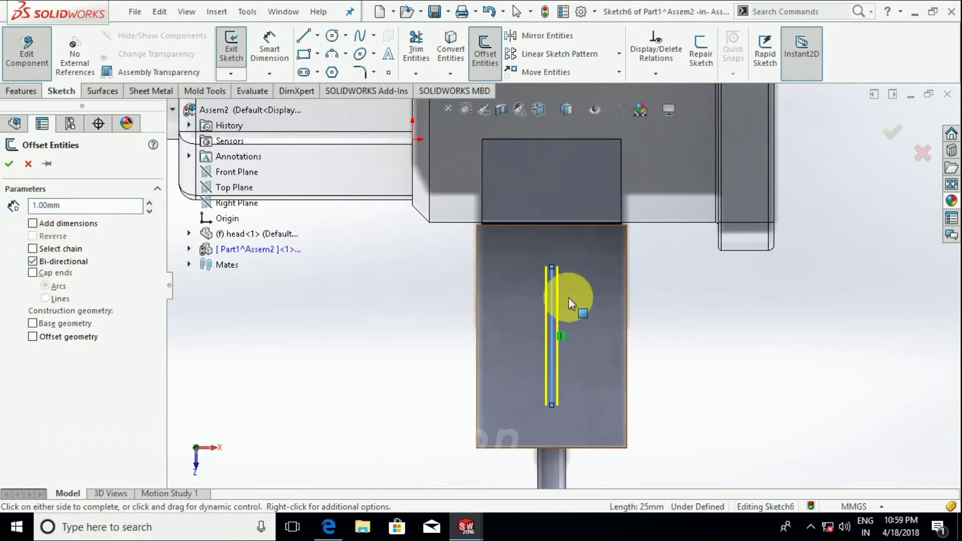
left_click(7, 153)
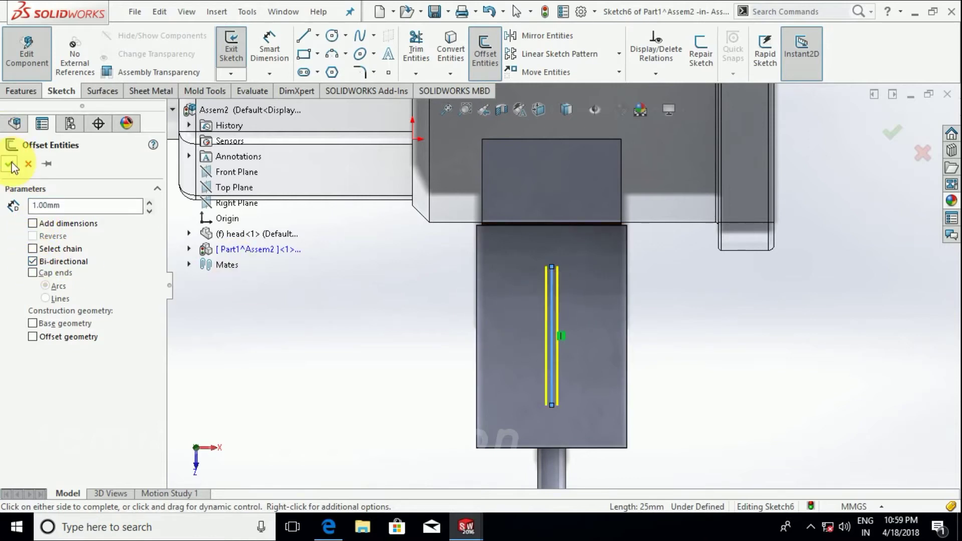
left_click(554, 295)
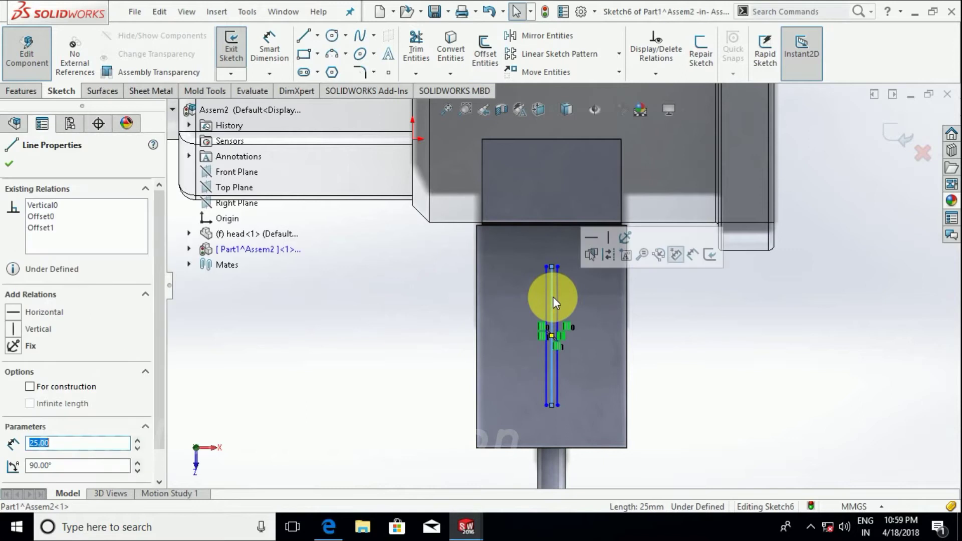
key("Escape")
Step: Draw a centerline across the tops of the two parallel lines
scroll(549, 288, "down", 4)
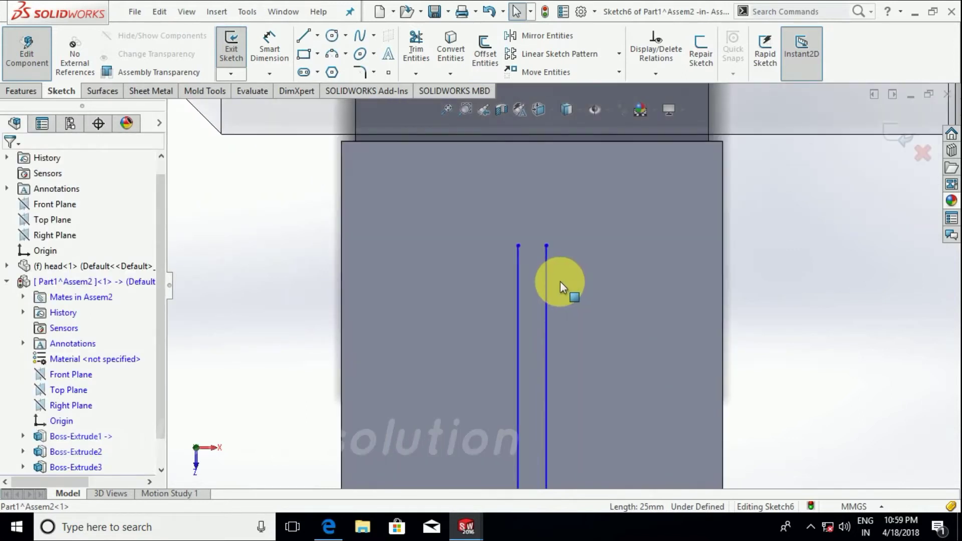
scroll(560, 282, "down", 1)
left_click(318, 36)
left_click(331, 71)
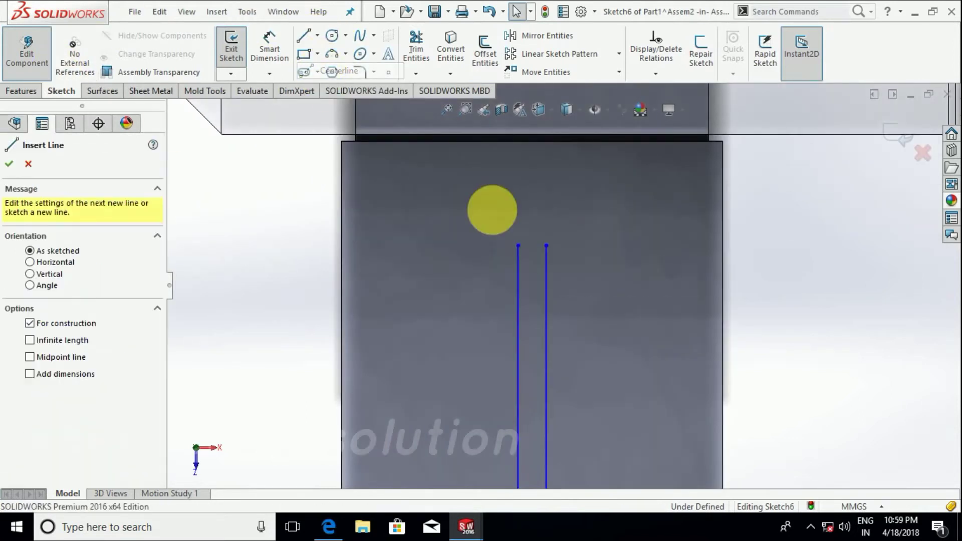
left_click(519, 246)
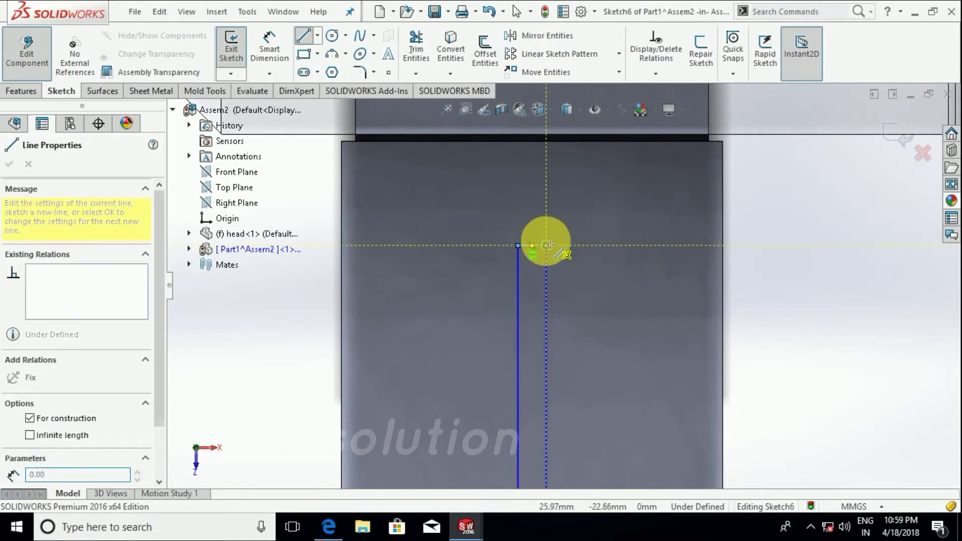
key("Escape")
Step: Draw the arrowhead's short horizontal edge and diagonal edge from the right line's top
left_click(317, 36)
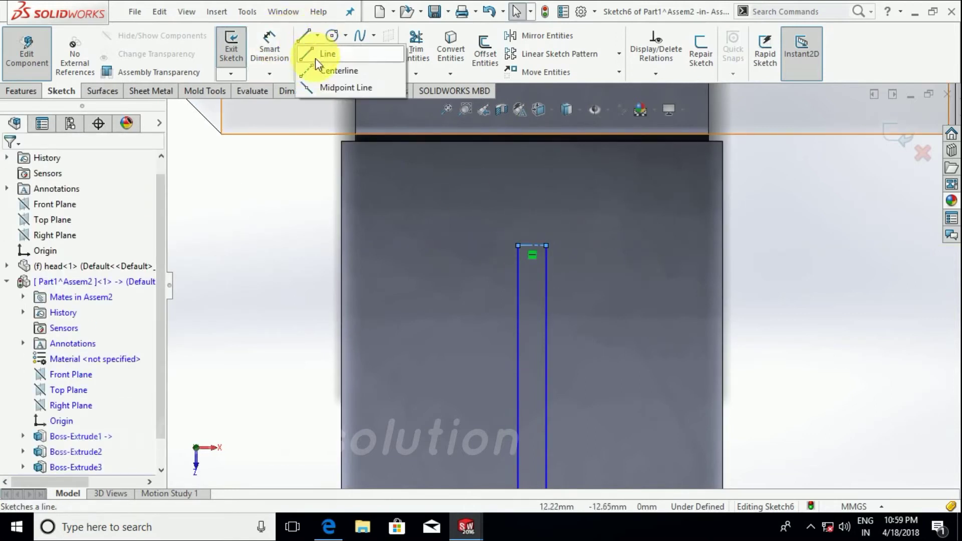
left_click(330, 71)
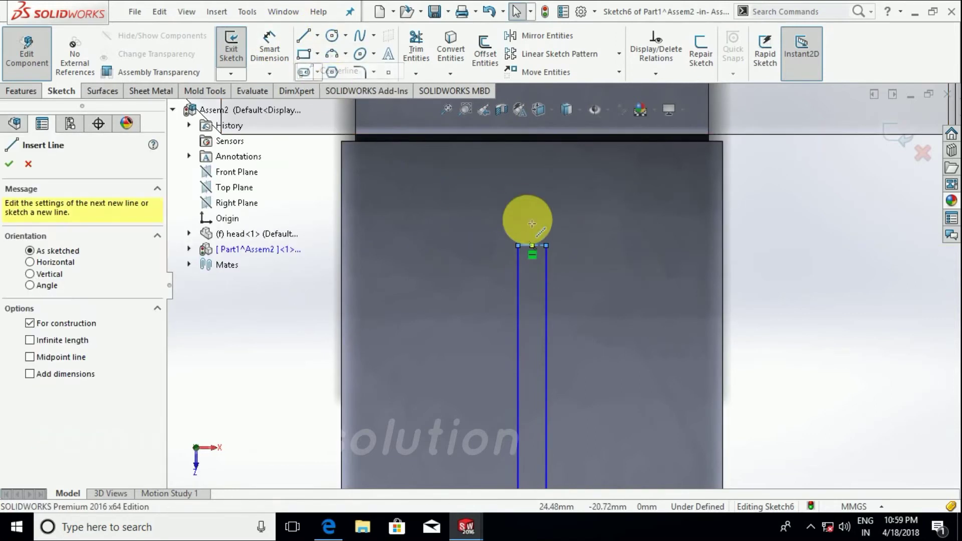
left_click(304, 36)
left_click(546, 246)
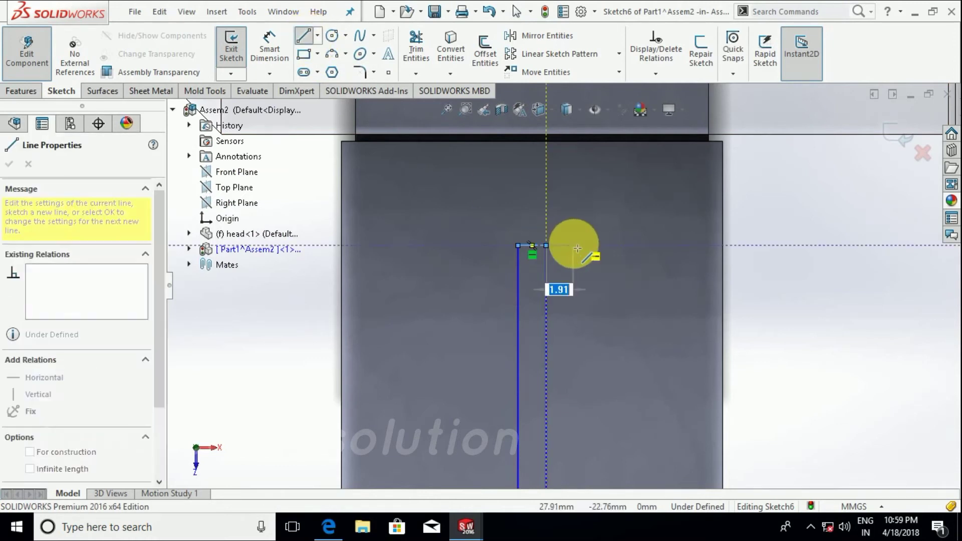
left_click(574, 246)
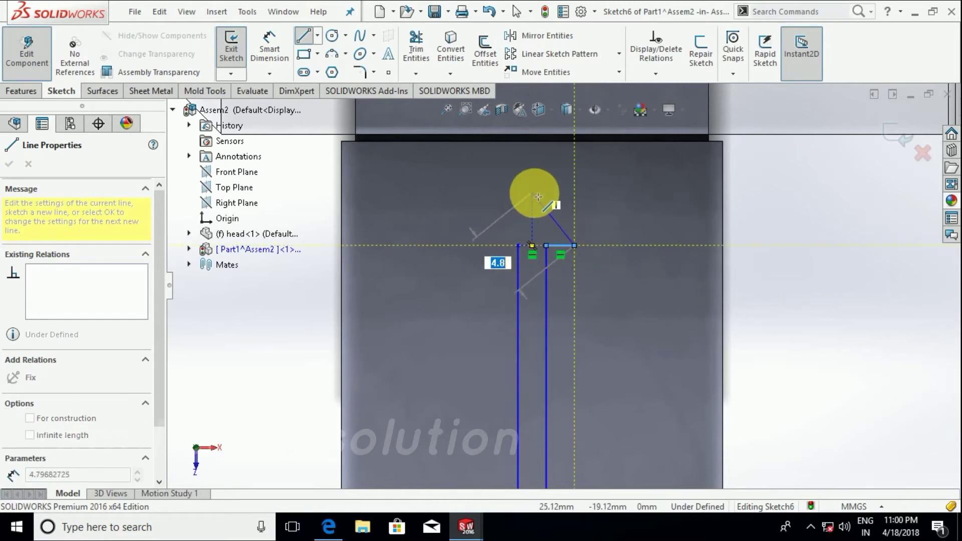
left_click(533, 193)
key("Escape")
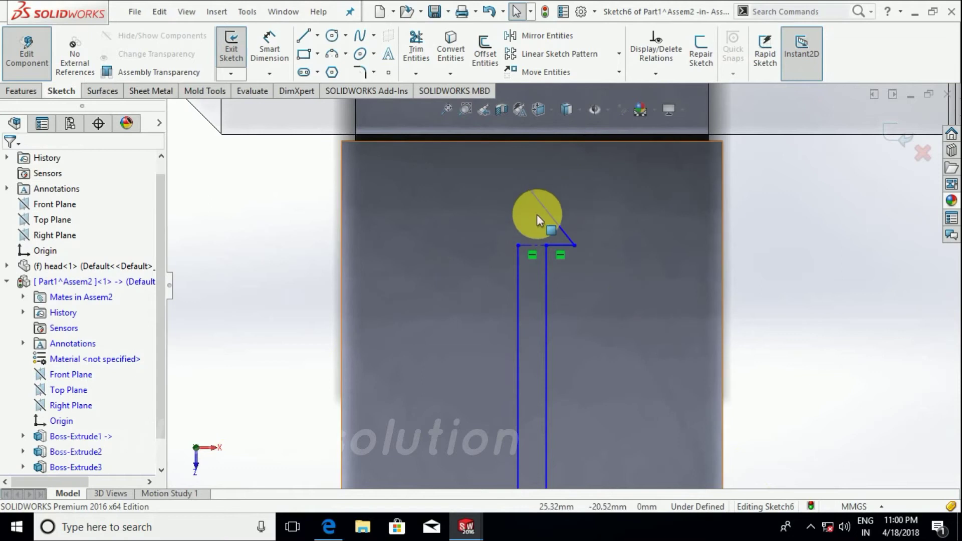
Step: Add a short vertical centerline up from the corner
left_click_drag(590, 252, 558, 216)
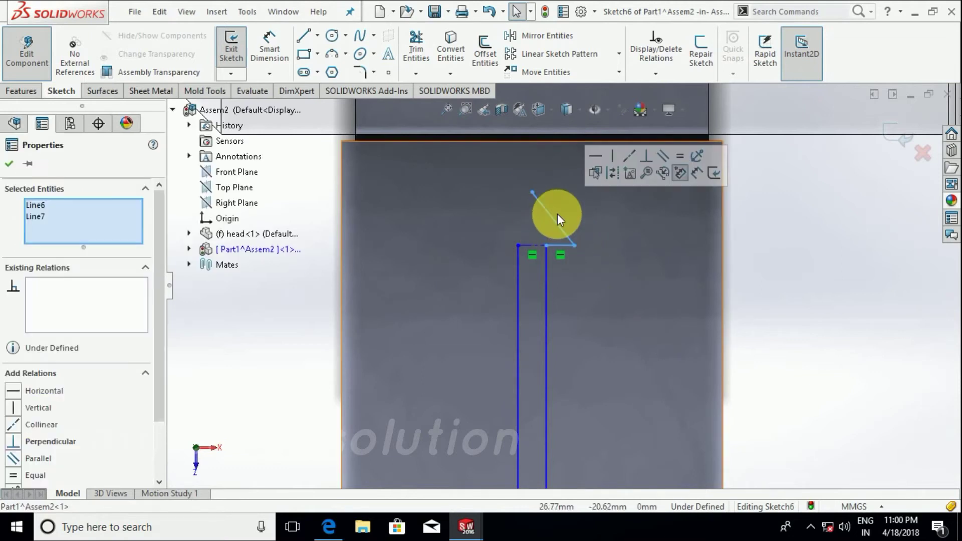
left_click(317, 36)
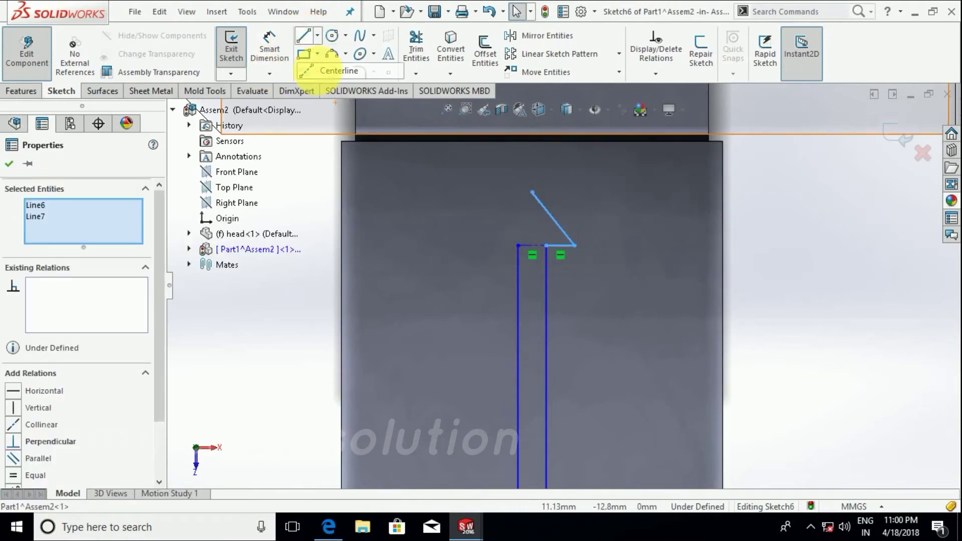
left_click(334, 68)
left_click_drag(533, 246, 532, 219)
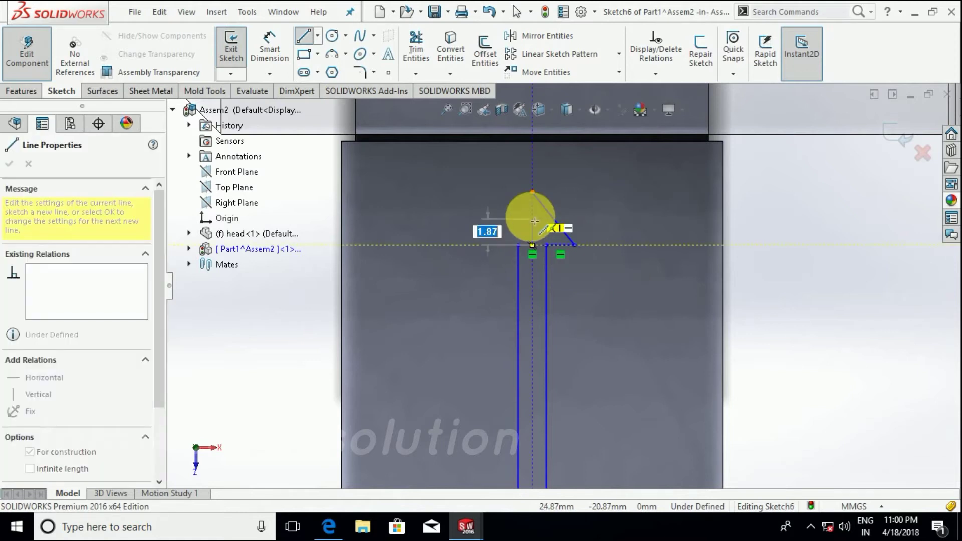
key("Escape")
Step: Mirror the two arrowhead edges about the vertical centerline
left_click_drag(580, 256, 557, 217)
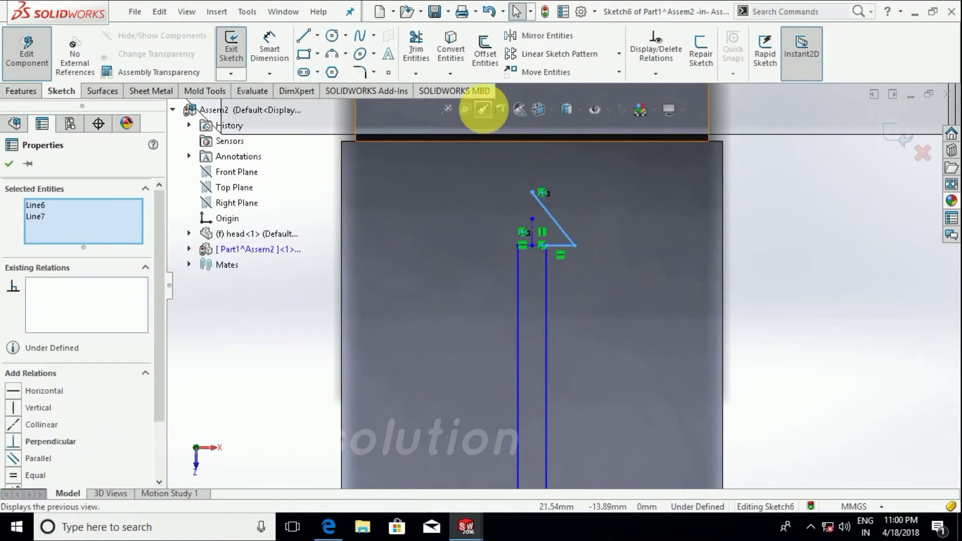
left_click(531, 36)
left_click(38, 334)
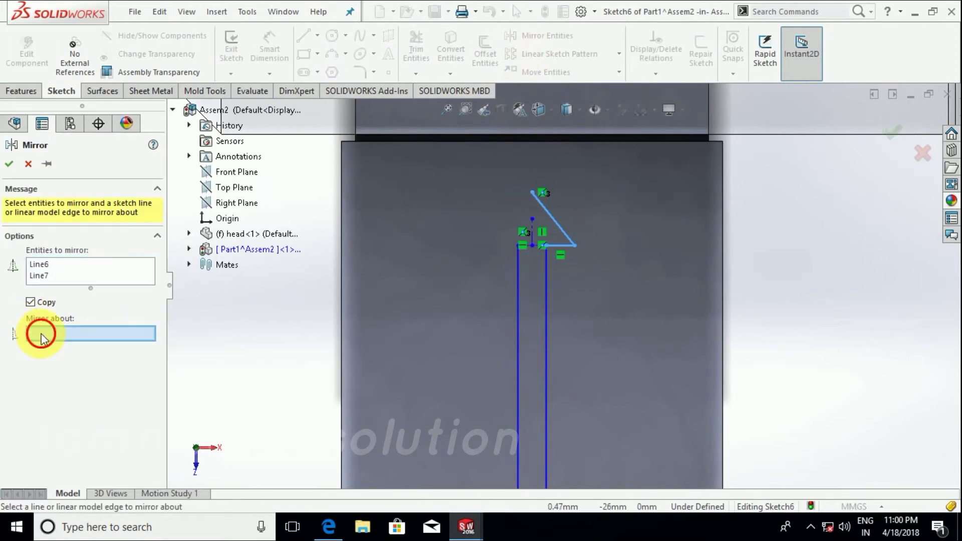
left_click(532, 233)
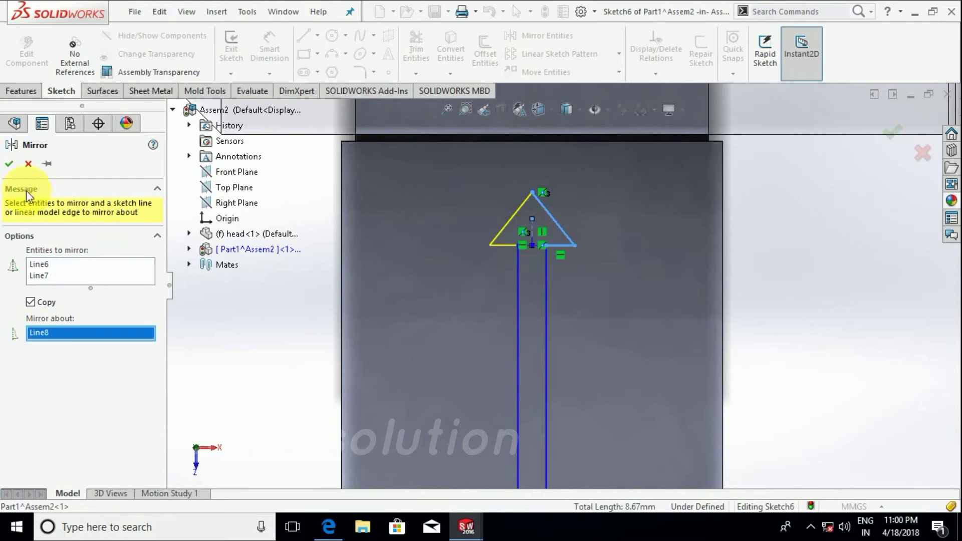
left_click(9, 163)
scroll(587, 351, "up", 2)
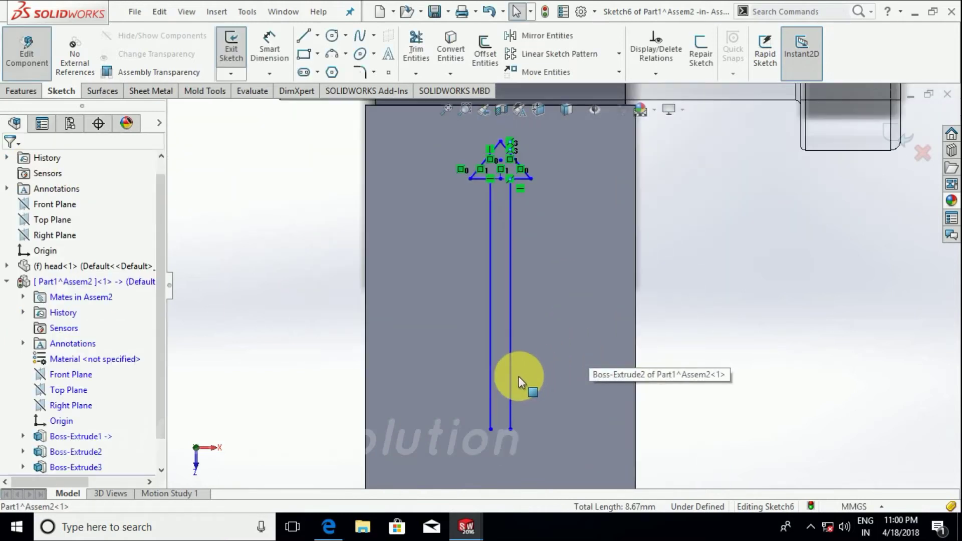
Step: Draw a circle below the arrow shaft and resize it to meet the line ends
scroll(502, 437, "down", 3)
scroll(501, 437, "down", 2)
left_click(332, 35)
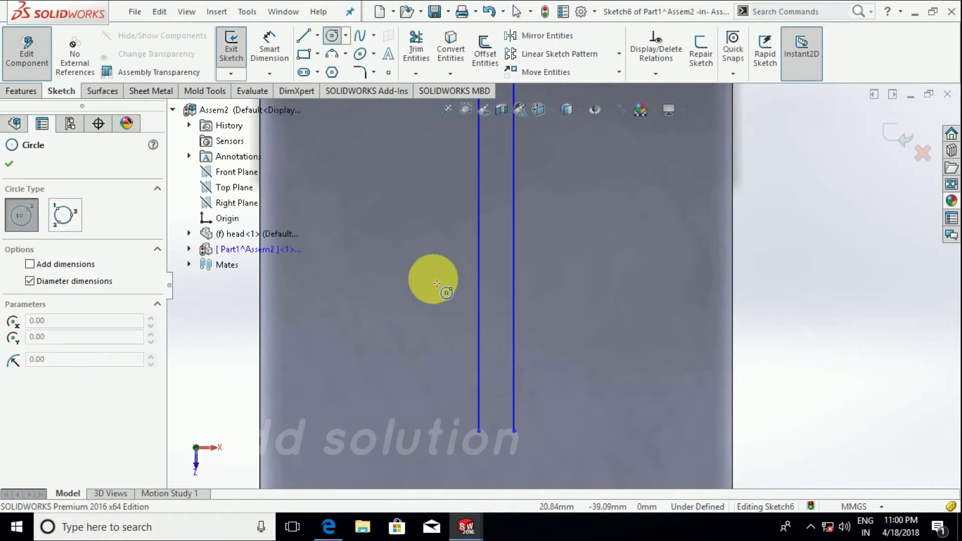
scroll(574, 406, "up", 3)
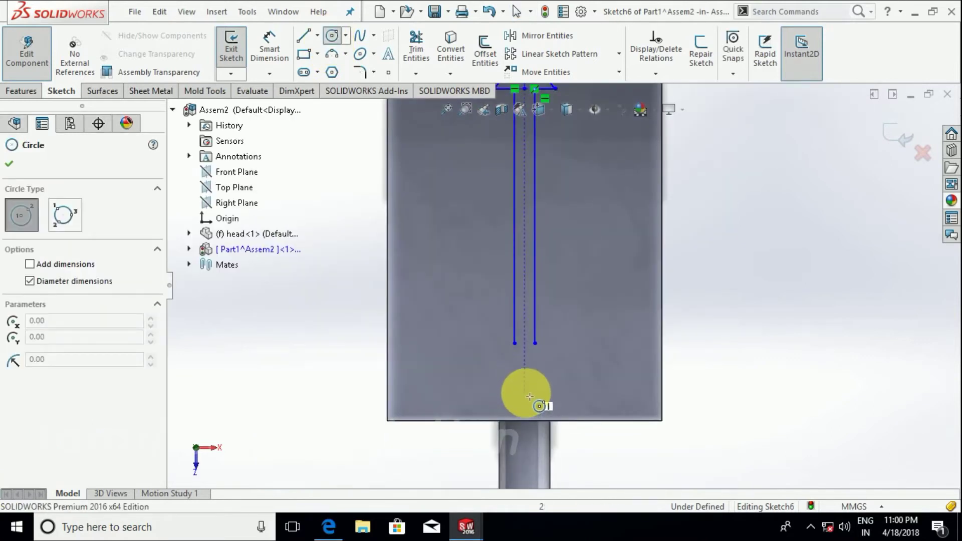
left_click(525, 389)
left_click(544, 352)
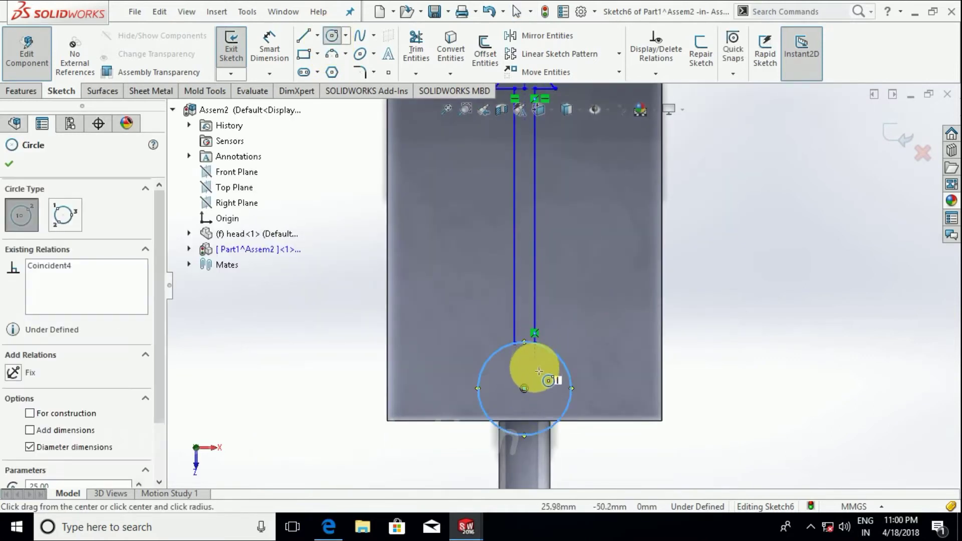
key("Escape")
mouse_move(540, 431)
left_mouse_down()
mouse_move(545, 389)
mouse_move(504, 362)
left_mouse_up()
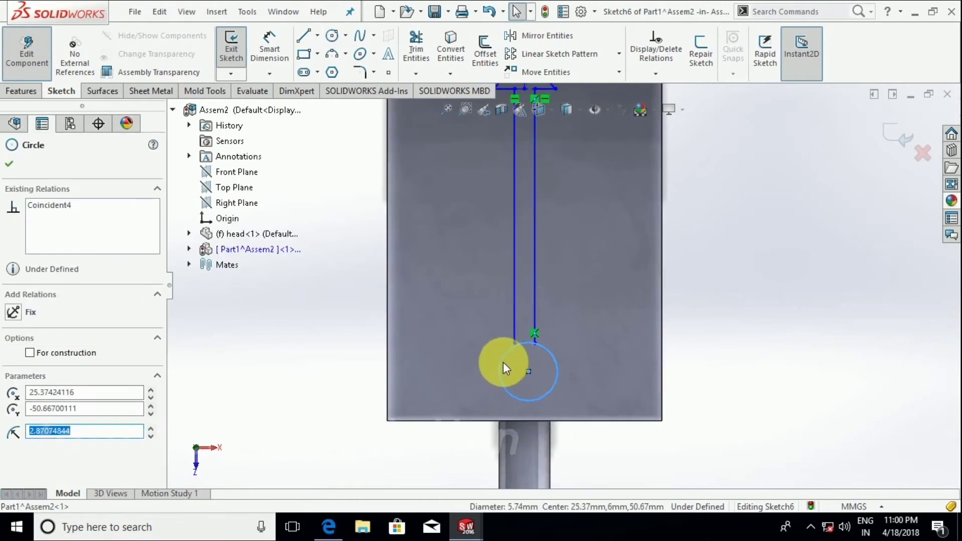
left_click(538, 344)
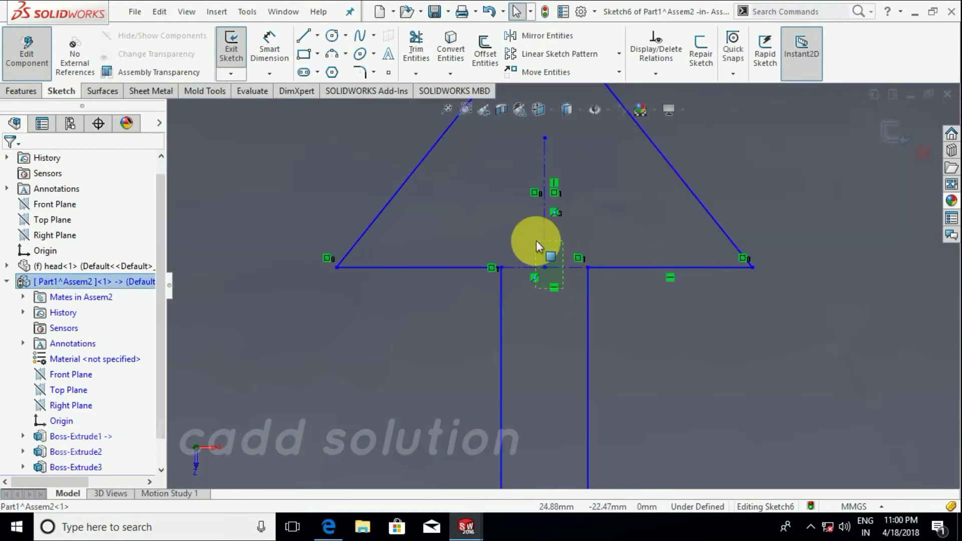
Step: Dimension the tail circle to a 4 mm diameter
left_click(534, 241, "ctrl")
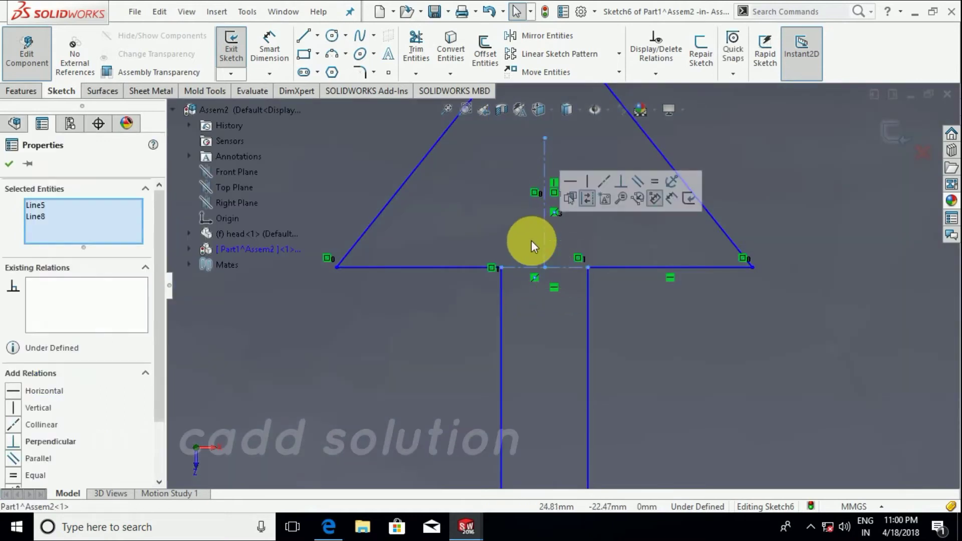
scroll(475, 248, "up", 5)
scroll(475, 248, "up", 5)
scroll(554, 383, "down", 3)
scroll(569, 430, "up", 3)
scroll(570, 430, "down", 5)
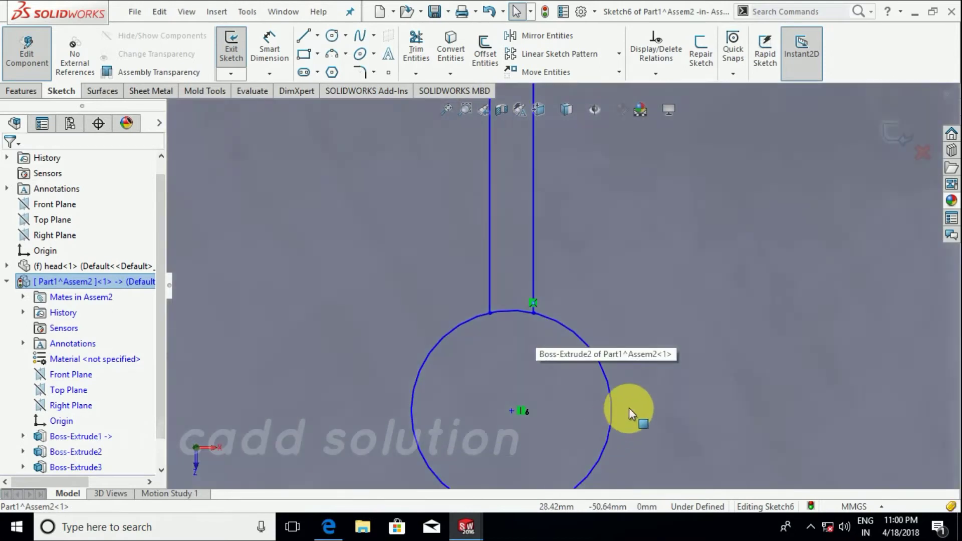
scroll(630, 414, "up", 3)
left_click(270, 48)
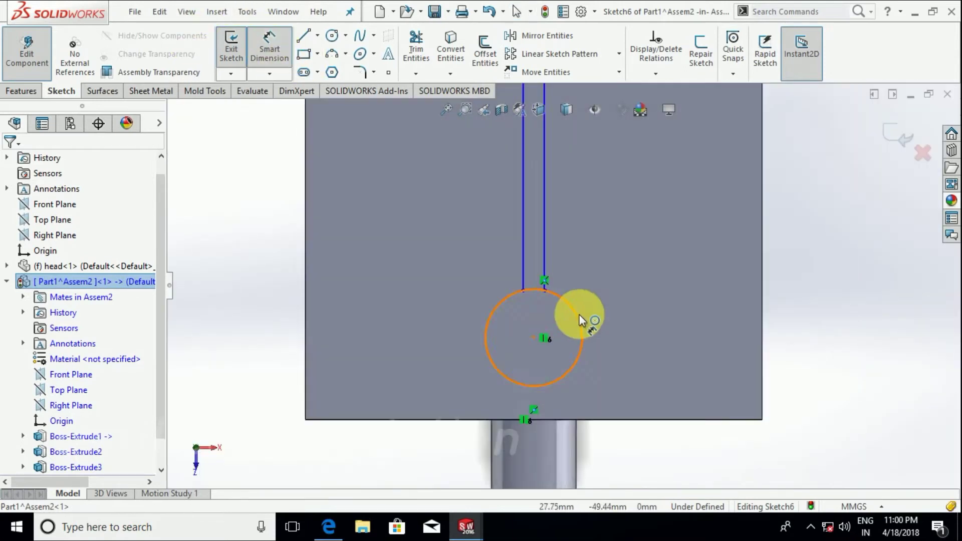
scroll(580, 319, "down", 5)
left_click(594, 253)
scroll(550, 322, "up", 3)
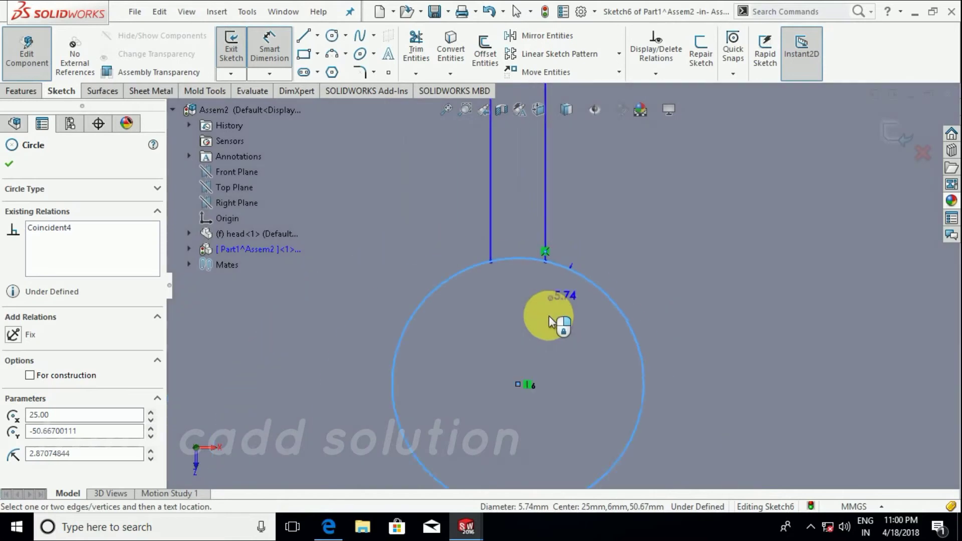
left_click(533, 340)
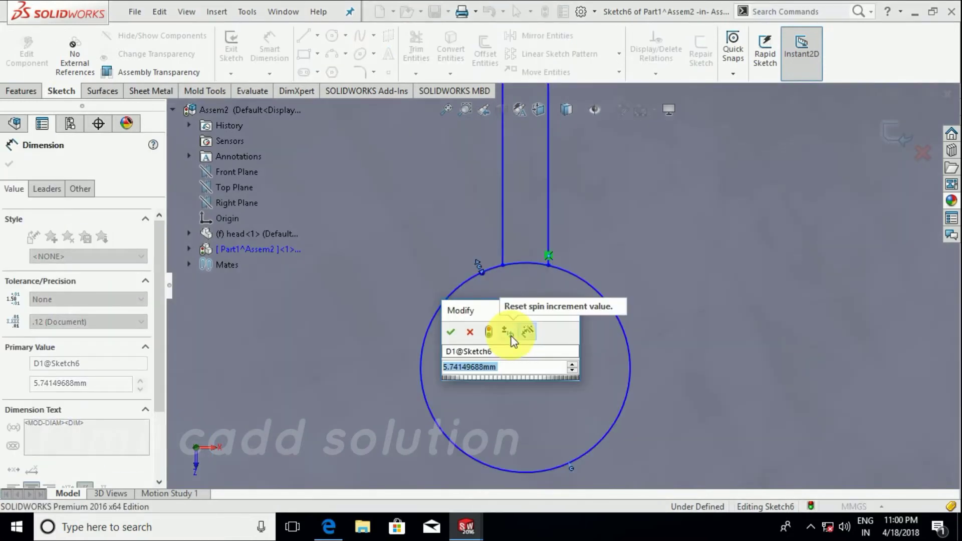
type("4")
key("Return")
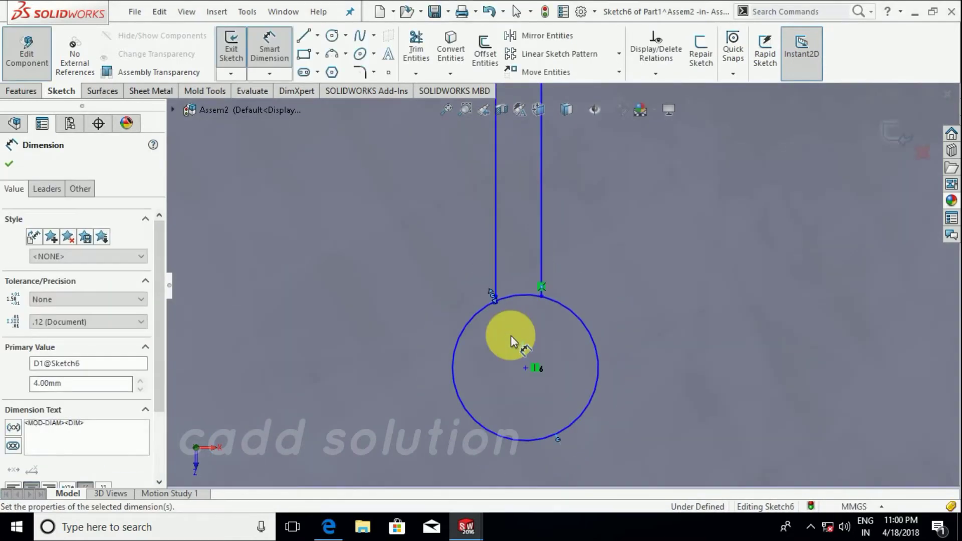
scroll(539, 288, "up", 5)
key("Escape")
Step: Trim the sketch so the left line reaches the circle and the arc between the lines is removed
scroll(573, 281, "down", 3)
scroll(509, 313, "down", 3)
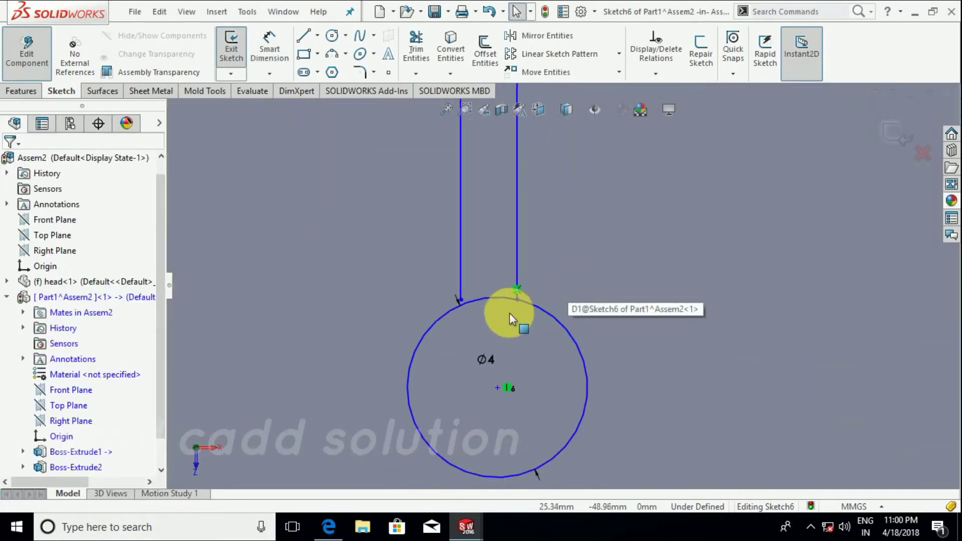
scroll(480, 288, "down", 3)
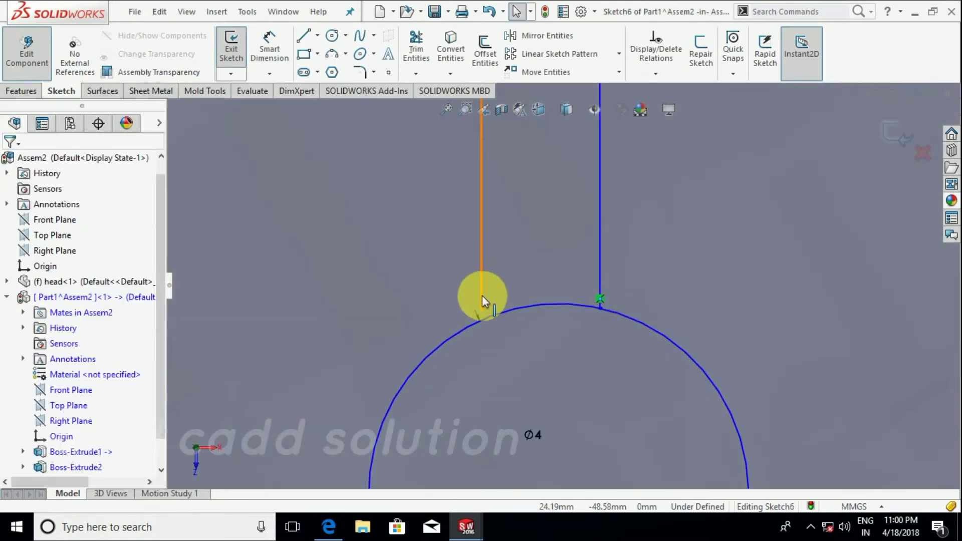
left_click(416, 73)
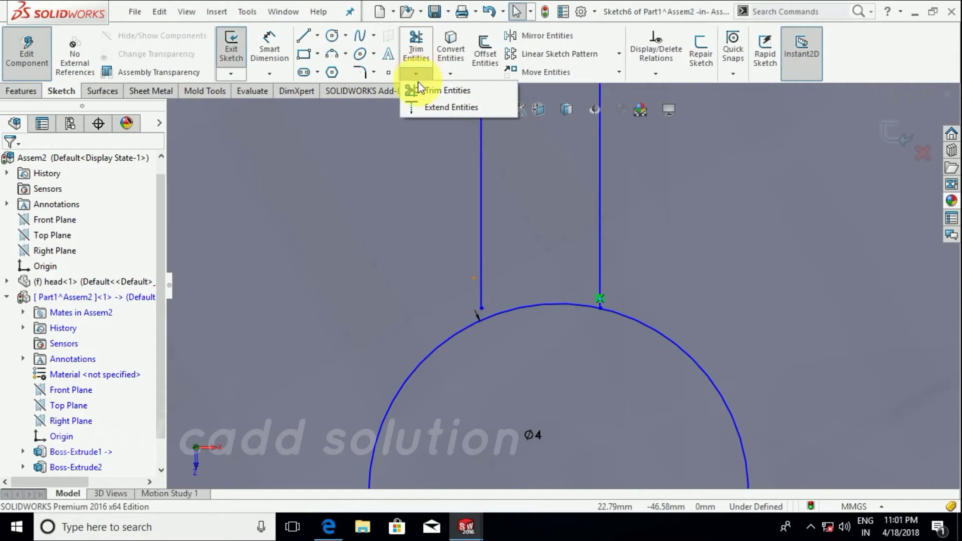
left_click_drag(481, 191, 215, 197)
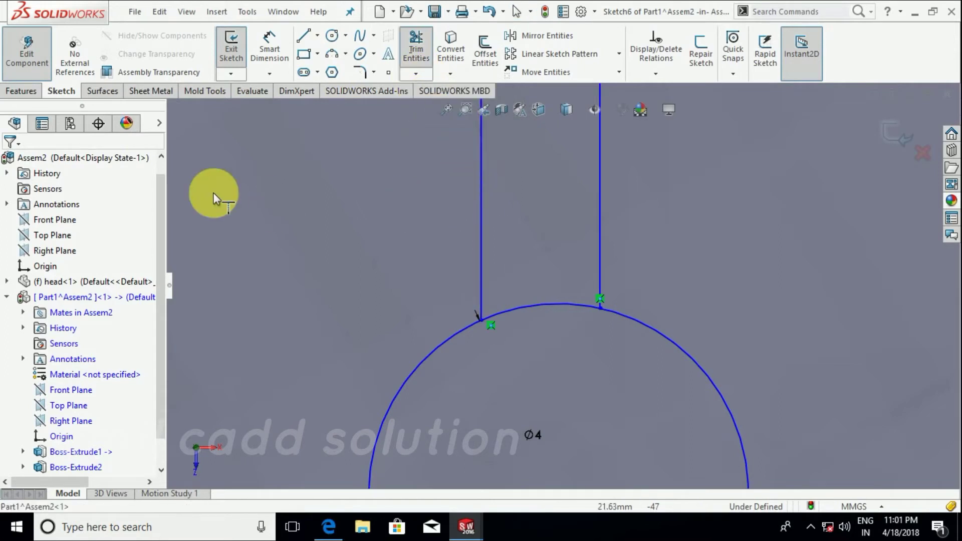
left_click(409, 60)
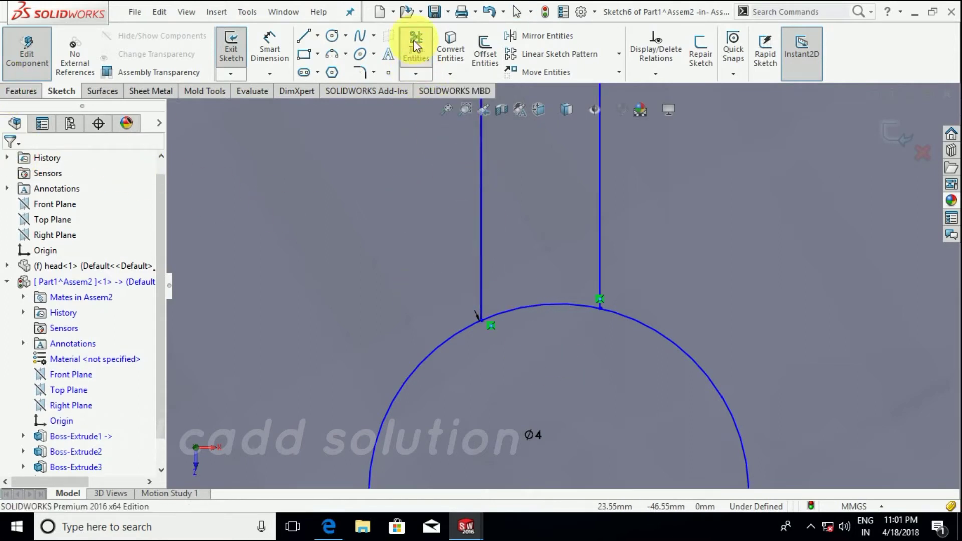
left_click(557, 303)
scroll(556, 291, "up", 5)
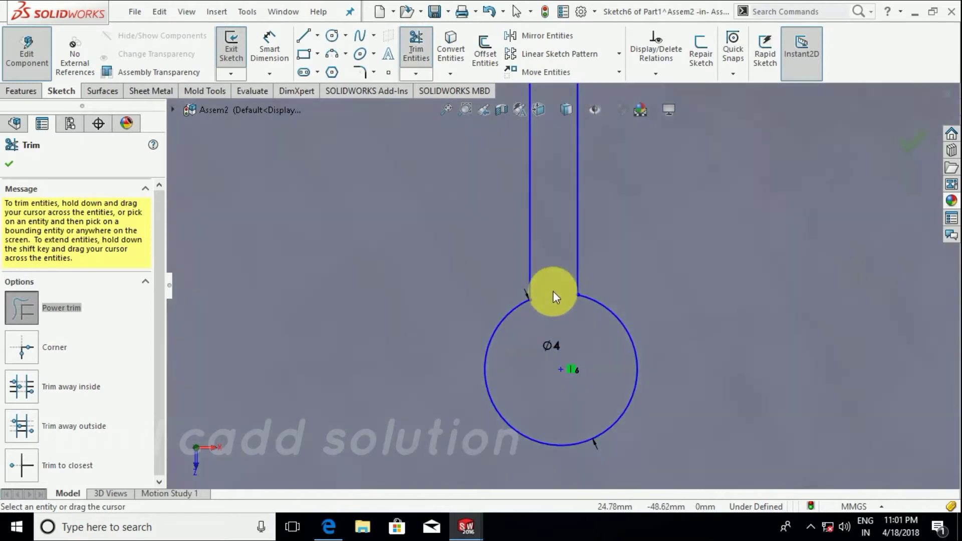
key("Escape")
Step: Add a Horizontal relation between the two line endpoints
scroll(553, 301, "down", 2)
left_click(528, 302)
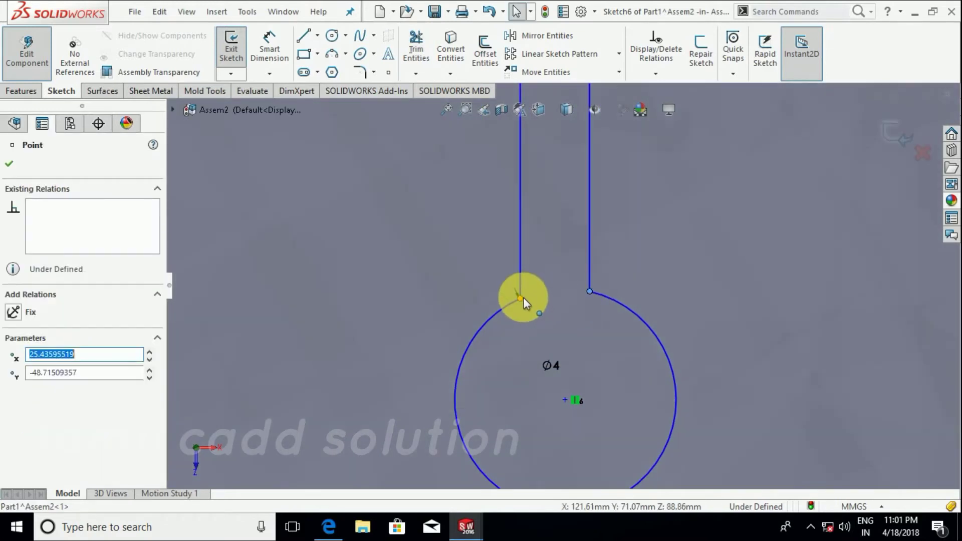
left_click(525, 298, "ctrl")
left_click(560, 240)
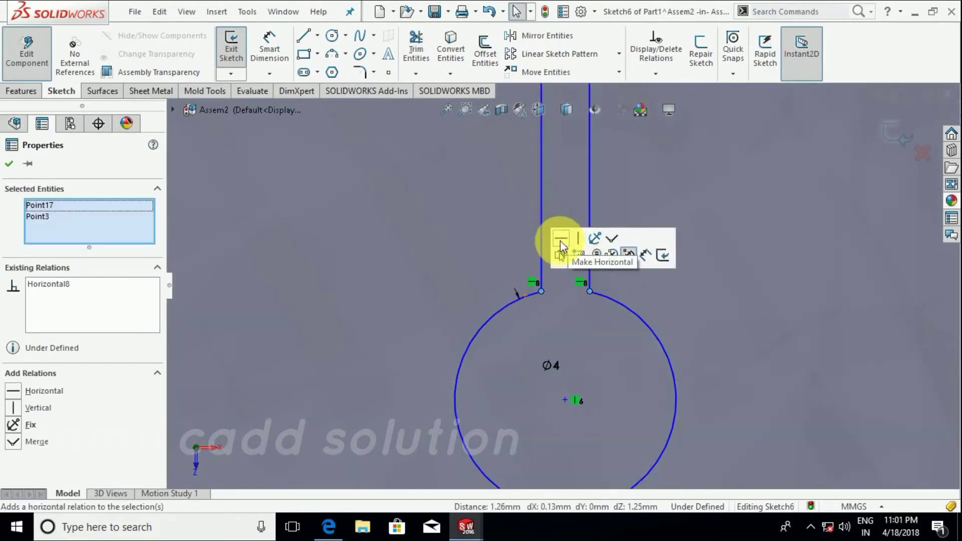
scroll(577, 311, "up", 3)
key("Escape")
Step: Dimension the gap between the two shaft lines to 2 mm
scroll(580, 301, "up", 2)
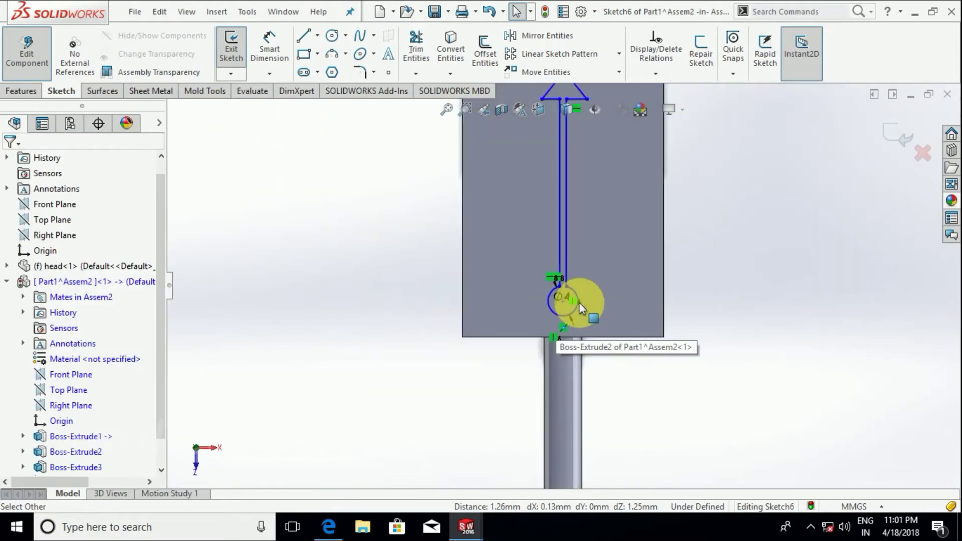
scroll(575, 240, "down", 3)
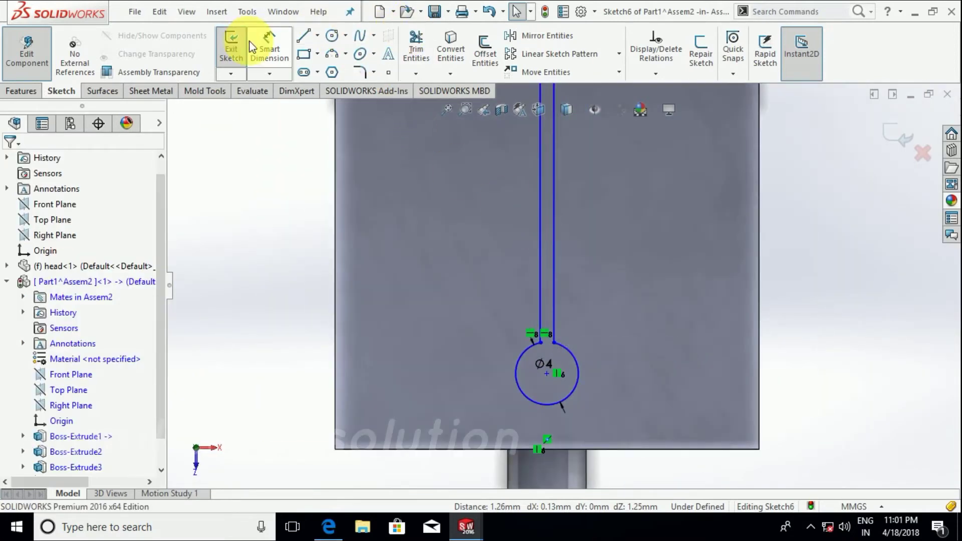
left_click(541, 229)
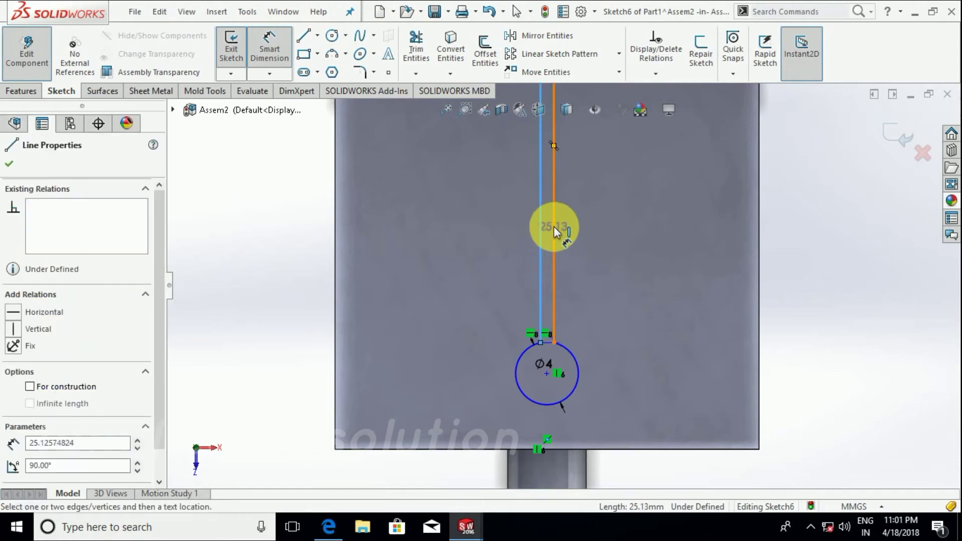
left_click(488, 230)
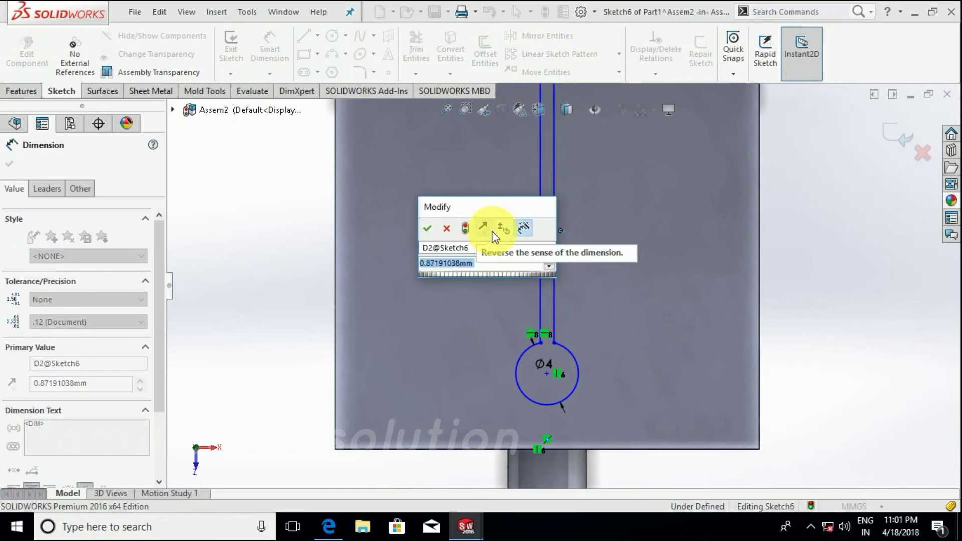
type("2")
key("Return")
key("Escape")
scroll(700, 263, "up", 4)
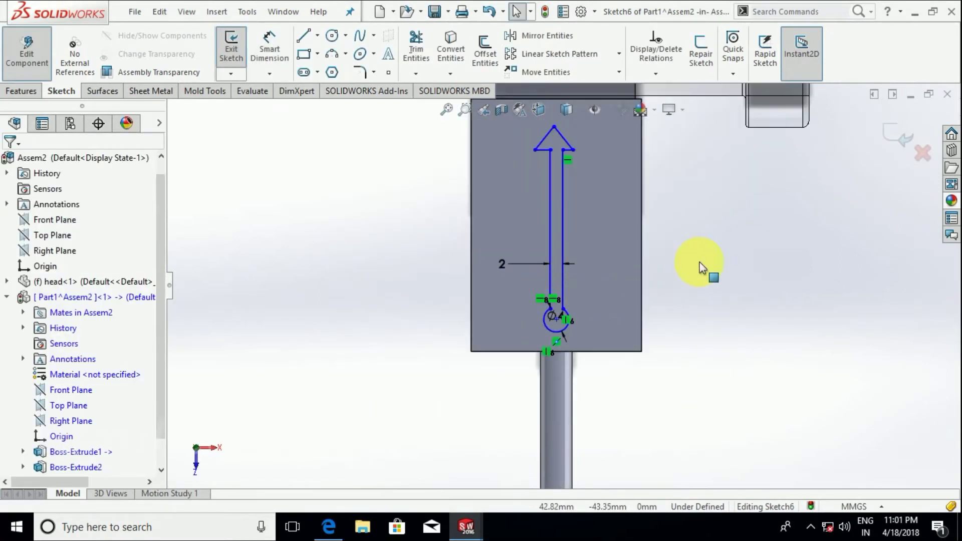
scroll(551, 166, "down", 5)
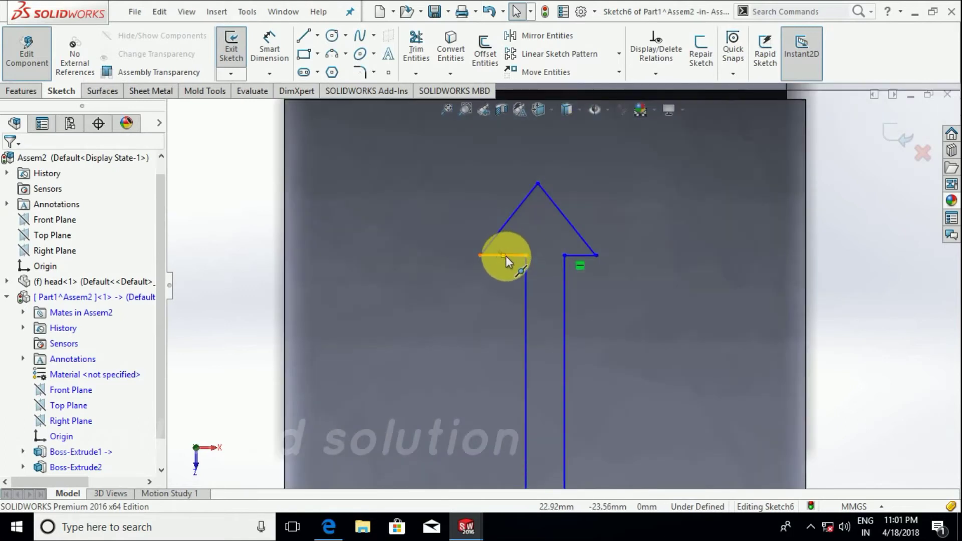
Step: Dimension the arrow head's left base edge to 2 mm and exit the sketch
left_click(506, 256)
left_click(283, 38)
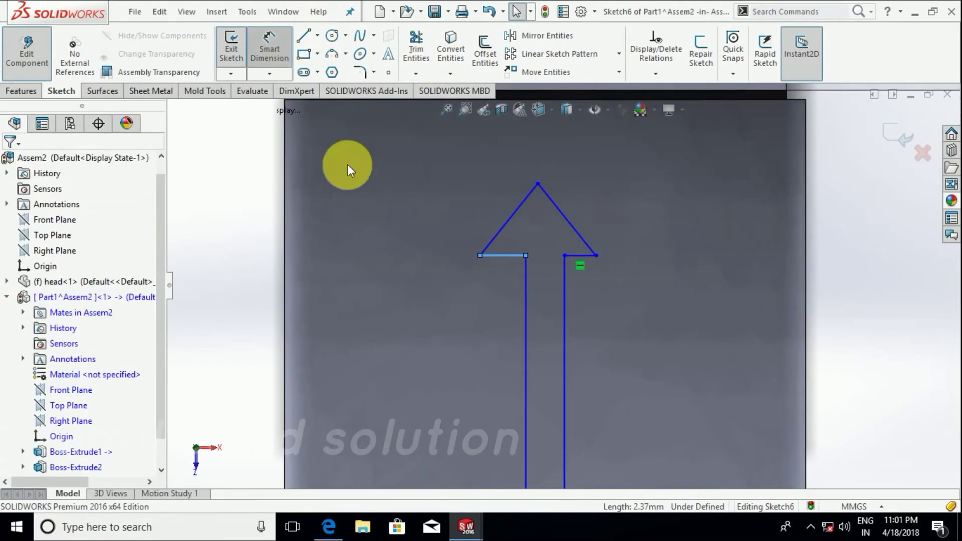
left_click(503, 256)
left_click(472, 311)
type("2")
key("Return")
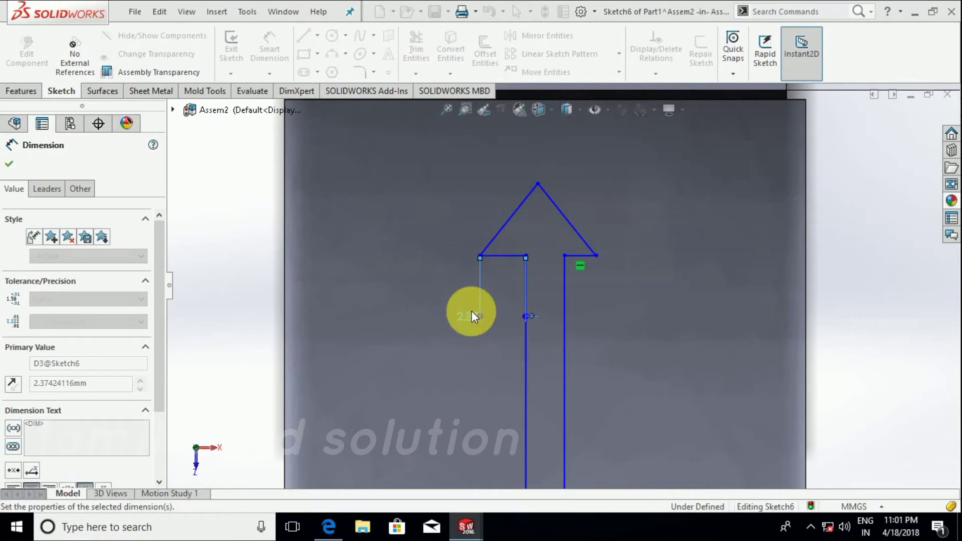
scroll(552, 262, "up", 2)
key("Escape")
scroll(585, 315, "up", 3)
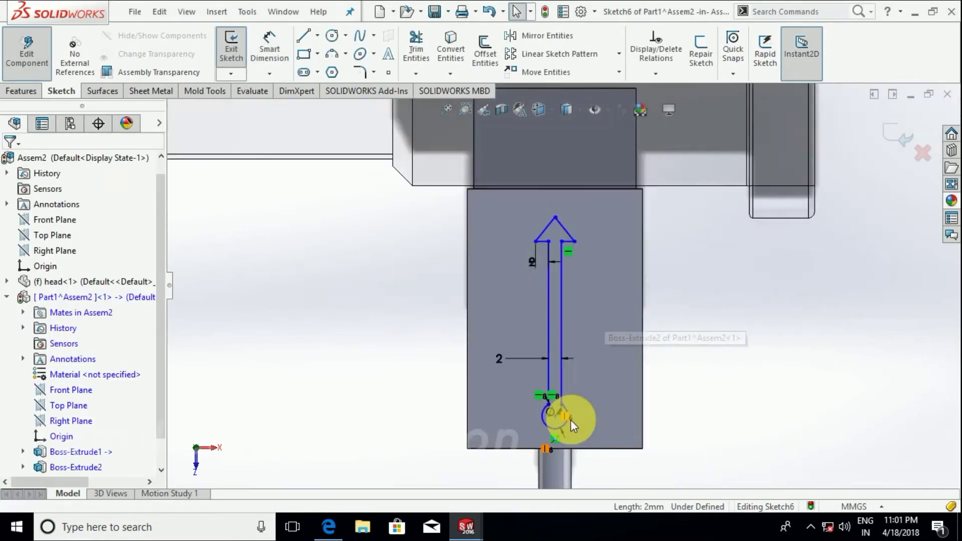
scroll(570, 420, "down", 5)
scroll(526, 326, "up", 1)
scroll(516, 298, "up", 4)
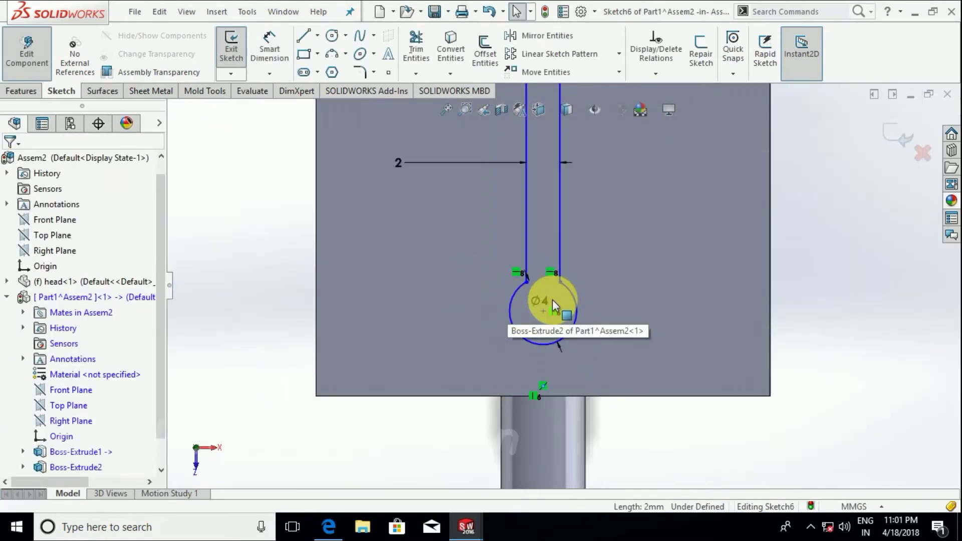
scroll(553, 300, "up", 3)
left_click(897, 135)
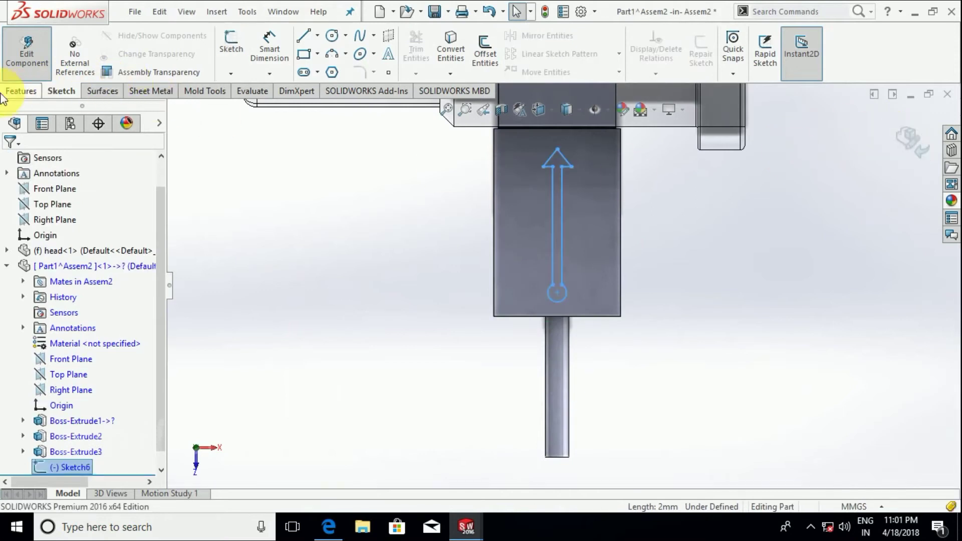
Step: Cut the arrow sketch into the block with a Blind Extruded Cut 0.5 mm deep
left_click(22, 91)
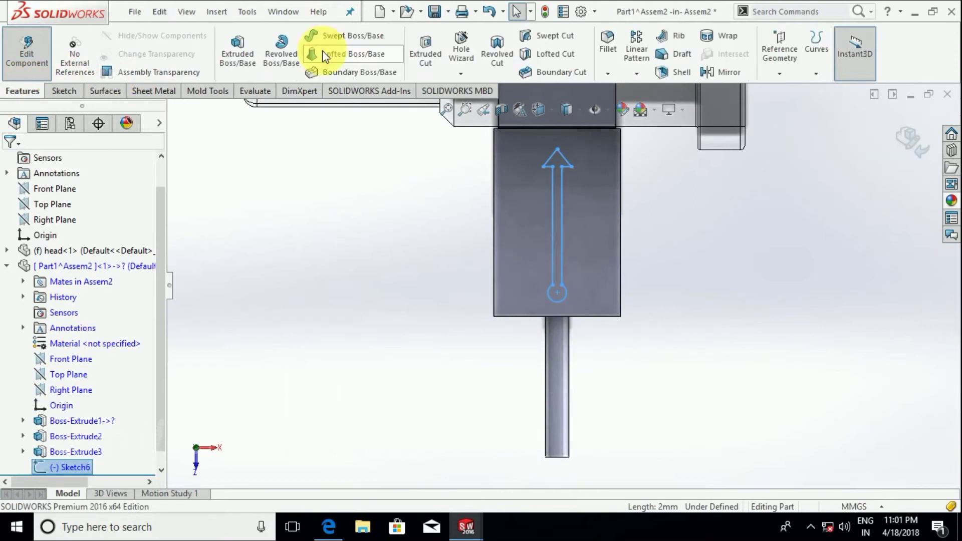
left_click(415, 45)
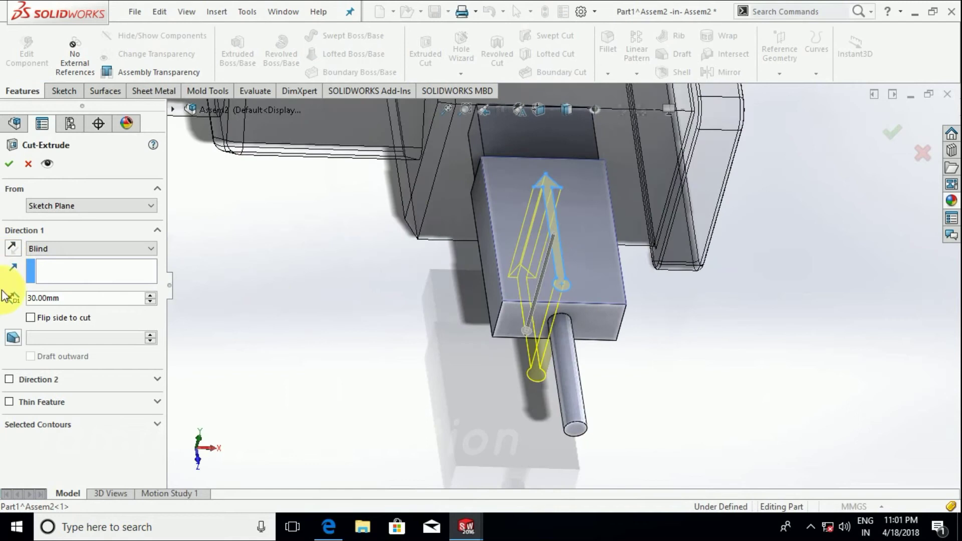
left_click_drag(76, 299, 12, 299)
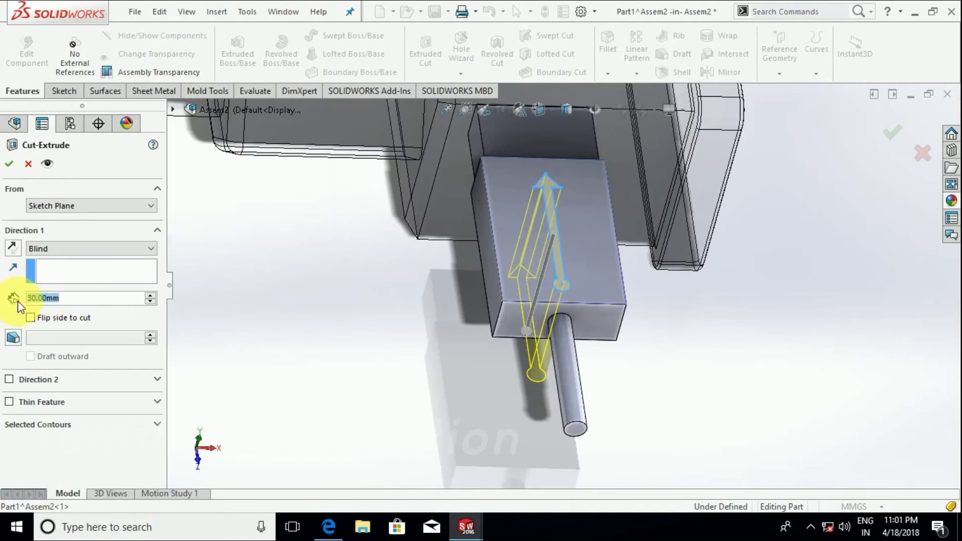
type("0.5")
key("Return")
left_click(16, 170)
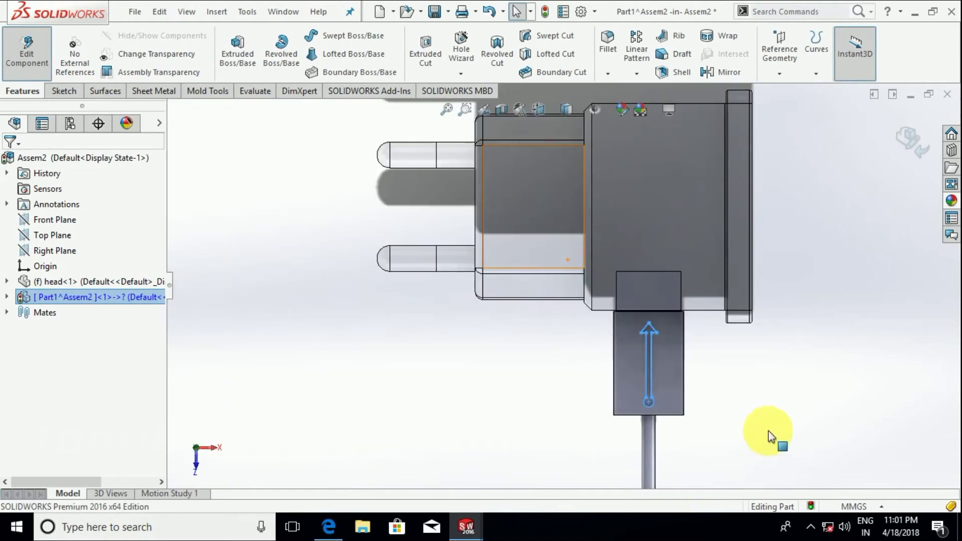
Step: Start a new sketch on the lower block's front face
scroll(672, 376, "down", 3)
scroll(552, 346, "up", 2)
left_click(604, 206)
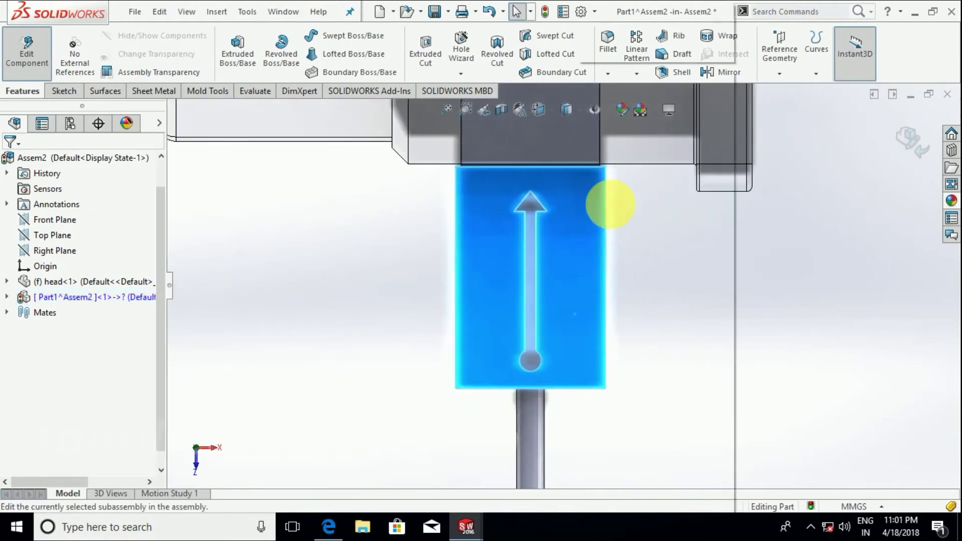
right_click(610, 204)
left_click(604, 48)
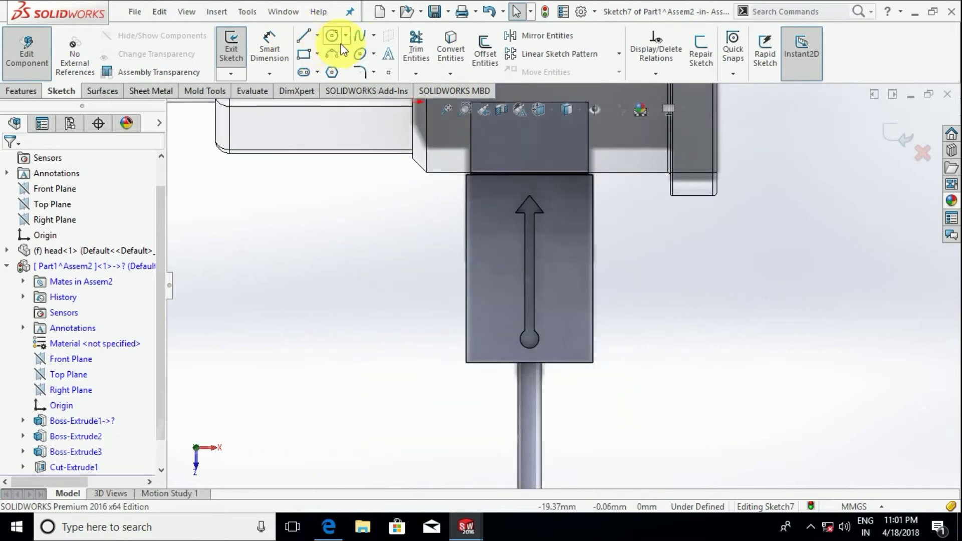
Step: Draw two curved splines branching from the arrow shaft edge
left_click(355, 38)
scroll(516, 272, "down", 2)
scroll(580, 361, "down", 3)
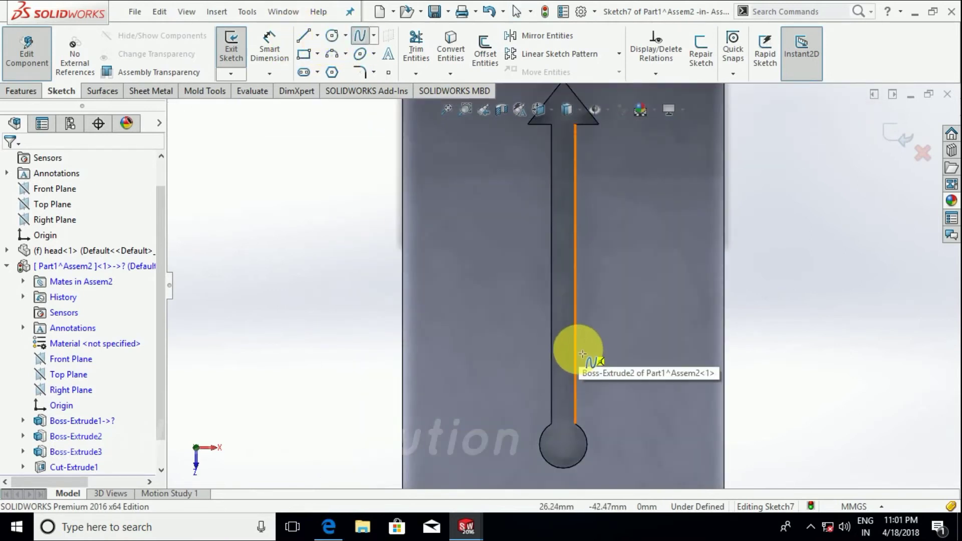
left_click(576, 301)
left_click(617, 274)
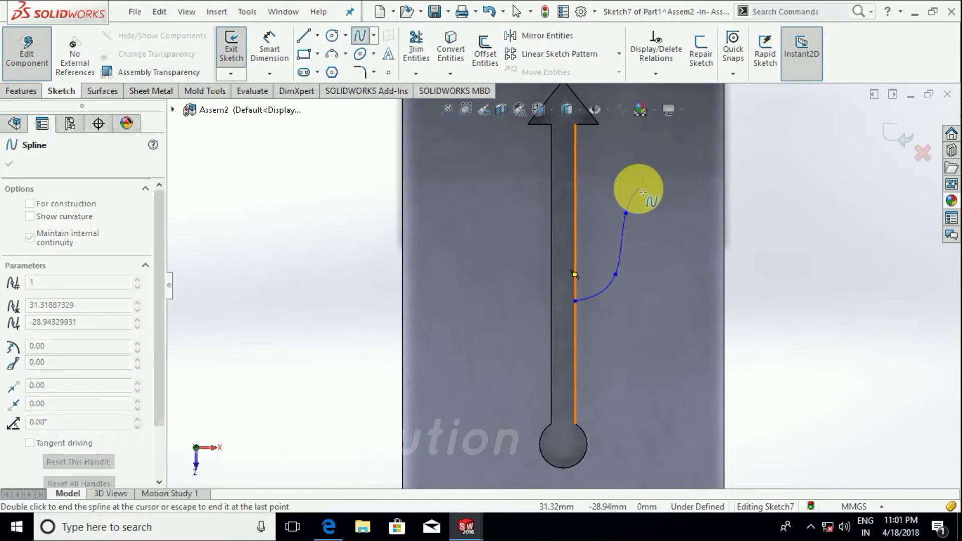
right_click(643, 192)
left_click(648, 197)
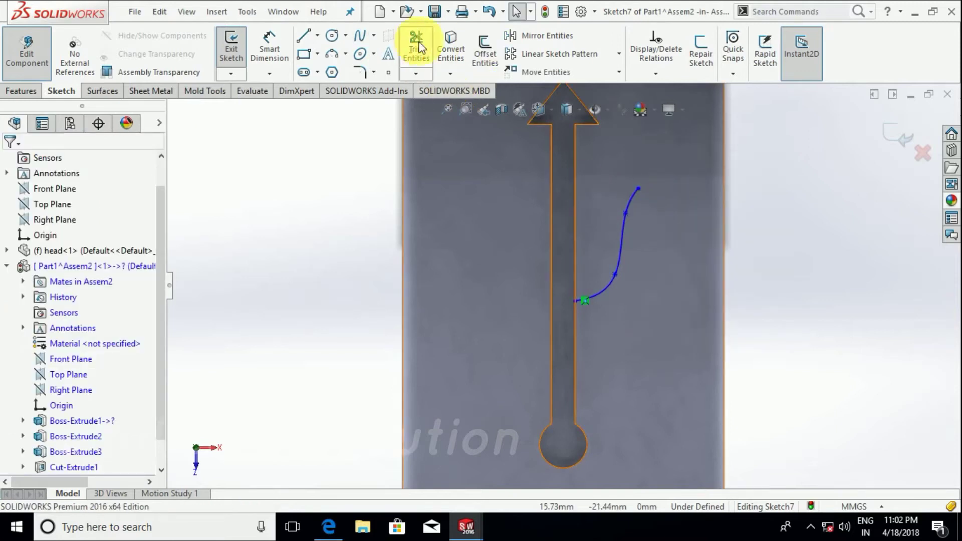
left_click(360, 36)
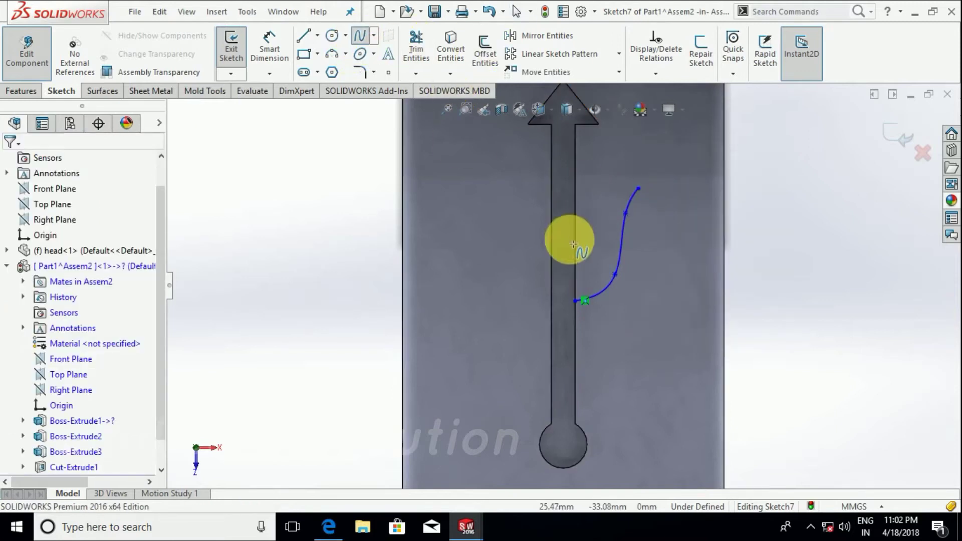
left_click(577, 275)
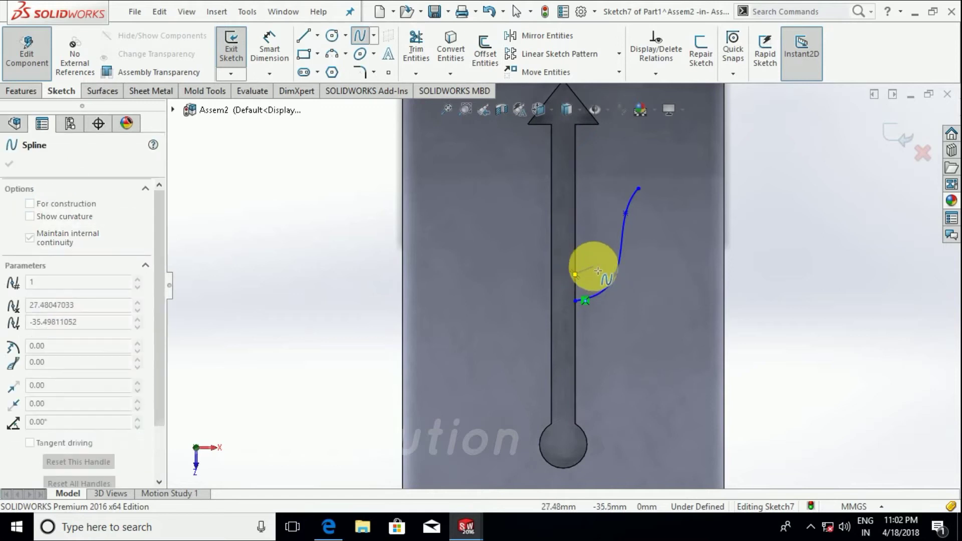
left_click(602, 258)
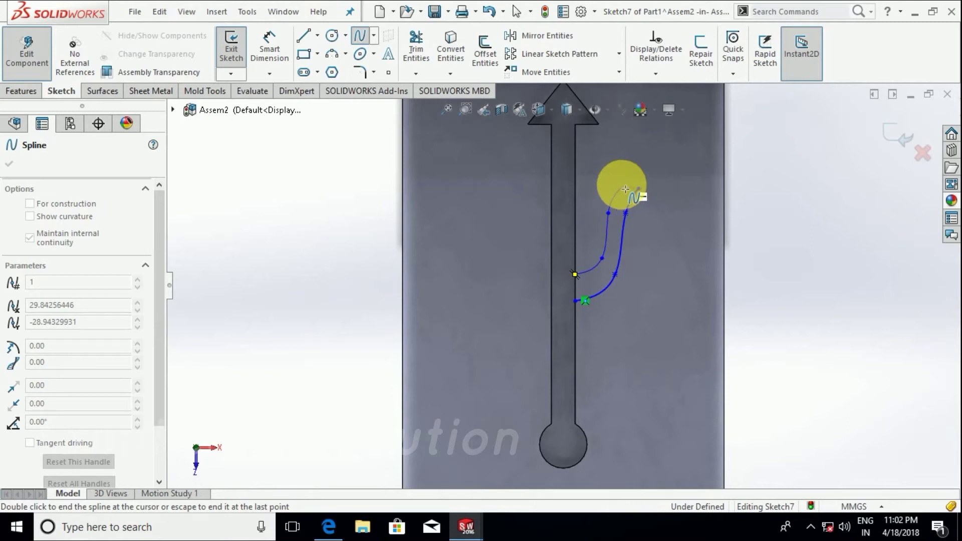
right_click(625, 189)
left_click(640, 193)
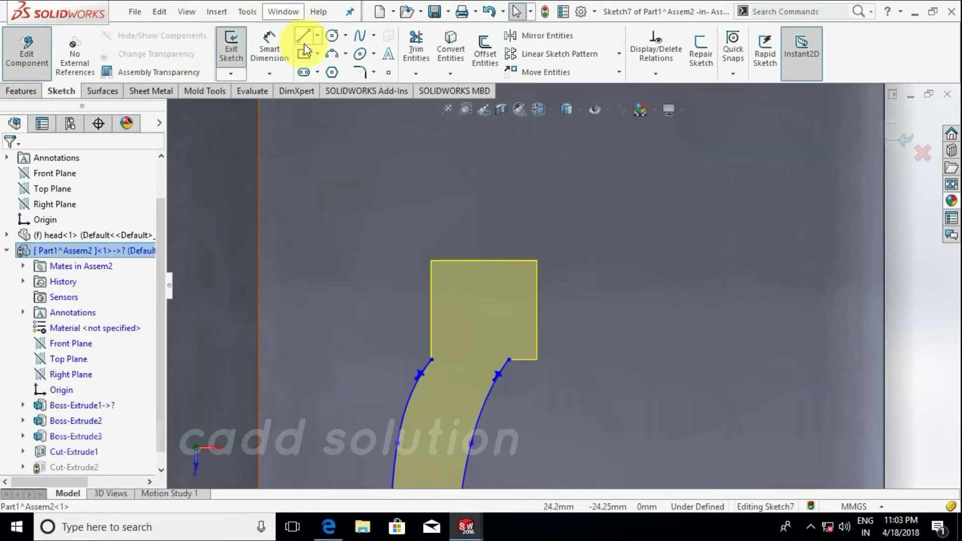
Step: Draw a center rectangle above the spline ends and shrink it to a small square
left_click(304, 53)
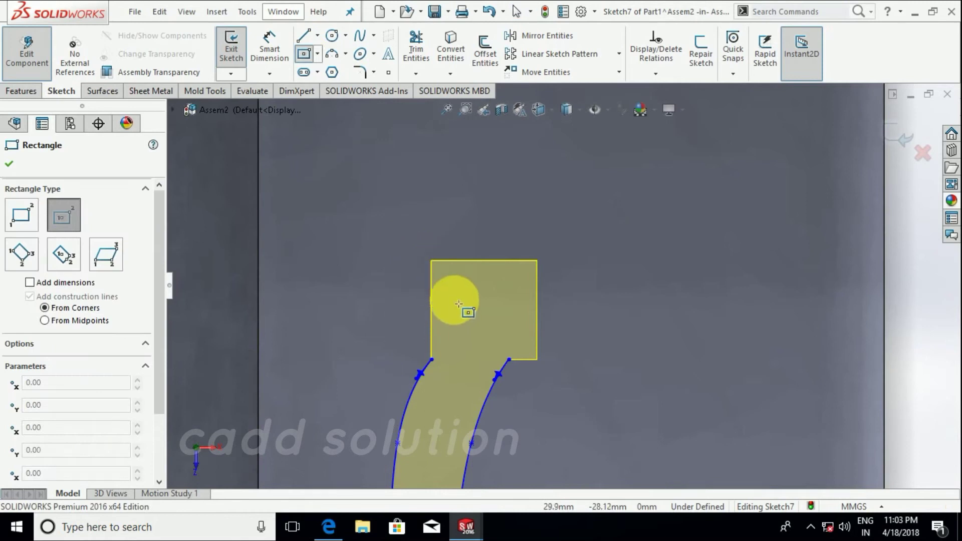
left_click(460, 297)
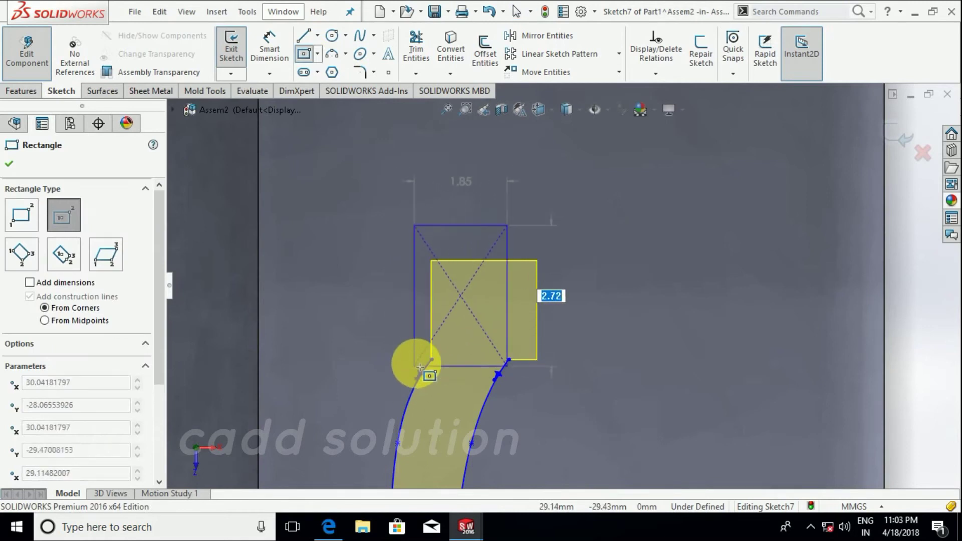
left_click(397, 372)
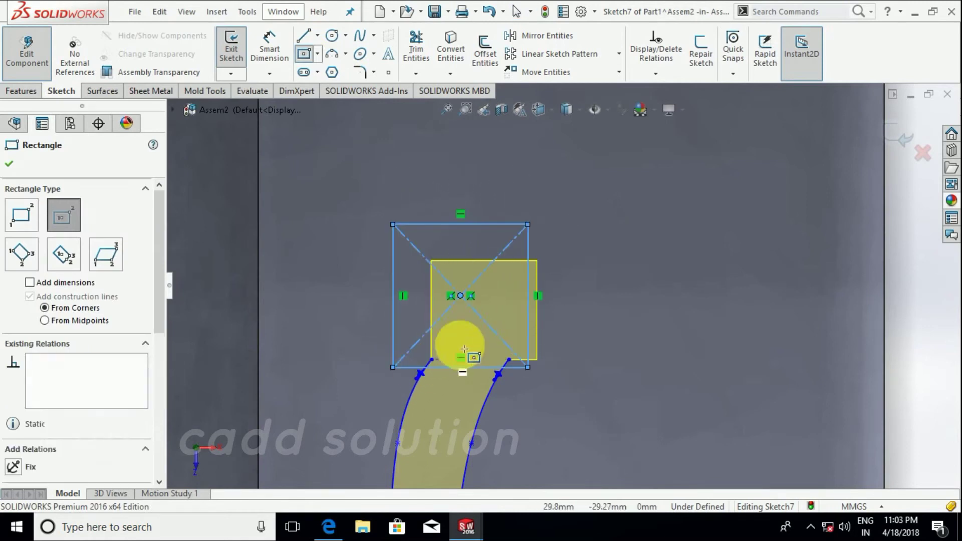
key("Escape")
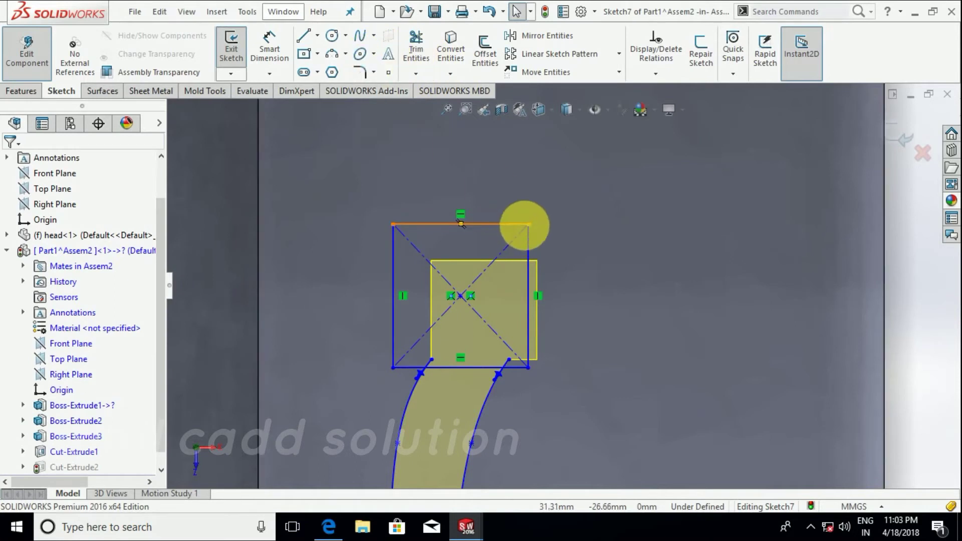
mouse_move(526, 231)
left_mouse_down()
mouse_move(515, 266)
mouse_move(542, 253)
left_mouse_up()
Step: Power Trim the branch sketch and exit it to rebuild the cut
left_click(413, 42)
scroll(461, 382, "down", 3)
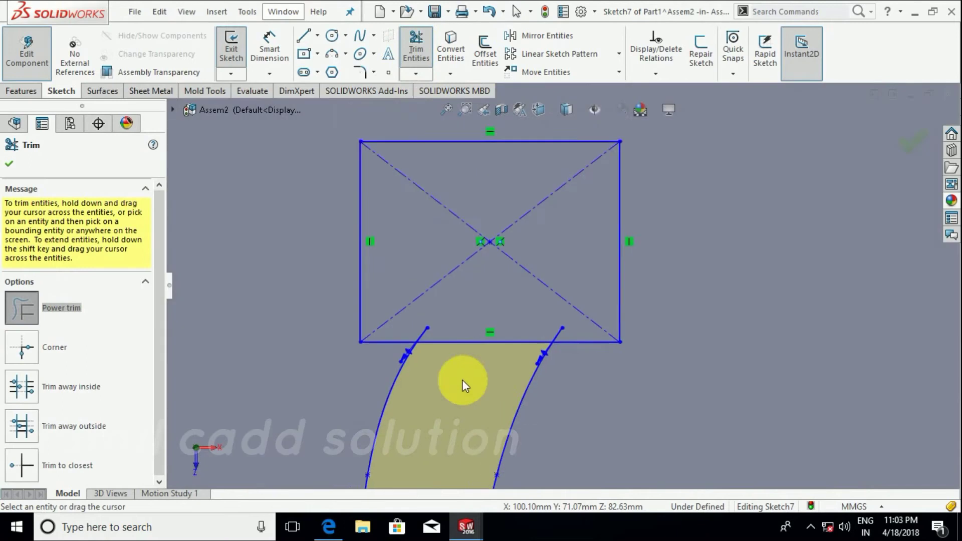
scroll(471, 316, "down", 2)
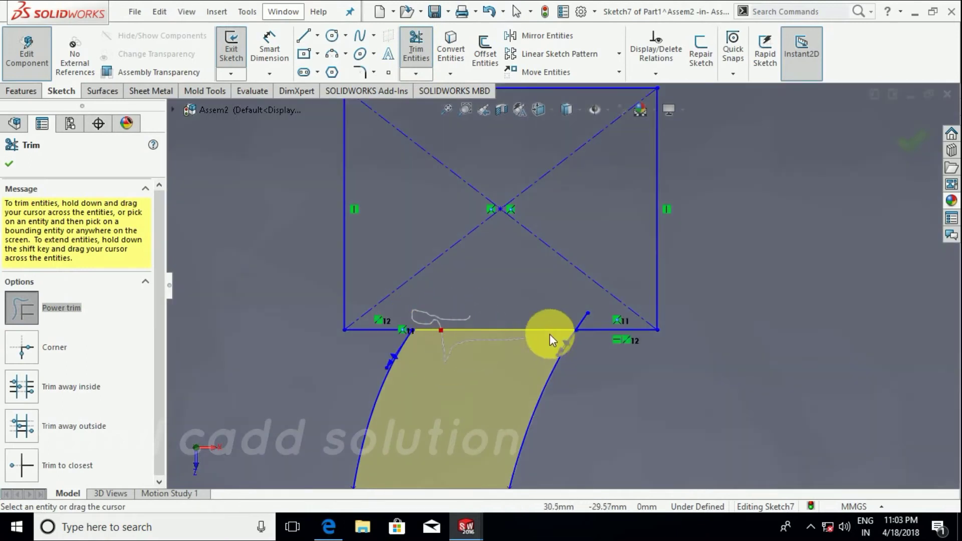
scroll(558, 329, "up", 4)
scroll(558, 329, "up", 2)
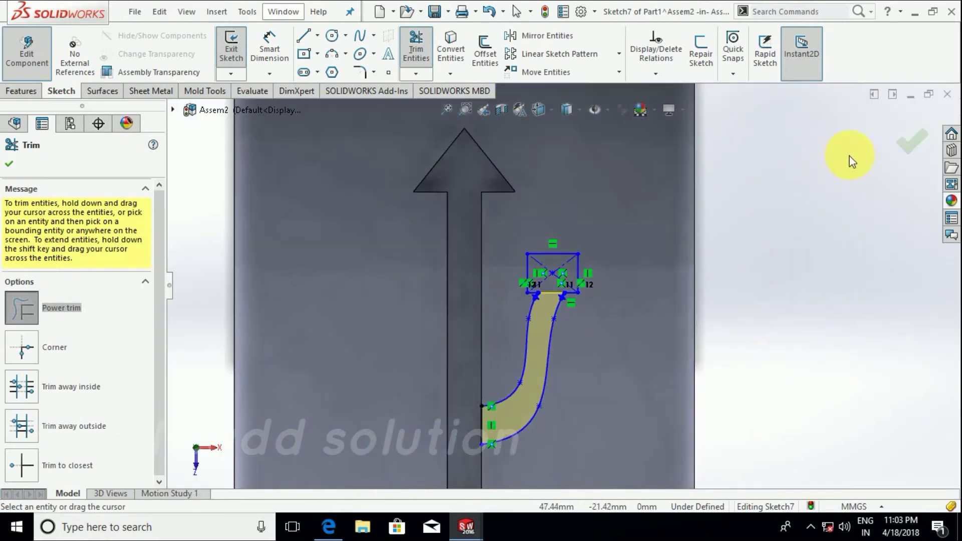
left_click(910, 146)
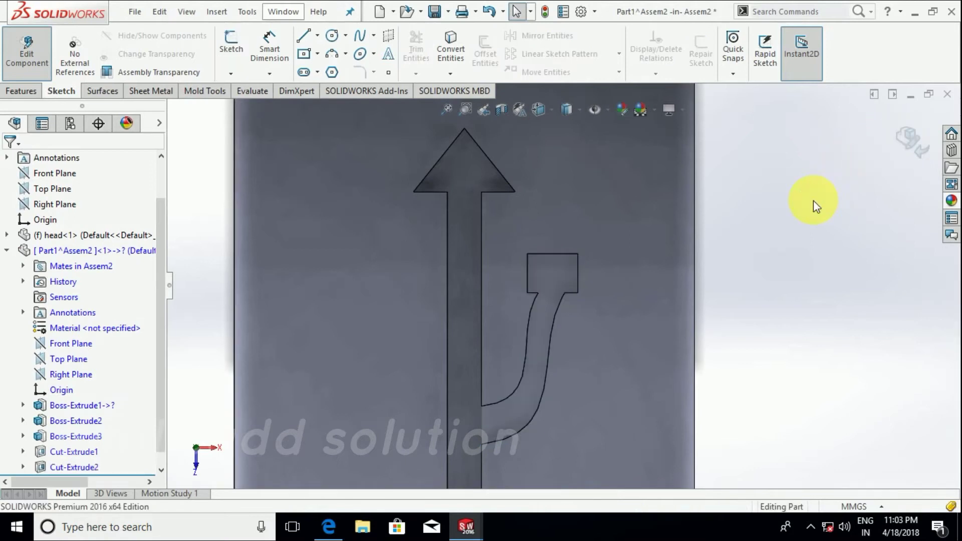
scroll(549, 331, "down", 3)
scroll(549, 326, "up", 3)
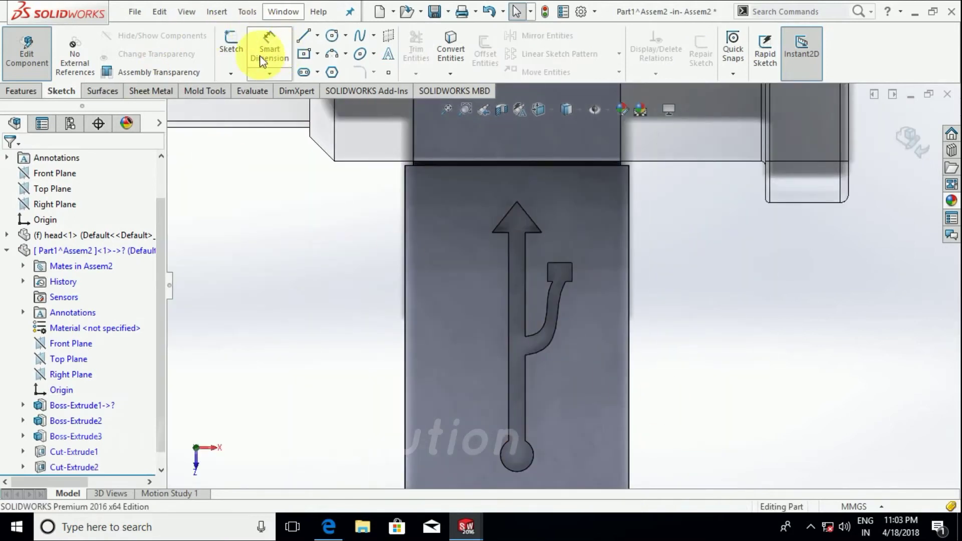
Step: Start a sketch on the plug face and draw two splines curving left from the arrow stem
left_click(360, 36)
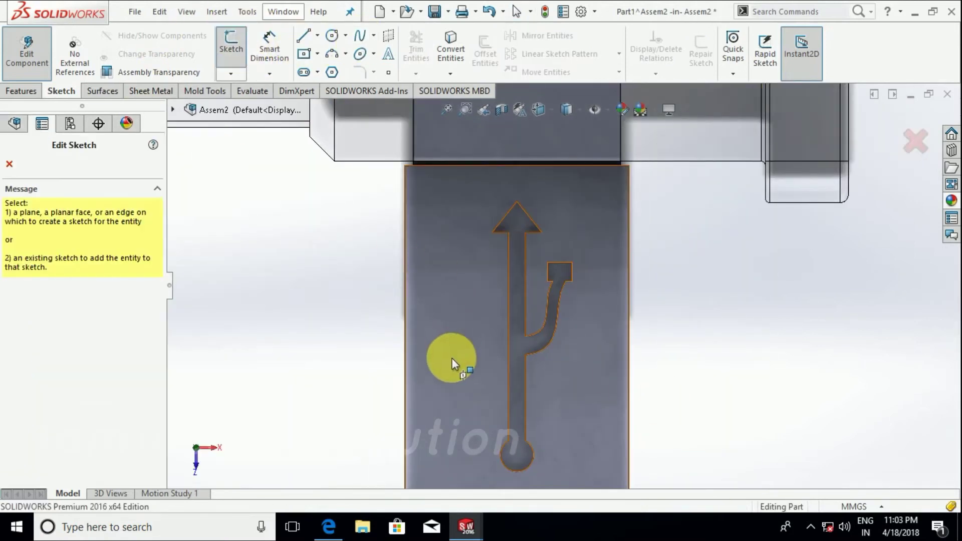
left_click(452, 363)
left_click(509, 391)
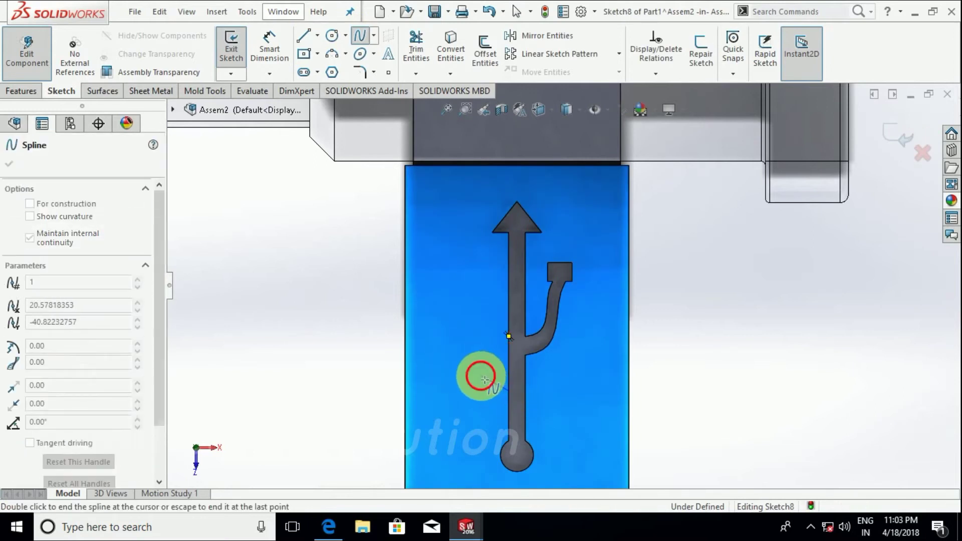
left_click(482, 375)
left_click(465, 337)
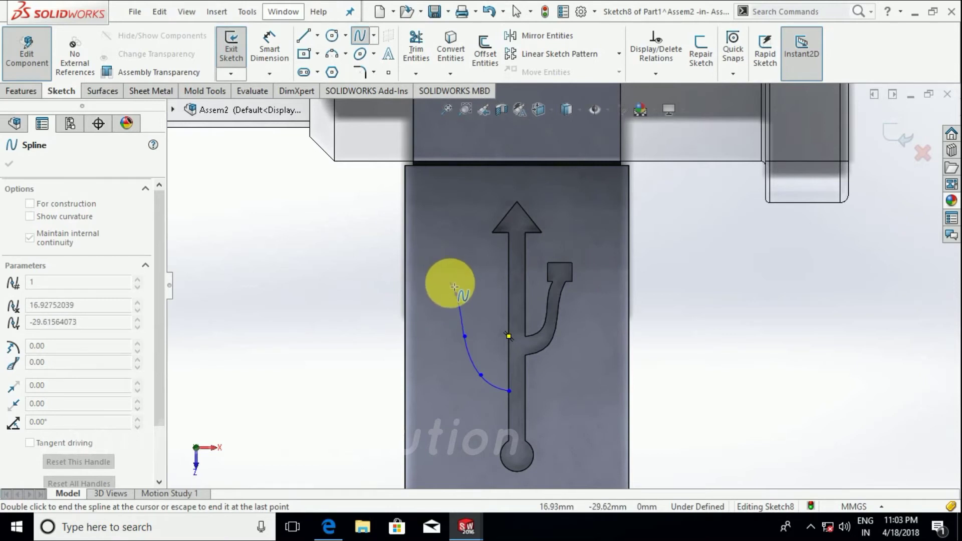
double_click(452, 283)
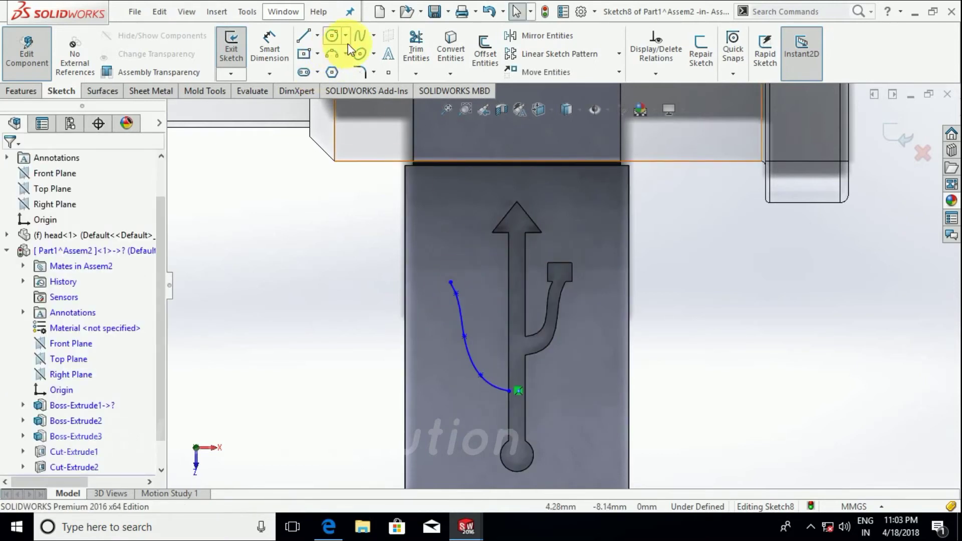
left_click(359, 36)
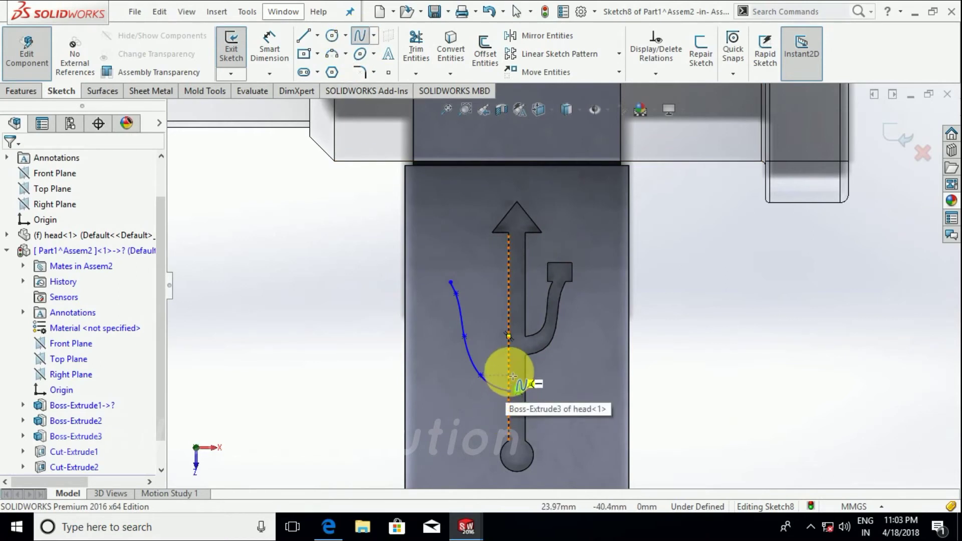
left_click(517, 389)
left_click(493, 358)
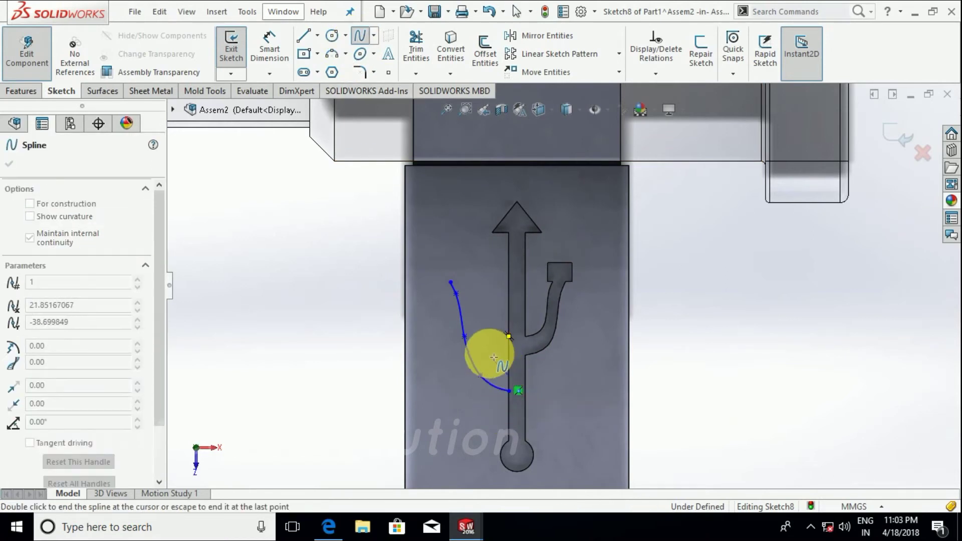
left_click(482, 328)
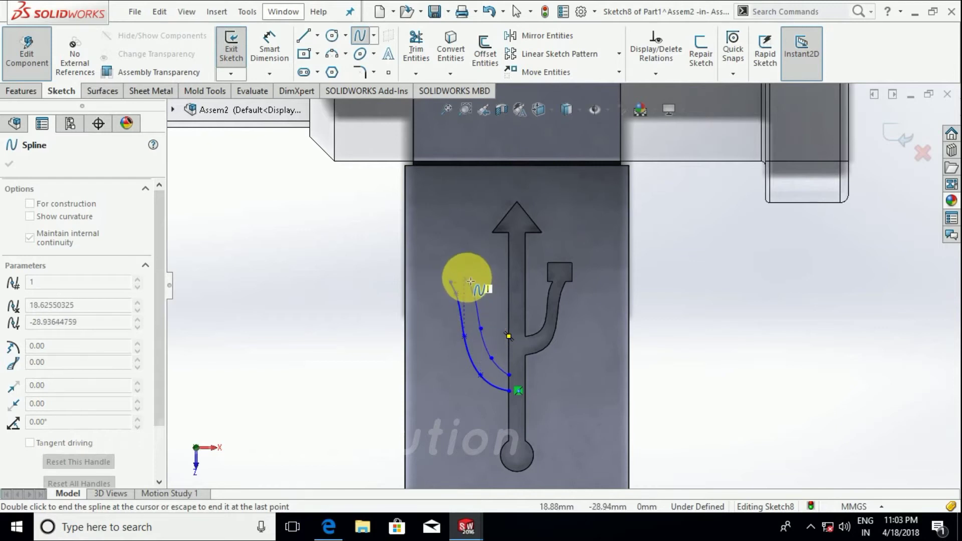
right_click(471, 281)
left_click(485, 285)
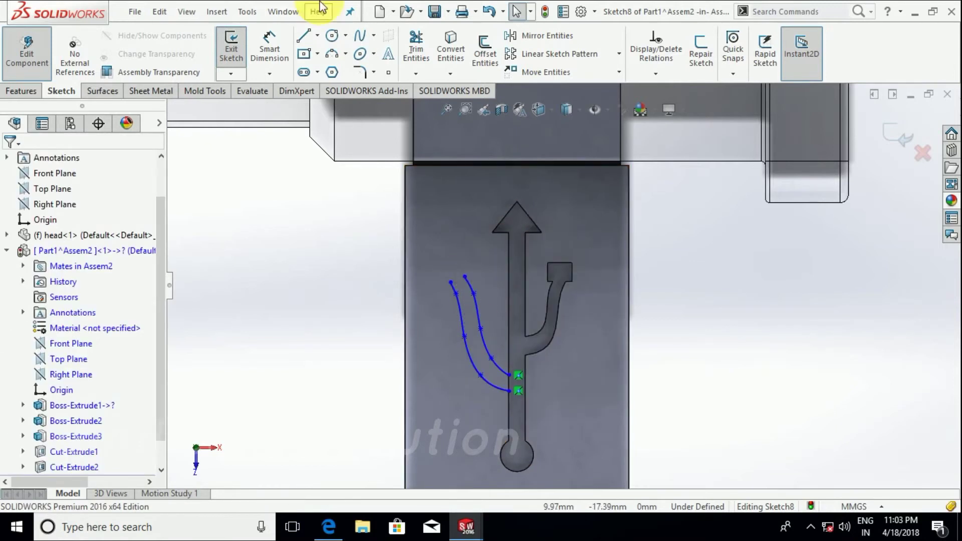
Step: Draw a circle over the curve ends and trim it with Trim Entities
left_click(331, 38)
scroll(450, 275, "down", 2)
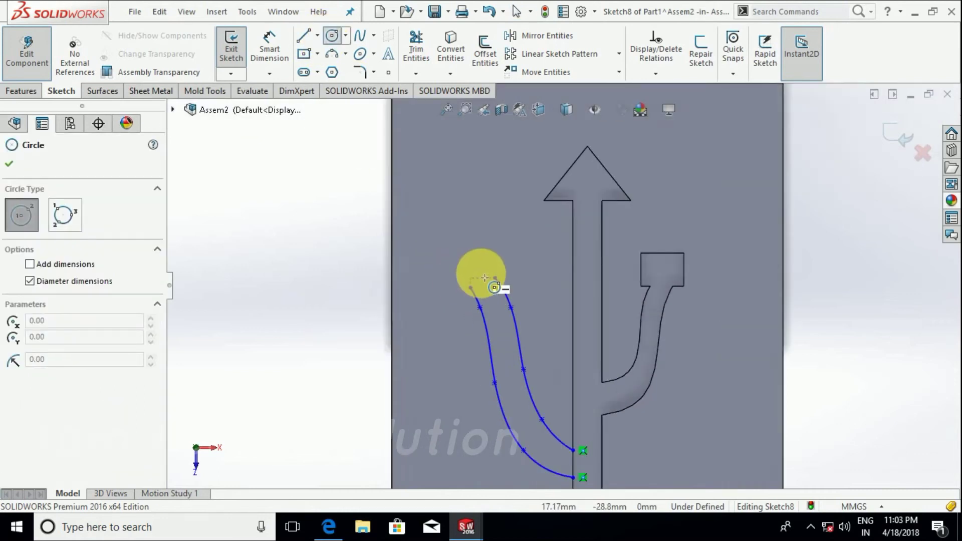
scroll(477, 275, "down", 2)
left_click(475, 268)
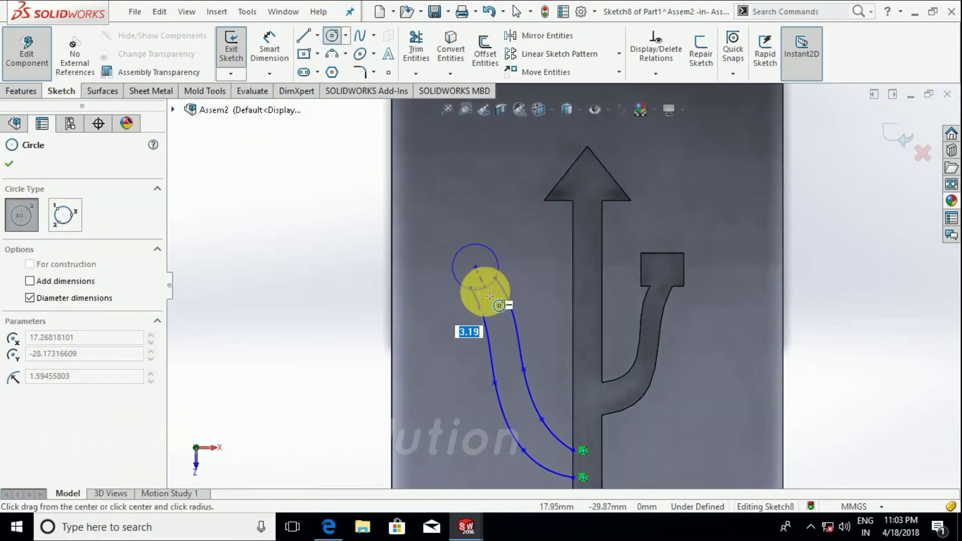
left_click(490, 300)
key("Escape")
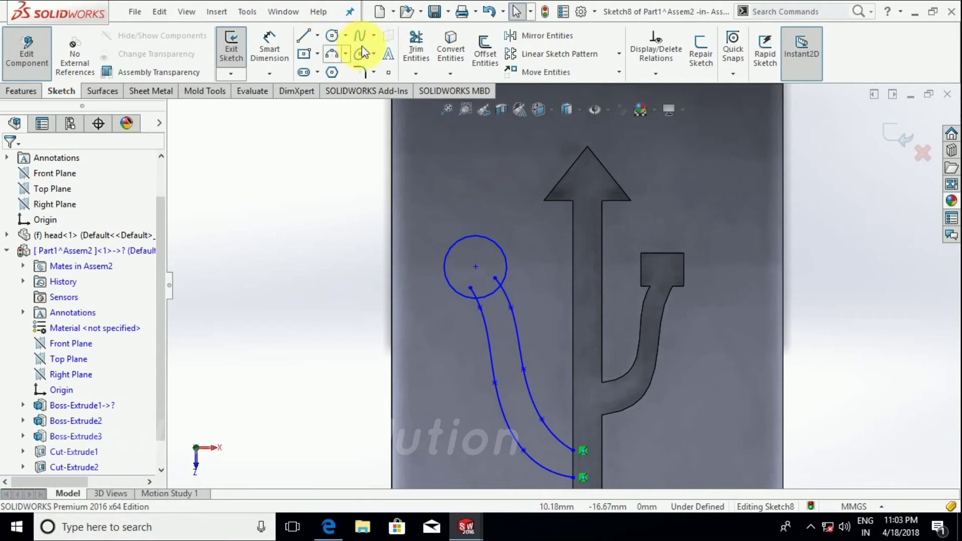
left_click(416, 45)
scroll(447, 230, "down", 3)
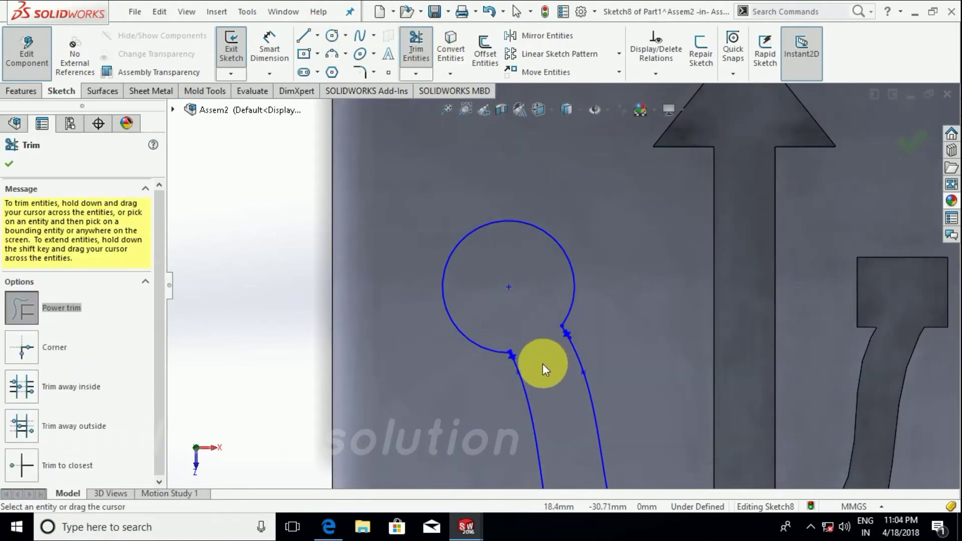
scroll(582, 311, "up", 4)
scroll(589, 359, "down", 2)
scroll(585, 408, "down", 1)
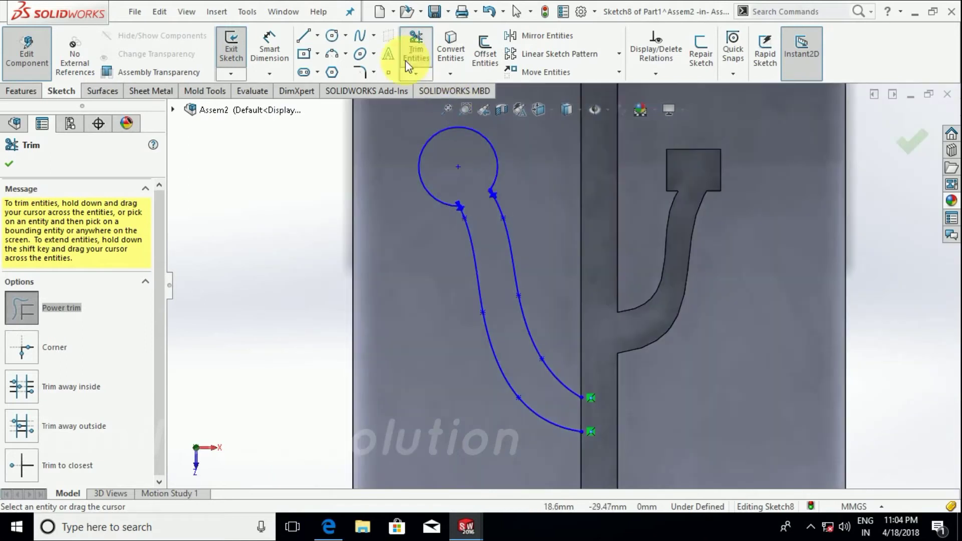
Step: Close the lower curve ends with a line and start an Extruded Cut of the sketch
left_click(303, 36)
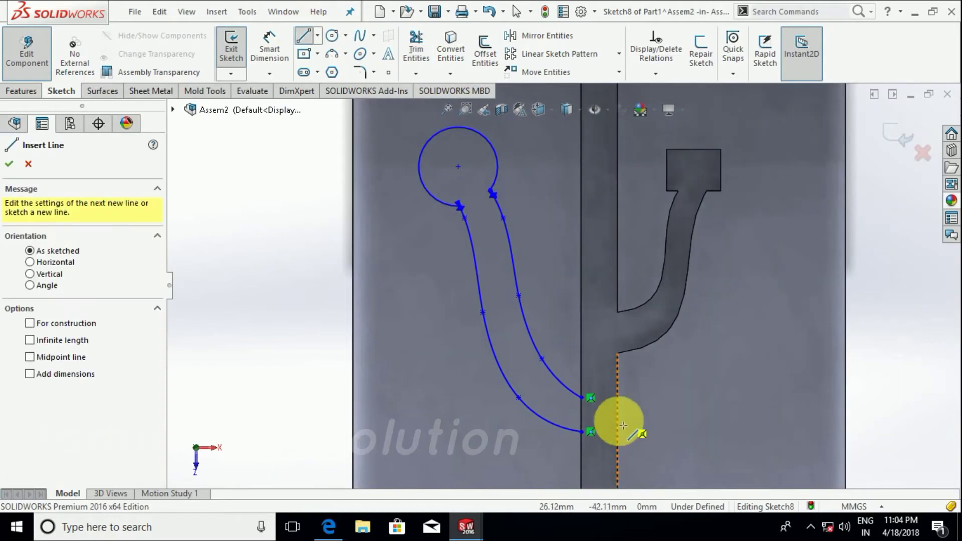
left_click(583, 432)
left_click(583, 397)
key("Escape")
scroll(601, 393, "up", 2)
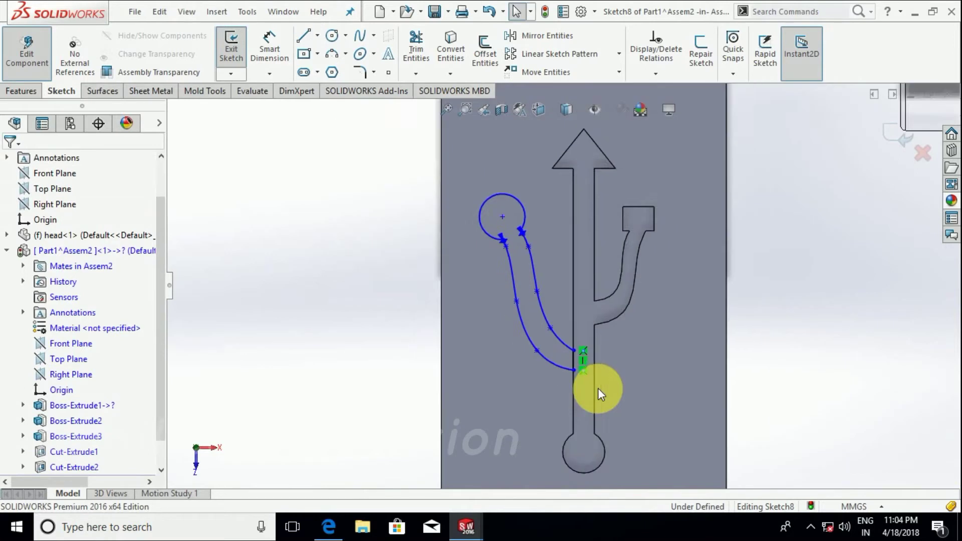
scroll(597, 388, "up", 3)
left_click(31, 91)
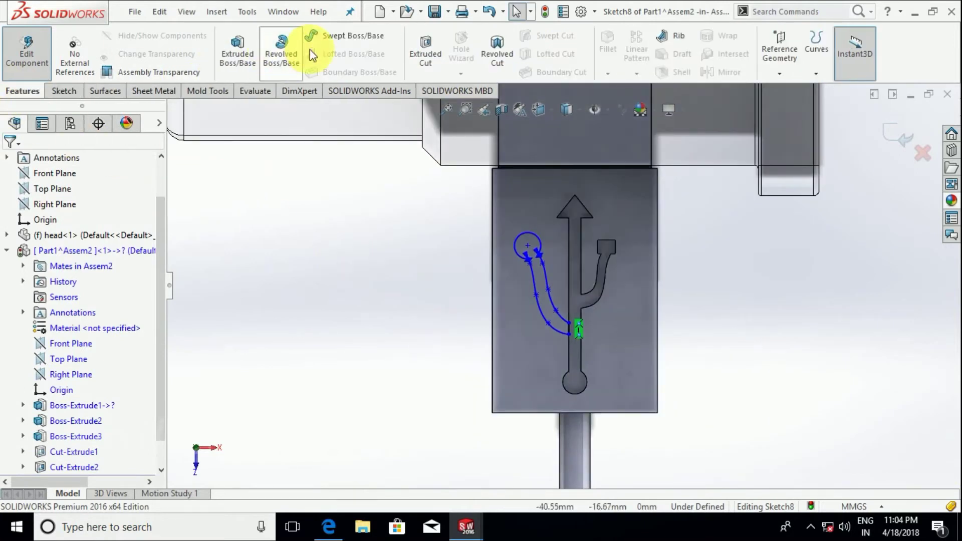
left_click(428, 54)
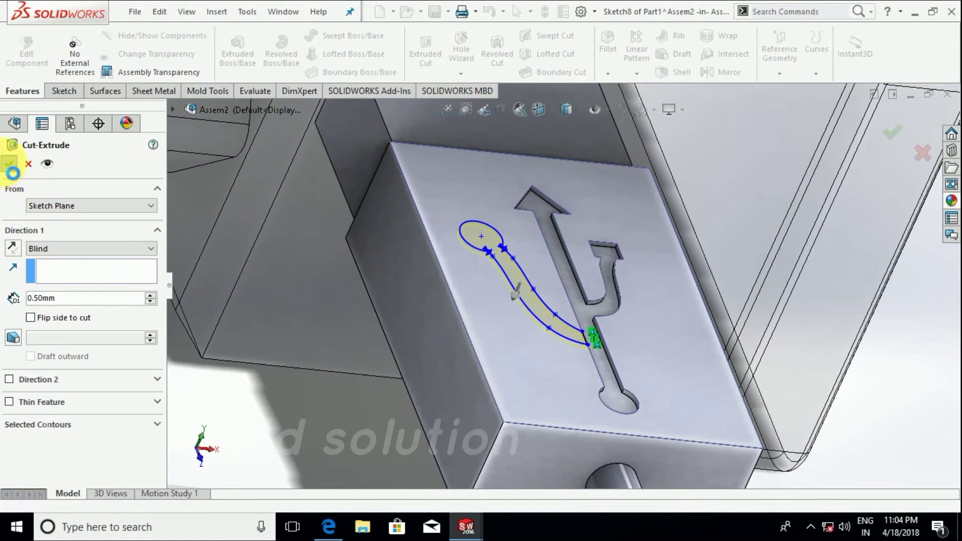
Step: Accept the 0.50 mm engraving cut and orbit toward the USB plug's connector side
left_click(9, 164)
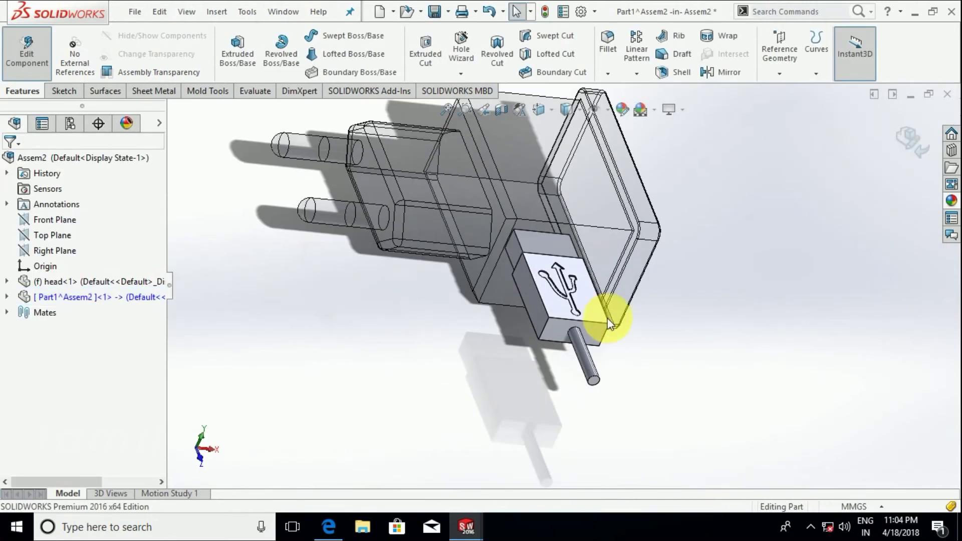
mouse_move(601, 318)
middle_mouse_down()
mouse_move(538, 334)
mouse_move(555, 451)
mouse_move(507, 355)
mouse_move(548, 279)
mouse_move(563, 348)
mouse_move(606, 233)
mouse_move(681, 326)
mouse_move(548, 332)
mouse_move(501, 242)
mouse_move(432, 195)
mouse_move(430, 215)
middle_mouse_up()
scroll(512, 358, "up", 5)
scroll(548, 333, "down", 5)
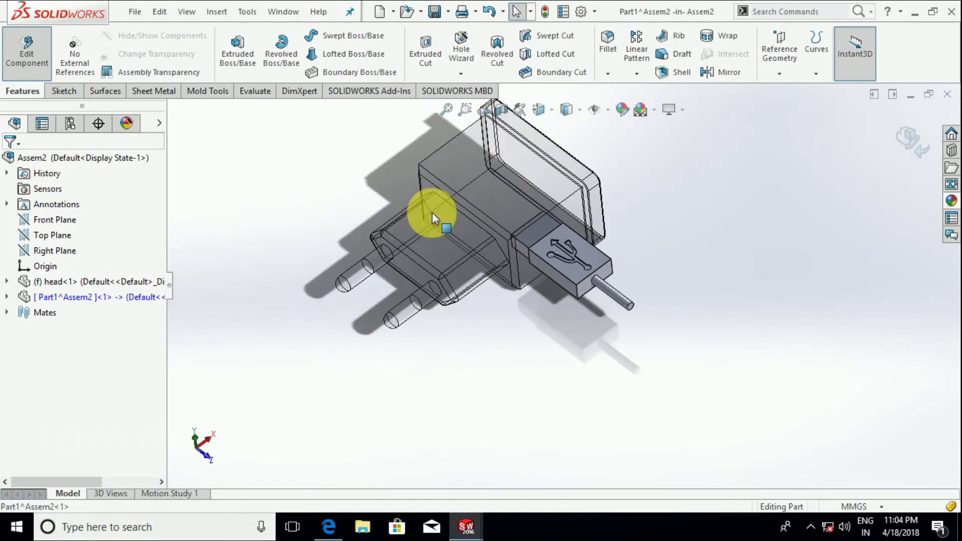
scroll(563, 280, "down", 3)
mouse_move(563, 279)
middle_mouse_down()
mouse_move(522, 280)
mouse_move(604, 273)
mouse_move(630, 296)
mouse_move(621, 161)
mouse_move(699, 192)
mouse_move(688, 260)
mouse_move(671, 281)
mouse_move(624, 228)
mouse_move(590, 263)
middle_mouse_up()
scroll(604, 273, "down", 3)
Step: Start a sketch on the face of the block joining the USB head to the charger
left_click(529, 243)
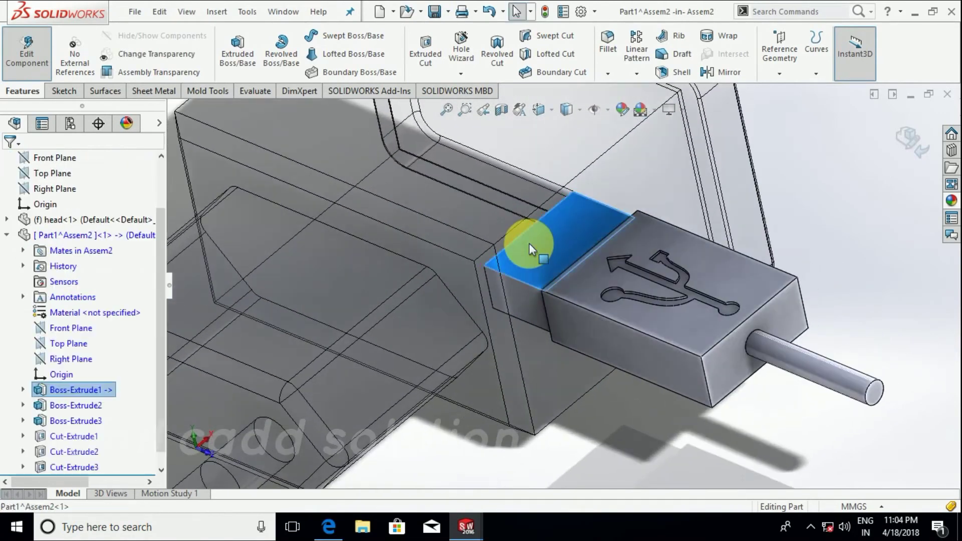
right_click(529, 243)
left_click(556, 40)
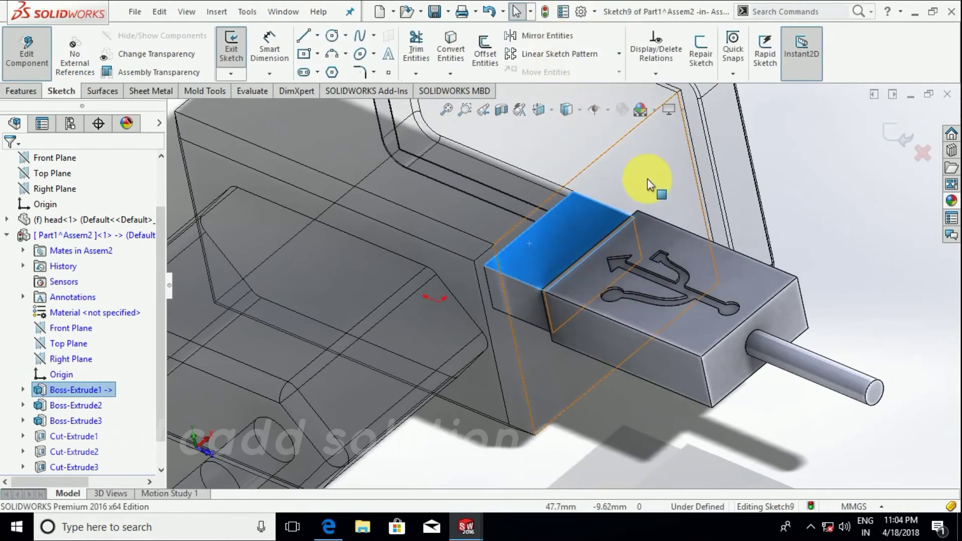
scroll(591, 211, "down", 5)
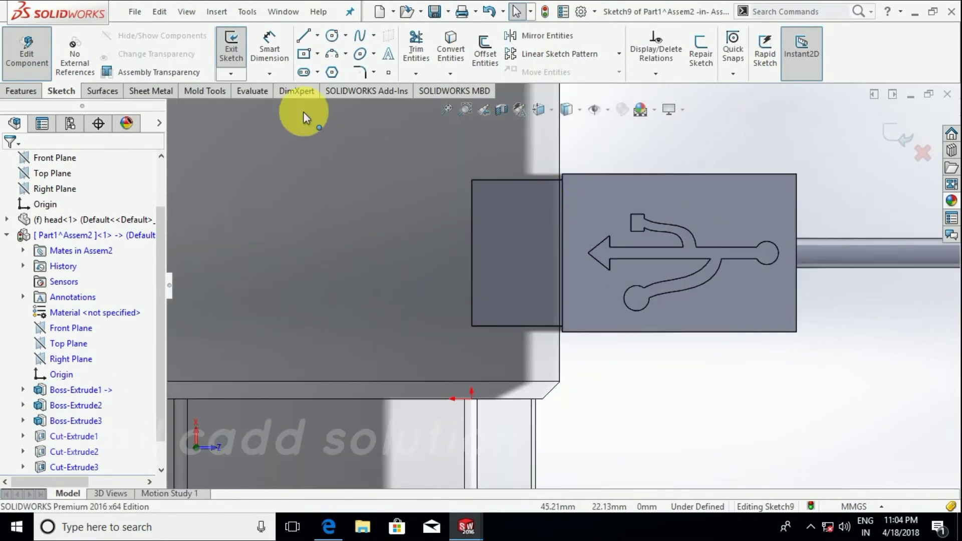
Step: Draw a 3 × 3 centred square and begin dimensioning from its centre point
left_click(304, 62)
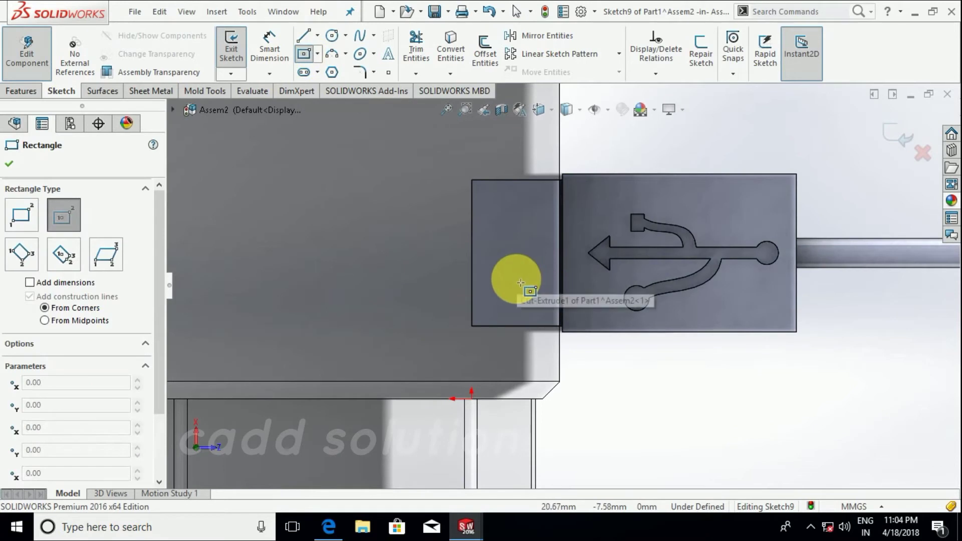
left_click(517, 266)
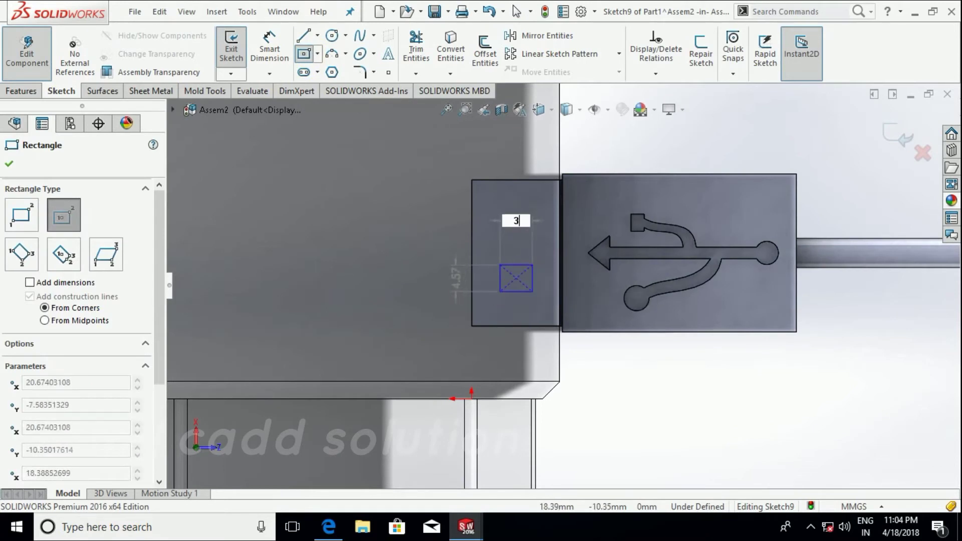
key("Tab")
key("Return")
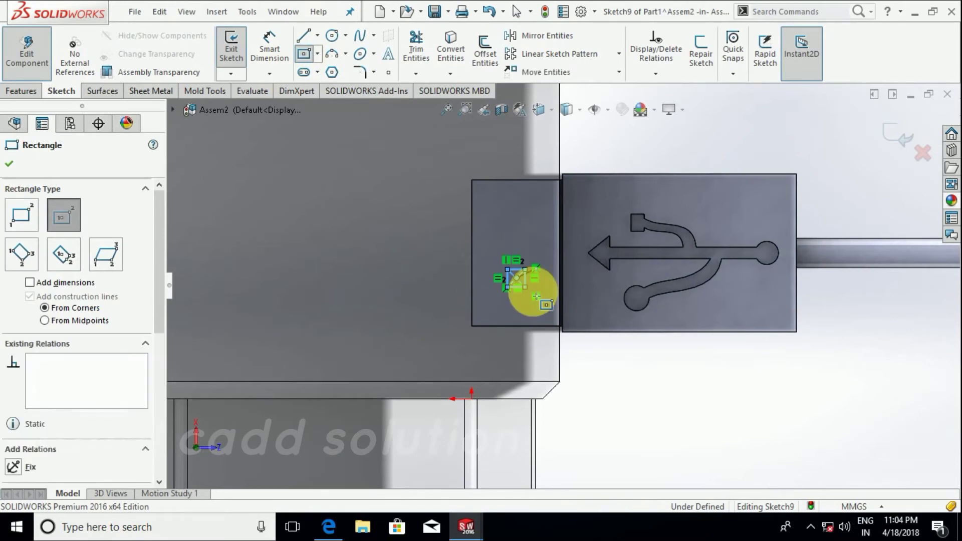
key("Escape")
left_click(269, 49)
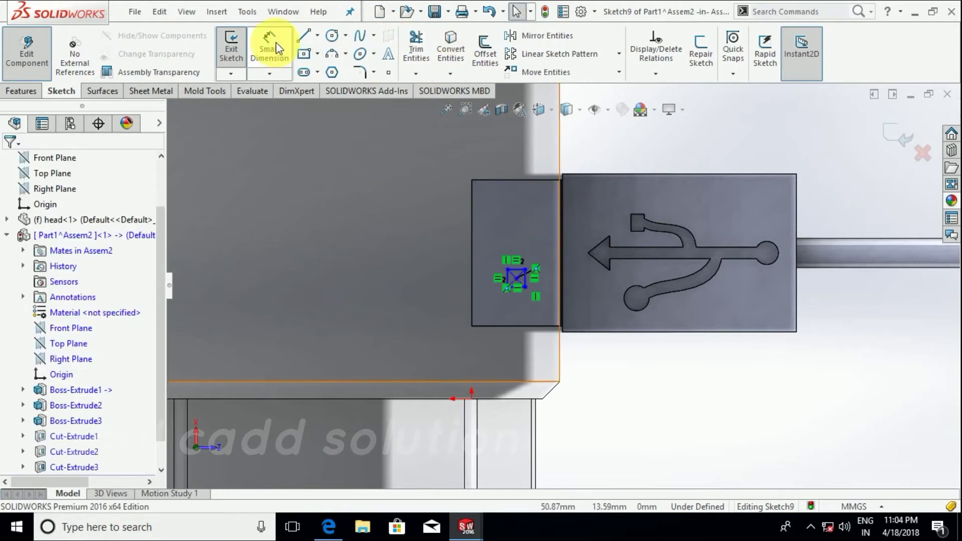
left_click(519, 279)
Step: Position the square's centre with 5 mm and 8 mm dimensions
left_click(513, 327)
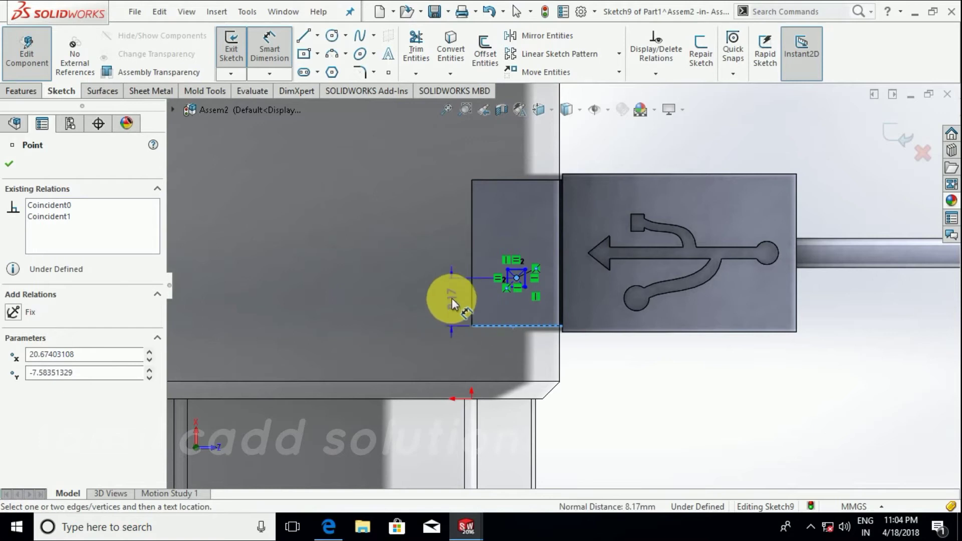
left_click(452, 300)
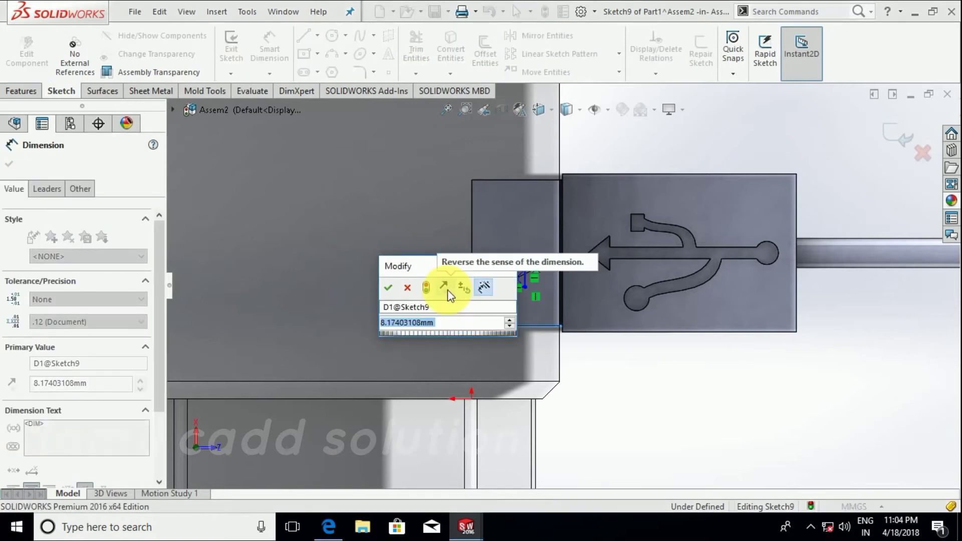
type("5")
key("Return")
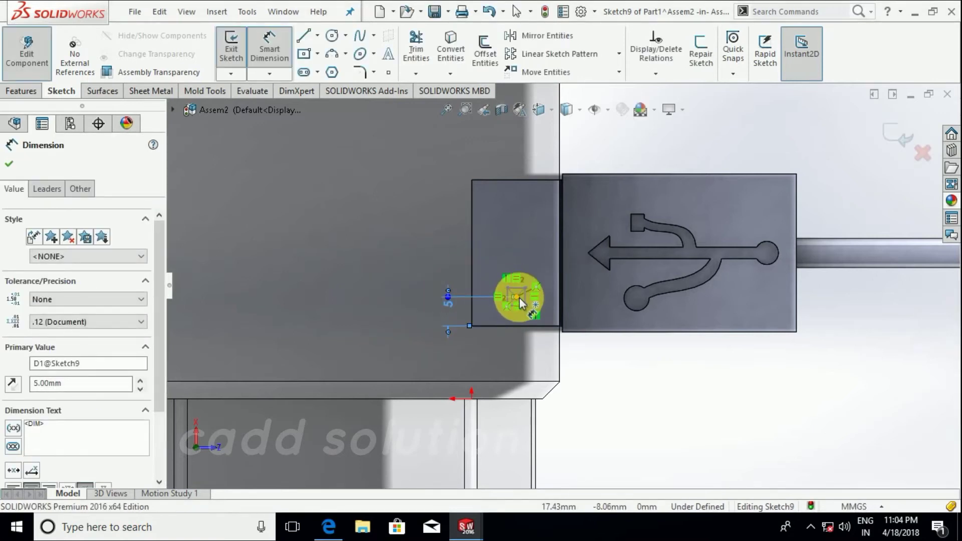
left_click(520, 296)
left_click(414, 279)
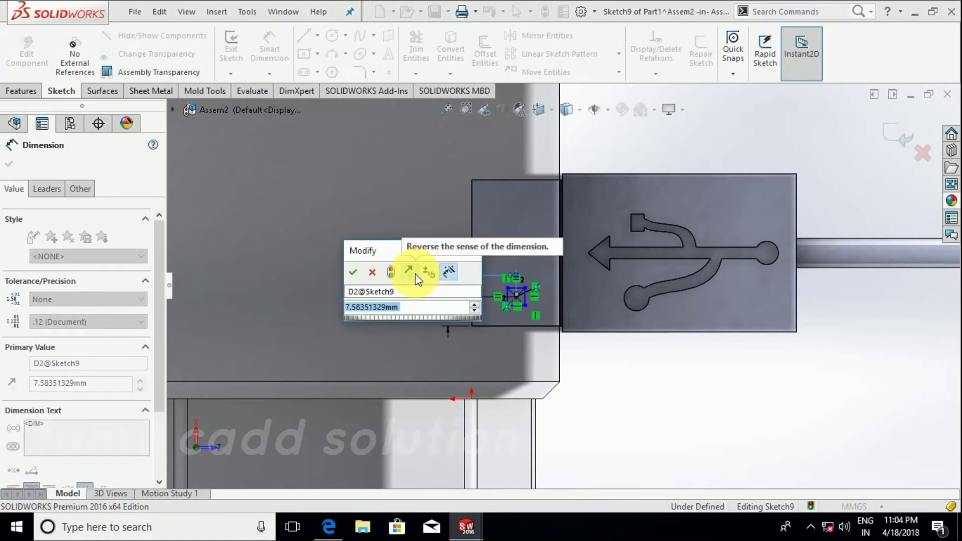
type("8")
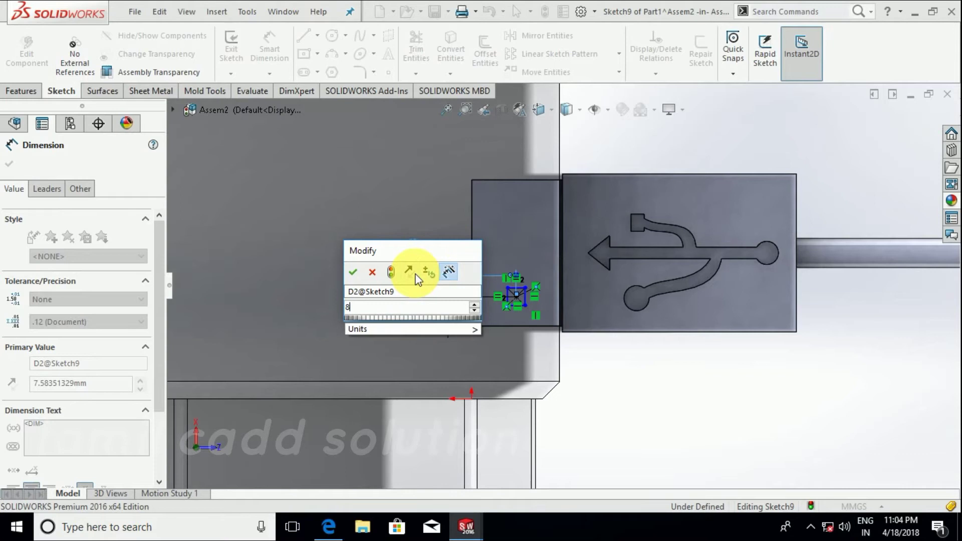
key("Return")
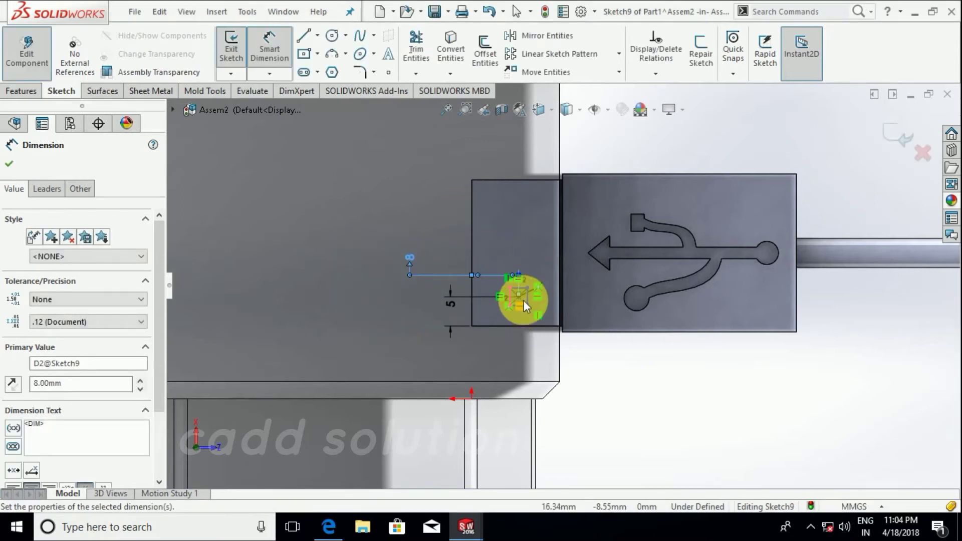
Step: Draw a short horizontal construction centerline above the square
scroll(515, 296, "down", 1)
left_click(317, 35)
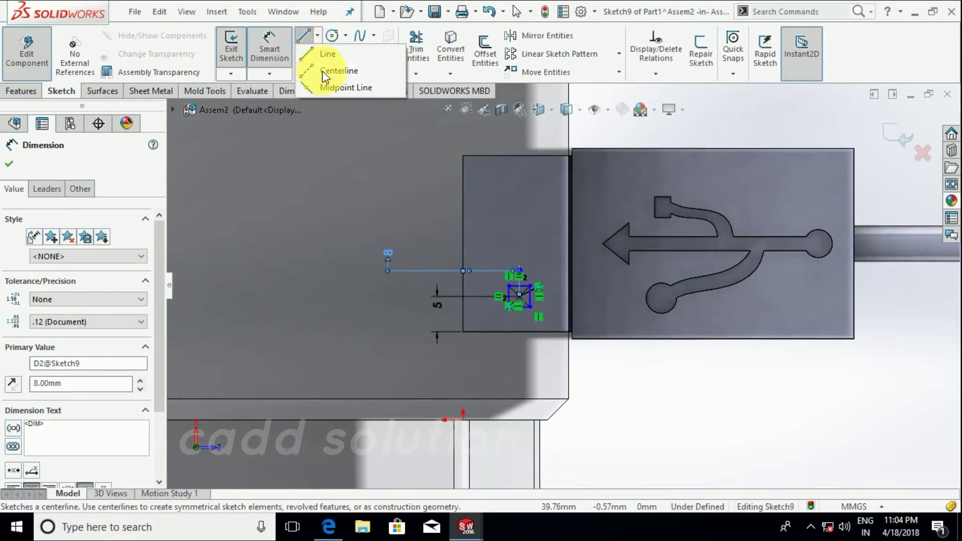
left_click(323, 70)
left_click(463, 243)
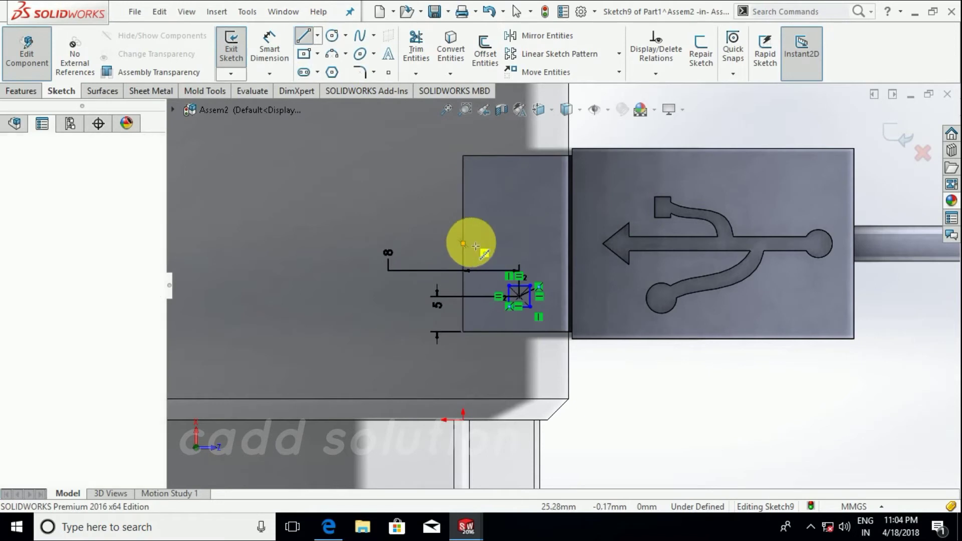
left_click(510, 243)
key("Escape")
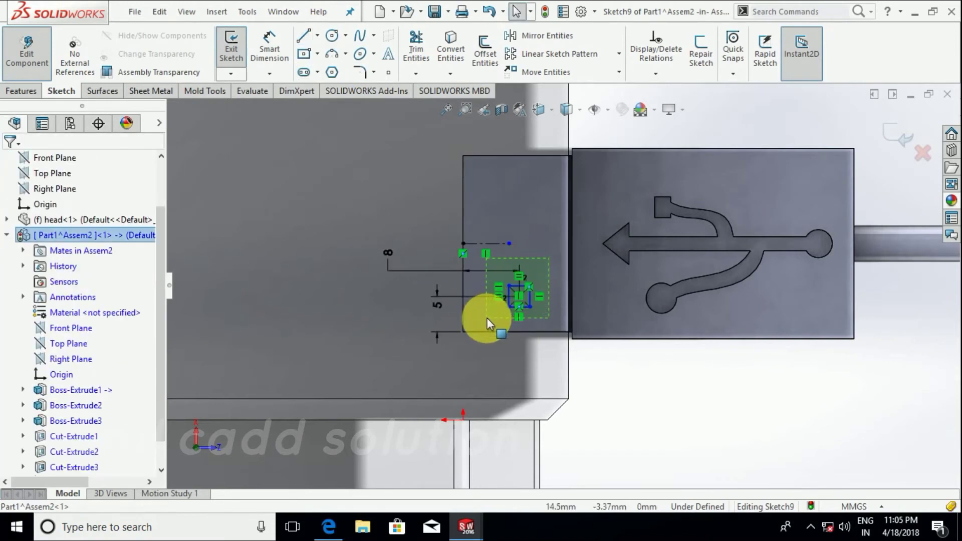
Step: Mirror the square and its dimensions about the centerline
left_click_drag(508, 297, 488, 317)
left_click(540, 43)
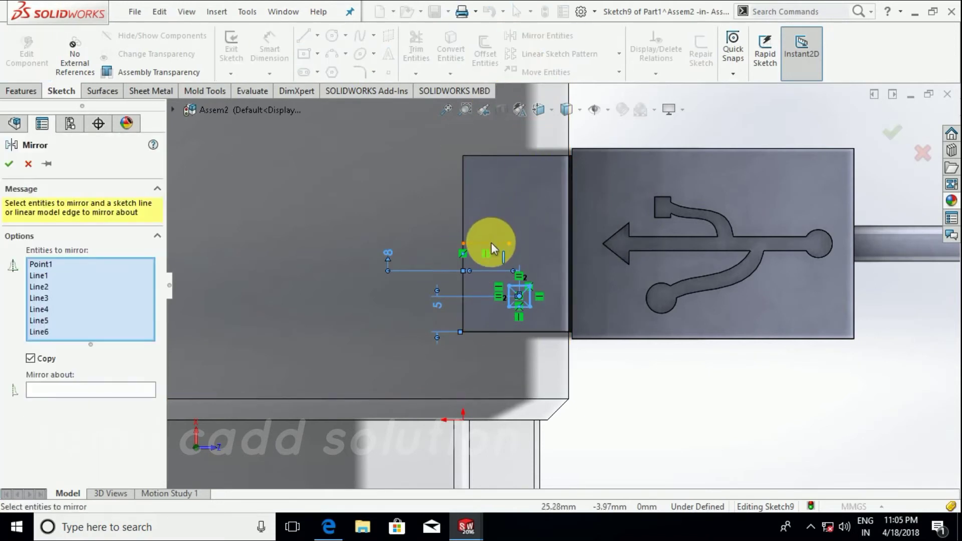
left_click(492, 245)
right_click(54, 347)
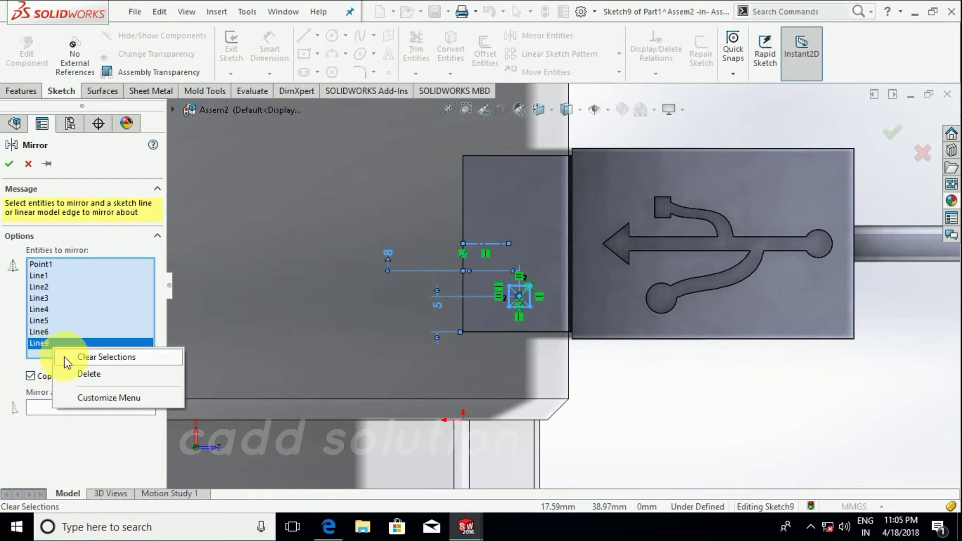
left_click(78, 375)
left_click(79, 396)
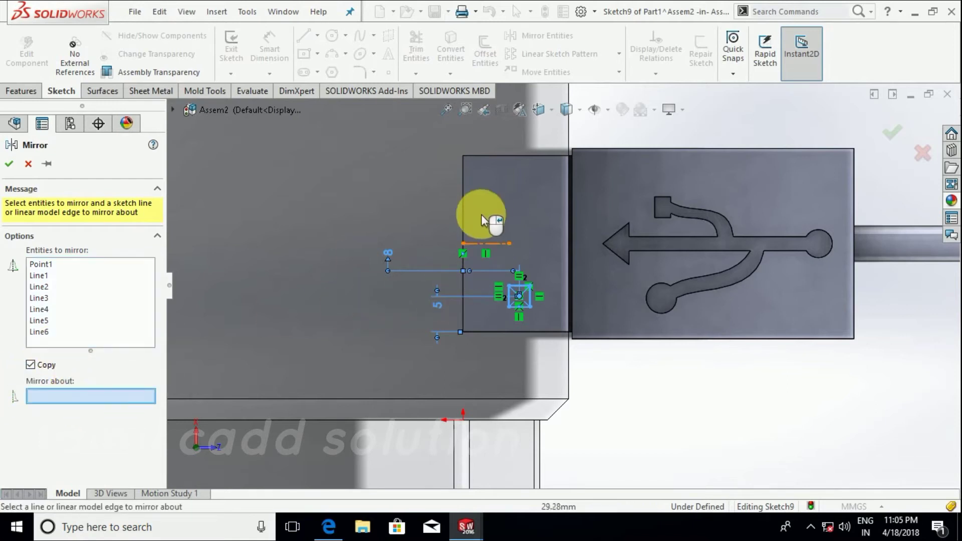
left_click(483, 244)
left_click(8, 165)
mouse_move(441, 257)
middle_mouse_down()
mouse_move(634, 269)
mouse_move(490, 193)
middle_mouse_up()
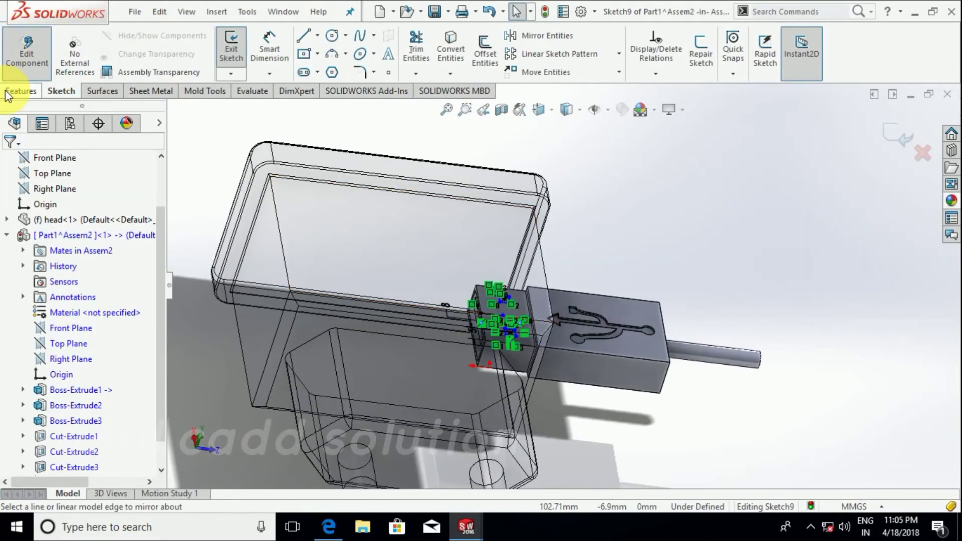
Step: Cut the two mirrored squares 26.50 mm into the plug block
left_click(19, 92)
left_click(440, 58)
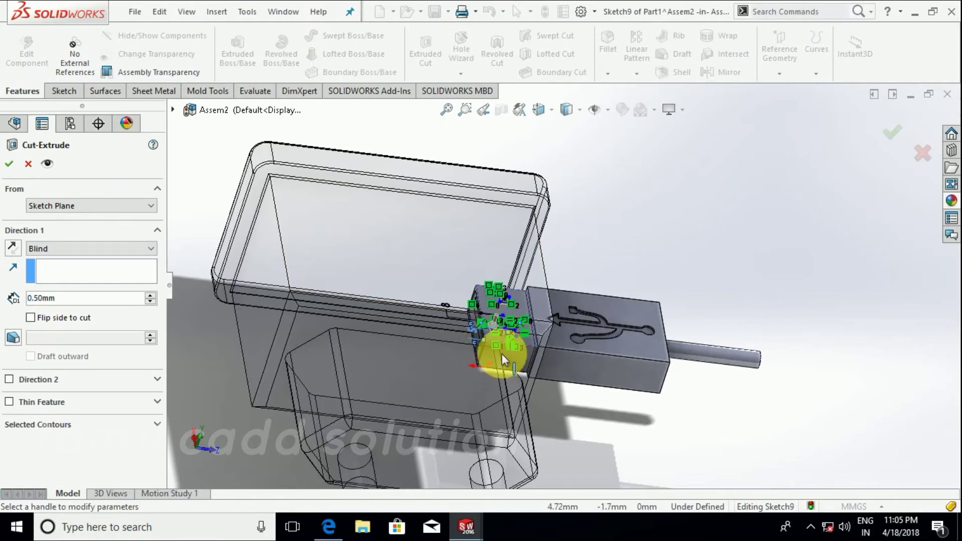
scroll(501, 354, "down", 5)
left_click_drag(492, 288, 387, 451)
left_click(9, 171)
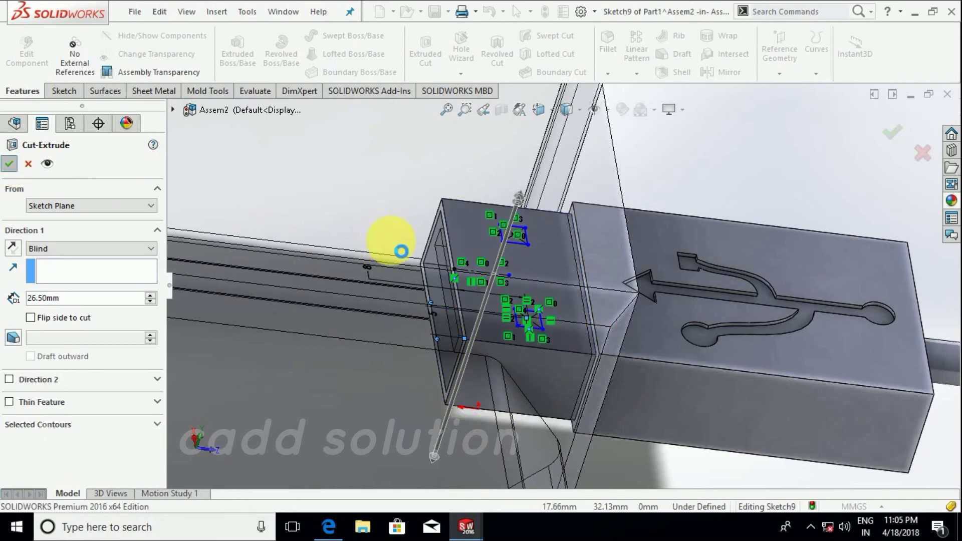
Step: Start a new sketch on a face of the connector housing
scroll(699, 279, "up", 5)
mouse_move(767, 215)
middle_mouse_down()
mouse_move(624, 315)
mouse_move(537, 280)
mouse_move(555, 292)
middle_mouse_up()
scroll(563, 290, "down", 3)
scroll(576, 279, "down", 2)
scroll(546, 305, "down", 2)
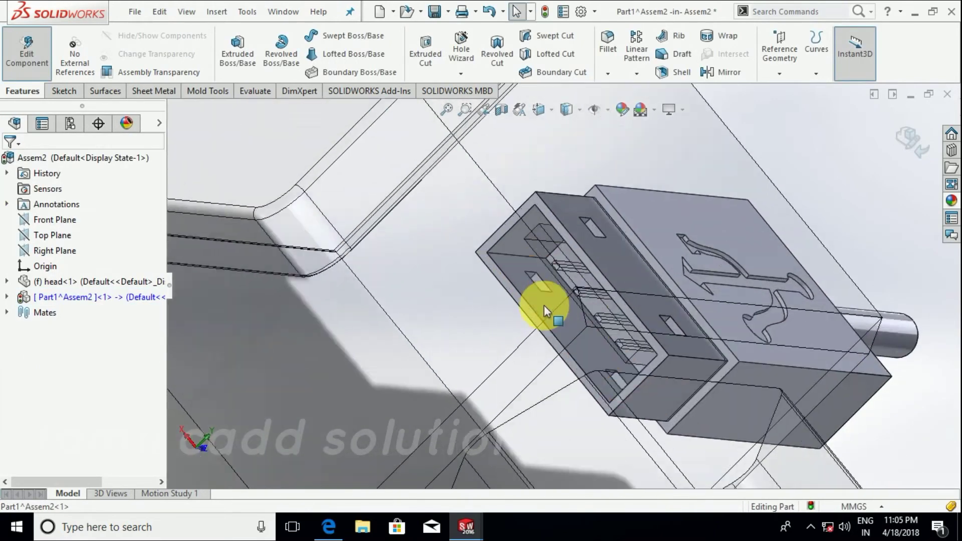
scroll(528, 279, "down", 2)
left_click(528, 291)
right_click(527, 290)
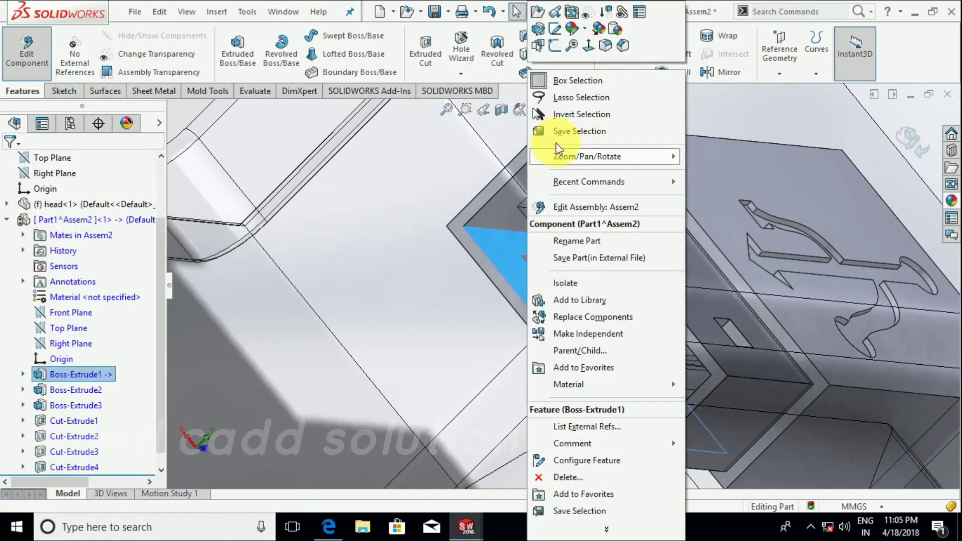
left_click(554, 49)
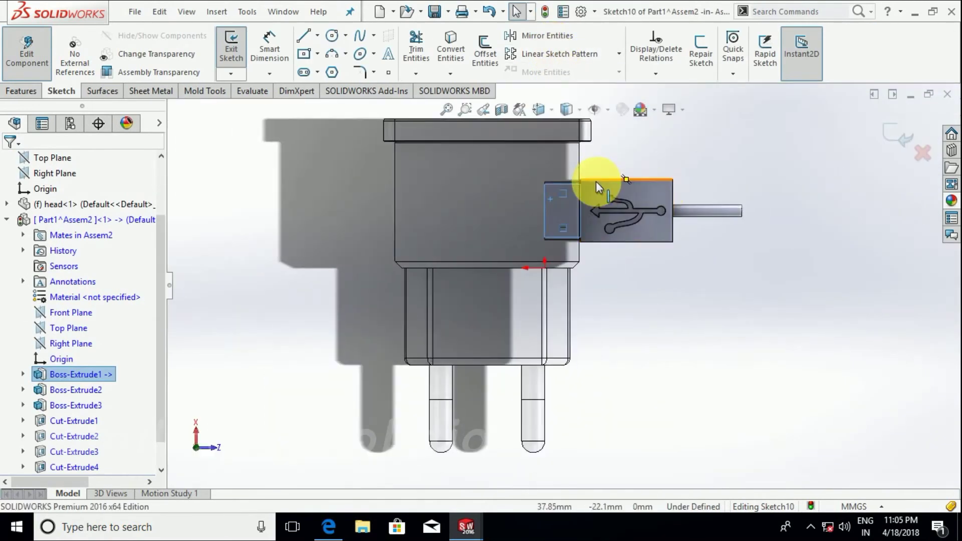
Step: Convert the face's edges and extrude them 2 mm as an unmerged thin plate
left_click(451, 45)
mouse_move(602, 241)
middle_mouse_down()
mouse_move(560, 246)
mouse_move(570, 233)
middle_mouse_up()
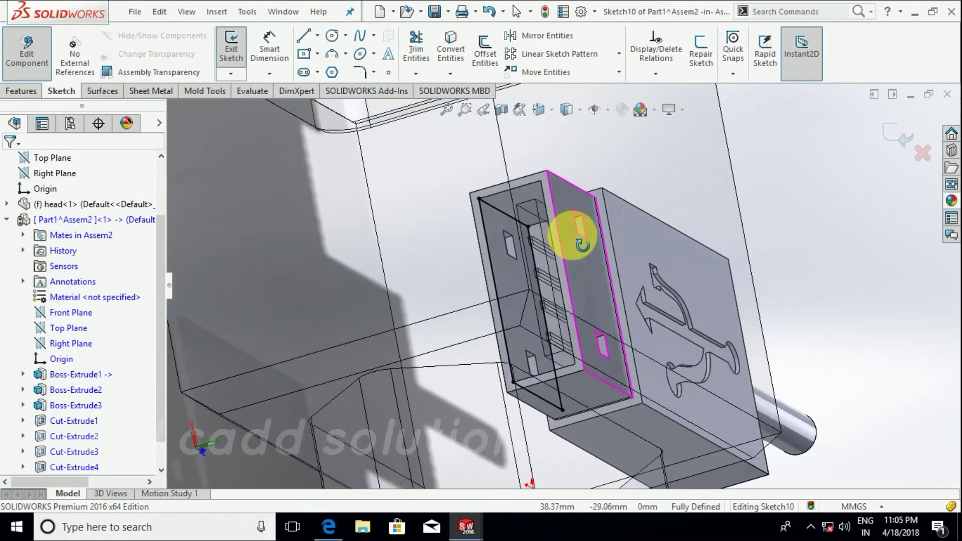
left_click(20, 91)
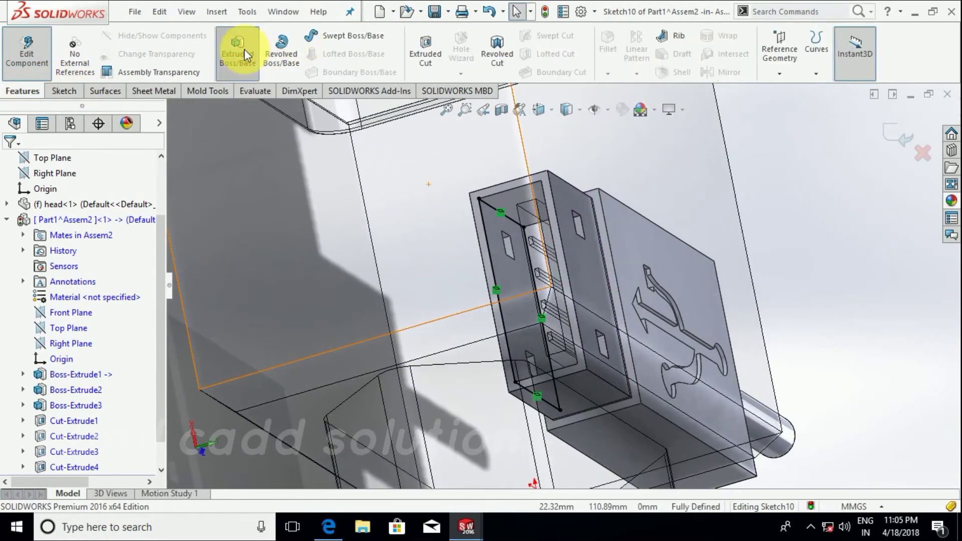
left_click(244, 49)
left_click_drag(742, 245, 486, 275)
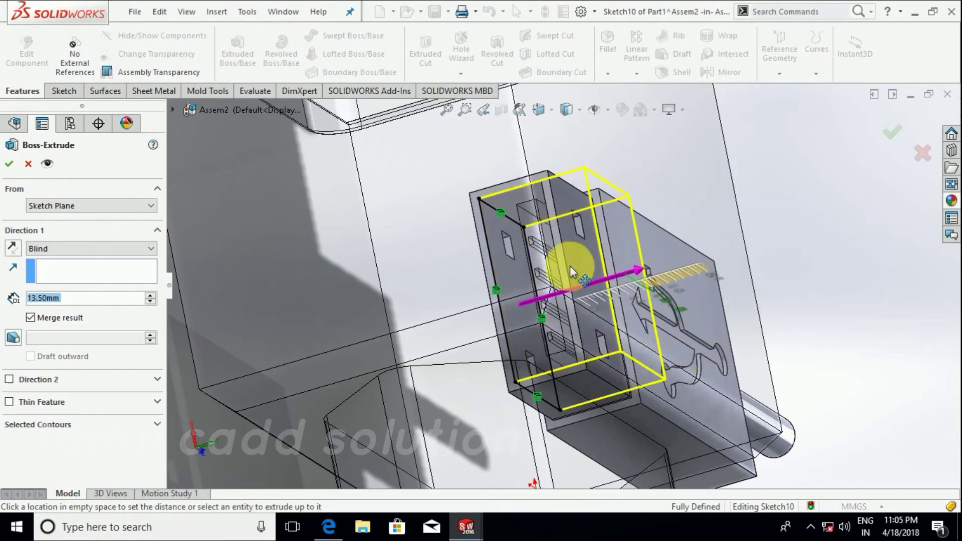
type("1.5")
scroll(502, 269, "down", 3)
middle_click_drag(515, 261, 526, 254)
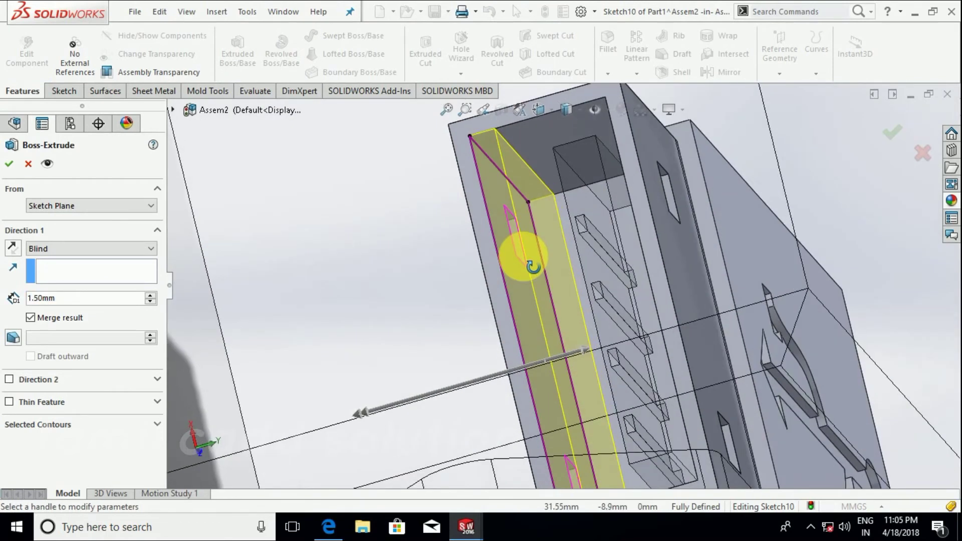
left_click(75, 301)
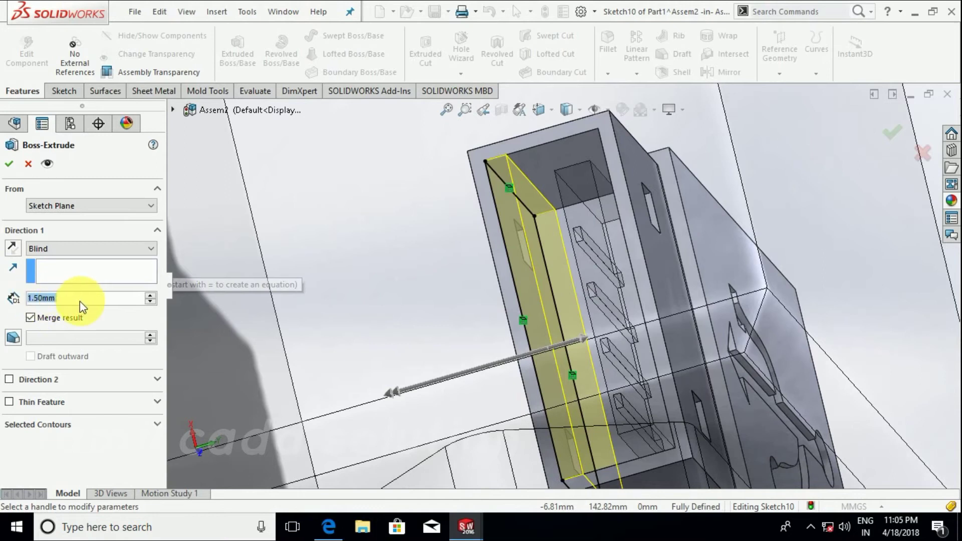
type("2")
key("Return")
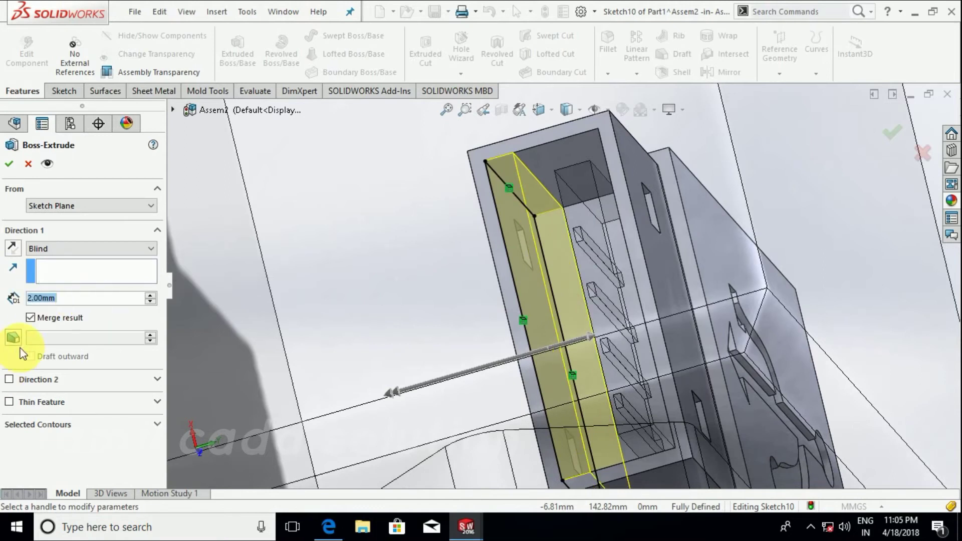
left_click(9, 165)
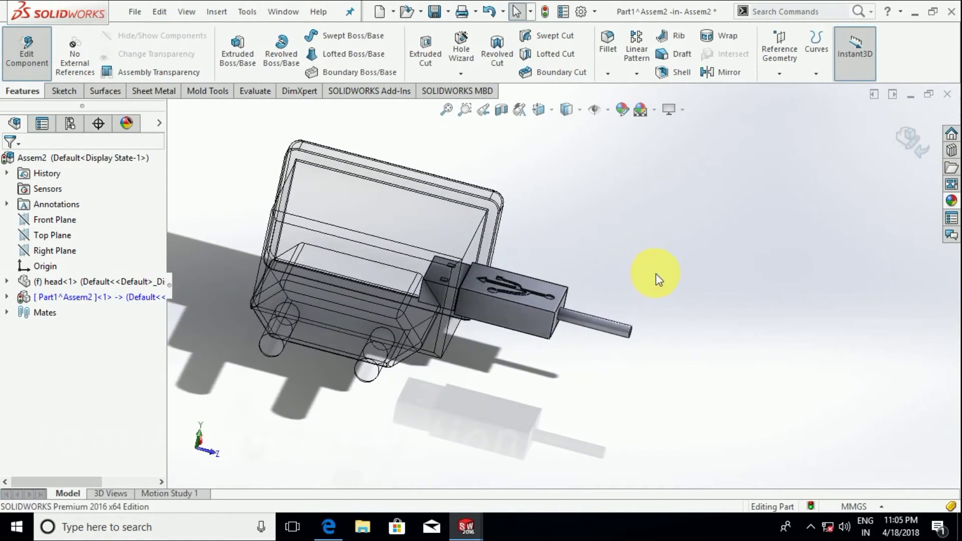
Step: Orbit and zoom the assembly to bring the cable cylinder into view
middle_click_drag(588, 317, 574, 356)
scroll(577, 301, "down", 3)
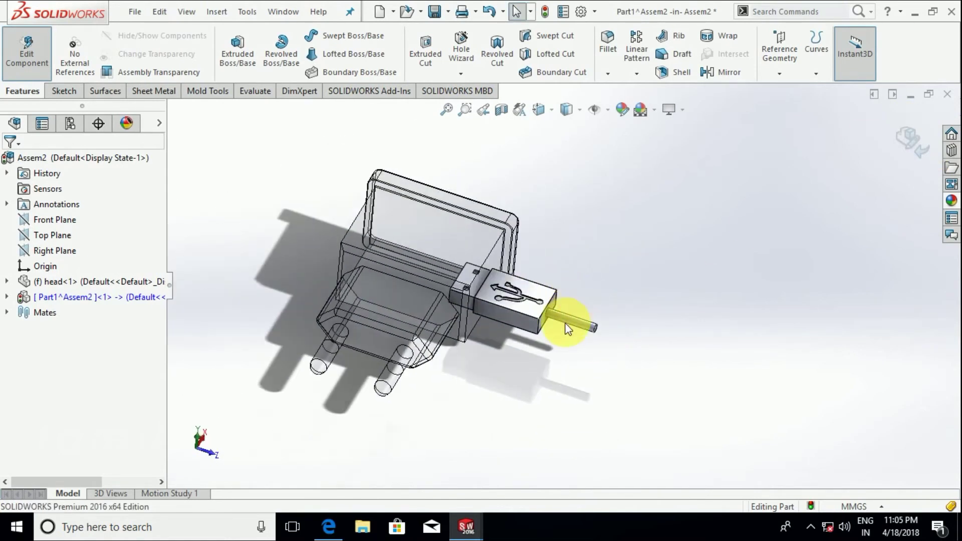
scroll(563, 330, "up", 3)
scroll(571, 306, "down", 3)
scroll(597, 284, "down", 2)
scroll(568, 288, "down", 2)
scroll(567, 288, "up", 2)
scroll(565, 287, "up", 1)
Step: Edit Boss-Extrude3 to shorten the cable cylinder from 30 mm to 15 mm
right_click(562, 290)
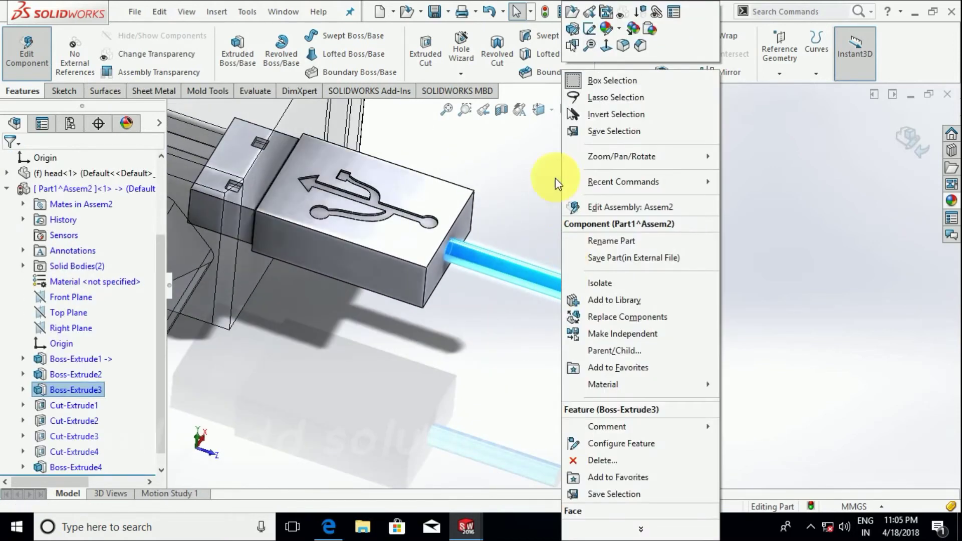
left_click(579, 40)
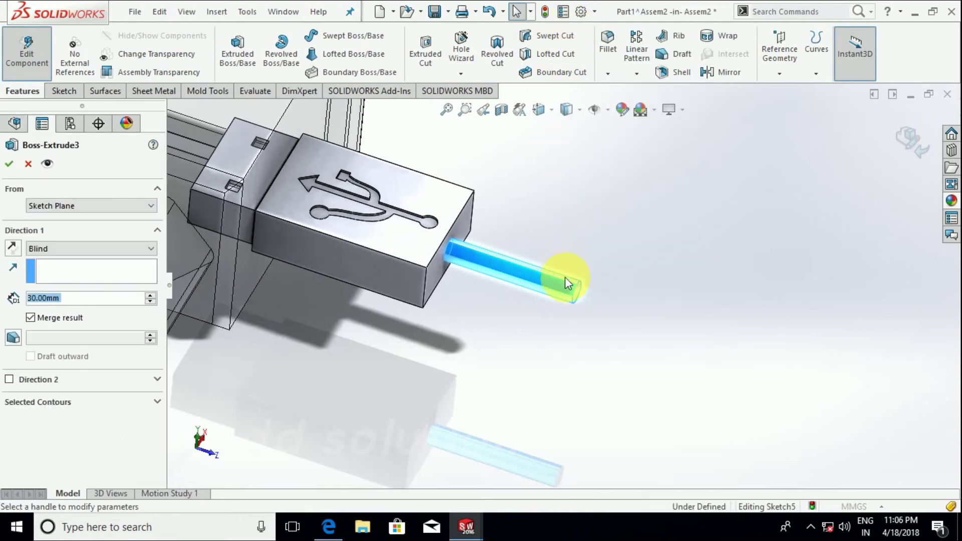
left_click_drag(597, 300, 546, 286)
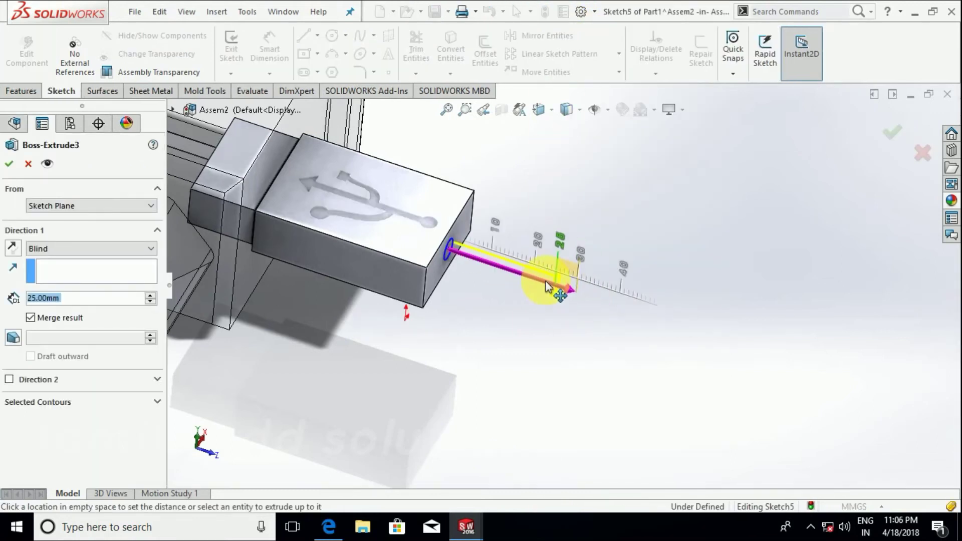
left_click(514, 280)
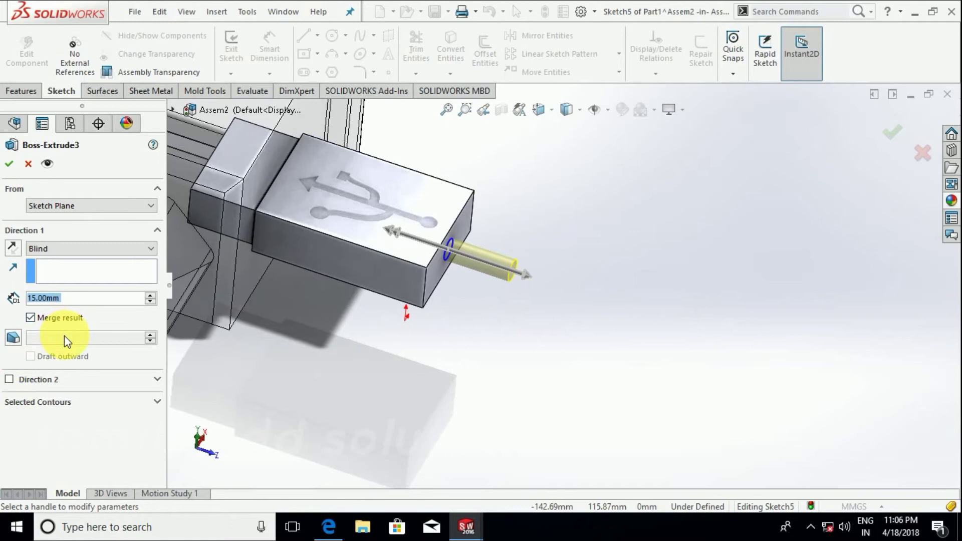
left_click(9, 164)
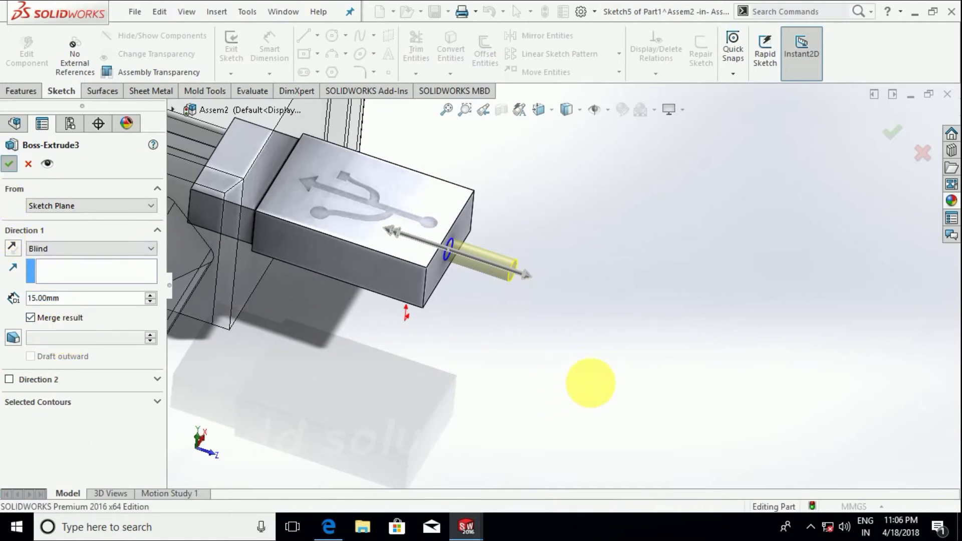
scroll(505, 295, "down", 3)
scroll(493, 294, "up", 2)
scroll(493, 295, "up", 3)
mouse_move(547, 296)
middle_mouse_down()
mouse_move(507, 326)
mouse_move(555, 264)
mouse_move(549, 281)
middle_mouse_up()
Step: Start a 3D sketch, then exit it while still empty
scroll(549, 281, "up", 3)
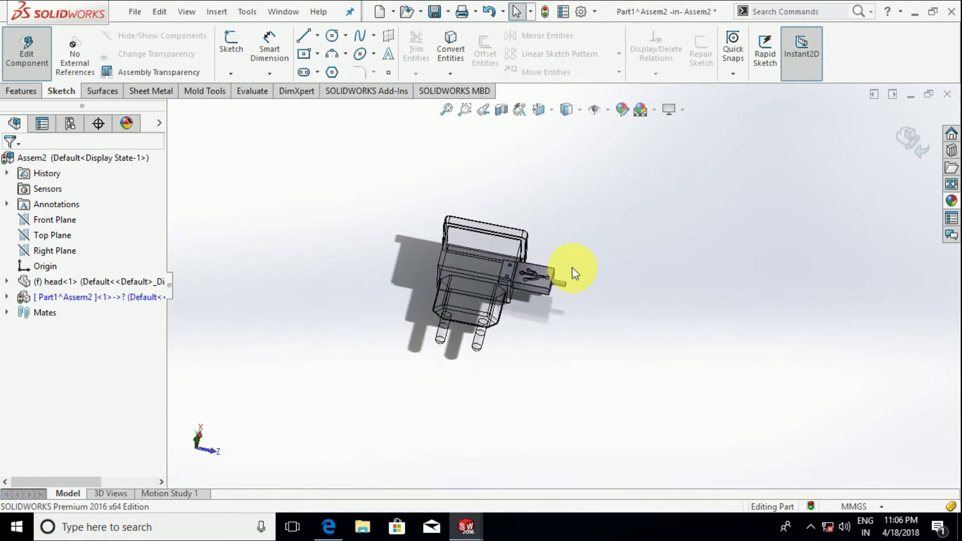
left_click(359, 37)
left_click(231, 73)
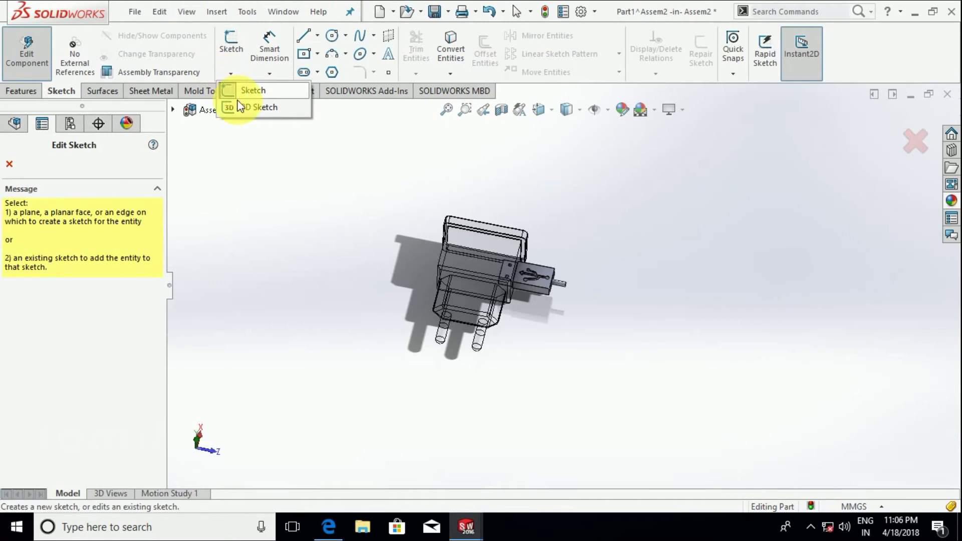
left_click(240, 106)
scroll(623, 288, "down", 3)
scroll(562, 277, "down", 3)
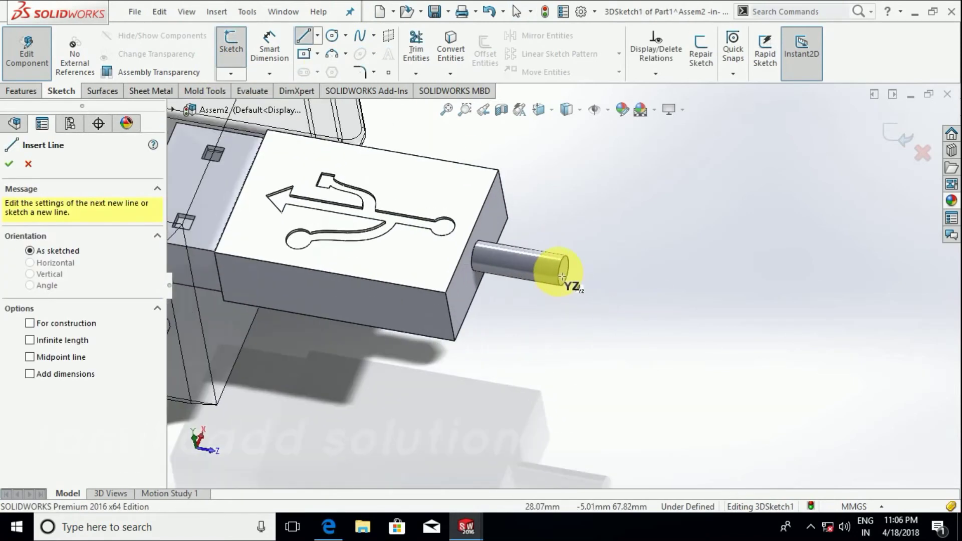
scroll(563, 278, "down", 3)
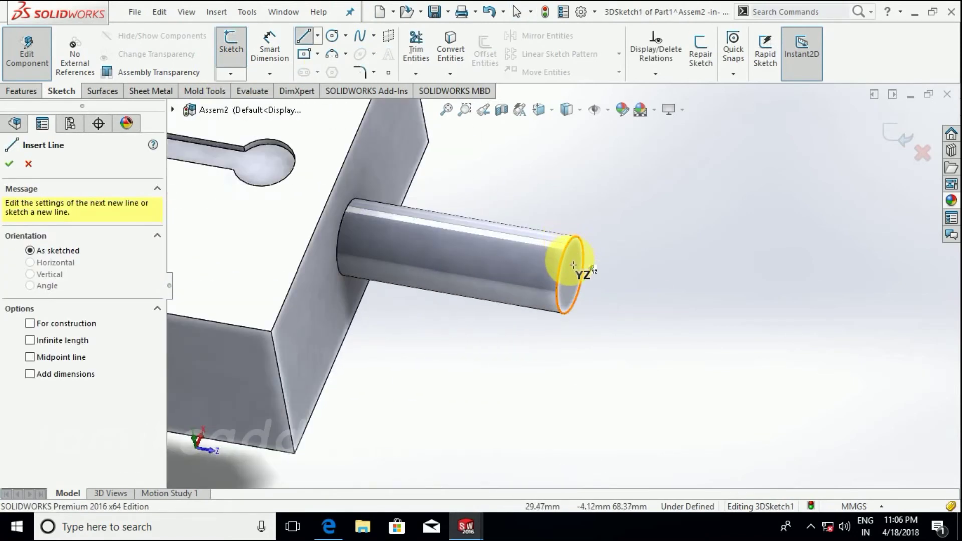
scroll(570, 291, "up", 5)
key("Escape")
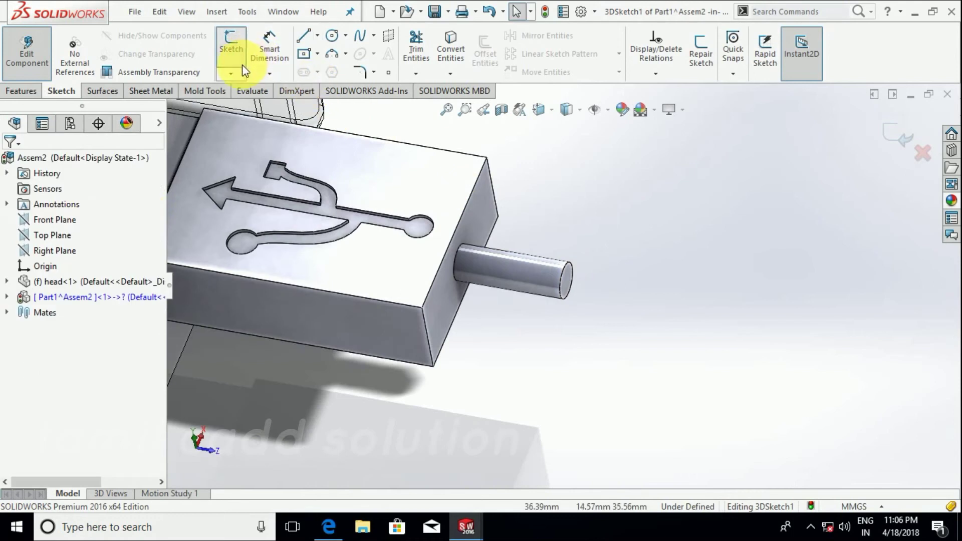
left_click(245, 70)
left_click(251, 96)
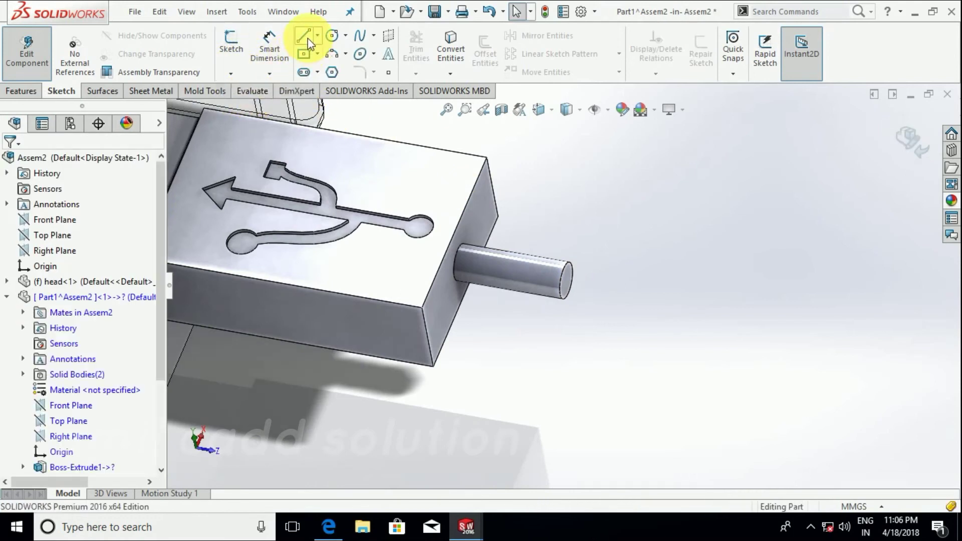
Step: In a fresh 3D sketch, draw a roughly 72 mm line outward from the pin end's centre
left_click(304, 36)
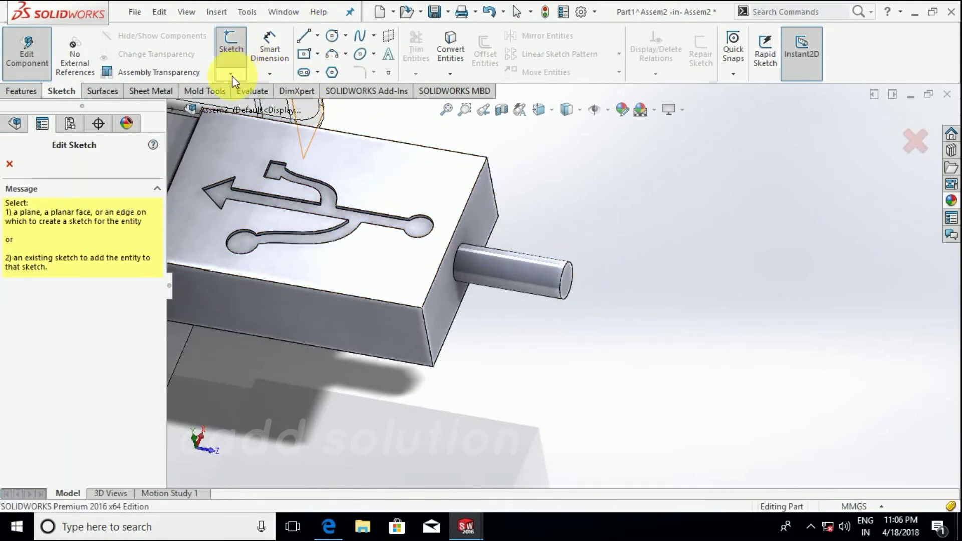
left_click(247, 106)
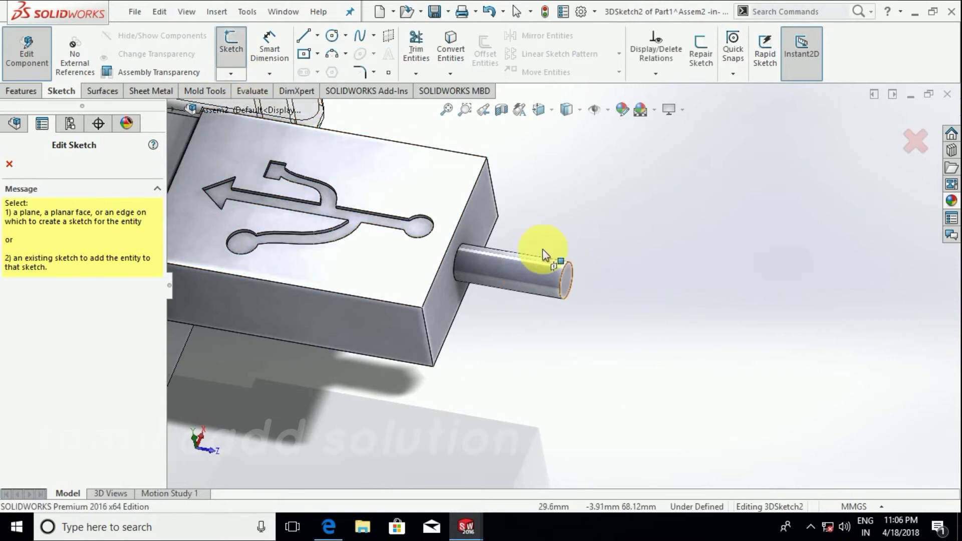
left_click(305, 35)
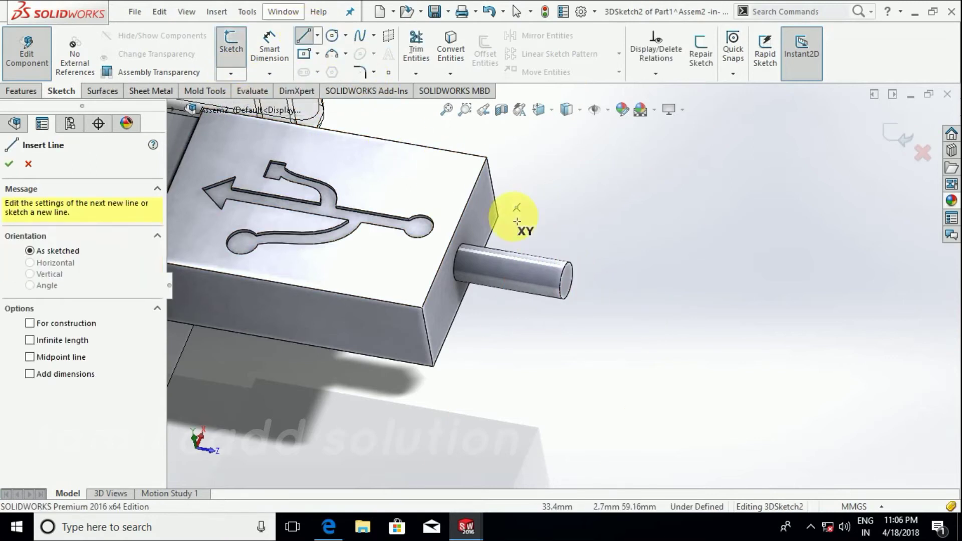
left_click(566, 281)
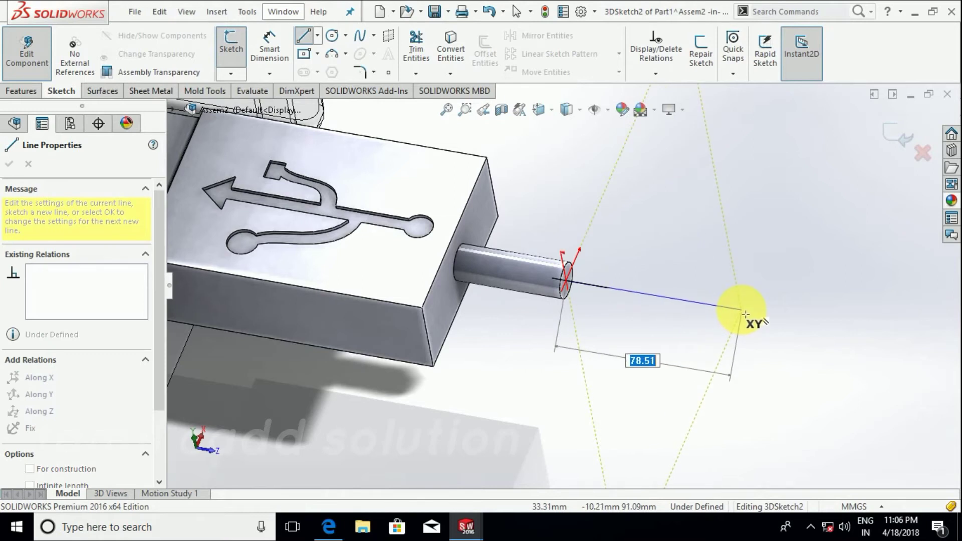
key("Tab")
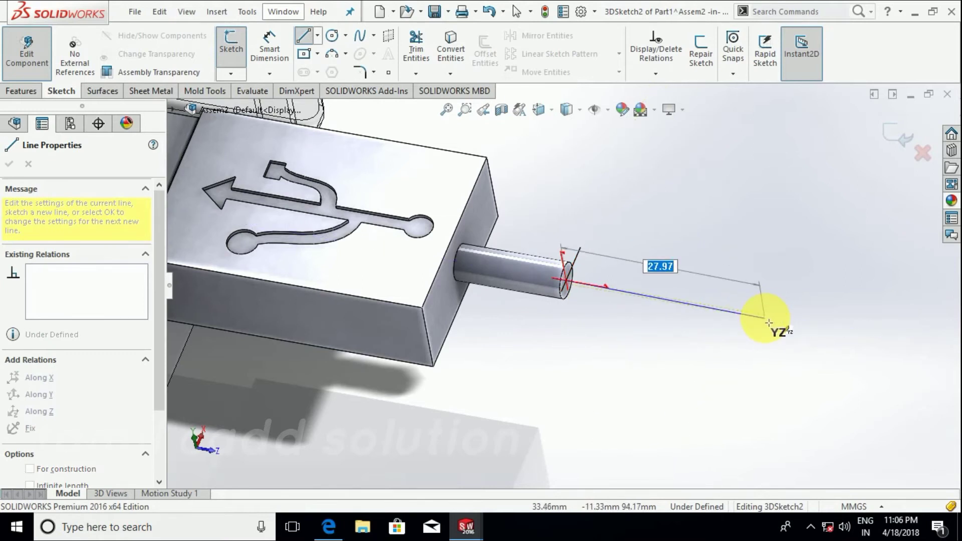
key("Return")
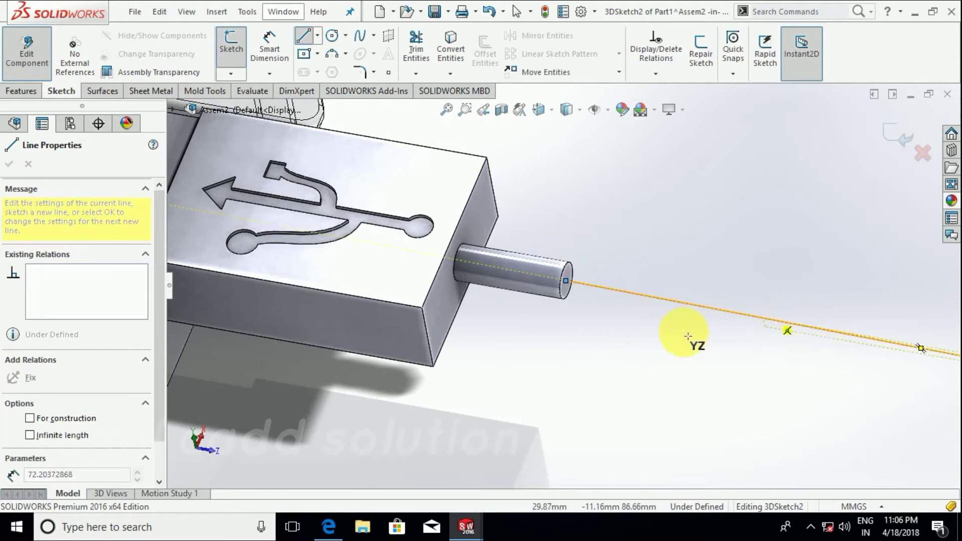
right_click(682, 342)
left_click(723, 348)
scroll(699, 344, "down", 3)
mouse_move(699, 344)
middle_mouse_down()
mouse_move(644, 306)
mouse_move(600, 346)
mouse_move(640, 318)
middle_mouse_up()
scroll(641, 318, "down", 2)
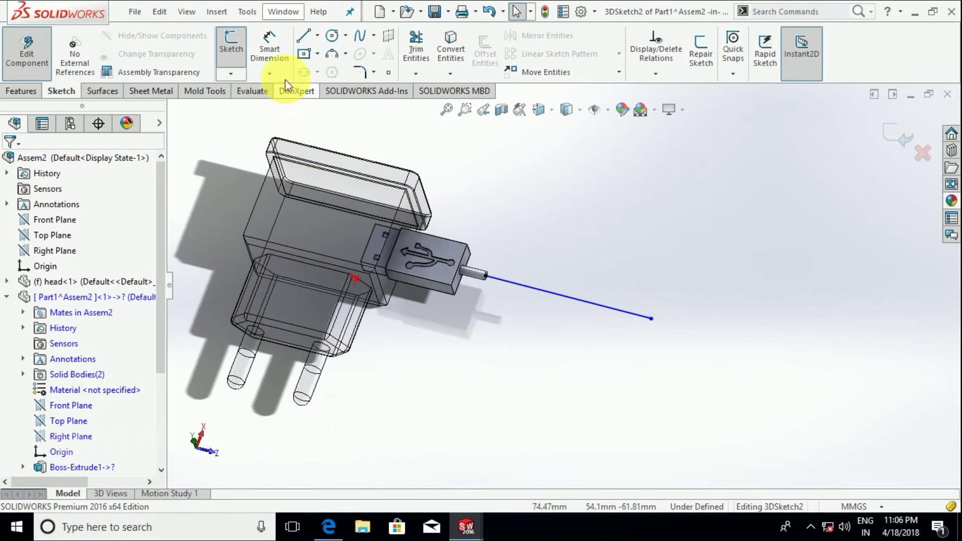
Step: Draw a 14-point looping spline from the line's free end to trace the cable
left_click(360, 42)
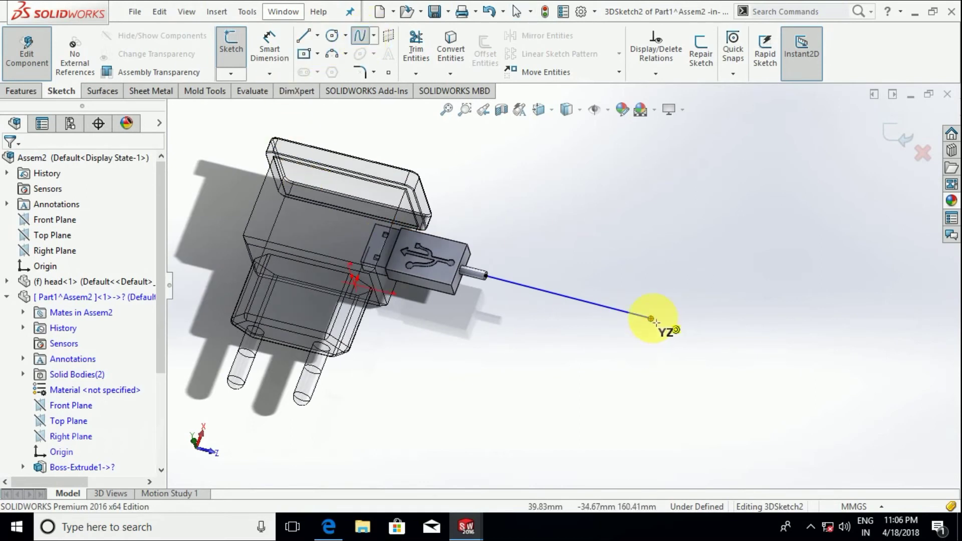
left_click(651, 319)
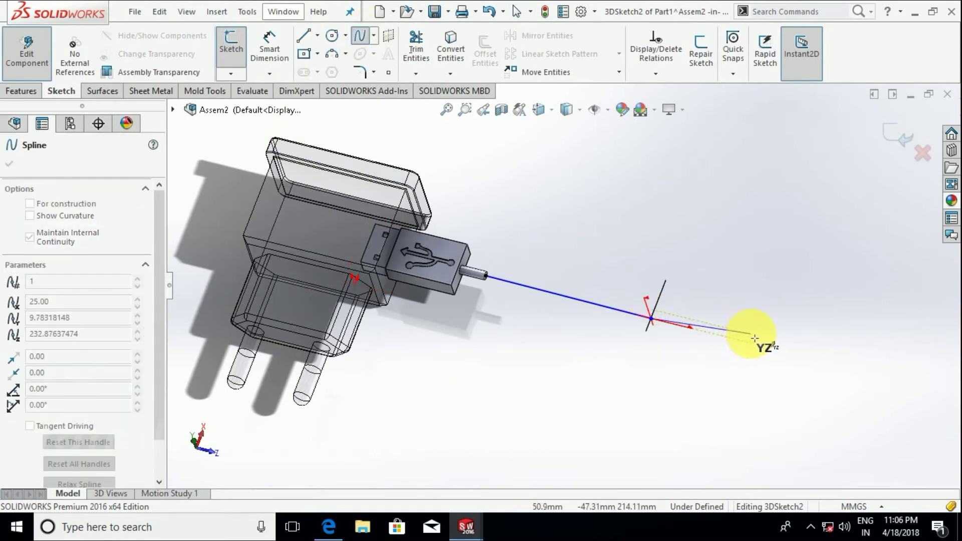
left_click(757, 336)
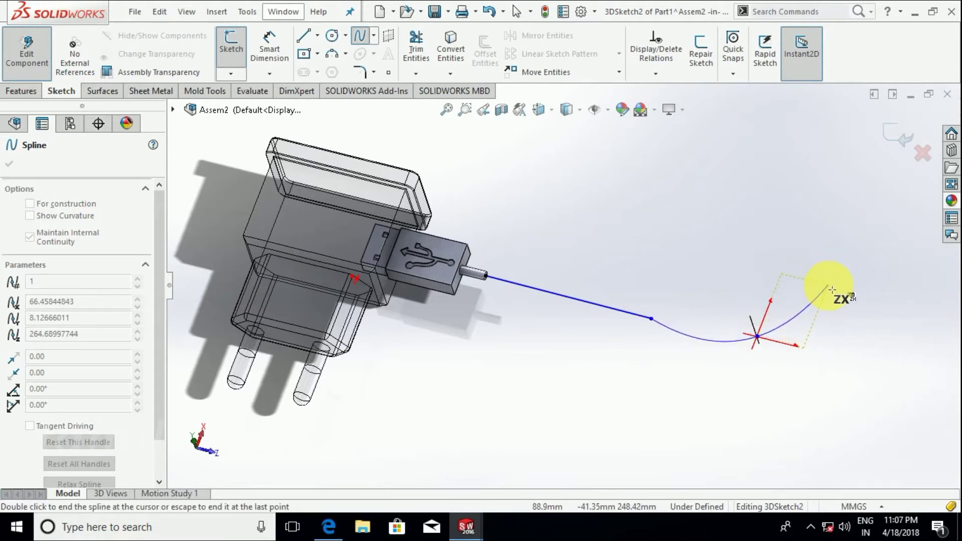
left_click(895, 371)
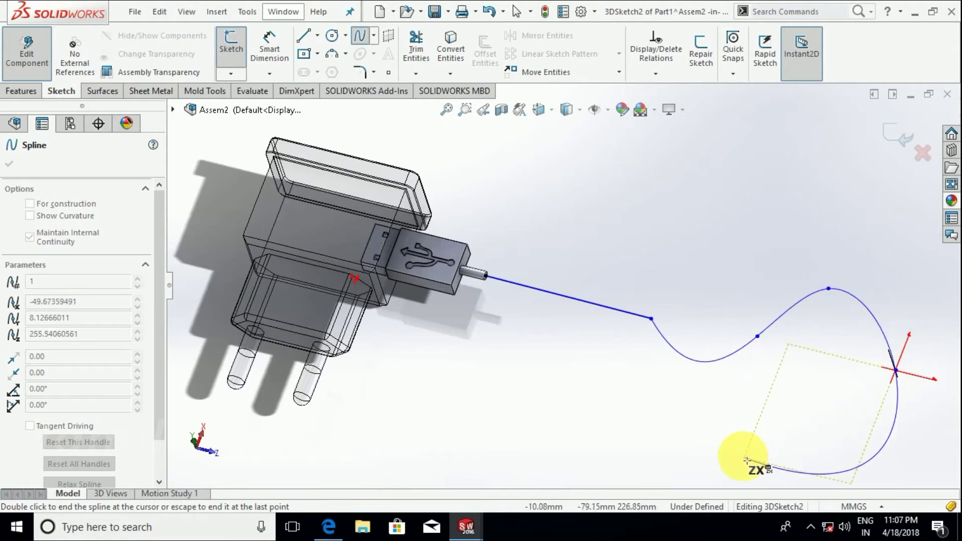
key("z")
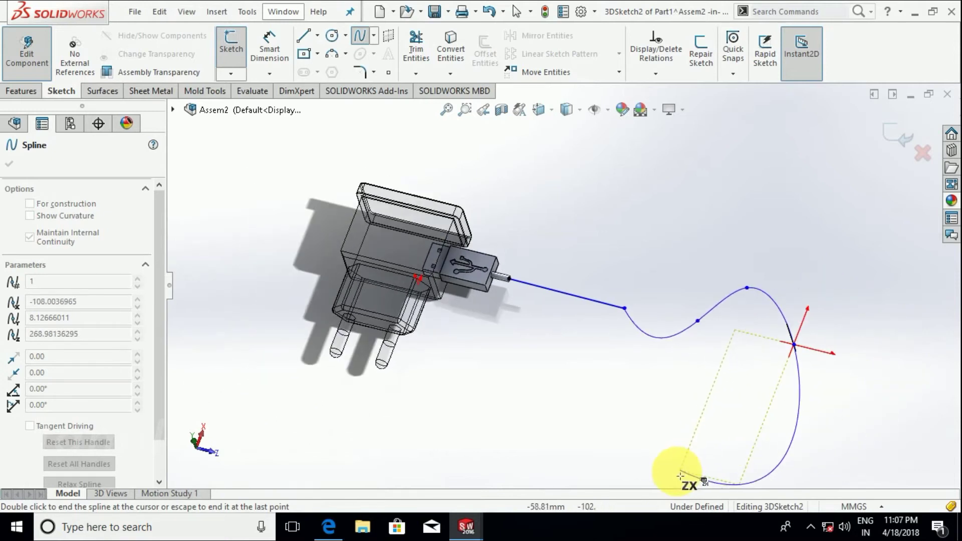
left_click(674, 472)
left_click(545, 442)
left_click(475, 372)
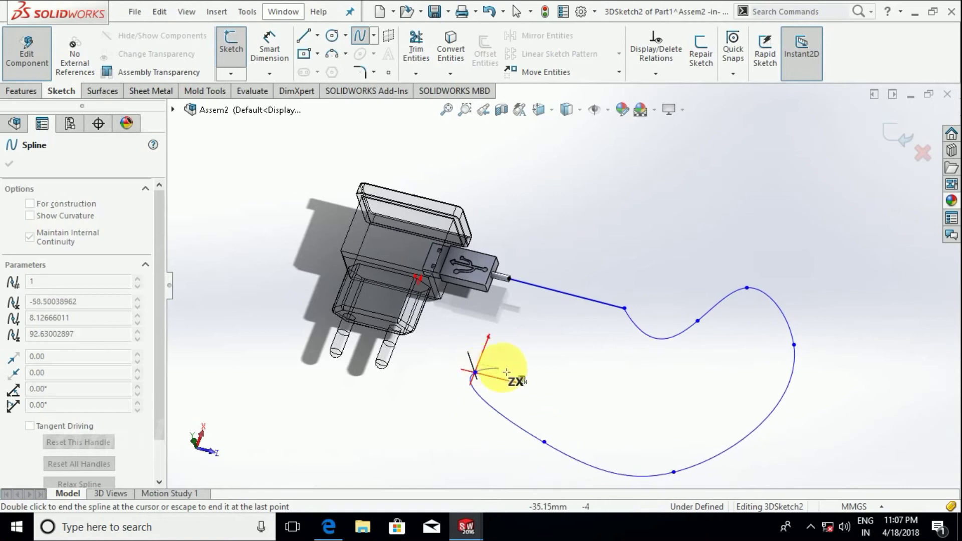
left_click(598, 422)
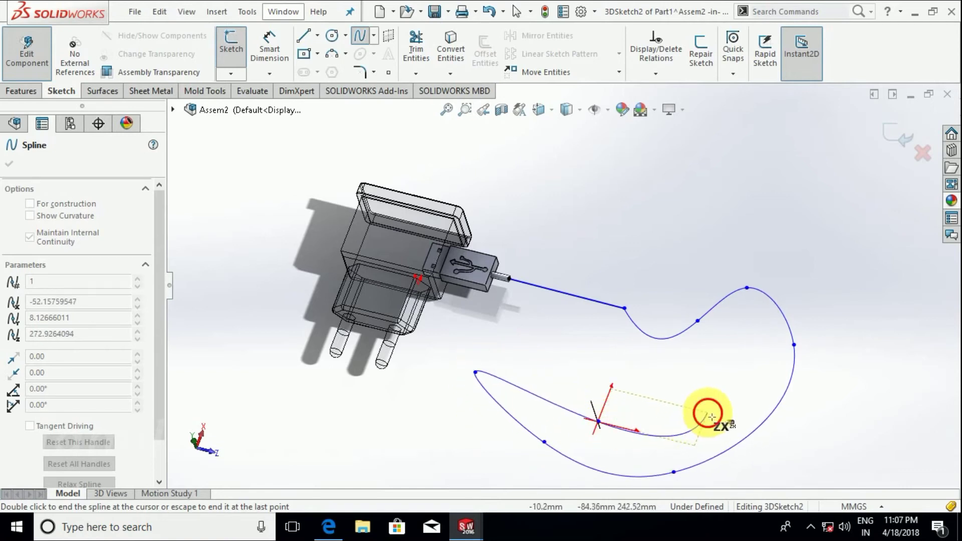
left_click(711, 415)
left_click(645, 363)
left_click(550, 335)
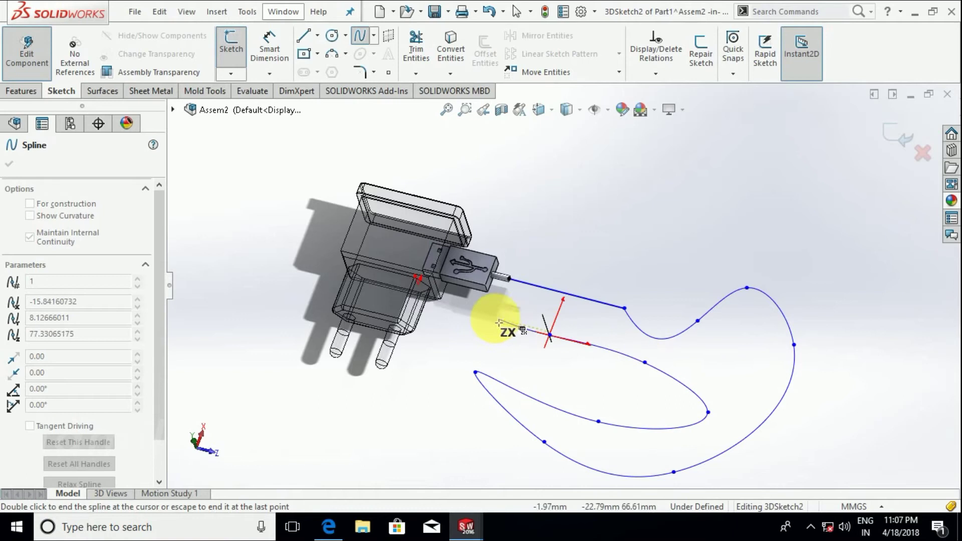
left_click(474, 319)
left_click(425, 376)
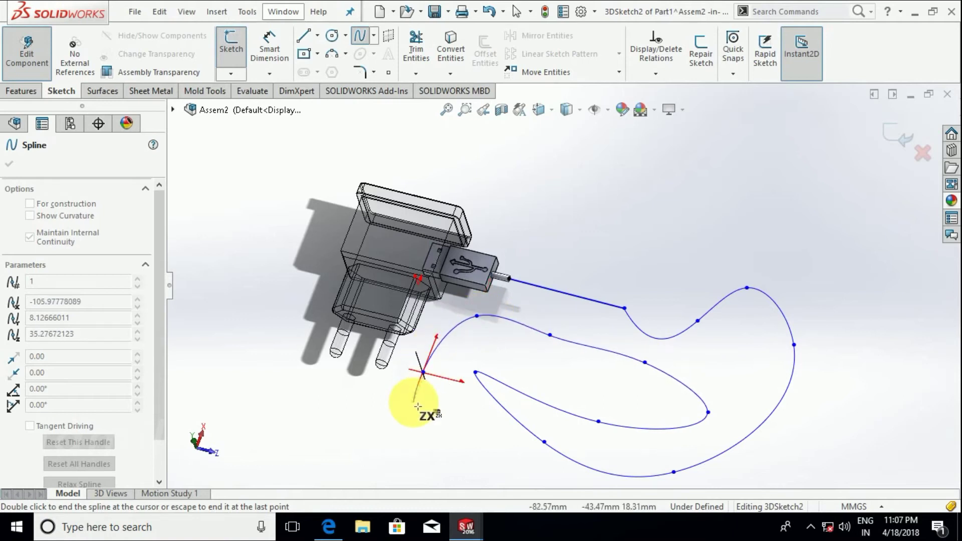
left_click(412, 414)
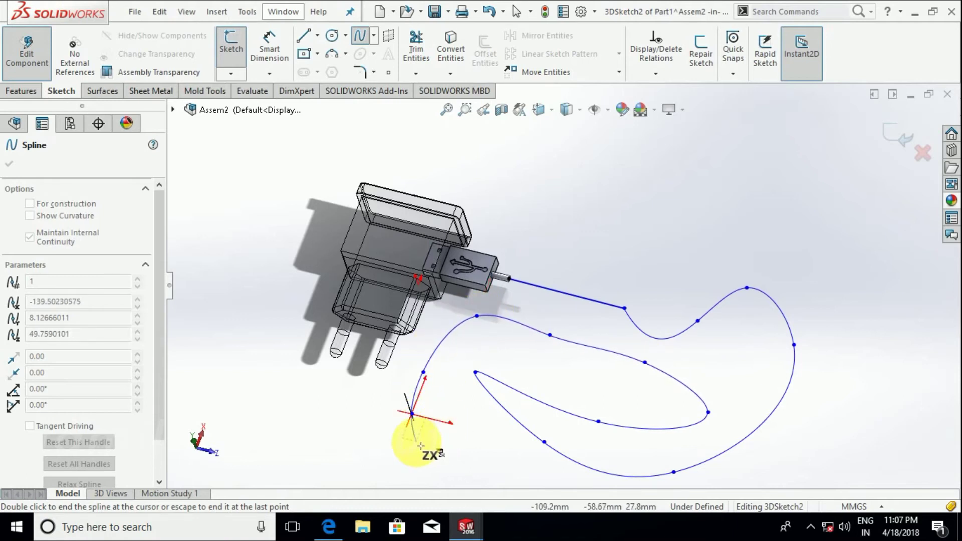
right_click(419, 394)
left_click(451, 408)
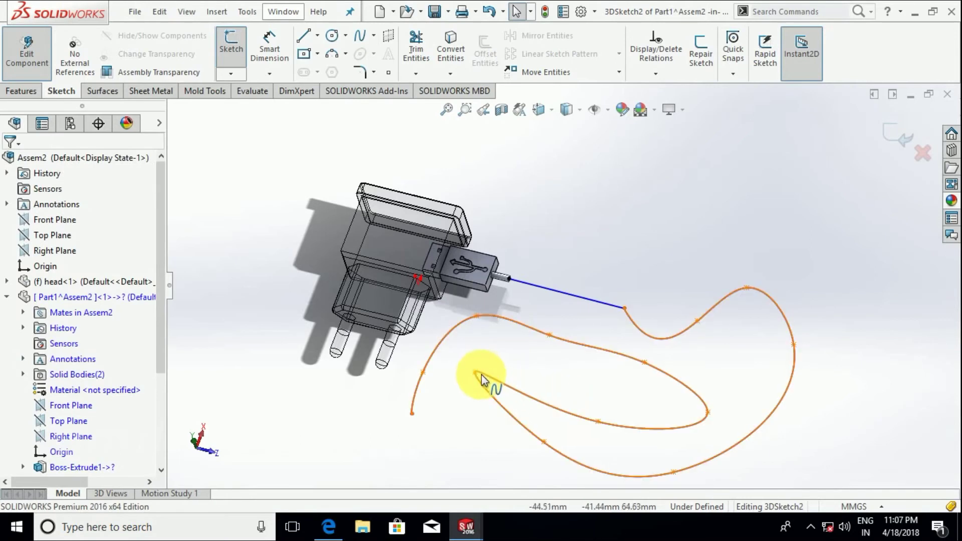
Step: Drag a spline point to reshape the cable, then fit the whole model in view
left_click_drag(477, 374, 559, 426)
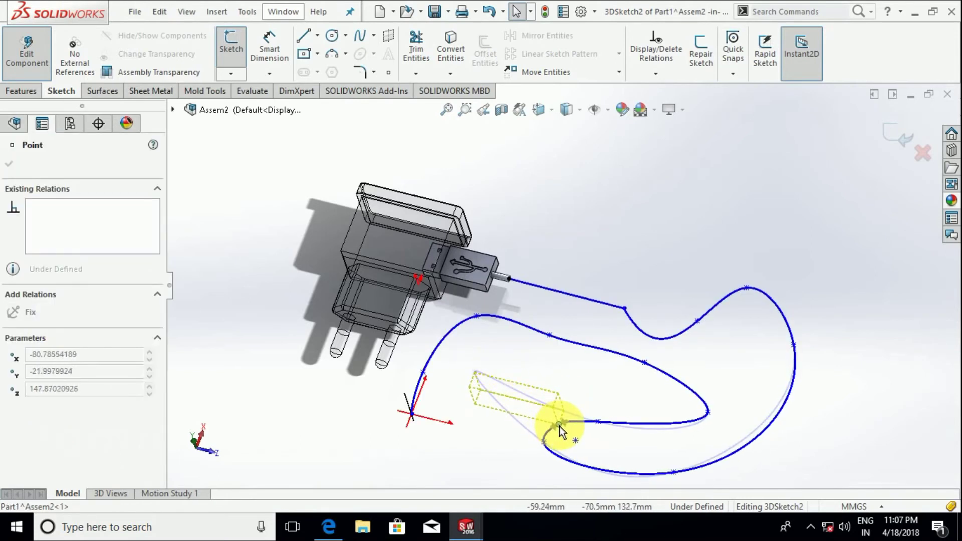
left_click(555, 382)
key("f")
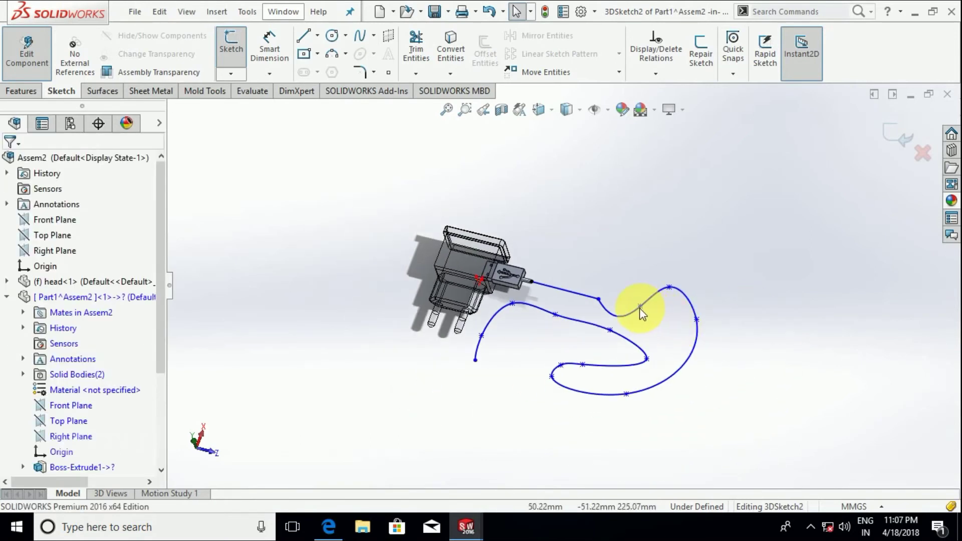
scroll(639, 308, "down", 5)
Step: Make the spline tangent to the straight line segment of the cable path
double_click(499, 277)
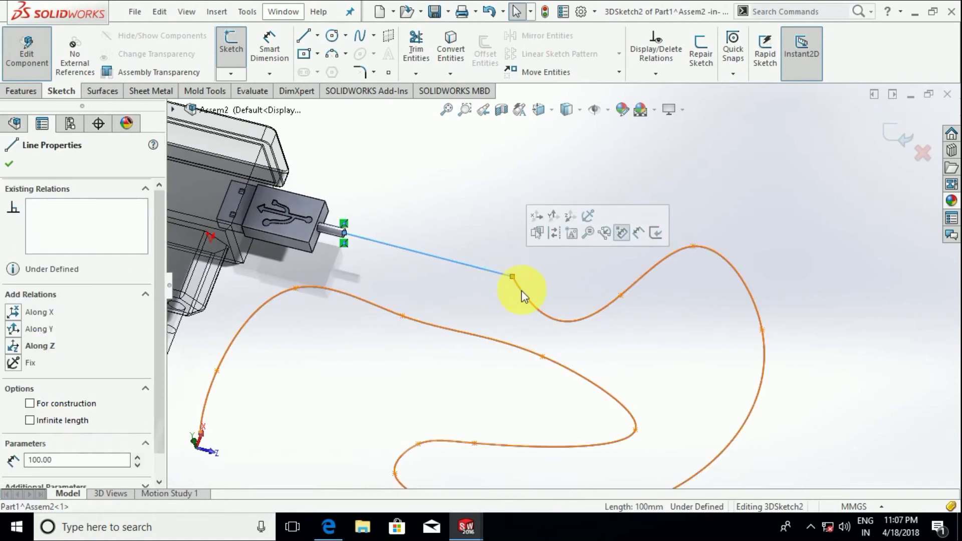
left_click(523, 290, "ctrl")
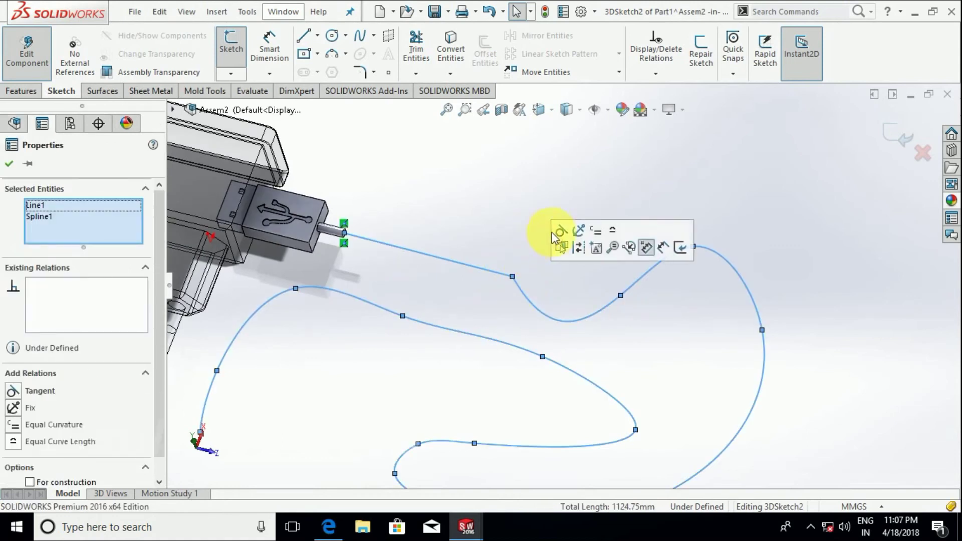
left_click(561, 232)
left_click(525, 217)
Step: Drag several spline points to smooth and refine the cable's loose curves
scroll(619, 305, "down", 2)
scroll(577, 301, "up", 4)
scroll(571, 326, "down", 1)
left_click_drag(589, 321, 531, 295)
left_click_drag(433, 326, 432, 331)
scroll(432, 331, "up", 3)
left_click_drag(516, 279, 533, 292)
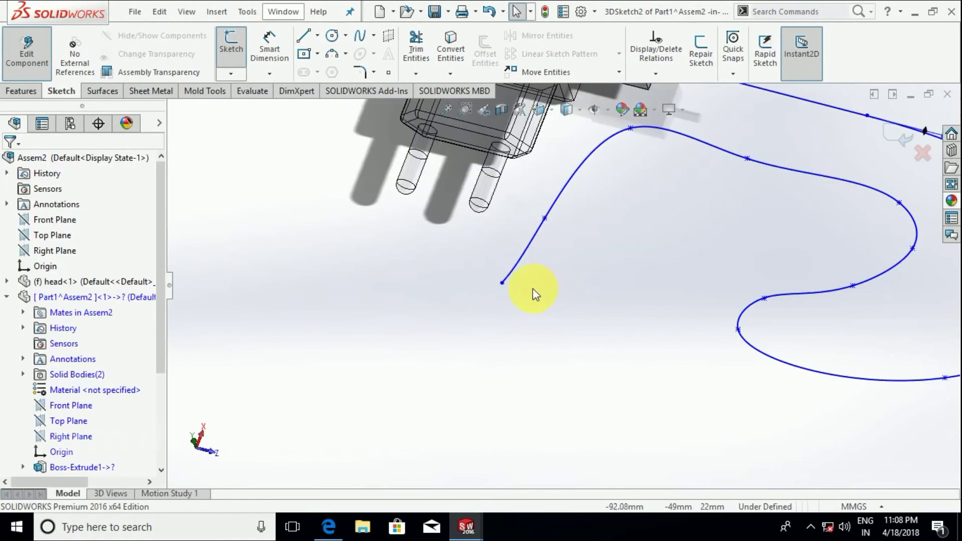
scroll(500, 279, "up", 3)
scroll(495, 287, "down", 3)
scroll(599, 298, "down", 2)
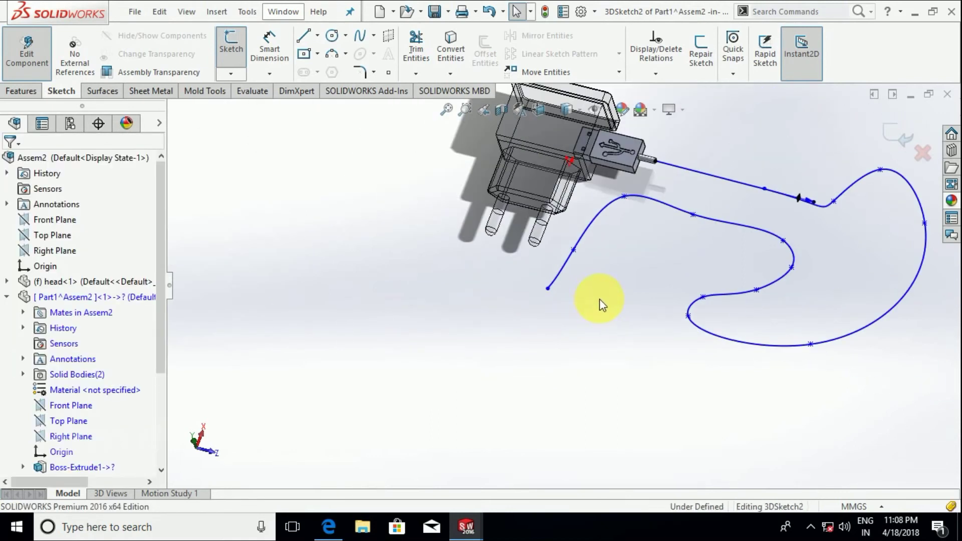
scroll(762, 248, "up", 2)
scroll(784, 241, "down", 2)
scroll(526, 262, "up", 2)
scroll(638, 260, "up", 2)
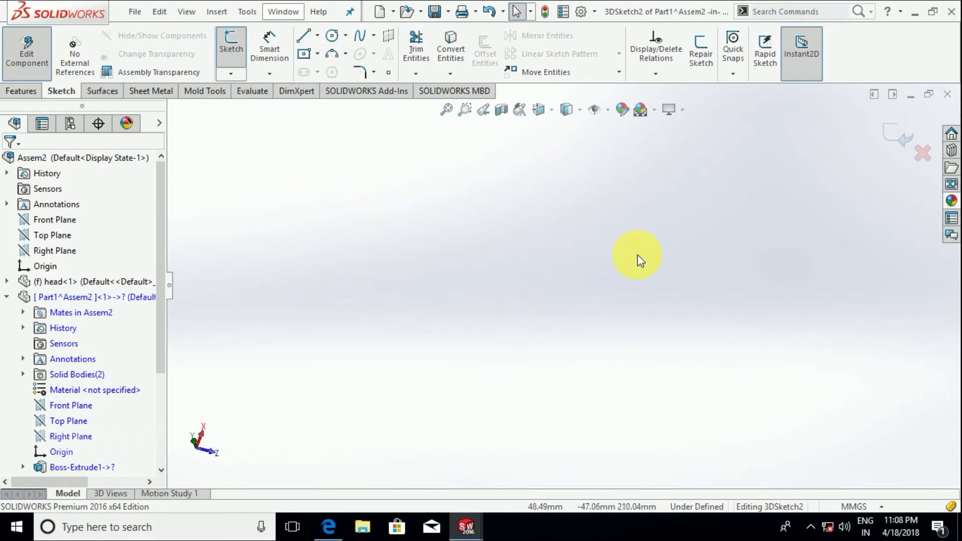
scroll(644, 268, "down", 1)
left_click_drag(667, 258, 700, 239)
Step: Orbit around the plug and cable to check the path, then end the Spline tool
mouse_move(678, 332)
middle_mouse_down()
mouse_move(623, 323)
mouse_move(678, 369)
mouse_move(623, 361)
mouse_move(623, 251)
mouse_move(644, 354)
mouse_move(374, 266)
middle_mouse_up()
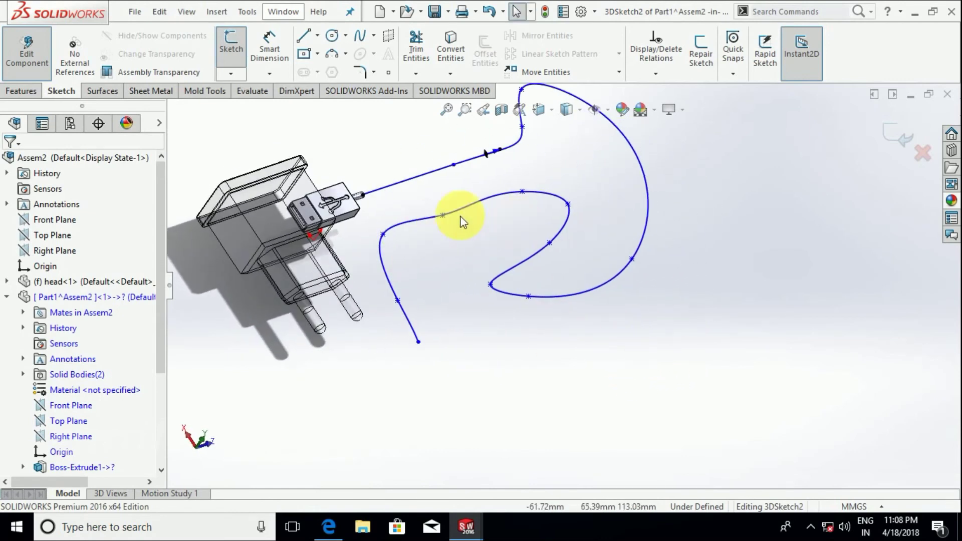
scroll(444, 215, "up", 3)
scroll(498, 301, "down", 1)
scroll(497, 241, "down", 1)
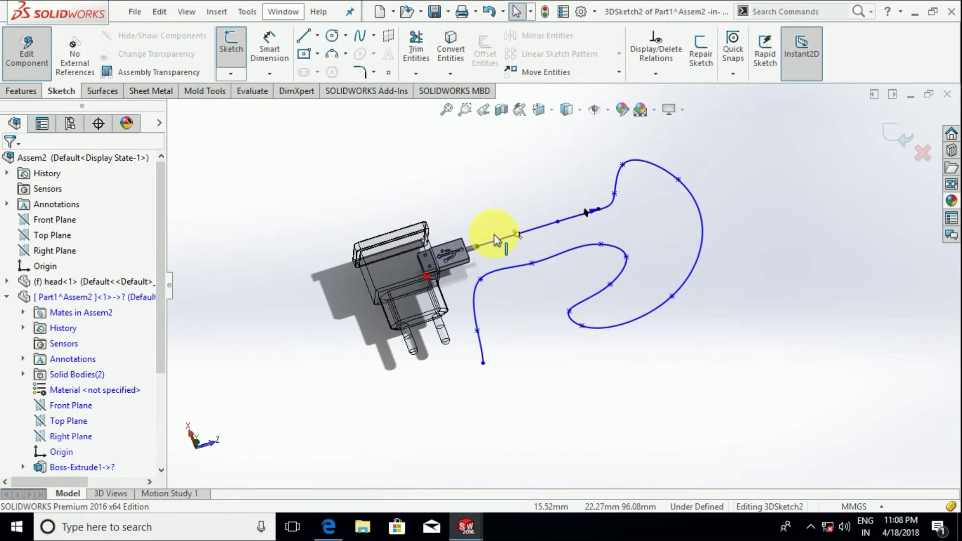
scroll(606, 228, "down", 3)
scroll(540, 275, "up", 3)
middle_click_drag(539, 275, 507, 276)
key("Escape")
Step: Exit the 3D sketch and sweep a 3 mm circular profile along 3DSketch2
left_click(898, 131)
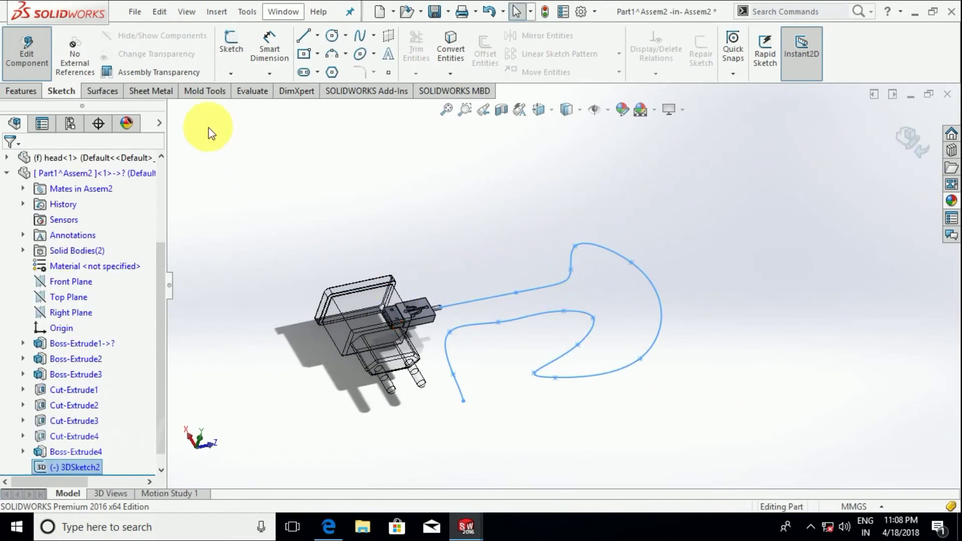
left_click(24, 92)
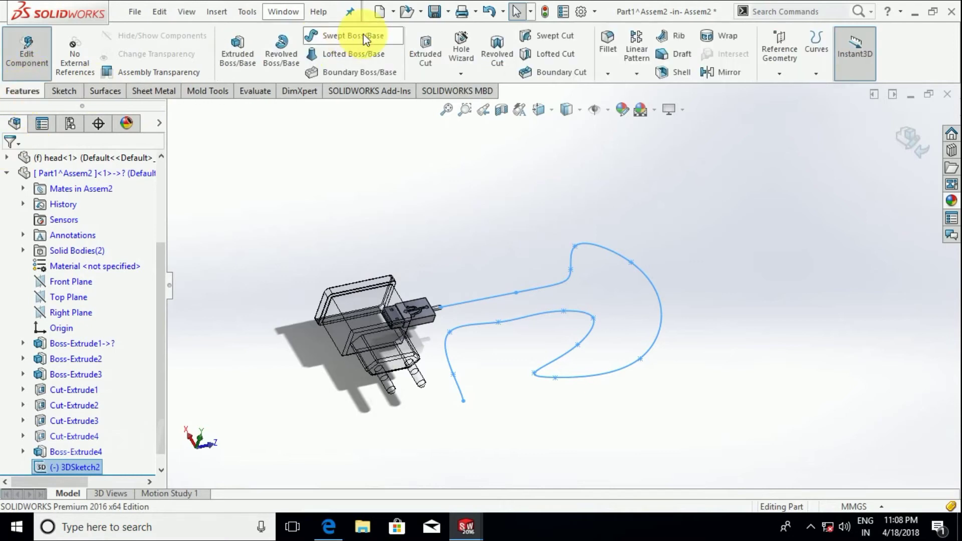
left_click(331, 36)
left_click(31, 217)
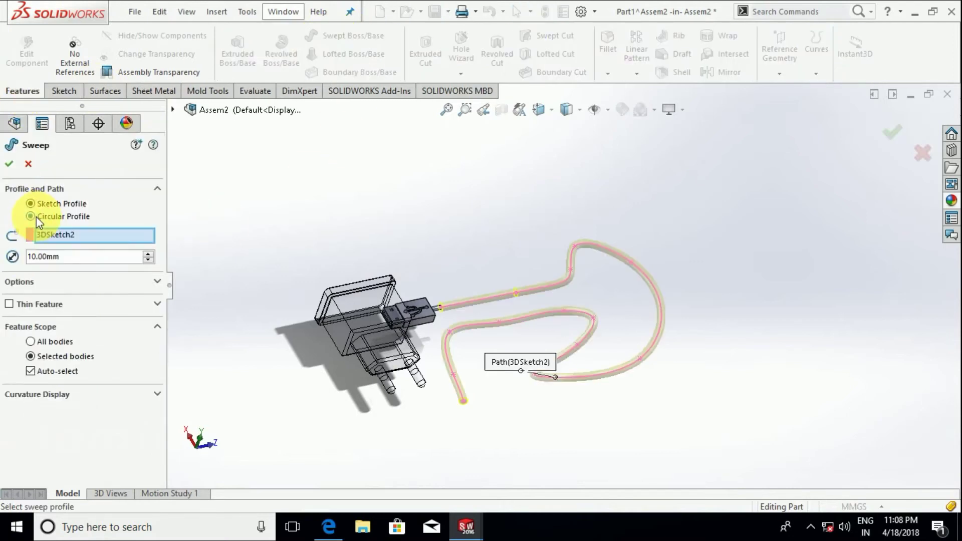
left_click_drag(75, 261, 10, 259)
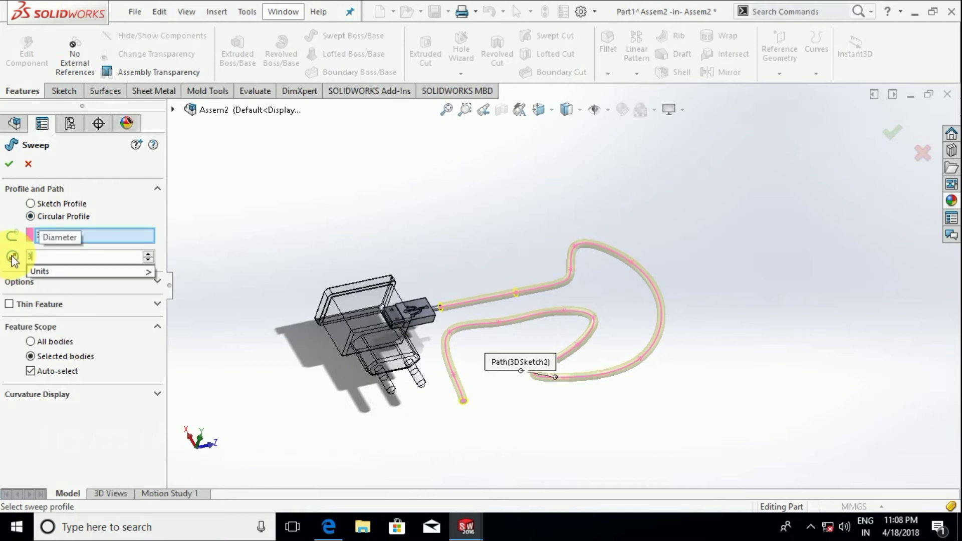
key("Return")
scroll(429, 286, "down", 5)
mouse_move(570, 382)
middle_mouse_down()
mouse_move(468, 339)
mouse_move(479, 351)
middle_mouse_up()
scroll(478, 351, "up", 5)
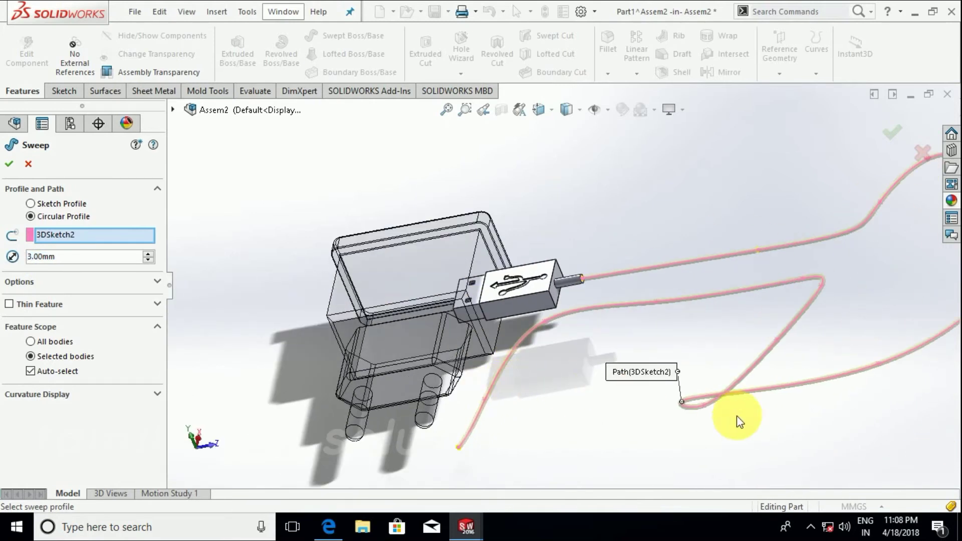
left_click(9, 164)
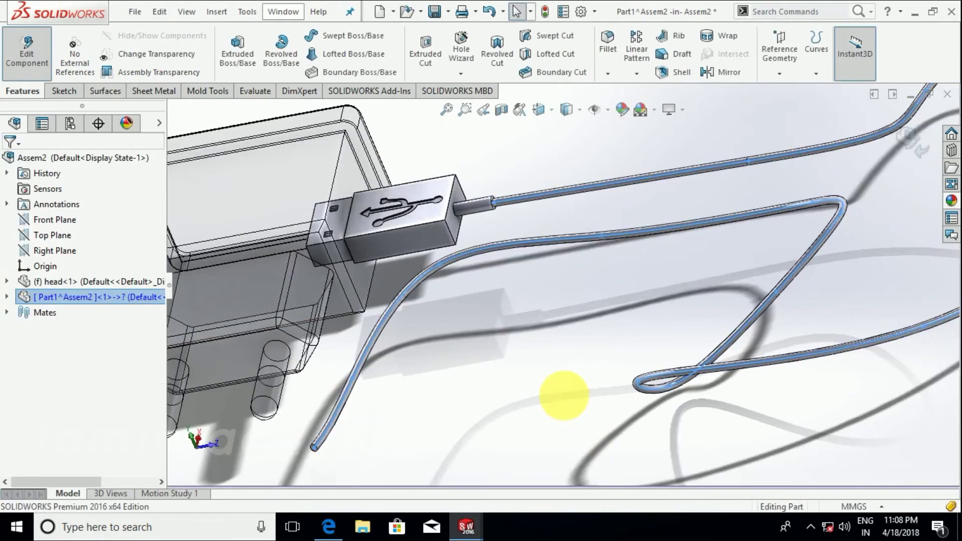
Step: Start a new sketch on the cable's end face and view it normal-to
scroll(565, 393, "up", 4)
mouse_move(537, 408)
middle_mouse_down()
mouse_move(712, 382)
mouse_move(719, 444)
mouse_move(742, 257)
mouse_move(731, 338)
mouse_move(505, 334)
middle_mouse_up()
scroll(516, 346, "down", 3)
scroll(541, 364, "down", 3)
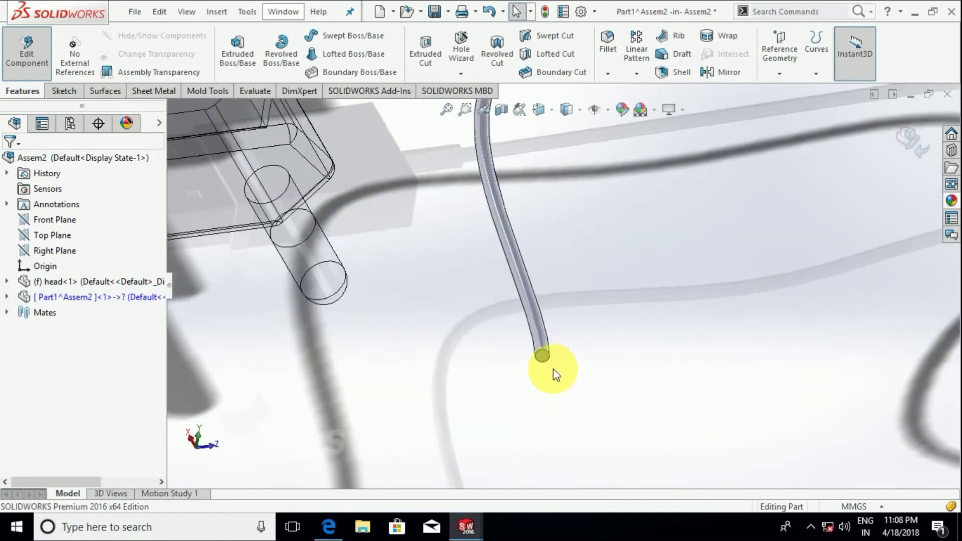
scroll(549, 351, "down", 2)
right_click(548, 259)
left_click(573, 46)
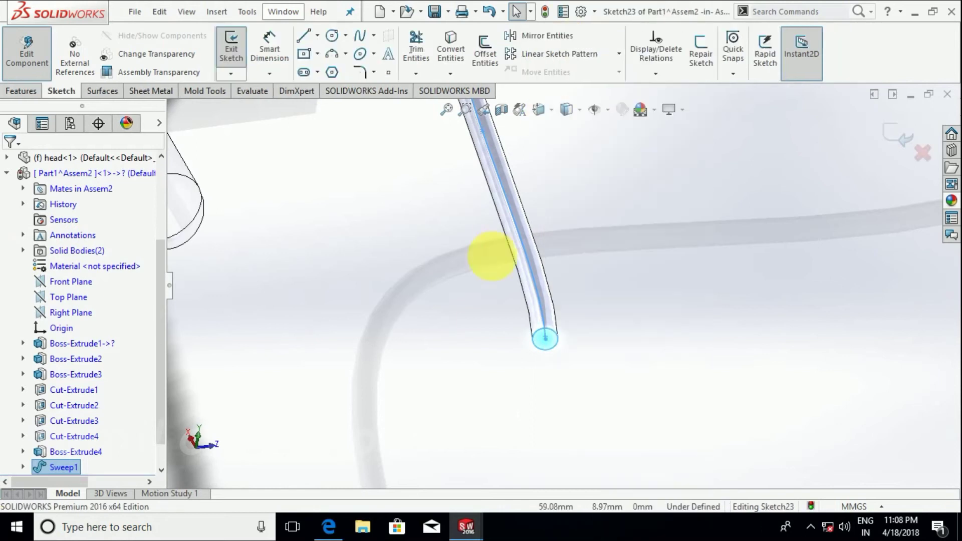
key("ctrl+8")
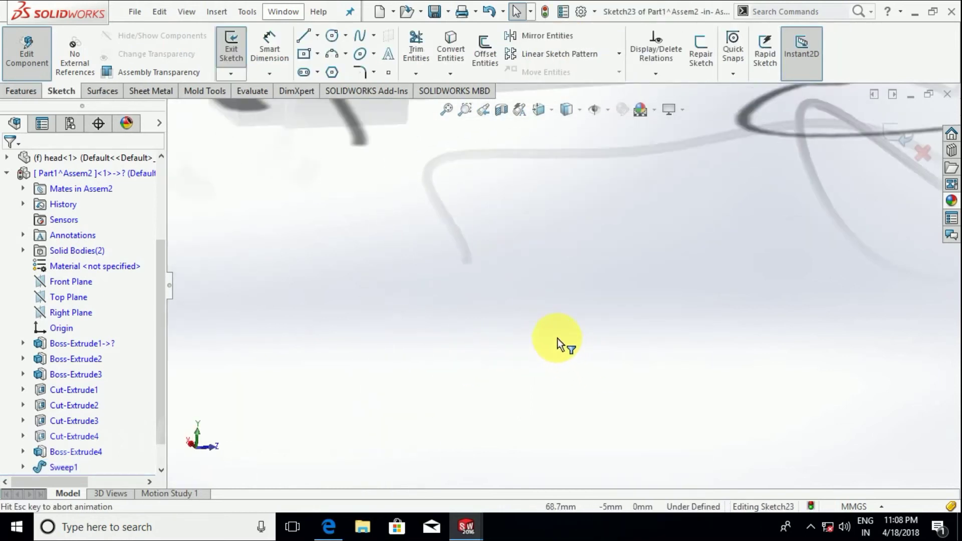
Step: Draw a center rectangle on the cable end, 4 high and 8 wide
scroll(481, 246, "down", 2)
scroll(616, 313, "down", 2)
scroll(615, 314, "up", 1)
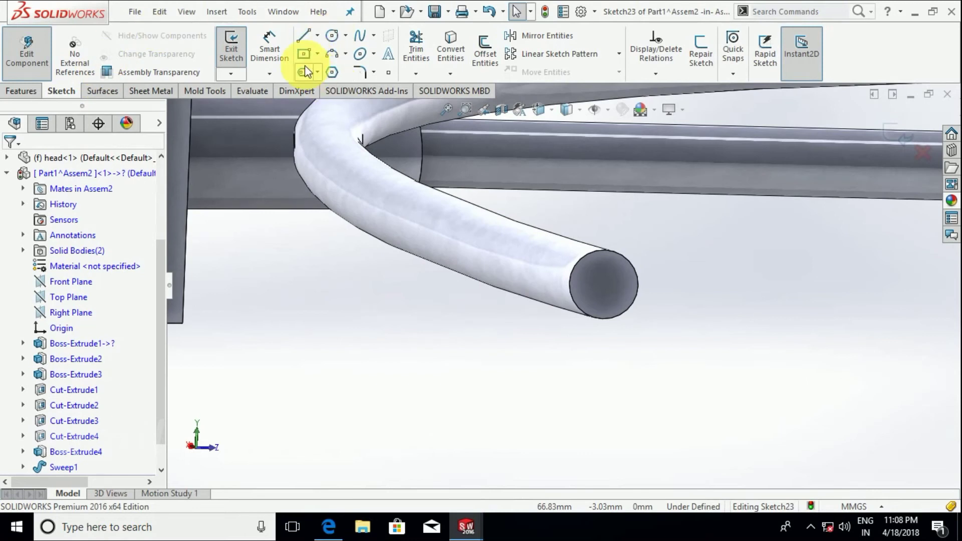
left_click(302, 56)
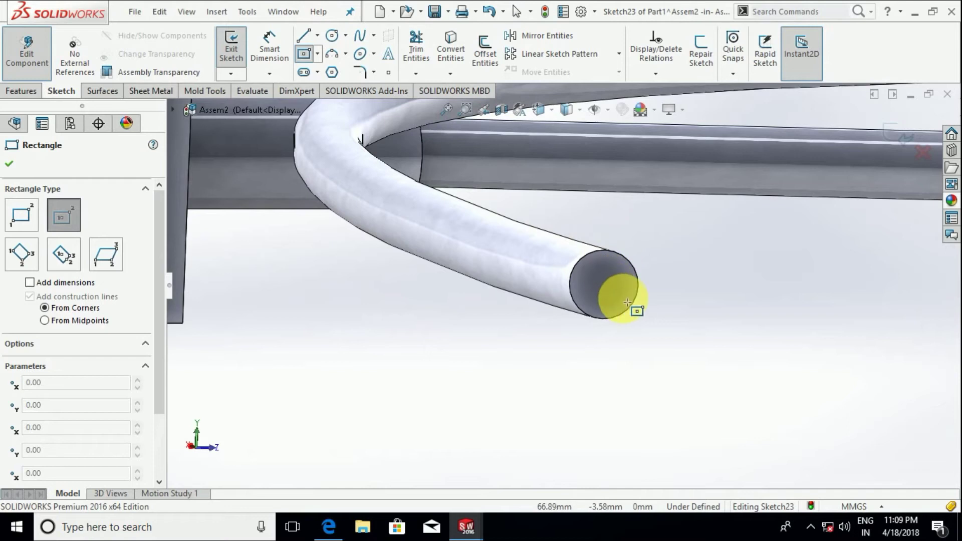
left_click_drag(607, 288, 692, 347)
type("4")
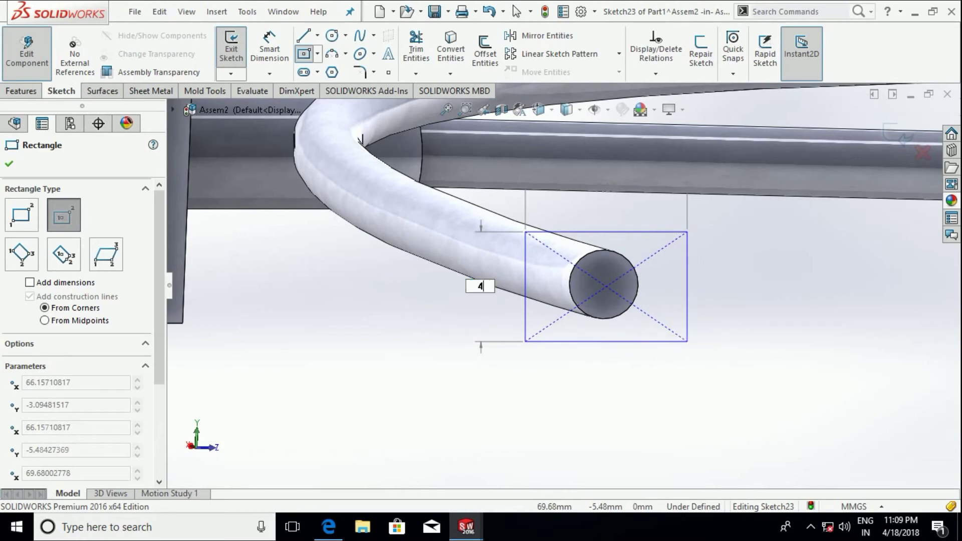
key("Tab")
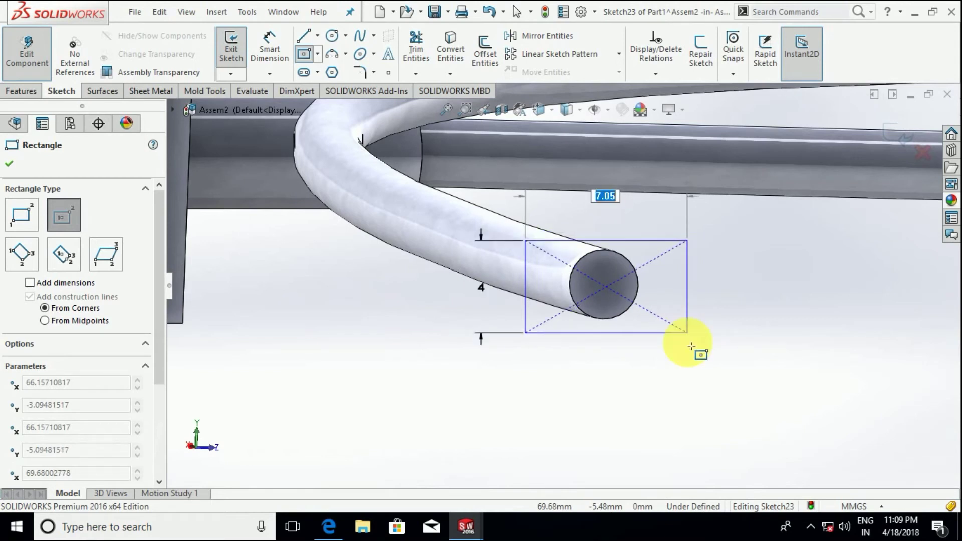
key("Return")
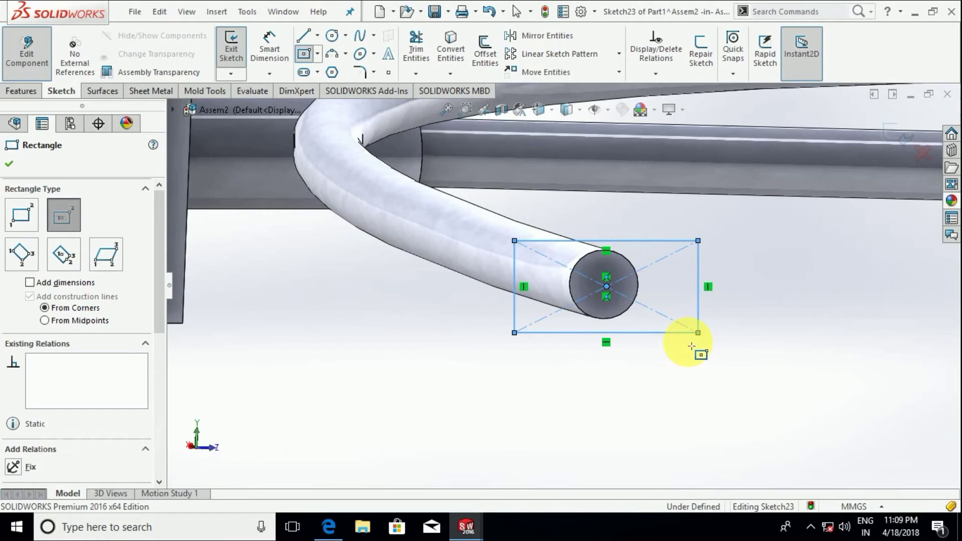
key("Escape")
Step: Briefly start Smart Dimension, cancel it, and orbit around the cable end
scroll(592, 280, "down", 3)
scroll(576, 282, "down", 3)
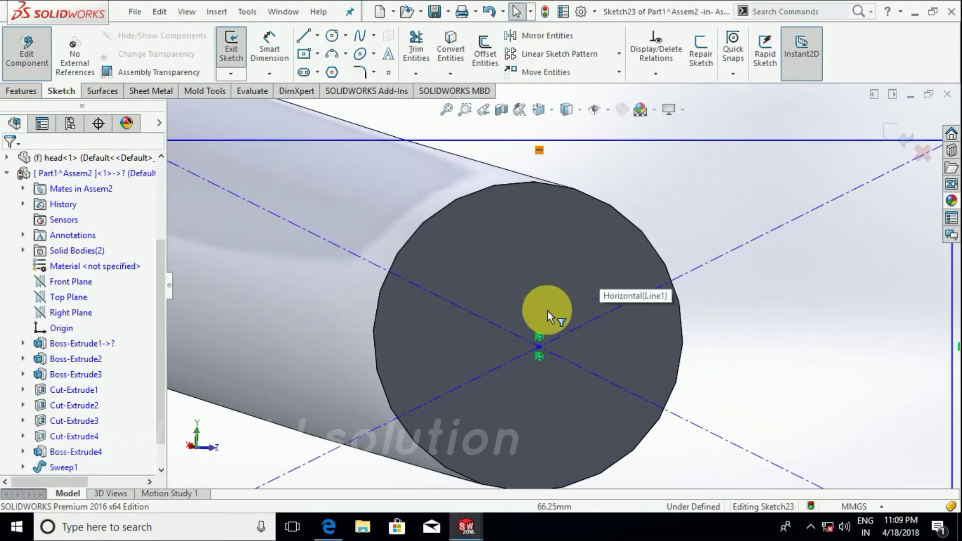
left_click(269, 46)
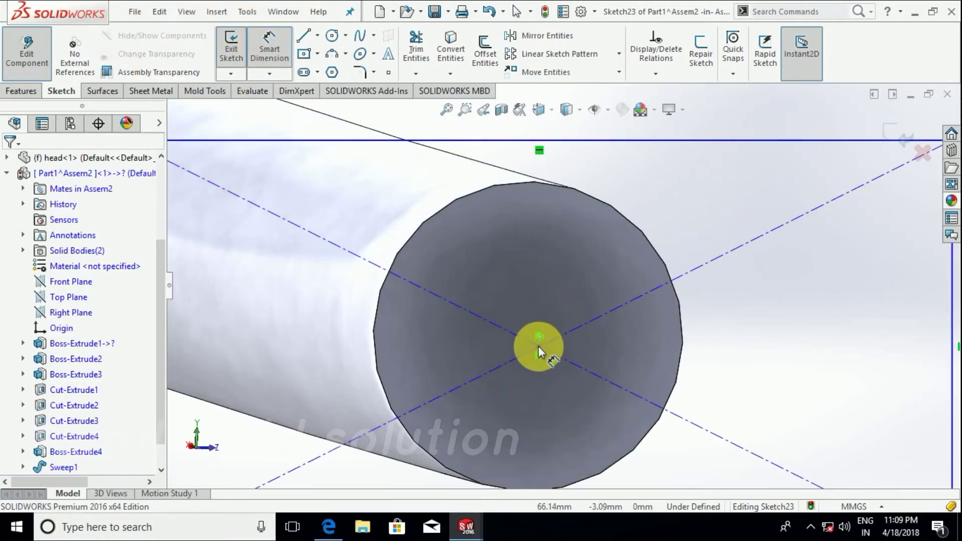
scroll(539, 346, "up", 3)
key("Escape")
scroll(591, 290, "up", 5)
scroll(626, 306, "down", 4)
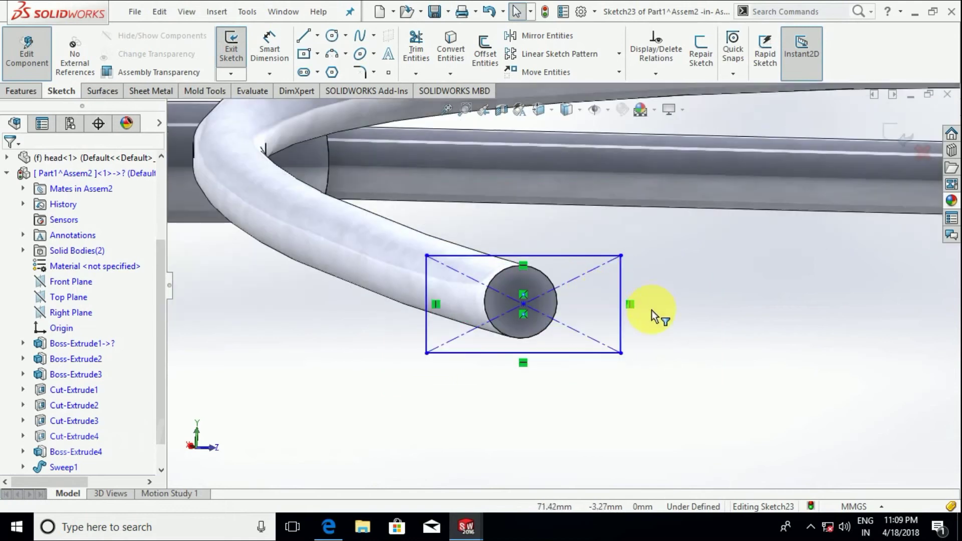
mouse_move(587, 300)
middle_mouse_down()
mouse_move(662, 284)
mouse_move(462, 339)
mouse_move(401, 323)
middle_mouse_up()
Step: Start extruding the rectangle sketch and drag its depth to roughly 9 mm
key("ctrl+8")
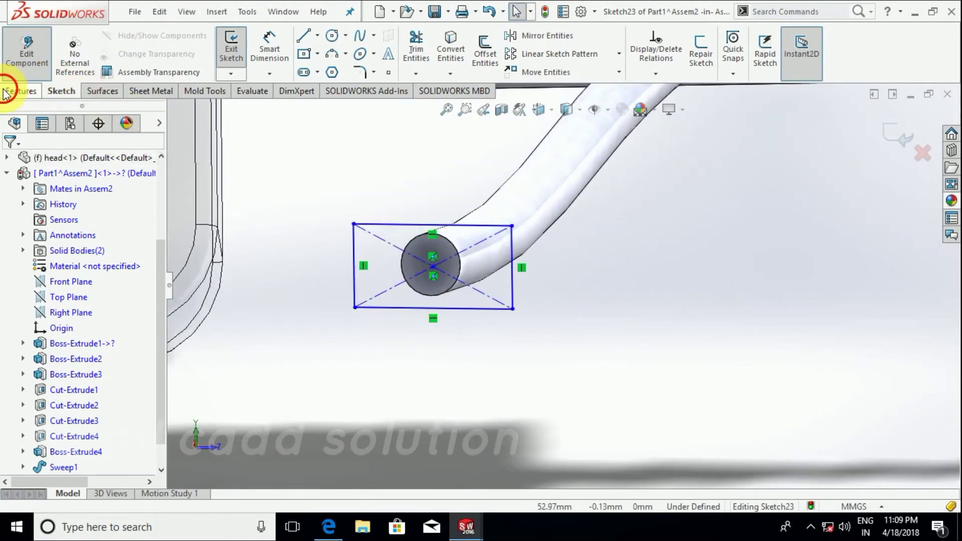
left_click(4, 92)
left_click(238, 48)
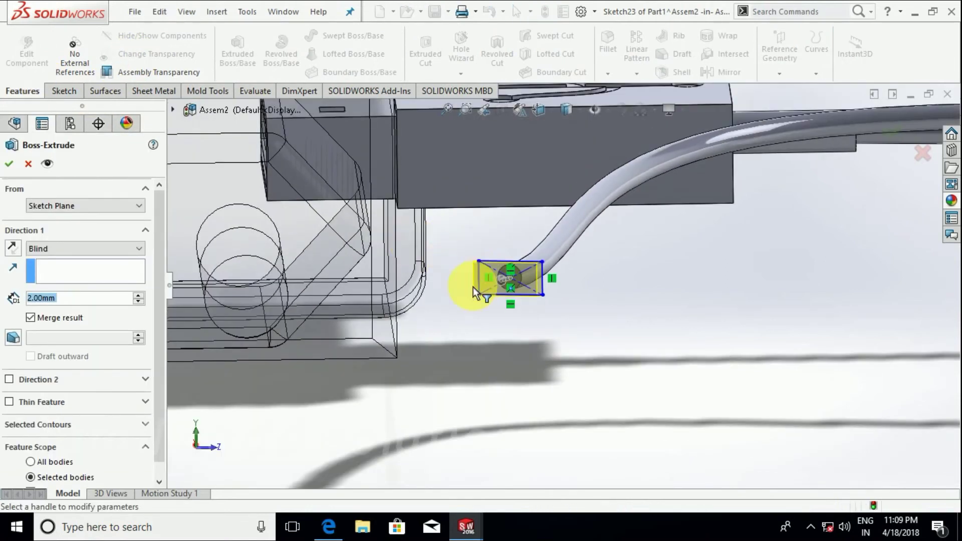
middle_click_drag(475, 292, 312, 376)
scroll(404, 382, "down", 3)
scroll(338, 379, "down", 3)
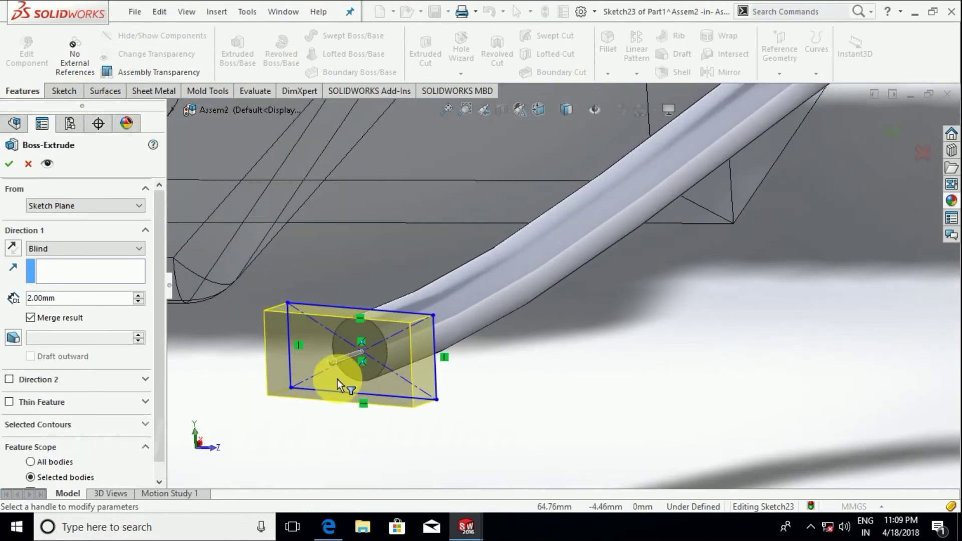
left_click(321, 357)
left_click(253, 393)
Step: Set the connector block's Blind depth to exactly 10 mm and accept the extrusion
scroll(338, 371, "up", 3)
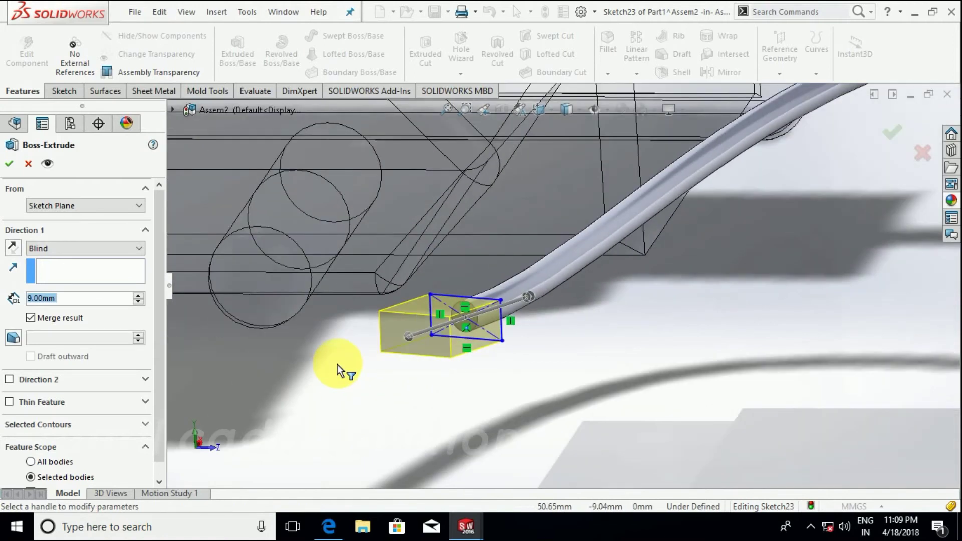
scroll(429, 382, "up", 3)
scroll(445, 370, "up", 2)
mouse_move(445, 369)
middle_mouse_down()
mouse_move(558, 382)
mouse_move(540, 440)
mouse_move(552, 377)
middle_mouse_up()
scroll(461, 387, "down", 3)
scroll(496, 338, "down", 3)
scroll(393, 368, "down", 3)
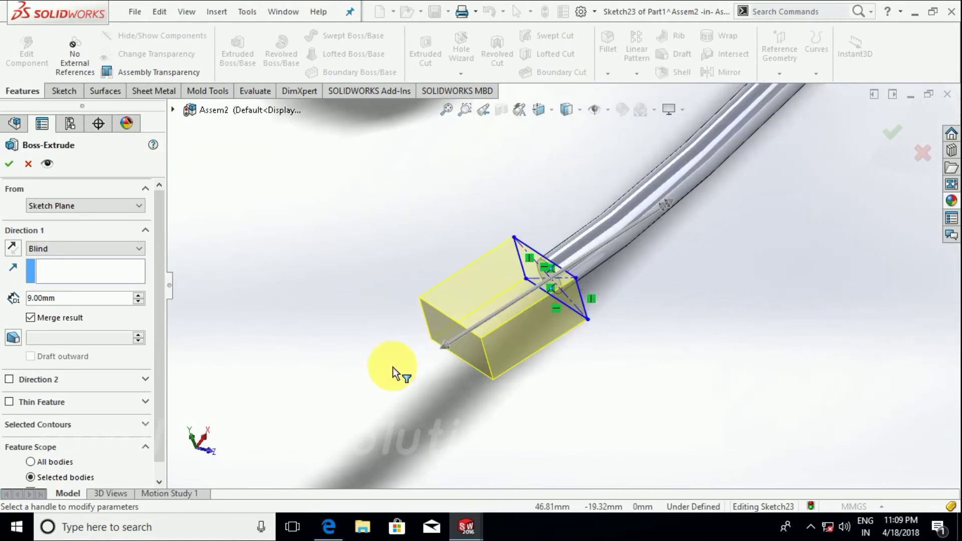
left_click_drag(64, 299, 8, 303)
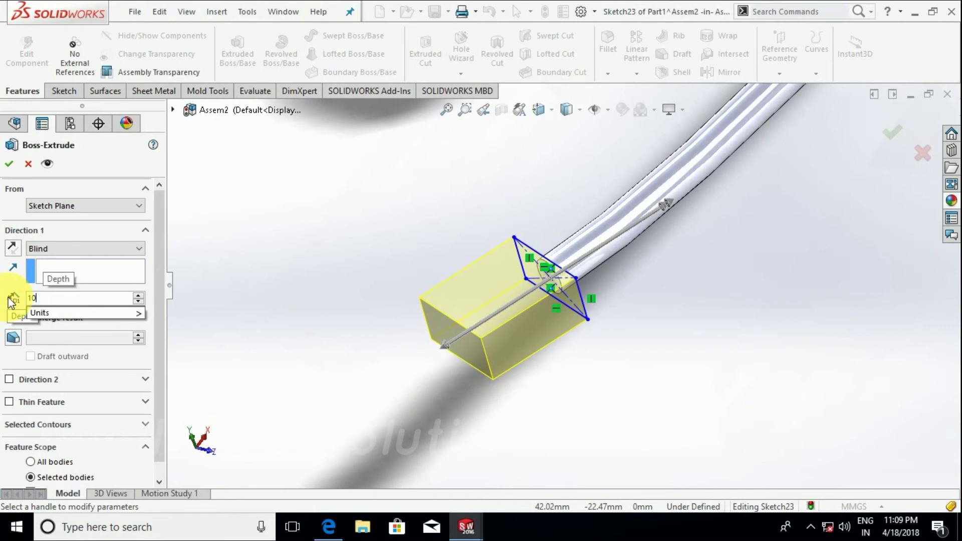
key("Return")
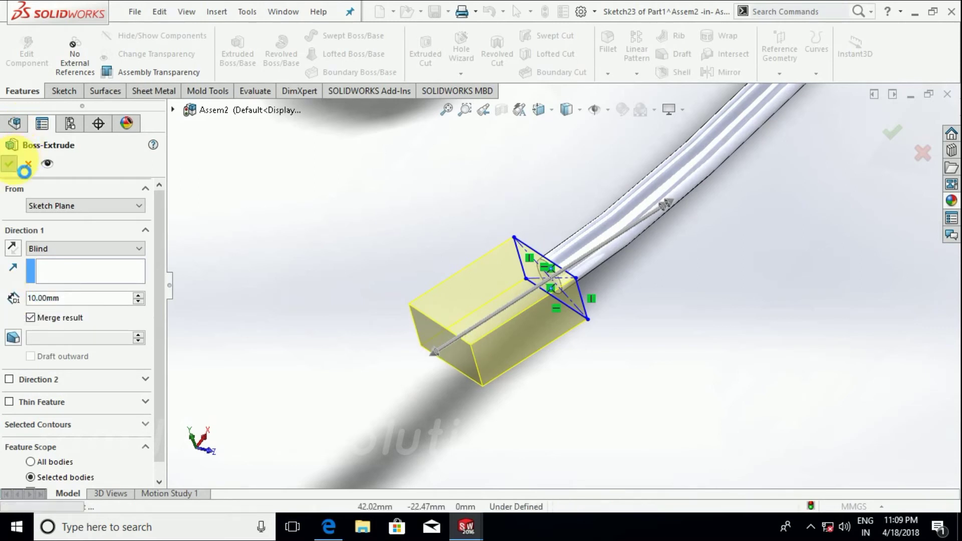
left_click(8, 163)
right_click(441, 343)
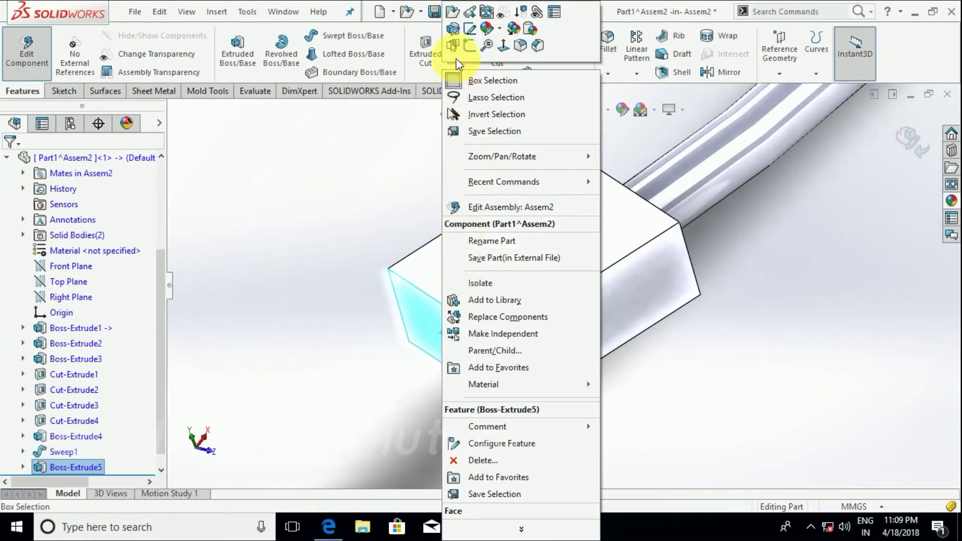
Step: Sketch a thin corner rectangle on the connector block's end face
left_click(469, 29)
scroll(572, 295, "down", 2)
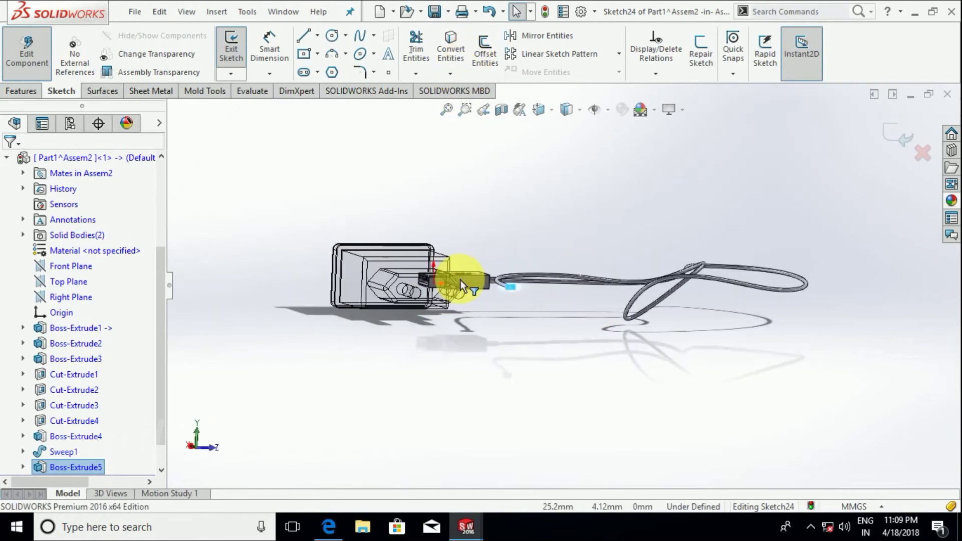
scroll(459, 277, "down", 3)
scroll(580, 301, "down", 3)
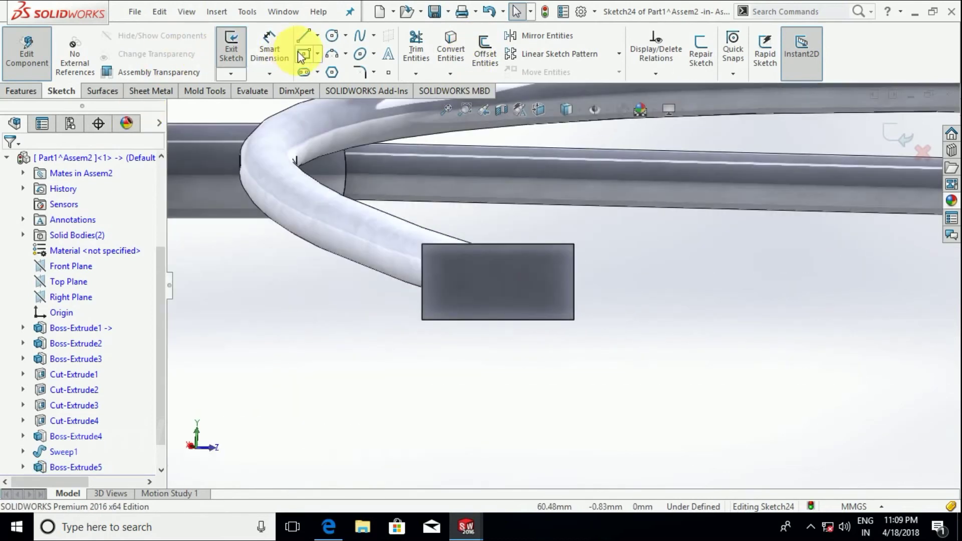
left_click(304, 54)
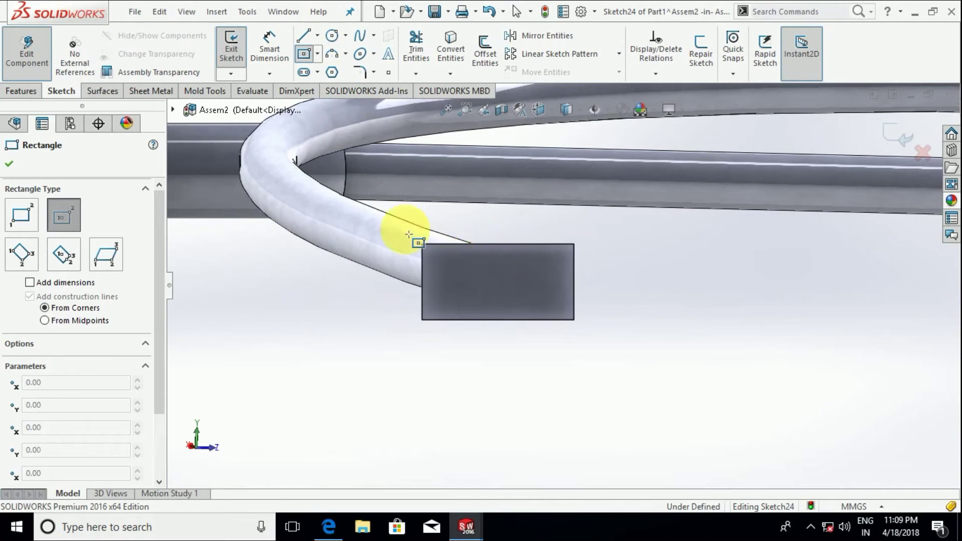
key("Escape")
left_click(318, 54)
left_click(340, 69)
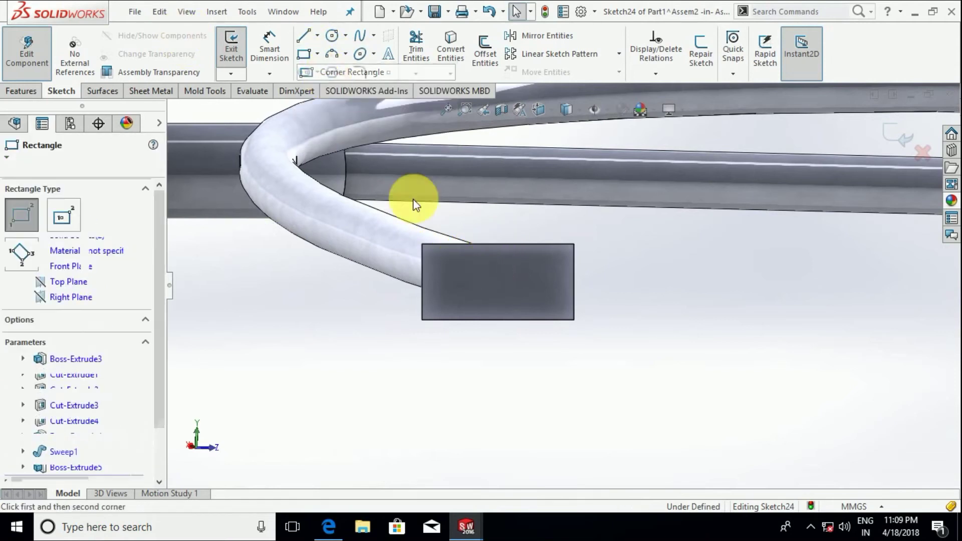
left_click(446, 272)
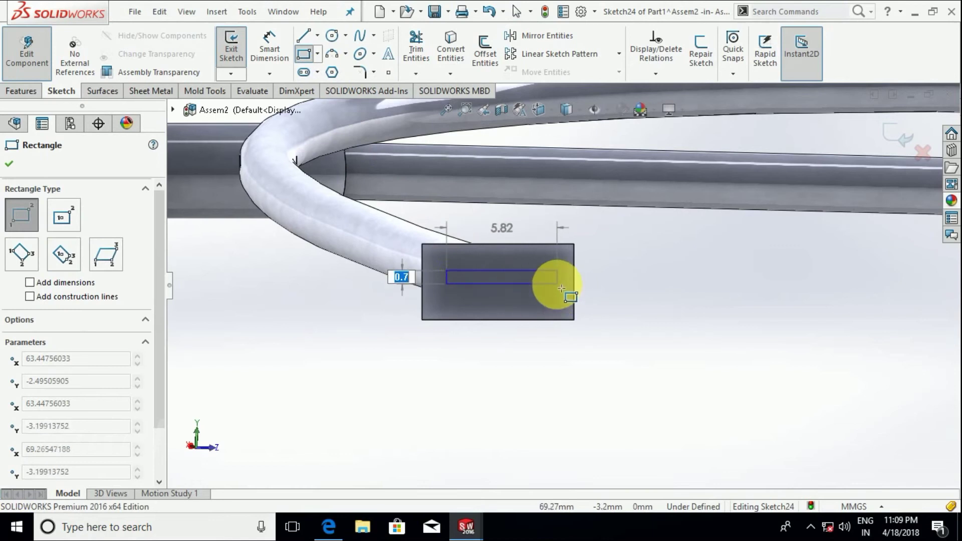
left_click(558, 284)
key("Escape")
Step: Show the Selection Filter toolbar and clear all selection filters
right_click(620, 308)
key("Escape")
scroll(498, 272, "down", 1)
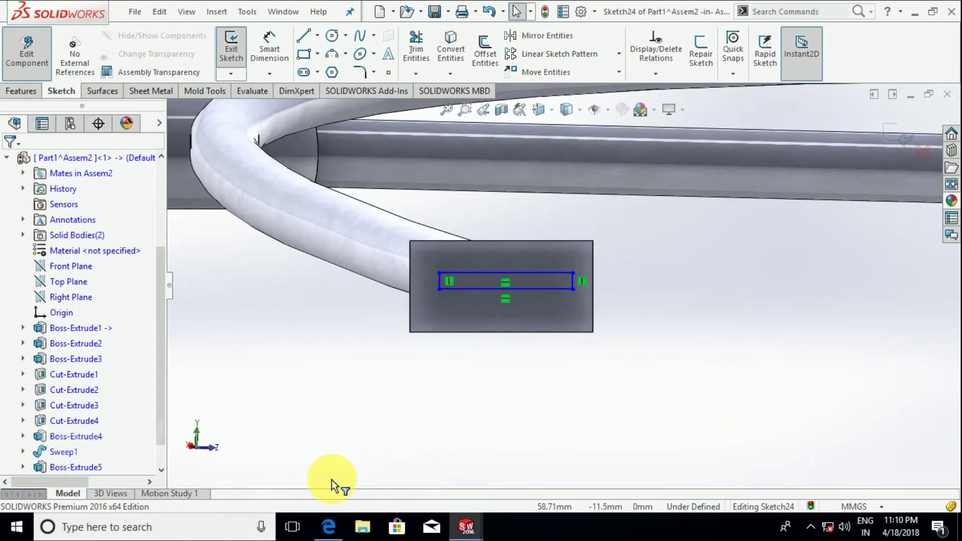
key("F5")
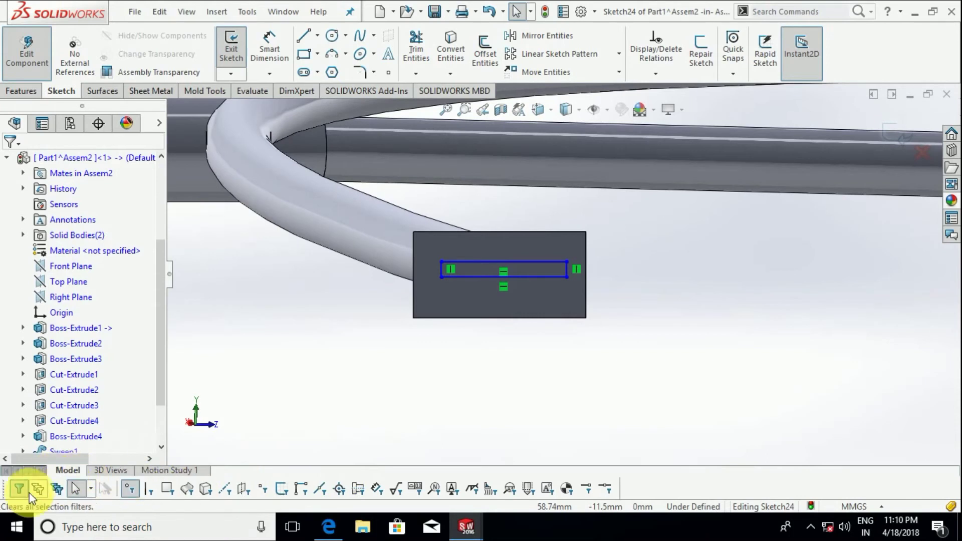
left_click(20, 488)
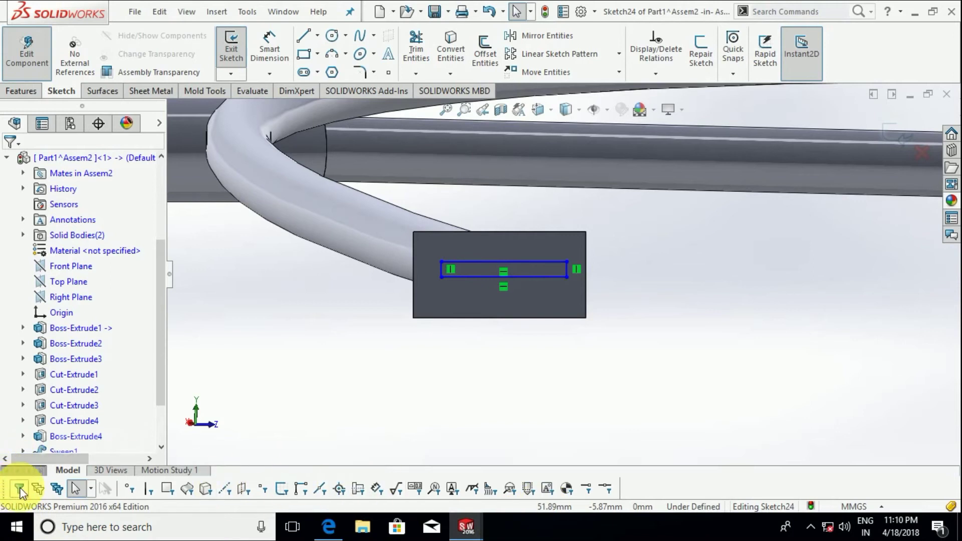
scroll(500, 263, "down", 3)
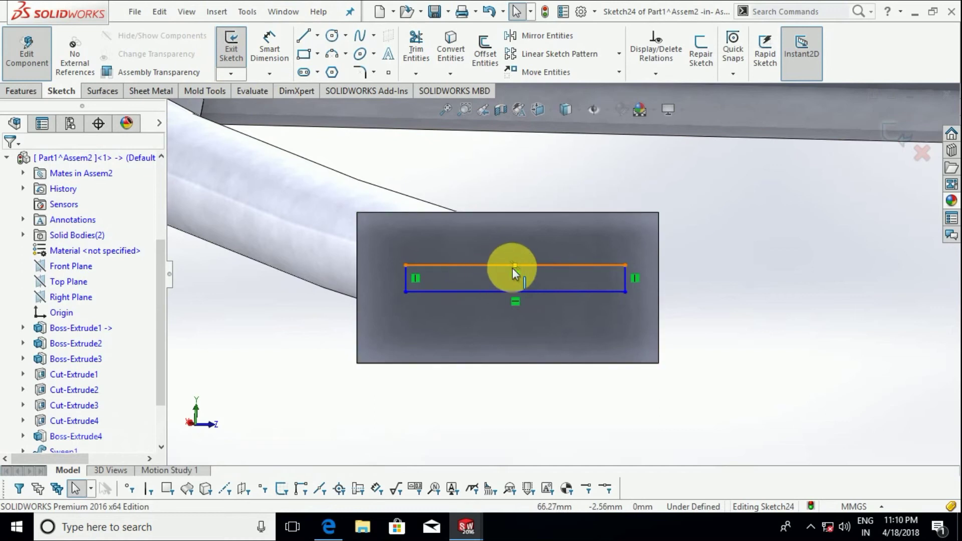
Step: Align the rectangle's top midpoint vertically with the face's top-edge midpoint
left_click(515, 265)
left_click(508, 213, "ctrl")
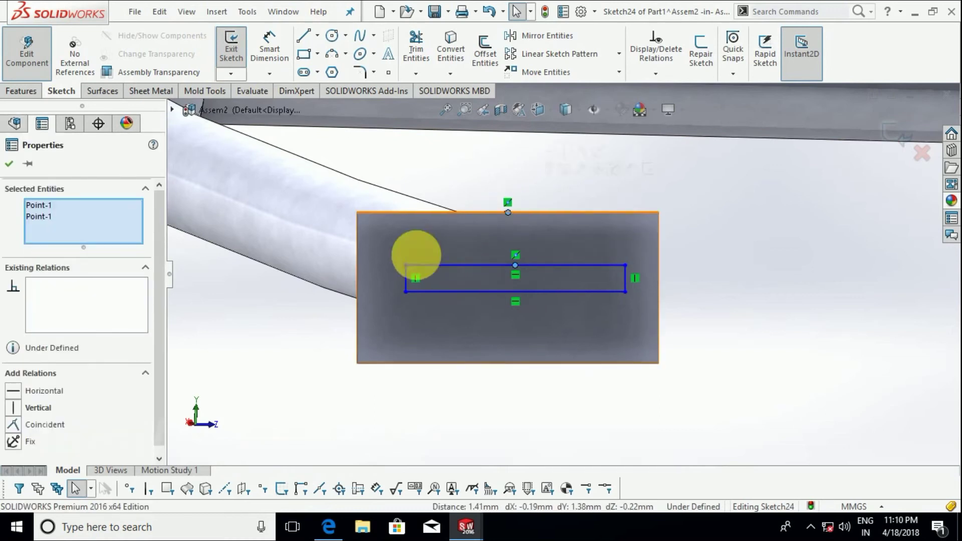
left_click(14, 410)
left_click(332, 377)
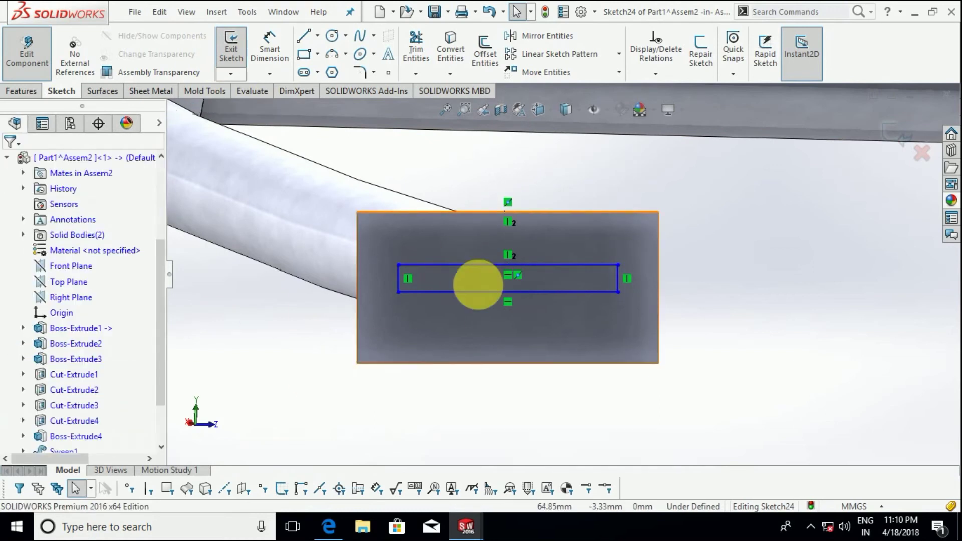
Step: Dimension the slot rectangle 6 mm wide and 0.8 mm tall
left_click(418, 265)
left_click(268, 42)
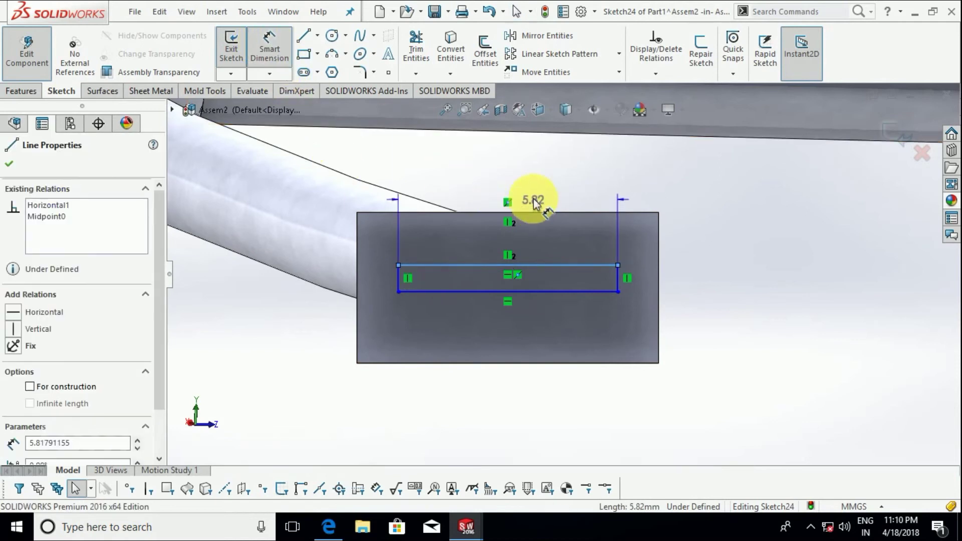
left_click(486, 183)
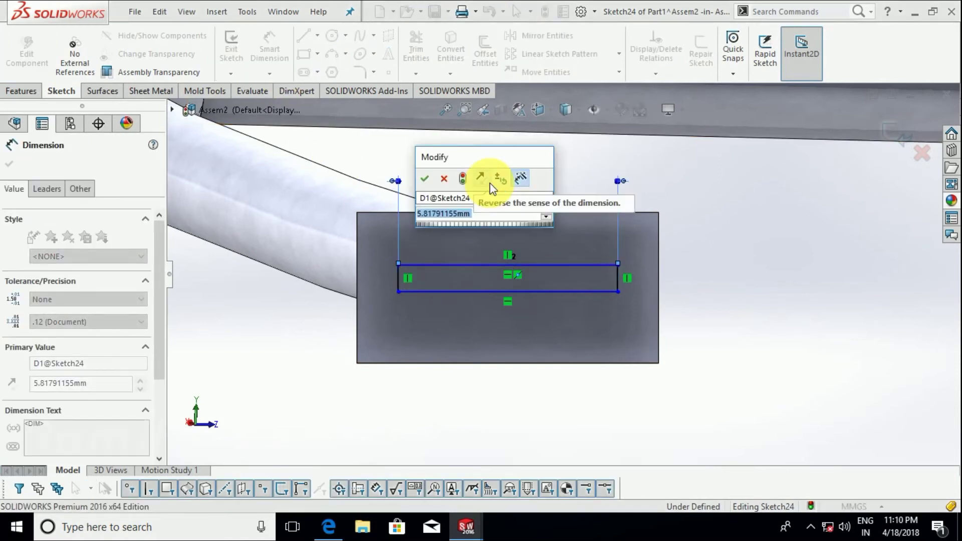
type("6")
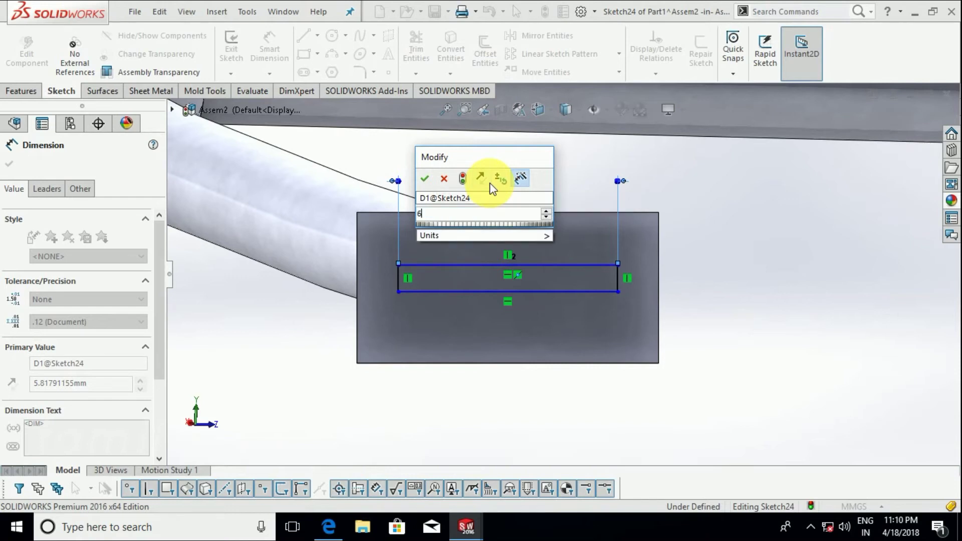
key("Return")
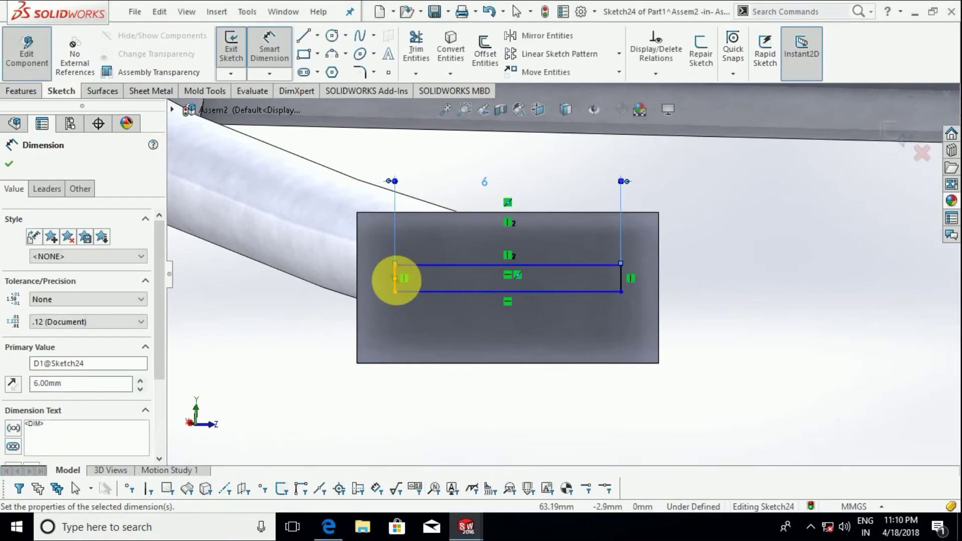
left_click(394, 284)
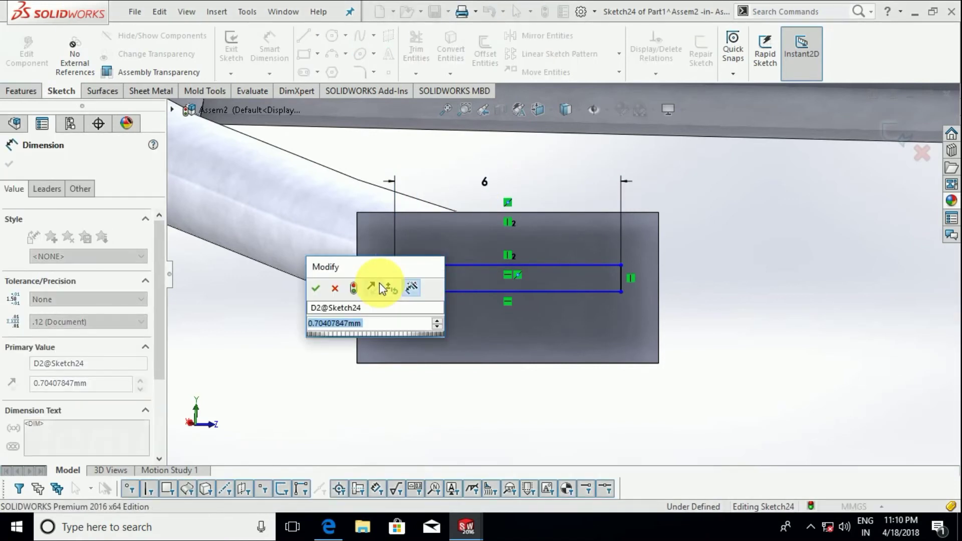
type(".")
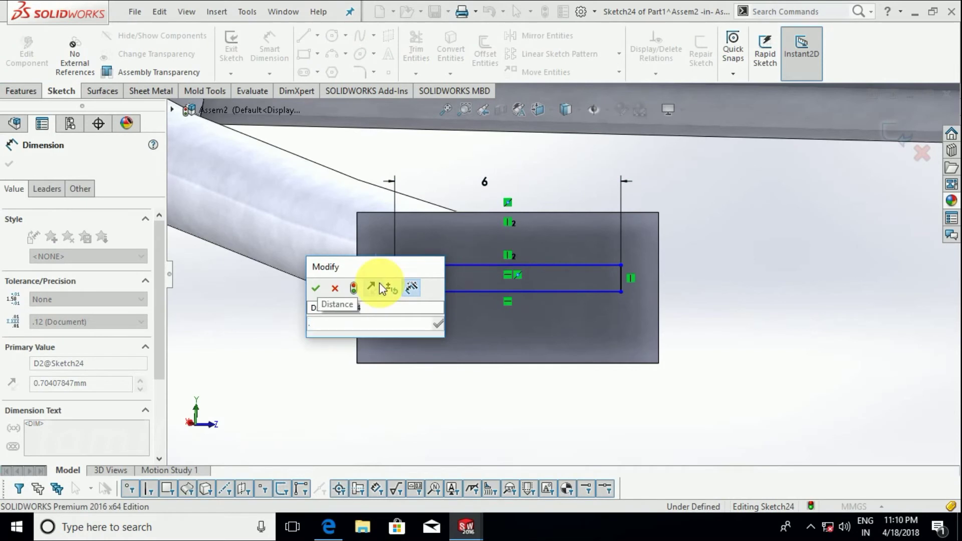
type("8")
key("Return")
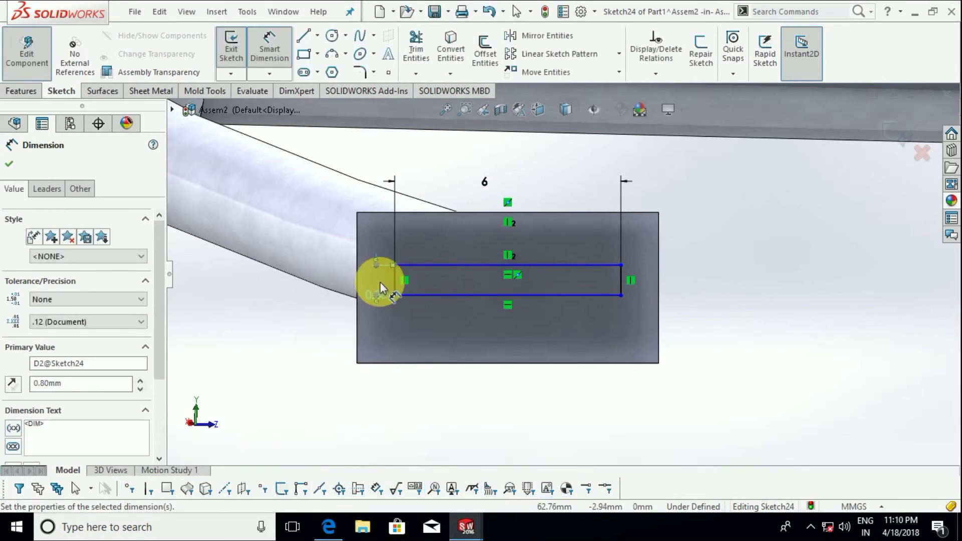
key("Escape")
scroll(580, 304, "up", 5)
scroll(545, 281, "down", 4)
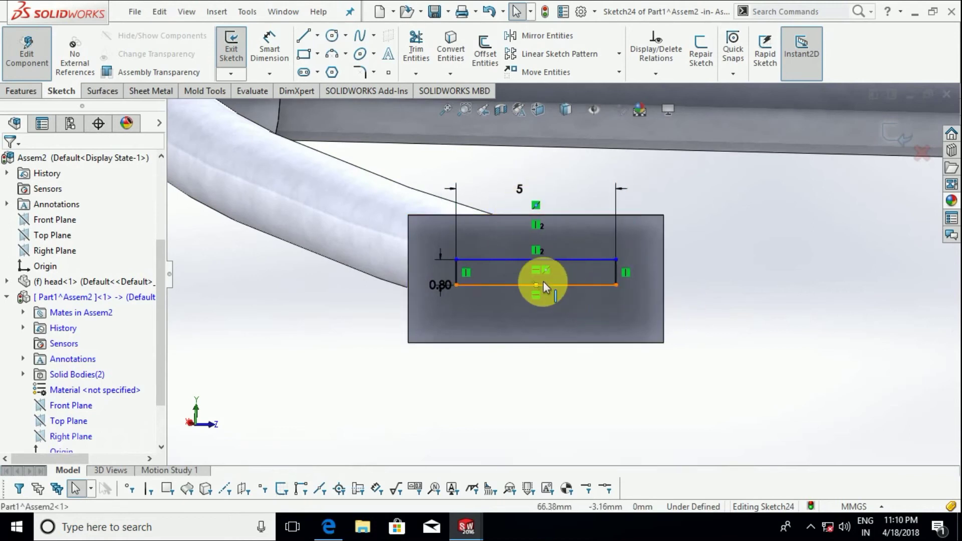
mouse_move(611, 267)
middle_mouse_down()
mouse_move(526, 354)
mouse_move(567, 266)
middle_mouse_up()
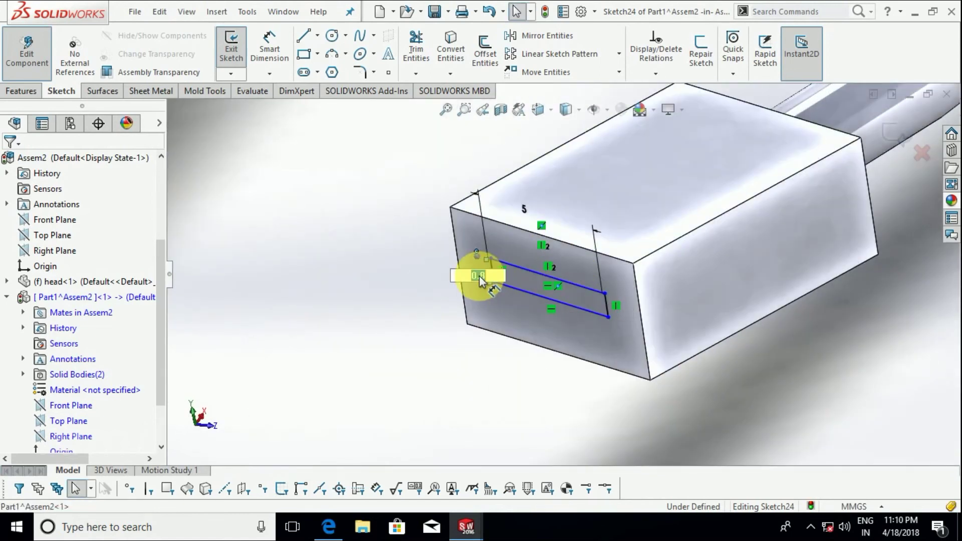
key("Return")
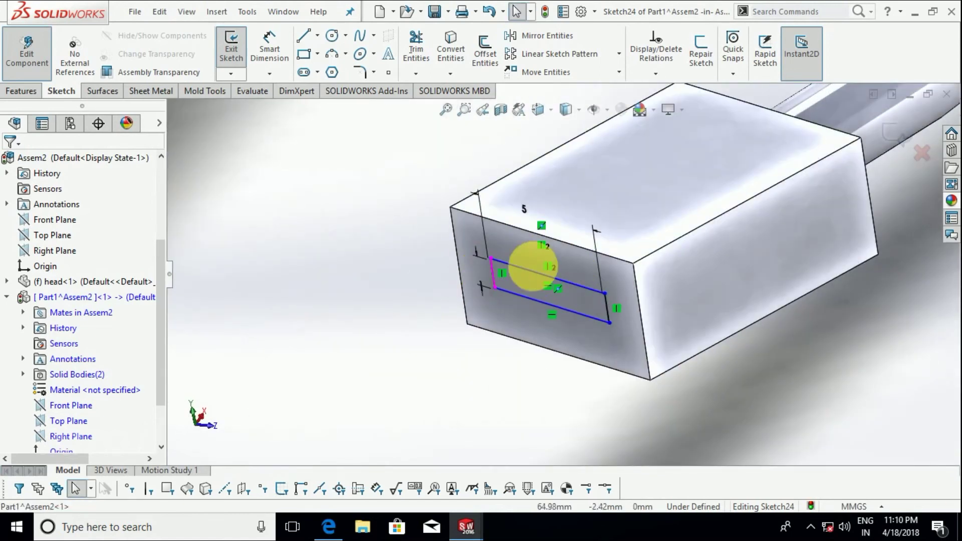
Step: Extrude Sketch24's thin rectangle 4 mm as Boss-Extrude6 to form the tongue
left_click(22, 91)
left_click(241, 50)
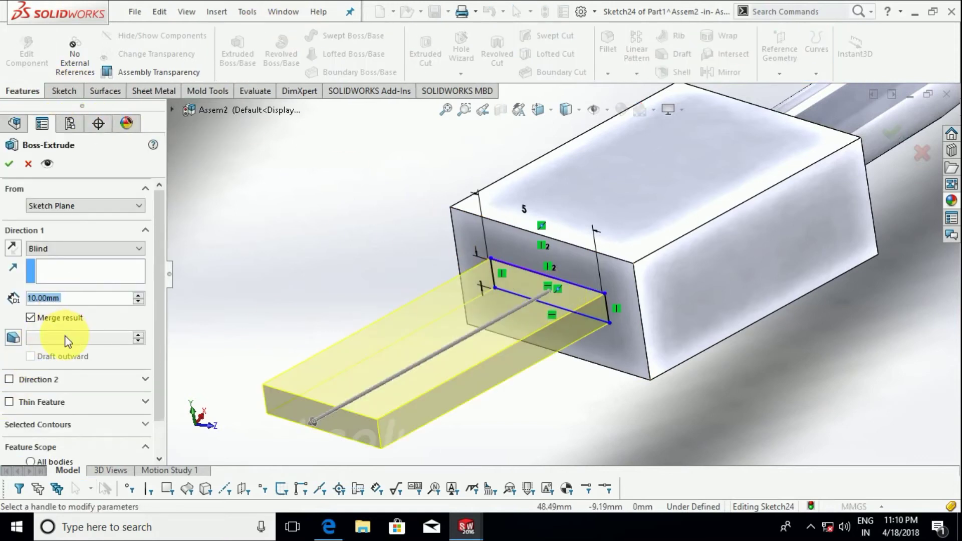
type("4")
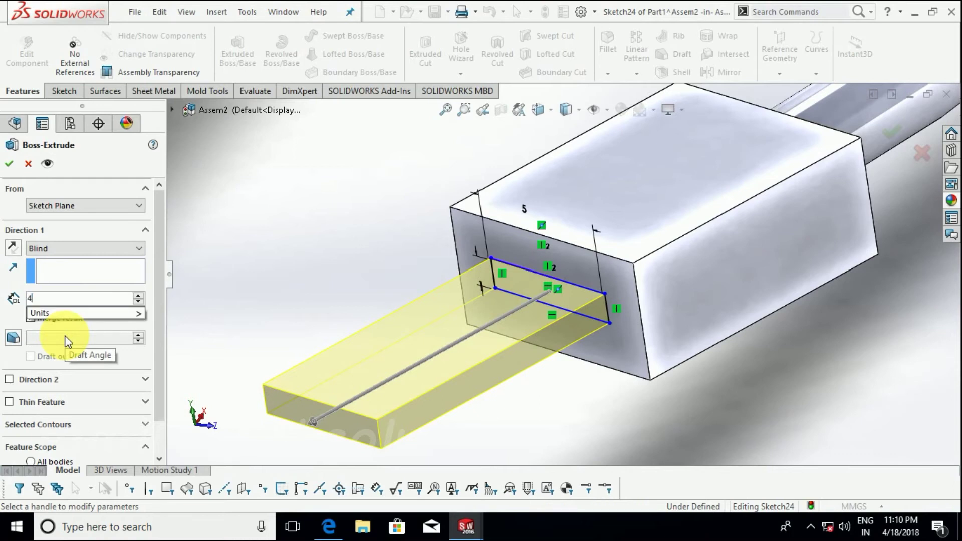
key("Return")
left_click(9, 161)
middle_click_drag(569, 301, 659, 329)
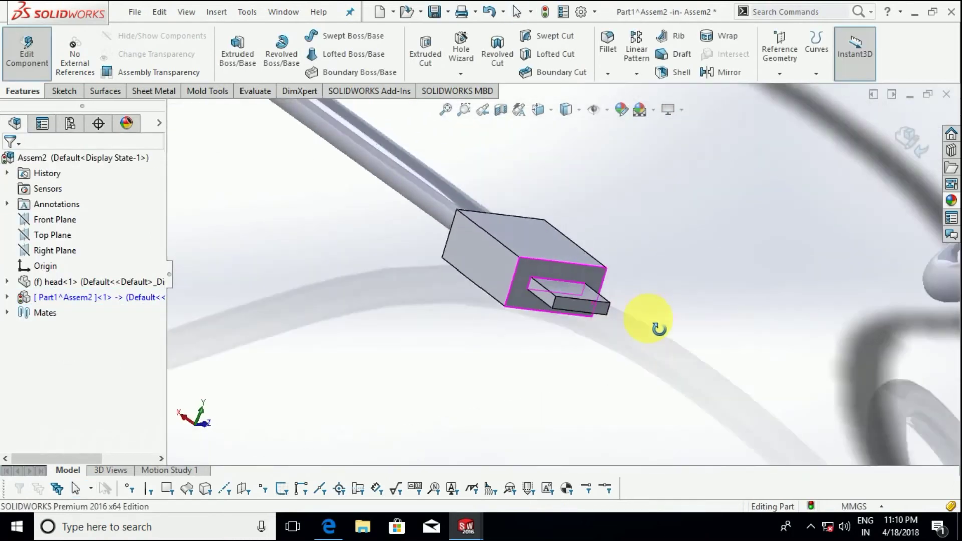
scroll(558, 301, "down", 3)
scroll(557, 300, "down", 5)
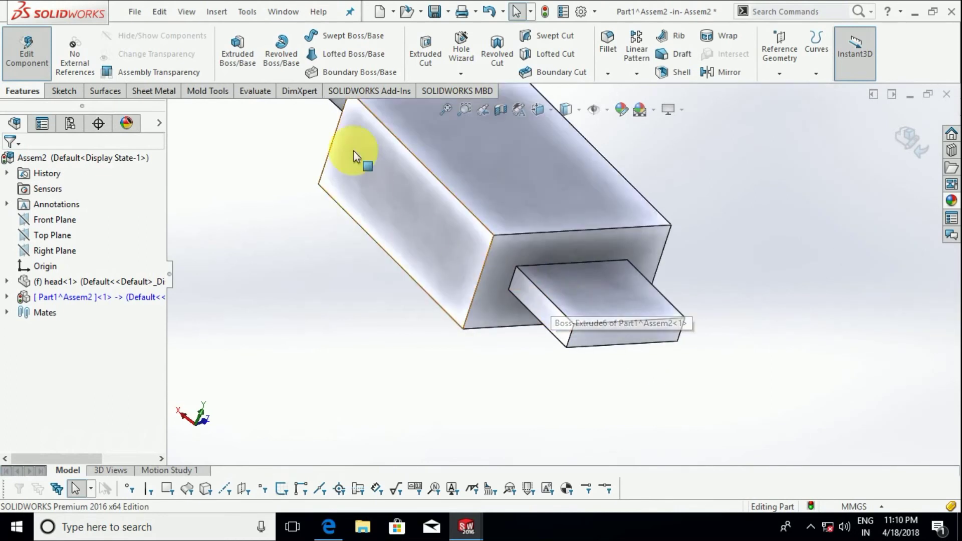
Step: Fillet the tongue's left and right top edges with a 0.8 mm radius
left_click(608, 43)
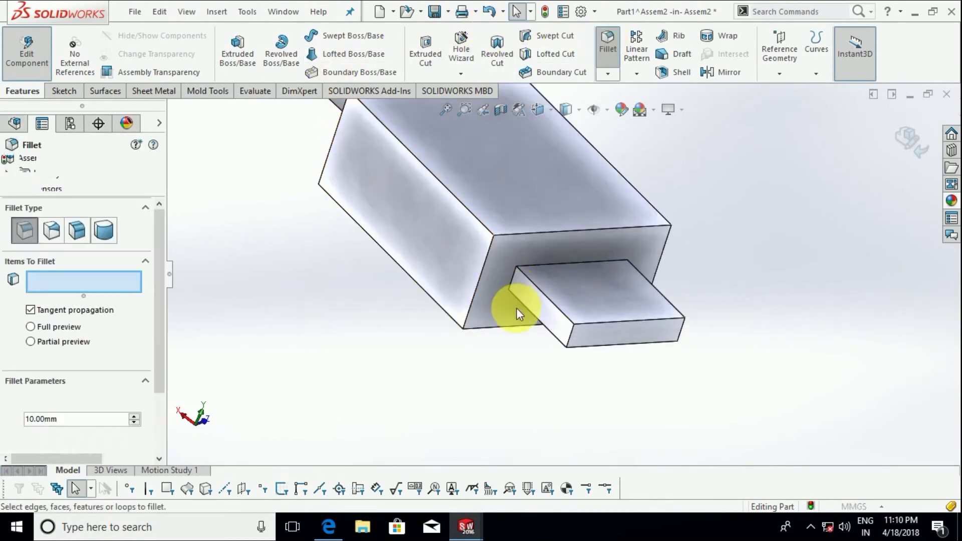
left_click(548, 296)
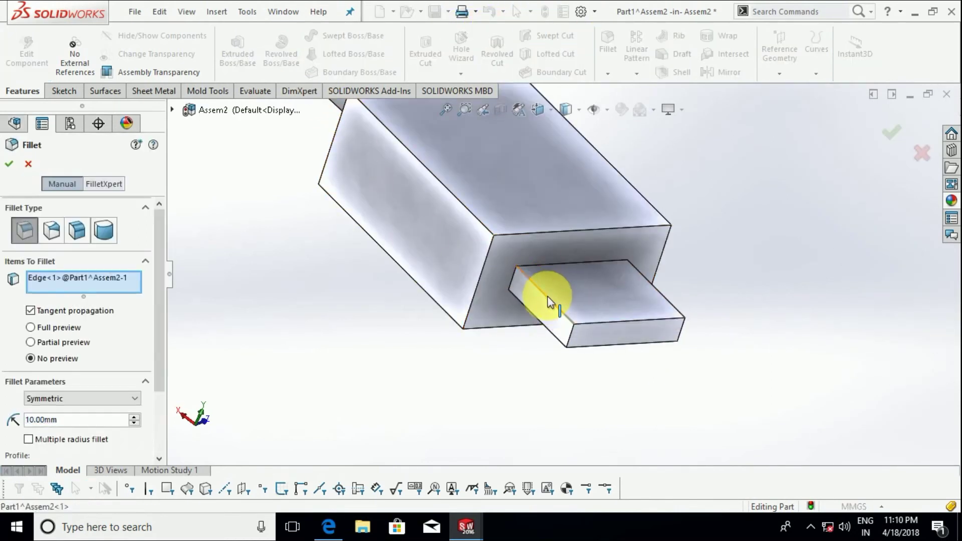
left_click(665, 297)
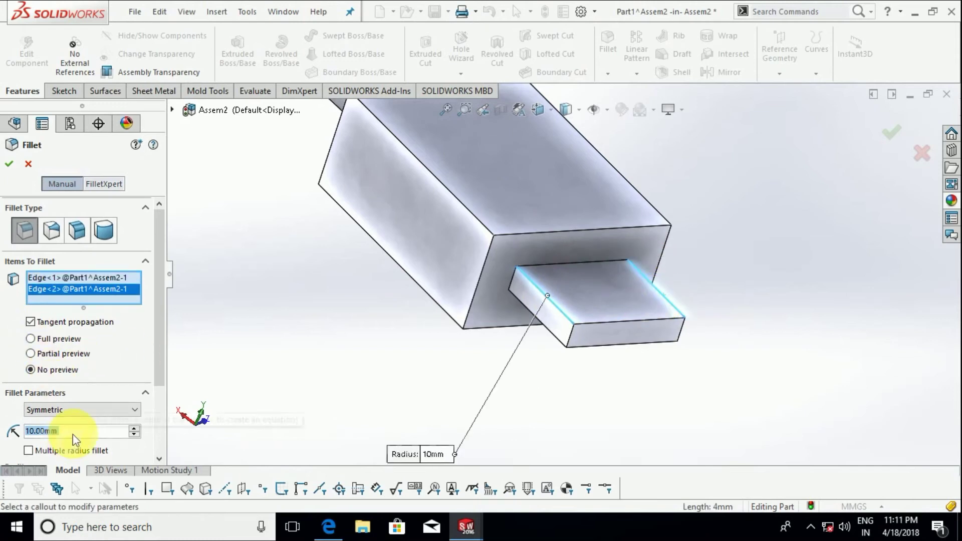
type(".8")
key("Return")
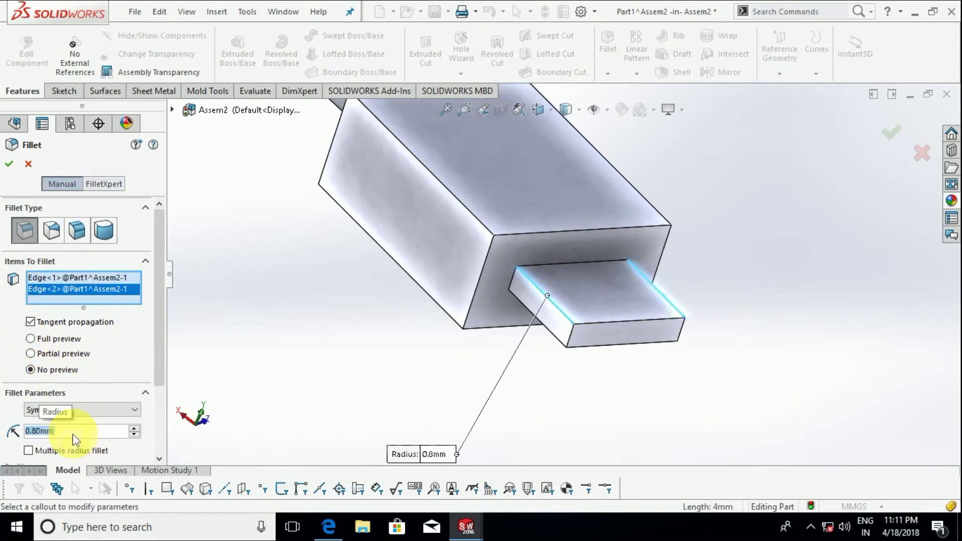
left_click(9, 164)
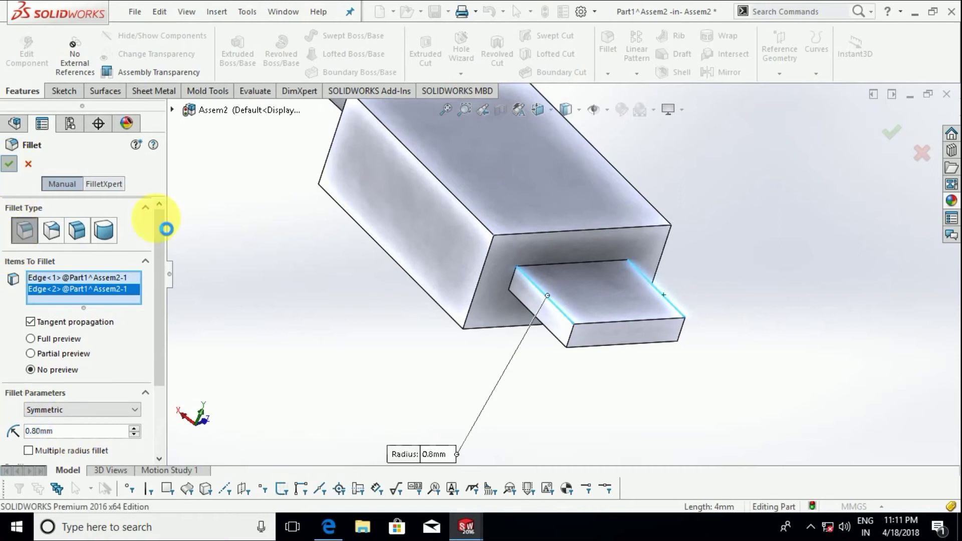
scroll(507, 312, "down", 3)
mouse_move(507, 312)
middle_mouse_down()
mouse_move(441, 264)
mouse_move(435, 303)
middle_mouse_up()
scroll(435, 299, "up", 2)
scroll(611, 296, "down", 3)
scroll(612, 243, "down", 3)
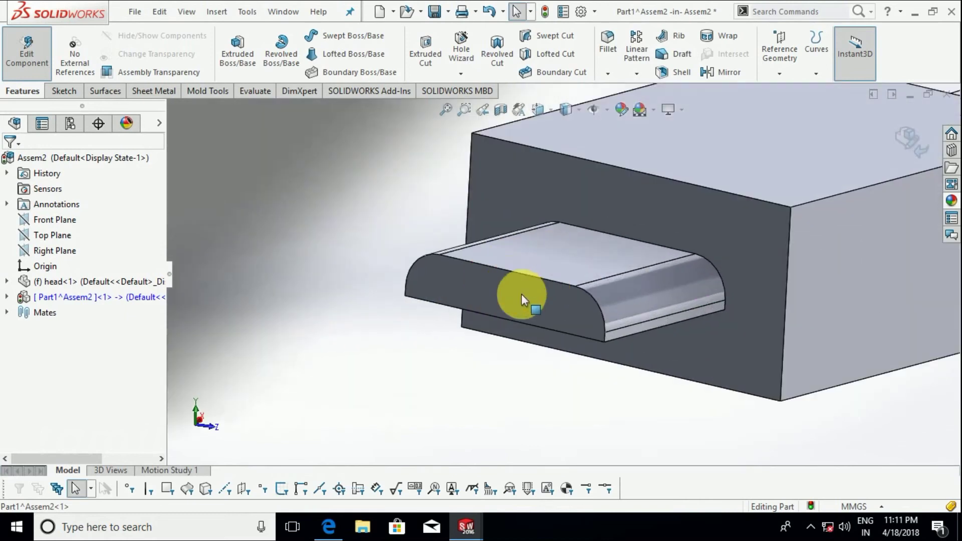
scroll(521, 294, "down", 1)
Step: Start Sketch25 on the tongue's end face and convert its rounded outline into it
right_click(486, 287)
left_click(524, 55)
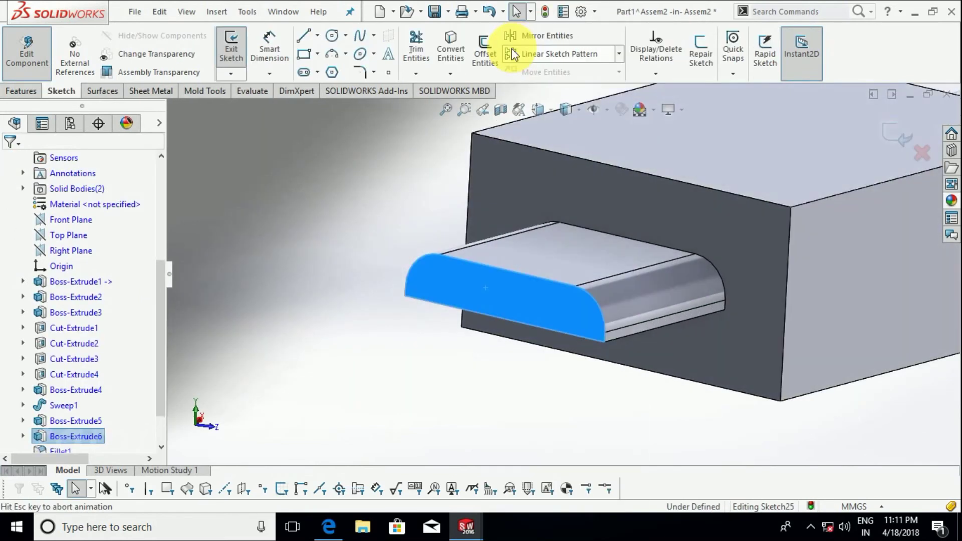
left_click(444, 46)
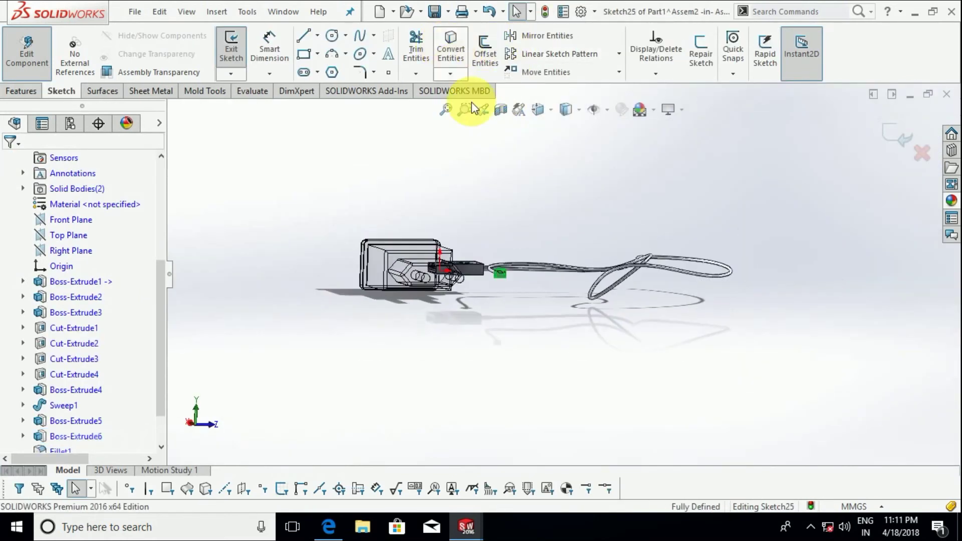
Step: Begin a 1.00 mm bi-directional offset around the converted outline
scroll(475, 269, "down", 3)
scroll(611, 320, "down", 3)
scroll(756, 386, "down", 3)
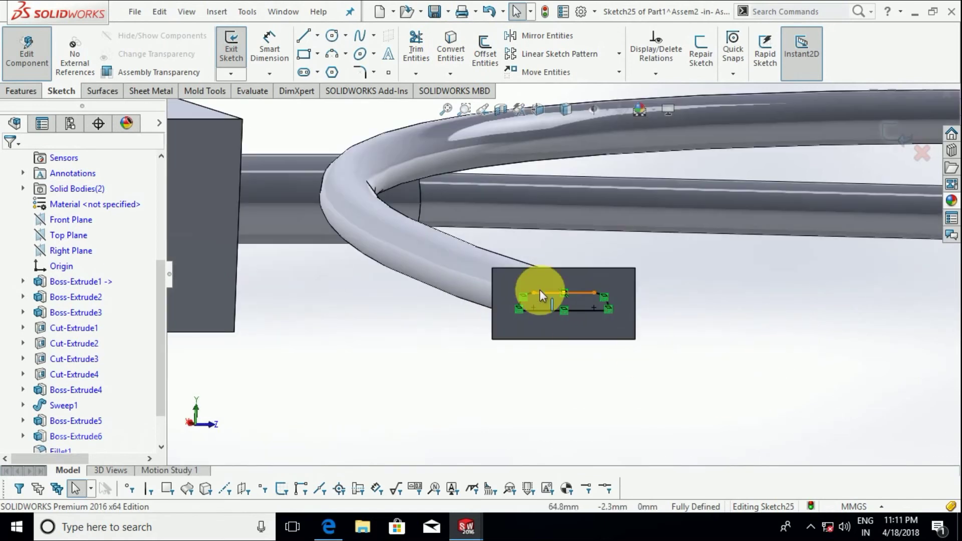
scroll(617, 328, "down", 3)
scroll(616, 326, "up", 2)
scroll(473, 283, "up", 3)
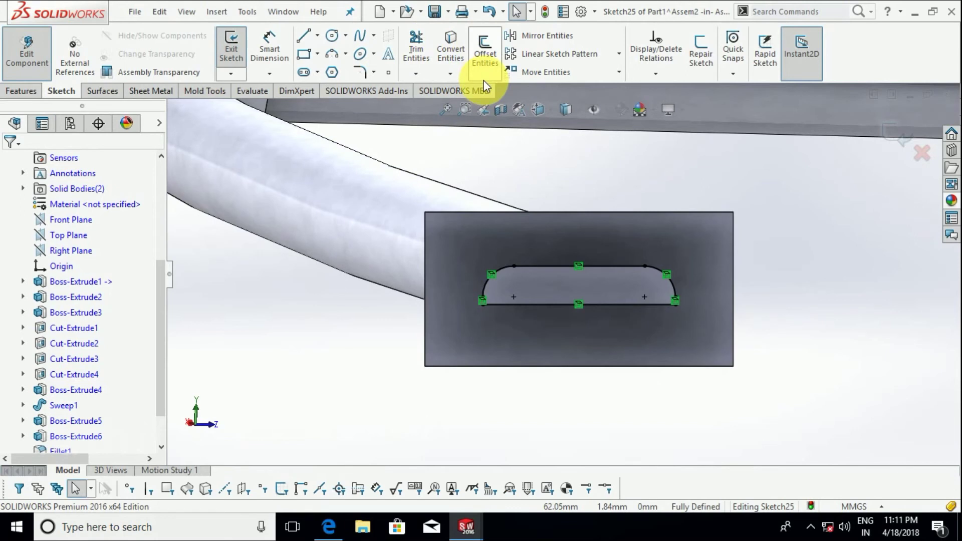
left_click(485, 50)
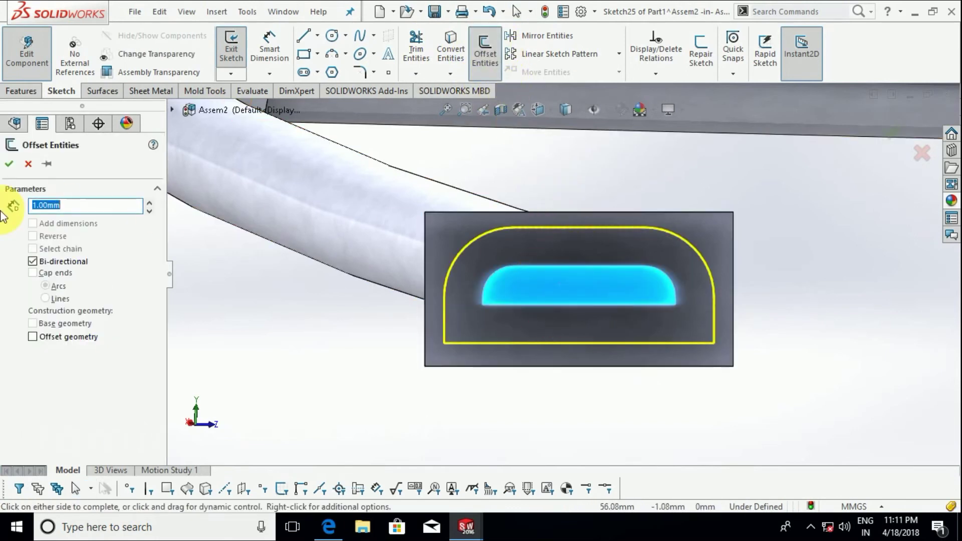
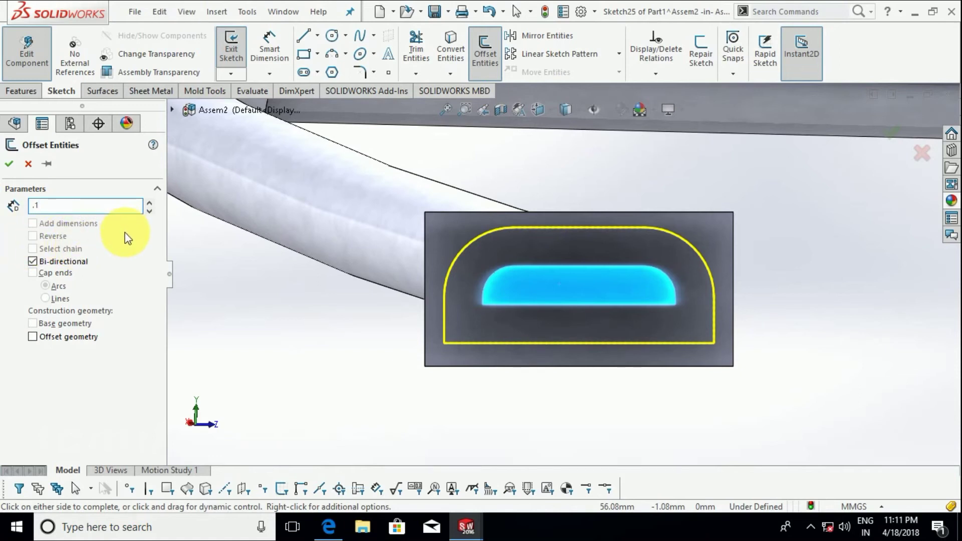
Step: Offset the connector tip's rounded outline 0.10mm to the inside
key("Return")
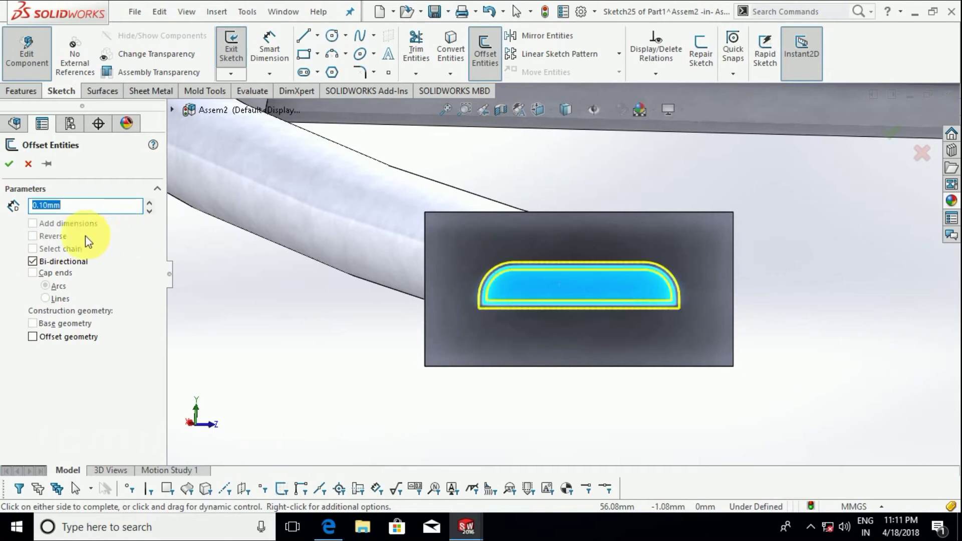
left_click(32, 236)
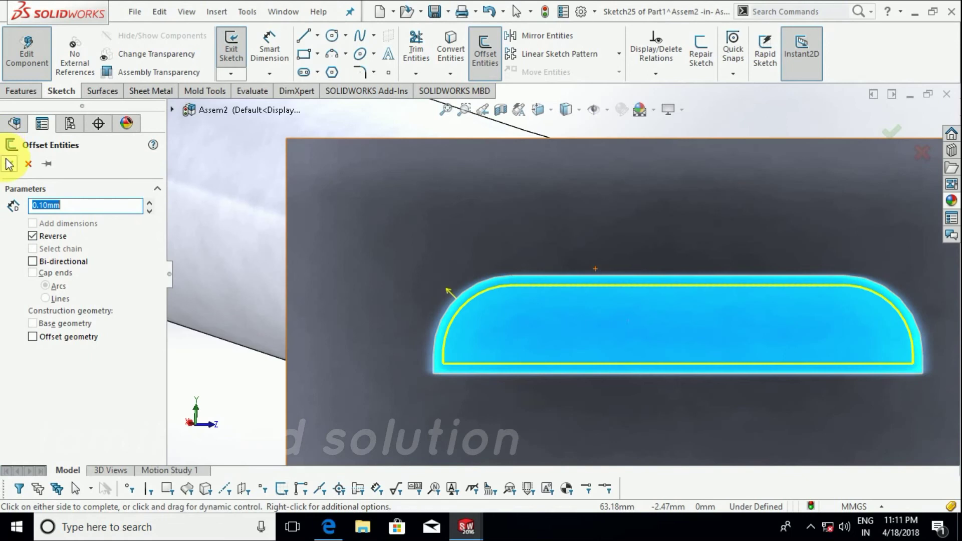
left_click(8, 163)
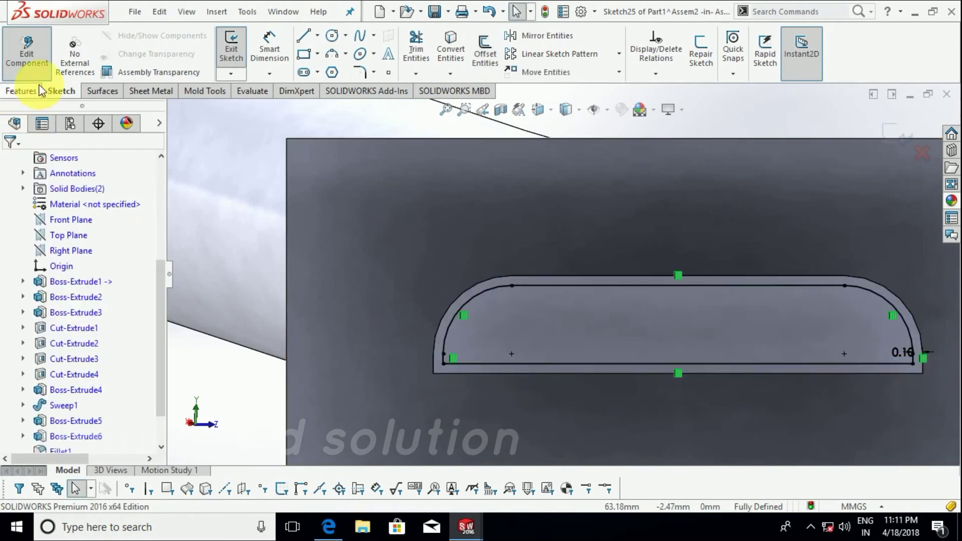
Step: Blind extruded-cut the offset sketch 4.00mm deep to hollow the plug tip
left_click(30, 91)
left_click(416, 43)
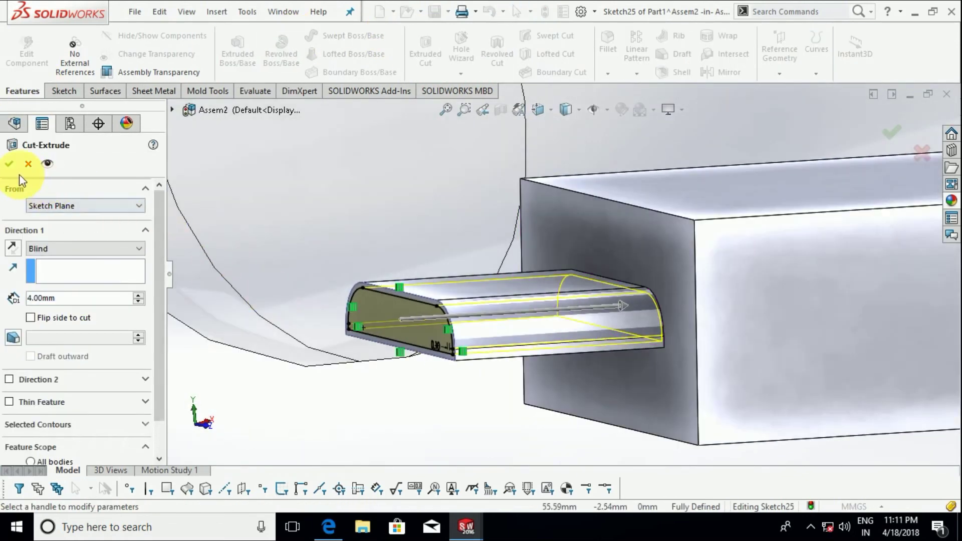
left_click(9, 163)
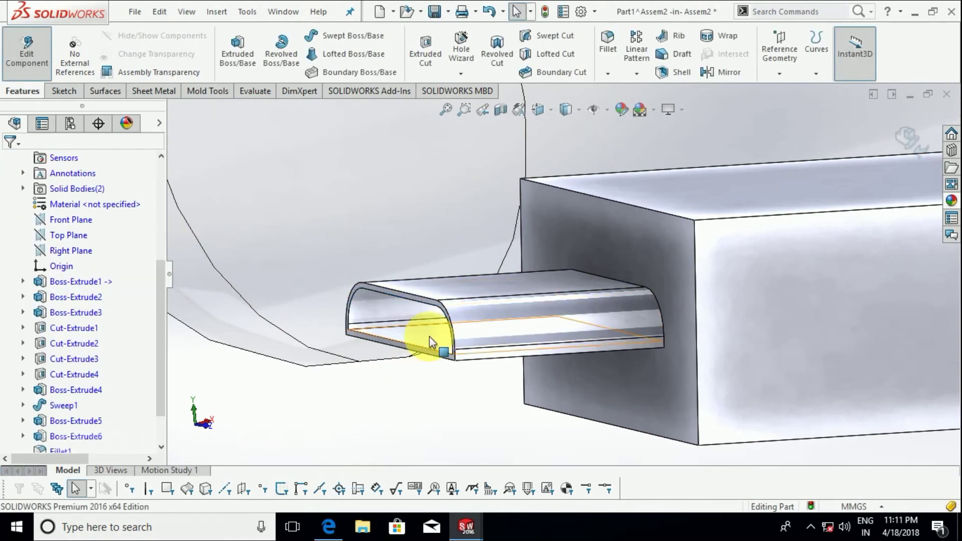
scroll(438, 334, "down", 5)
Step: Start a sketch on the hollow's inner face and draw the tongue's three-line outline
middle_click_drag(457, 341, 494, 326)
right_click(474, 312)
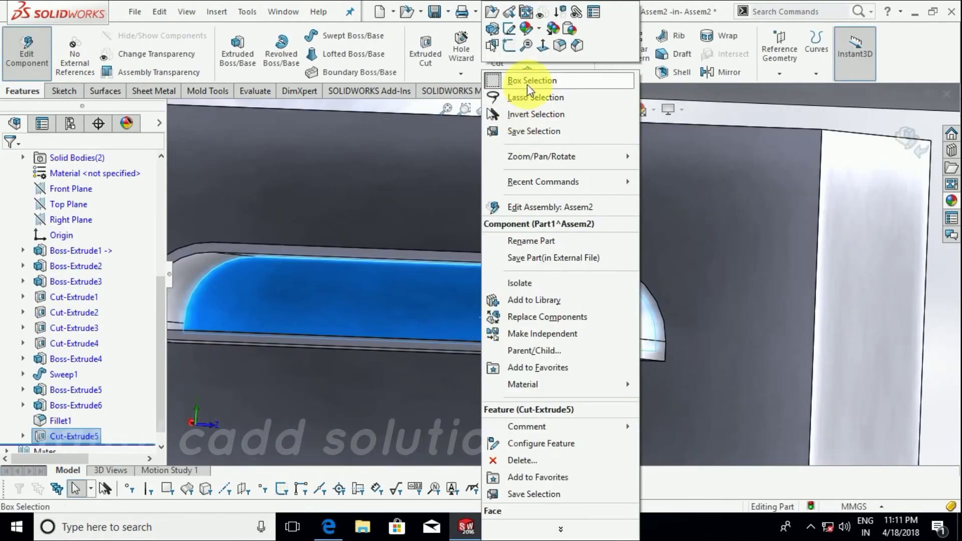
left_click(514, 50)
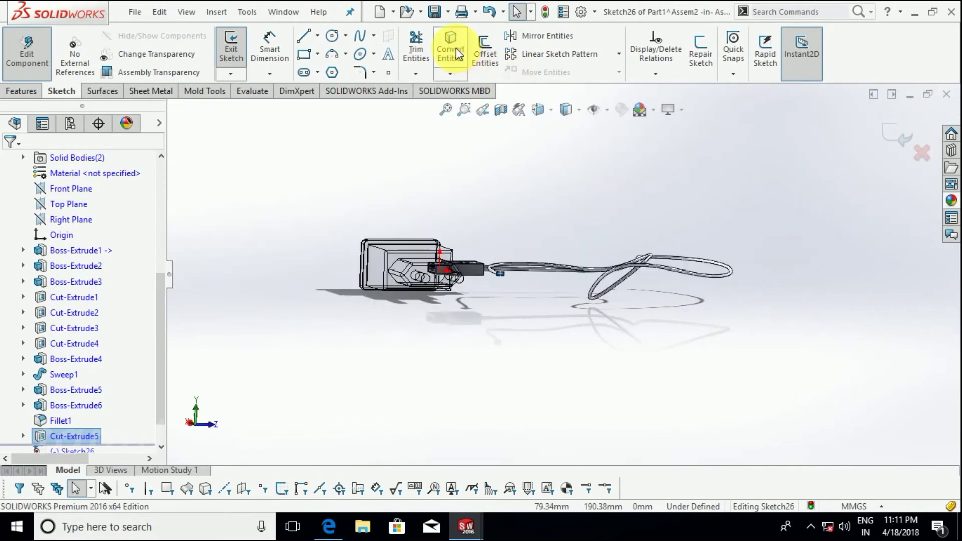
scroll(551, 306, "down", 3)
scroll(580, 286, "down", 3)
scroll(458, 251, "down", 3)
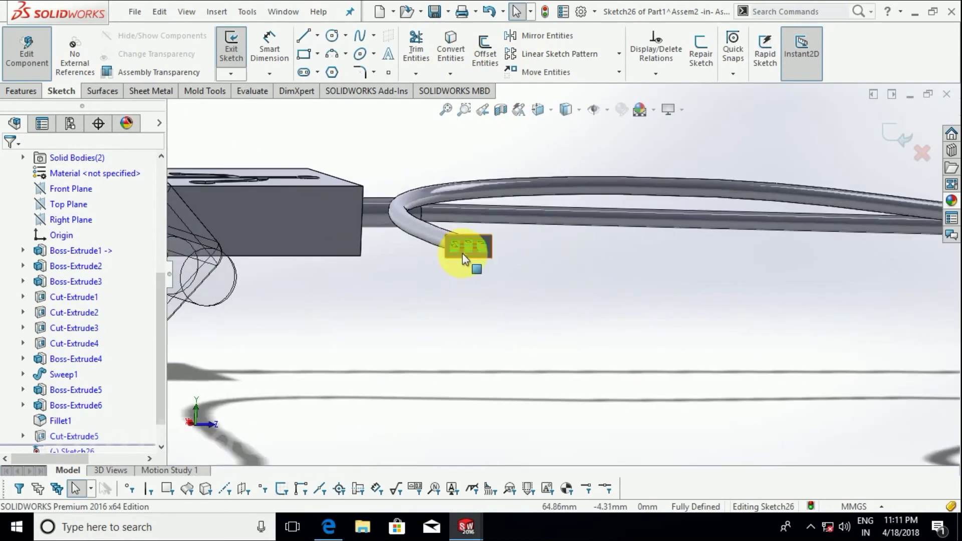
scroll(597, 279, "down", 3)
scroll(598, 279, "down", 2)
left_click(302, 35)
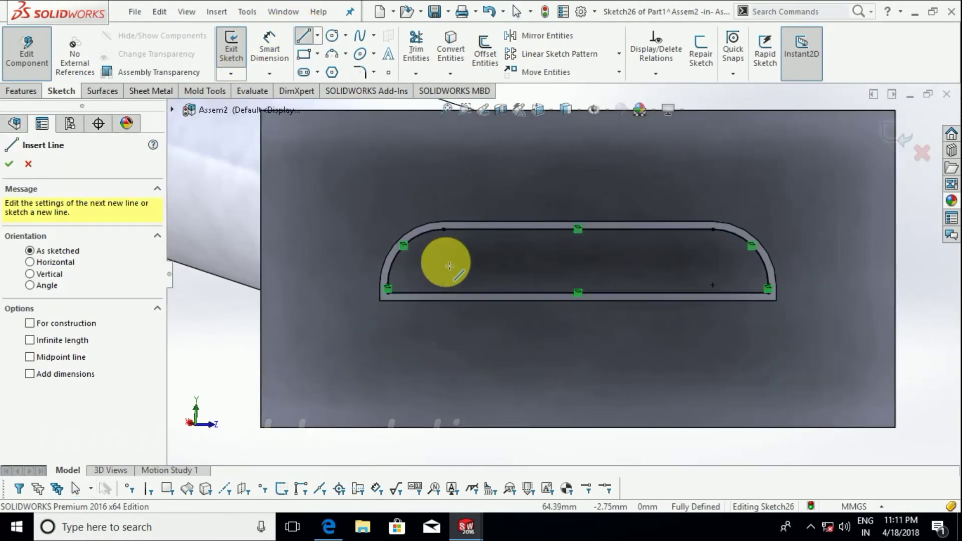
left_click(444, 294)
left_click(443, 272)
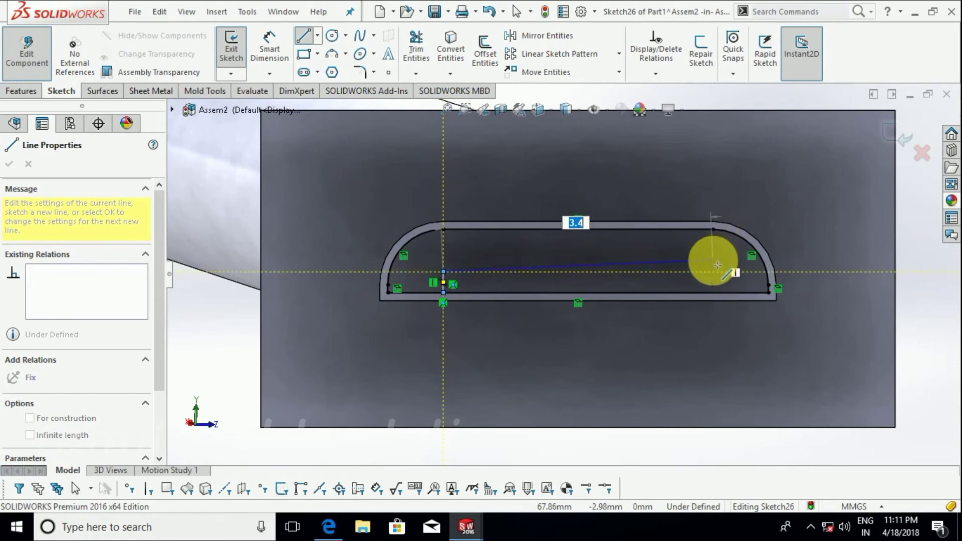
left_click(713, 268)
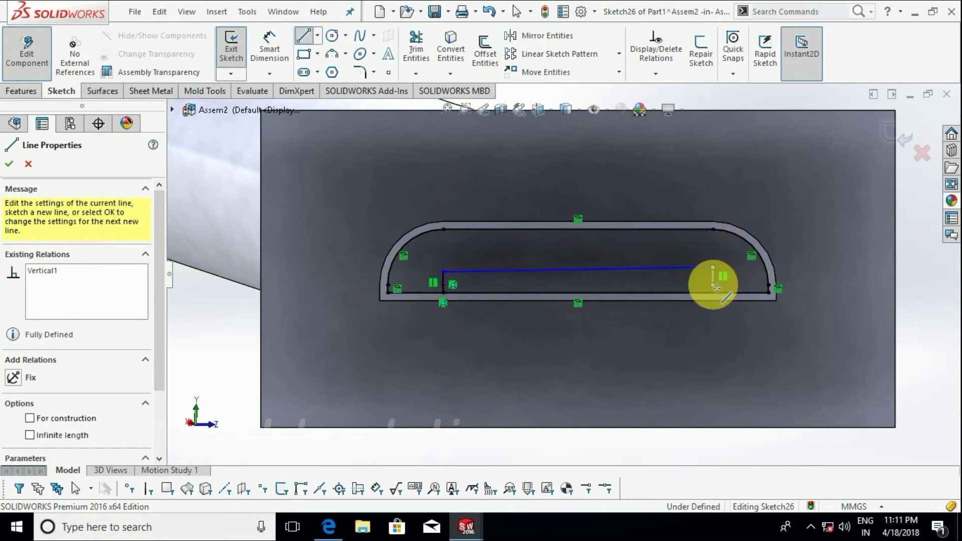
left_click(717, 297)
key("Escape")
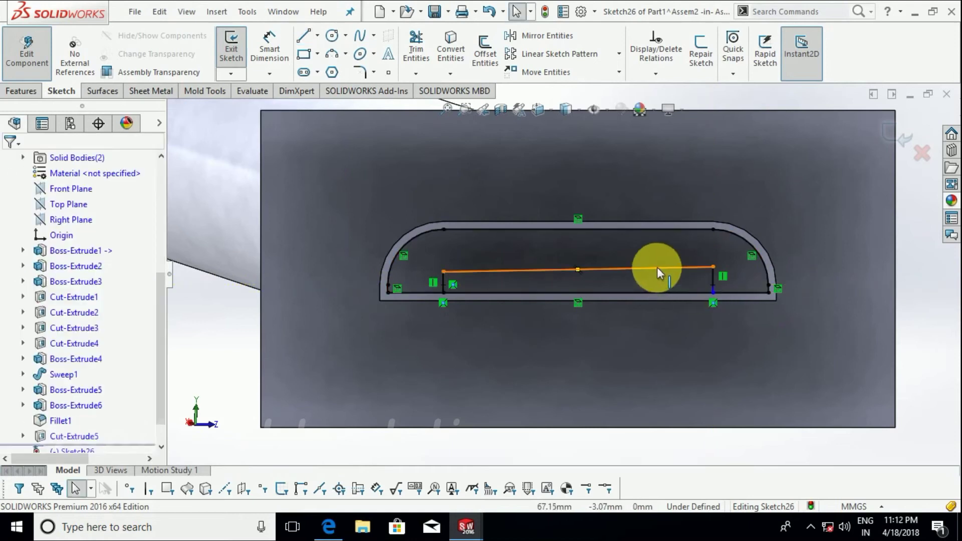
Step: Make the tongue's top line horizontal and trim away the bottom edge between the lines
left_click(657, 267)
left_click(695, 208)
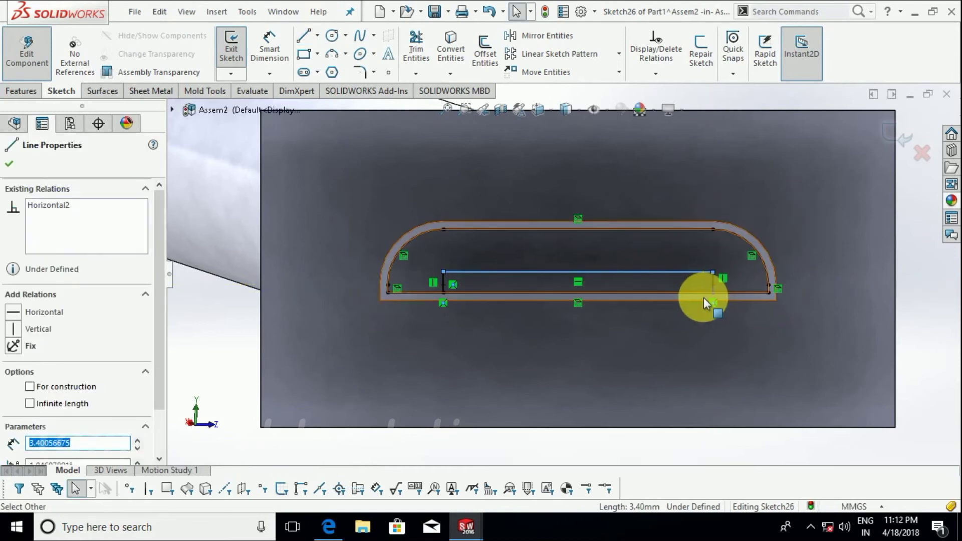
scroll(704, 296, "up", 5)
left_click(614, 360)
key("f")
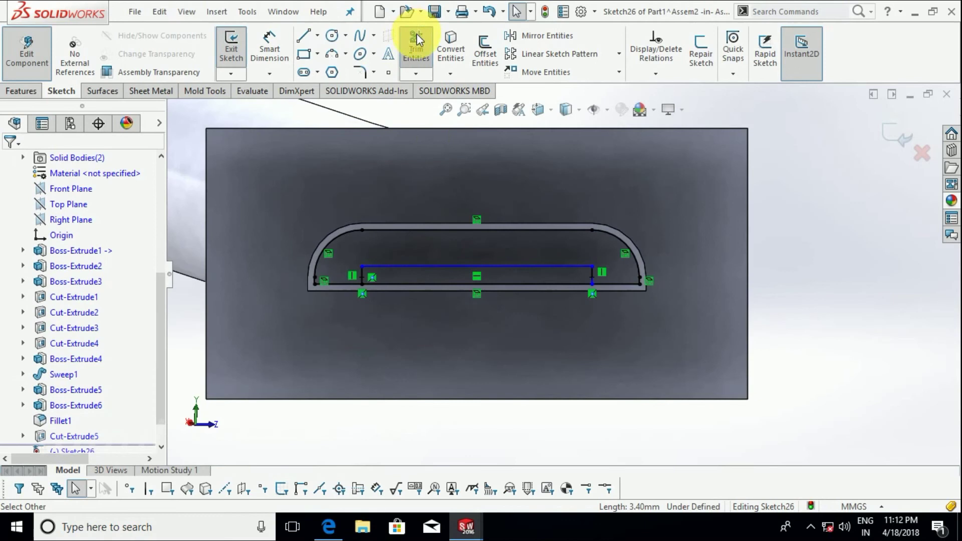
left_click(417, 38)
scroll(456, 296, "up", 5)
left_click_drag(380, 322, 426, 293)
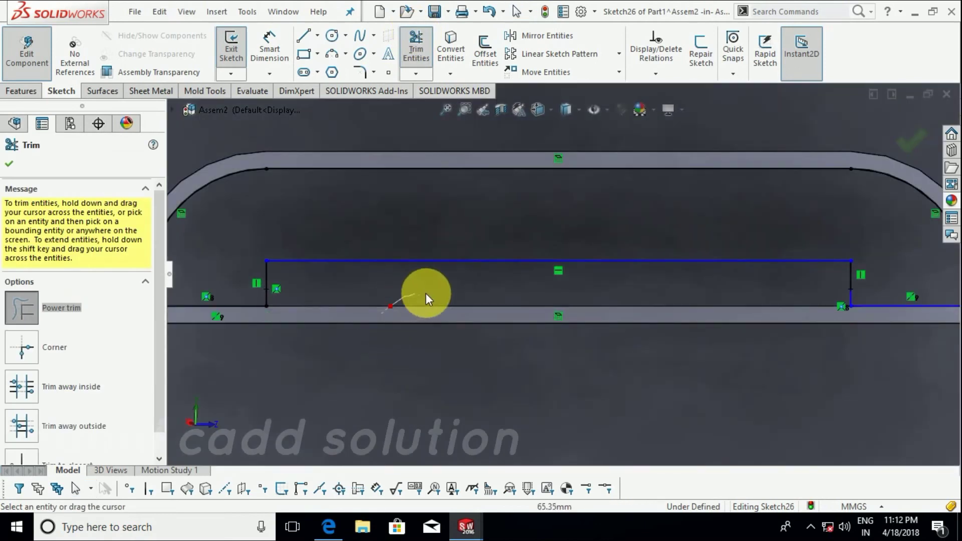
scroll(702, 341, "down", 5)
mouse_move(592, 341)
middle_mouse_down()
mouse_move(537, 311)
mouse_move(293, 254)
middle_mouse_up()
Step: Boss-extrude the tongue sketch 4mm as a separate, unmerged body
left_click(7, 91)
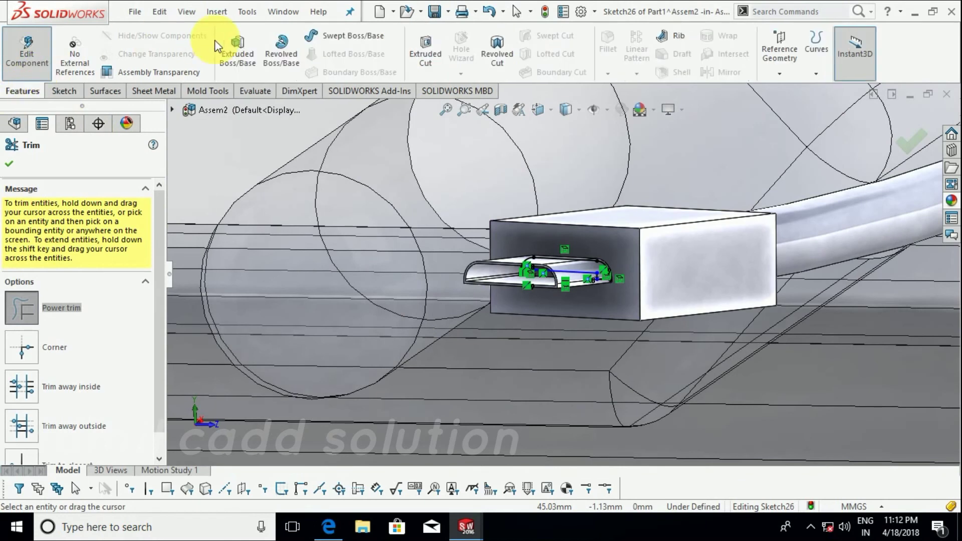
left_click(244, 51)
scroll(489, 244, "down", 3)
scroll(489, 275, "down", 2)
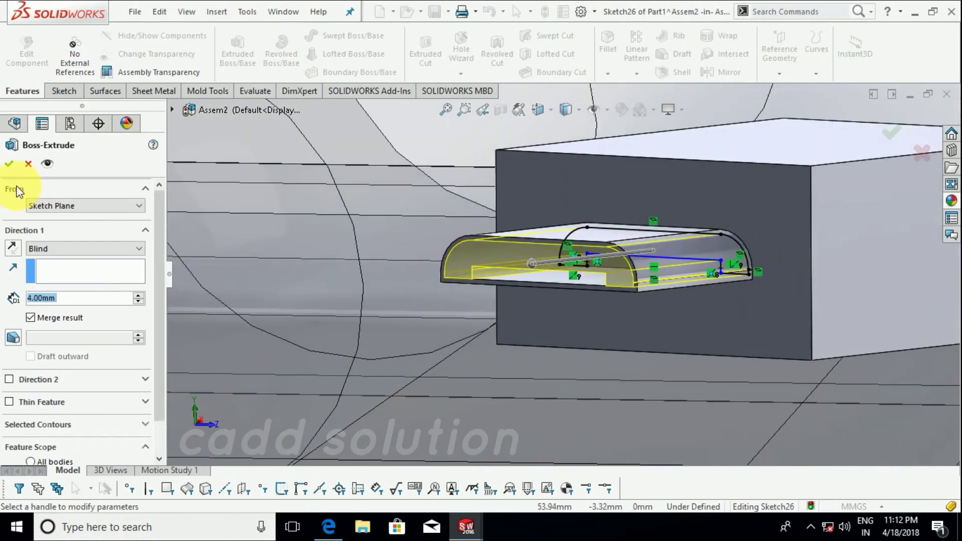
left_click(30, 318)
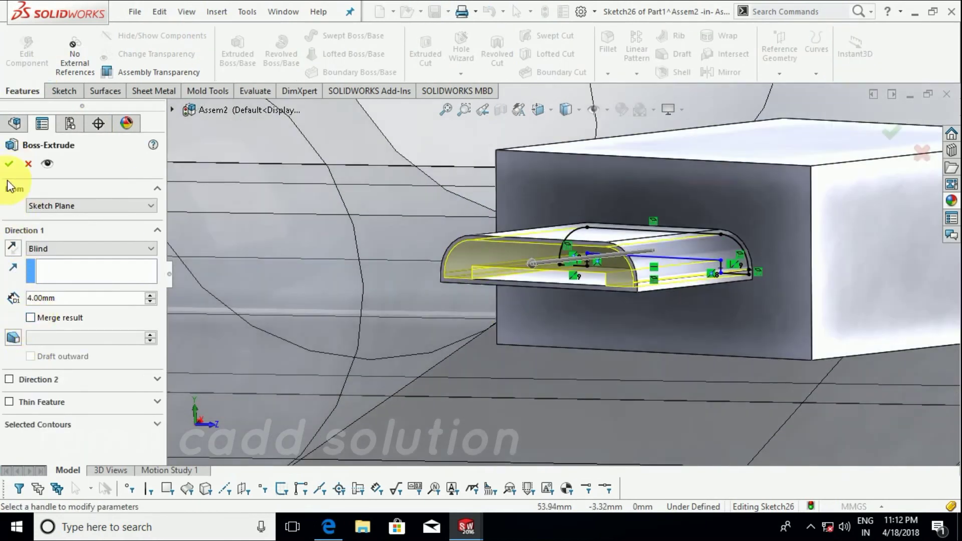
key("Return")
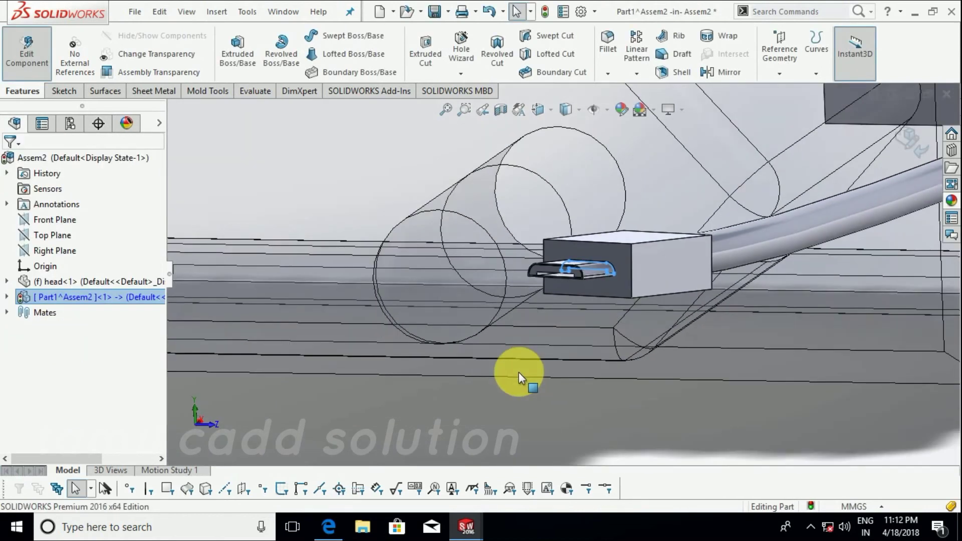
scroll(519, 372, "down", 3)
scroll(571, 271, "down", 2)
scroll(533, 280, "down", 2)
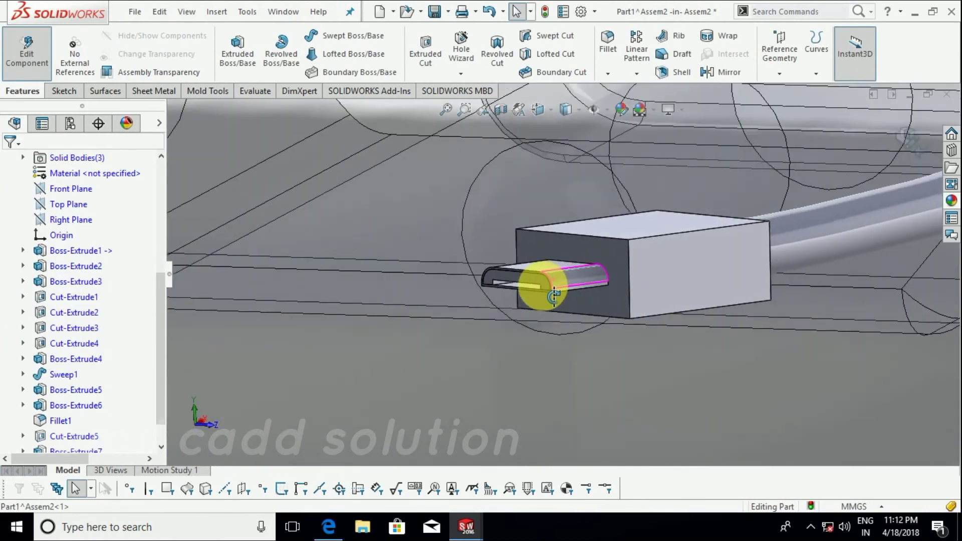
scroll(517, 274, "down", 2)
mouse_move(516, 275)
middle_mouse_down()
mouse_move(580, 253)
mouse_move(563, 232)
mouse_move(548, 276)
middle_mouse_up()
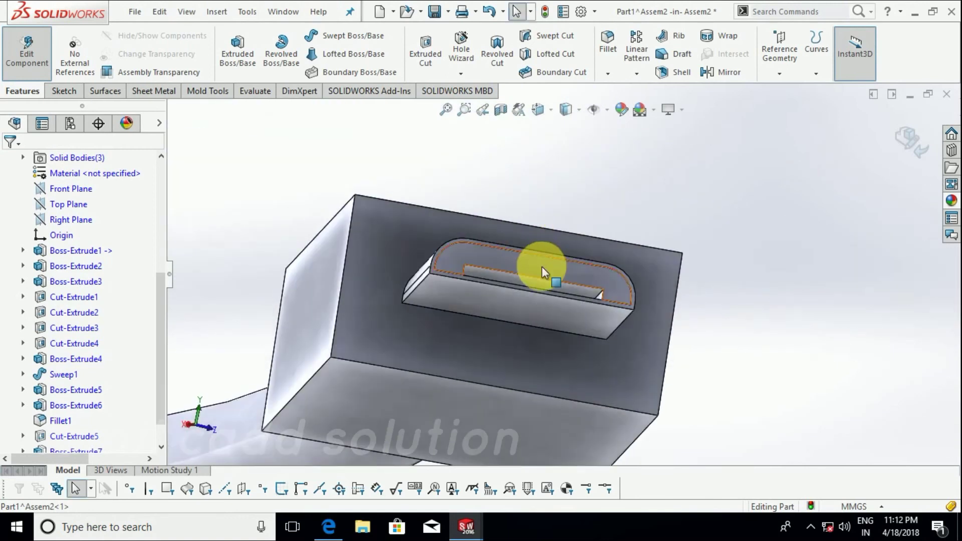
scroll(526, 277, "down", 3)
Step: Start a sketch on the tongue's face and convert its four edges into sketch lines
right_click(525, 277)
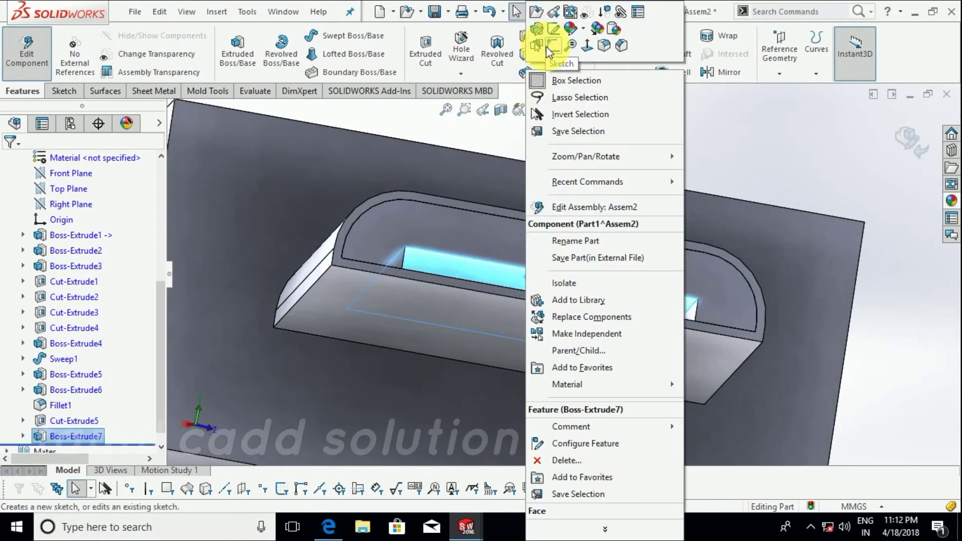
left_click(547, 46)
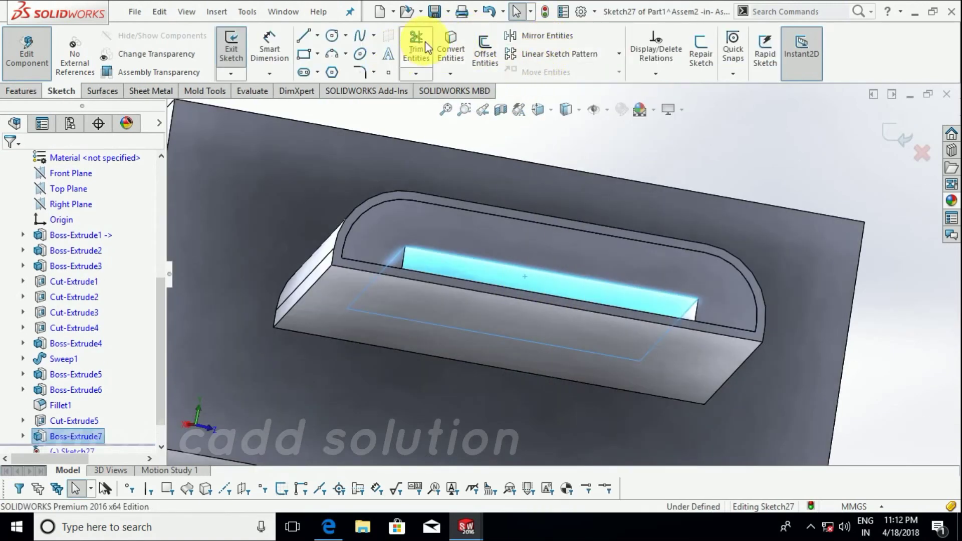
left_click(449, 44)
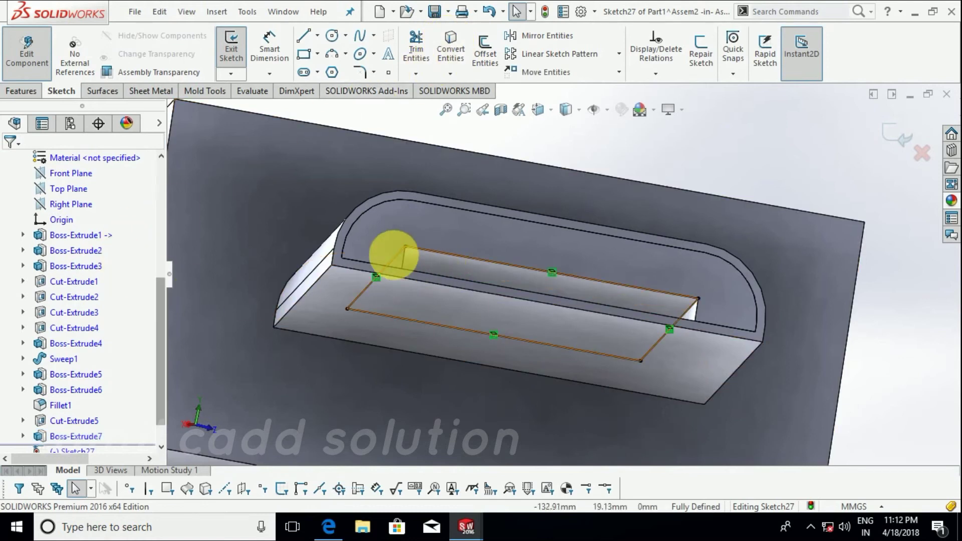
left_click_drag(295, 171, 750, 388)
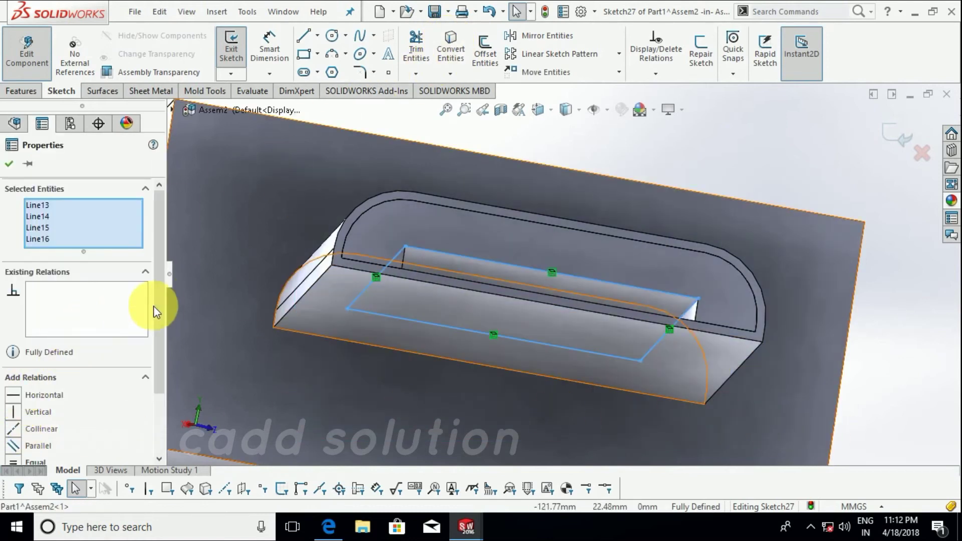
scroll(155, 335, "down", 1)
scroll(155, 335, "down", 3)
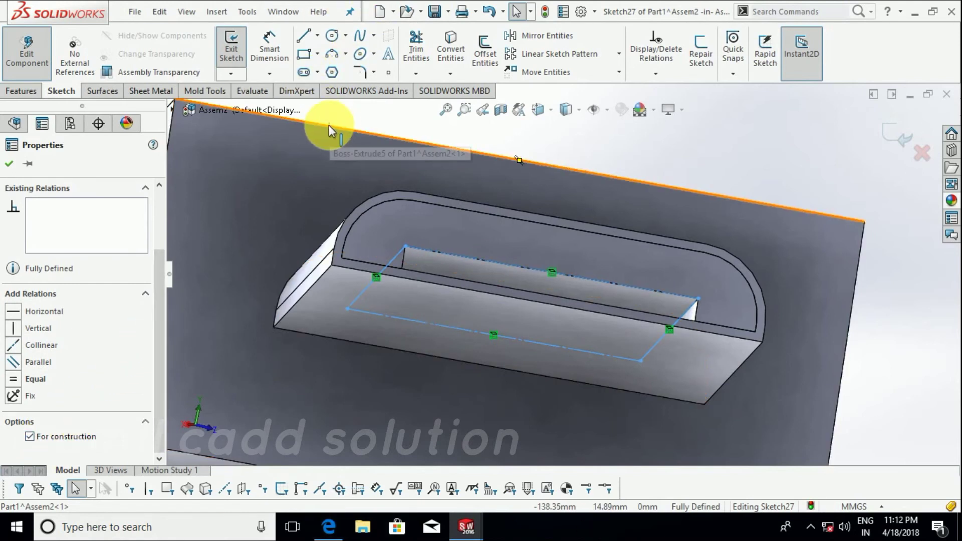
scroll(564, 273, "up", 4)
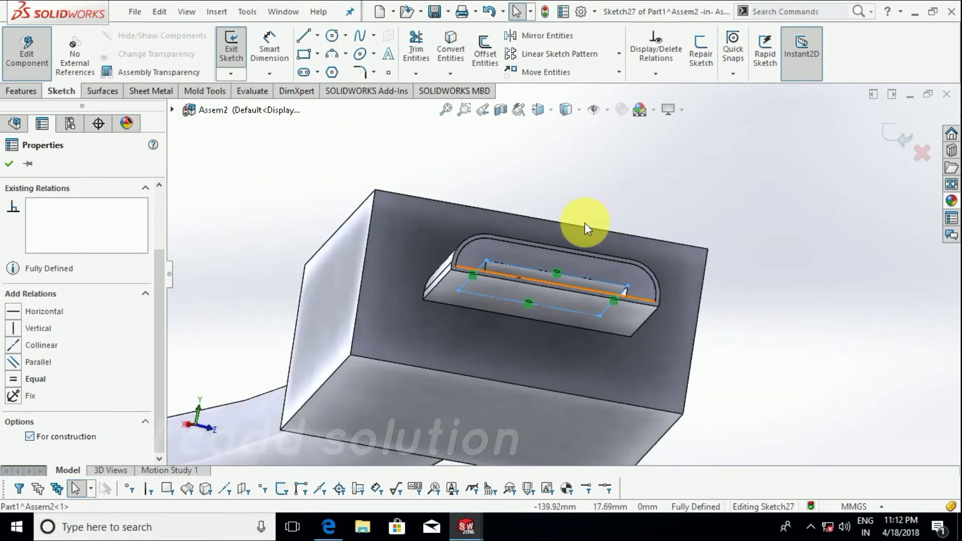
middle_click_drag(506, 279, 597, 283)
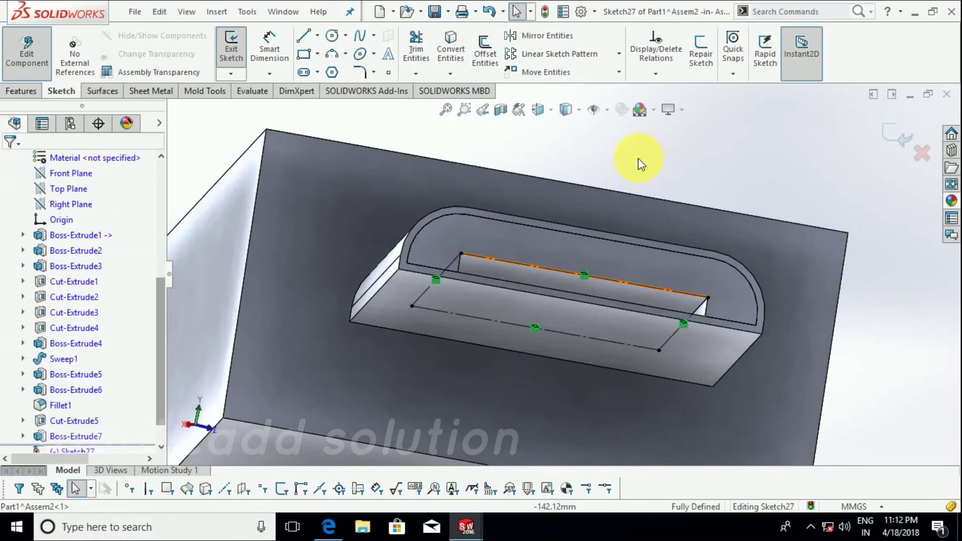
key("ctrl+8")
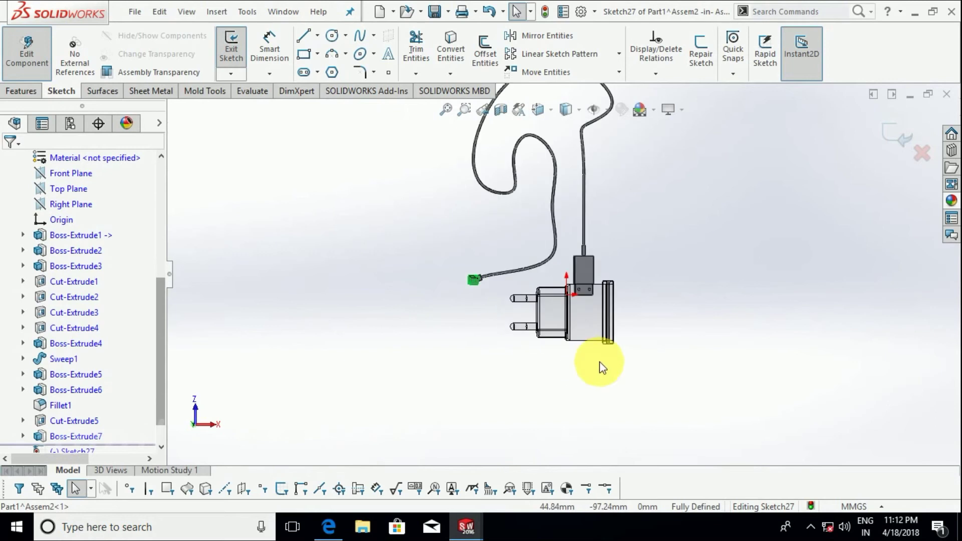
scroll(351, 210, "down", 3)
scroll(401, 236, "down", 3)
scroll(436, 307, "down", 2)
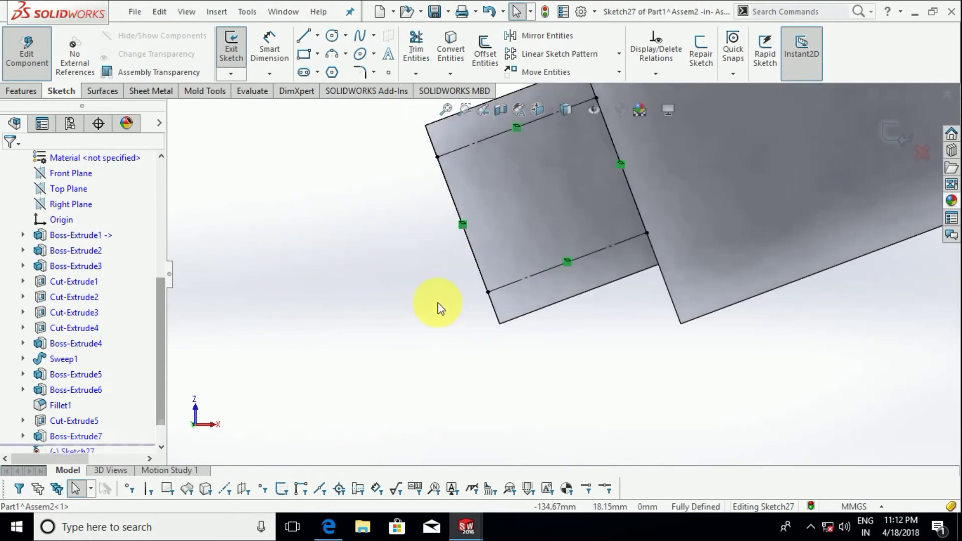
Step: Draw a line from the face's left edge to its top-right edge
left_click(313, 42)
scroll(501, 185, "up", 3)
scroll(490, 232, "down", 4)
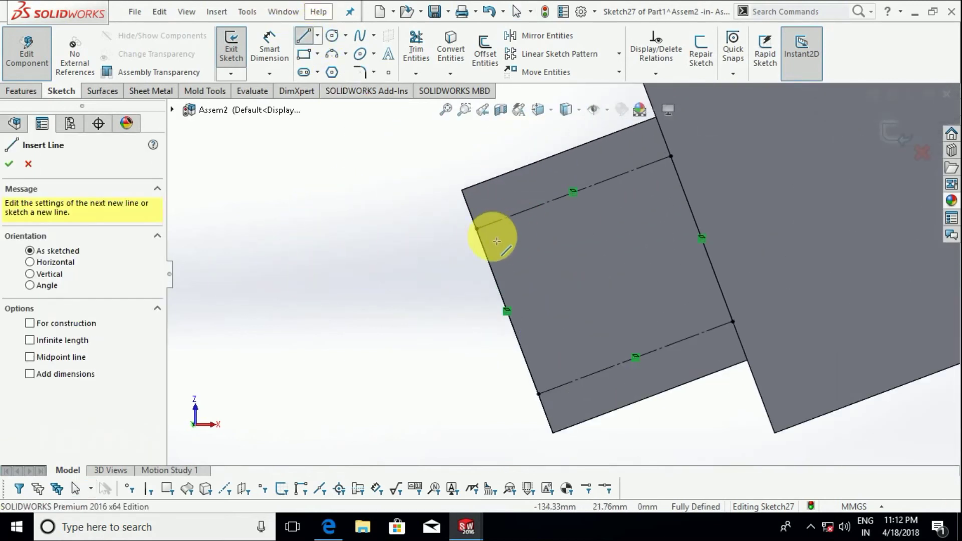
left_click(482, 234)
left_click(672, 158)
key("Escape")
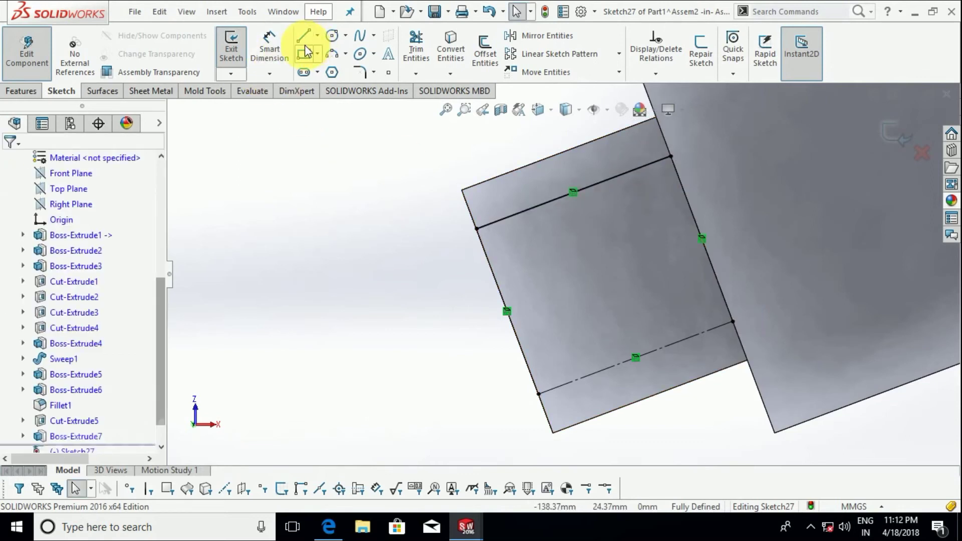
Step: Offset the top sketch line twice, the second copy at 0.30mm, forming the strip
left_click(485, 52)
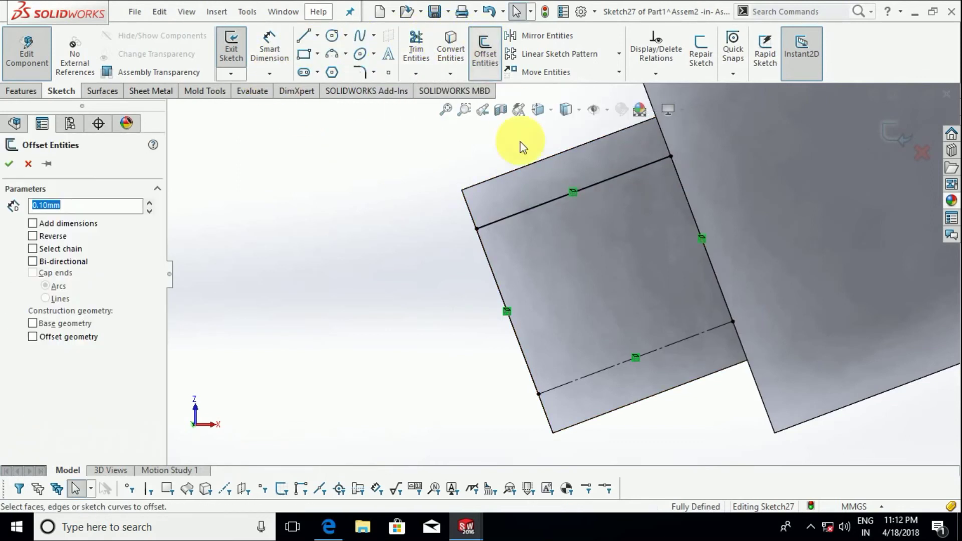
left_click(525, 211)
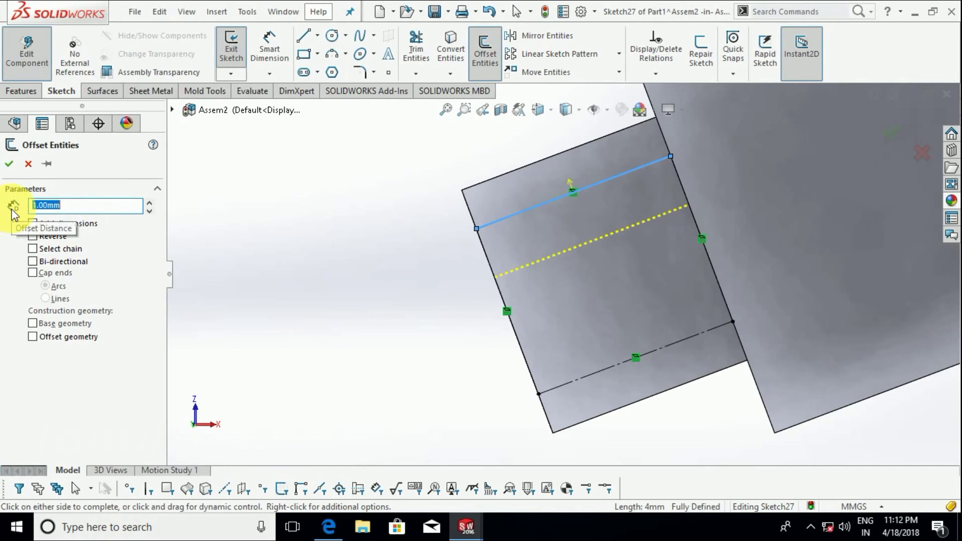
type("0.5")
left_click(11, 167)
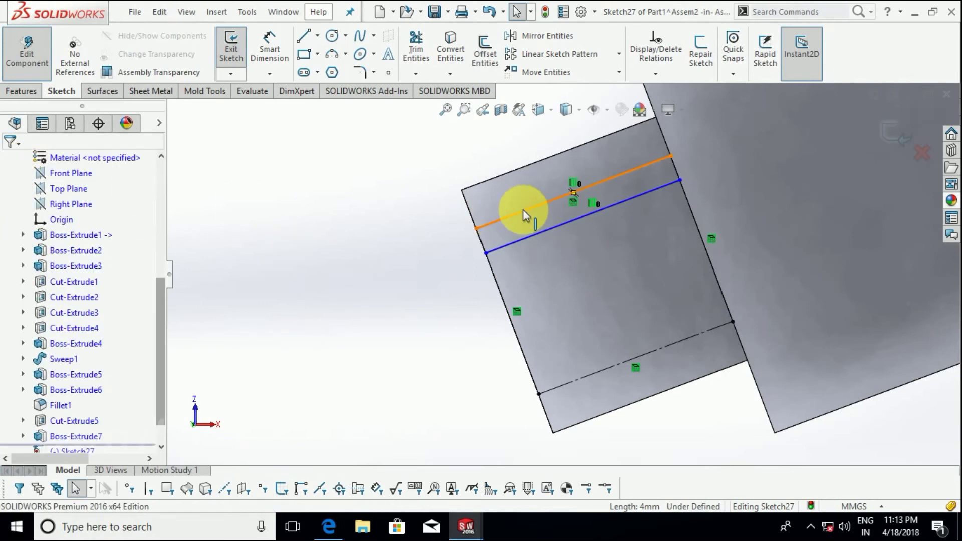
left_click(530, 237)
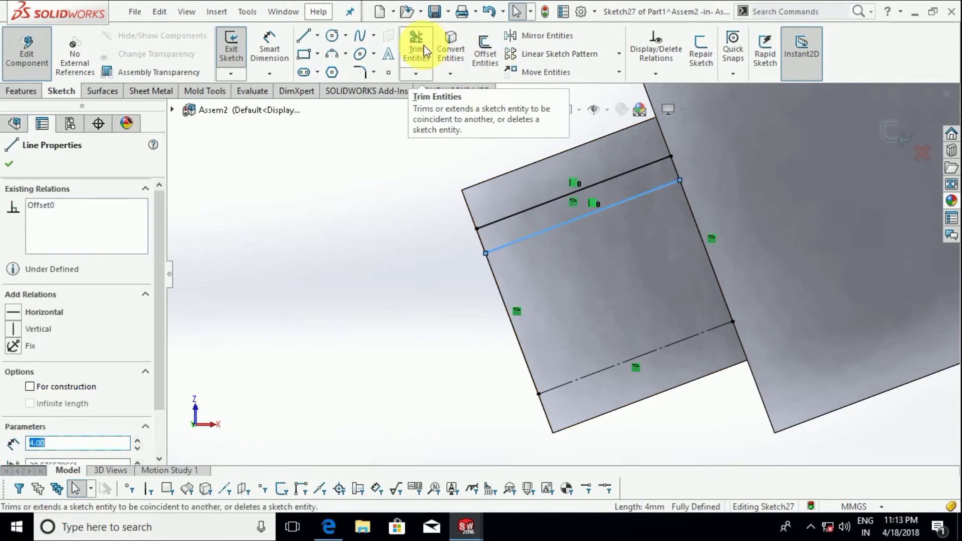
left_click(482, 55)
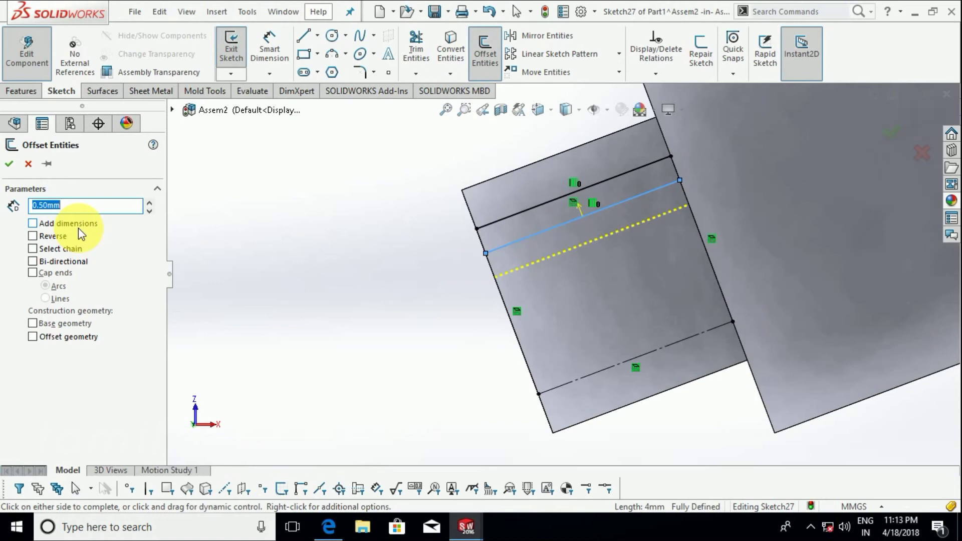
type(".")
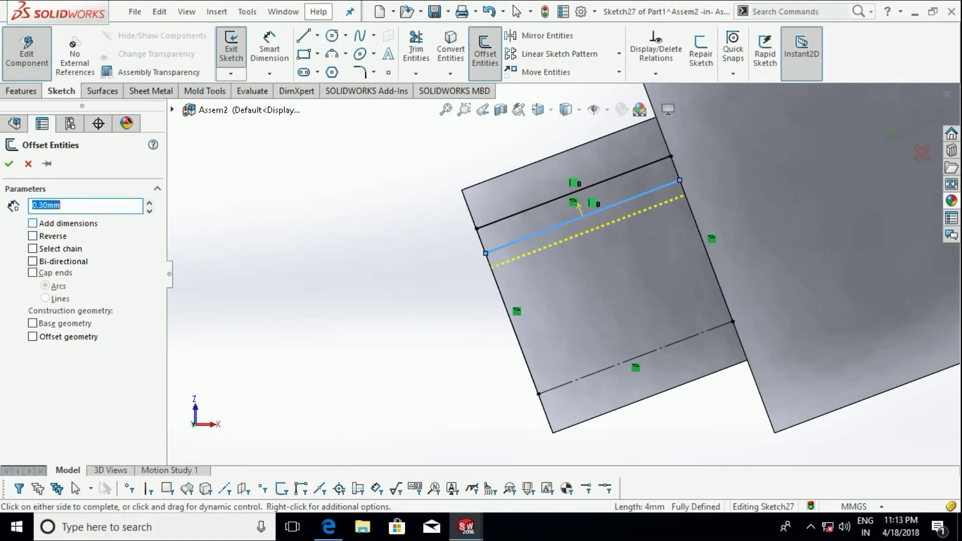
left_click(9, 164)
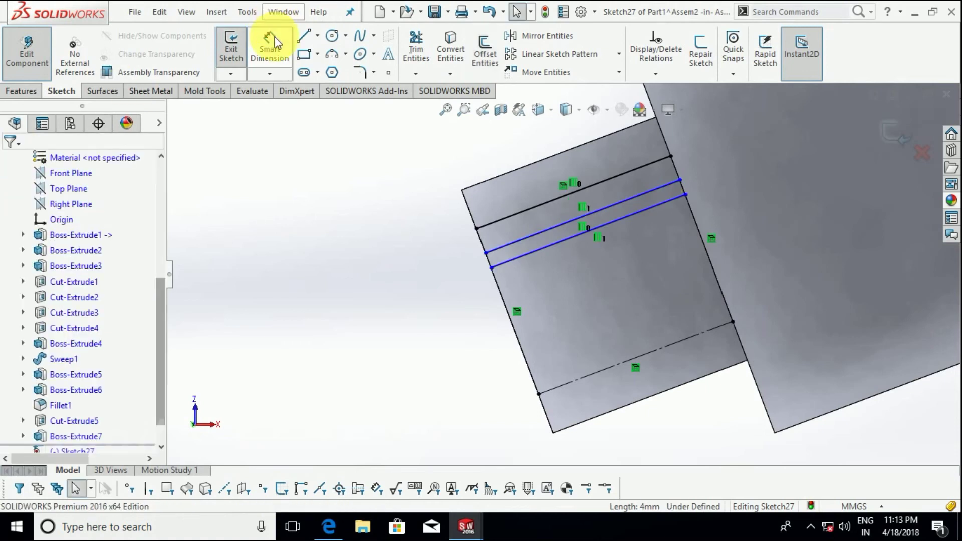
Step: Close both ends of the strip with lines and trim the excess segments
left_click(303, 38)
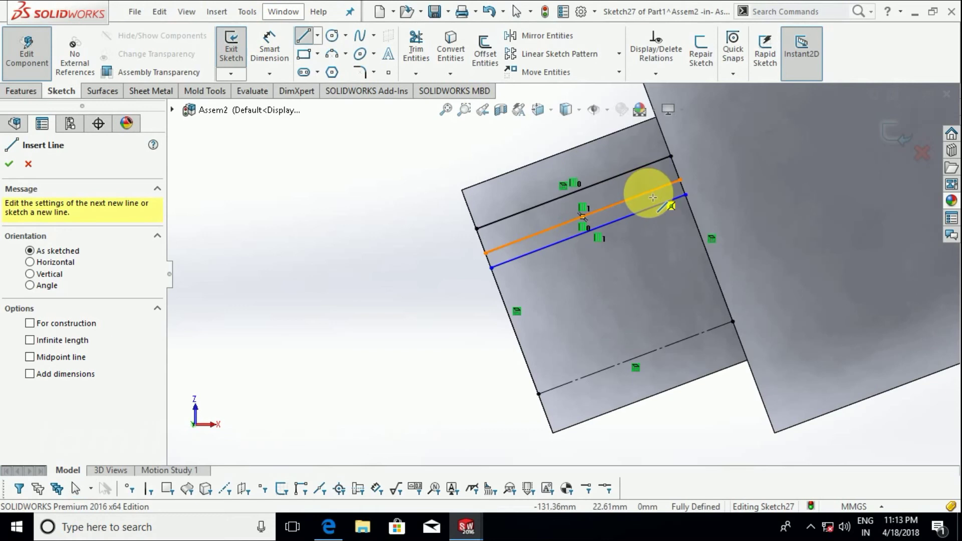
left_click(653, 197)
key("Escape")
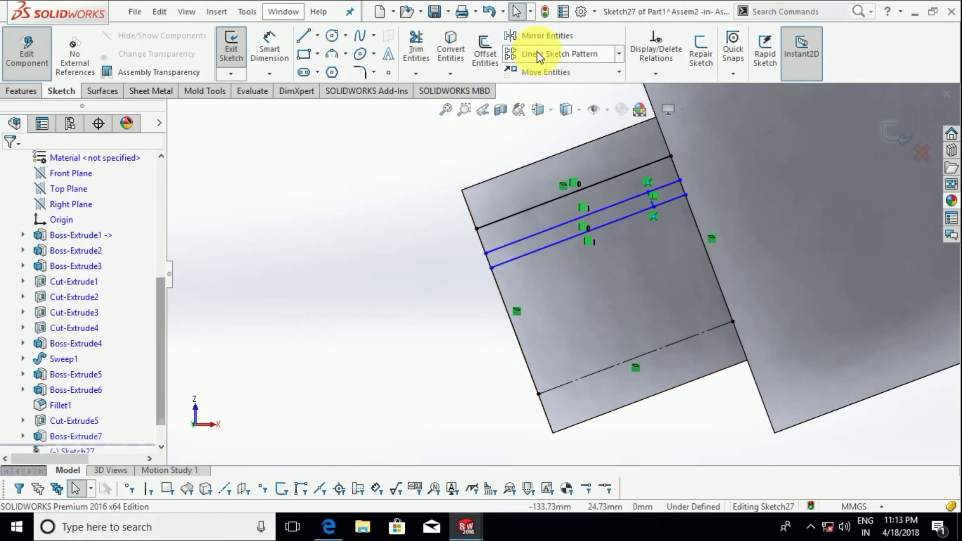
left_click(416, 45)
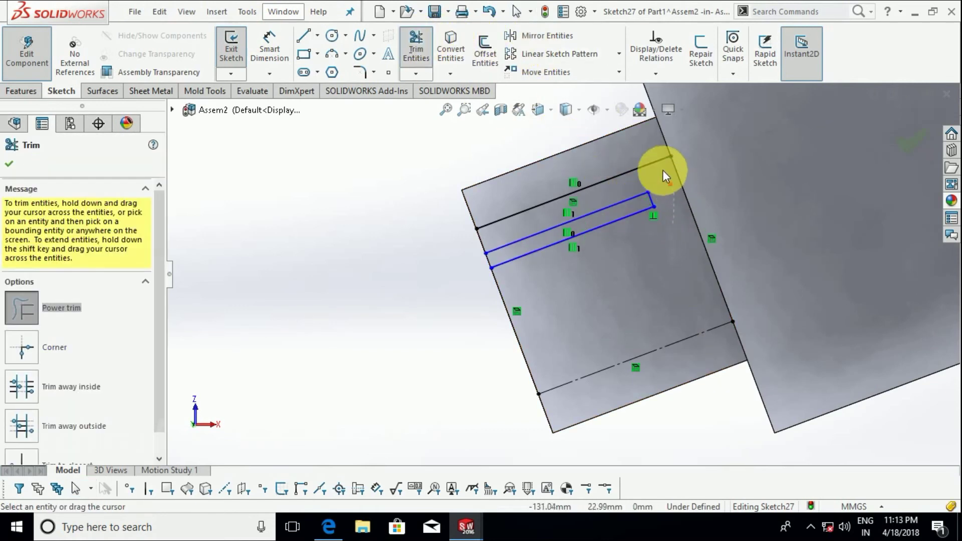
scroll(555, 225, "down", 3)
left_click(304, 36)
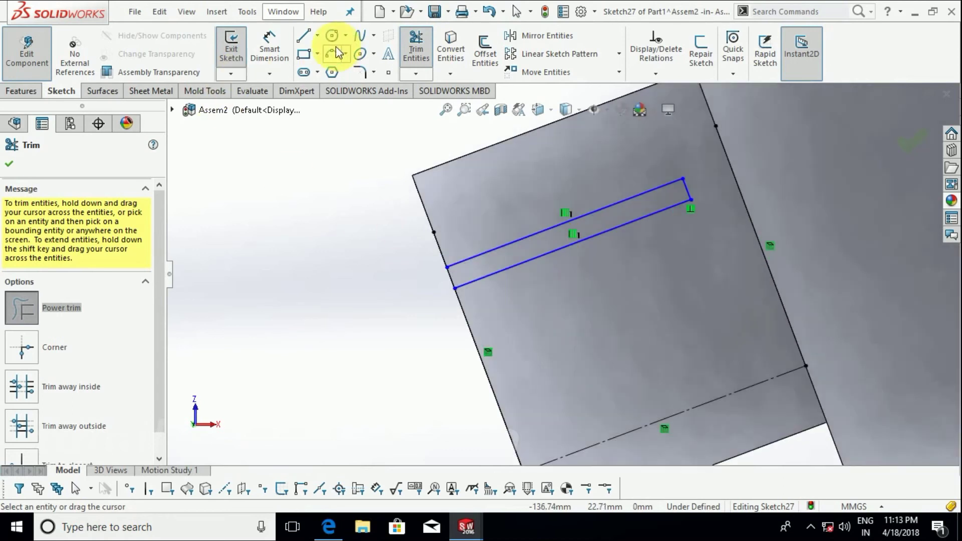
left_click(454, 274)
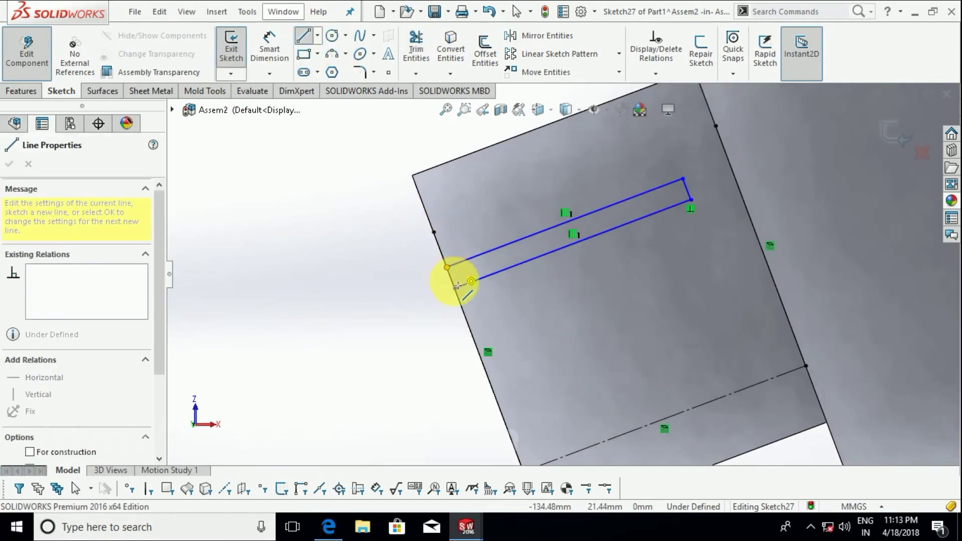
key("Escape")
scroll(416, 208, "up", 3)
Step: Set up a linear sketch pattern of the four strip lines along the part's left edge
mouse_move(400, 198)
left_mouse_down()
mouse_move(618, 299)
mouse_move(643, 325)
left_mouse_up()
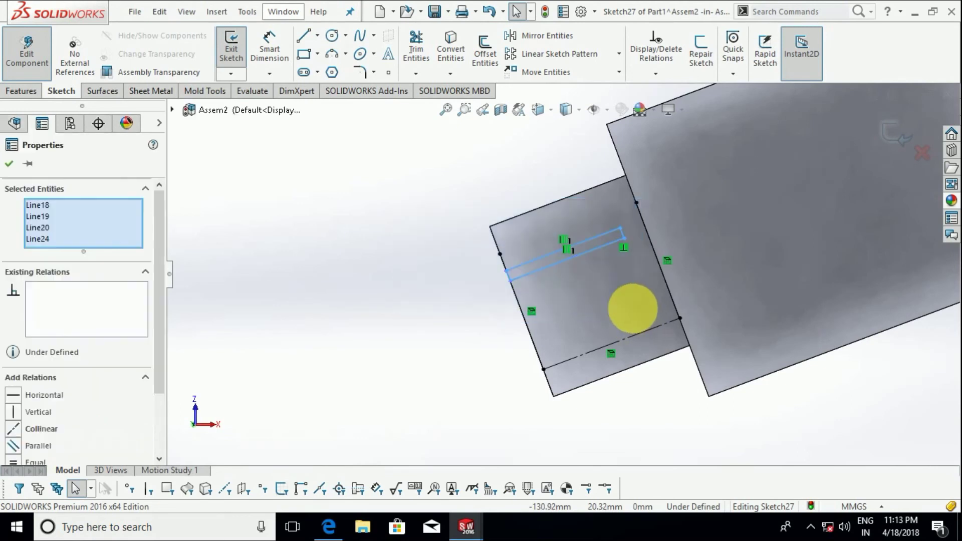
left_click(527, 54)
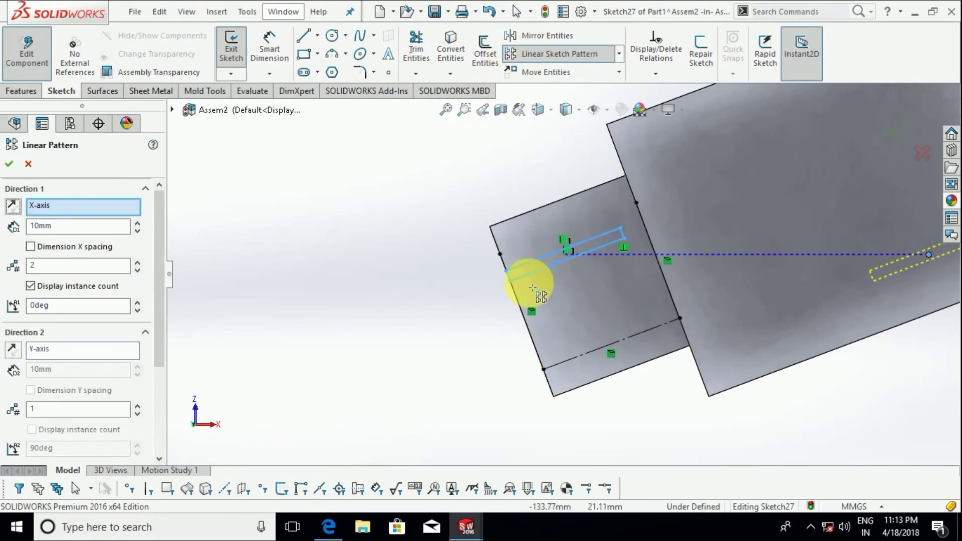
key("Escape")
left_click(527, 54)
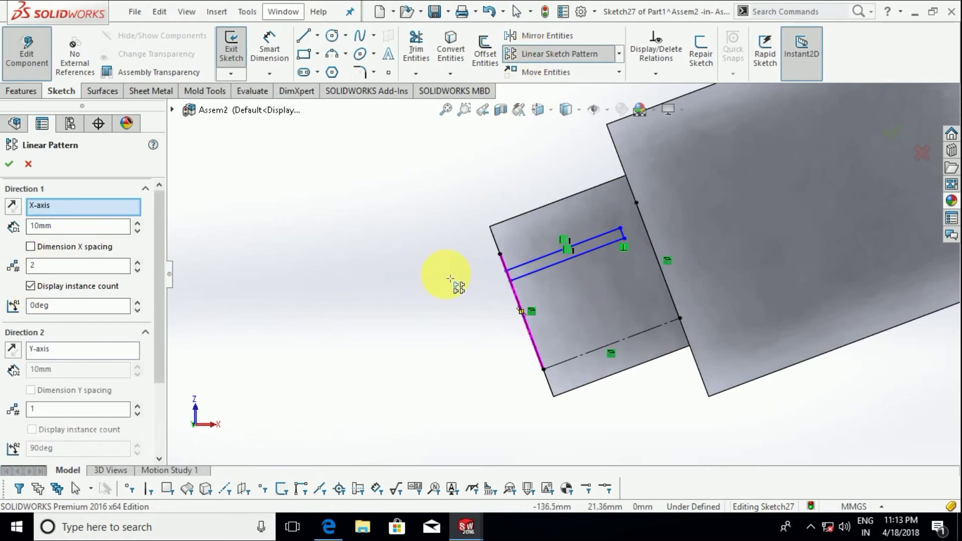
left_click(56, 208)
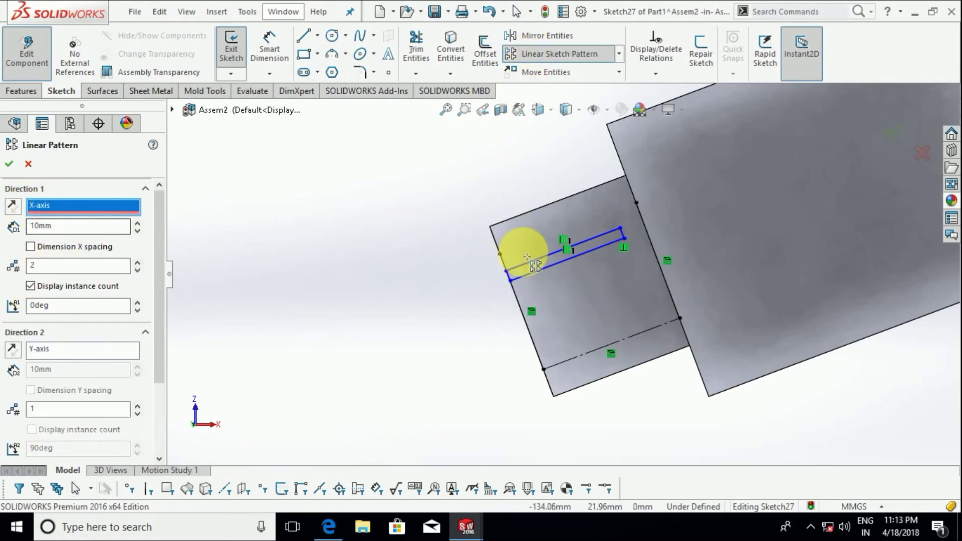
left_click(492, 239)
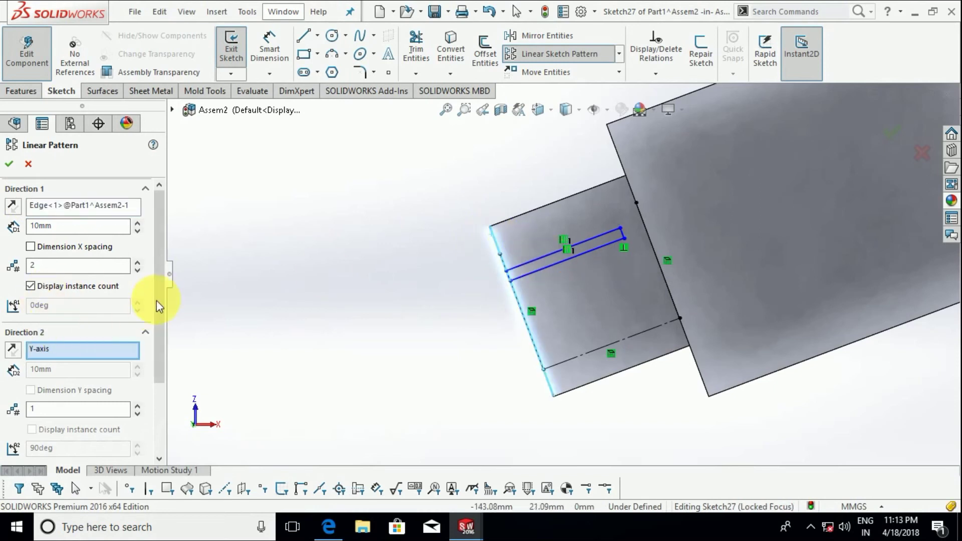
left_click_drag(156, 300, 162, 374)
left_click(50, 415)
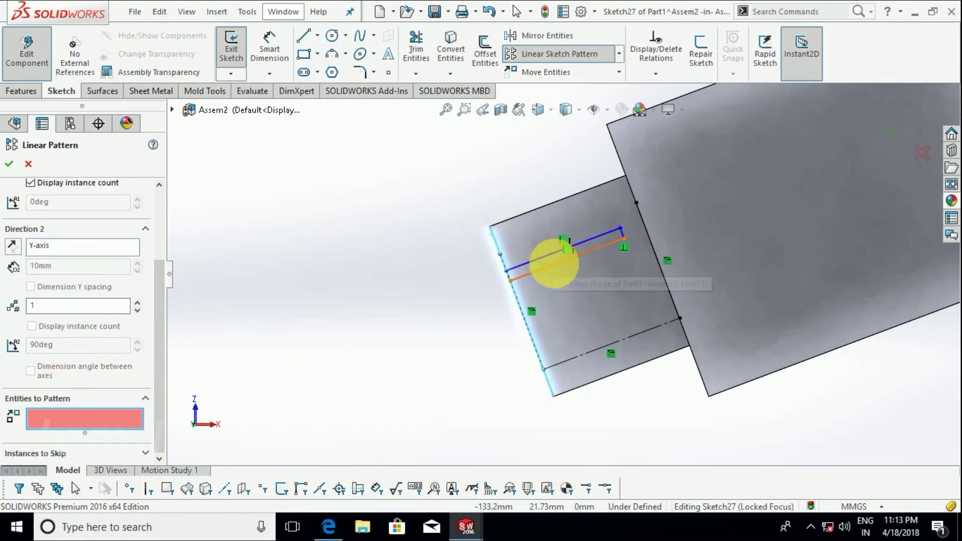
left_click(549, 266)
left_click(601, 236)
scroll(634, 241, "down", 5)
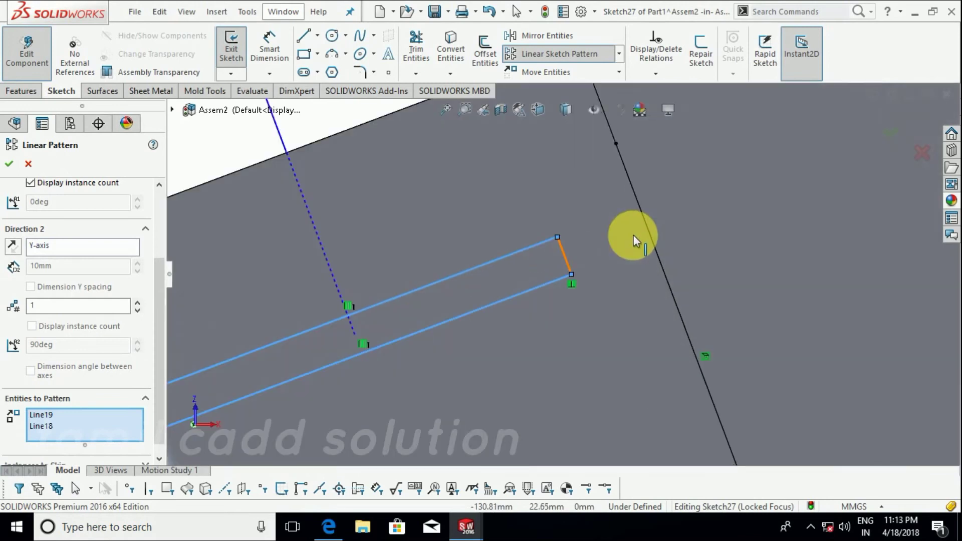
scroll(565, 262, "up", 3)
left_click(564, 269)
scroll(397, 355, "up", 3)
scroll(549, 317, "down", 5)
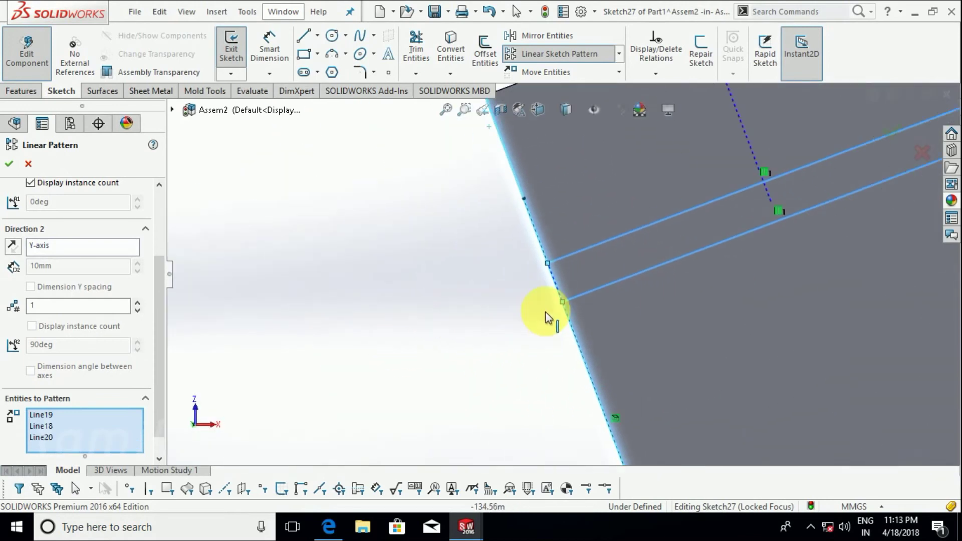
left_click(554, 282)
scroll(556, 285, "up", 3)
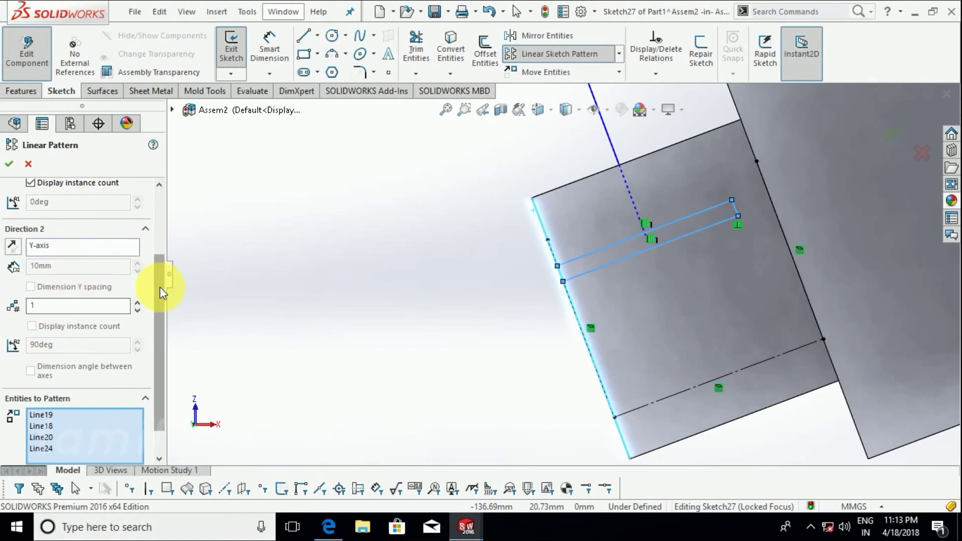
left_click_drag(160, 287, 154, 212)
Step: Give the pattern 0.7mm spacing and 4 instances, and confirm it
left_click(81, 236)
left_click_drag(81, 235, 30, 228)
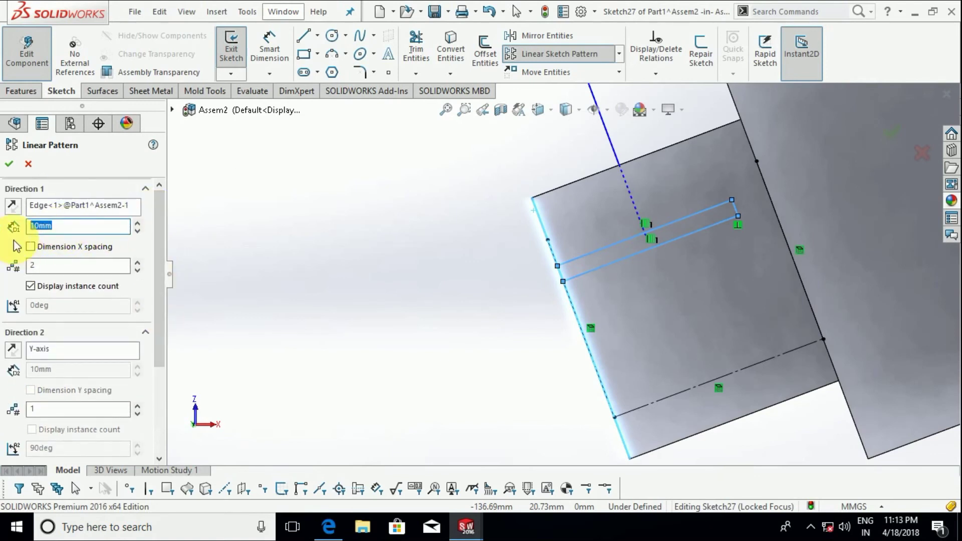
type("5")
key("Return")
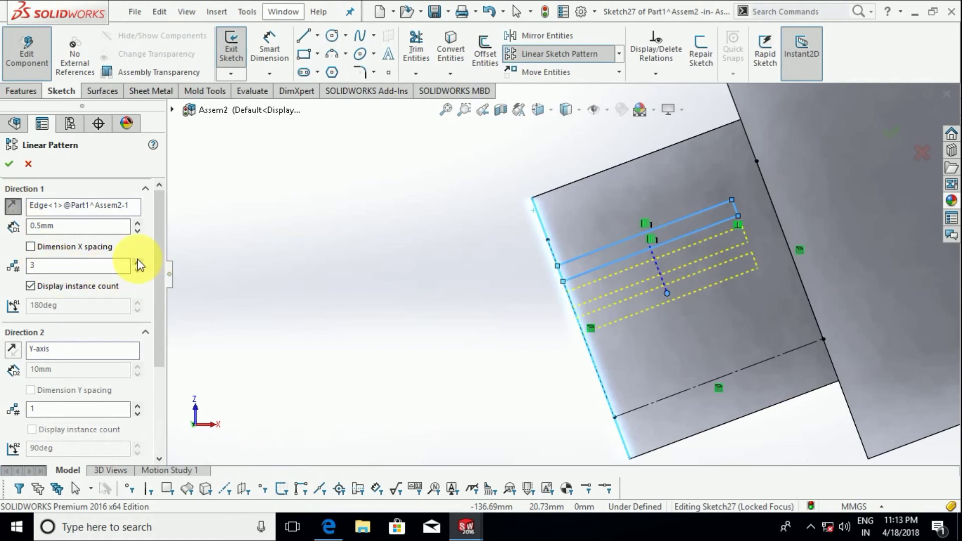
left_click(64, 226)
type("0.7")
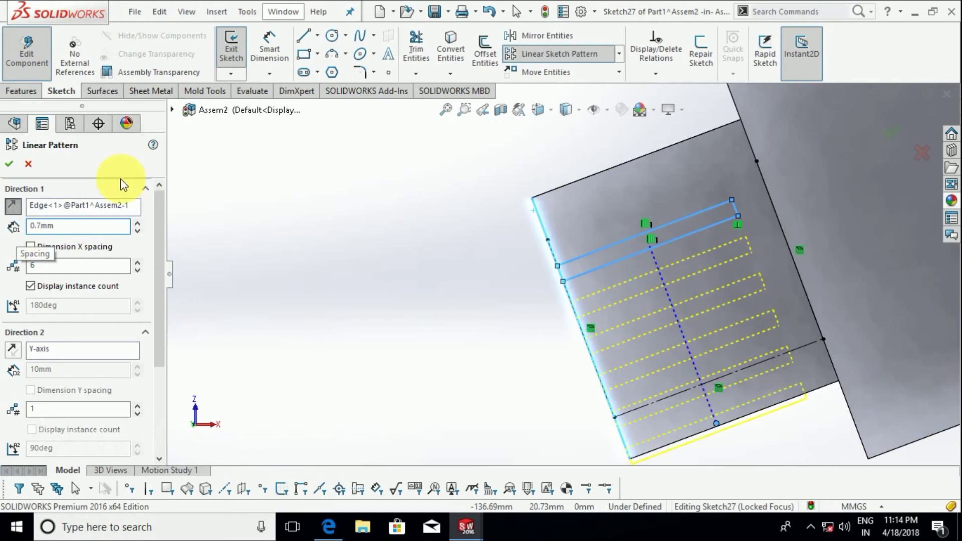
left_click(136, 271)
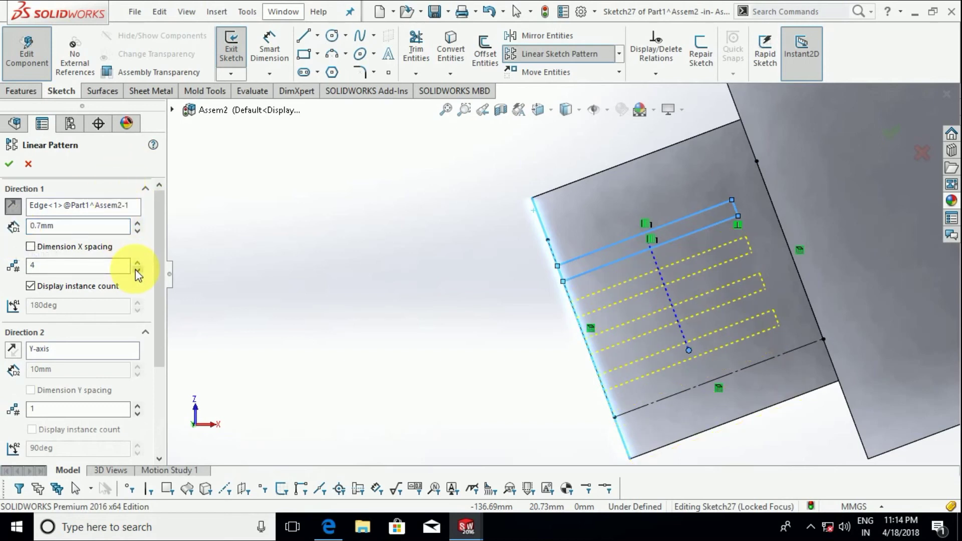
left_click(9, 164)
Step: Blind extruded-cut the four patterned strips 0.10mm deep into the connector face
left_click(21, 90)
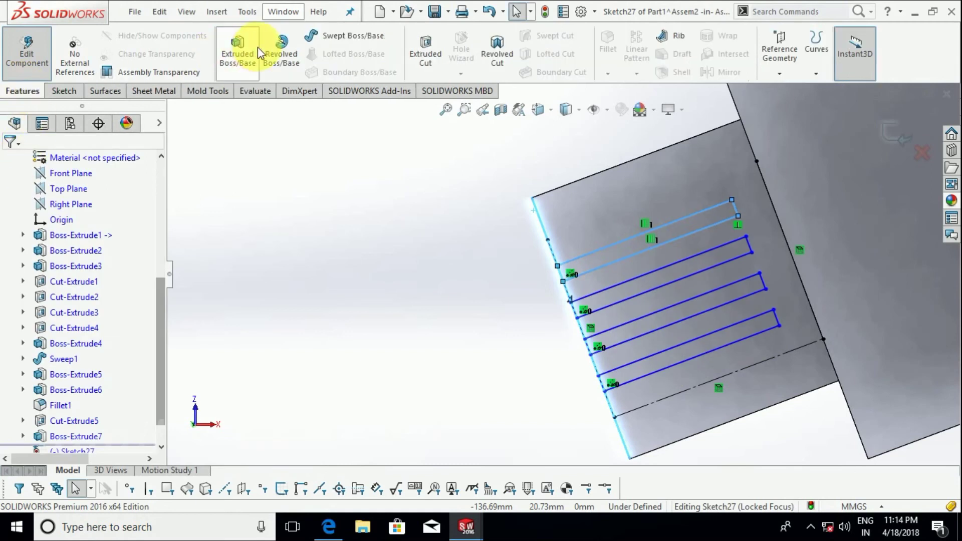
left_click(427, 57)
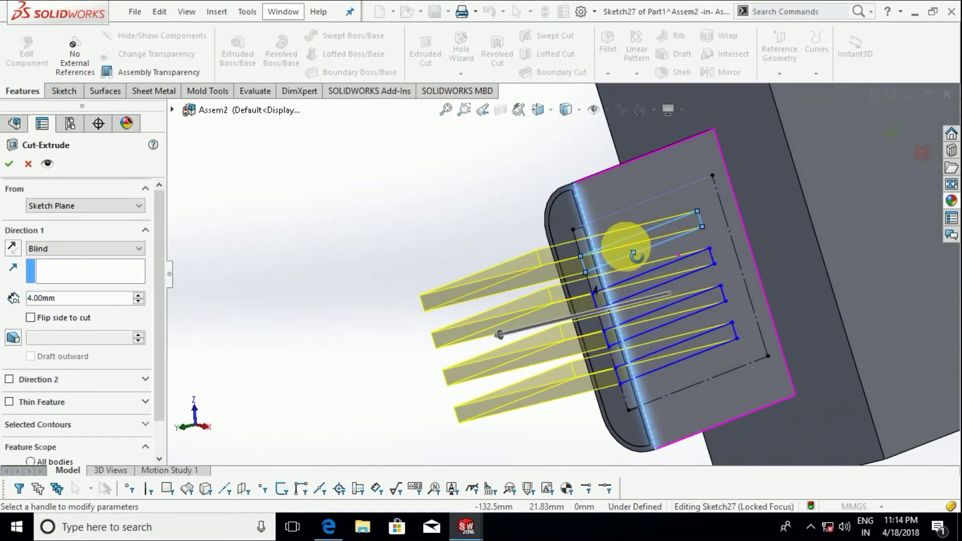
left_click_drag(75, 300, 6, 306)
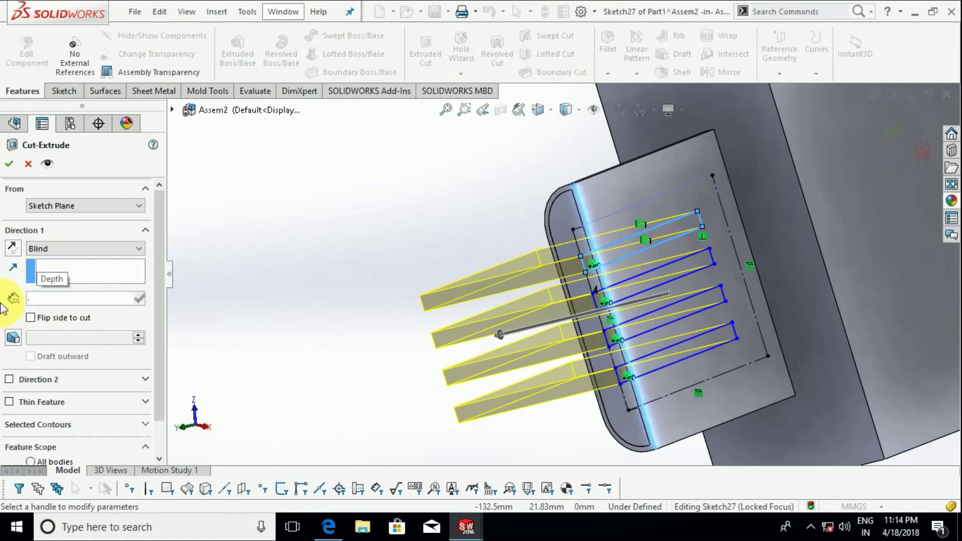
type("1")
key("Return")
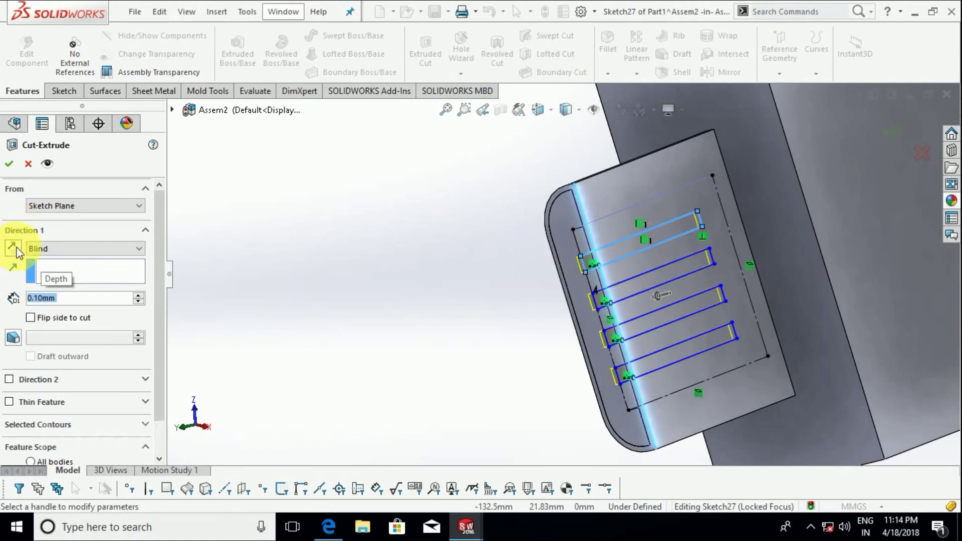
left_click(10, 166)
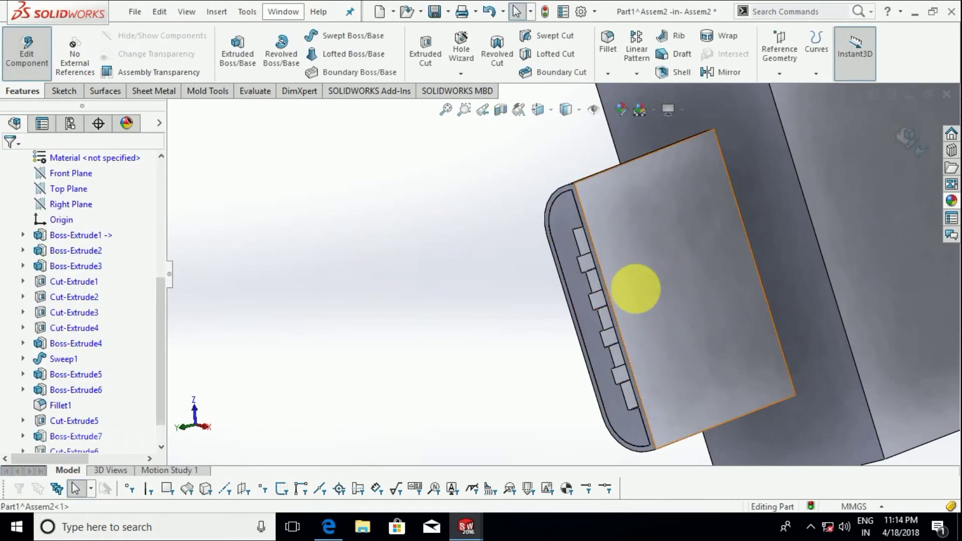
Step: Apply polished Gold from the Metal appearances to the micro-USB contact pads
left_click(952, 201)
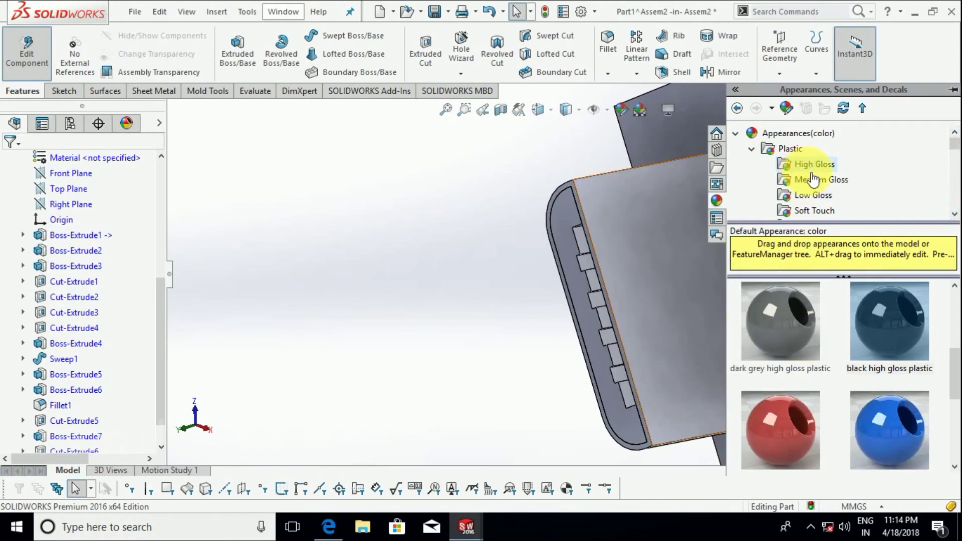
scroll(792, 188, "down", 1)
left_click(796, 167)
scroll(812, 210, "down", 2)
left_click(802, 179)
mouse_move(783, 321)
left_mouse_down()
mouse_move(616, 306)
mouse_move(582, 245)
left_mouse_up()
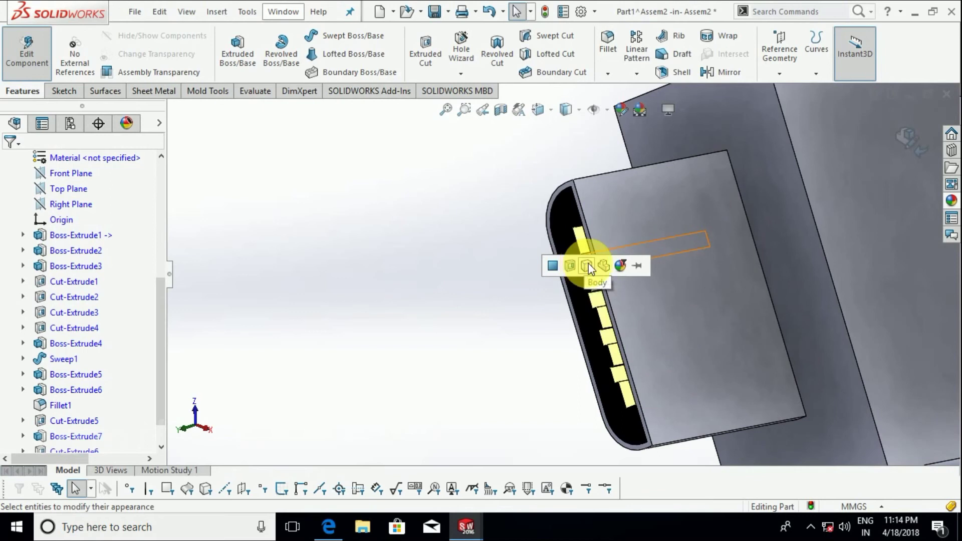
left_click(570, 267)
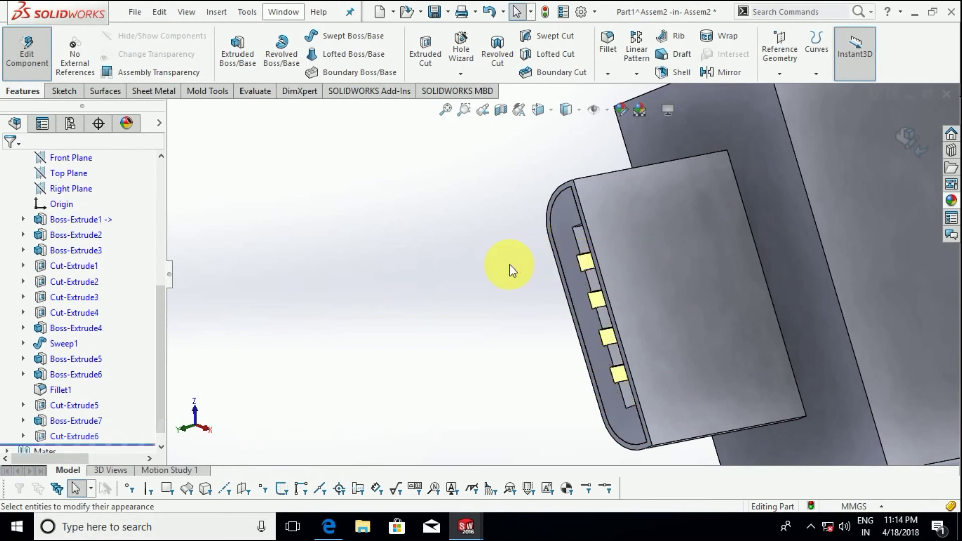
scroll(551, 268, "down", 3)
scroll(527, 341, "up", 3)
scroll(576, 316, "up", 3)
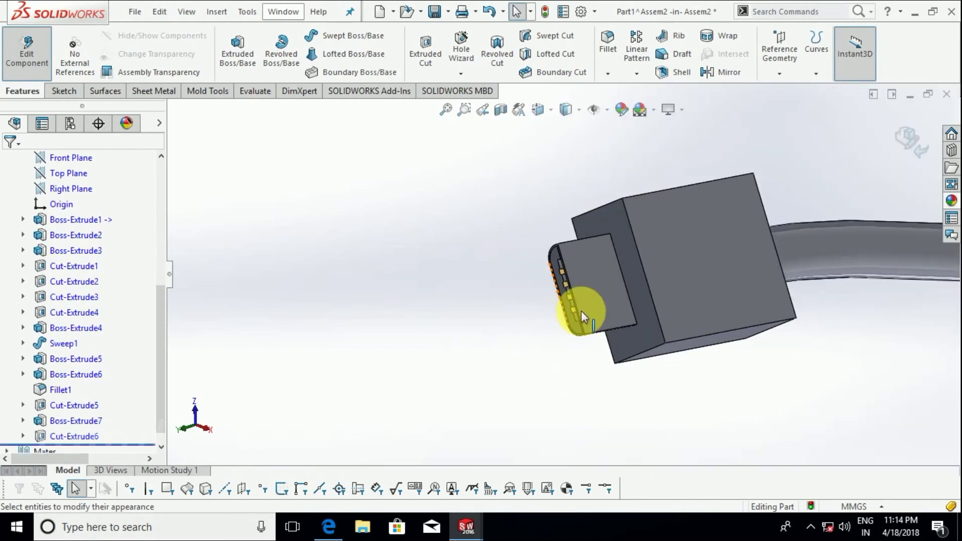
Step: Give the plug's slot interior a black high gloss plastic appearance, applied to the feature
middle_click_drag(576, 316, 667, 279)
scroll(613, 269, "down", 3)
scroll(549, 236, "down", 3)
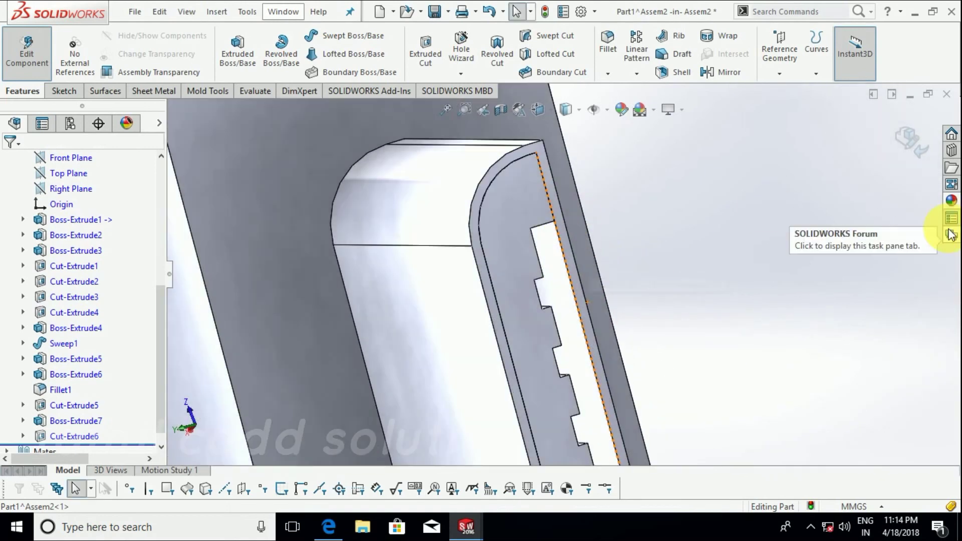
left_click(952, 201)
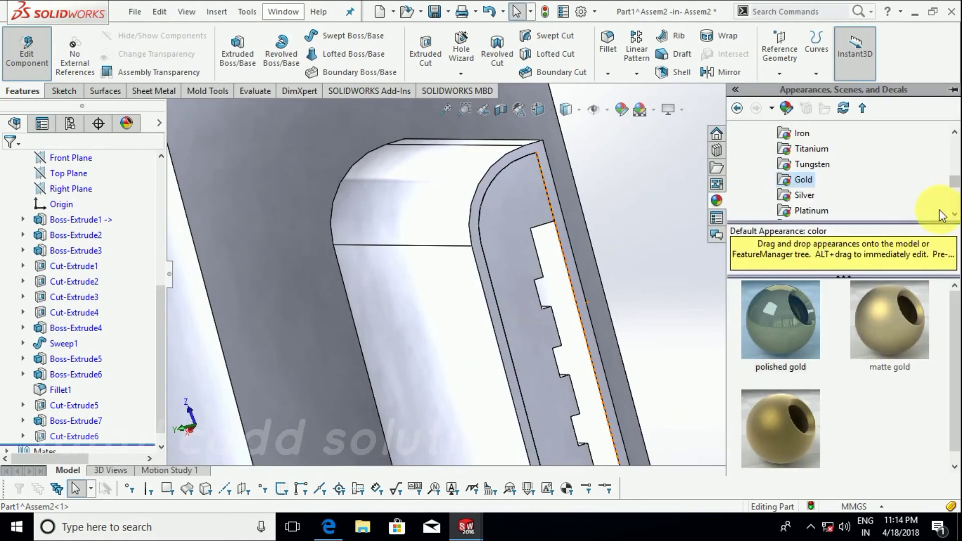
scroll(803, 170, "up", 3)
scroll(802, 166, "up", 5)
scroll(802, 161, "up", 3)
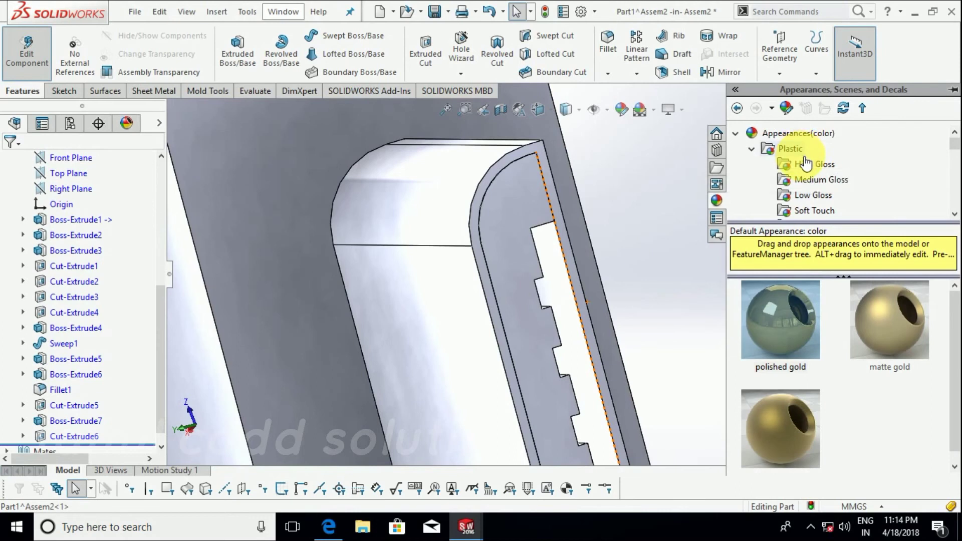
left_click(797, 150)
scroll(805, 351, "down", 2)
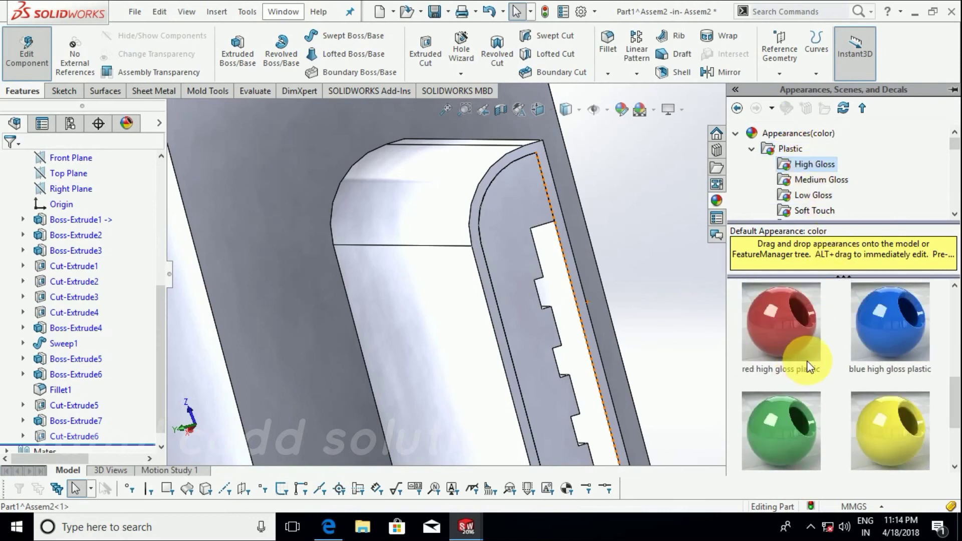
scroll(827, 376, "down", 3)
left_click_drag(881, 402, 508, 198)
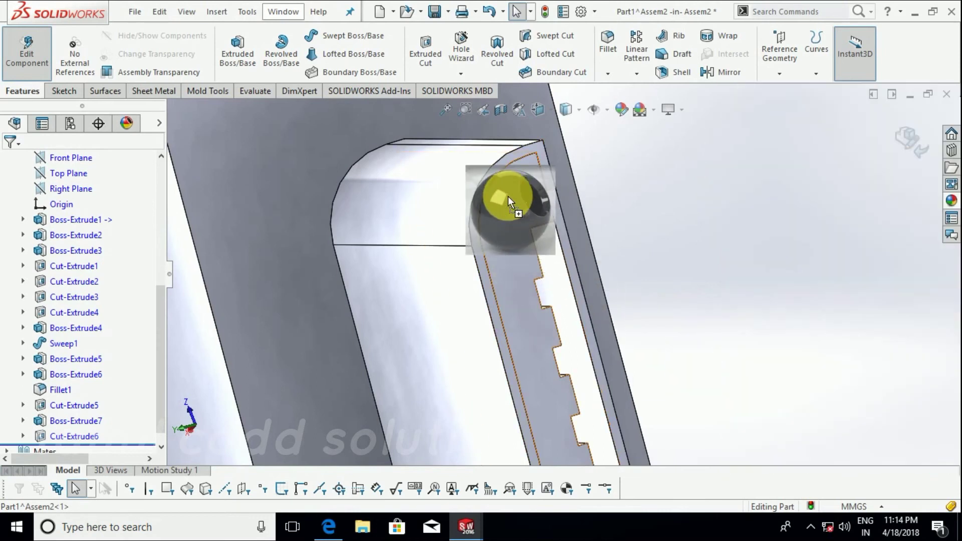
left_click(508, 198)
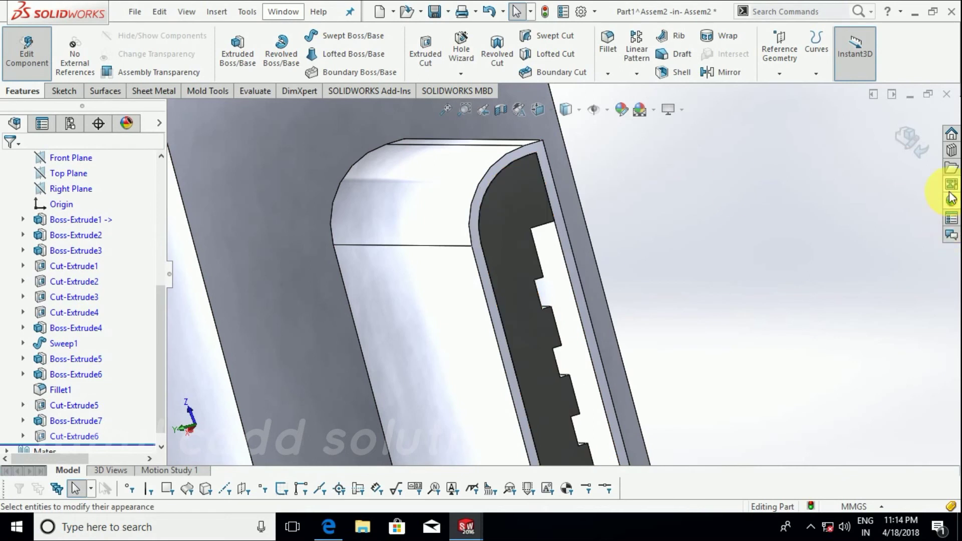
scroll(645, 266, "up", 5)
Step: Apply chromium plate to the plug's outer shell feature
middle_click_drag(645, 267, 591, 253)
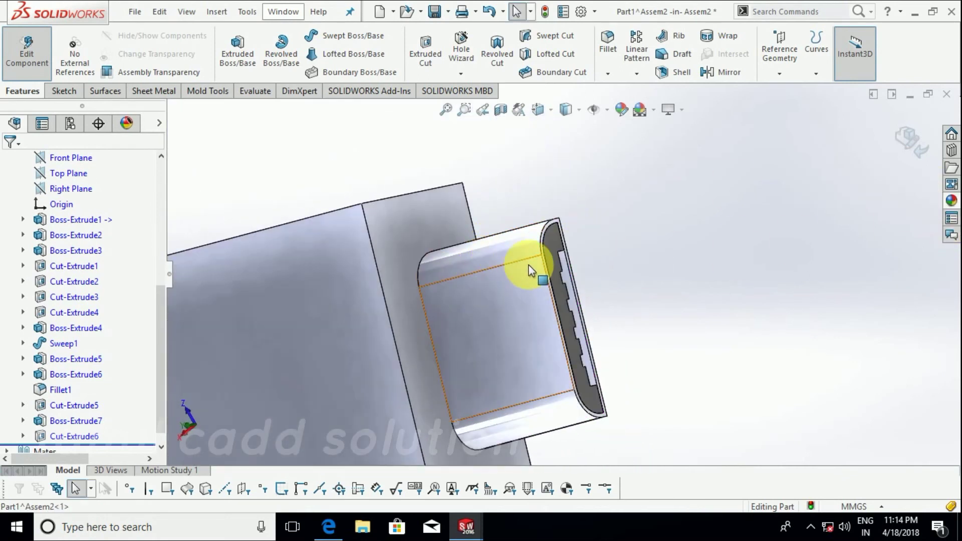
left_click(951, 199)
scroll(742, 181, "down", 2)
scroll(767, 171, "down", 2)
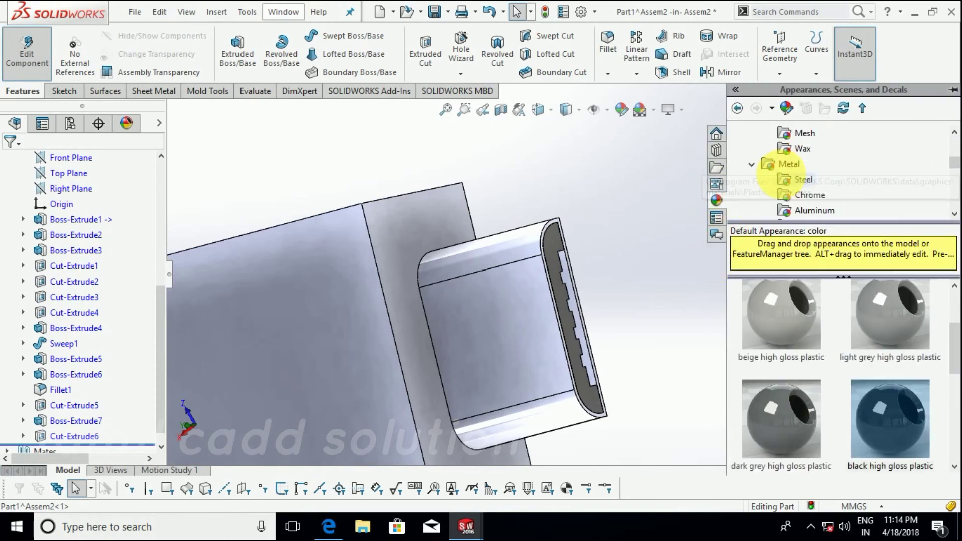
scroll(799, 170, "down", 3)
scroll(810, 172, "up", 1)
scroll(811, 177, "up", 2)
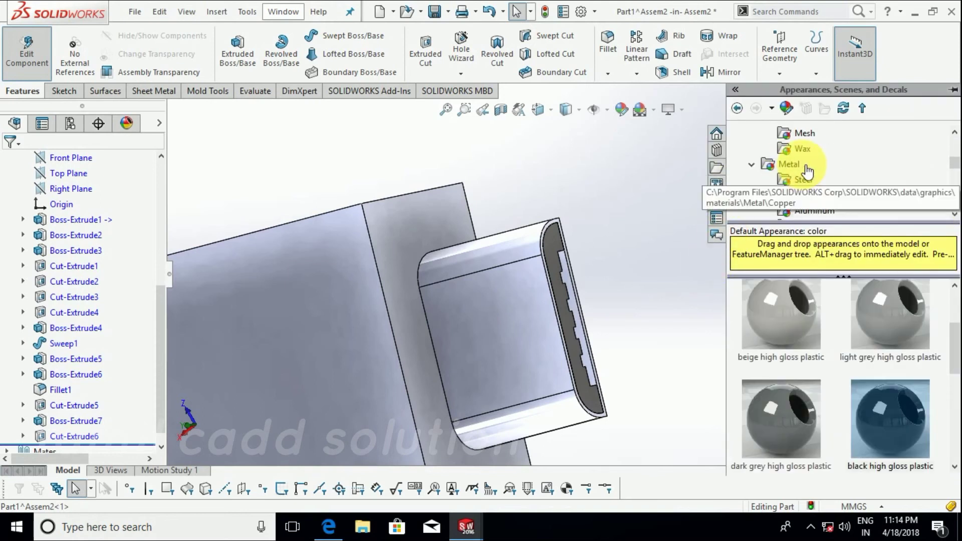
left_click(810, 196)
left_click_drag(782, 313, 479, 305)
left_click(479, 304)
mouse_move(490, 262)
middle_mouse_down()
mouse_move(580, 223)
mouse_move(563, 221)
mouse_move(543, 330)
mouse_move(498, 227)
mouse_move(537, 279)
middle_mouse_up()
Step: Apply chromium plate to the rounded shell edge (Fillet1)
scroll(536, 279, "down", 3)
left_click(951, 202)
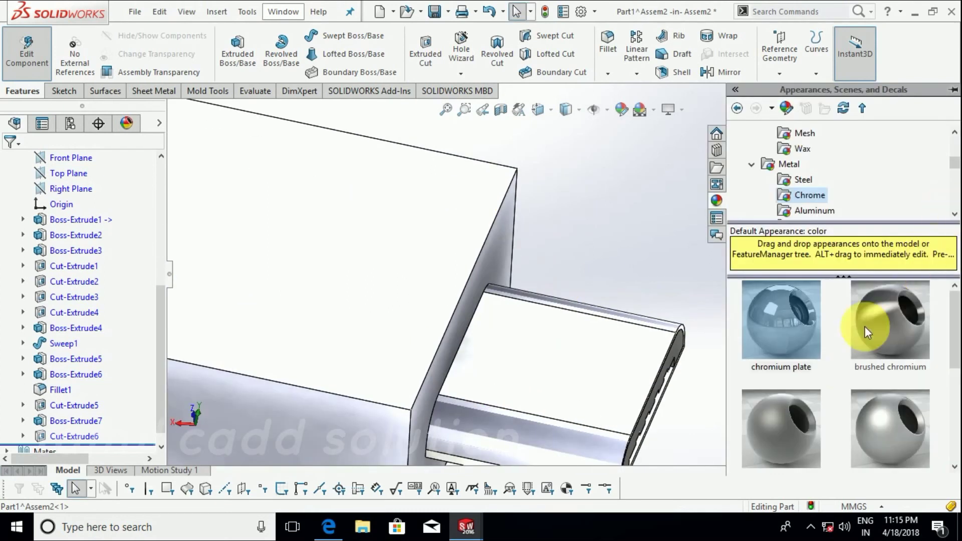
left_click_drag(775, 331, 504, 437)
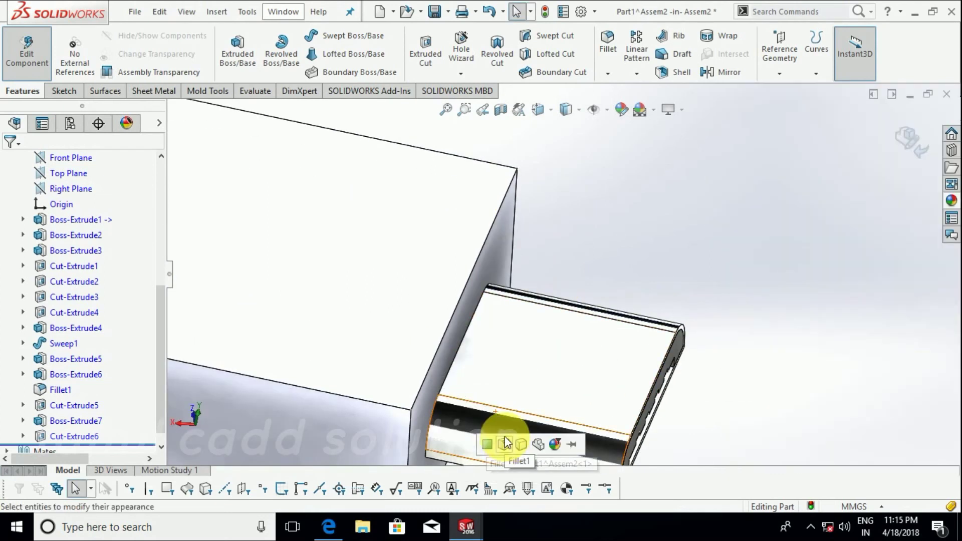
left_click(505, 437)
scroll(505, 437, "up", 3)
mouse_move(512, 436)
middle_mouse_down()
mouse_move(602, 284)
mouse_move(580, 252)
mouse_move(576, 369)
mouse_move(526, 189)
mouse_move(624, 333)
mouse_move(720, 323)
mouse_move(499, 326)
mouse_move(603, 344)
mouse_move(505, 290)
mouse_move(520, 331)
mouse_move(505, 355)
middle_mouse_up()
Step: Edit Boss-Extrude5 and change the housing depth from 10 mm to 15 mm
scroll(501, 301, "up", 3)
scroll(498, 318, "down", 3)
scroll(683, 253, "up", 3)
scroll(634, 165, "down", 3)
scroll(634, 165, "down", 3)
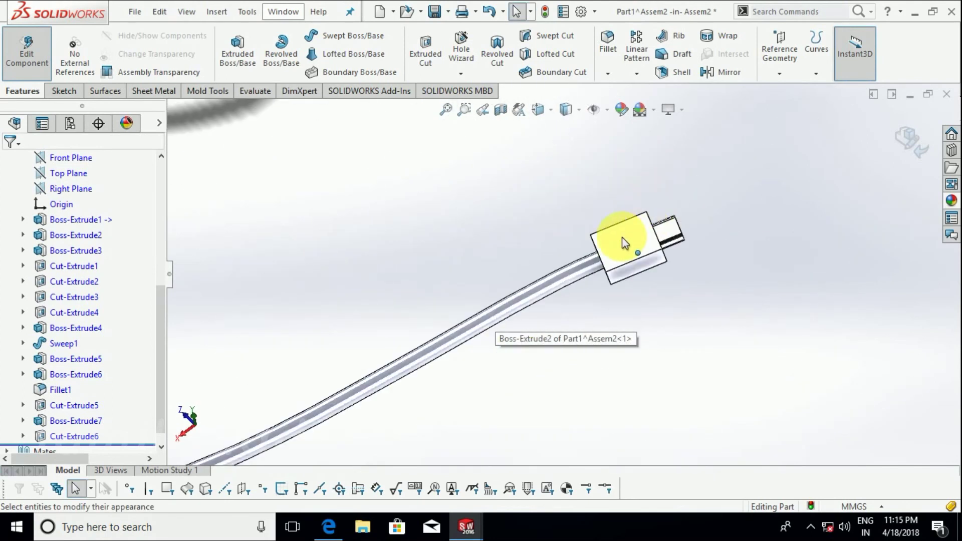
scroll(623, 243, "up", 3)
scroll(589, 260, "down", 4)
right_click(588, 260)
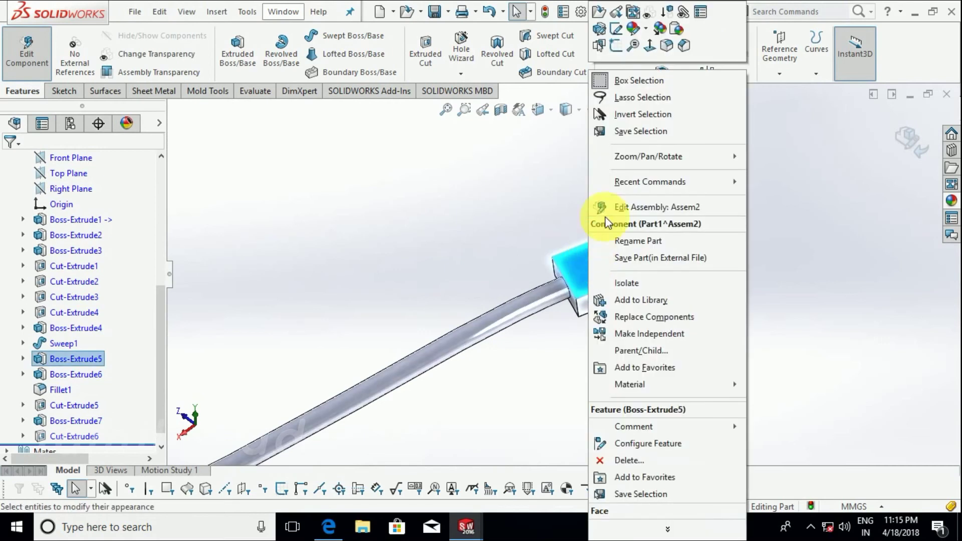
left_click(611, 22)
left_click_drag(597, 223, 652, 263)
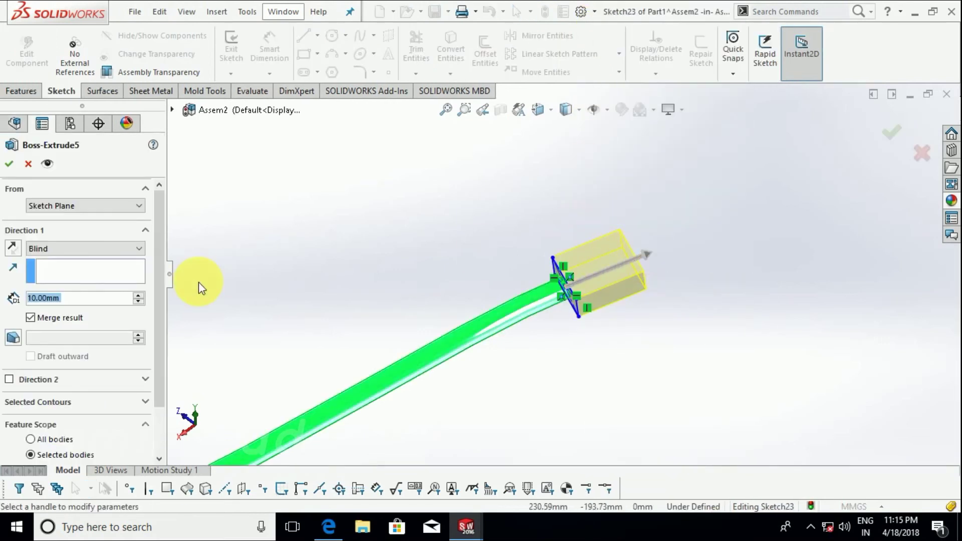
type("15")
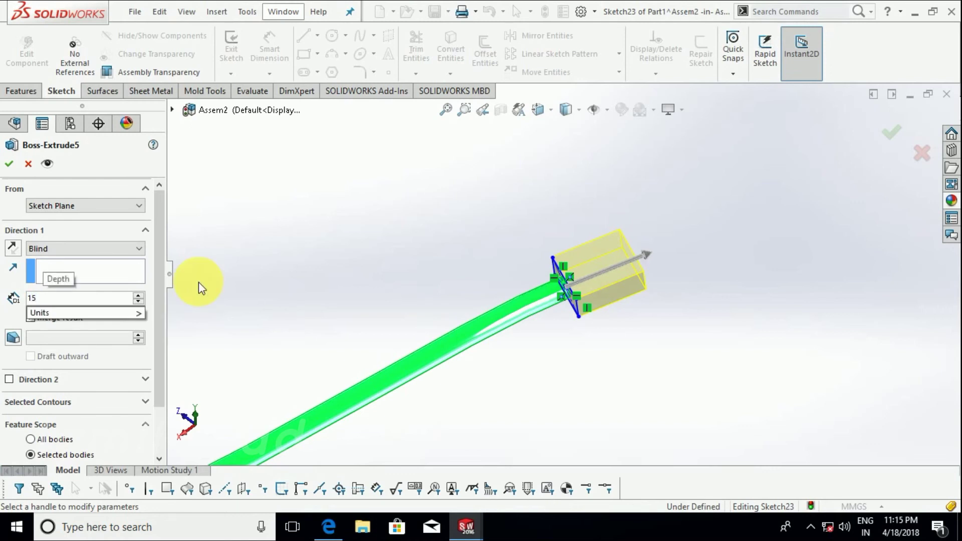
key("Return")
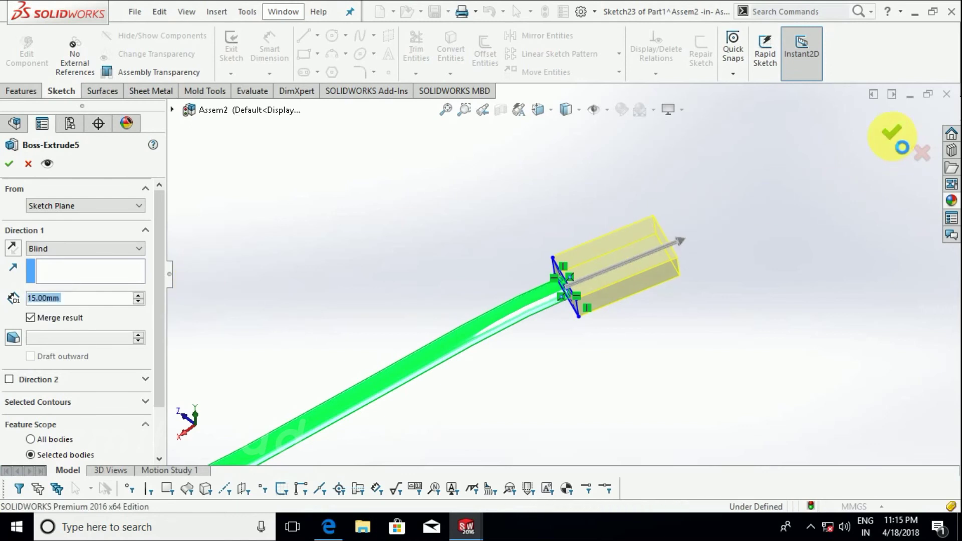
left_click(893, 135)
mouse_move(654, 259)
middle_mouse_down()
mouse_move(661, 379)
mouse_move(601, 253)
middle_mouse_up()
scroll(548, 344, "down", 5)
scroll(537, 301, "down", 2)
Step: Delete the Cut-Extrude6 feature from the part tree, confirming with Yes
scroll(530, 300, "up", 1)
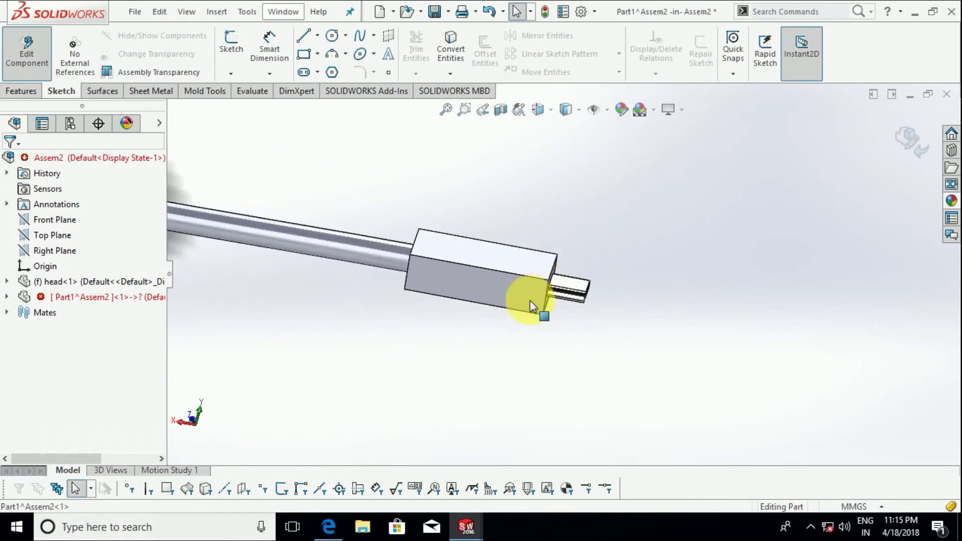
scroll(527, 306, "up", 3)
scroll(521, 310, "up", 1)
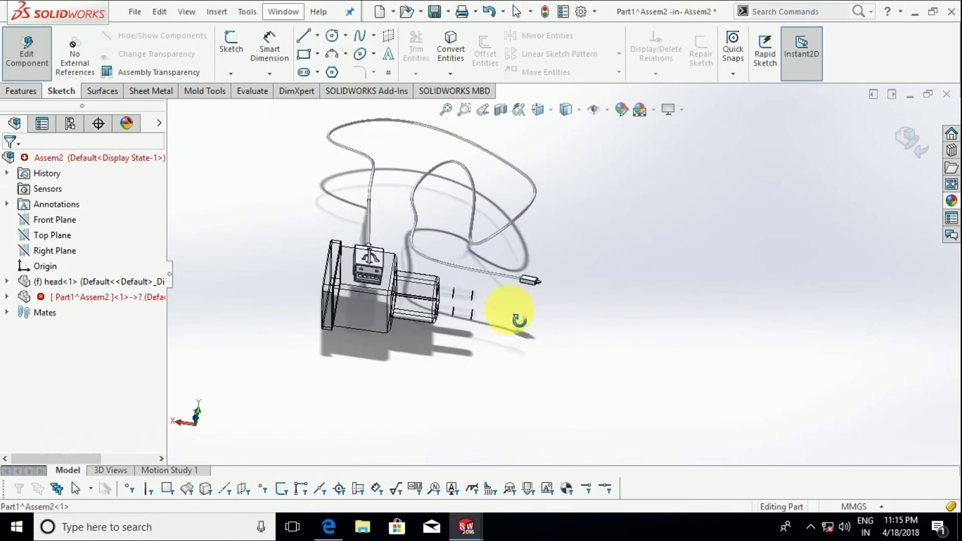
left_click(6, 297)
scroll(72, 390, "down", 3)
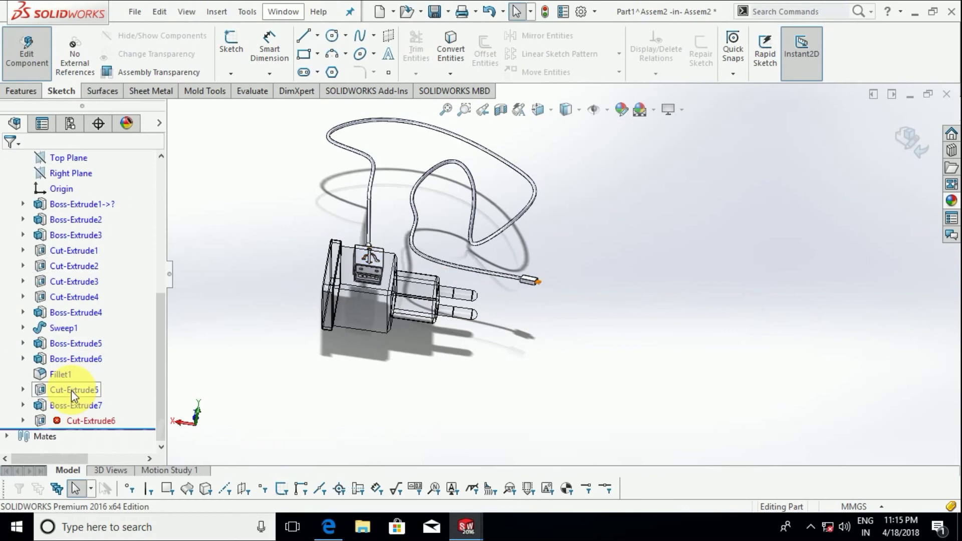
left_click(23, 421)
right_click(85, 435)
left_click(70, 422)
right_click(71, 423)
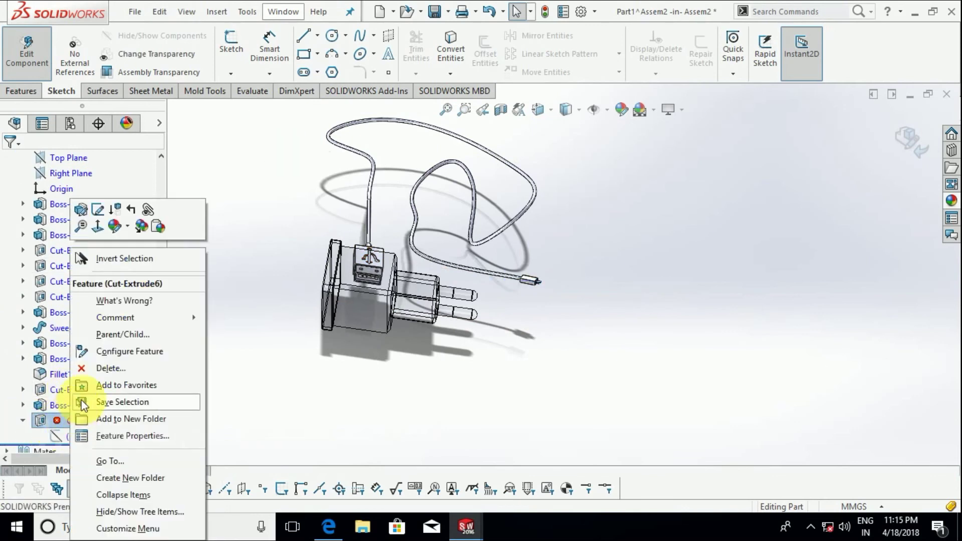
scroll(569, 291, "down", 5)
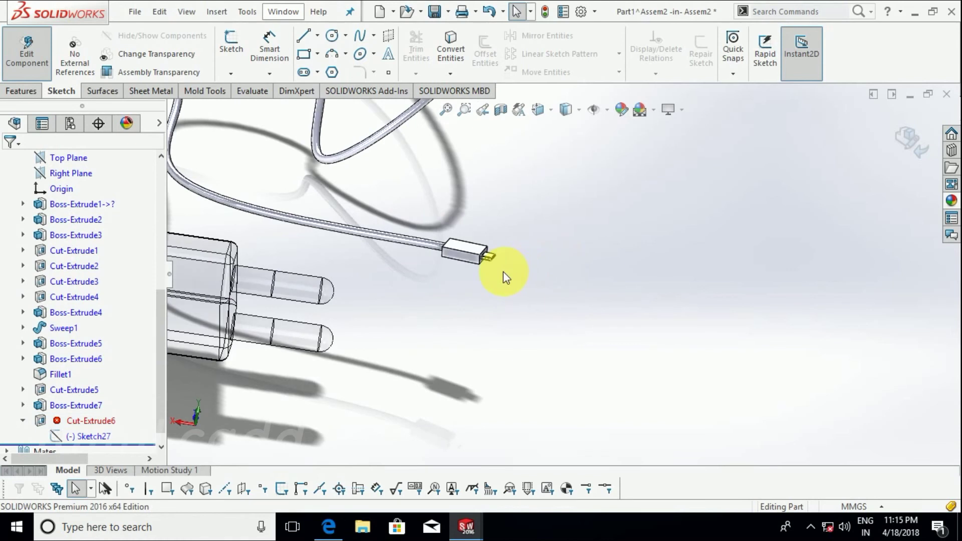
scroll(503, 272, "down", 5)
middle_click_drag(502, 235, 429, 214)
scroll(468, 228, "up", 3)
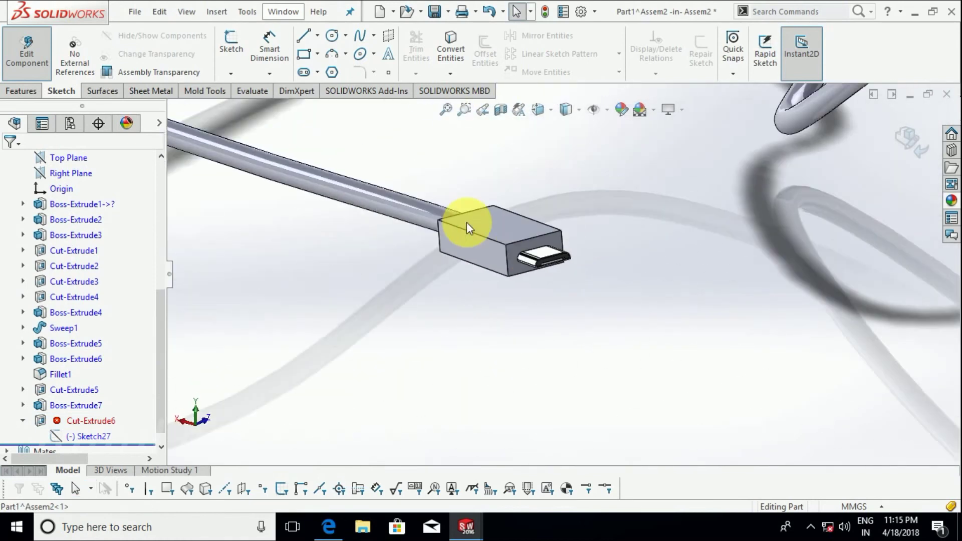
right_click(94, 419)
left_click(122, 373)
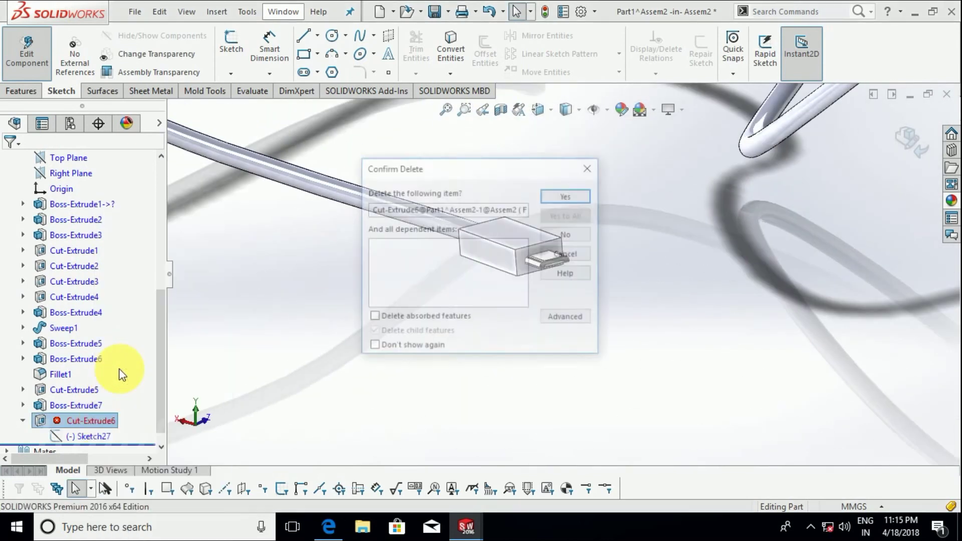
left_click(559, 196)
Step: Open the leftover Sketch27 for editing
scroll(516, 256, "down", 5)
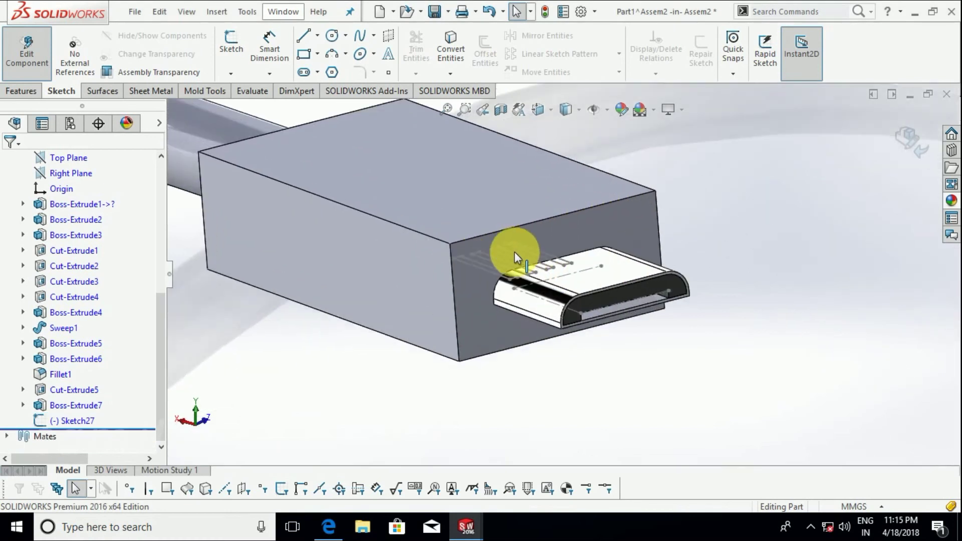
scroll(512, 265, "down", 2)
scroll(514, 268, "down", 3)
scroll(515, 268, "up", 6)
scroll(510, 204, "down", 5)
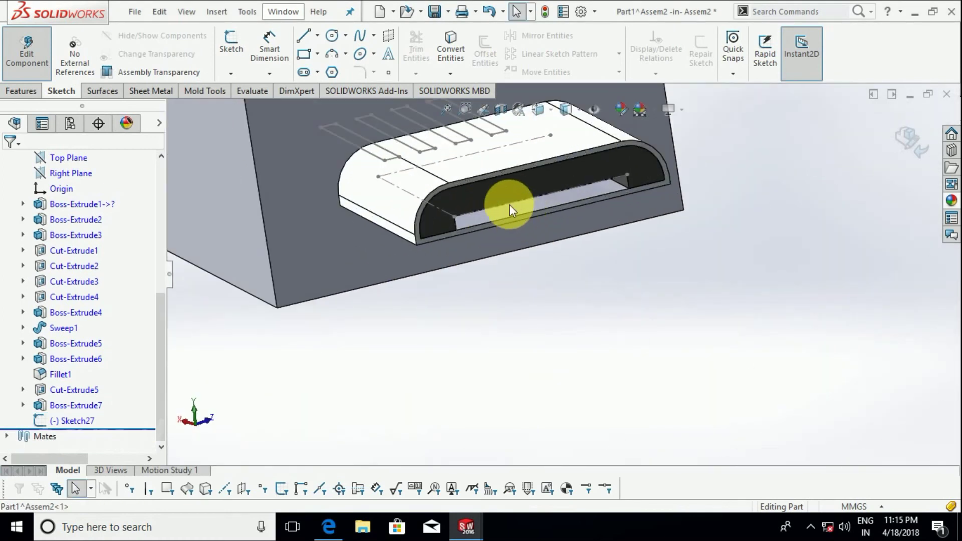
scroll(509, 204, "up", 5)
scroll(462, 197, "down", 4)
scroll(441, 214, "down", 2)
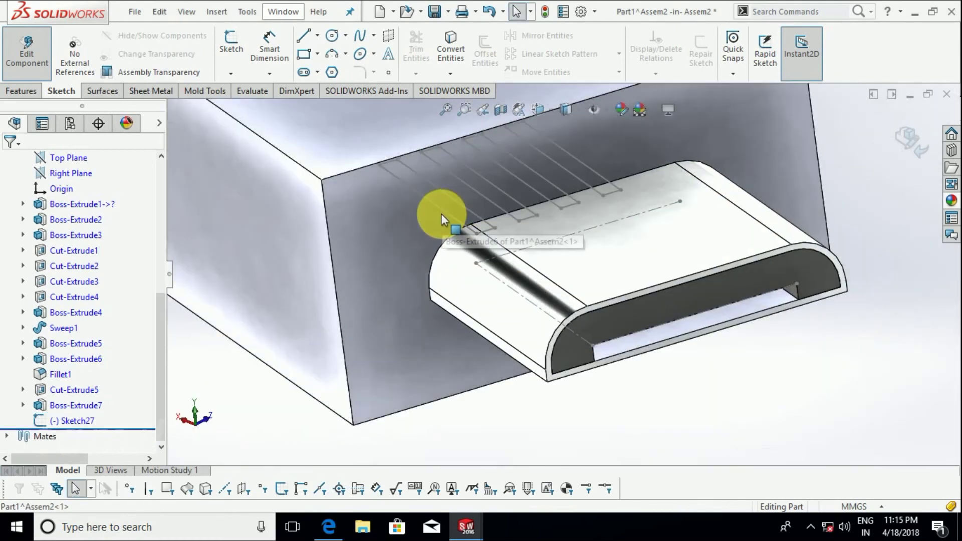
right_click(444, 212)
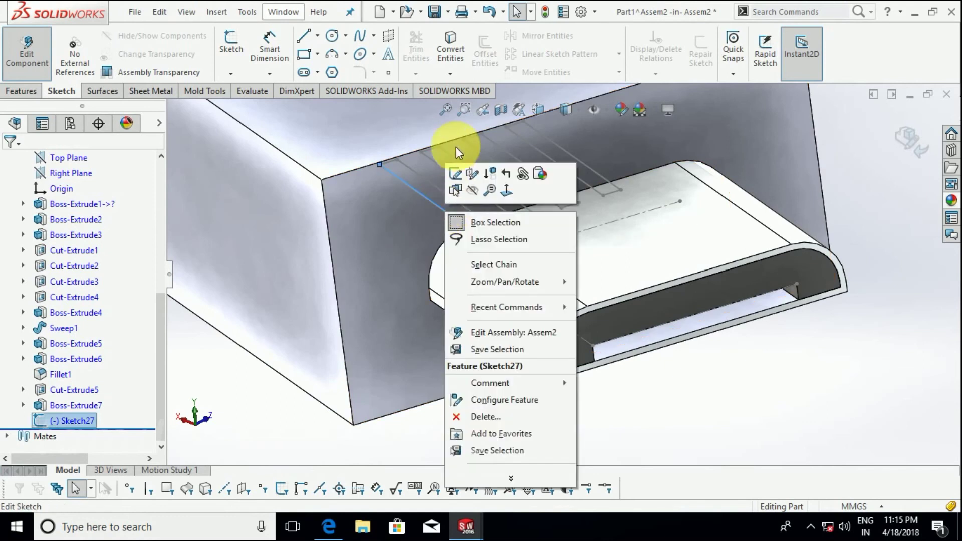
left_click(455, 176)
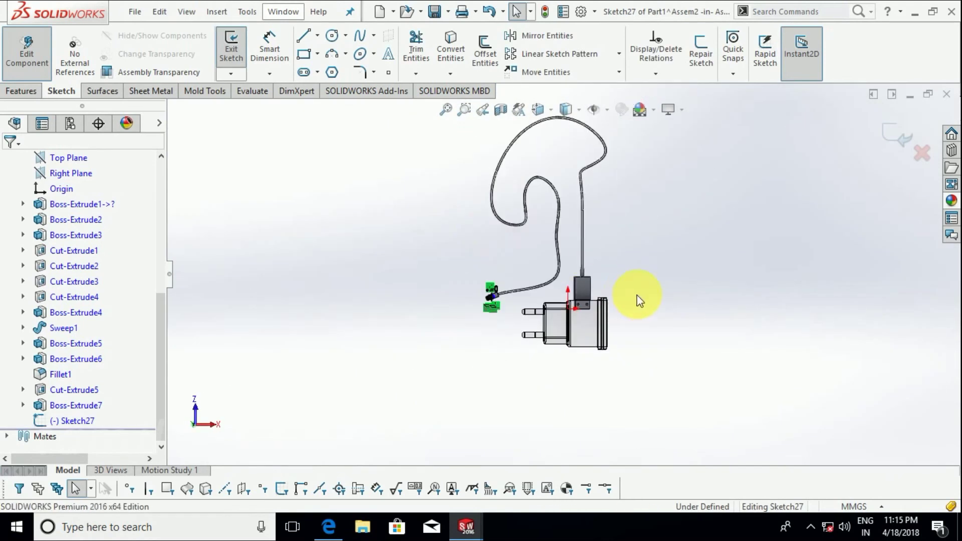
Step: Move the rectangular slot outlines of Sketch27 onto the micro-USB connector face
scroll(473, 301, "down", 2)
scroll(458, 315, "down", 2)
scroll(552, 281, "down", 4)
scroll(543, 243, "down", 2)
scroll(546, 261, "up", 3)
left_click_drag(726, 455, 487, 274)
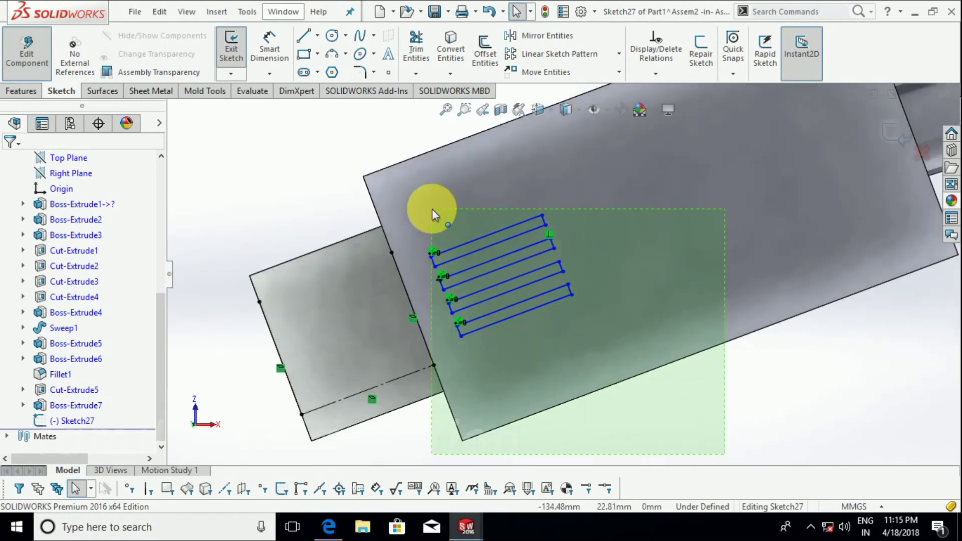
left_click_drag(428, 209, 430, 209)
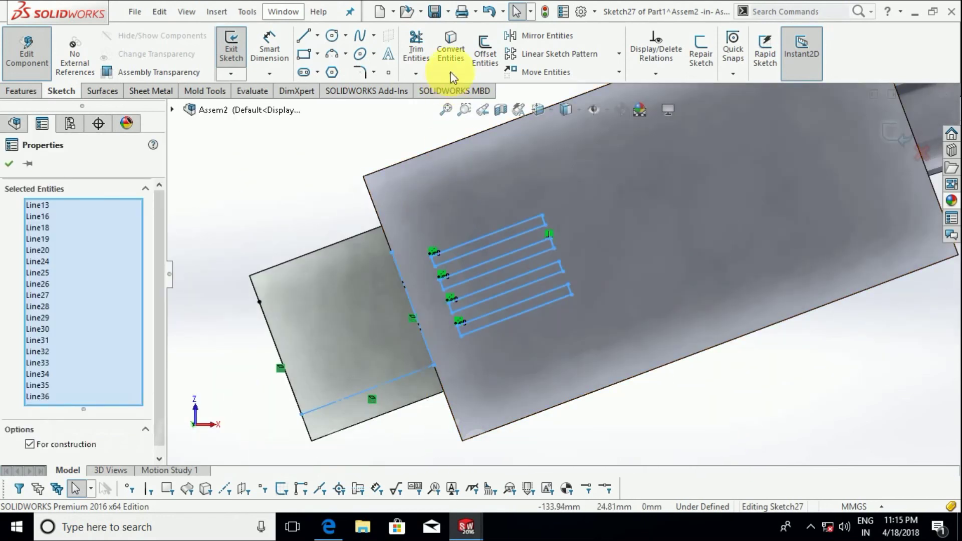
left_click(542, 75)
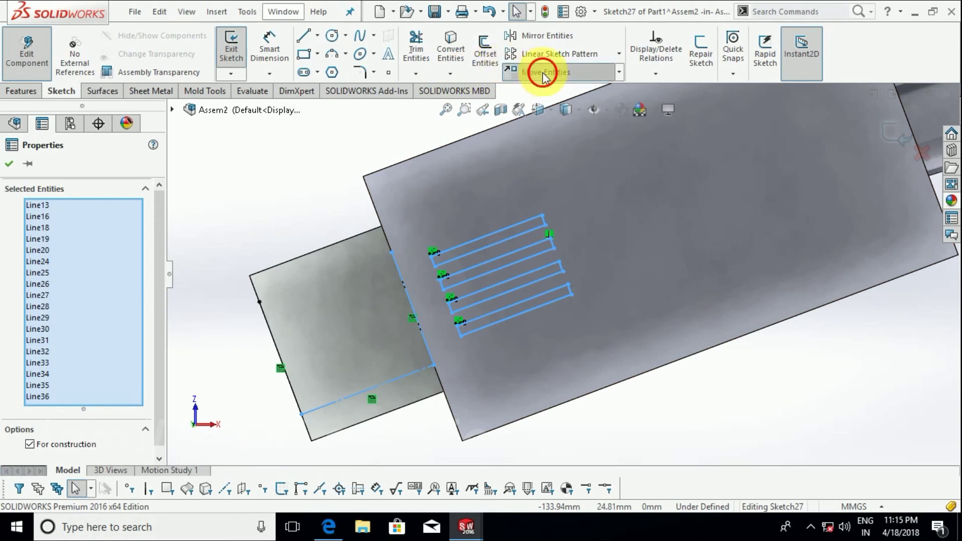
left_click(461, 338)
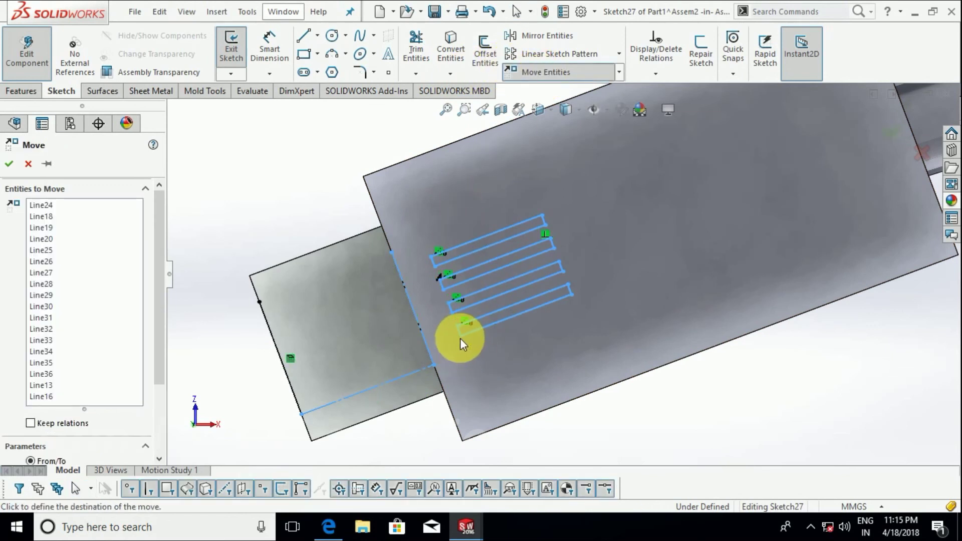
left_click(299, 407)
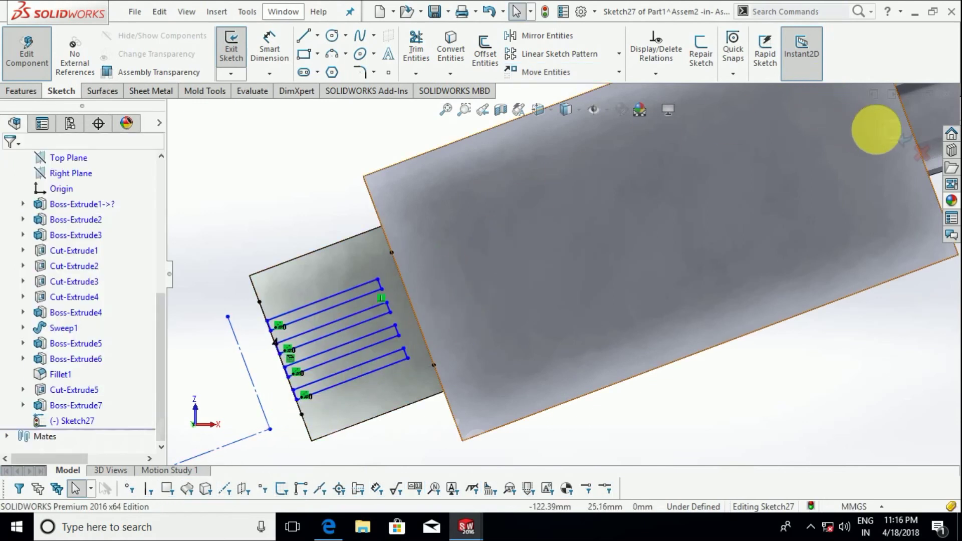
Step: Cut the rectangles into the connector tip with a Blind 0.10 mm extruded cut
middle_click_drag(892, 141, 601, 95)
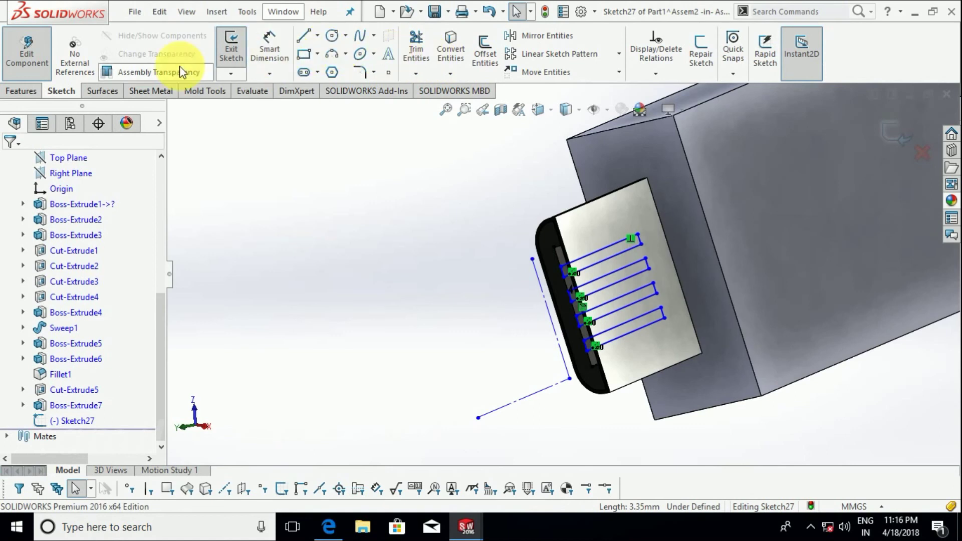
left_click(23, 92)
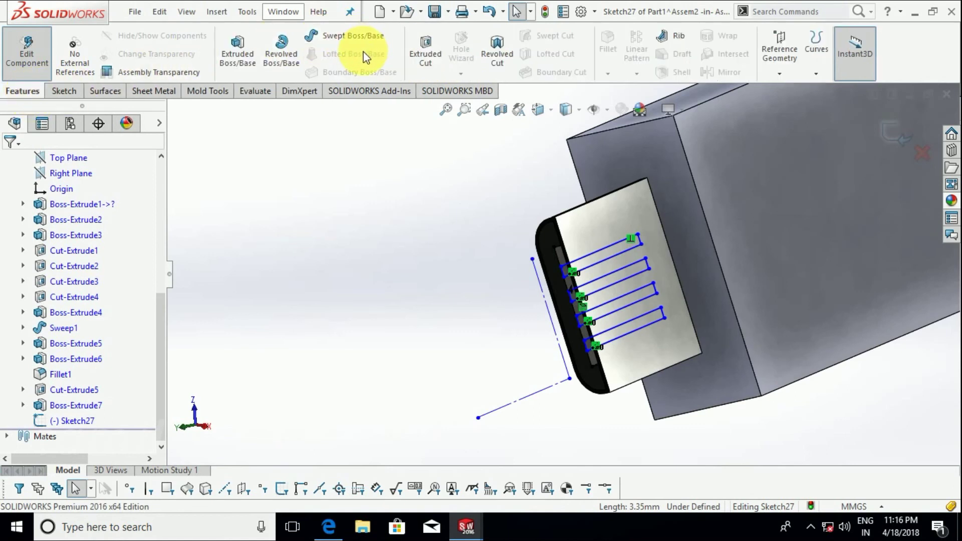
left_click(423, 47)
scroll(581, 271, "down", 3)
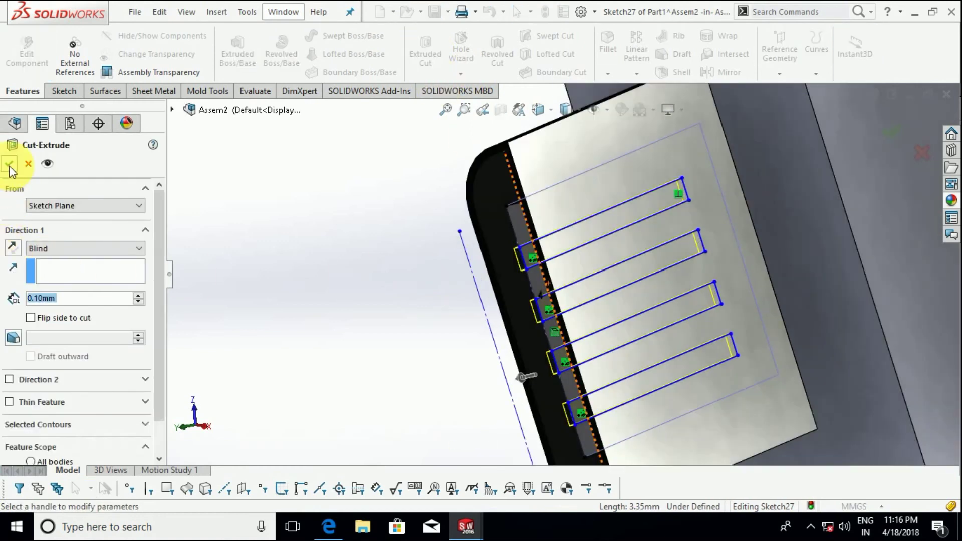
left_click(9, 165)
Step: Apply polished Gold to the Cut-Extrude7 contact grooves
scroll(261, 260, "up", 5)
scroll(551, 271, "up", 3)
scroll(579, 276, "up", 2)
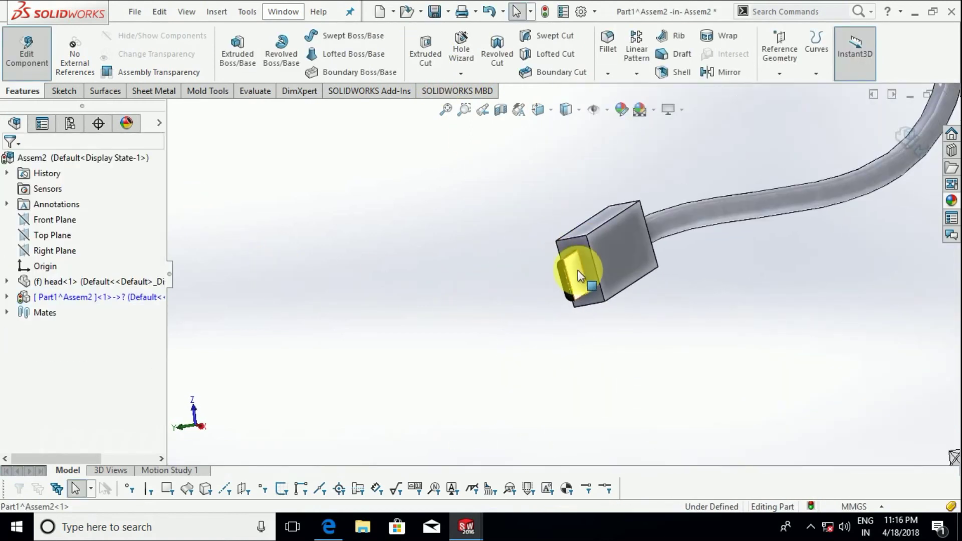
scroll(579, 275, "down", 5)
left_click(952, 200)
scroll(780, 376, "down", 2)
scroll(780, 376, "down", 2)
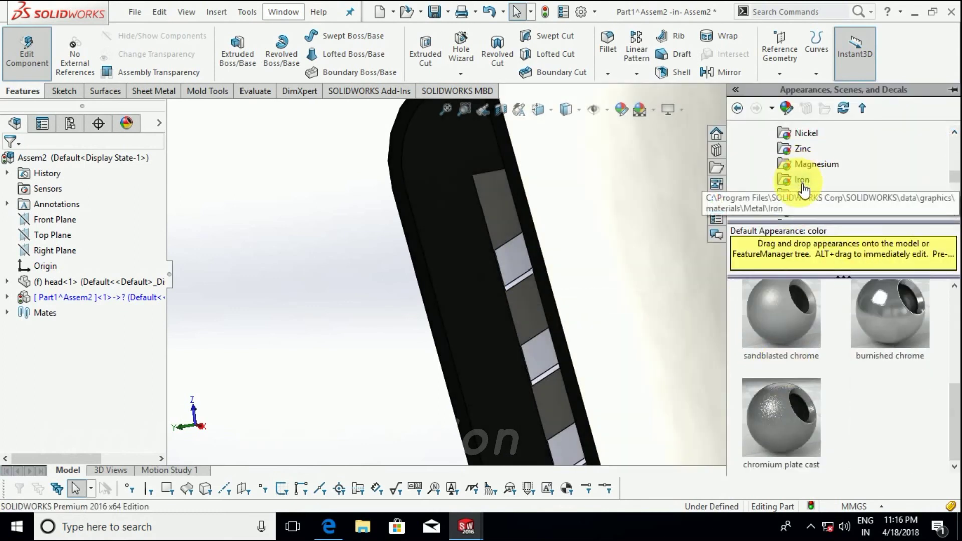
scroll(804, 188, "up", 2)
scroll(806, 182, "down", 2)
left_click(804, 179)
left_click_drag(766, 335, 514, 271)
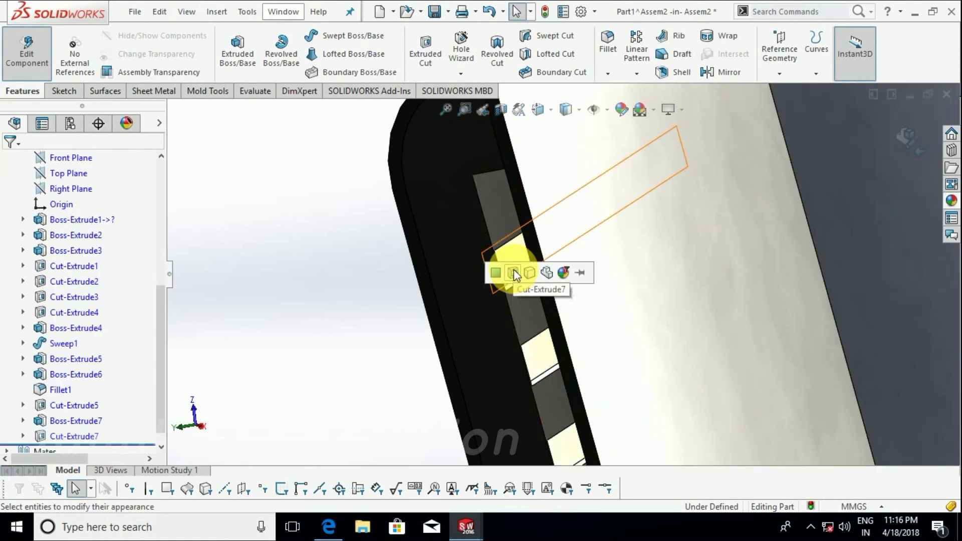
left_click(514, 271)
Step: Orbit and zoom around the charger to inspect the gold grooves
scroll(516, 273, "up", 3)
mouse_move(517, 273)
middle_mouse_down()
mouse_move(408, 308)
mouse_move(600, 270)
mouse_move(562, 323)
mouse_move(731, 372)
middle_mouse_up()
scroll(720, 354, "up", 3)
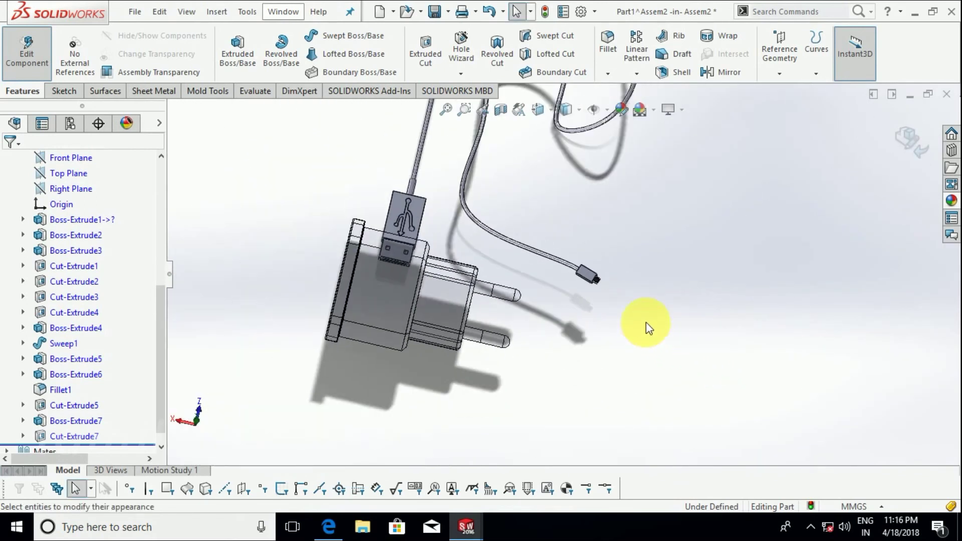
scroll(476, 221, "down", 3)
scroll(606, 291, "down", 2)
scroll(570, 307, "up", 2)
scroll(539, 271, "down", 2)
scroll(538, 271, "up", 1)
scroll(558, 268, "up", 1)
scroll(859, 386, "up", 2)
scroll(731, 351, "down", 3)
scroll(508, 298, "up", 3)
scroll(423, 230, "down", 3)
scroll(501, 246, "down", 1)
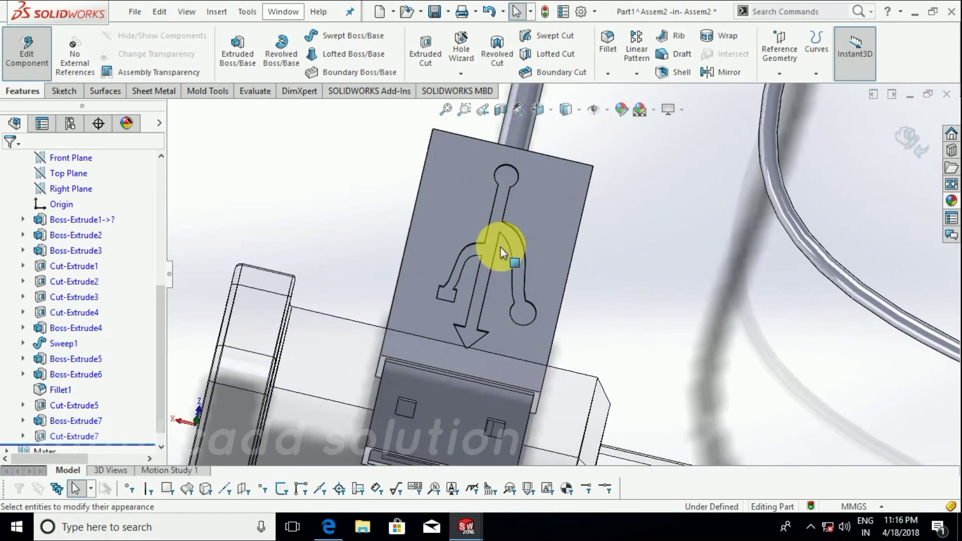
Step: Start a sketch on the USB logo face and convert the logo edges into it
right_click(495, 224)
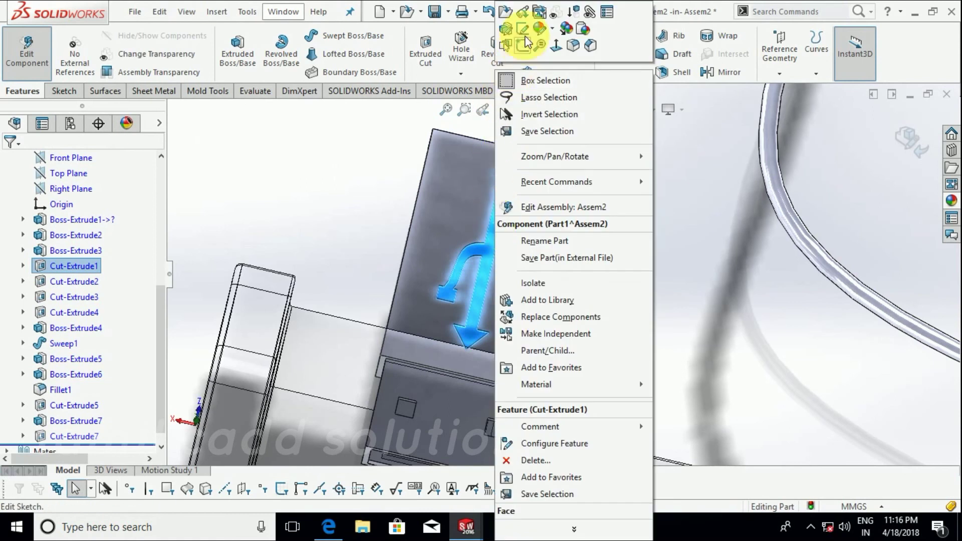
left_click(525, 49)
scroll(589, 218, "up", 3)
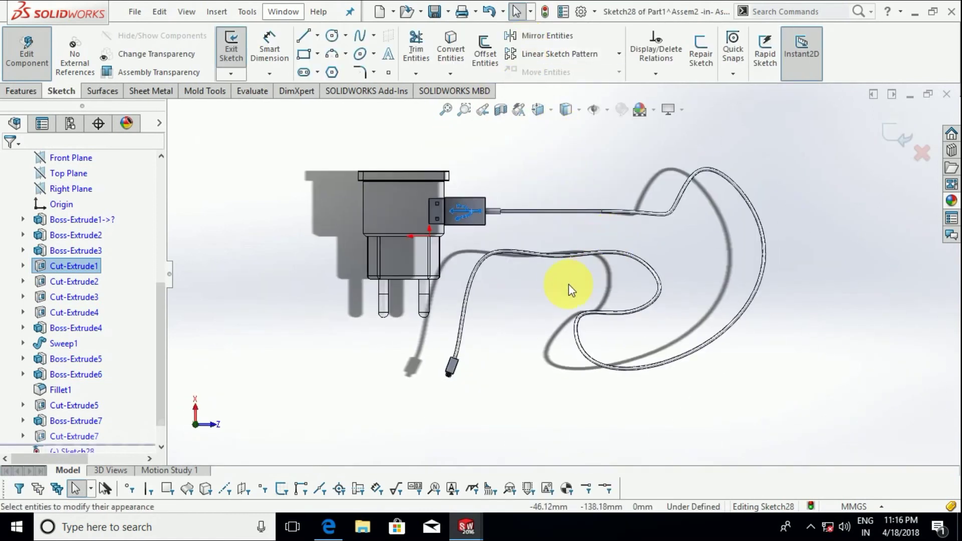
scroll(504, 217, "down", 2)
scroll(440, 222, "down", 2)
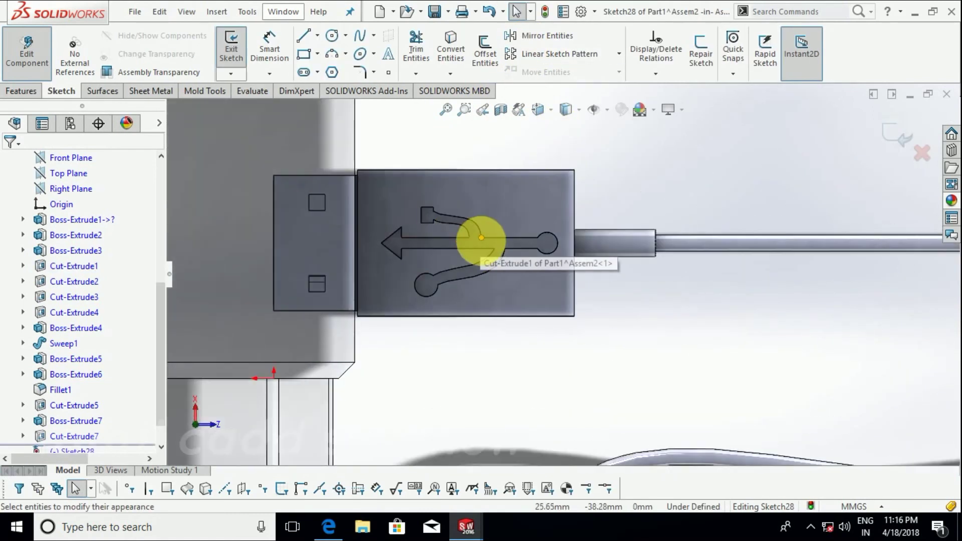
left_click(451, 48)
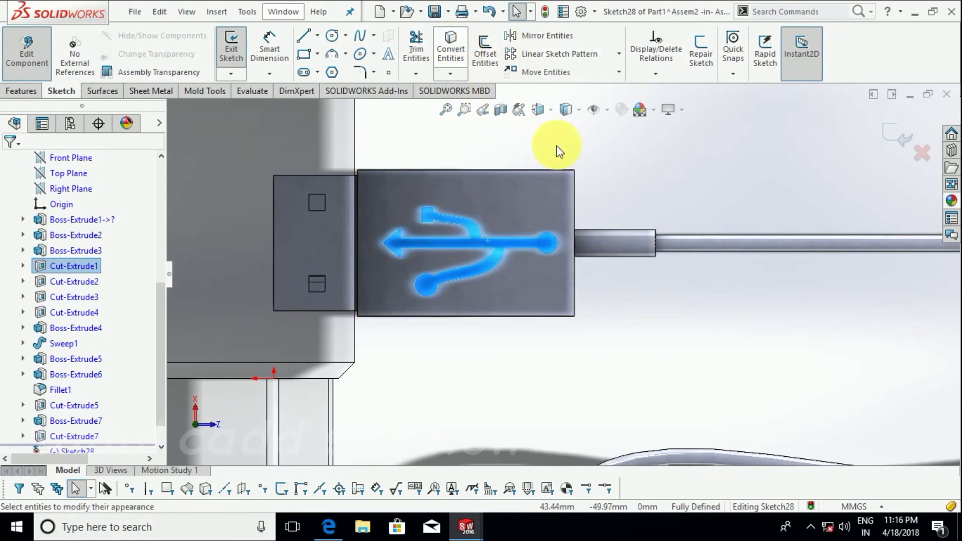
Step: Mirror the logo about the connector's right edge with Copy turned off
left_click_drag(569, 154, 340, 358)
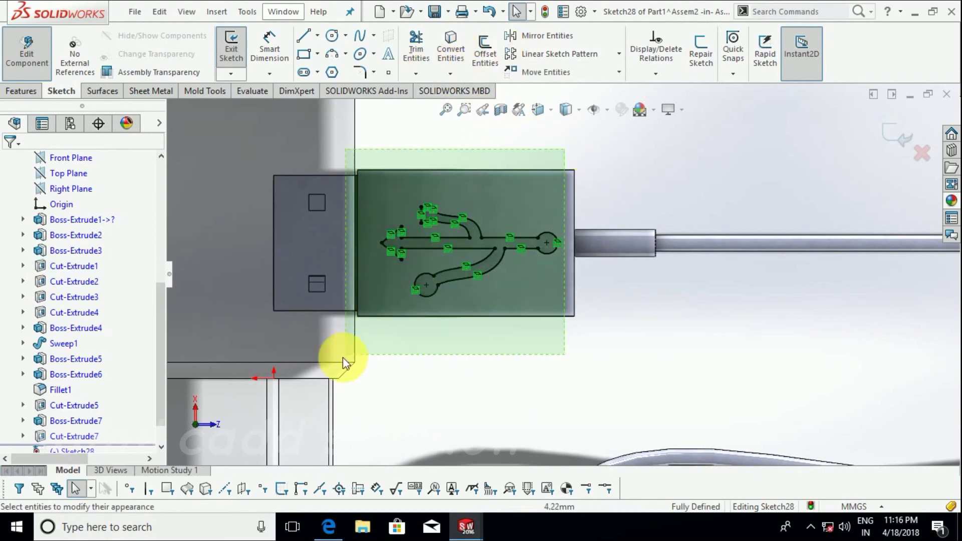
left_click(544, 36)
scroll(139, 315, "down", 3)
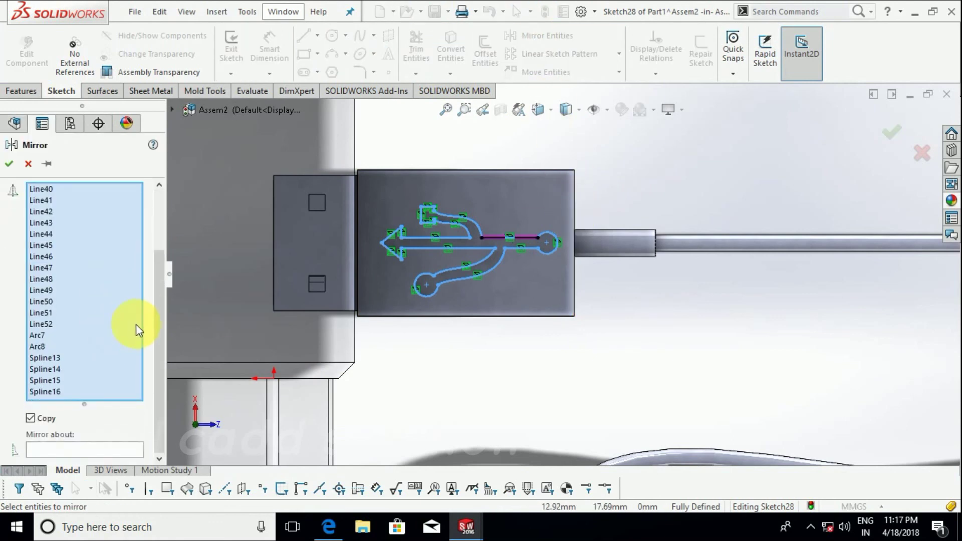
left_click(48, 421)
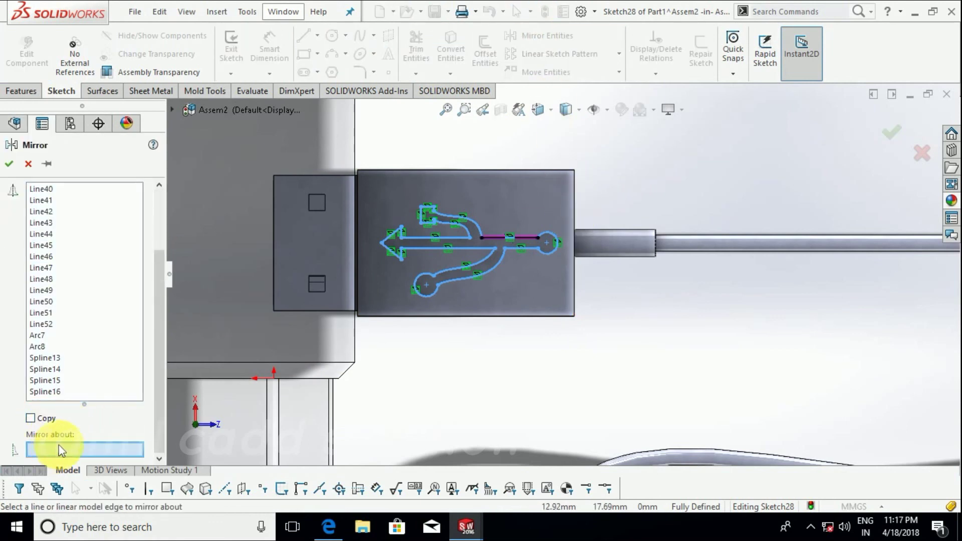
left_click(575, 211)
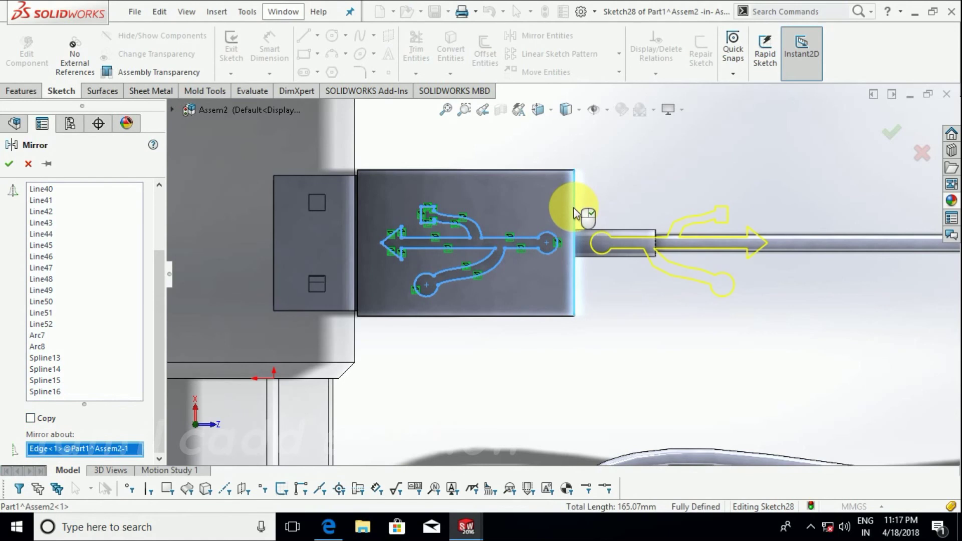
left_click(9, 164)
Step: Select the mirrored logo and begin Move Entities to reposition it
left_click_drag(630, 227, 857, 389)
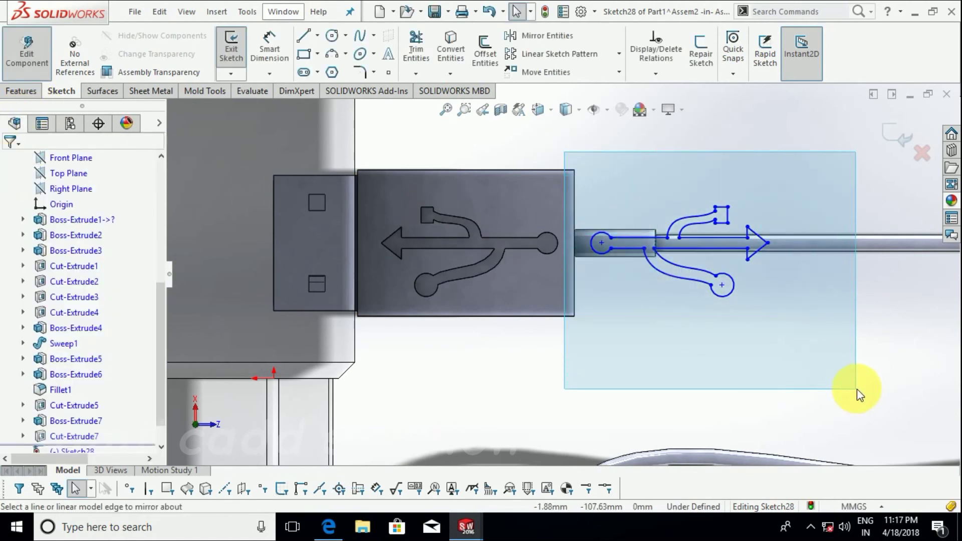
scroll(647, 323, "up", 3)
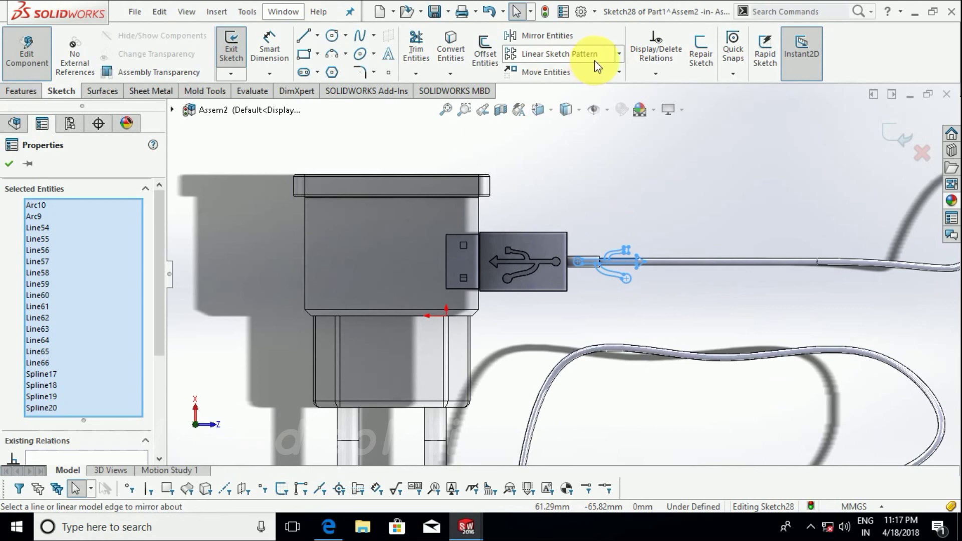
left_click(620, 72)
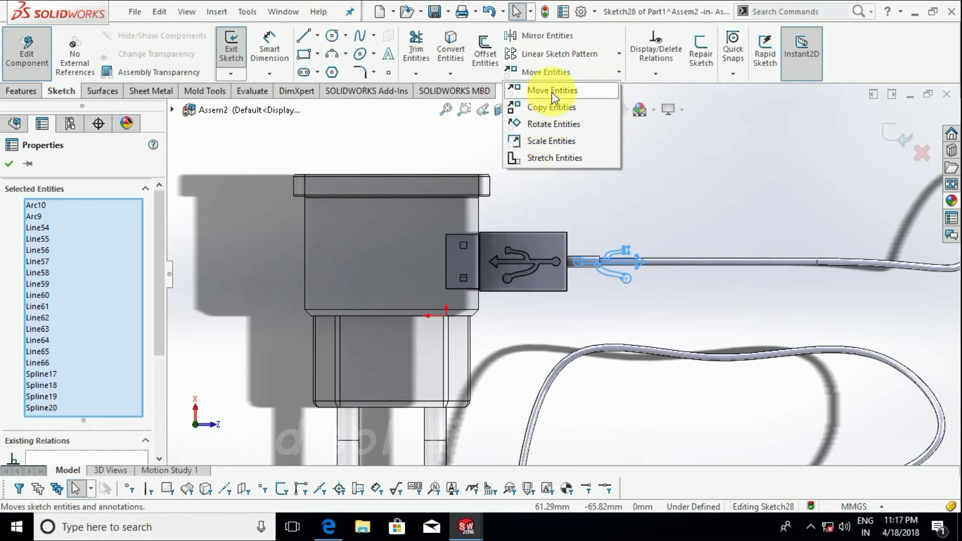
left_click(552, 91)
Step: Move the USB logo sketch from its end point to beside the micro-USB connector
left_click(579, 263)
scroll(578, 263, "up", 4)
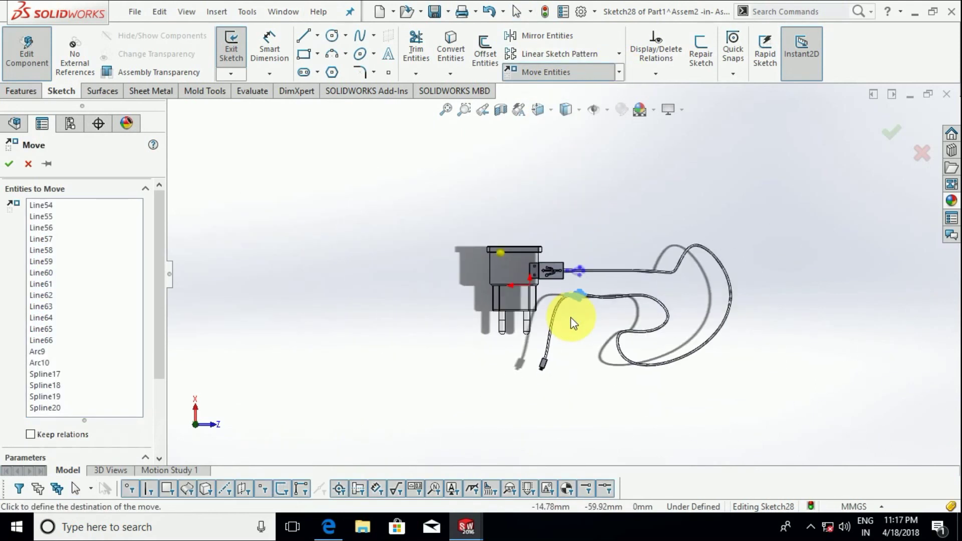
scroll(537, 358, "down", 3)
scroll(606, 316, "down", 2)
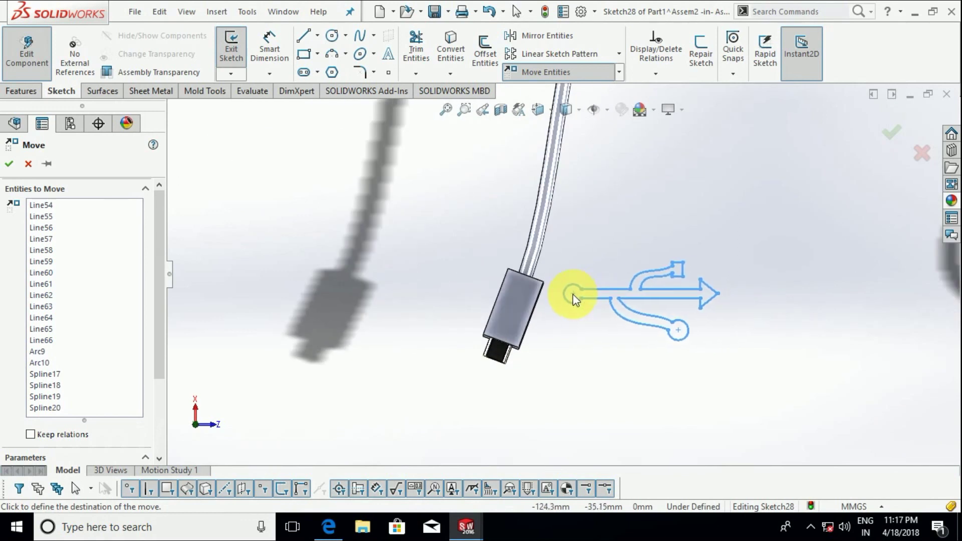
left_click(570, 296)
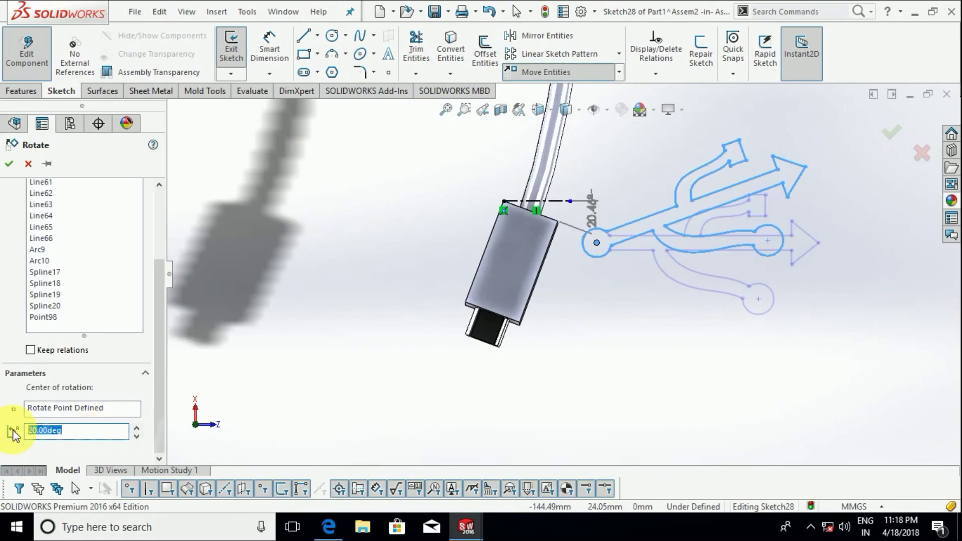
Step: Rotate the mirrored USB logo 250 degrees to align it with the plug housing
key("BackSpace")
type("0")
key("Return")
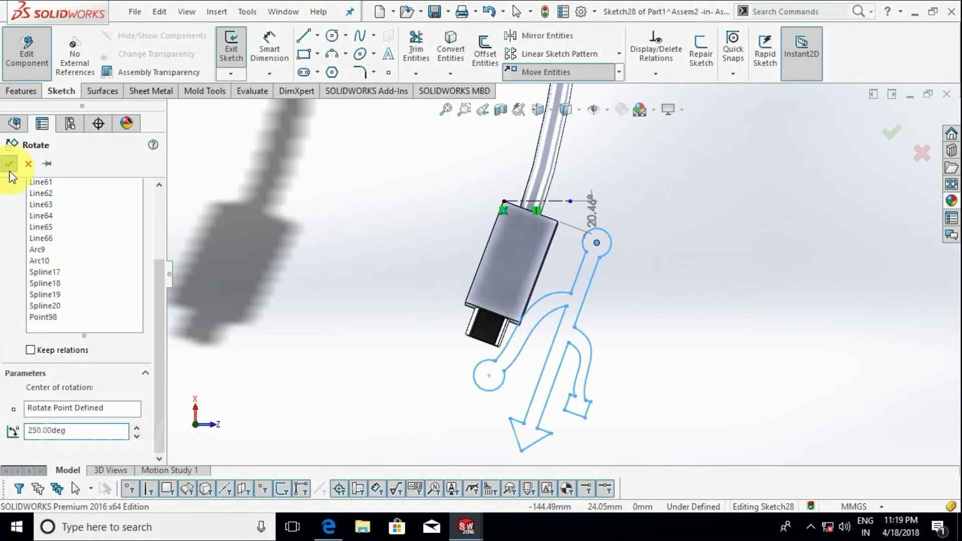
left_click(9, 163)
scroll(624, 272, "up", 2)
scroll(621, 221, "down", 4)
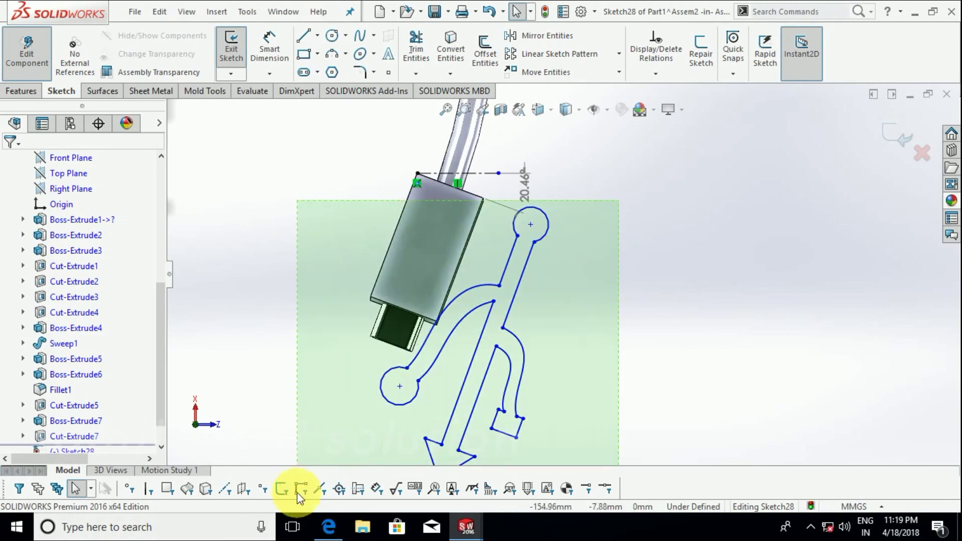
Step: Scale the whole USB logo sketch down about a chosen base point
left_click_drag(621, 221, 296, 466)
left_click(619, 71)
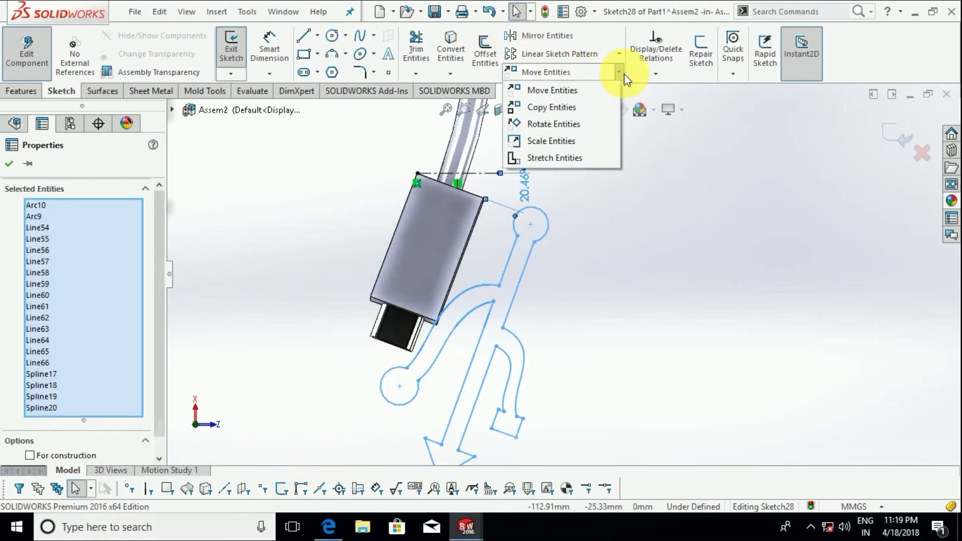
left_click(548, 140)
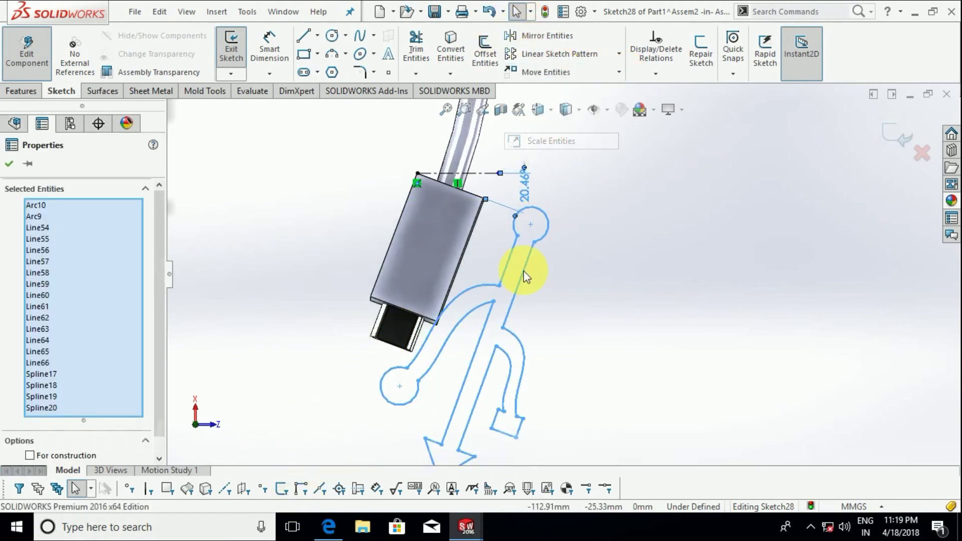
left_click(530, 225)
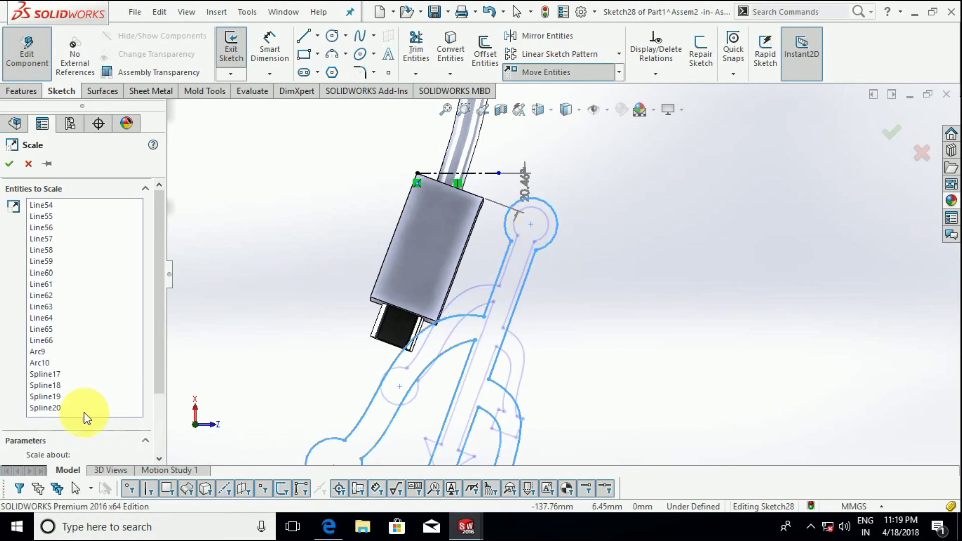
scroll(162, 351, "down", 3)
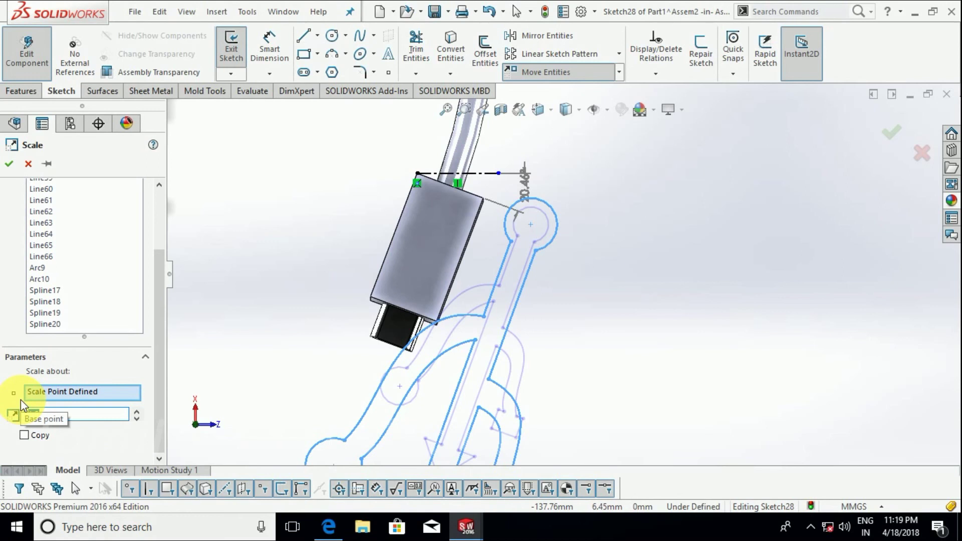
type("0.2")
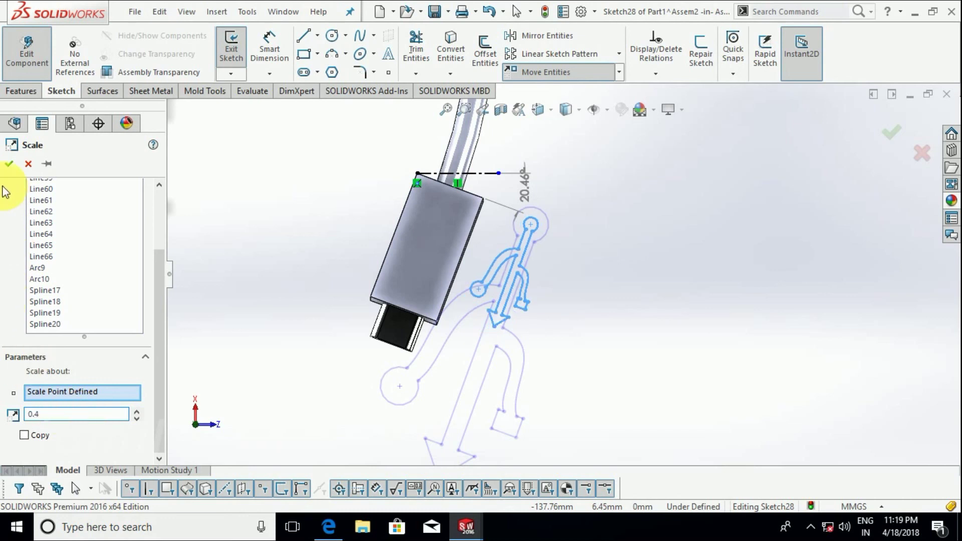
left_click(8, 164)
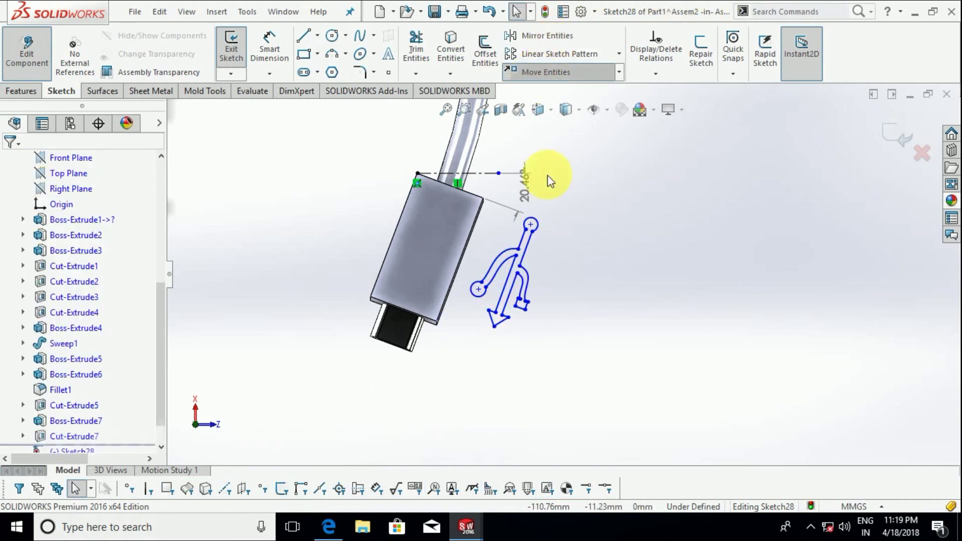
Step: Move the USB symbol from its top circle onto the connector housing face
left_click(531, 224)
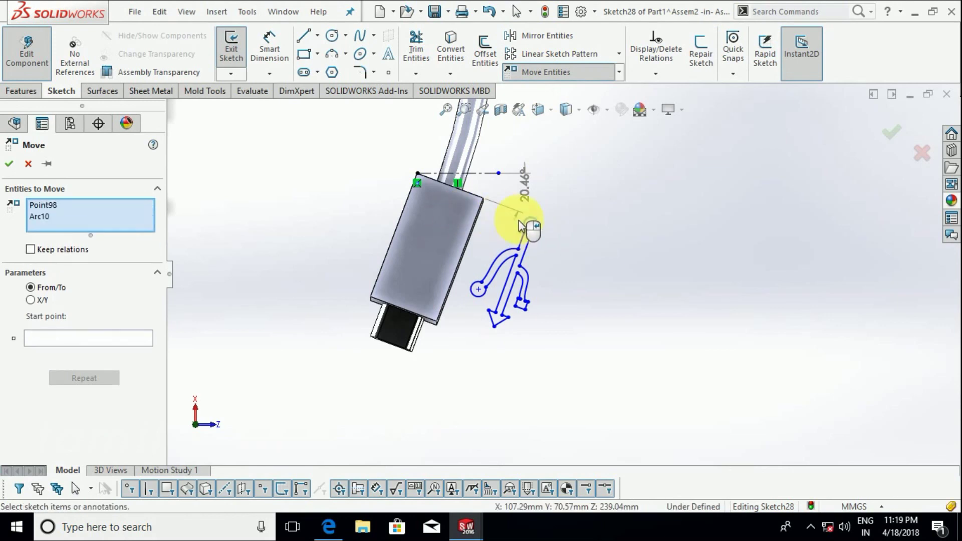
left_click_drag(576, 213, 391, 361)
left_click_drag(161, 350, 157, 387)
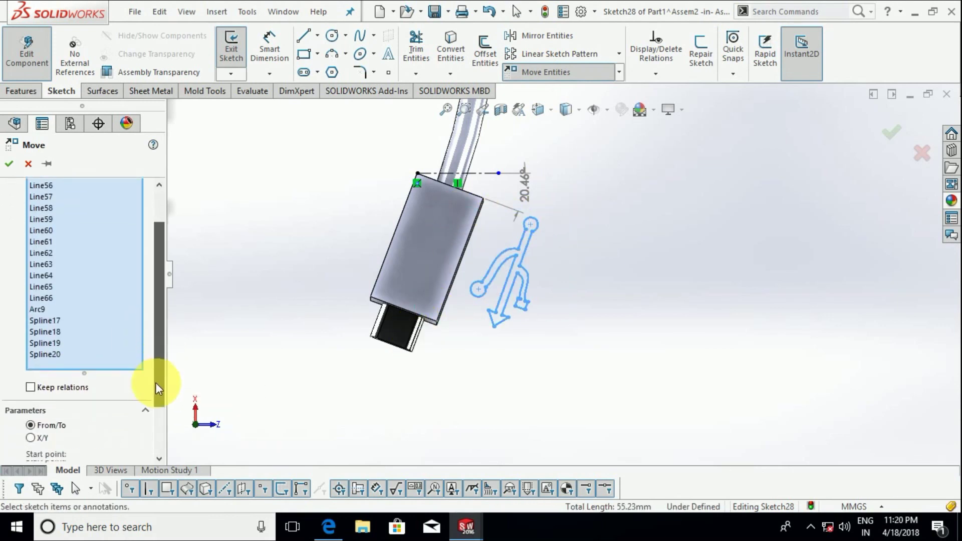
left_click(48, 437)
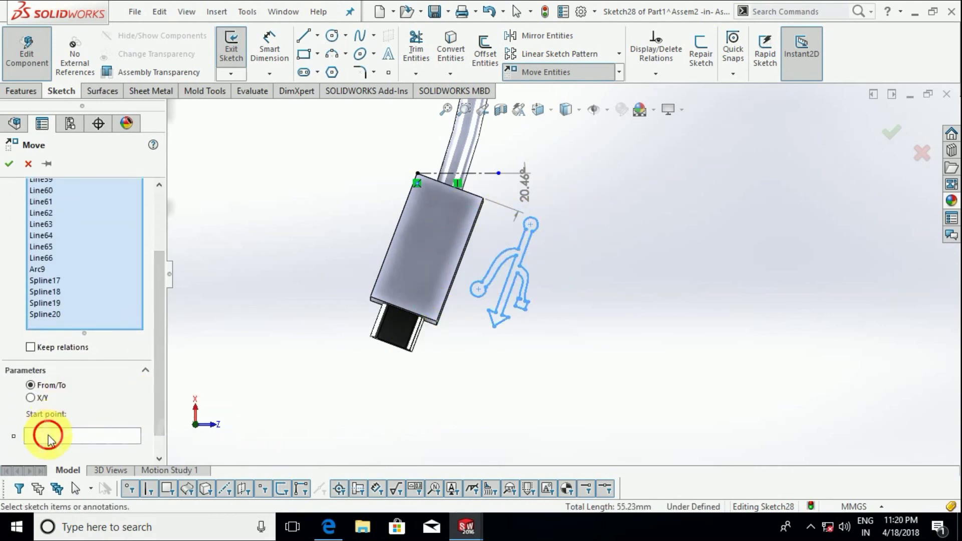
left_click(529, 226)
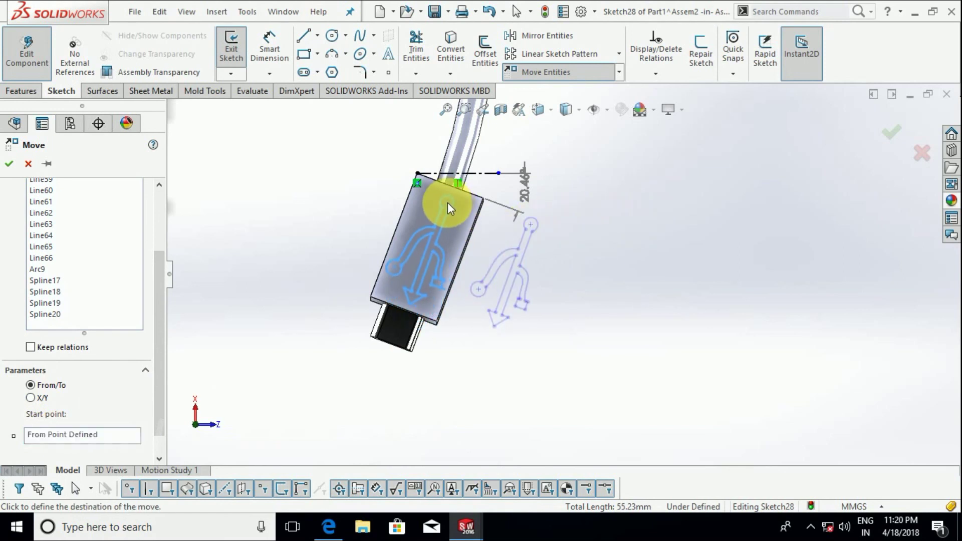
left_click(450, 203)
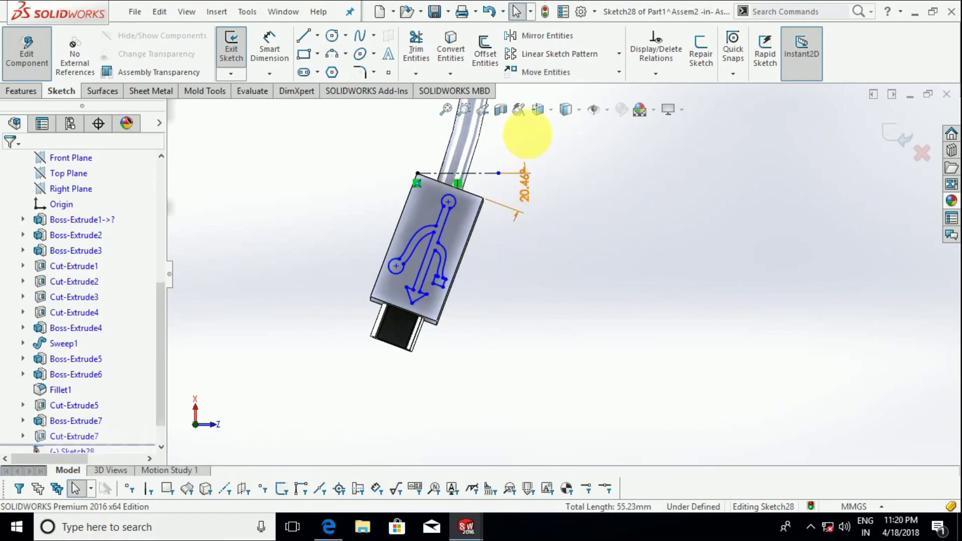
Step: Scale the USB symbol by 0.8 about its top point to fit the housing
left_click(620, 72)
left_click(544, 138)
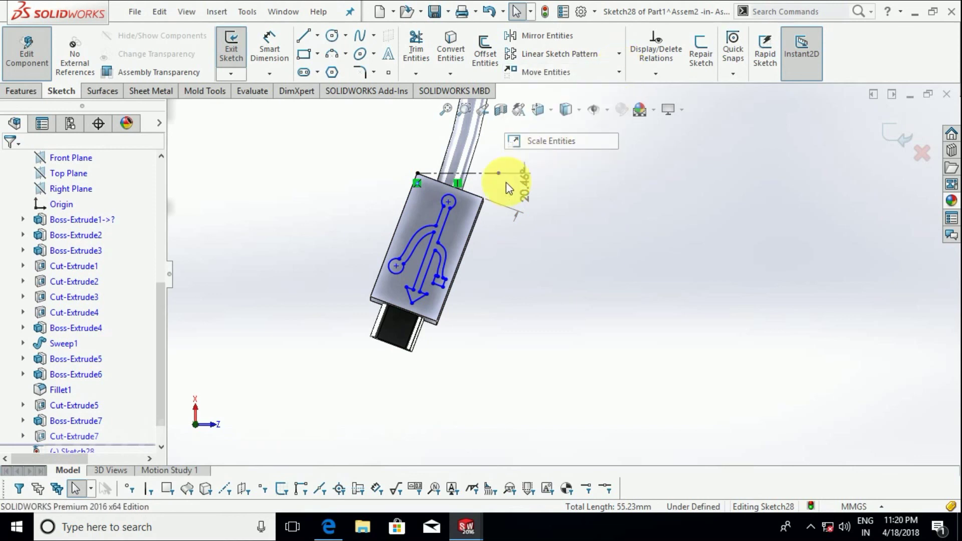
left_click_drag(501, 167, 303, 335)
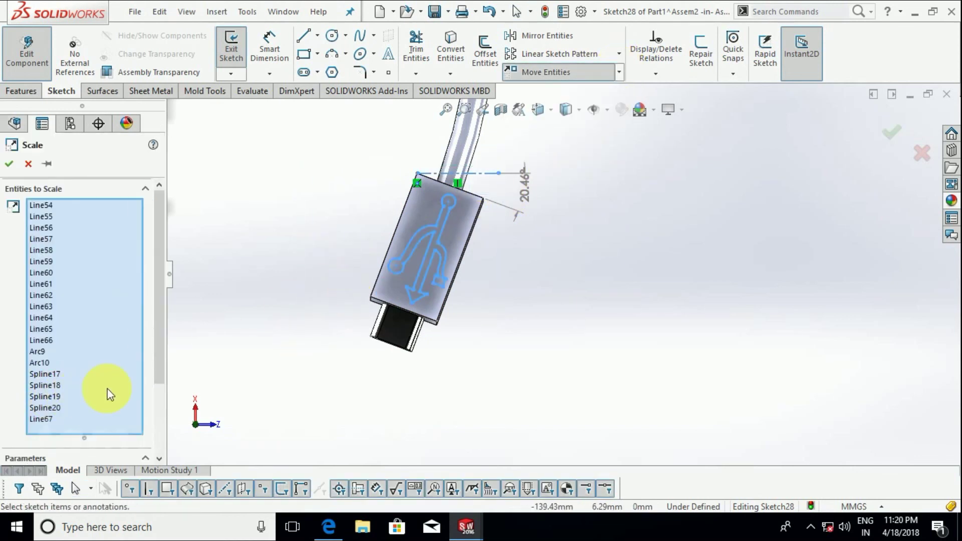
left_click_drag(161, 344, 146, 394)
double_click(59, 442)
type("0.4")
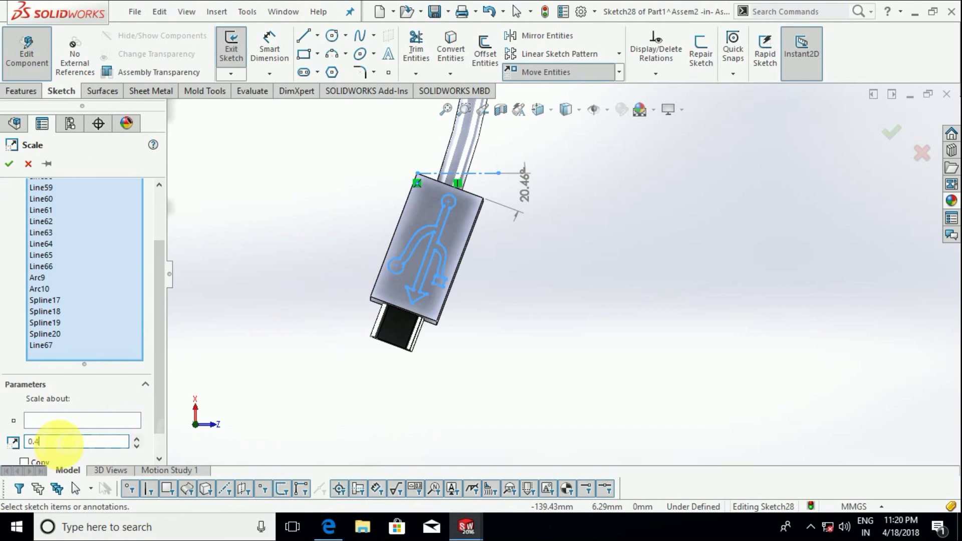
left_click(65, 422)
left_click(451, 201)
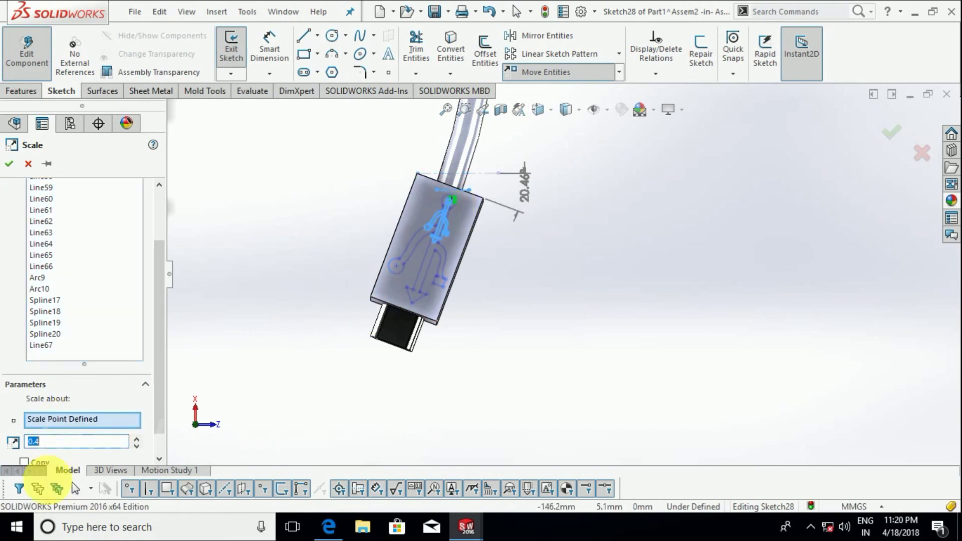
key("Return")
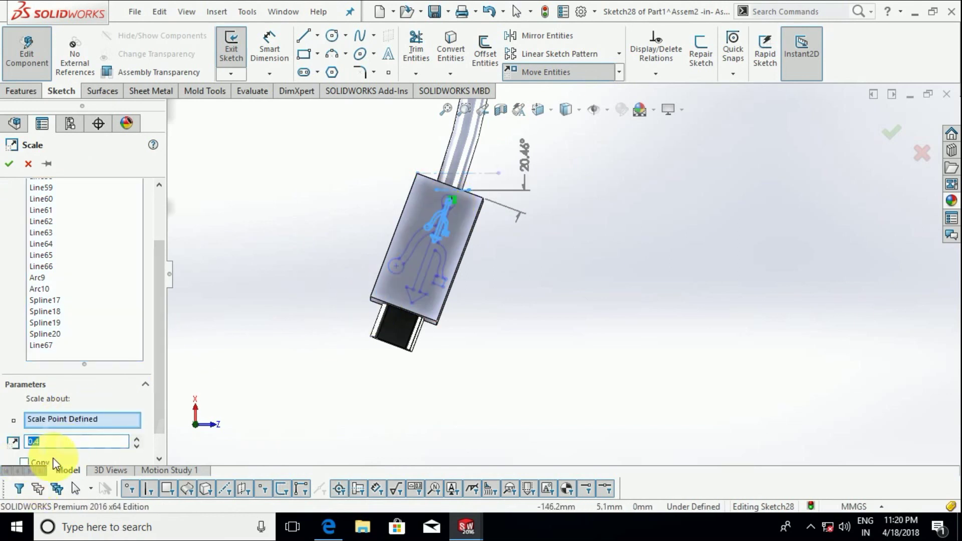
type(".8")
key("Return")
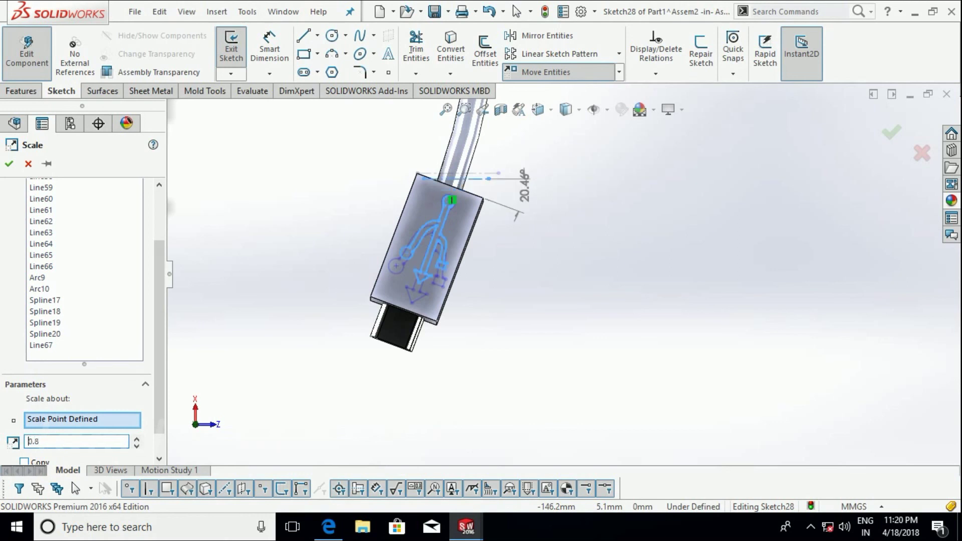
left_click(9, 164)
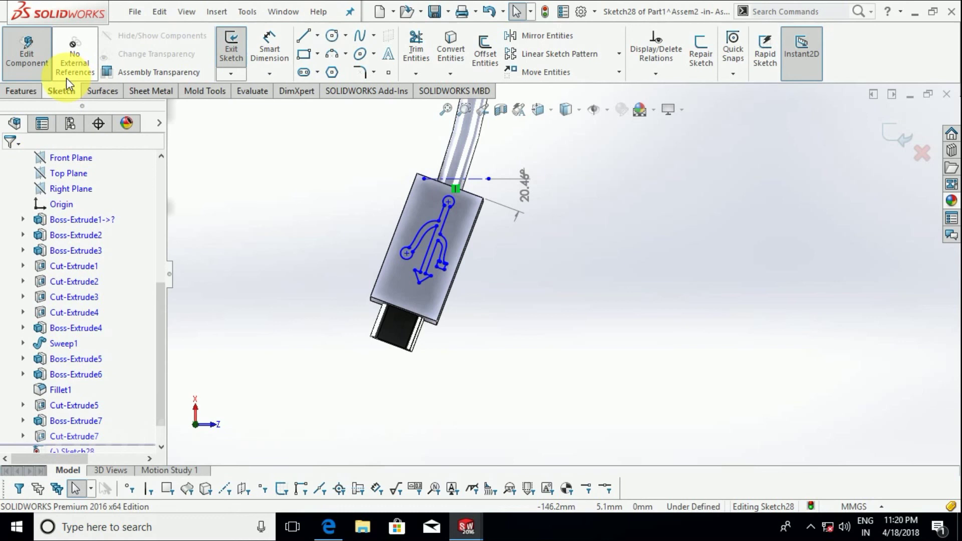
Step: Engrave the USB symbol as an extruded cut from a 6.50mm offset, blind 12.00mm
left_click(21, 91)
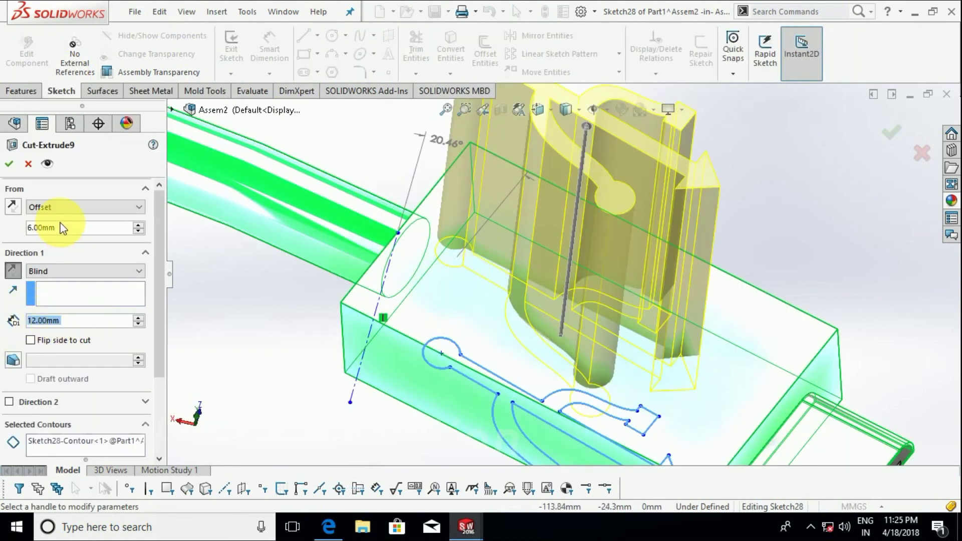
left_click_drag(73, 228, 15, 234)
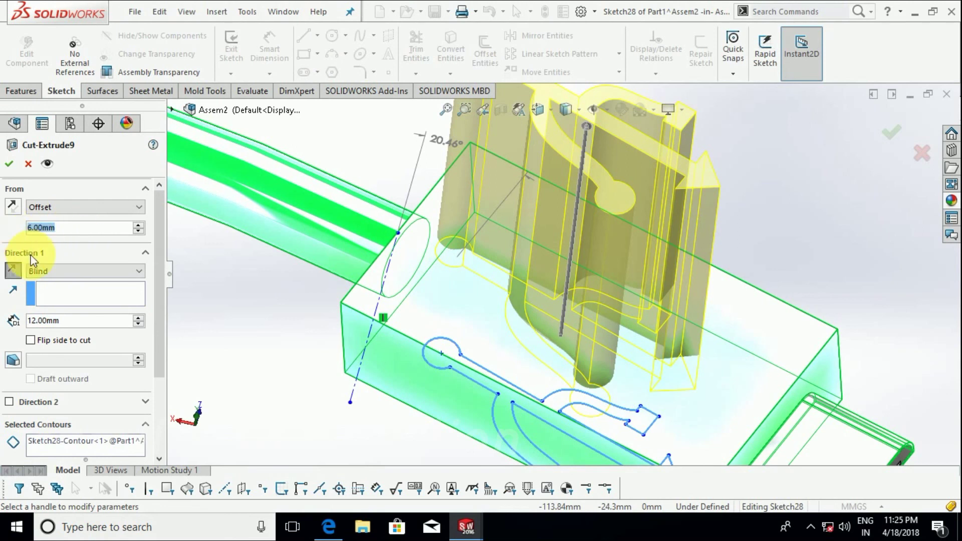
type("6.5")
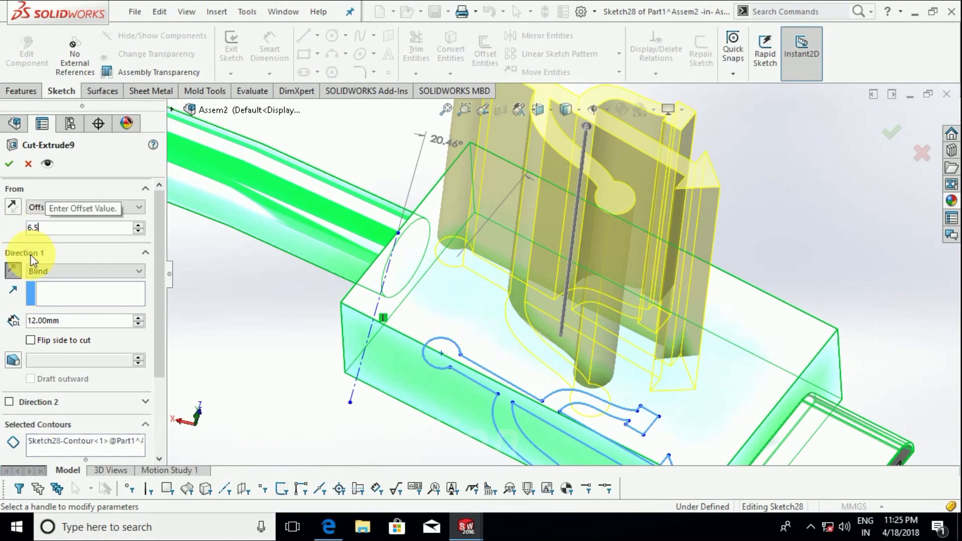
key("Return")
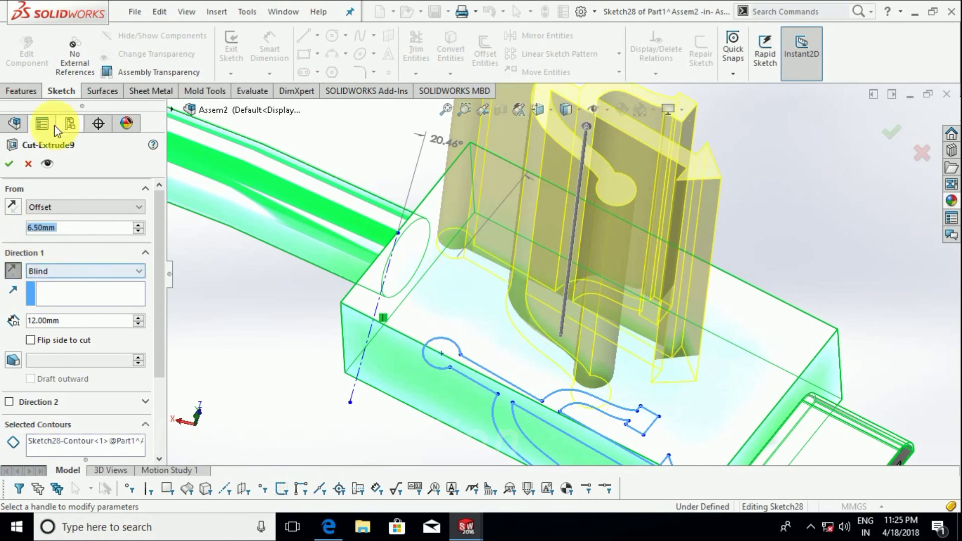
key("Return")
scroll(640, 295, "down", 3)
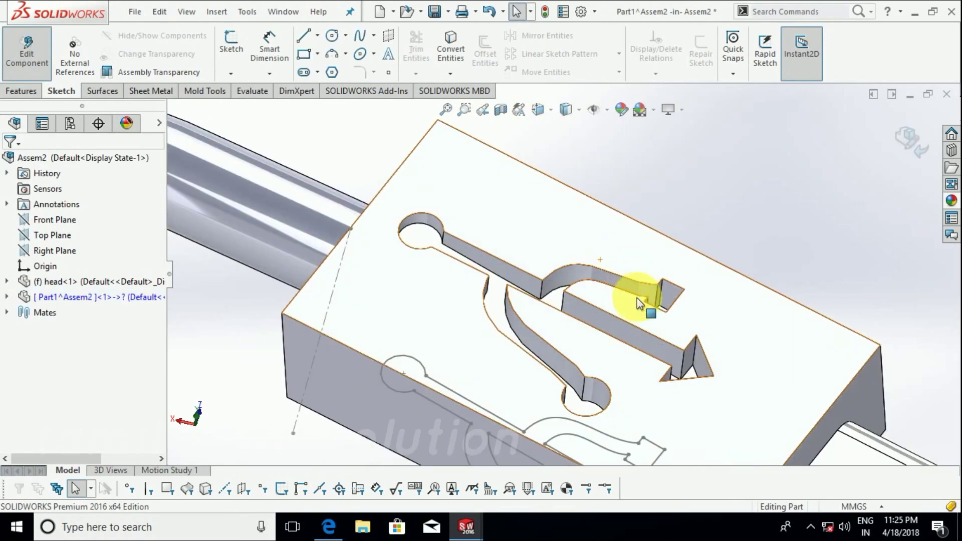
scroll(595, 321, "up", 5)
middle_click_drag(595, 322, 591, 447)
scroll(623, 284, "up", 3)
middle_click_drag(580, 276, 570, 293)
scroll(569, 293, "up", 2)
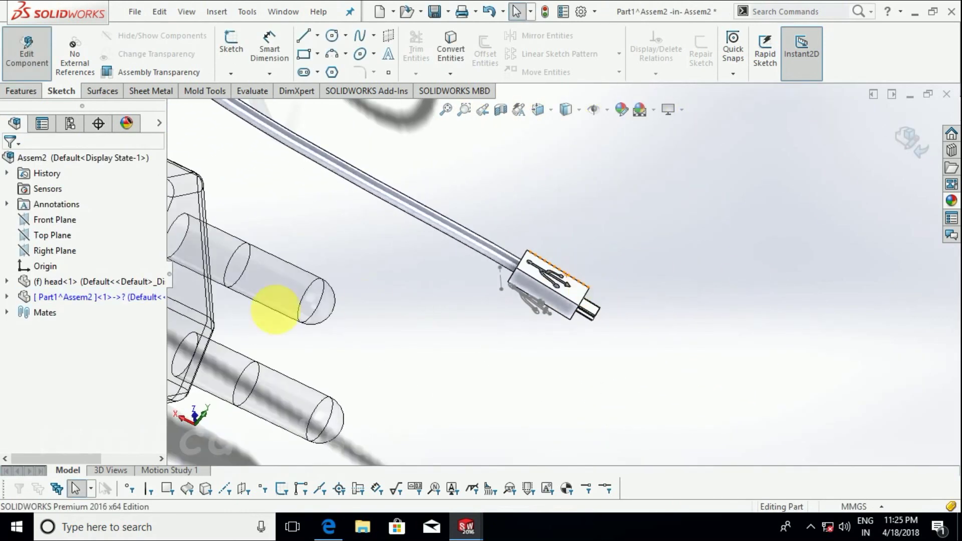
Step: Hide the USB symbol sketch Sketch28 under Part1^Assem2 in the feature tree
left_click(16, 300)
scroll(57, 399, "down", 3)
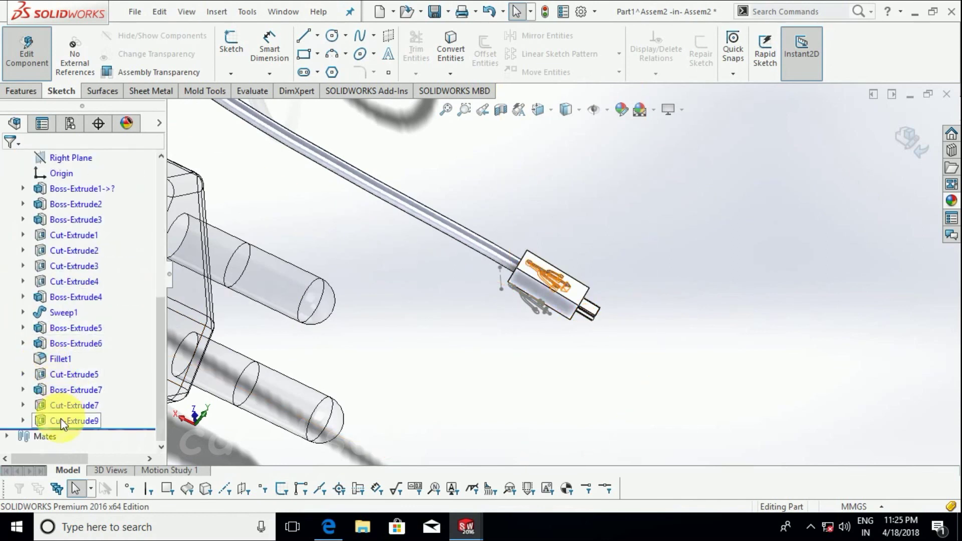
scroll(545, 306, "down", 4)
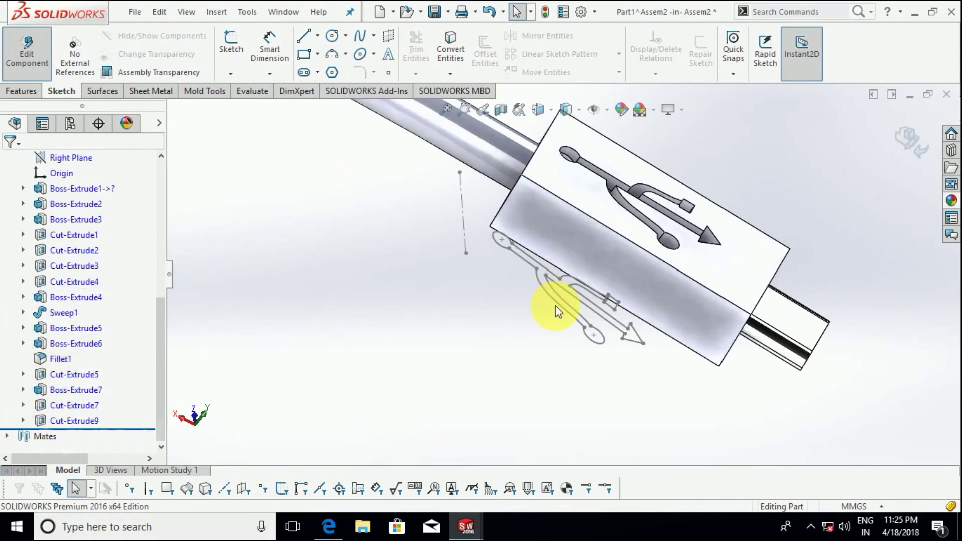
right_click(558, 306)
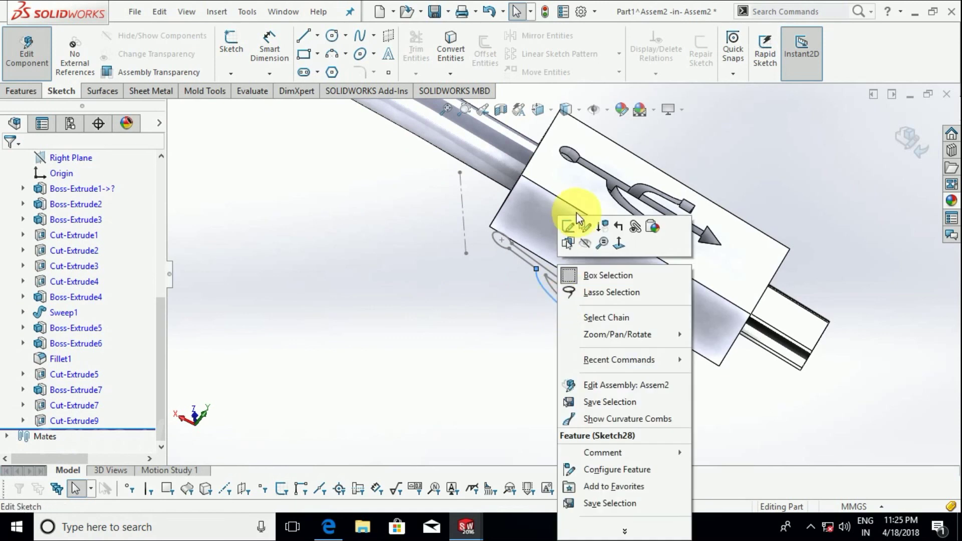
left_click(577, 241)
scroll(559, 273, "up", 5)
scroll(559, 273, "up", 2)
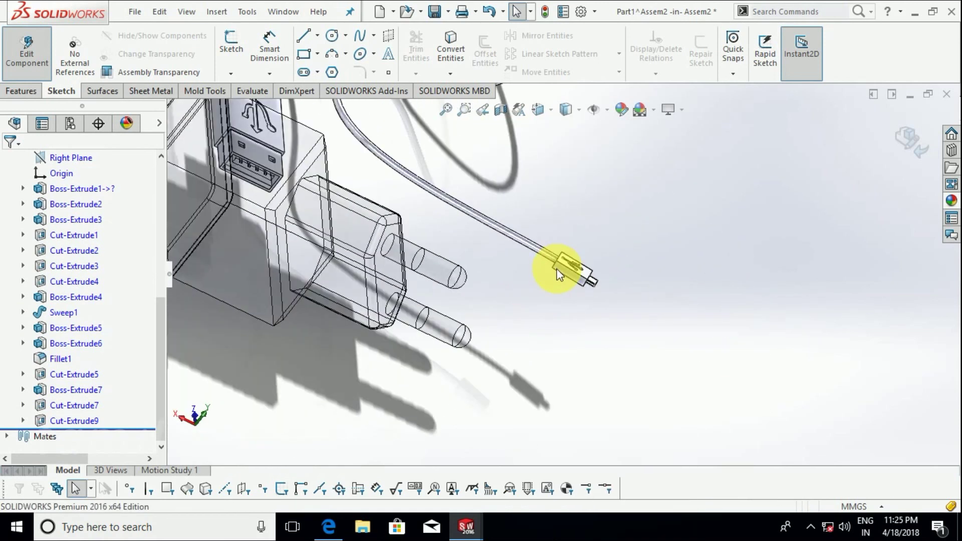
scroll(561, 273, "up", 3)
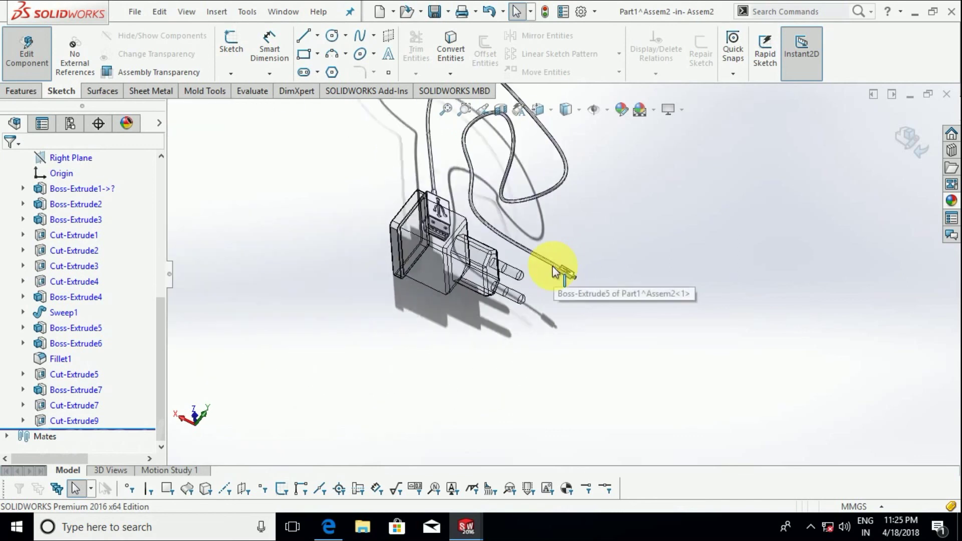
scroll(562, 273, "up", 2)
Step: Return to the charger assembly and view the connector from the side
left_click(913, 146)
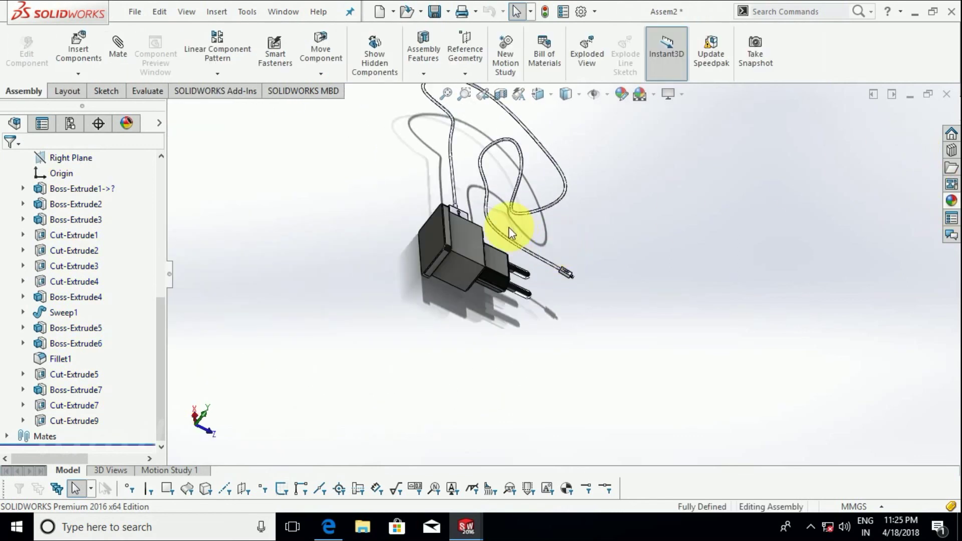
scroll(509, 200, "down", 5)
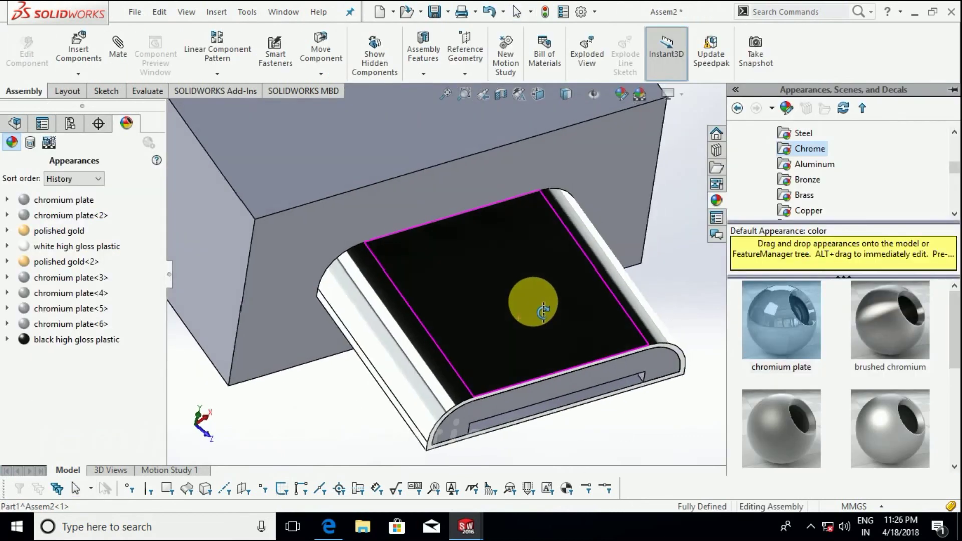
middle_click_drag(506, 285, 572, 251)
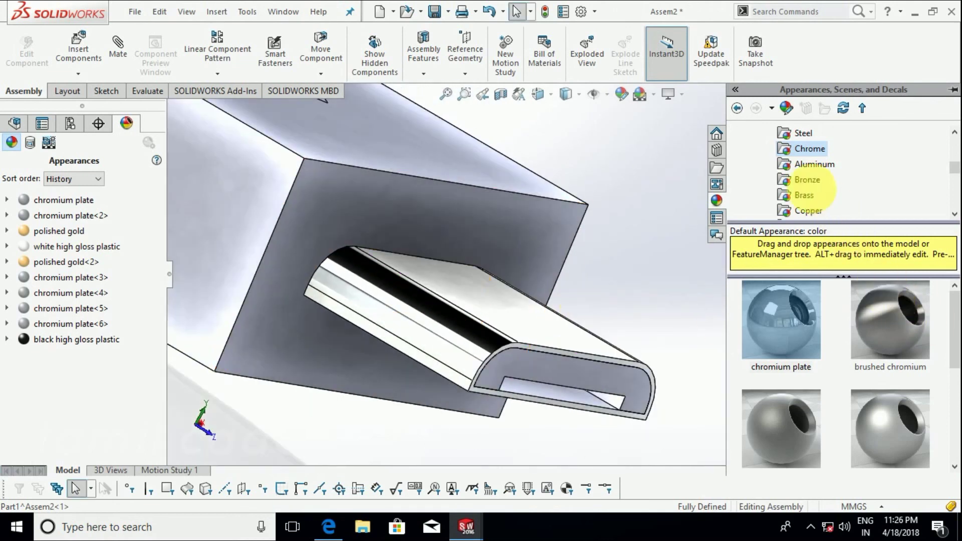
scroll(802, 170, "up", 5)
Step: Apply black high gloss plastic to the connector's end face
left_click(814, 165)
scroll(877, 341, "down", 4)
scroll(878, 341, "up", 2)
scroll(878, 341, "down", 2)
scroll(879, 346, "up", 1)
scroll(877, 350, "down", 2)
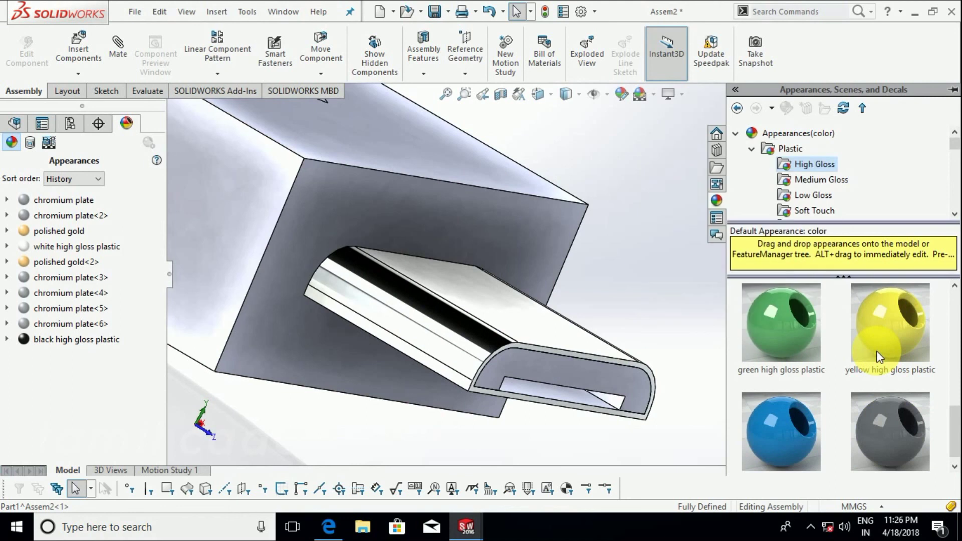
mouse_move(880, 405)
left_mouse_down()
mouse_move(550, 393)
mouse_move(556, 380)
left_mouse_up()
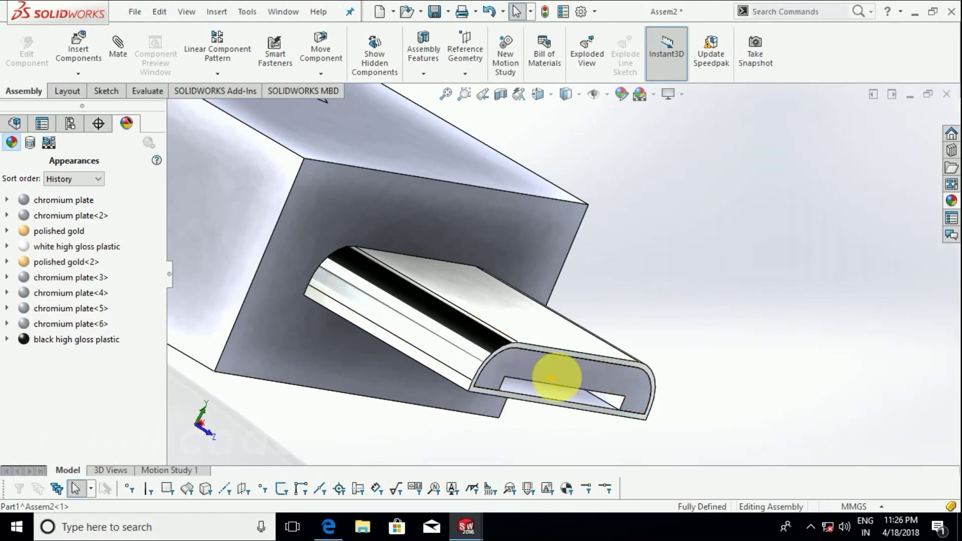
left_click(556, 382)
middle_click_drag(555, 384, 546, 309)
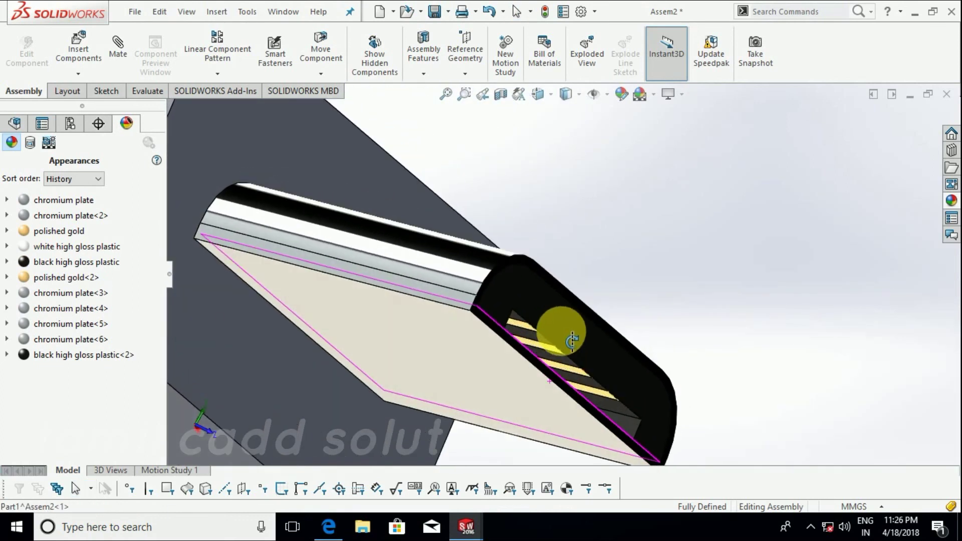
scroll(513, 320, "up", 5)
scroll(512, 321, "up", 5)
scroll(531, 374, "up", 5)
scroll(531, 374, "up", 5)
scroll(569, 301, "down", 5)
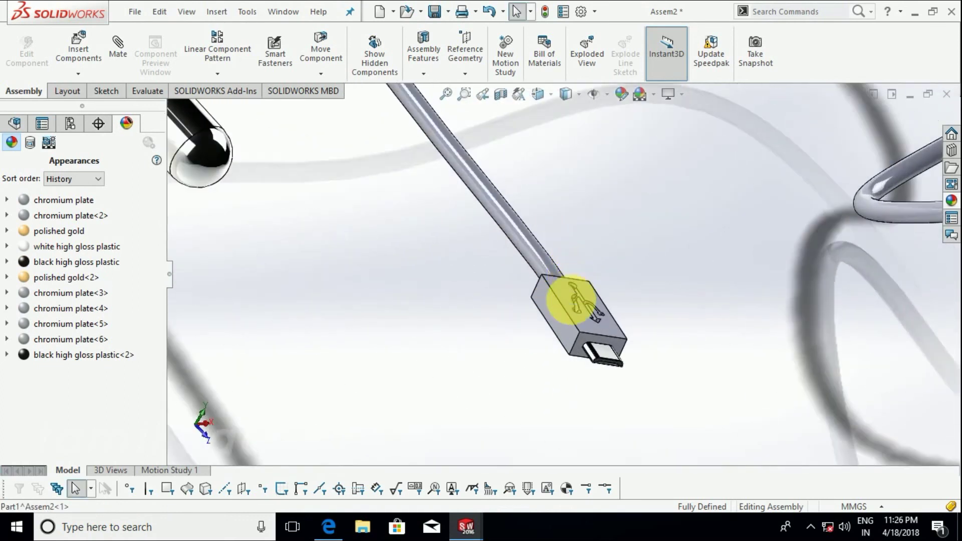
middle_click_drag(569, 301, 576, 294)
scroll(576, 295, "down", 3)
Step: Apply black high gloss plastic to the USB connector face and the cable
left_click(951, 200)
left_click_drag(877, 333, 604, 350)
left_click(612, 348)
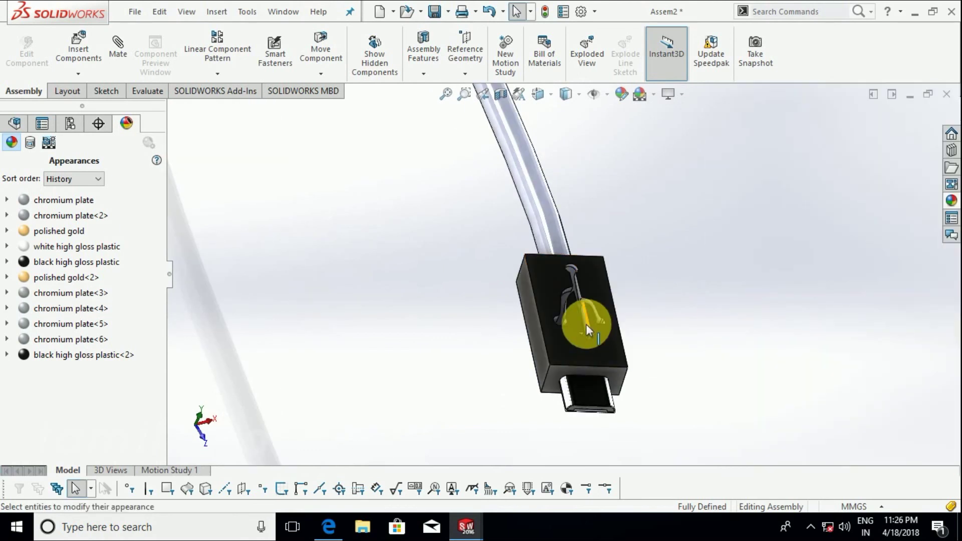
scroll(576, 281, "down", 5)
left_click(952, 203)
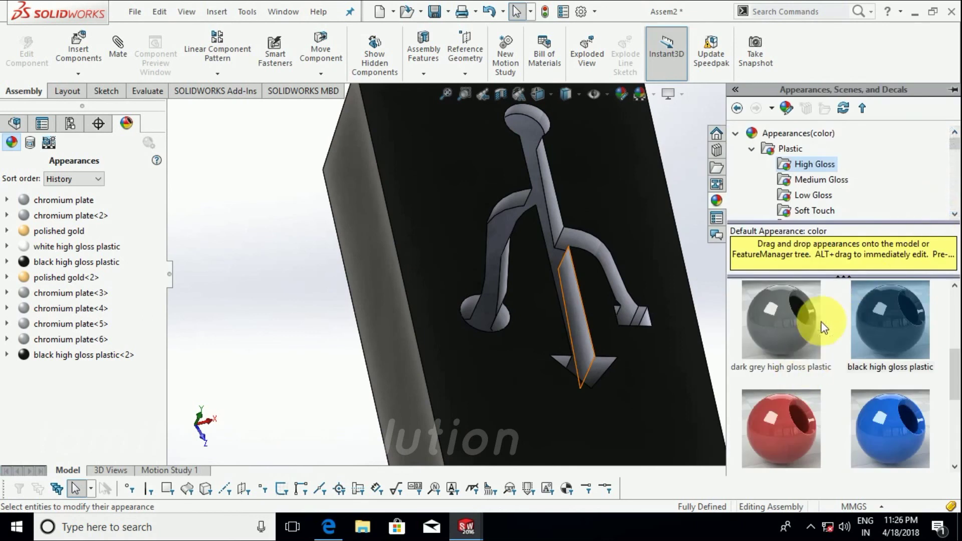
scroll(857, 345, "down", 3)
scroll(852, 371, "down", 3)
scroll(853, 376, "up", 6)
scroll(853, 385, "down", 3)
scroll(853, 386, "down", 2)
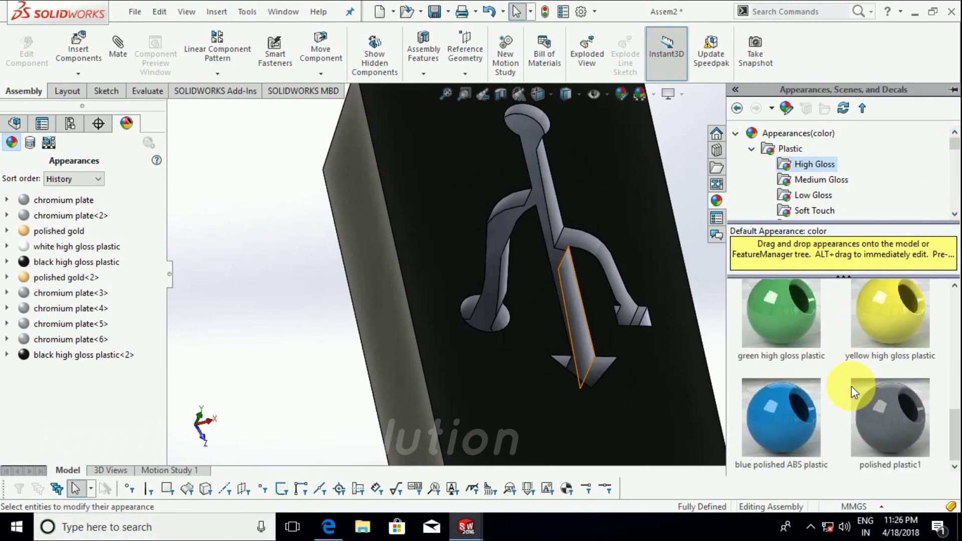
scroll(852, 389, "up", 2)
scroll(853, 389, "up", 1)
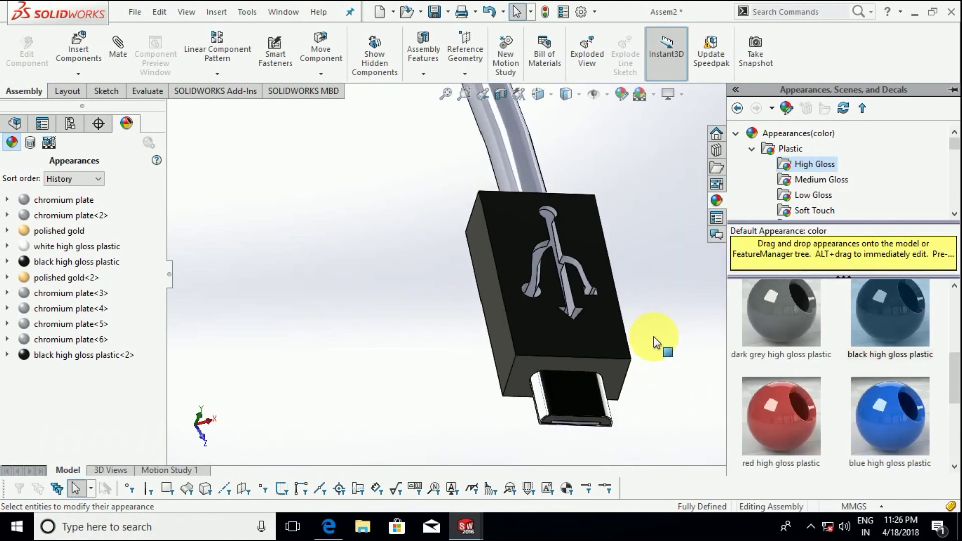
left_click(866, 320)
left_click_drag(866, 319, 533, 206)
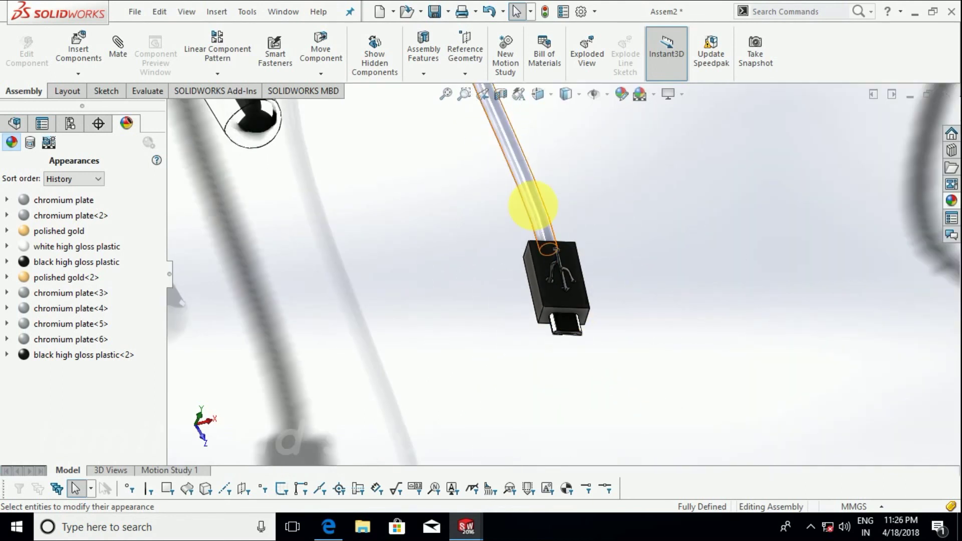
left_click(534, 205)
scroll(531, 190, "up", 5)
scroll(503, 195, "down", 6)
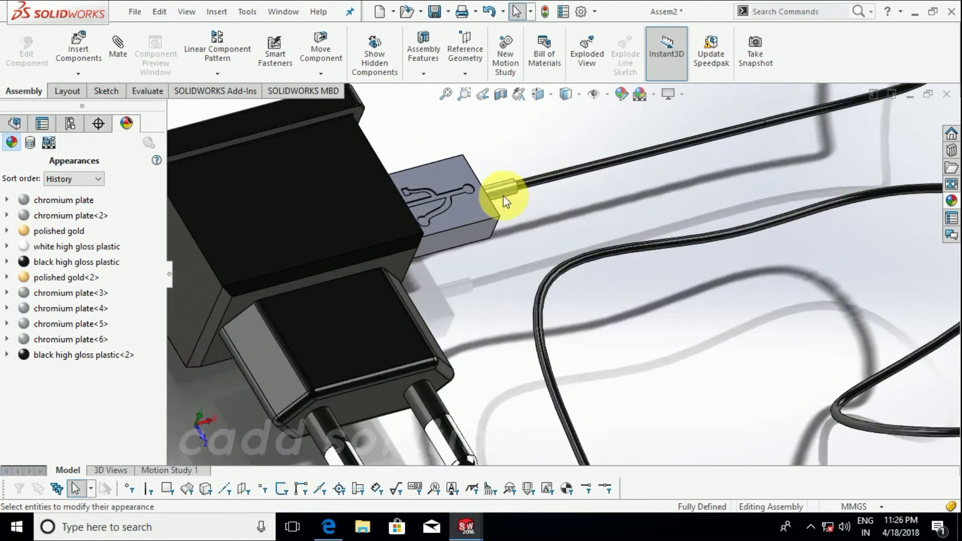
scroll(468, 221, "down", 3)
Step: Apply black high gloss plastic to the USB housing and the cable sleeve
left_click(952, 201)
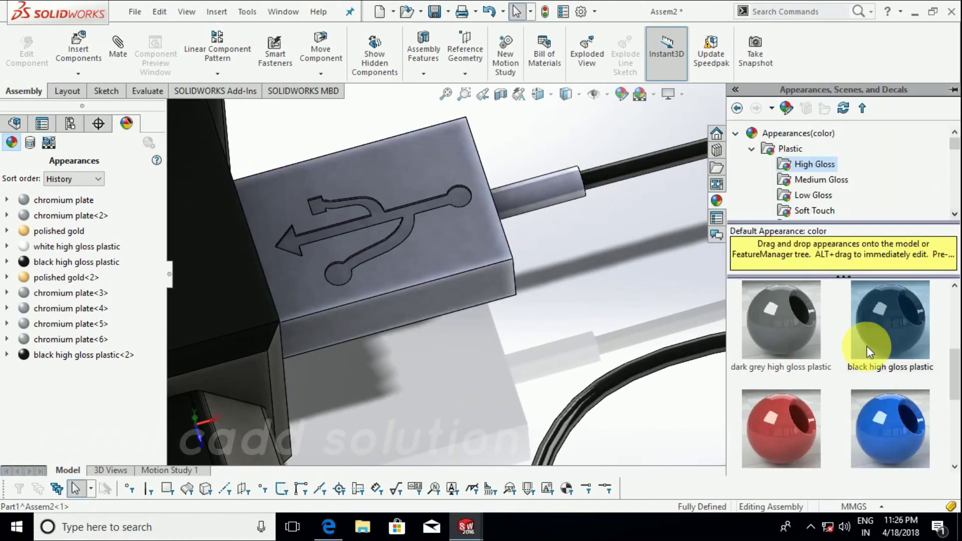
left_click_drag(868, 328, 441, 263)
left_click(441, 263)
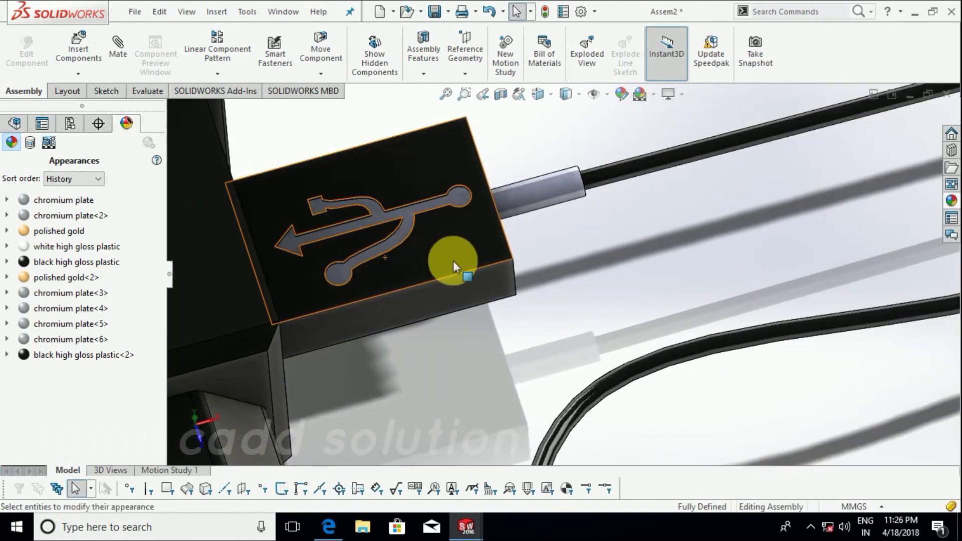
left_click(952, 201)
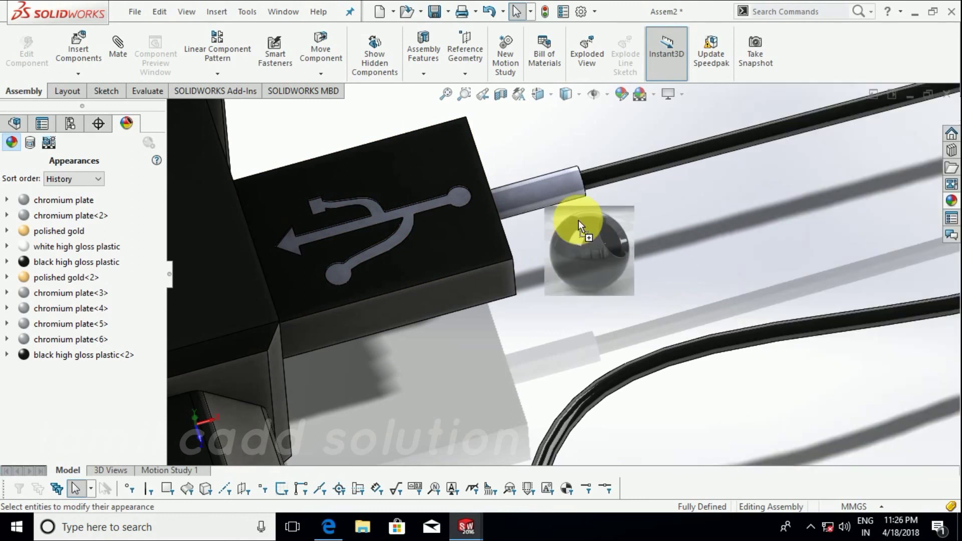
left_click_drag(853, 311, 527, 183)
left_click(526, 182)
Step: Save the charger assembly
scroll(533, 231, "up", 3)
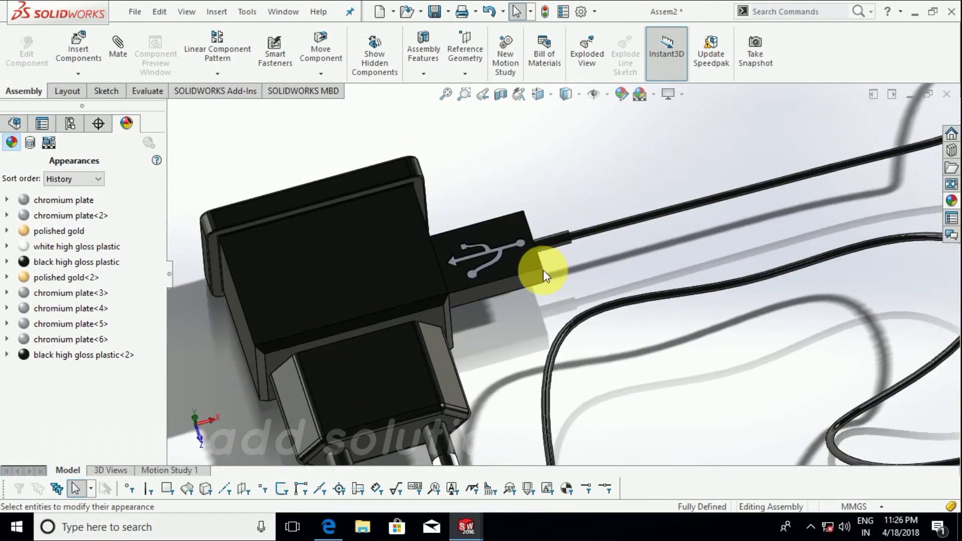
scroll(544, 270, "up", 5)
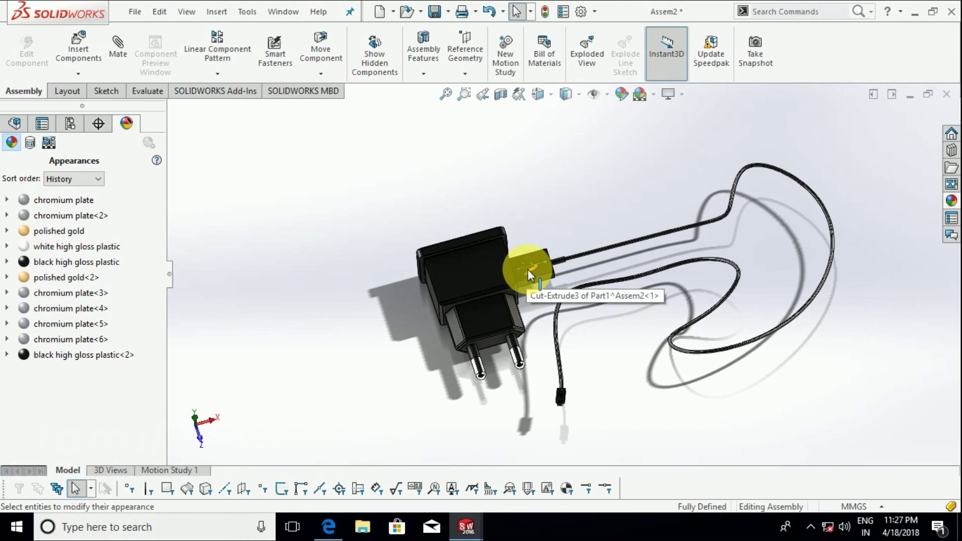
key("ctrl+s")
Step: Save all modified documents as Assem2, keeping virtual components saved inside the assembly
left_click(281, 216)
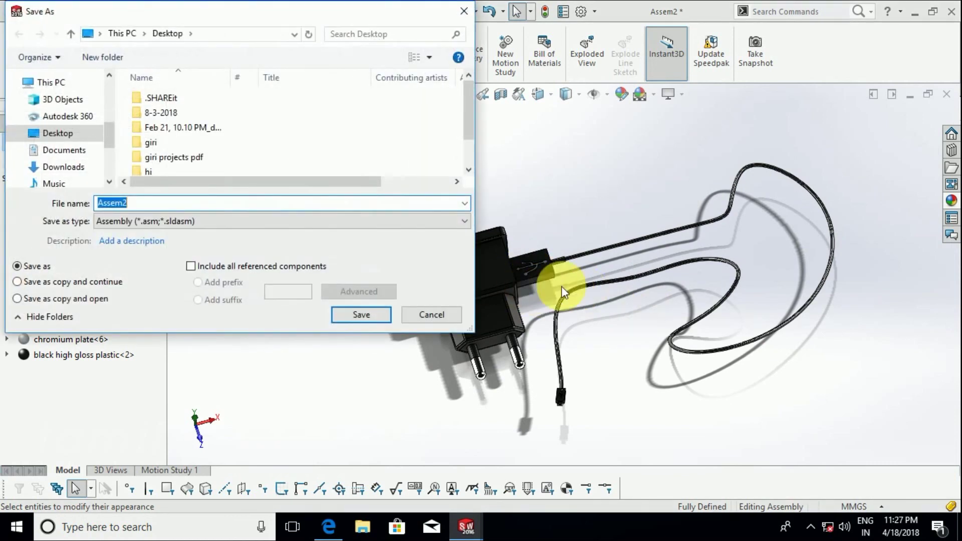
left_click(382, 319)
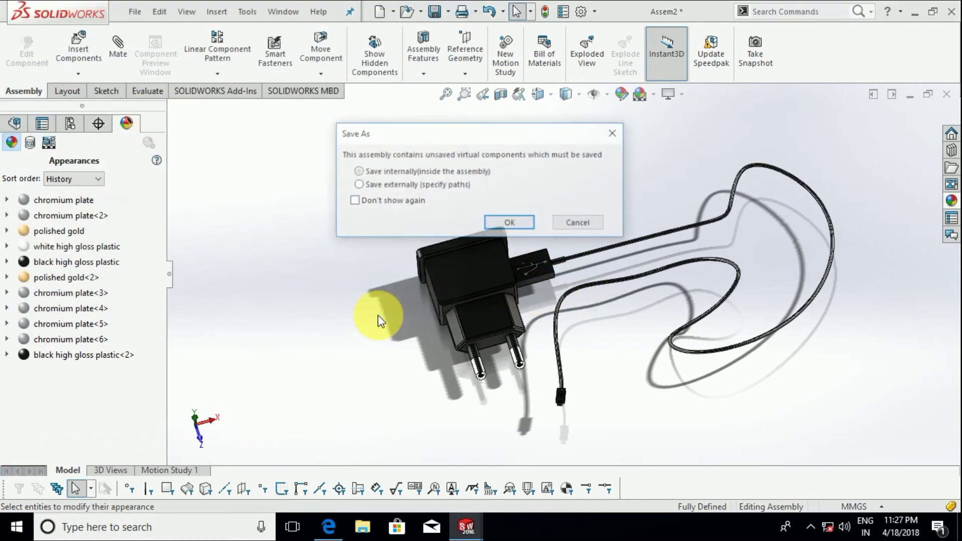
left_click(501, 224)
scroll(546, 282, "down", 2)
scroll(498, 336, "down", 2)
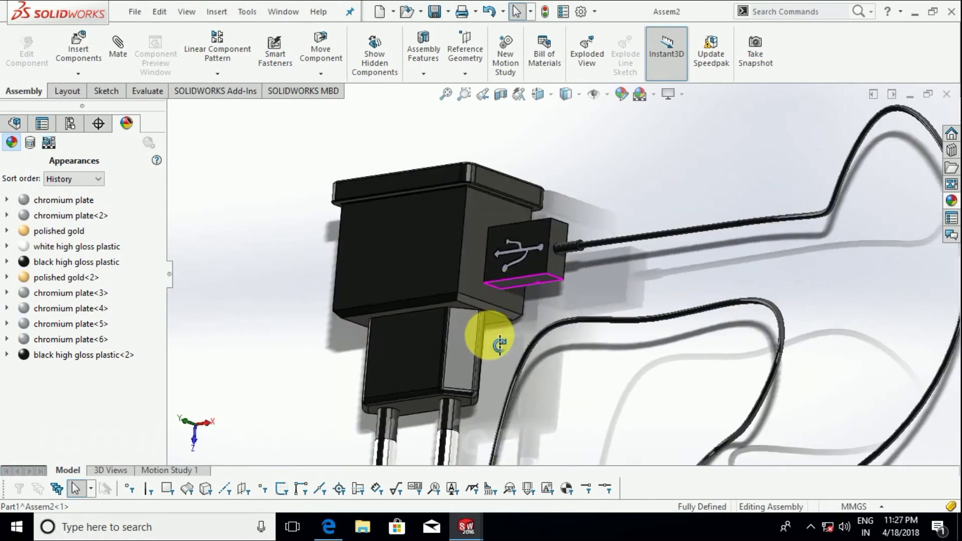
scroll(568, 301, "down", 2)
scroll(568, 301, "up", 3)
Step: Apply the polished gold Metal appearance to the USB logo on the charger housing
middle_click_drag(569, 258, 519, 270)
scroll(547, 291, "down", 4)
scroll(555, 287, "down", 2)
scroll(698, 269, "down", 3)
scroll(683, 264, "down", 2)
scroll(619, 251, "up", 4)
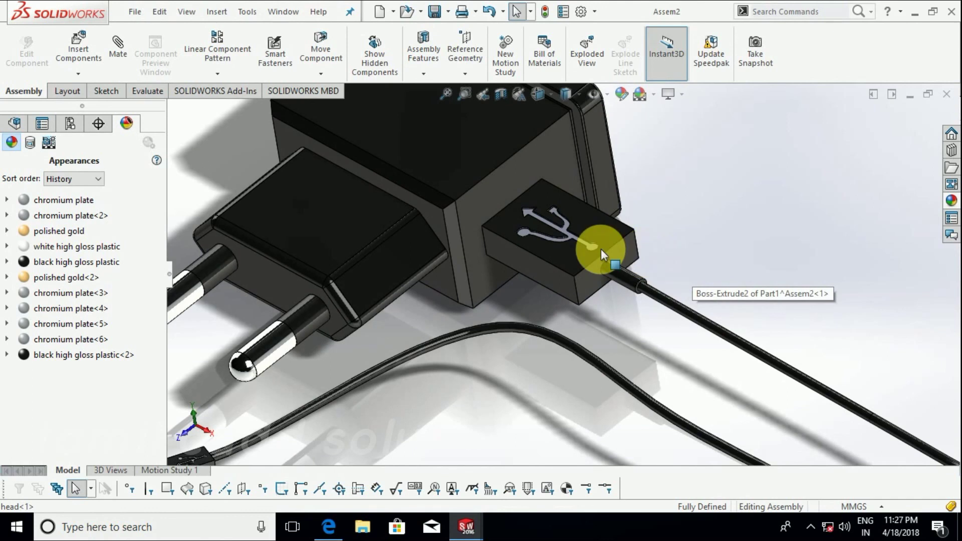
scroll(619, 251, "down", 4)
left_click(951, 200)
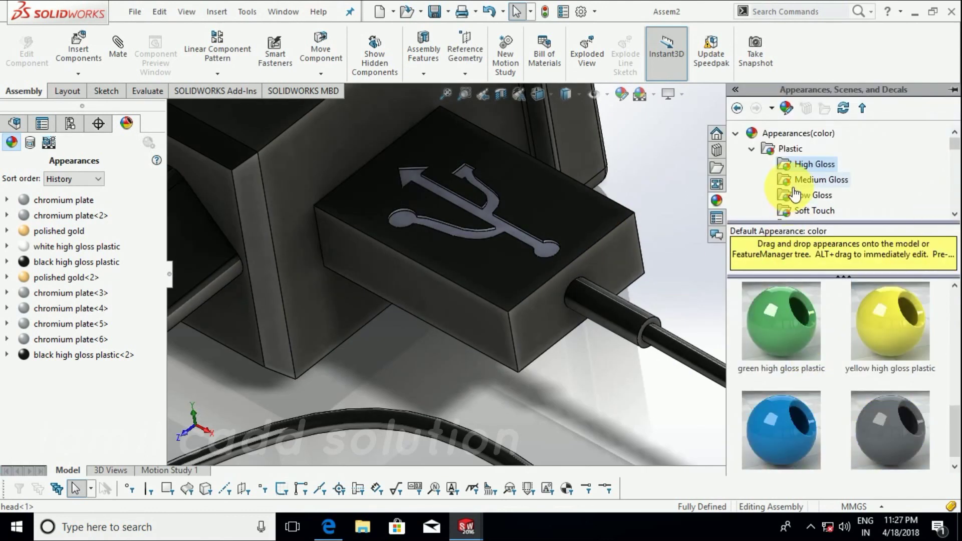
double_click(774, 149)
scroll(802, 185, "down", 1)
scroll(801, 191, "down", 2)
scroll(800, 190, "down", 2)
scroll(801, 188, "up", 1)
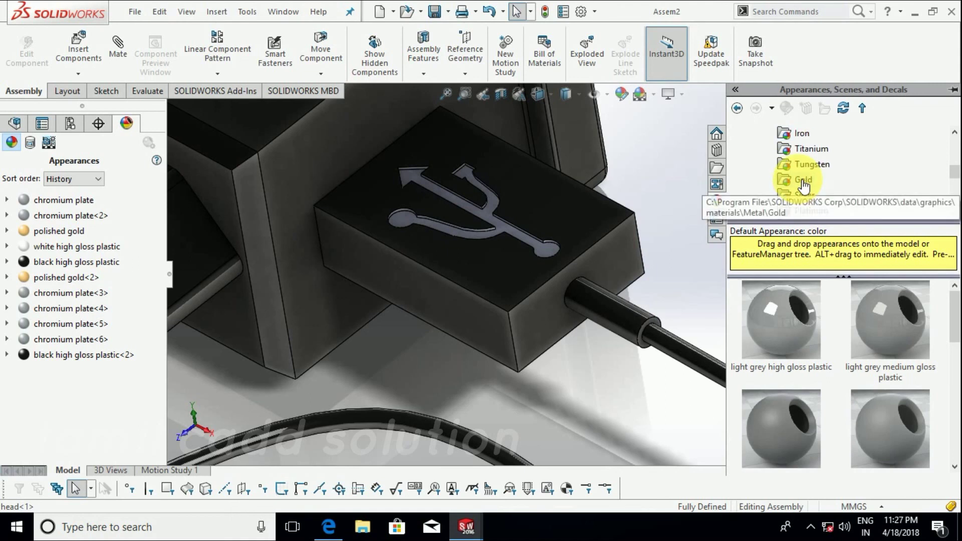
left_click(802, 181)
left_click_drag(782, 326, 501, 230)
left_click(502, 230)
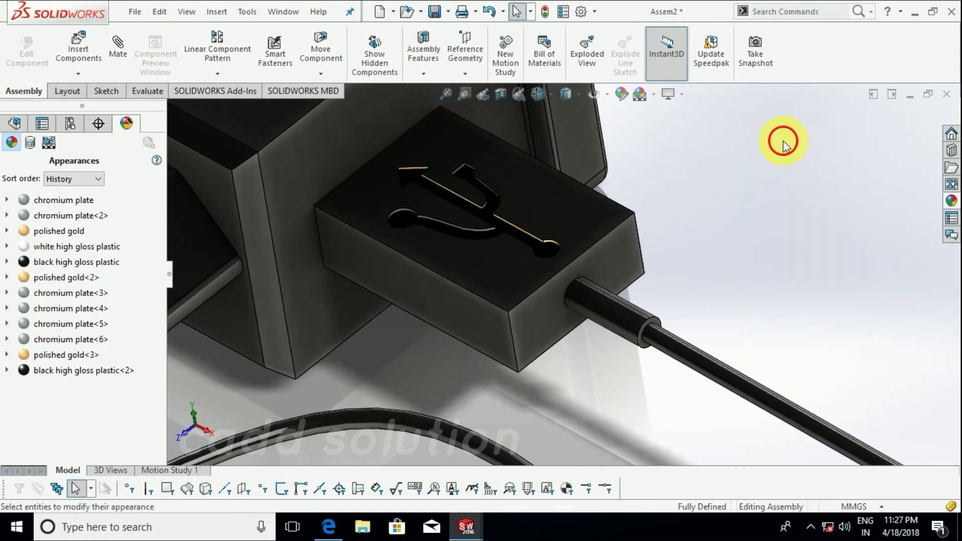
Step: Apply polished gold to the engraved USB logo on the micro-USB plug housing
scroll(537, 168, "up", 5)
scroll(563, 258, "down", 8)
middle_click_drag(563, 258, 550, 340)
scroll(537, 393, "up", 2)
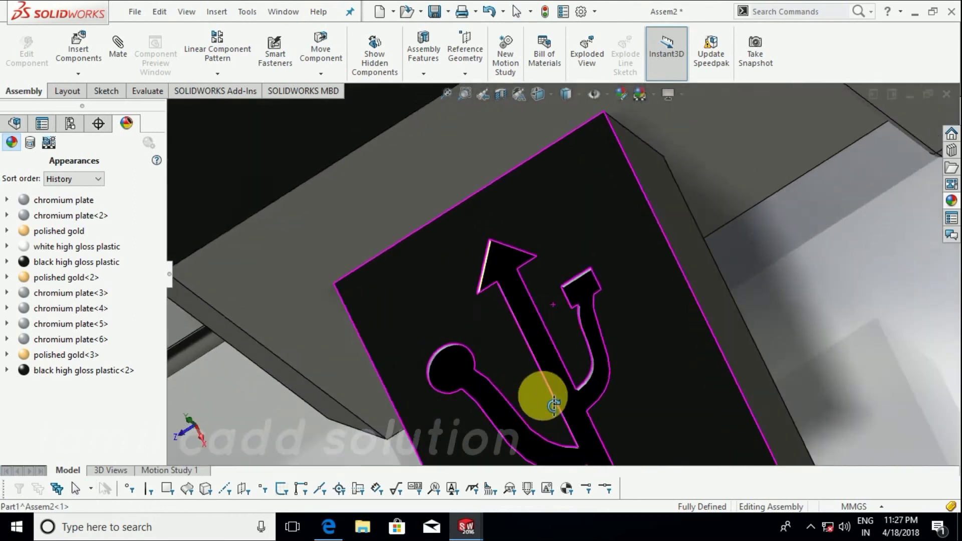
scroll(580, 286, "up", 5)
scroll(440, 275, "up", 2)
scroll(537, 296, "down", 10)
middle_click_drag(537, 296, 528, 322)
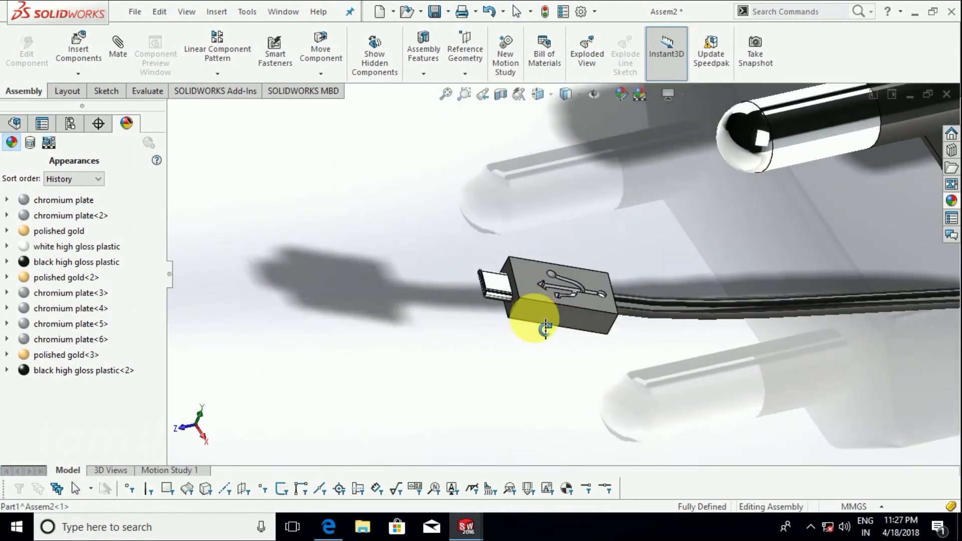
scroll(528, 322, "down", 5)
left_click(956, 205)
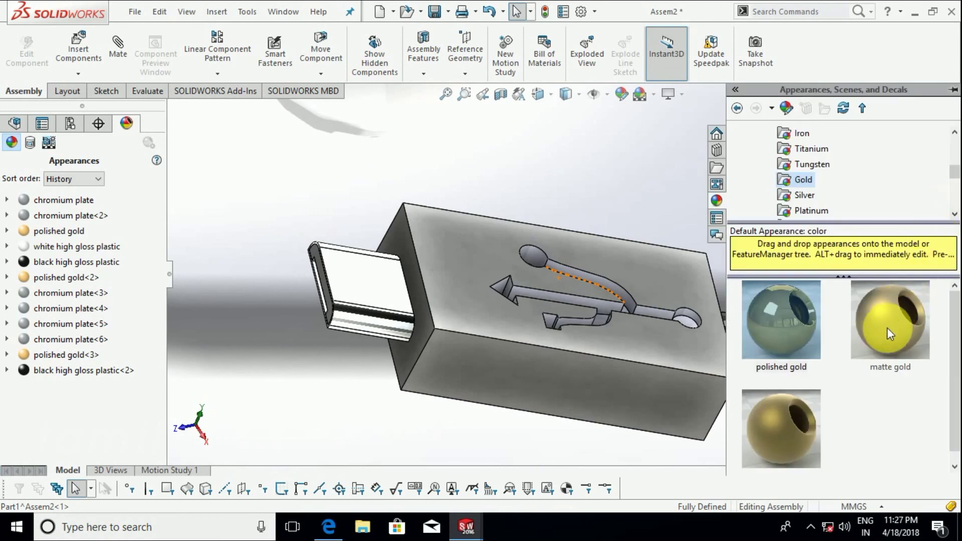
left_click_drag(684, 318, 573, 272)
left_click(573, 272)
scroll(577, 257, "up", 3)
scroll(576, 257, "up", 3)
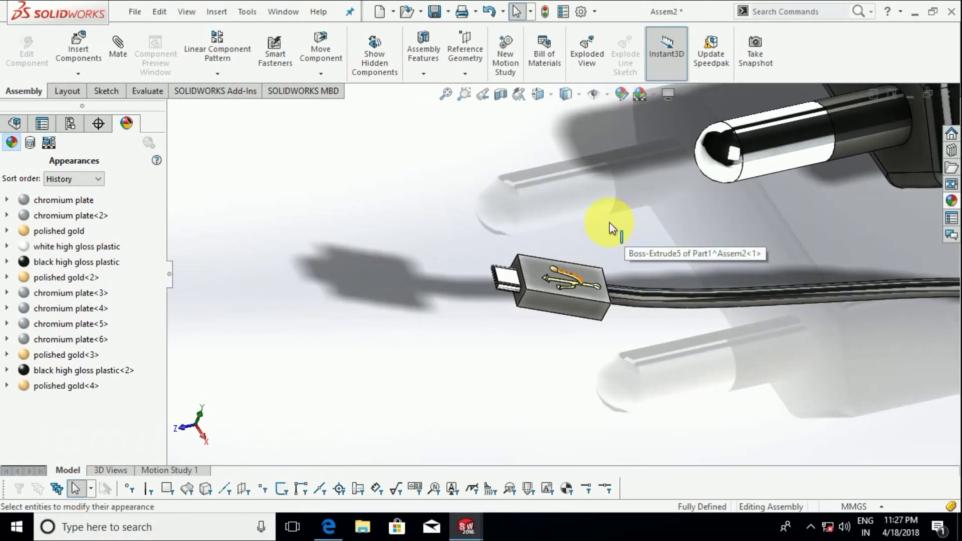
middle_click_drag(610, 223, 564, 248)
scroll(564, 248, "down", 3)
Step: Save the assembly and its modified part, keeping virtual components inside the assembly
key("ctrl+s")
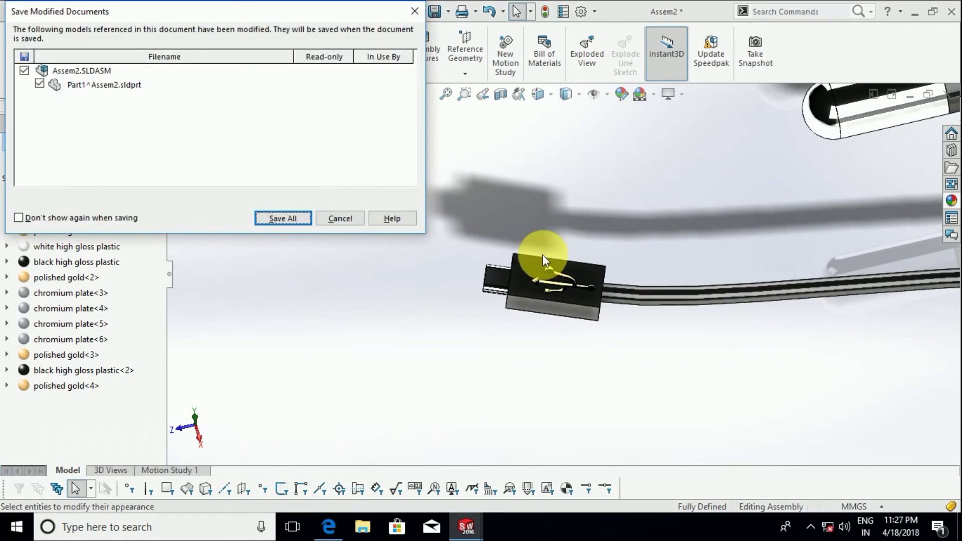
left_click(283, 217)
left_click(446, 223)
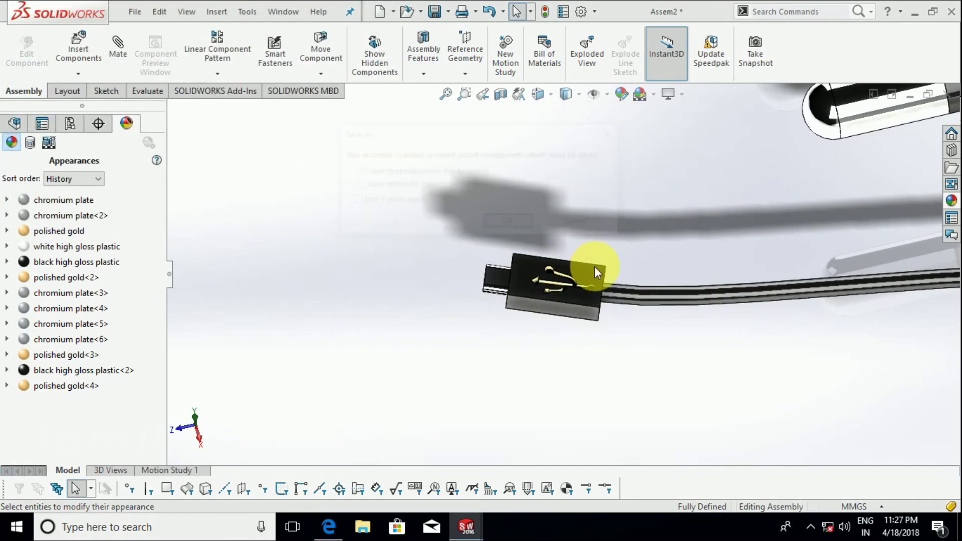
left_click(509, 224)
scroll(517, 248, "up", 3)
scroll(523, 252, "up", 2)
Step: Orbit the finished charger to inspect it from several angles, including the USB port
mouse_move(522, 252)
middle_mouse_down()
mouse_move(690, 243)
mouse_move(762, 333)
mouse_move(612, 301)
mouse_move(546, 210)
mouse_move(440, 134)
mouse_move(382, 214)
mouse_move(580, 253)
mouse_move(545, 285)
mouse_move(445, 269)
mouse_move(429, 329)
mouse_move(507, 285)
mouse_move(522, 266)
mouse_move(421, 314)
mouse_move(498, 287)
mouse_move(542, 337)
mouse_move(558, 312)
mouse_move(548, 381)
mouse_move(608, 316)
mouse_move(576, 226)
middle_mouse_up()
scroll(608, 254, "down", 5)
mouse_move(608, 254)
middle_mouse_down()
mouse_move(580, 296)
mouse_move(688, 350)
middle_mouse_up()
scroll(580, 296, "up", 5)
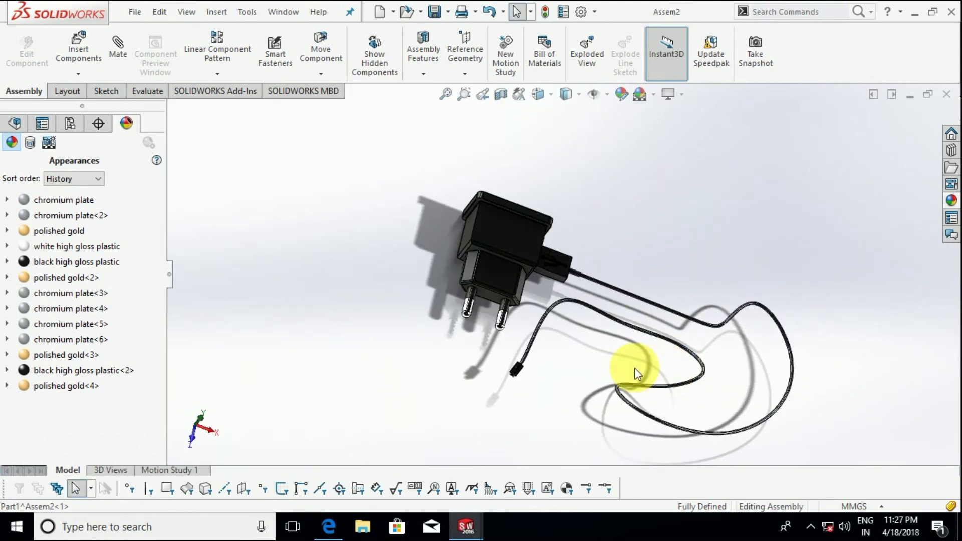
middle_click_drag(516, 344, 559, 279)
scroll(537, 247, "down", 3)
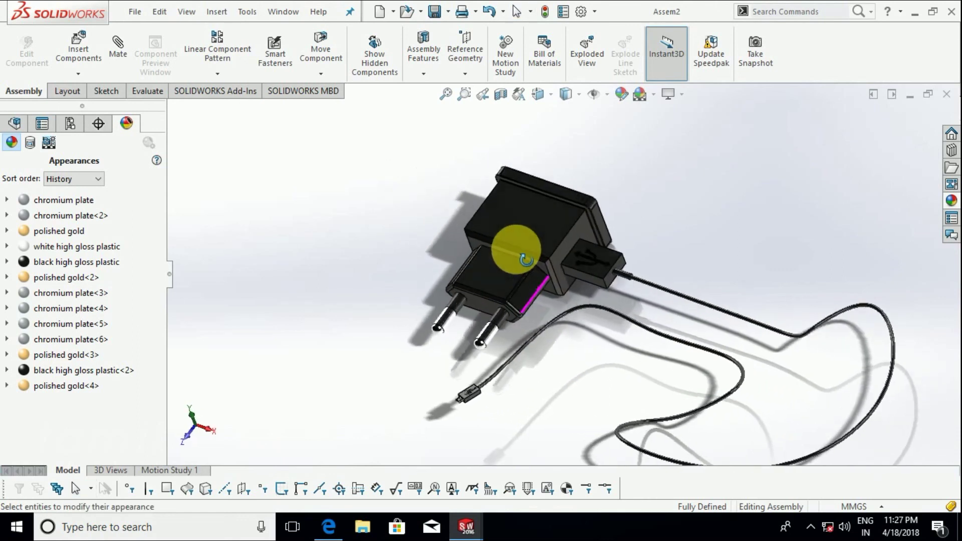
middle_click_drag(537, 248, 525, 259)
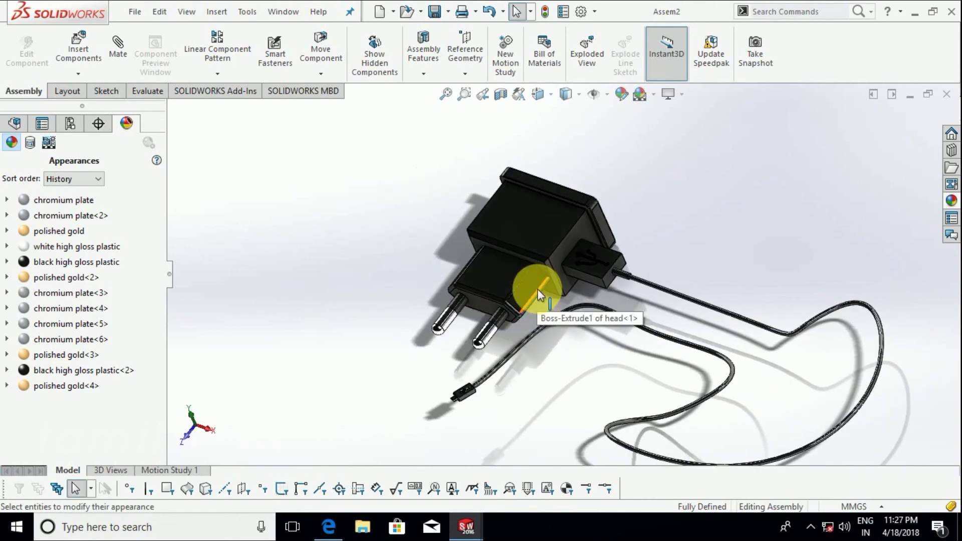